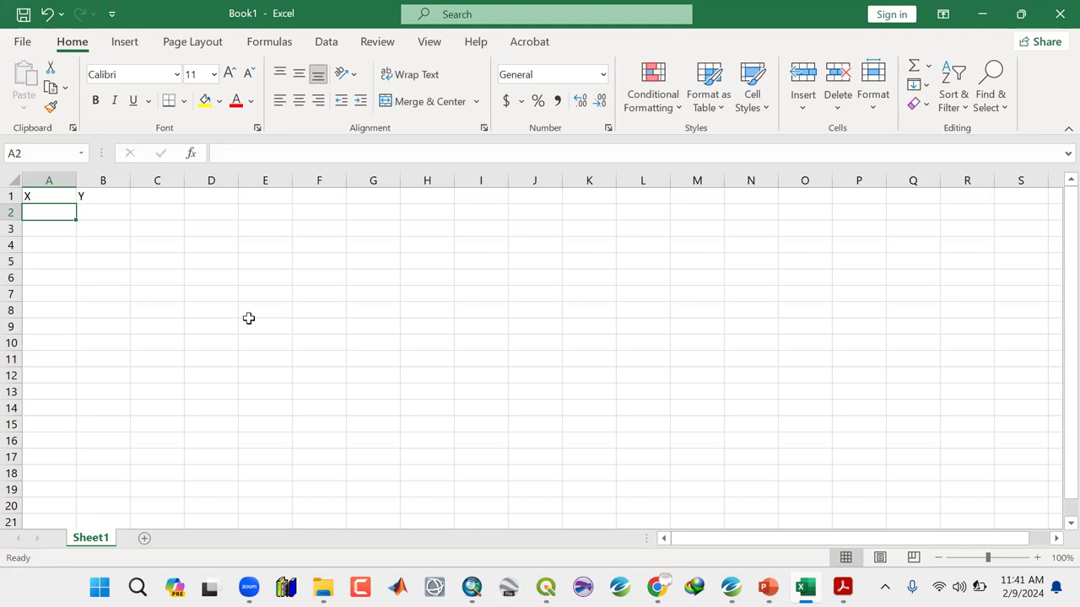
View the structural map's coordinate frame in Edge Detection.pdf in Acrobat, and return to the worksheet
{"action": "left_click", "coordinate": [121, 212]}
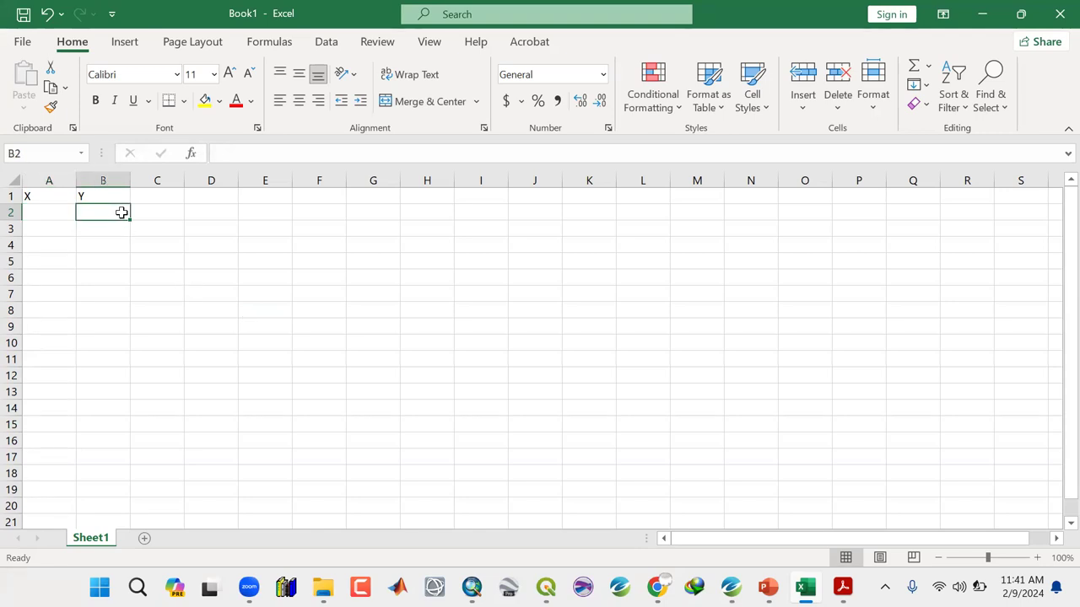
{"action": "left_click", "coordinate": [842, 587]}
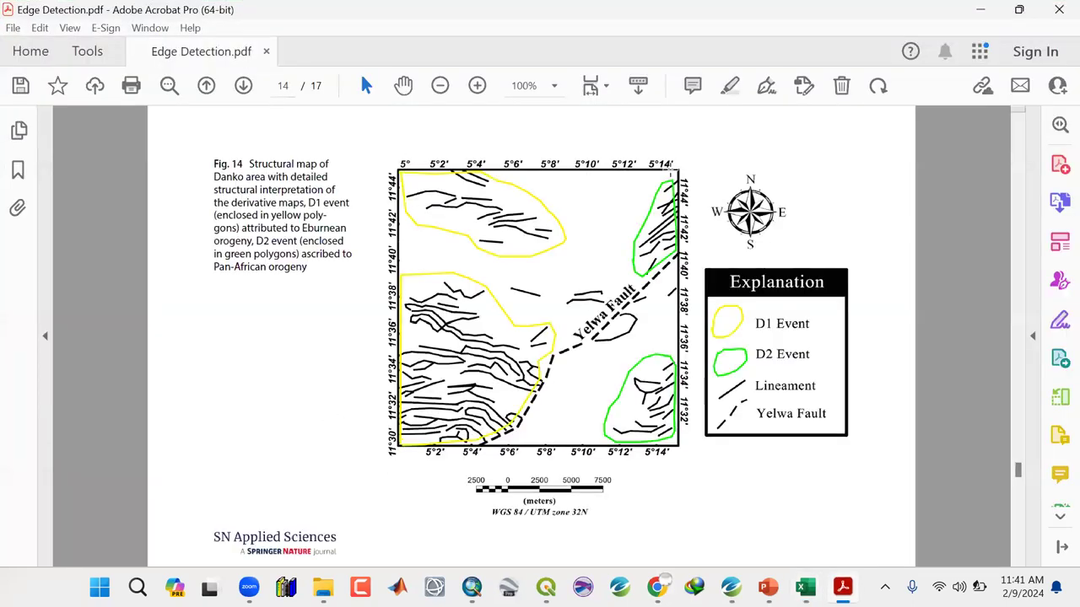
{"action": "left_click", "coordinate": [980, 9]}
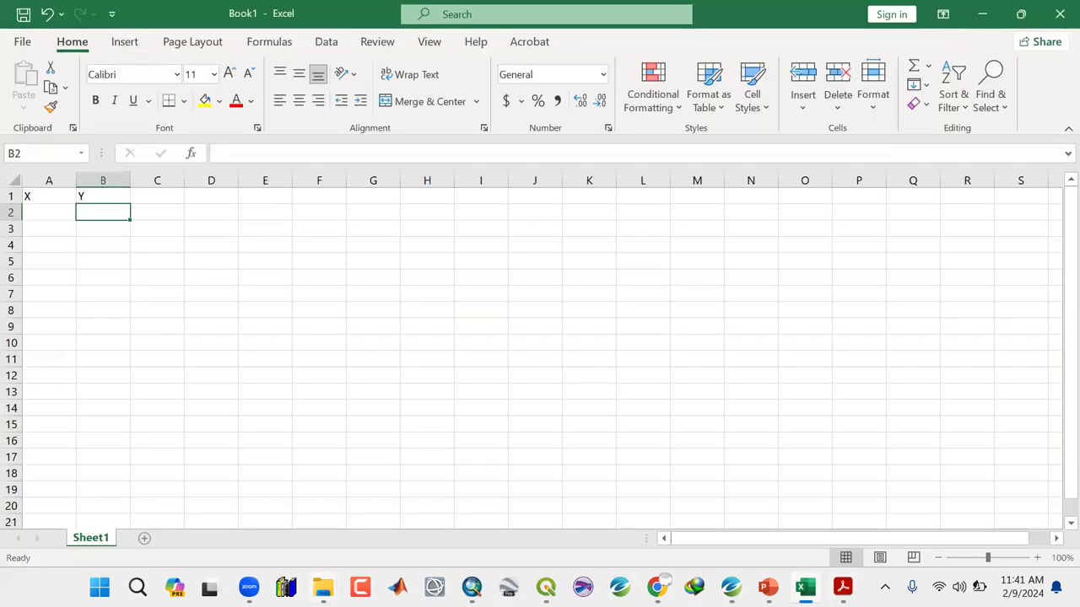
Open the TMI image from the OSM Training Images folder to read the map's corner coordinates
{"action": "mouse_move", "coordinate": [319, 582]}
{"action": "left_click", "coordinate": [263, 540]}
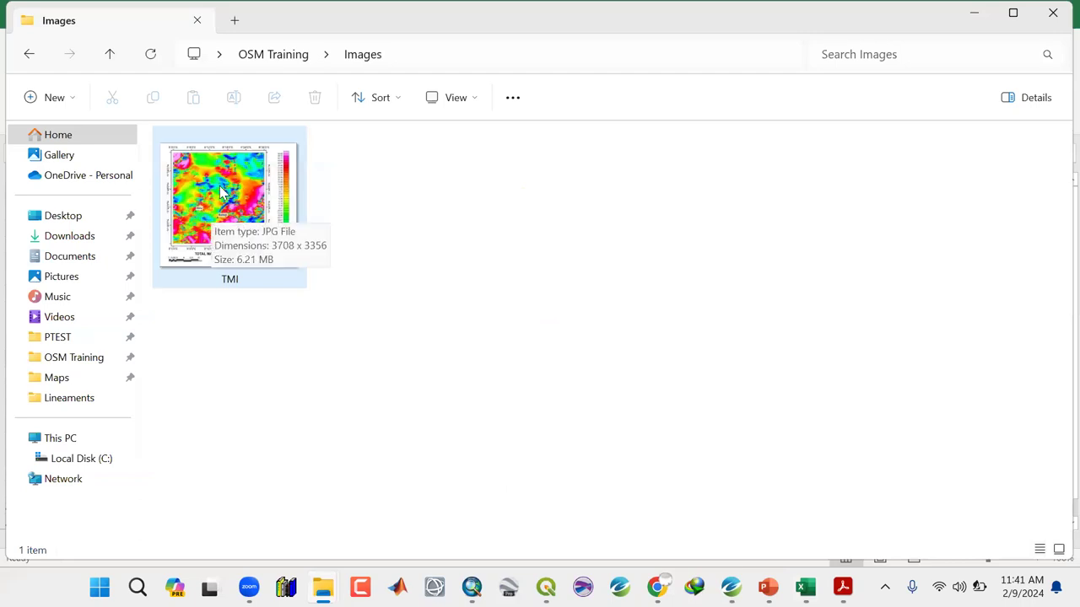
{"action": "left_click", "coordinate": [220, 189]}
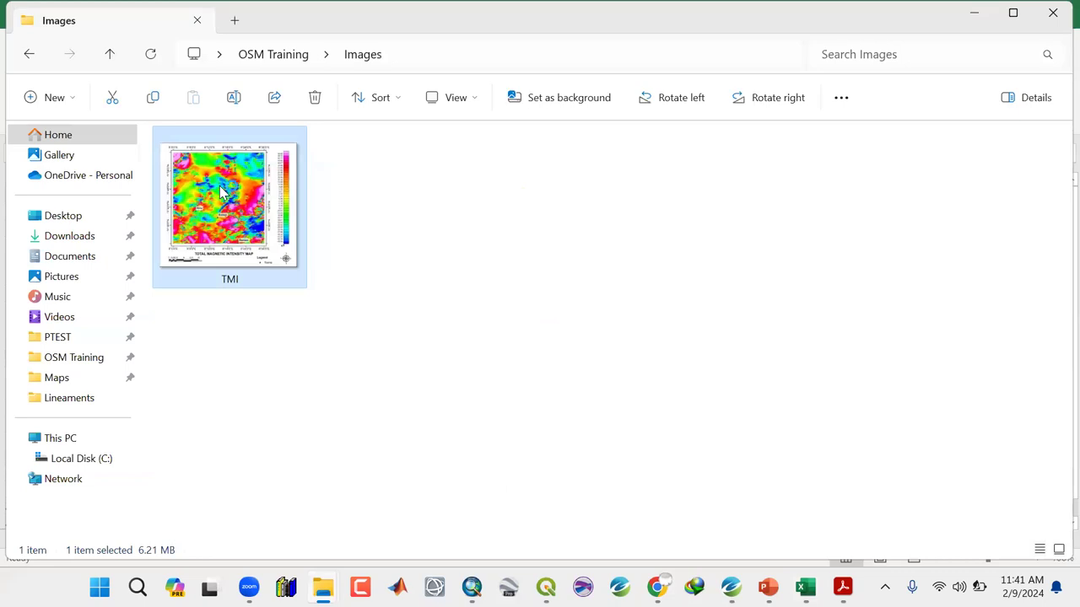
{"action": "double_click", "coordinate": [220, 191]}
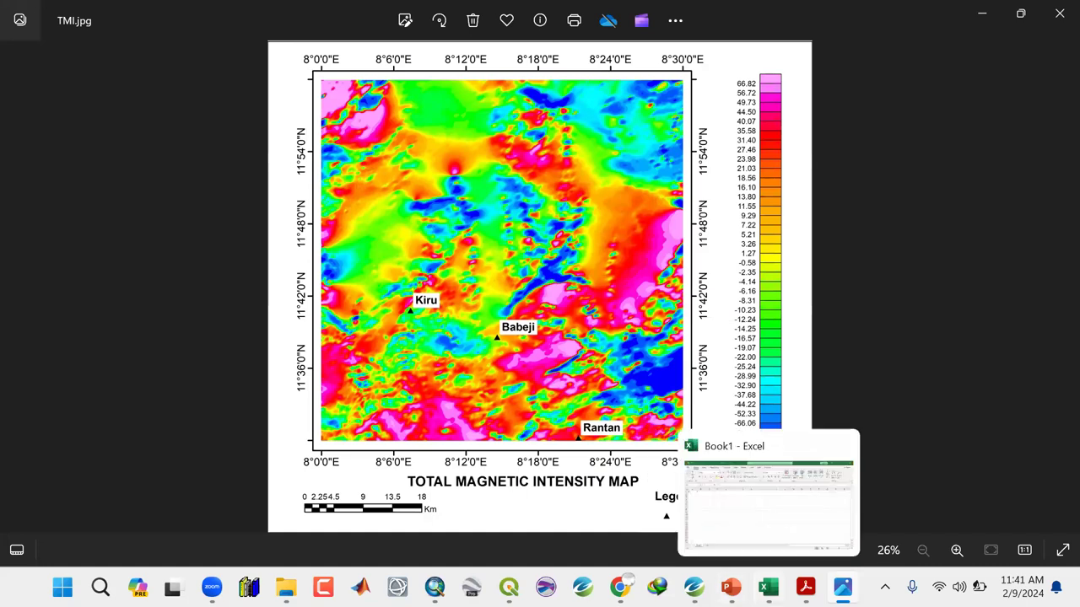
Switch to the Excel workbook and enter the X values 8 in A2 and 8.5 in A3
{"action": "left_click", "coordinate": [768, 587]}
{"action": "left_click", "coordinate": [51, 218]}
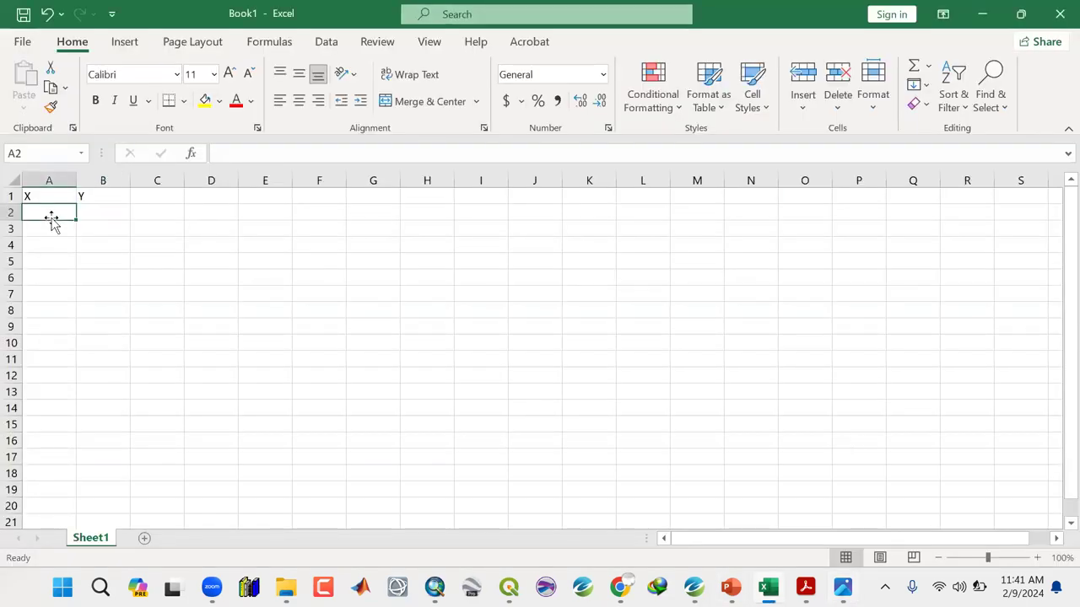
{"action": "type", "text": "8.5"}
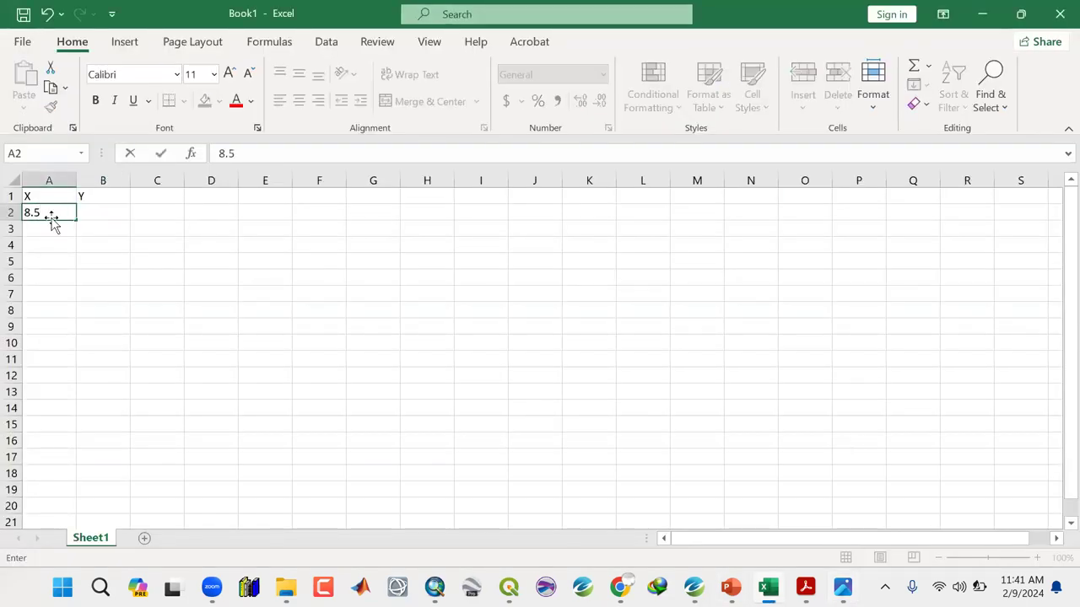
{"action": "key", "text": "Return"}
{"action": "left_click", "coordinate": [49, 216]}
{"action": "type", "text": "8"}
{"action": "left_click", "coordinate": [64, 229]}
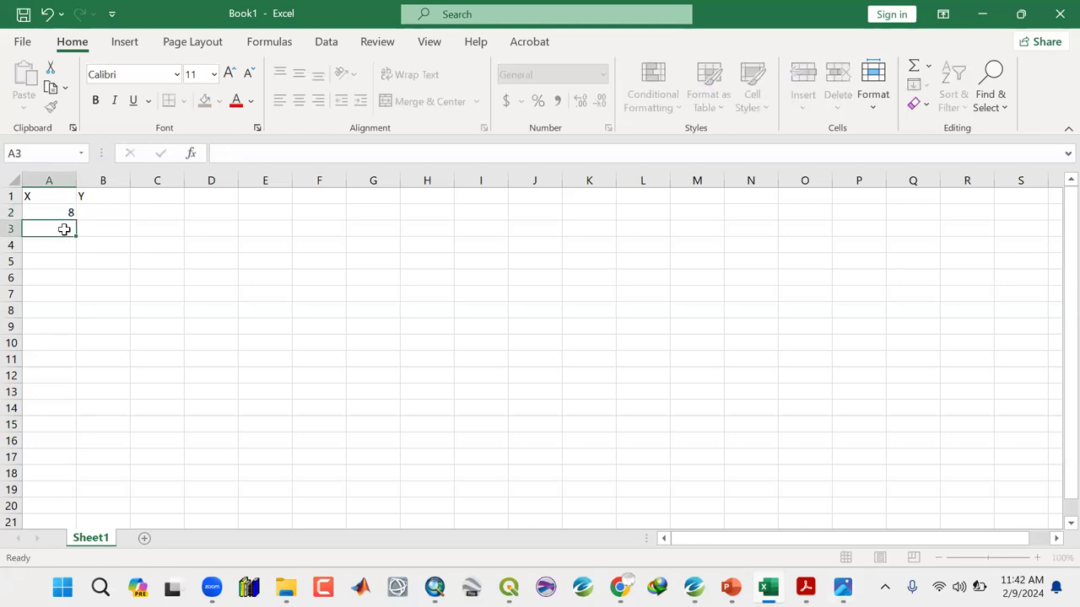
{"action": "type", "text": "8.5"}
{"action": "key", "text": "Return"}
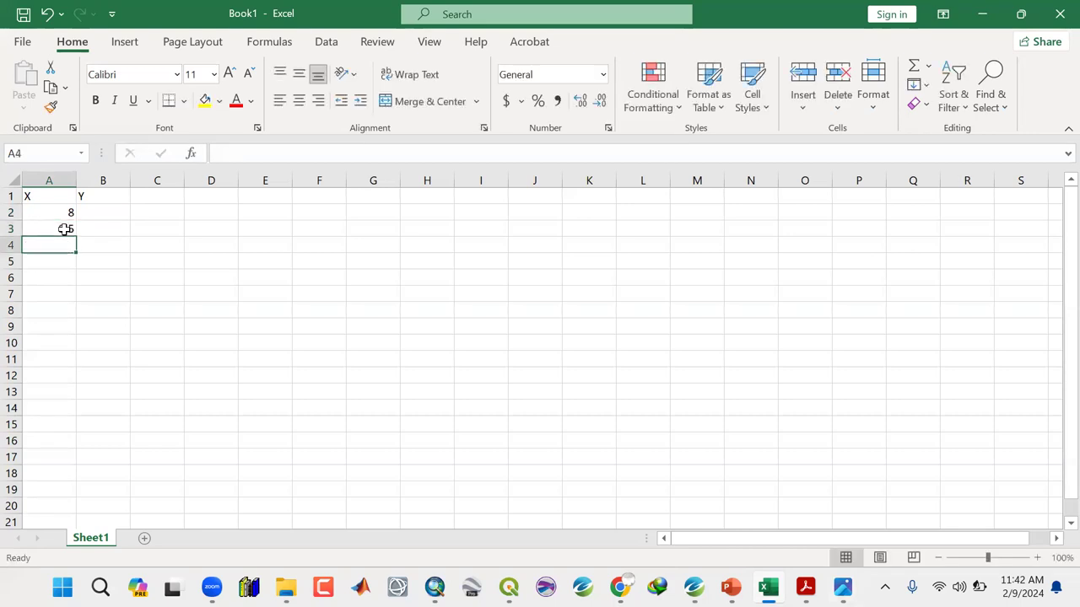
Enter the Y value 11.5 in both B2 and B3, checking the latitudes against the TMI map
{"action": "left_click", "coordinate": [104, 211]}
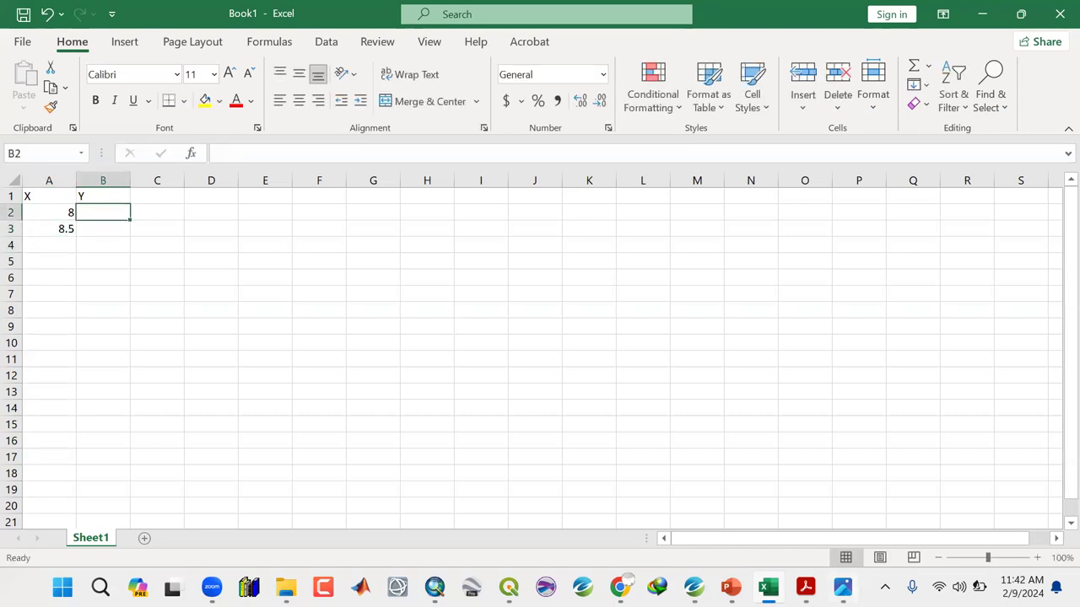
{"action": "left_click", "coordinate": [842, 588]}
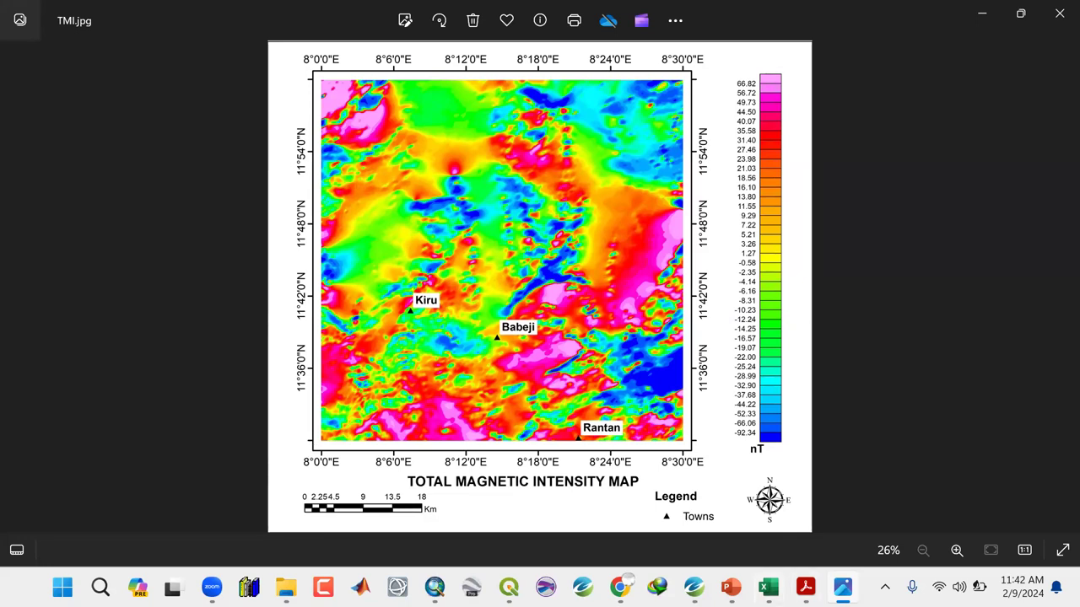
{"action": "key", "text": "alt+Tab"}
{"action": "type", "text": "11.5"}
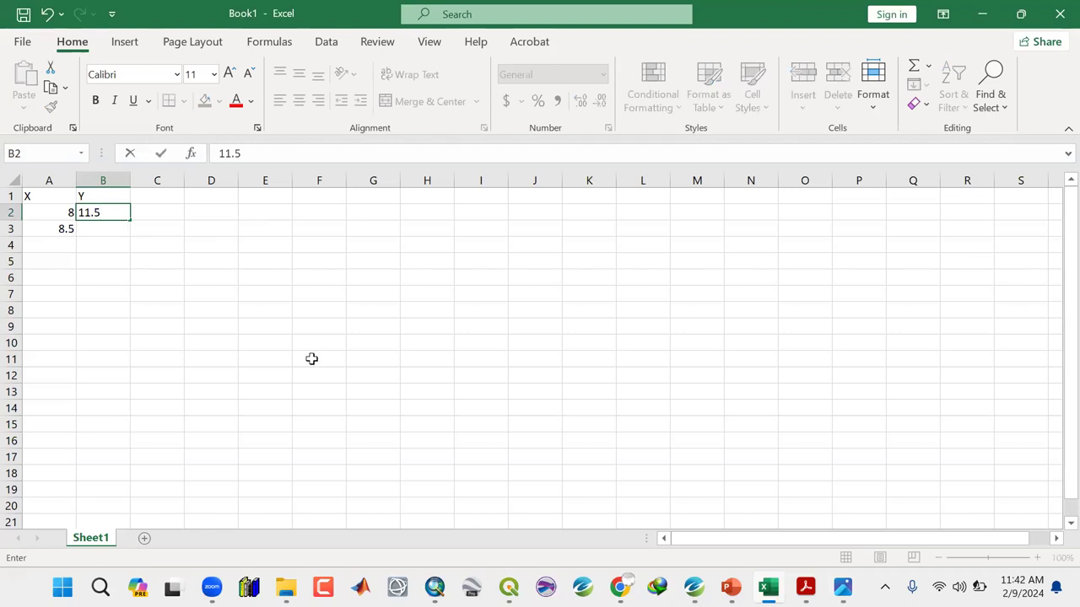
{"action": "key", "text": "alt+Tab"}
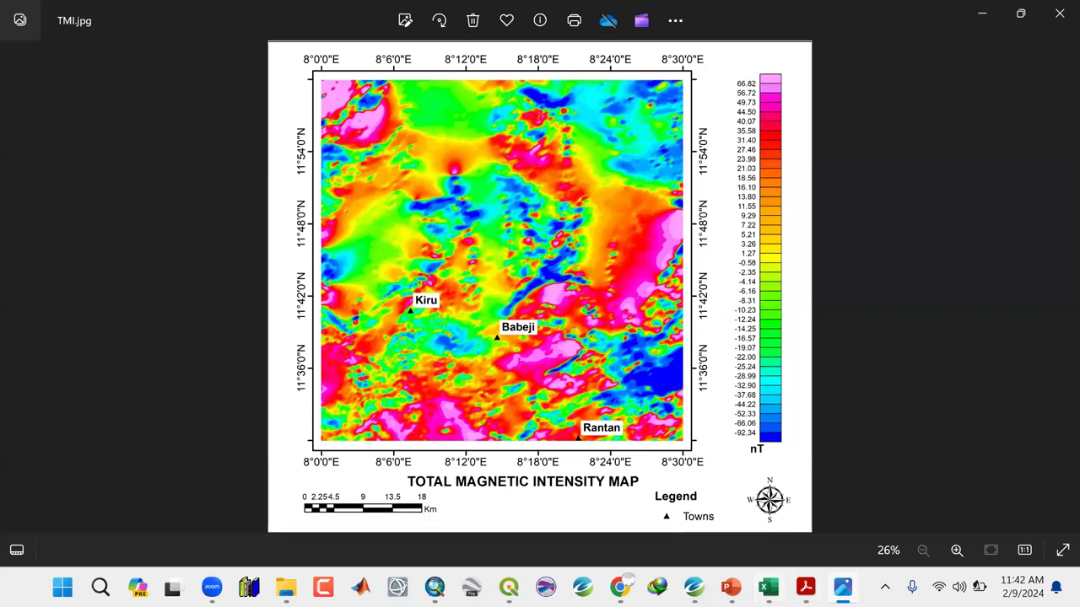
{"action": "key", "text": "alt+Tab"}
{"action": "left_click", "coordinate": [114, 233]}
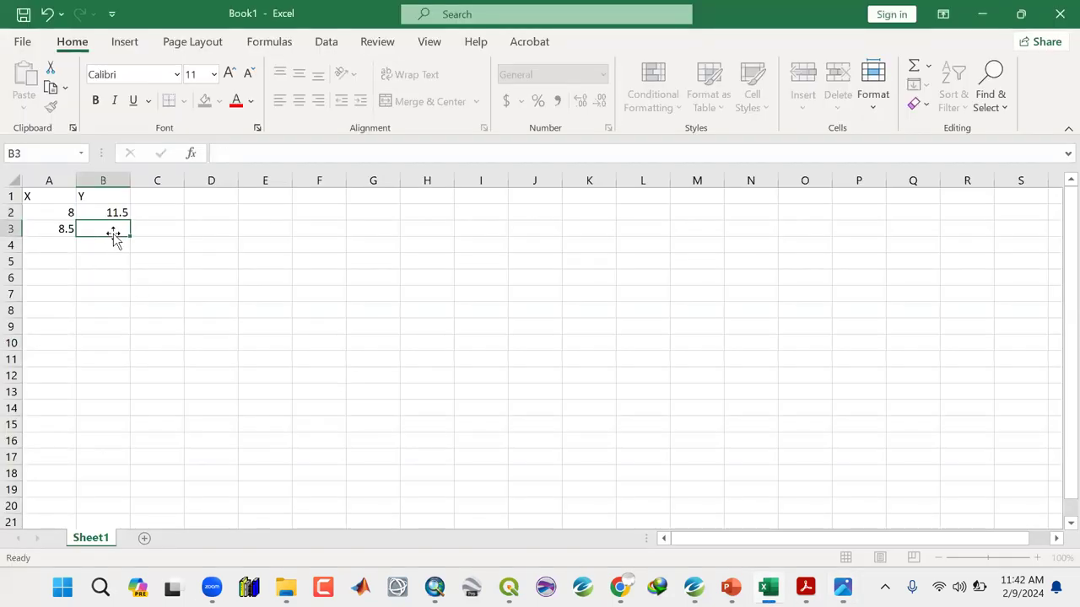
{"action": "type", "text": "11.5"}
{"action": "left_click", "coordinate": [58, 244]}
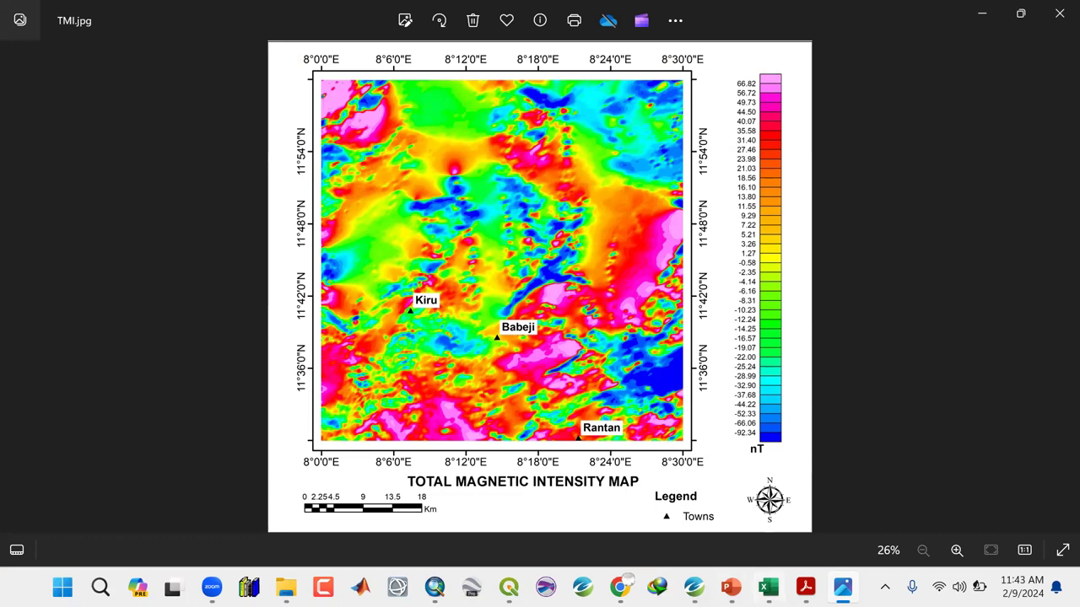
Enter the third corner point in row 4 of the worksheet with X 8.5 and Y 12
{"action": "left_click", "coordinate": [767, 587]}
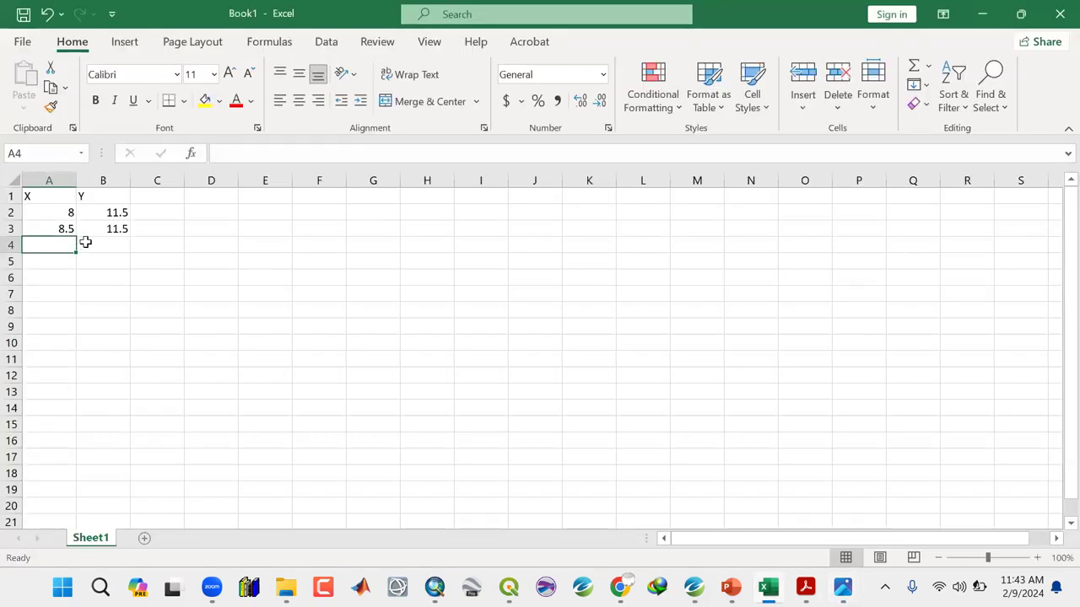
{"action": "type", "text": "8.5"}
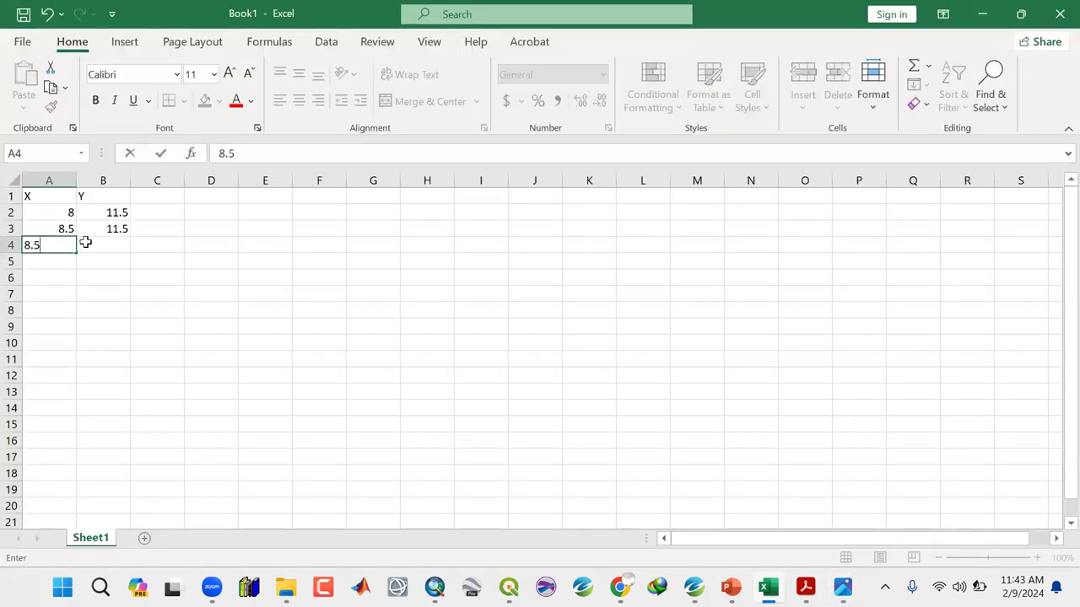
{"action": "left_click", "coordinate": [109, 245]}
{"action": "type", "text": "12"}
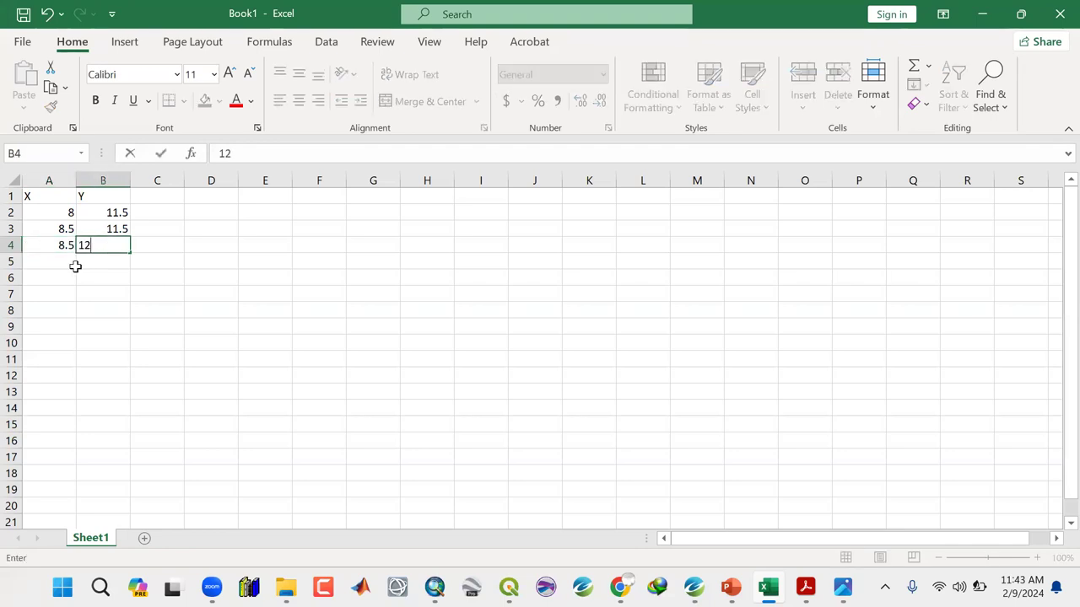
Enter the fourth corner point in row 5 with X 8 and Y 12, and review the Y values
{"action": "left_click", "coordinate": [68, 264]}
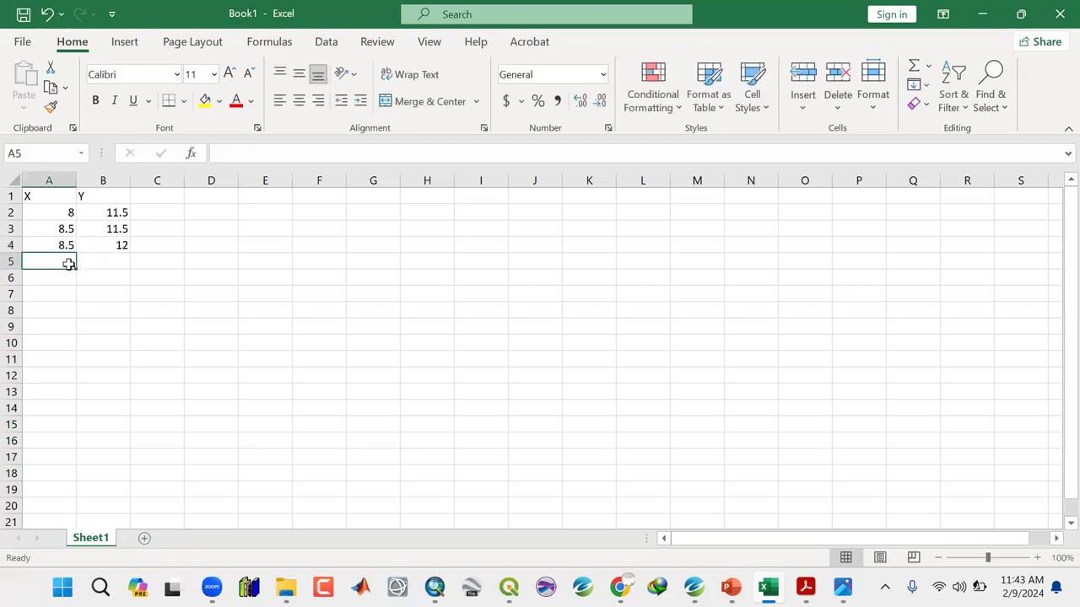
{"action": "type", "text": "8"}
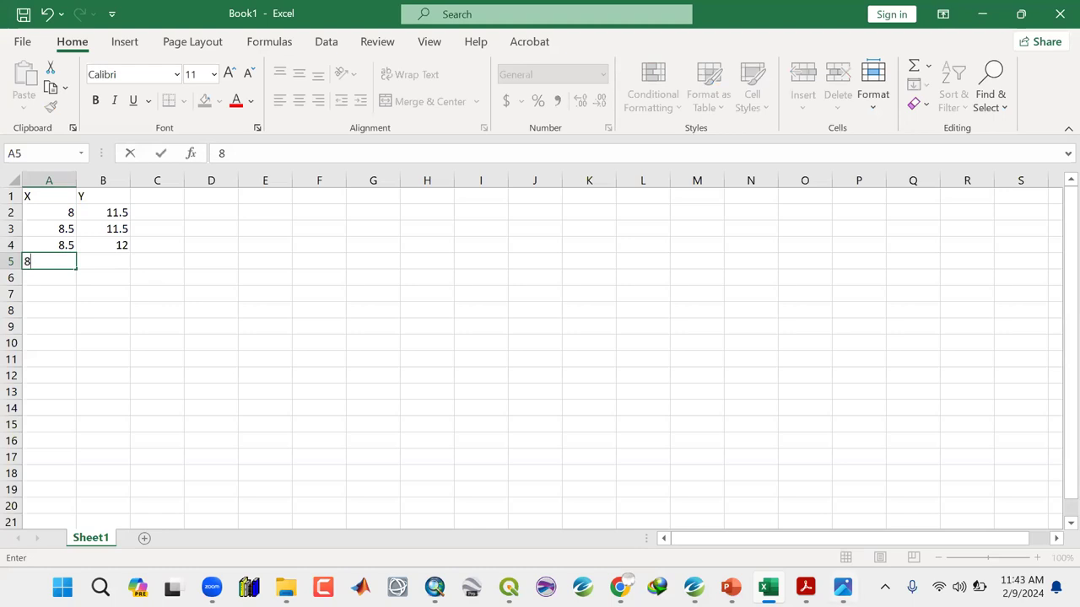
{"action": "left_click", "coordinate": [841, 588]}
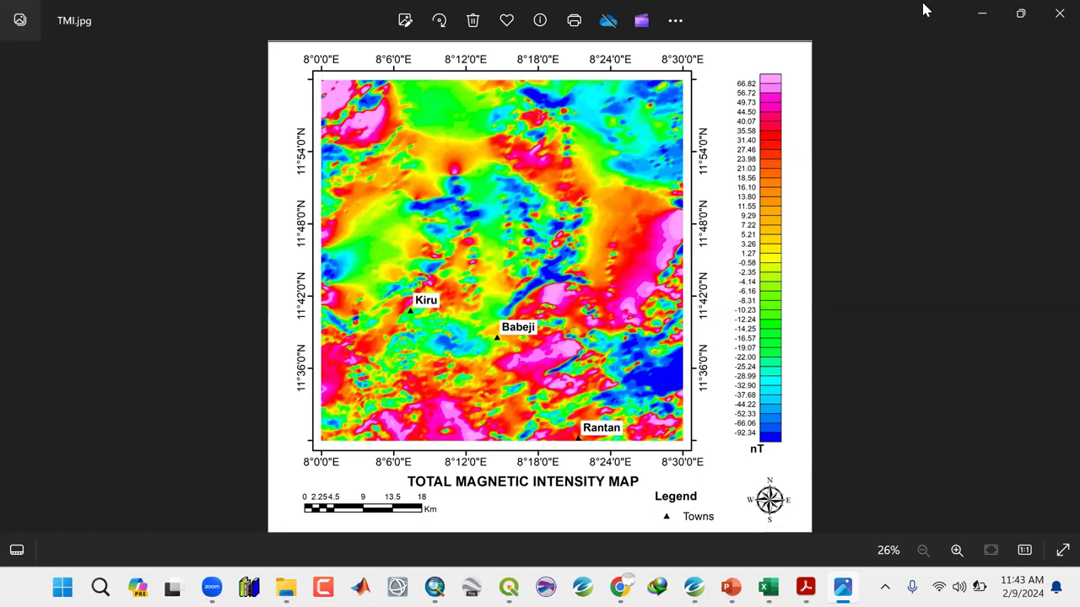
{"action": "left_click", "coordinate": [978, 12]}
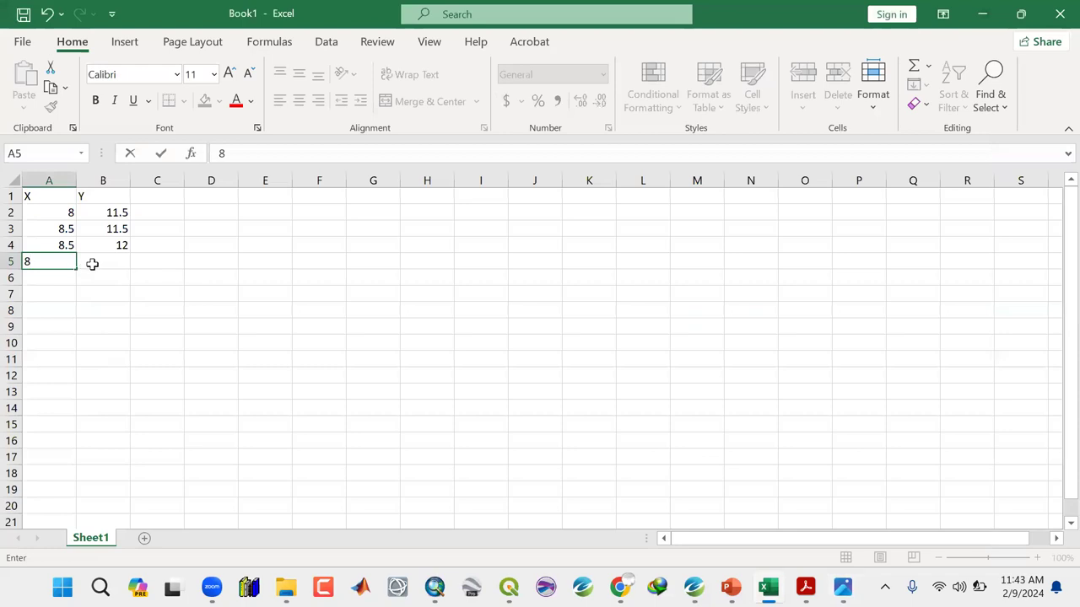
{"action": "left_click", "coordinate": [106, 262]}
{"action": "type", "text": "12"}
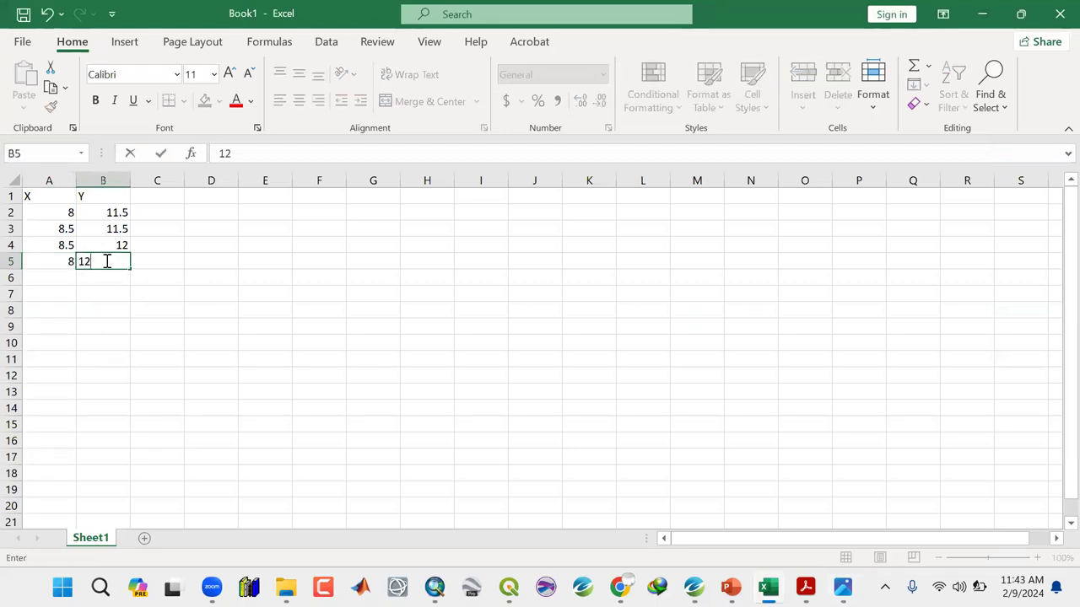
{"action": "key", "text": "Return"}
{"action": "left_click", "coordinate": [118, 212]}
{"action": "left_click", "coordinate": [115, 228]}
{"action": "left_click", "coordinate": [116, 246]}
{"action": "left_click", "coordinate": [108, 275]}
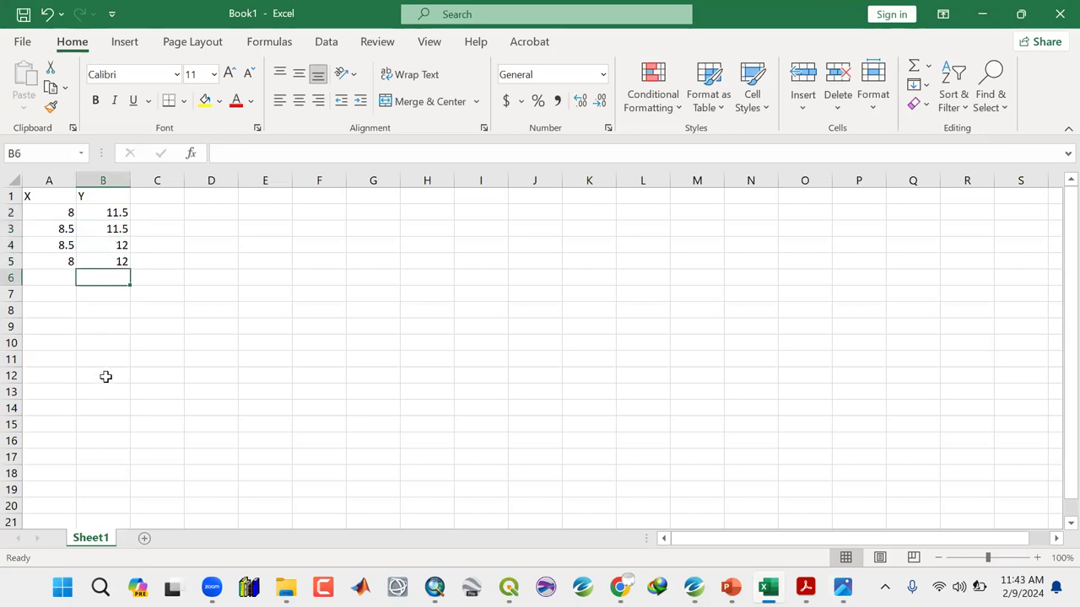
Start saving the workbook and choose the Data folder inside OSM Training on the Desktop as the location
{"action": "left_click", "coordinate": [23, 16]}
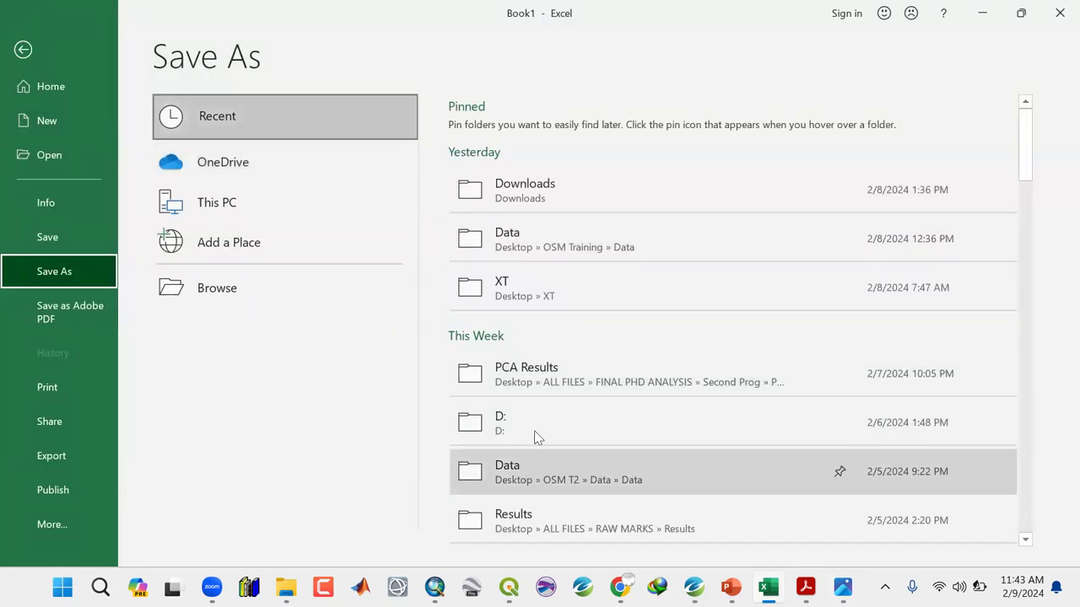
{"action": "left_click", "coordinate": [249, 293]}
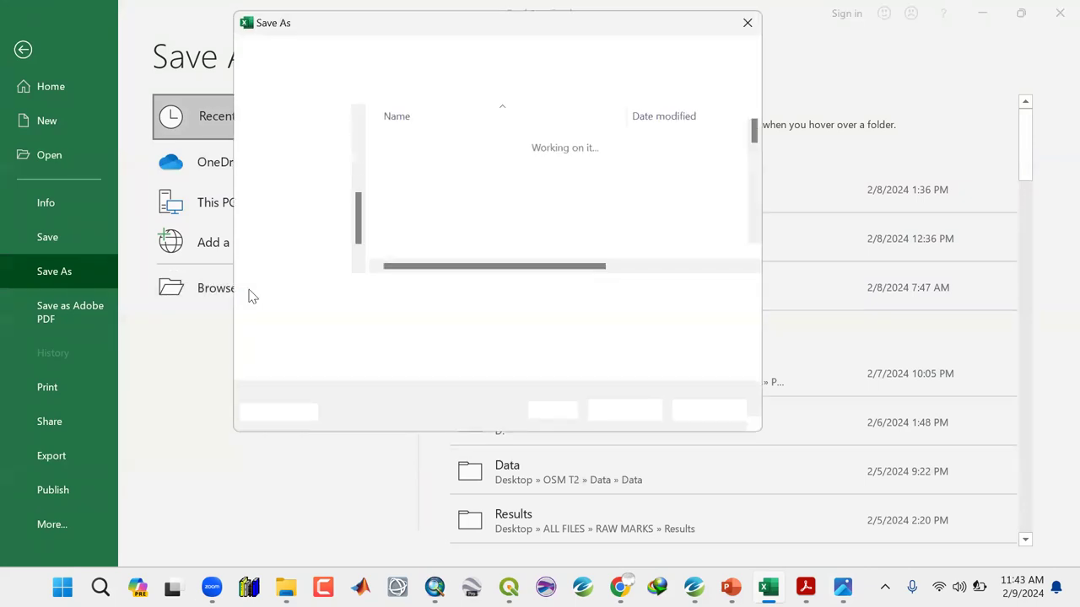
{"action": "left_click", "coordinate": [297, 157]}
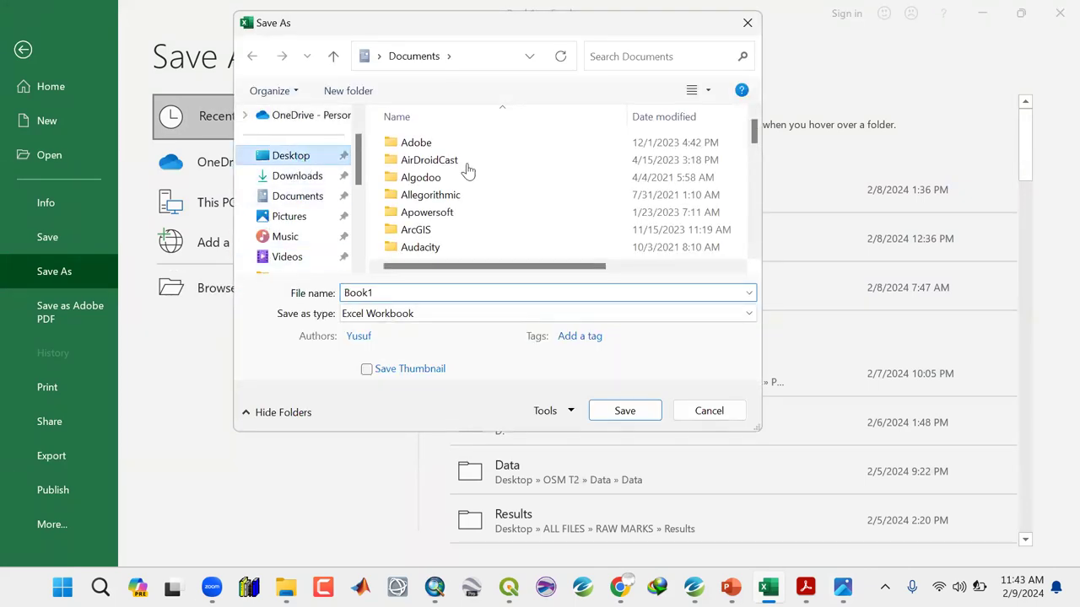
{"action": "scroll", "coordinate": [475, 186], "scroll_direction": "down", "scroll_amount": 5}
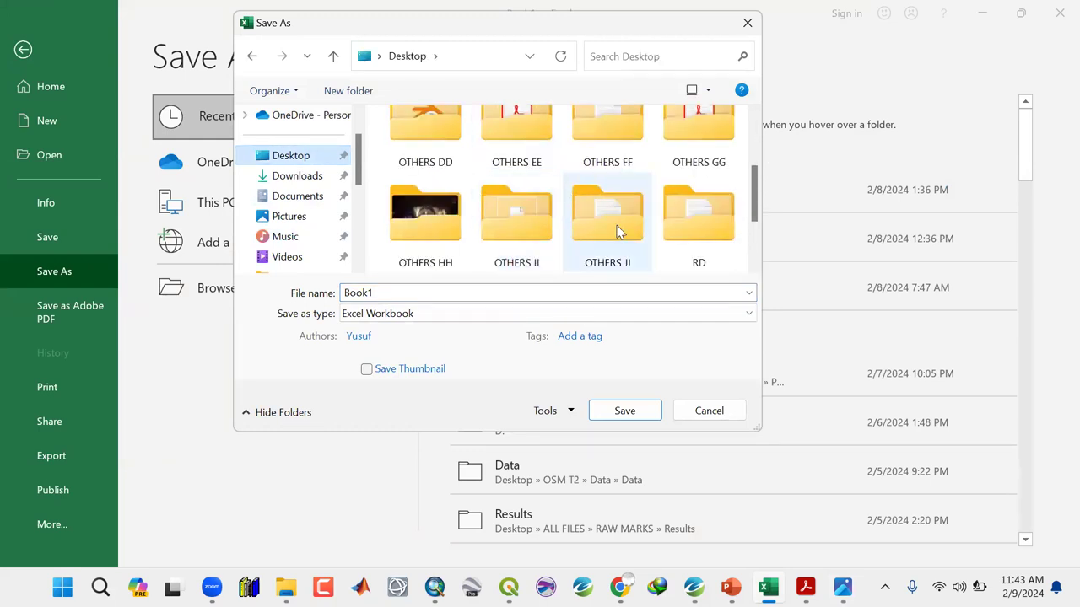
{"action": "scroll", "coordinate": [555, 207], "scroll_direction": "up", "scroll_amount": 2}
{"action": "double_click", "coordinate": [517, 170]}
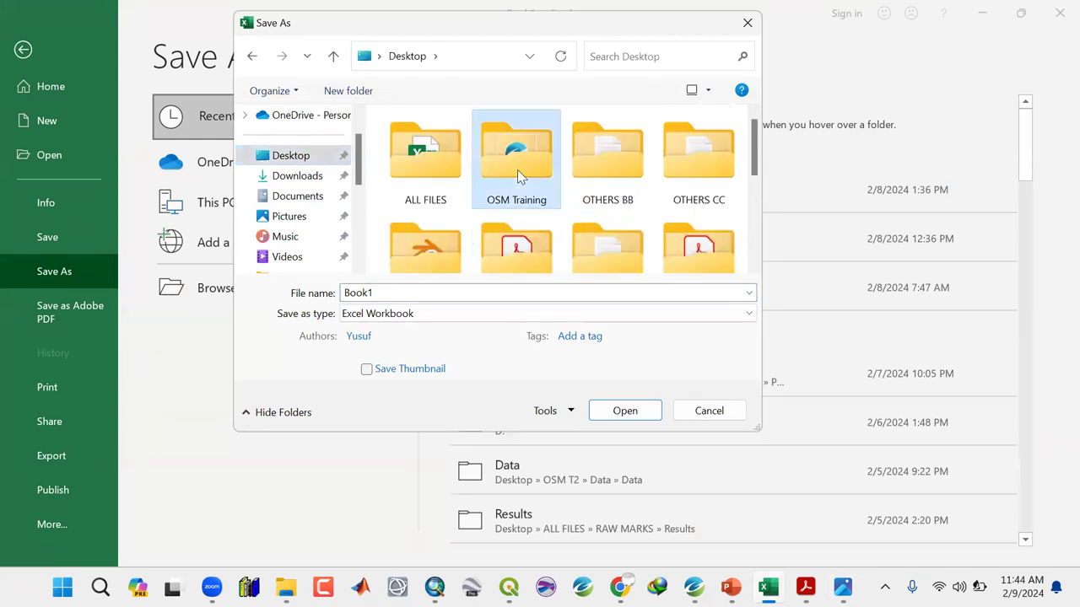
{"action": "double_click", "coordinate": [413, 160]}
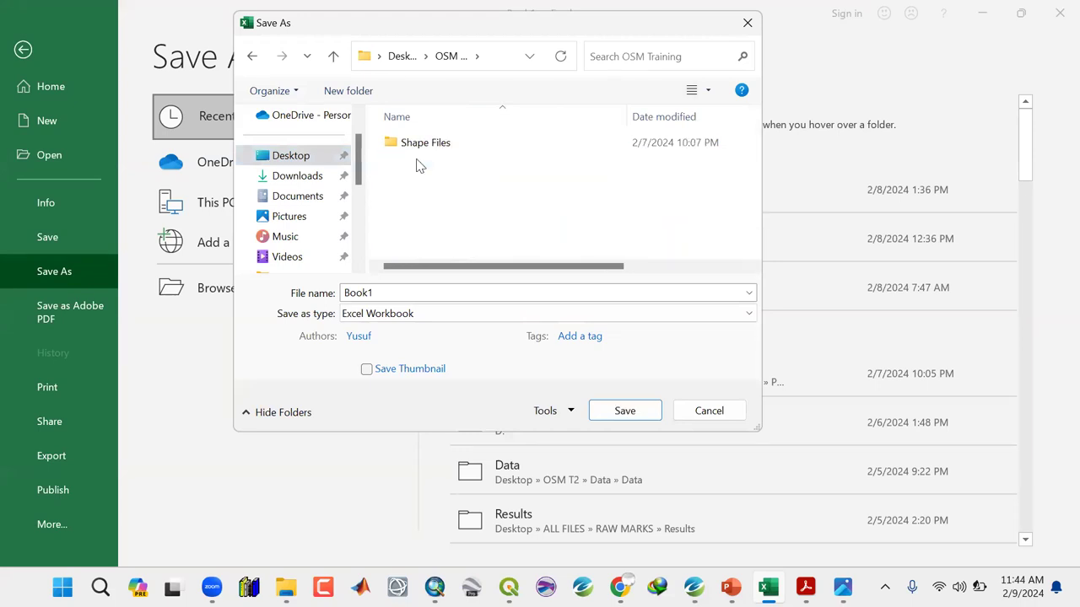
Save the workbook as a CSV (Comma delimited) file named study_area
{"action": "left_click", "coordinate": [398, 312]}
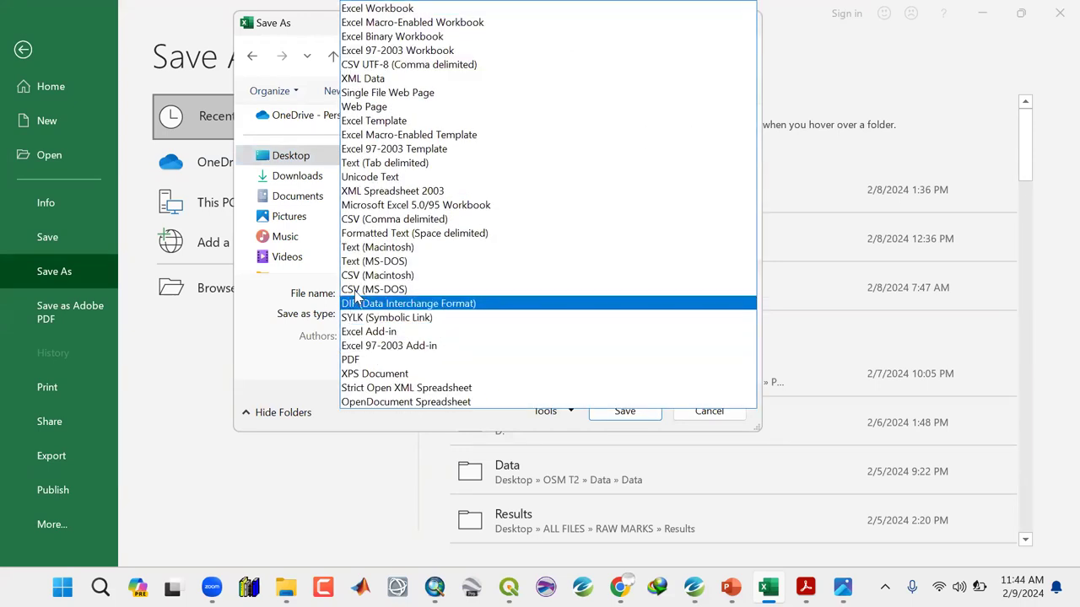
{"action": "left_click", "coordinate": [363, 221]}
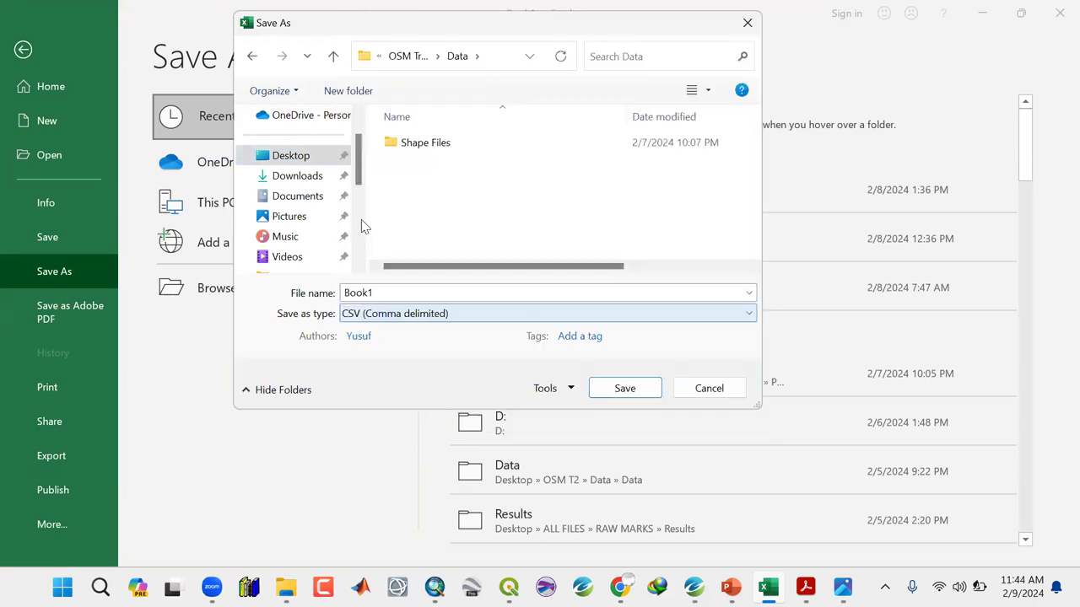
{"action": "double_click", "coordinate": [396, 294]}
{"action": "type", "text": "study_area"}
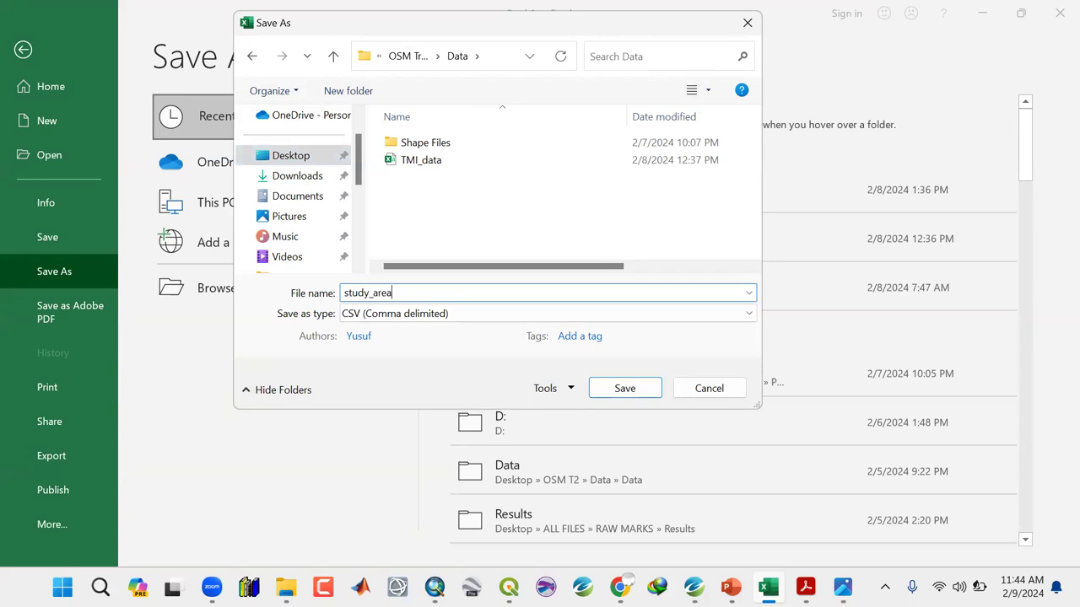
{"action": "left_click", "coordinate": [622, 388]}
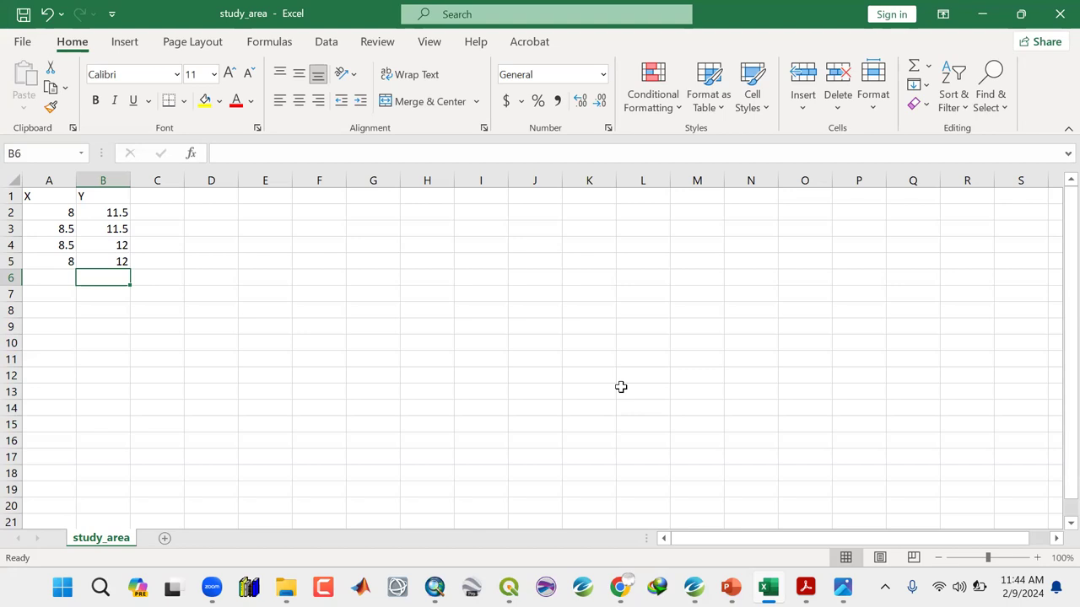
Close the coordinates workbook, switch to ArcMap and start adding data to the empty map
{"action": "left_click", "coordinate": [1057, 14]}
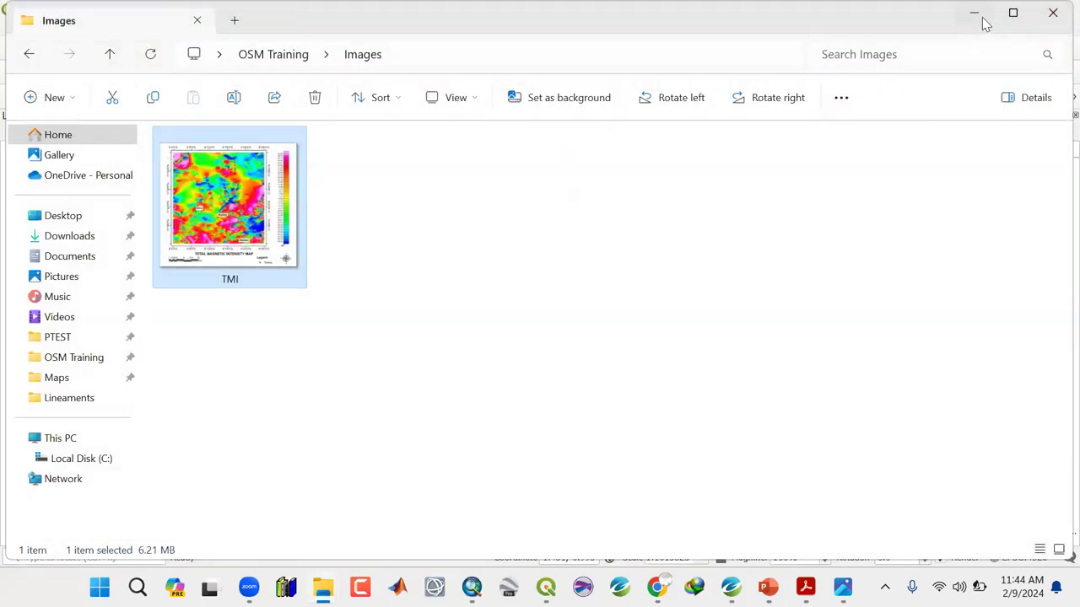
{"action": "left_click", "coordinate": [983, 23]}
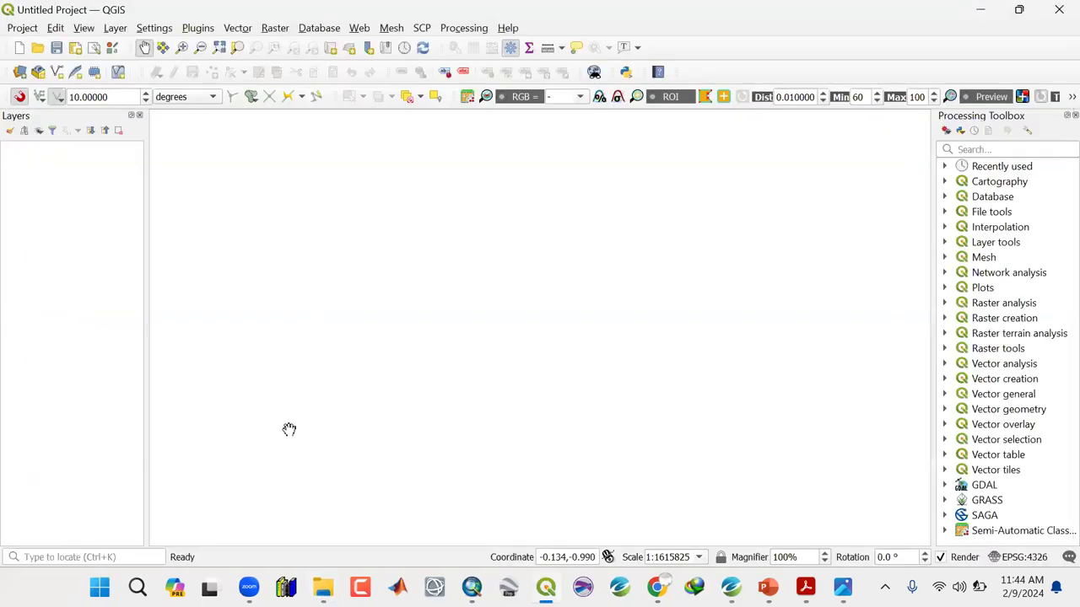
{"action": "key", "text": "alt+Tab"}
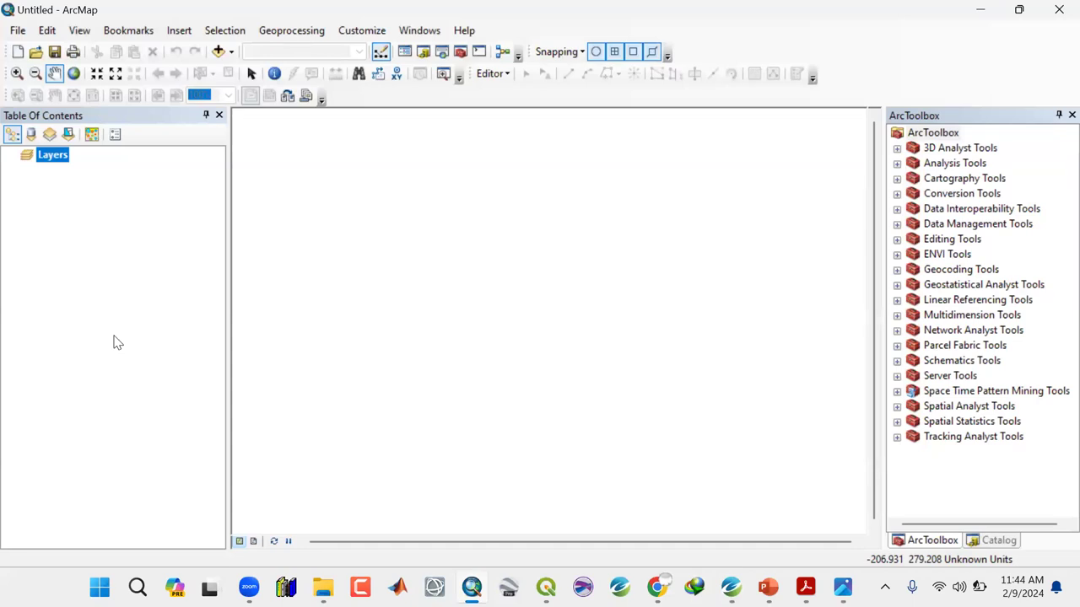
{"action": "left_click", "coordinate": [234, 53]}
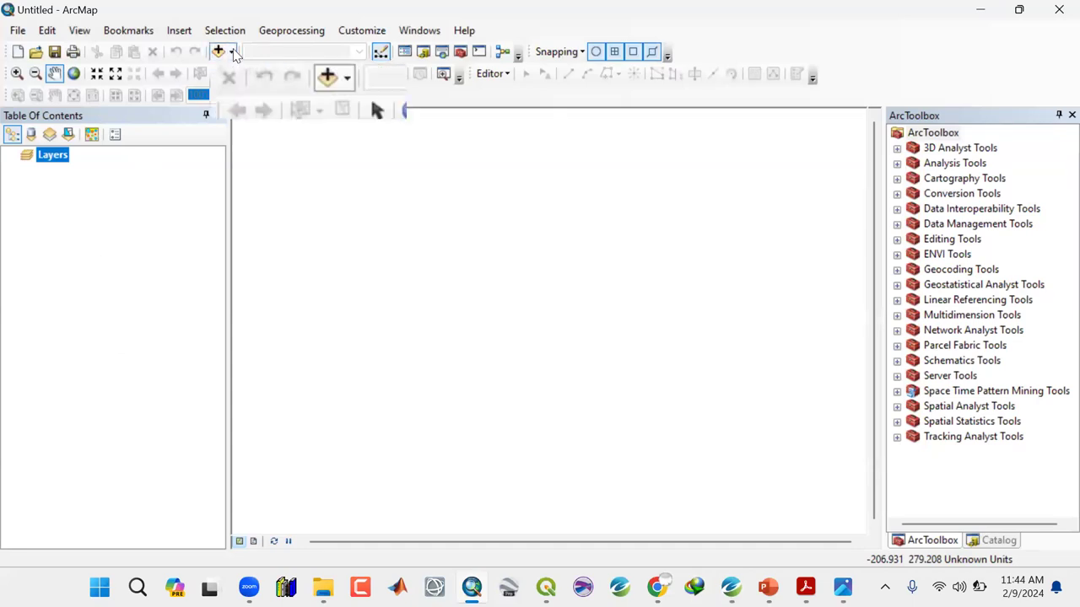
{"action": "left_click", "coordinate": [241, 72]}
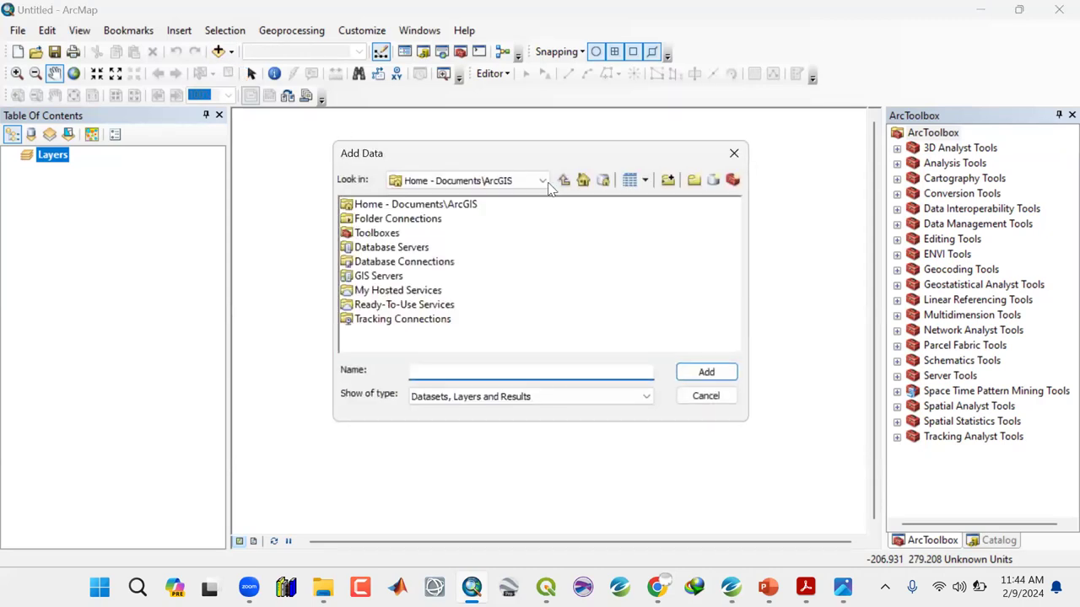
{"action": "left_click", "coordinate": [583, 180]}
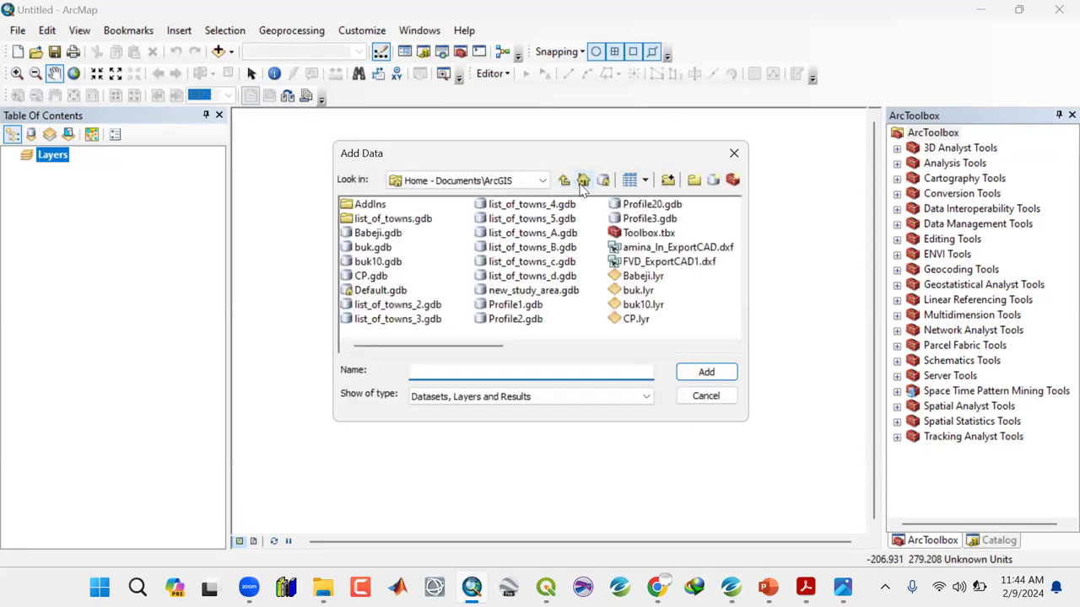
{"action": "left_click", "coordinate": [563, 181]}
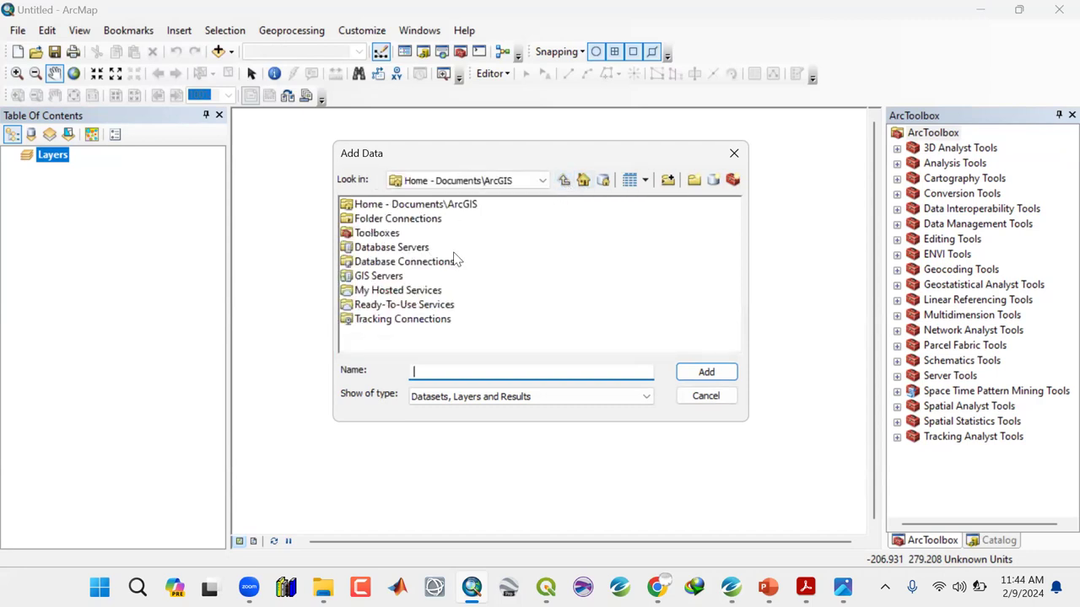
{"action": "left_click", "coordinate": [544, 182]}
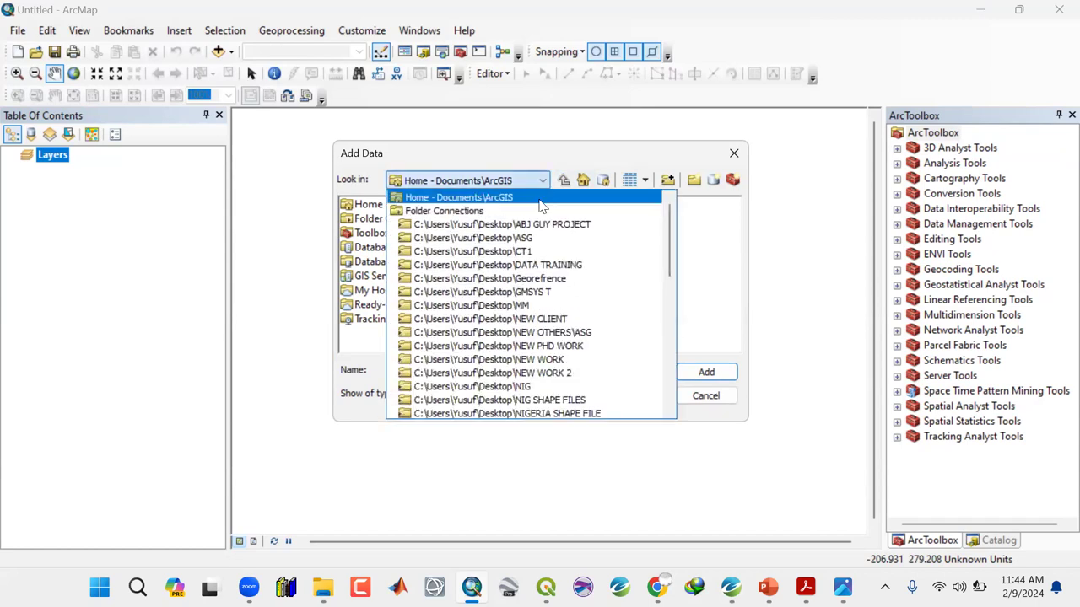
{"action": "left_click", "coordinate": [507, 274]}
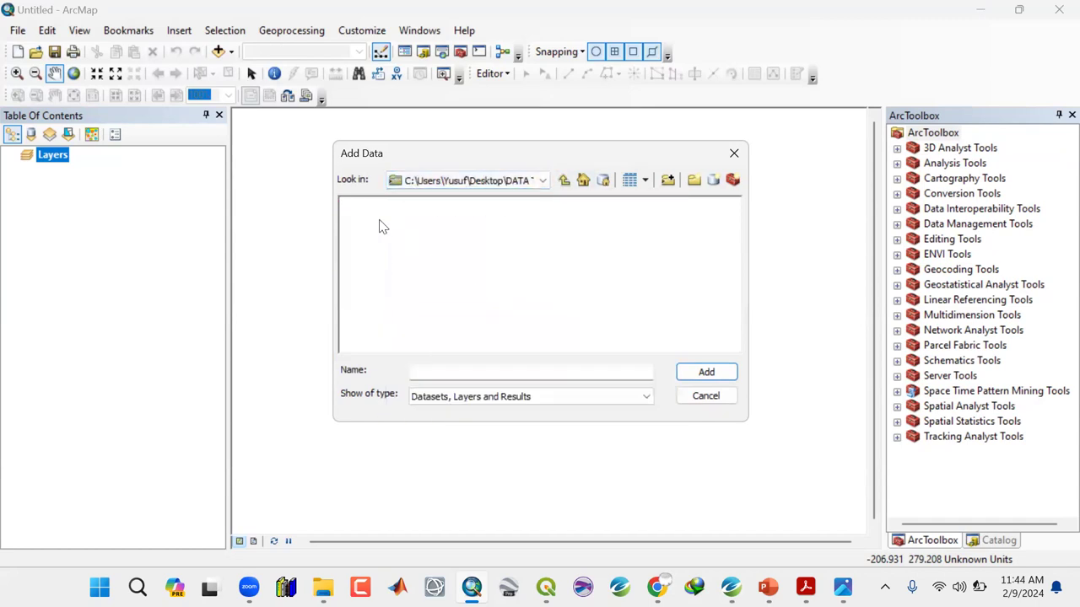
{"action": "left_click", "coordinate": [583, 181]}
Look through the existing folder connections for the project folder that holds the study area file
{"action": "left_click", "coordinate": [542, 181]}
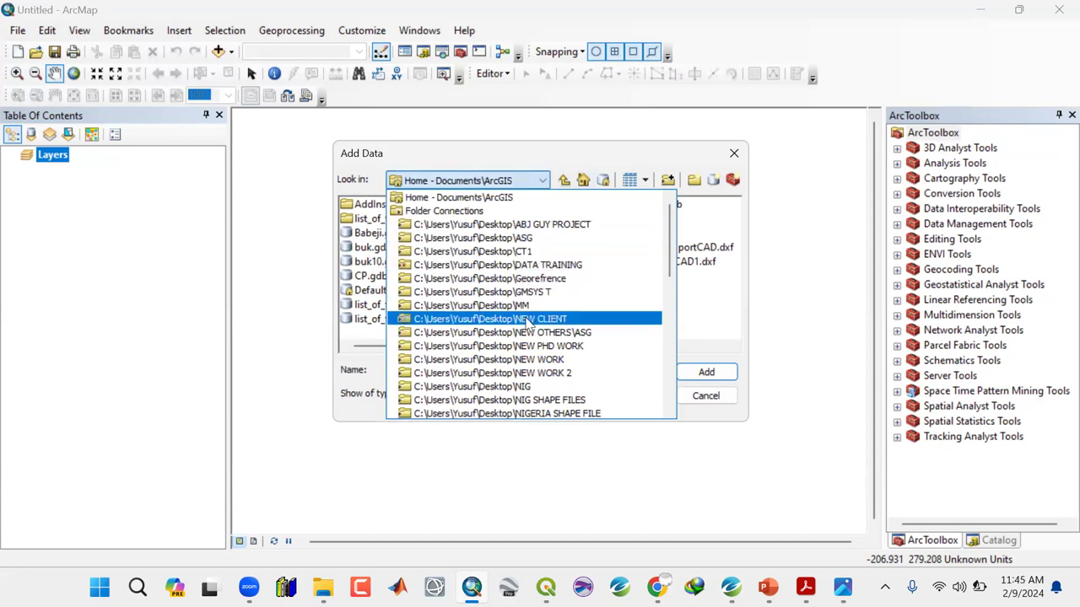
{"action": "scroll", "coordinate": [528, 324], "scroll_direction": "down", "scroll_amount": 3}
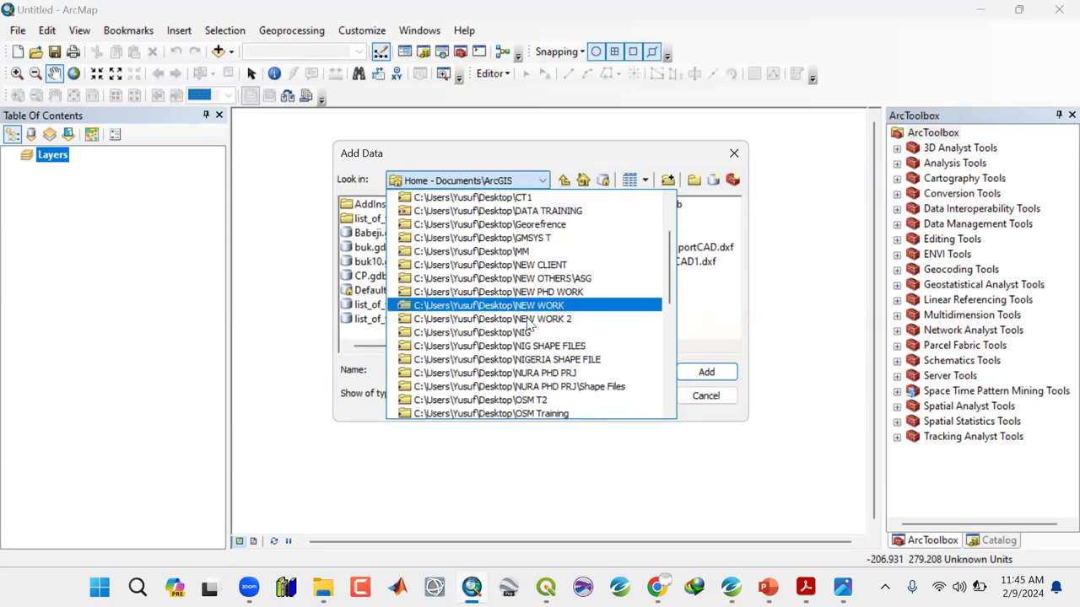
{"action": "scroll", "coordinate": [528, 323], "scroll_direction": "down", "scroll_amount": 4}
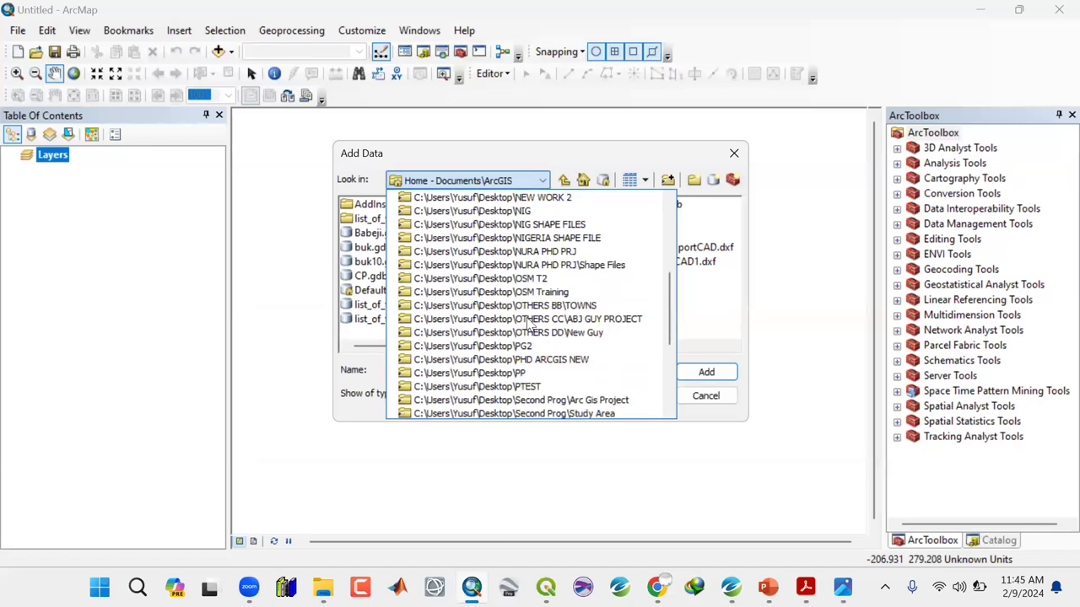
{"action": "scroll", "coordinate": [529, 323], "scroll_direction": "down", "scroll_amount": 2}
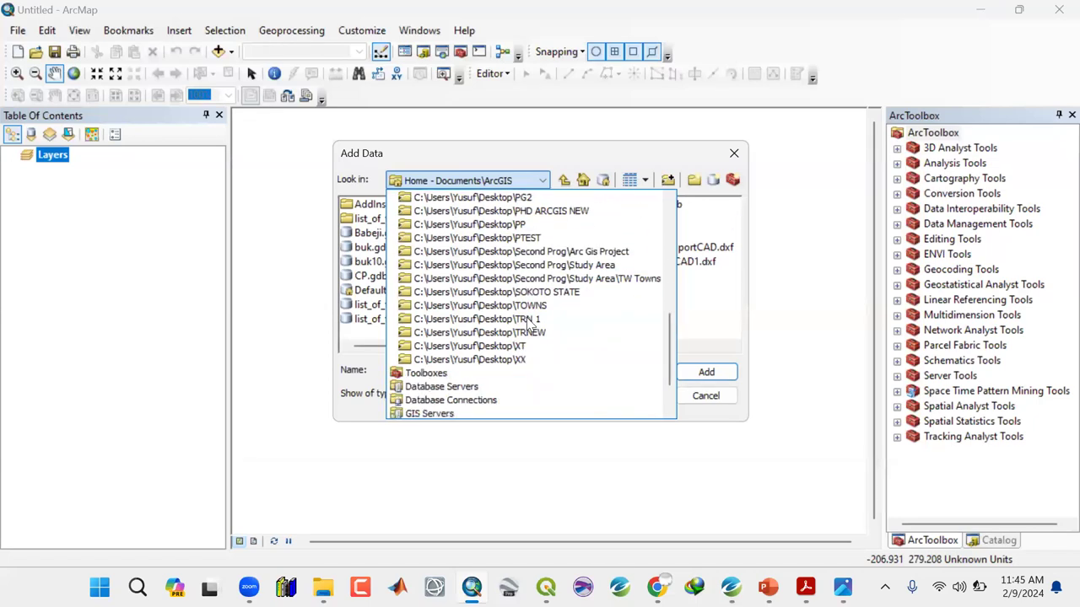
{"action": "scroll", "coordinate": [529, 323], "scroll_direction": "up", "scroll_amount": 9}
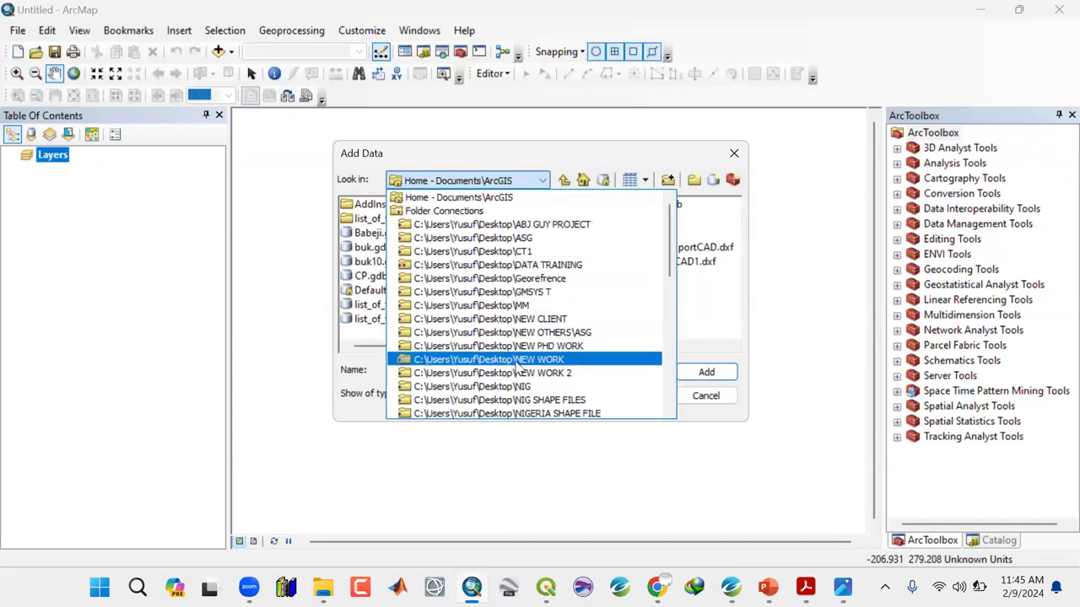
{"action": "scroll", "coordinate": [516, 371], "scroll_direction": "down", "scroll_amount": 2}
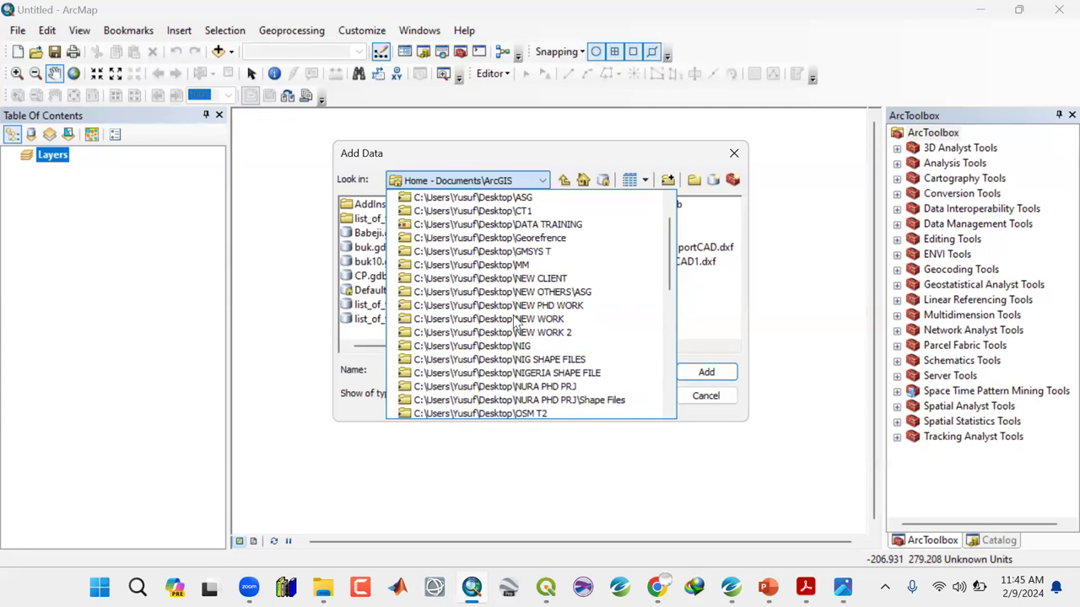
{"action": "scroll", "coordinate": [512, 325], "scroll_direction": "down", "scroll_amount": 1}
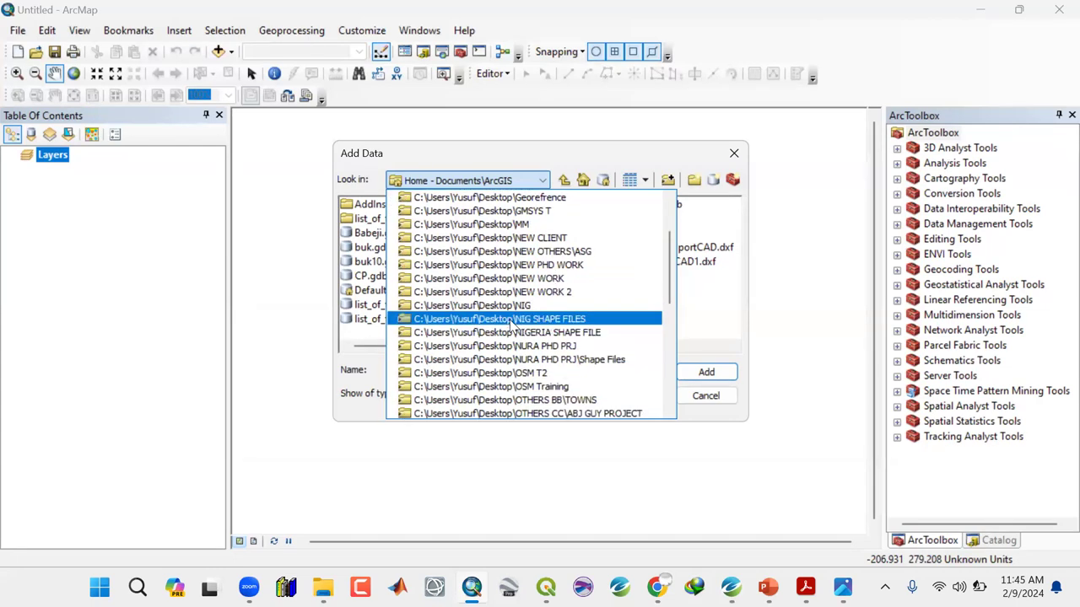
{"action": "left_click", "coordinate": [707, 297]}
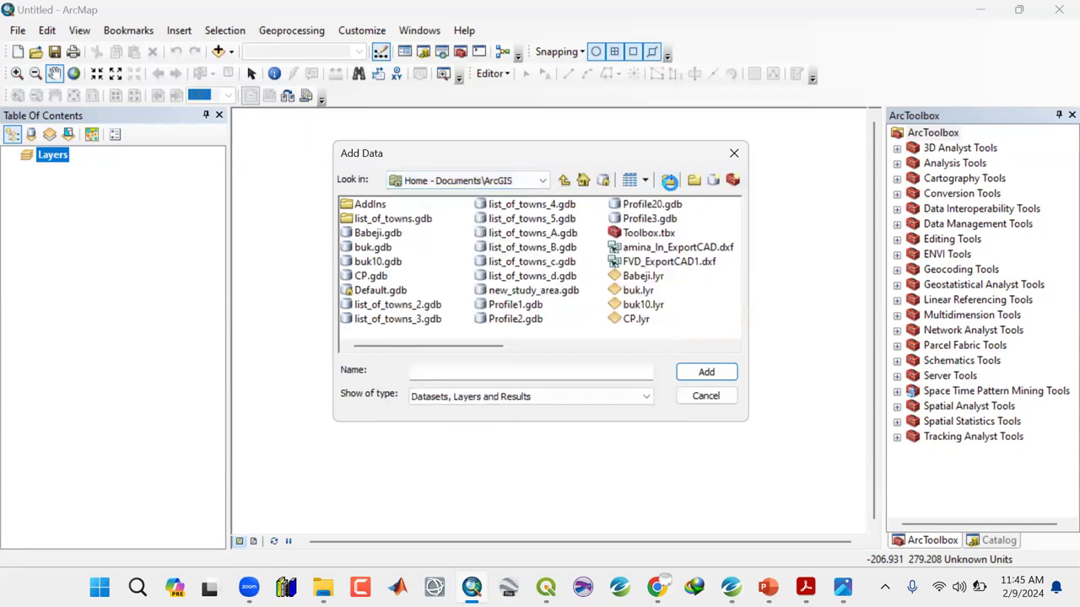
Add a folder connection to the OSM Training folder on the Desktop
{"action": "left_click", "coordinate": [668, 182]}
{"action": "scroll", "coordinate": [464, 325], "scroll_direction": "down", "scroll_amount": 6}
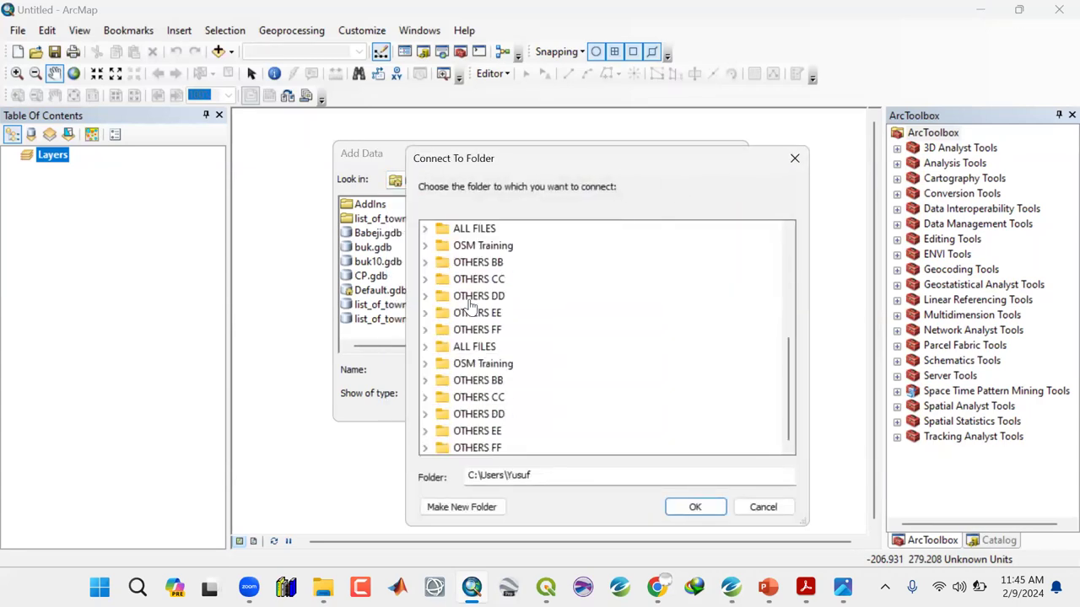
{"action": "double_click", "coordinate": [483, 245]}
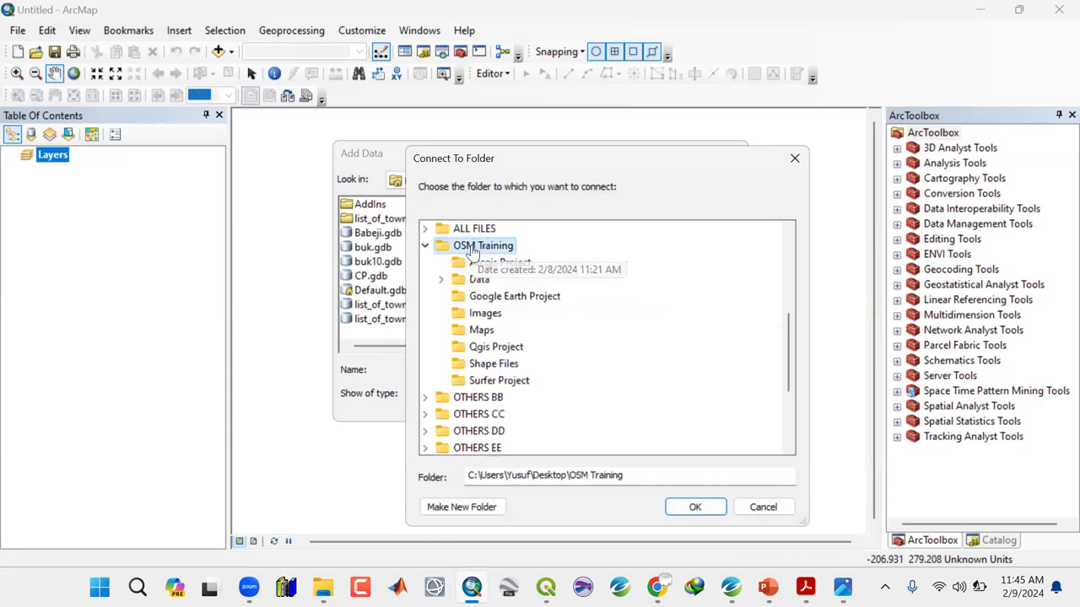
{"action": "left_click", "coordinate": [695, 508]}
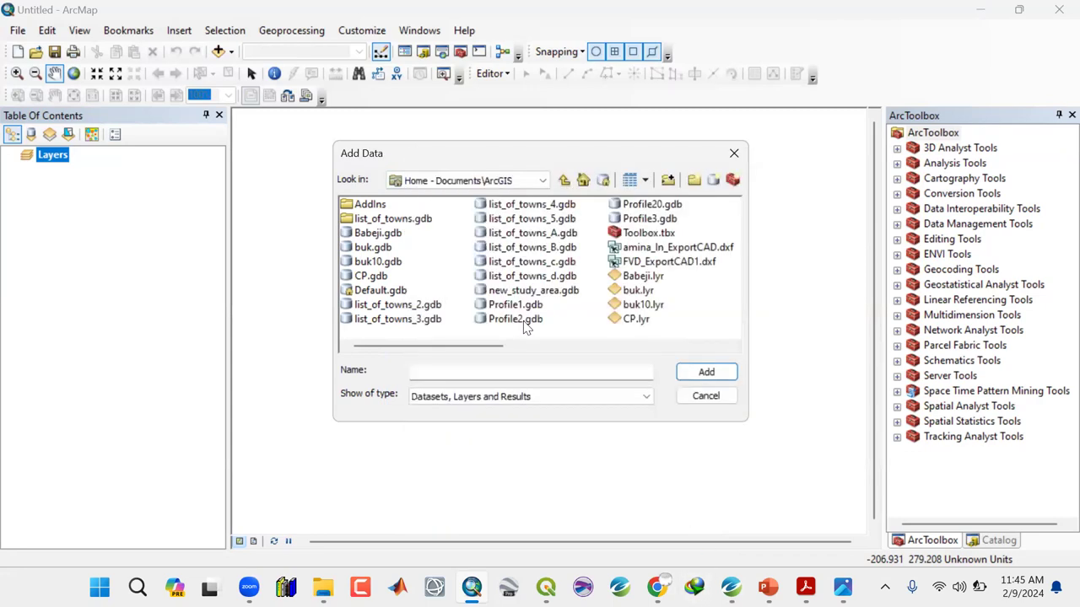
Check the list of data locations for the newly connected OSM Training folder
{"action": "left_click", "coordinate": [543, 181]}
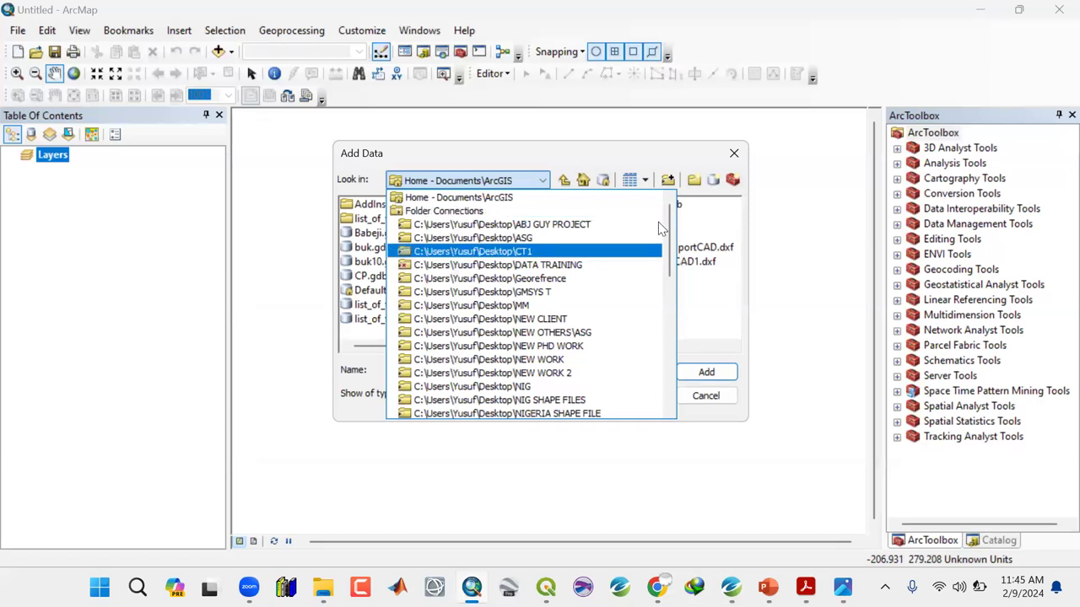
{"action": "left_click", "coordinate": [543, 198]}
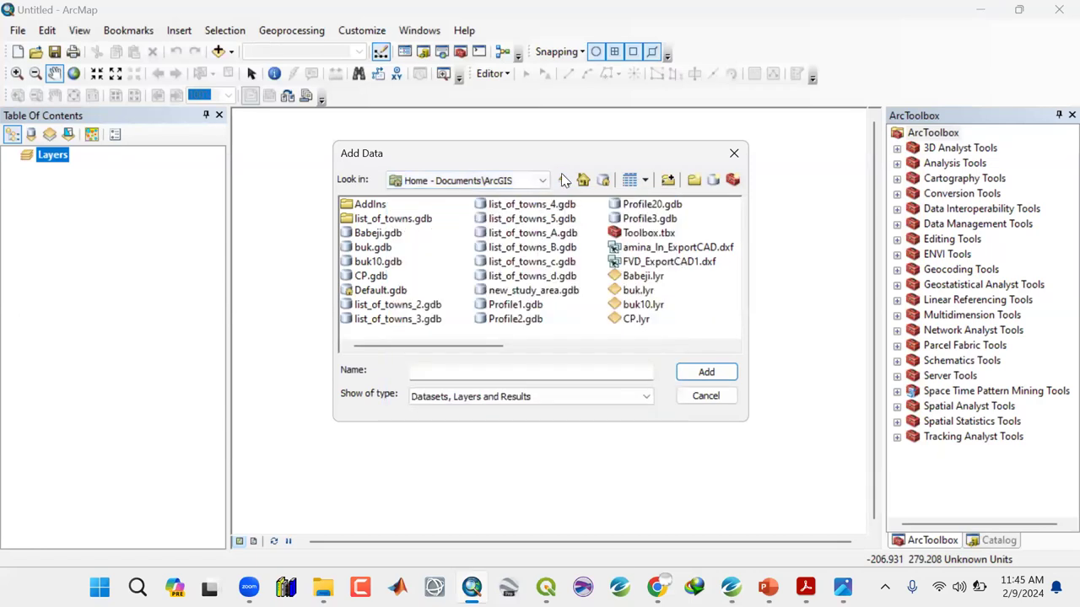
{"action": "left_click", "coordinate": [563, 180]}
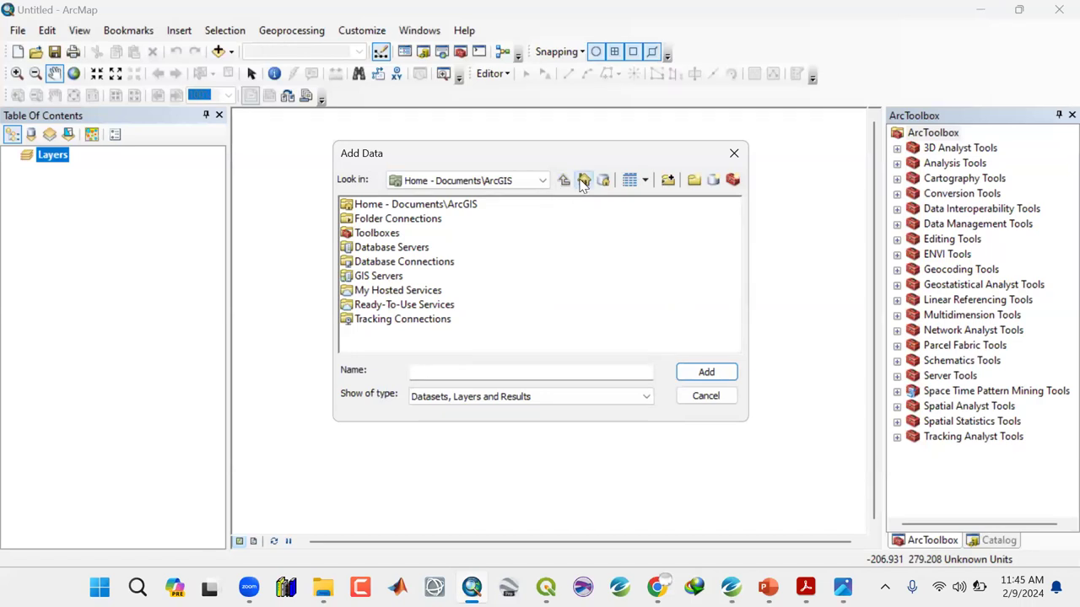
{"action": "left_click", "coordinate": [583, 180]}
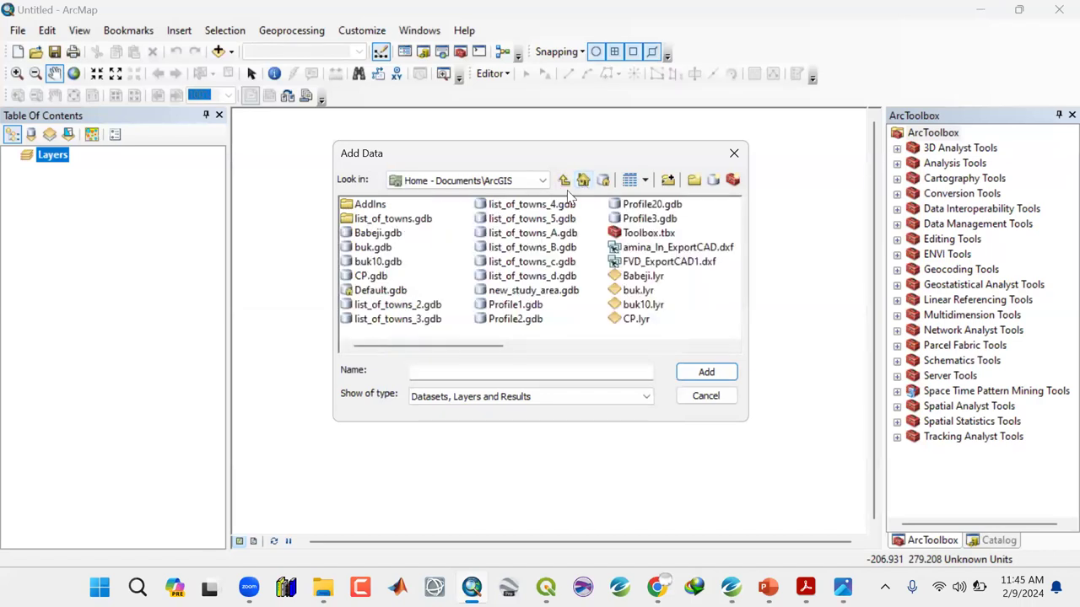
{"action": "left_click", "coordinate": [541, 181]}
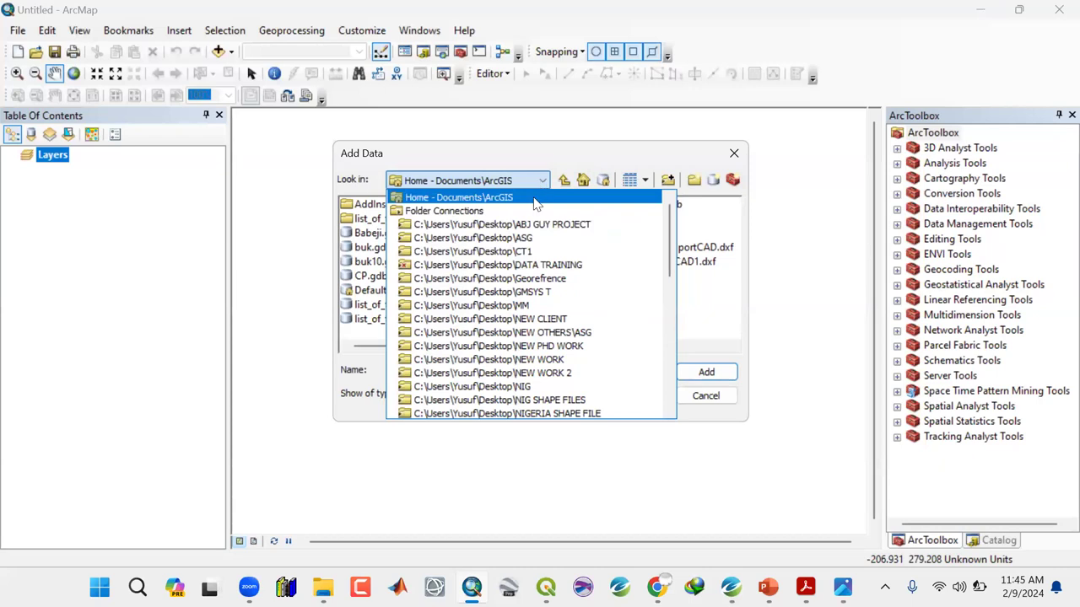
{"action": "scroll", "coordinate": [537, 305], "scroll_direction": "down", "scroll_amount": 1}
{"action": "scroll", "coordinate": [537, 305], "scroll_direction": "down", "scroll_amount": 2}
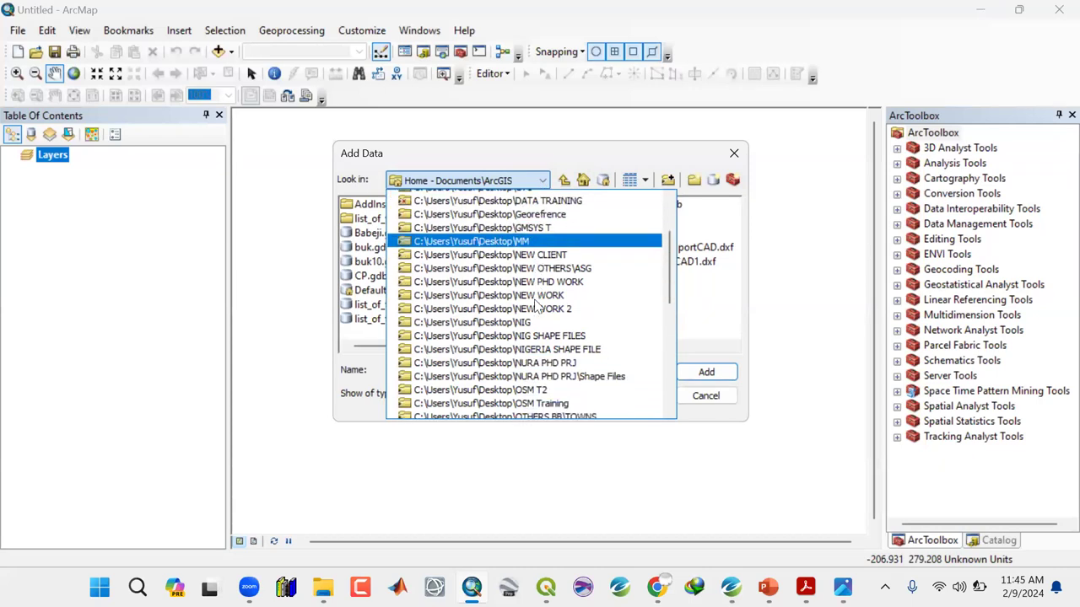
{"action": "scroll", "coordinate": [536, 308], "scroll_direction": "down", "scroll_amount": 1}
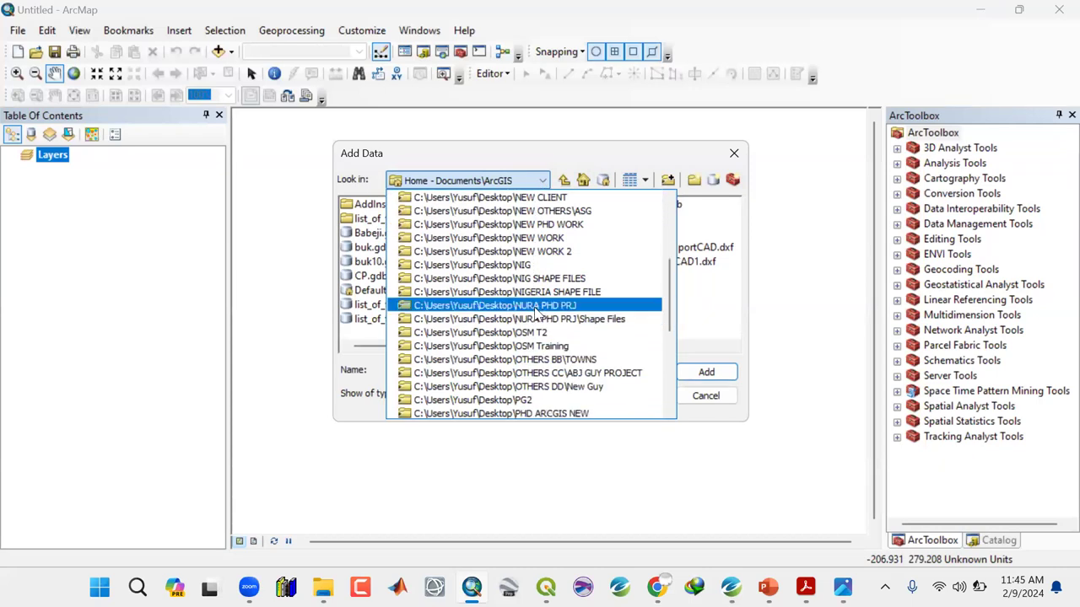
{"action": "scroll", "coordinate": [536, 308], "scroll_direction": "down", "scroll_amount": 1}
{"action": "scroll", "coordinate": [538, 314], "scroll_direction": "down", "scroll_amount": 4}
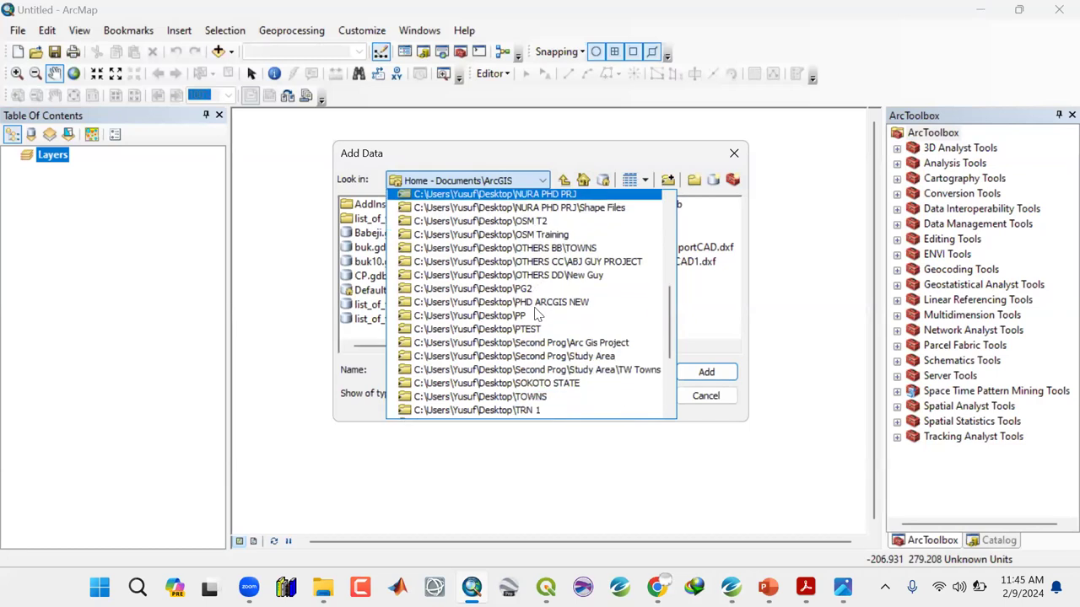
{"action": "scroll", "coordinate": [540, 321], "scroll_direction": "down", "scroll_amount": 1}
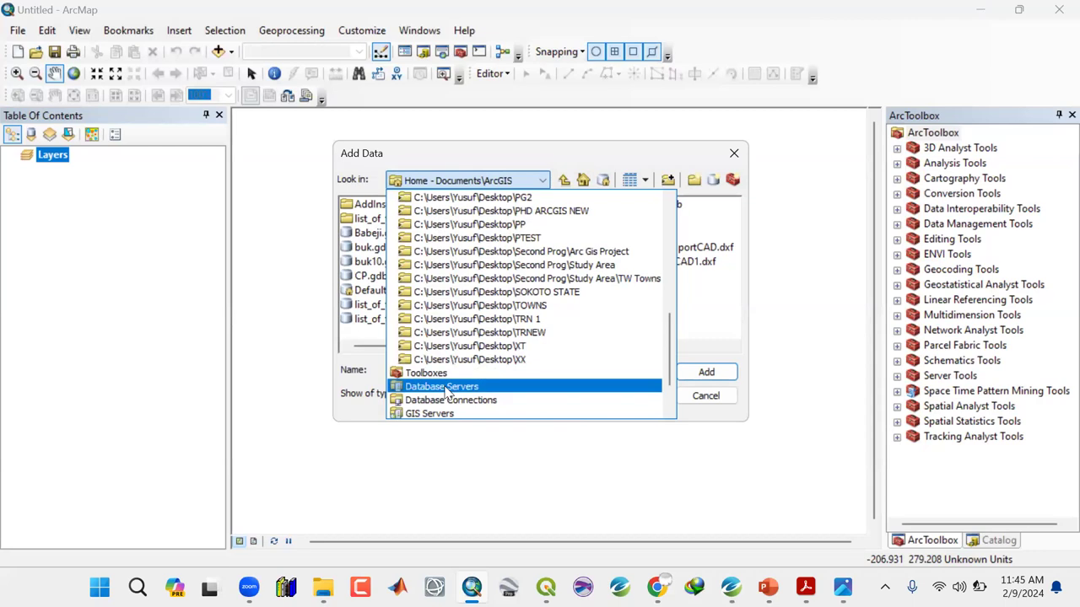
{"action": "scroll", "coordinate": [447, 380], "scroll_direction": "up", "scroll_amount": 10}
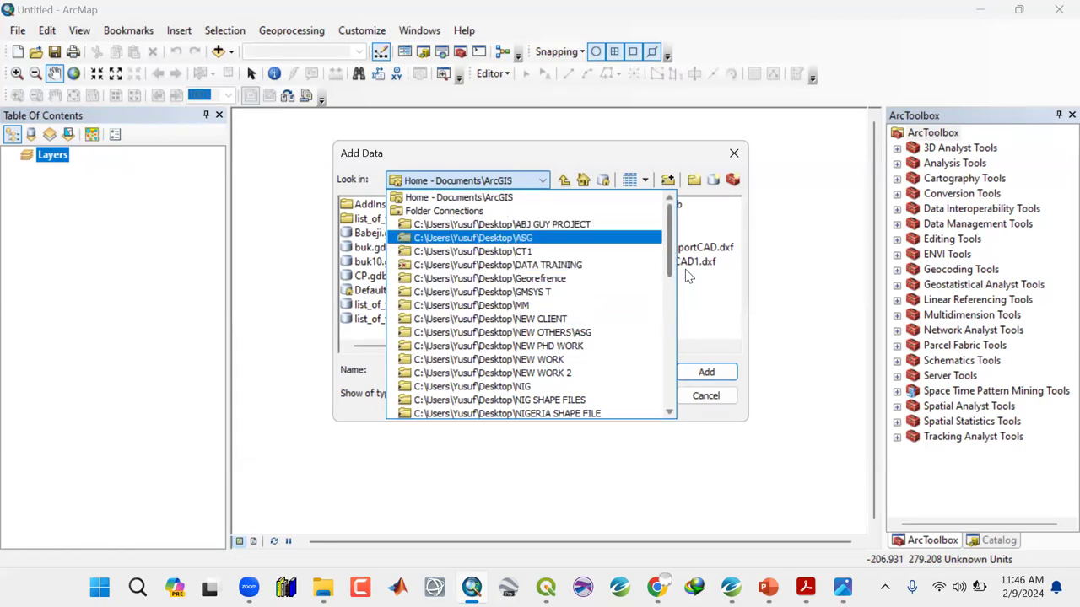
{"action": "left_click", "coordinate": [713, 289]}
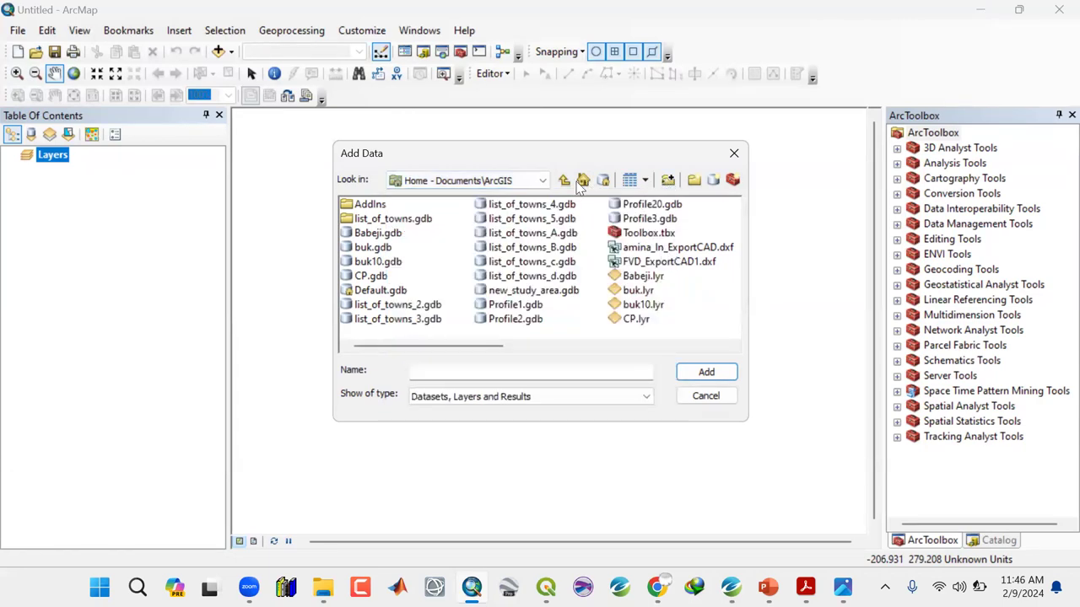
Browse the folder connections in the Add Data dialog and open the OSM Training folder
{"action": "left_click", "coordinate": [563, 182]}
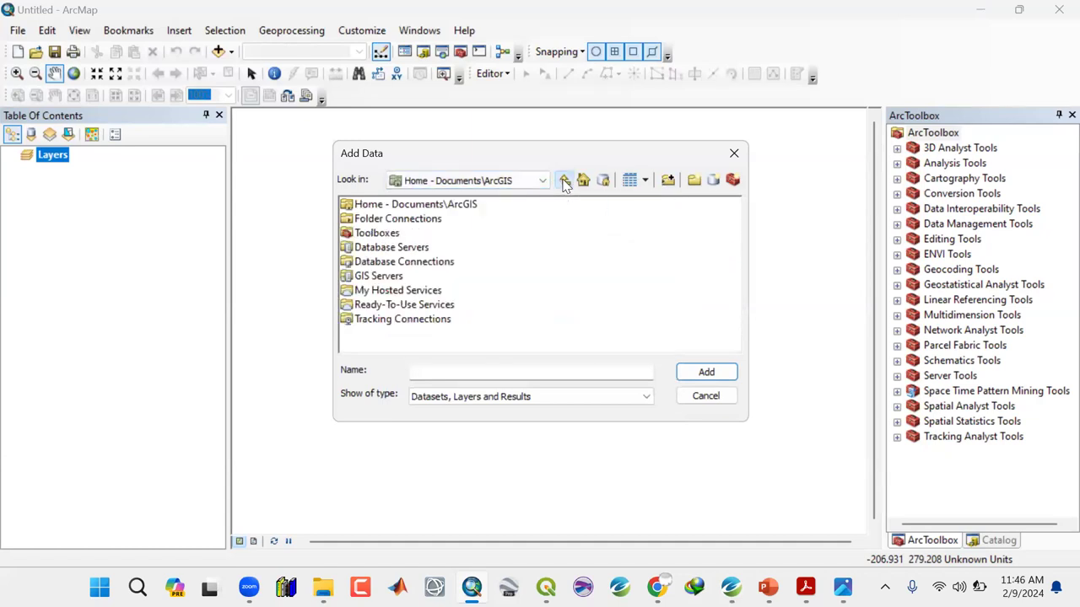
{"action": "double_click", "coordinate": [364, 220]}
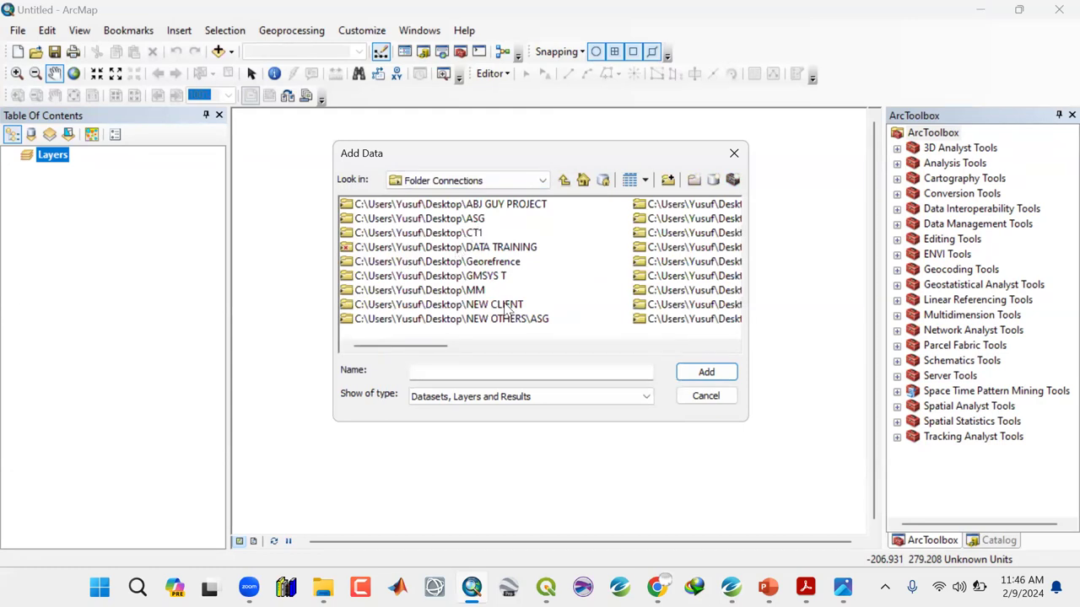
{"action": "left_click_drag", "start_coordinate": [413, 344], "coordinate": [593, 344]}
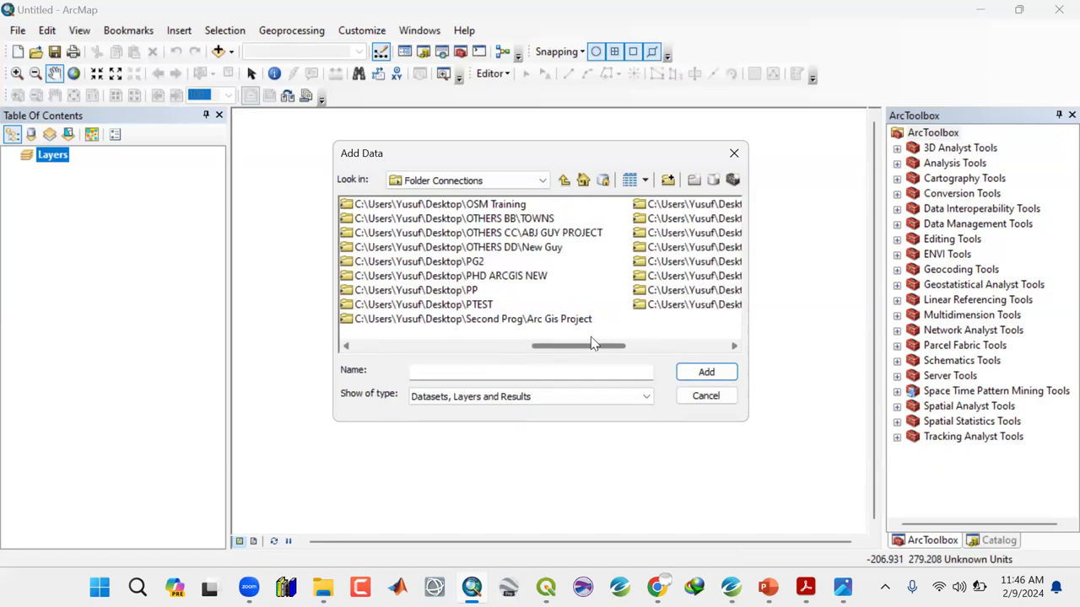
{"action": "double_click", "coordinate": [493, 205]}
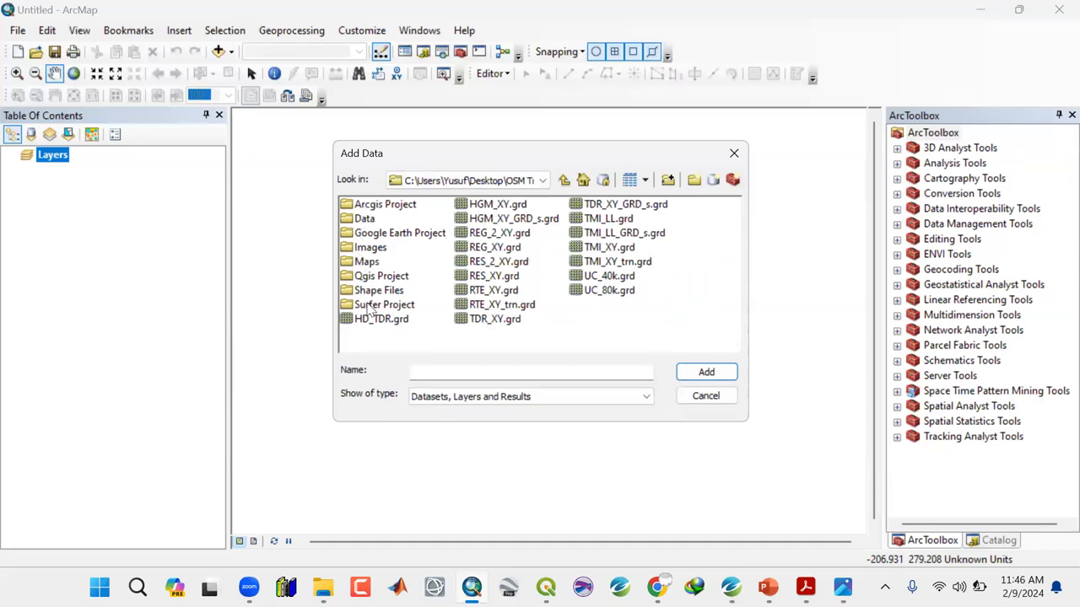
Add study_area.csv from the Data folder to the map
{"action": "double_click", "coordinate": [366, 220]}
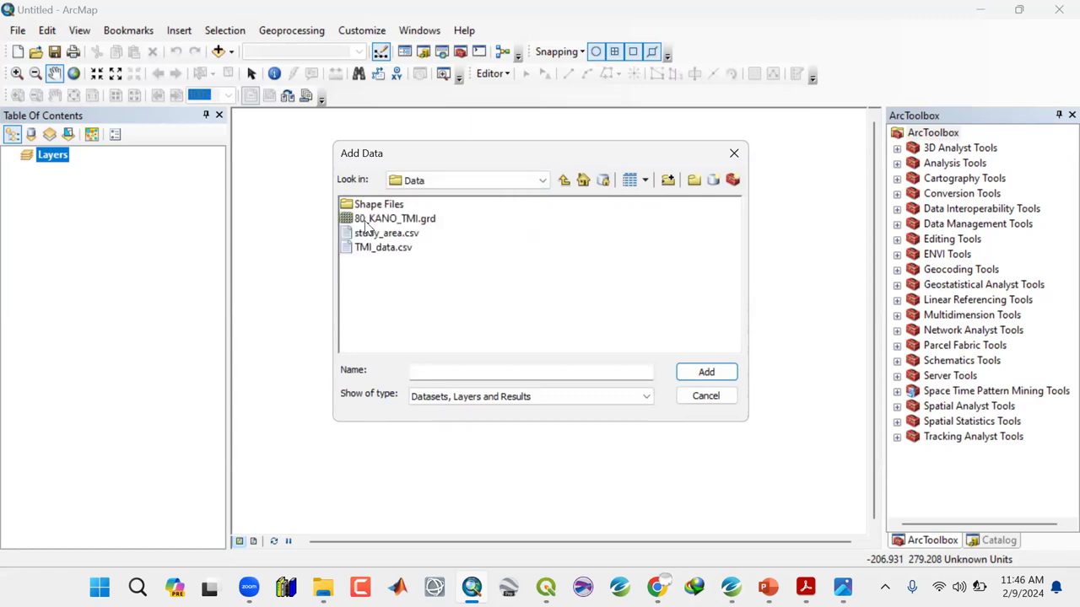
{"action": "left_click", "coordinate": [380, 236]}
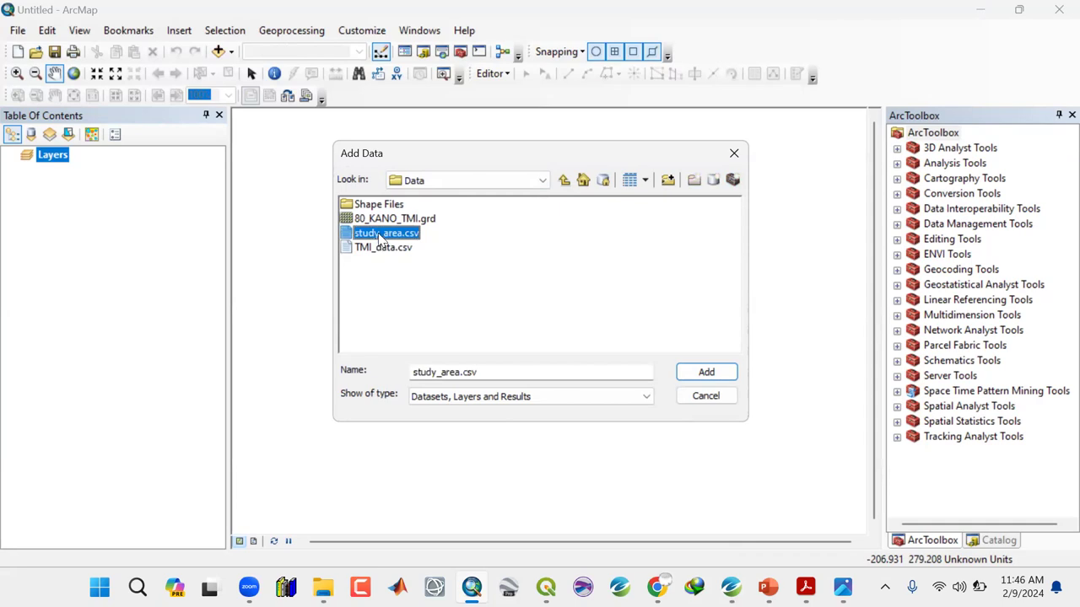
{"action": "left_click", "coordinate": [697, 371]}
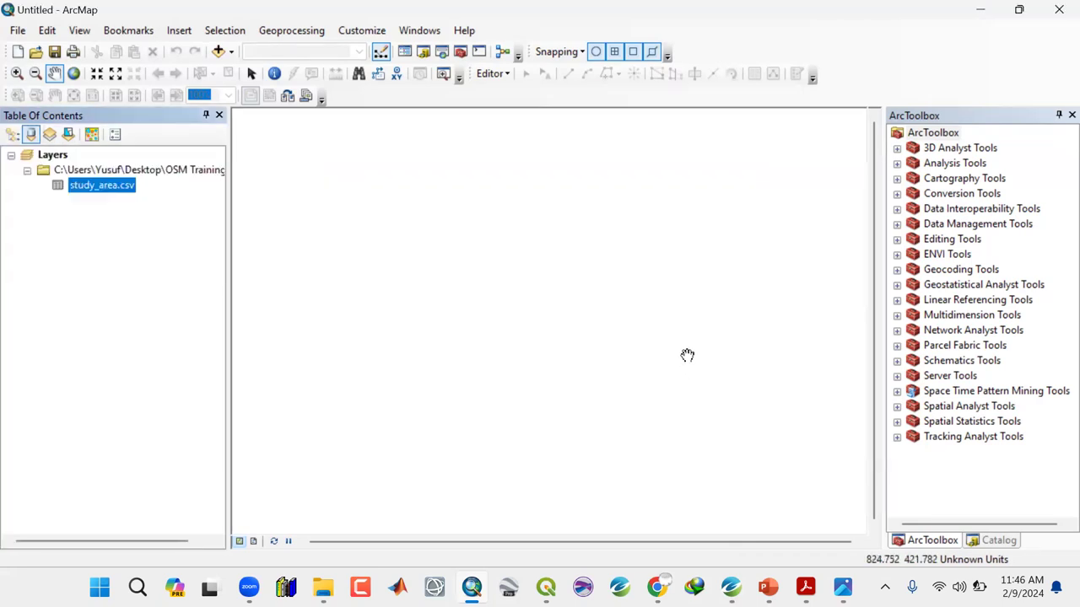
Start displaying the XY data of study_area.csv and open the coordinate system selection for its input coordinates
{"action": "right_click", "coordinate": [121, 187]}
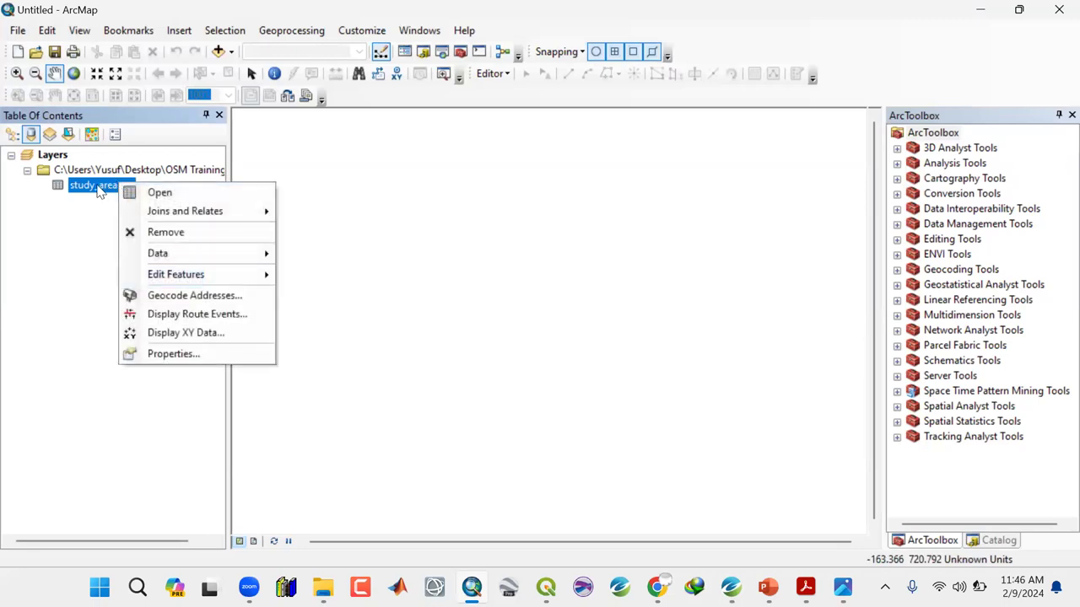
{"action": "right_click", "coordinate": [98, 188]}
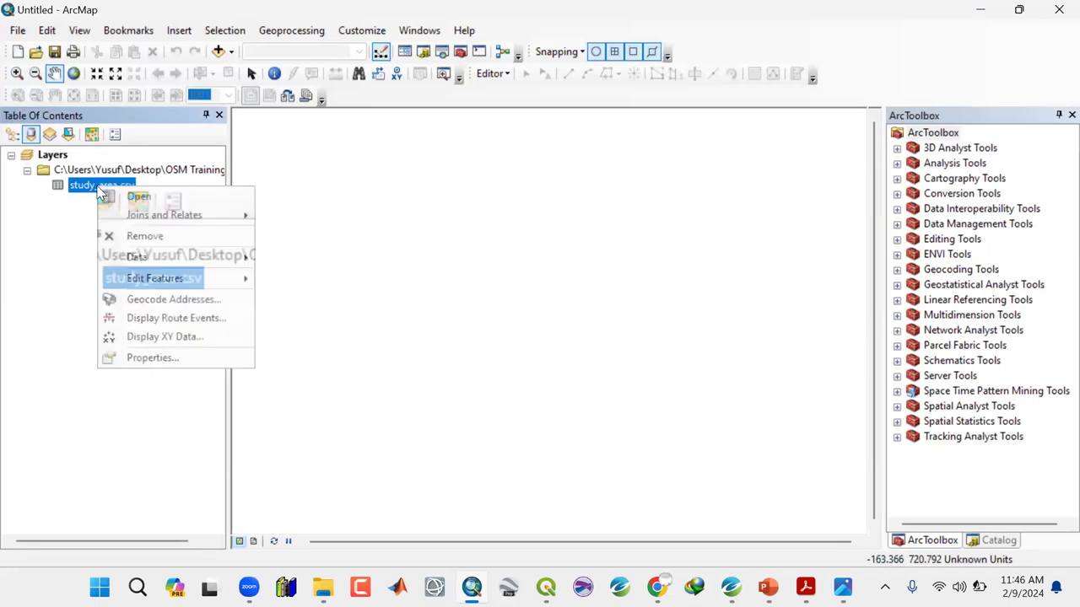
{"action": "left_click", "coordinate": [154, 338]}
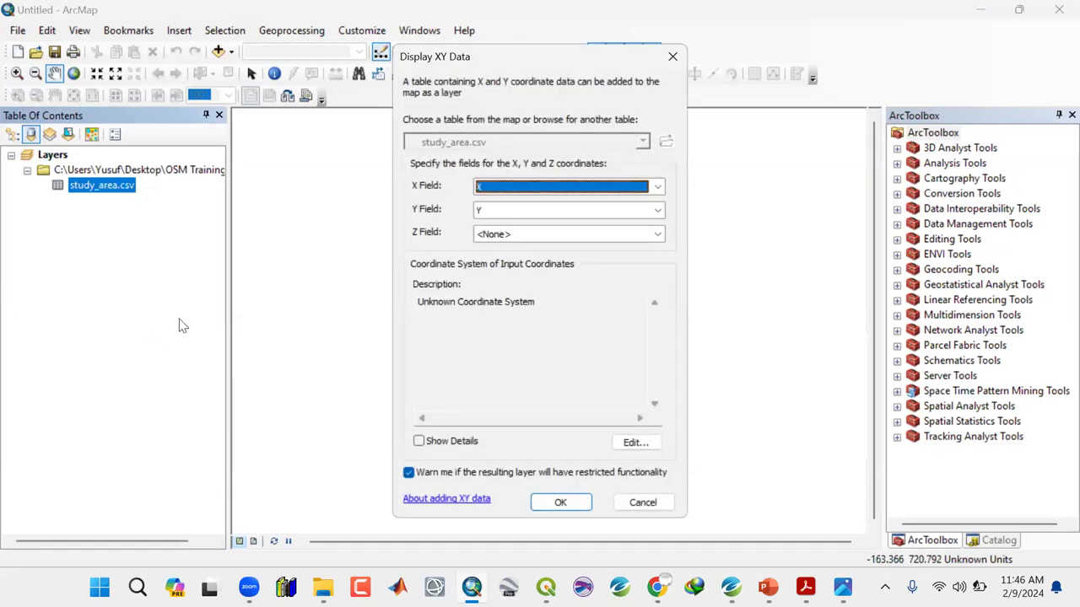
{"action": "left_click_drag", "start_coordinate": [470, 58], "coordinate": [430, 64]}
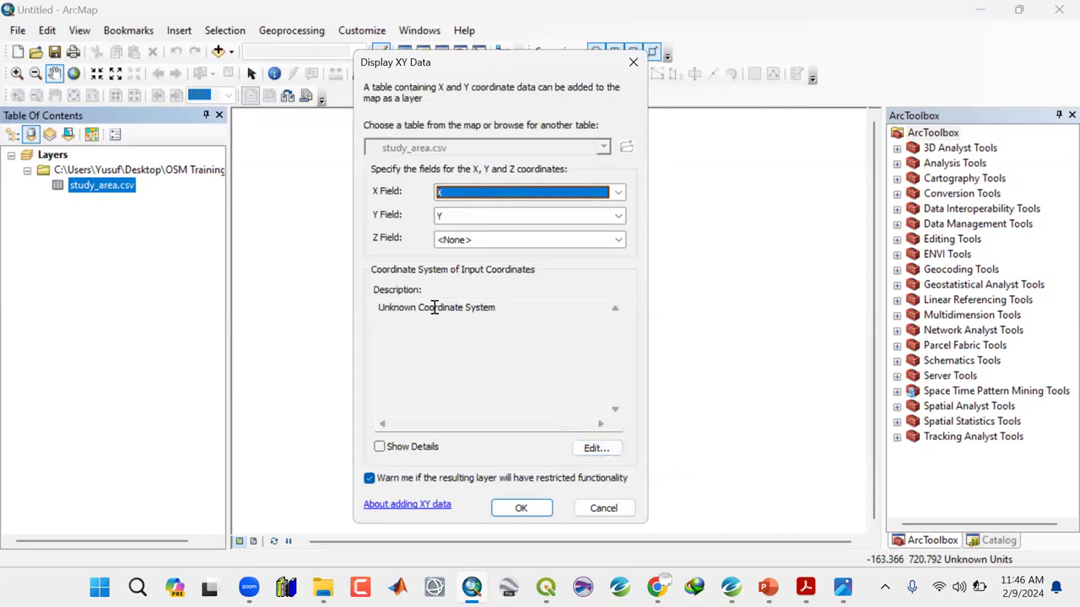
{"action": "left_click", "coordinate": [595, 450]}
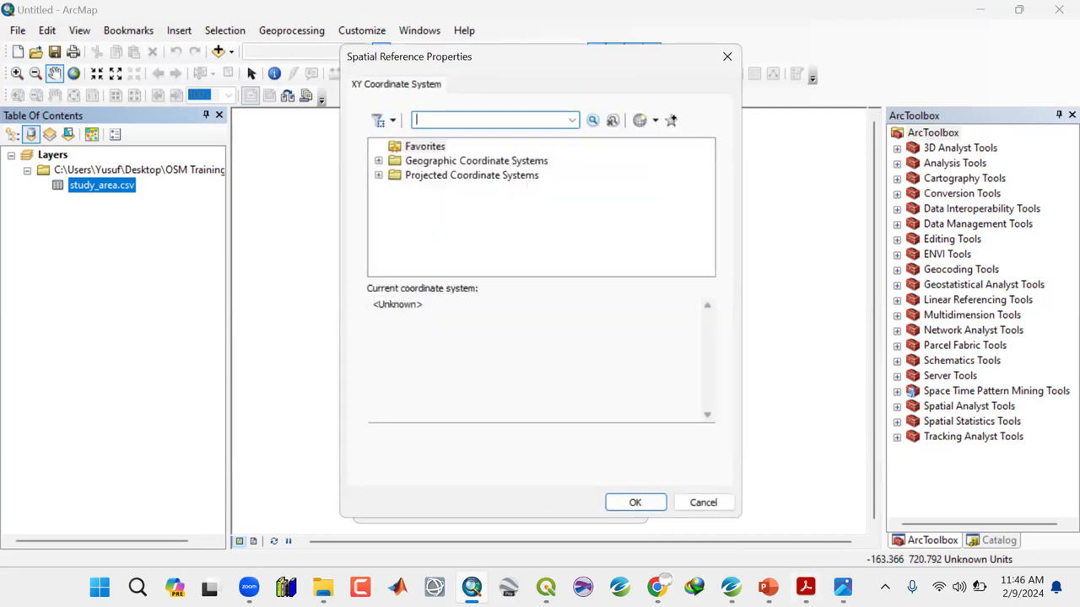
Check the degree coordinates along the edges of the TMI.jpg map in the image viewer, and return to ArcMap
{"action": "key", "text": "alt+Tab"}
{"action": "left_click", "coordinate": [1017, 53]}
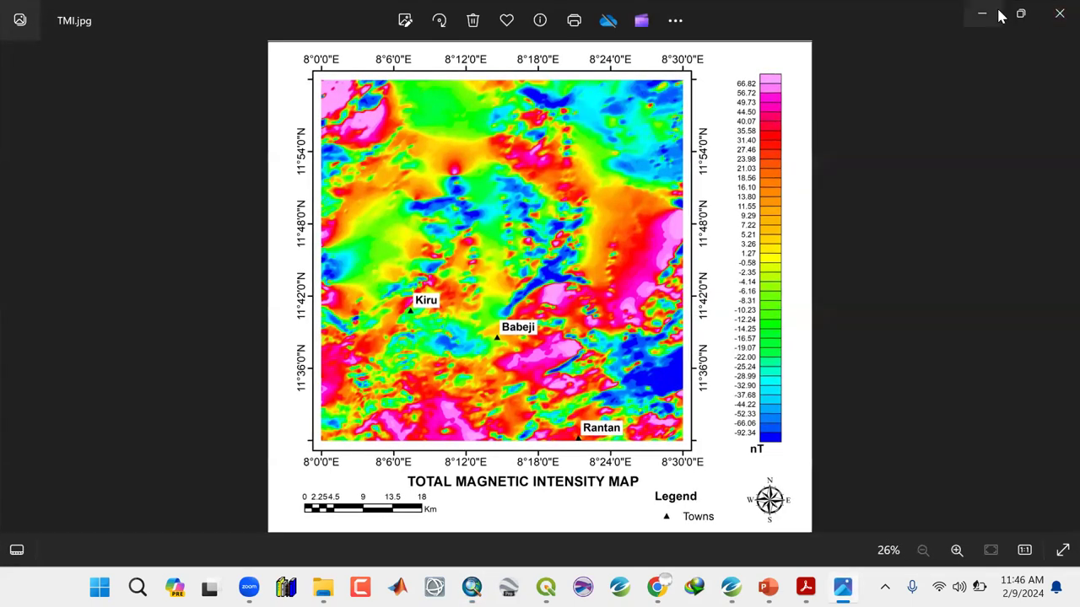
{"action": "left_click", "coordinate": [987, 13]}
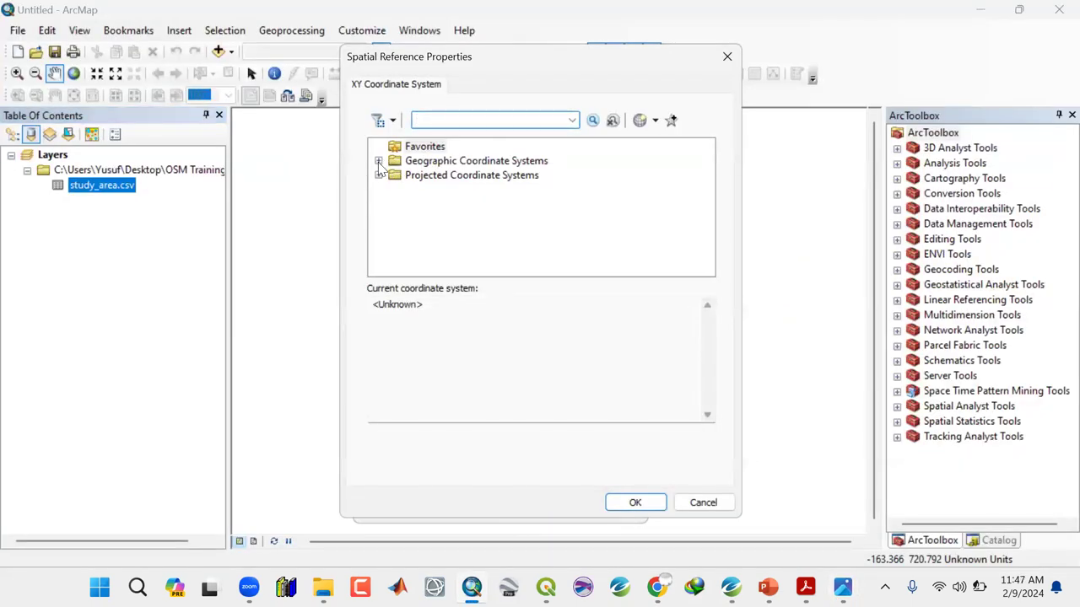
Assign the World geographic coordinate system WGS 1984 to the input coordinates and create the point events layer
{"action": "left_click", "coordinate": [377, 160]}
{"action": "scroll", "coordinate": [456, 211], "scroll_direction": "down", "scroll_amount": 3}
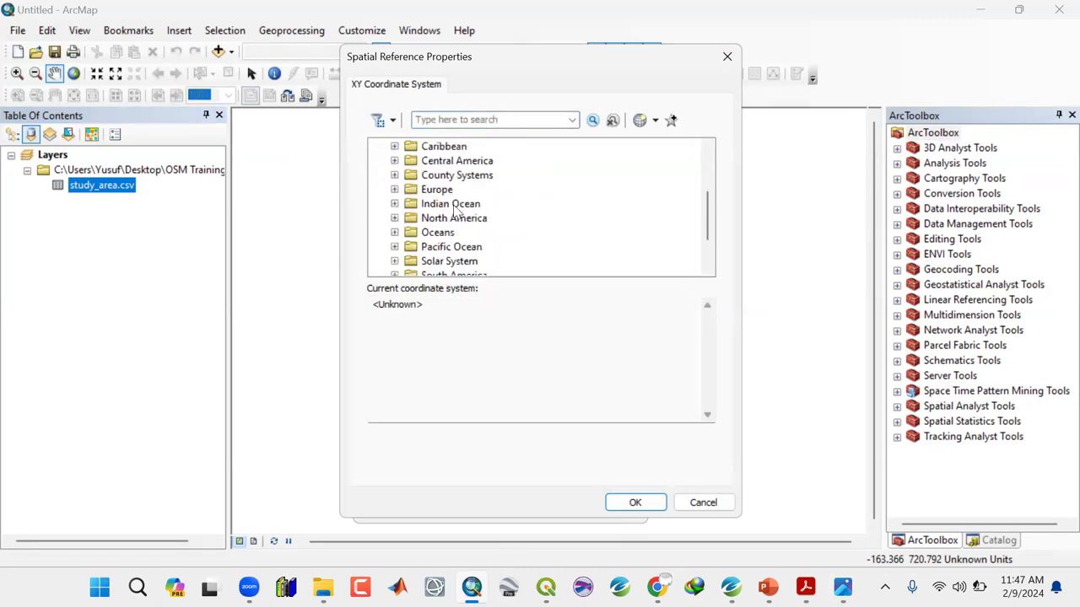
{"action": "scroll", "coordinate": [455, 211], "scroll_direction": "down", "scroll_amount": 1}
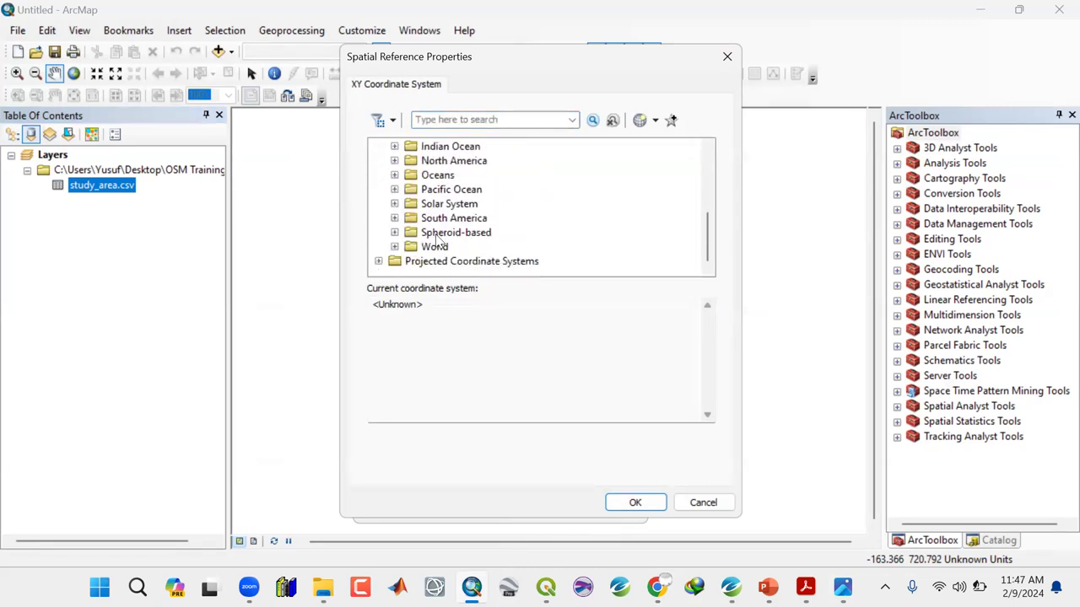
{"action": "left_click", "coordinate": [395, 248]}
{"action": "scroll", "coordinate": [440, 221], "scroll_direction": "down", "scroll_amount": 5}
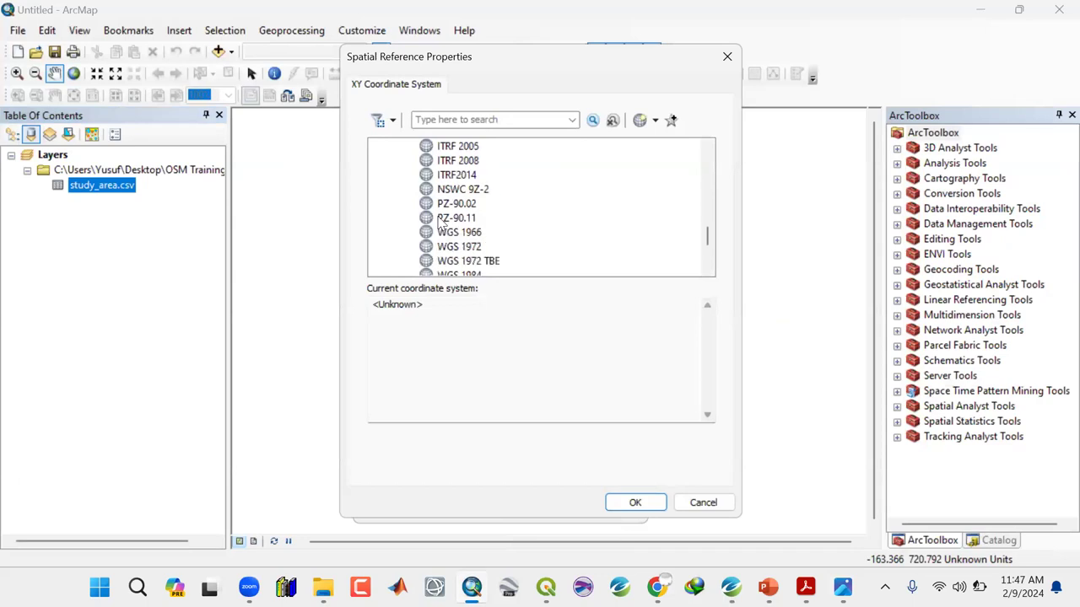
{"action": "scroll", "coordinate": [439, 221], "scroll_direction": "down", "scroll_amount": 3}
{"action": "left_click", "coordinate": [459, 161]}
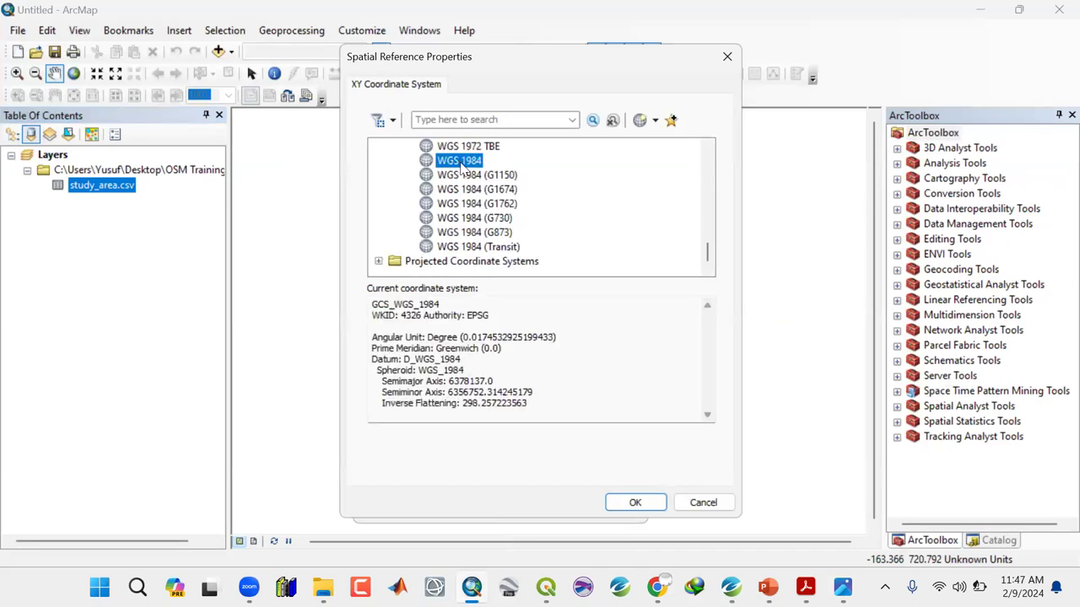
{"action": "left_click", "coordinate": [635, 502]}
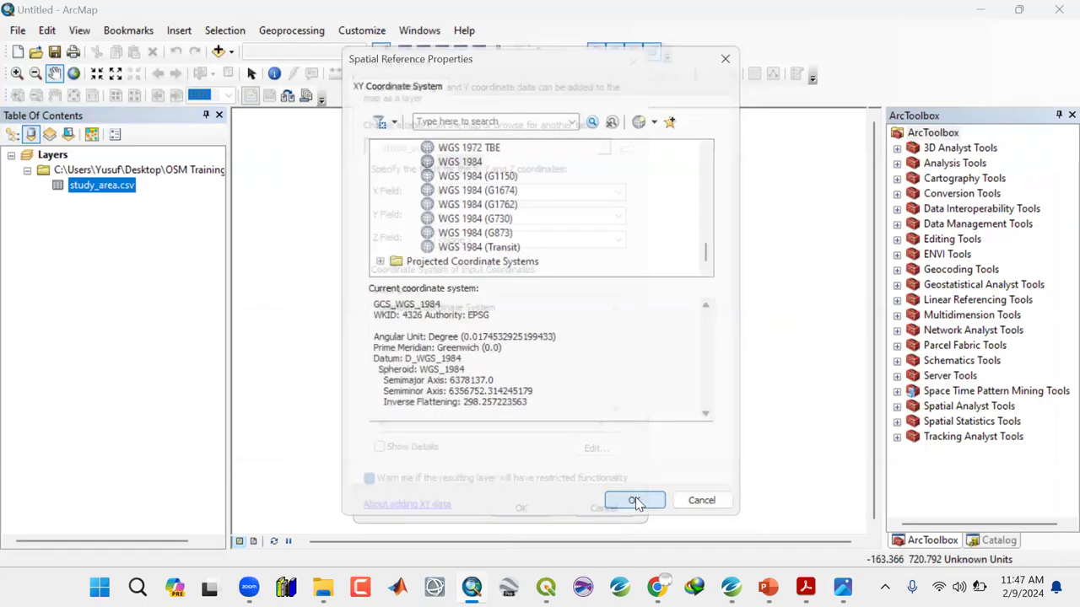
{"action": "left_click", "coordinate": [545, 511]}
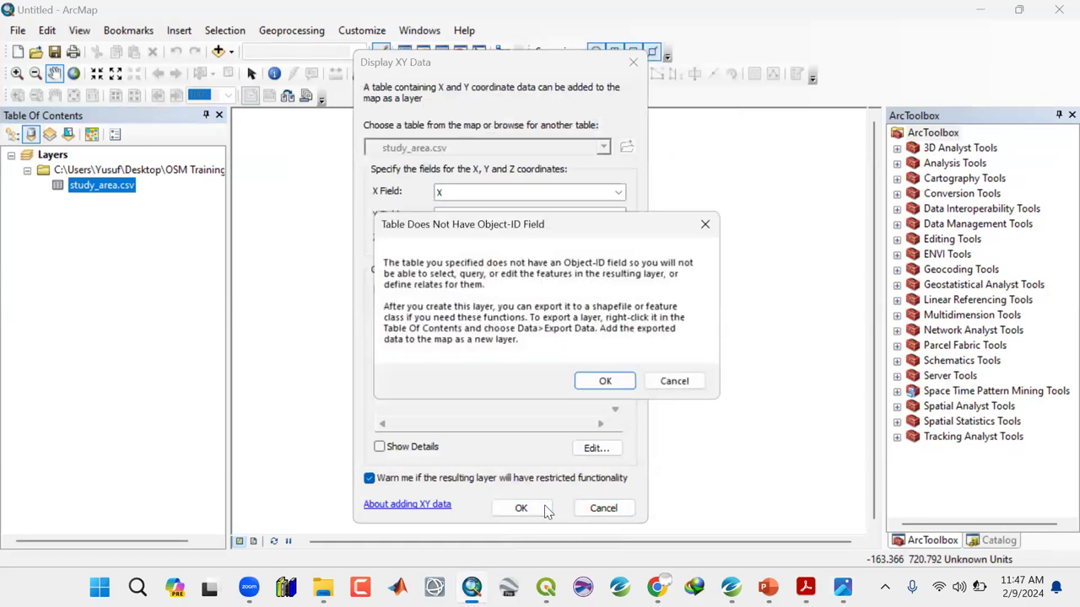
{"action": "left_click", "coordinate": [591, 381]}
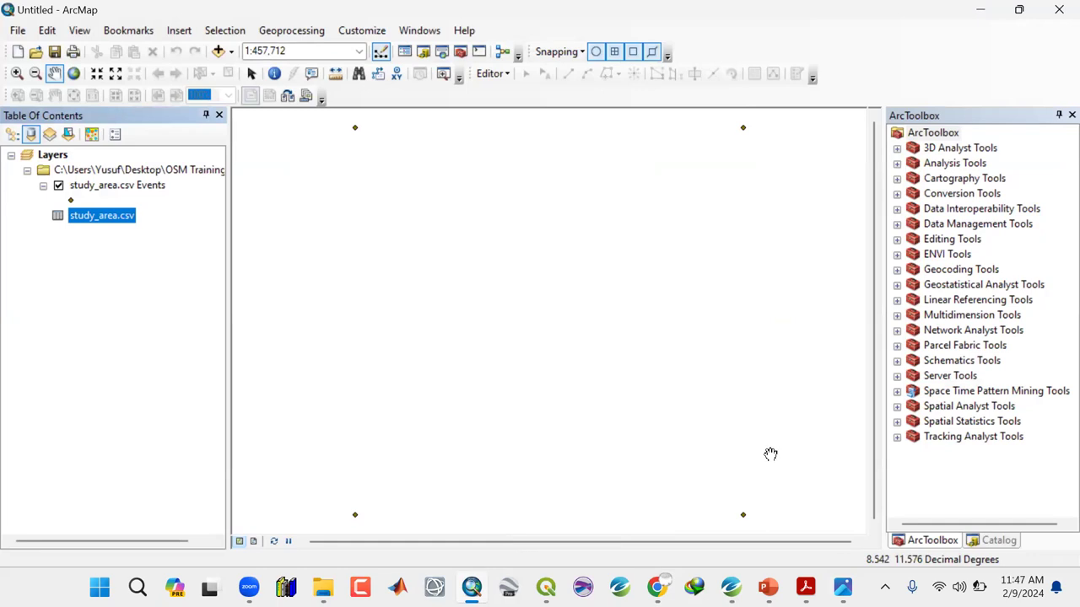
Start a data export of all features in the study_area.csv Events layer
{"action": "left_click", "coordinate": [100, 191]}
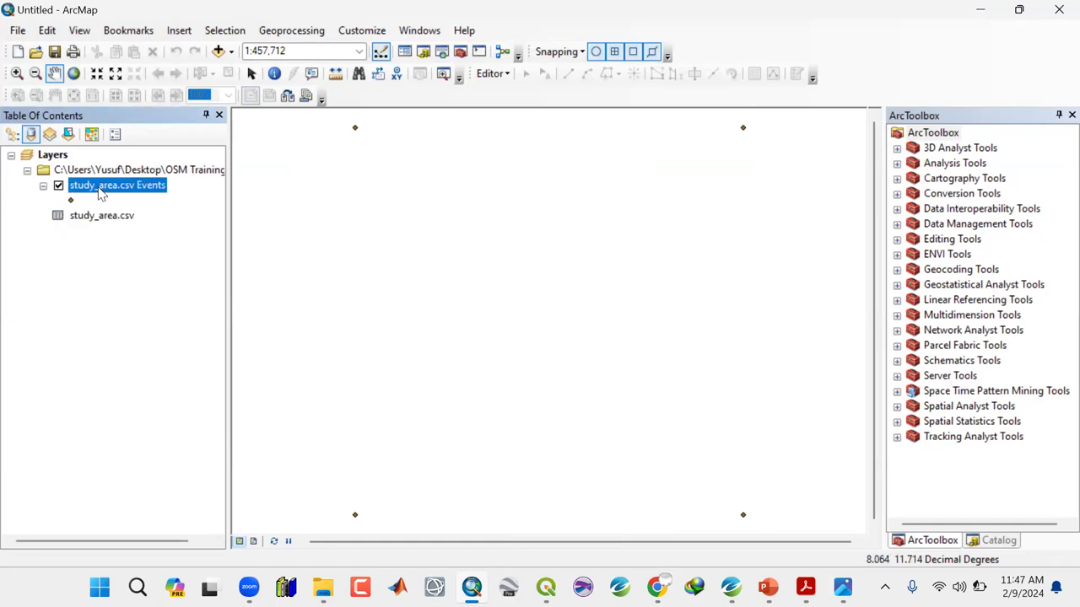
{"action": "right_click", "coordinate": [100, 193]}
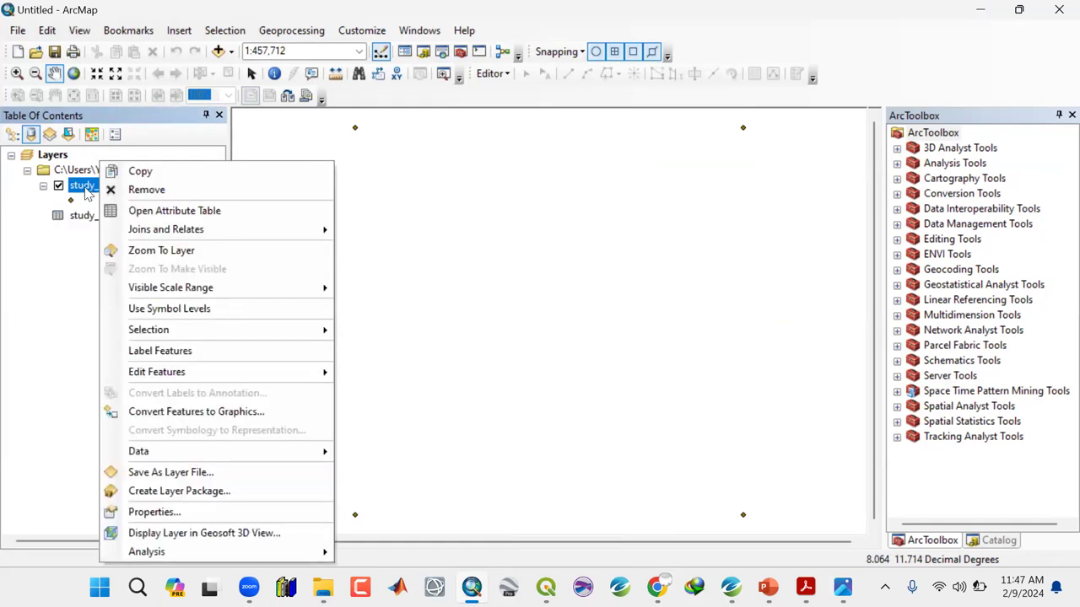
{"action": "left_click", "coordinate": [84, 192]}
{"action": "key", "text": "Return"}
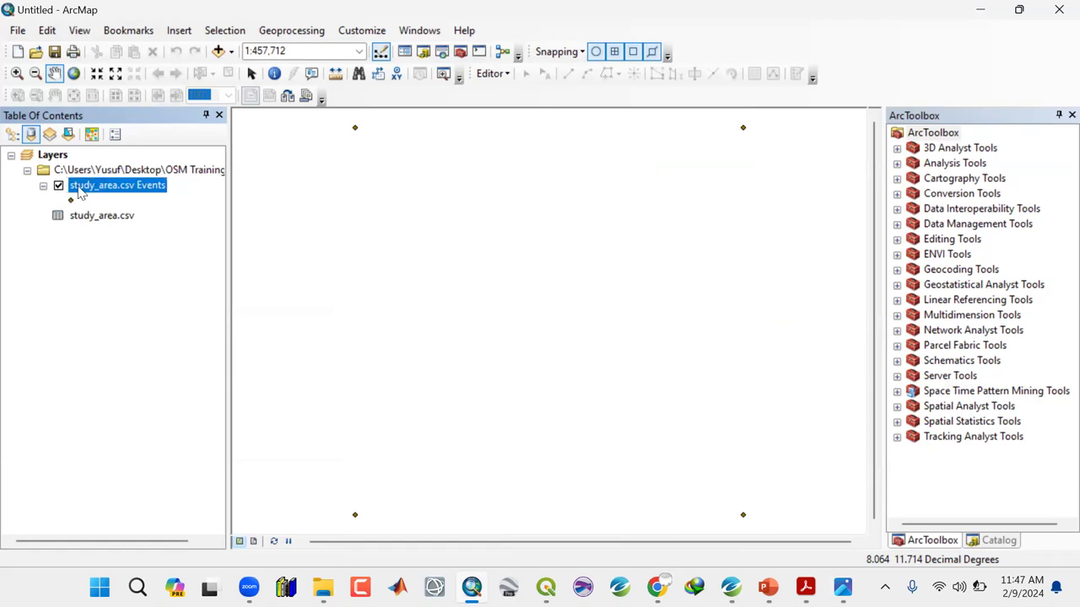
{"action": "right_click", "coordinate": [80, 192]}
{"action": "mouse_move", "coordinate": [144, 461]}
{"action": "left_click", "coordinate": [346, 454]}
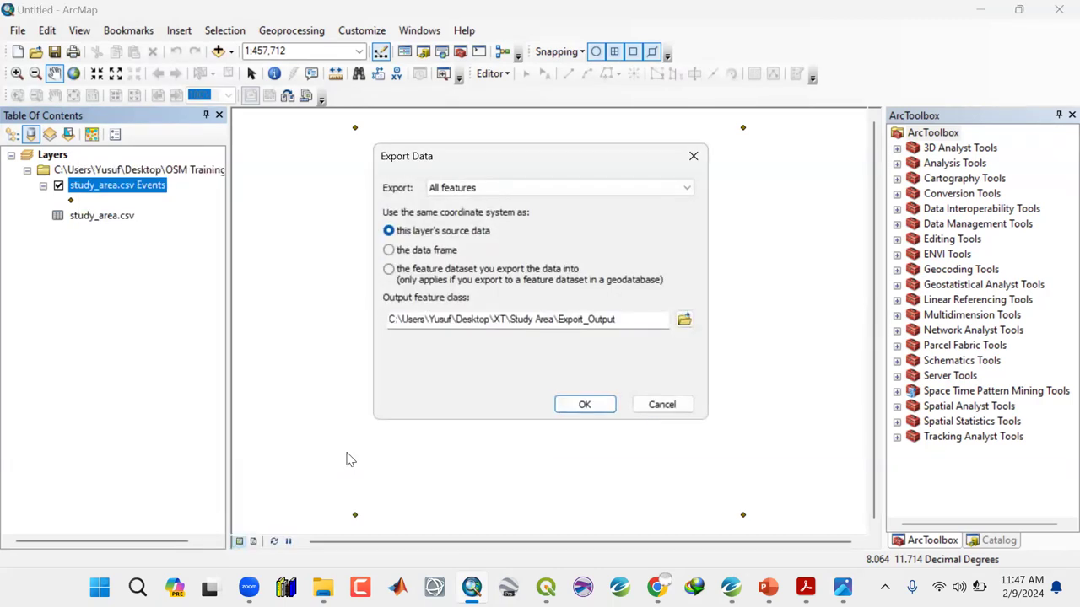
Browse for the export's output location and set the output type to Shapefile
{"action": "left_click", "coordinate": [684, 322]}
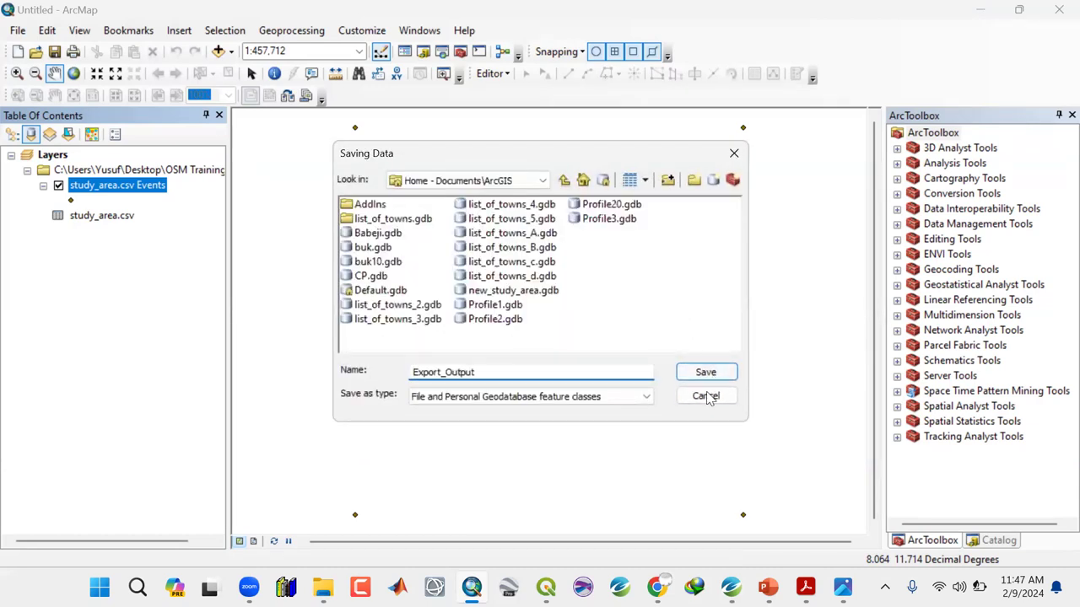
{"action": "left_click", "coordinate": [734, 152]}
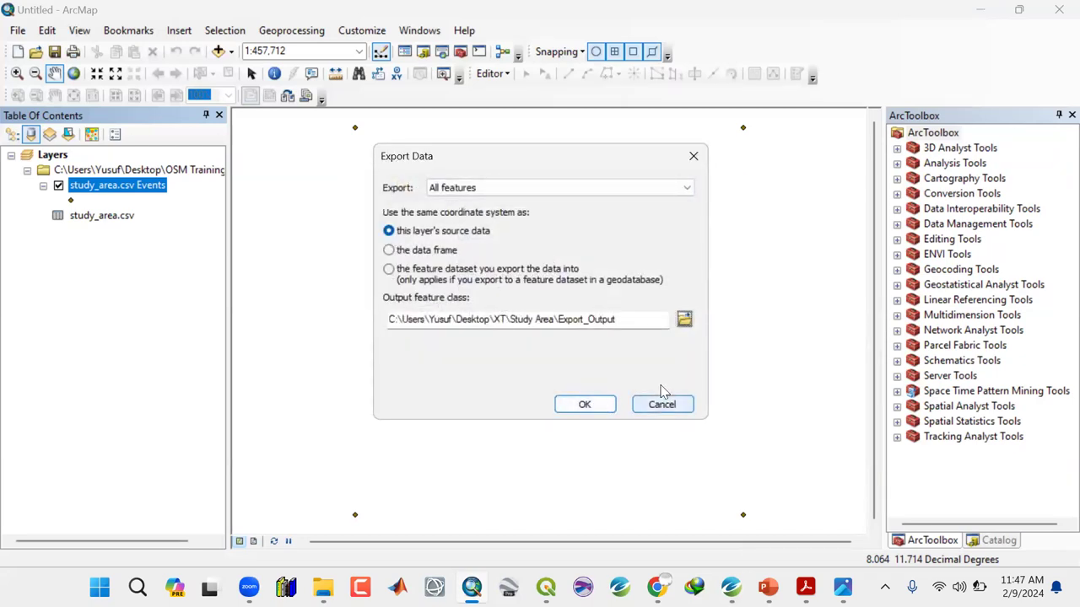
{"action": "left_click", "coordinate": [683, 318]}
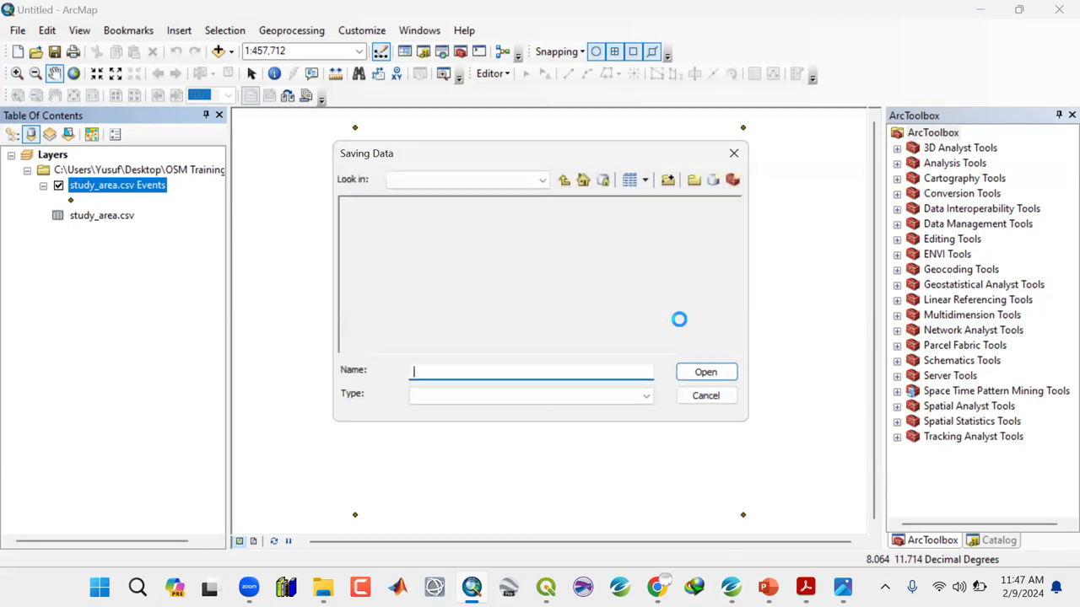
{"action": "left_click", "coordinate": [633, 398]}
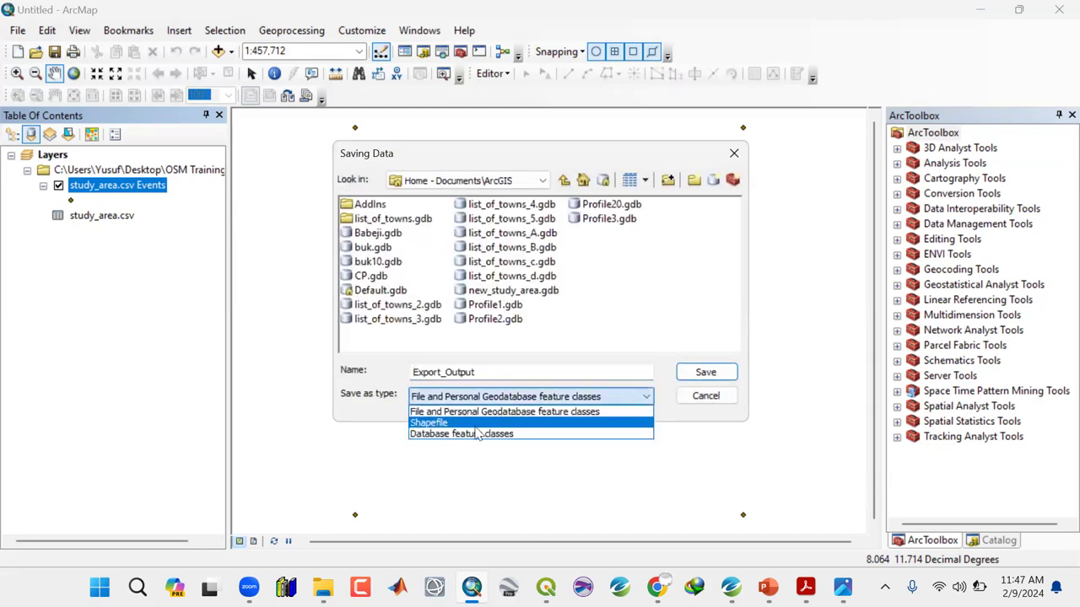
{"action": "left_click", "coordinate": [513, 423]}
Look through the available save locations for the OSM Training folder
{"action": "left_click", "coordinate": [543, 180]}
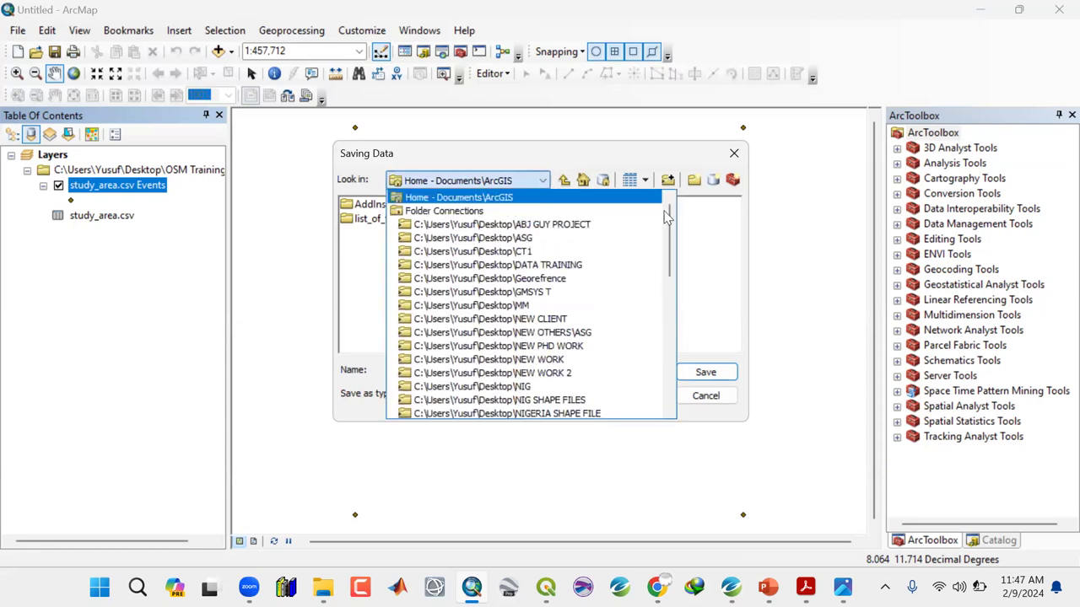
{"action": "left_click", "coordinate": [730, 261]}
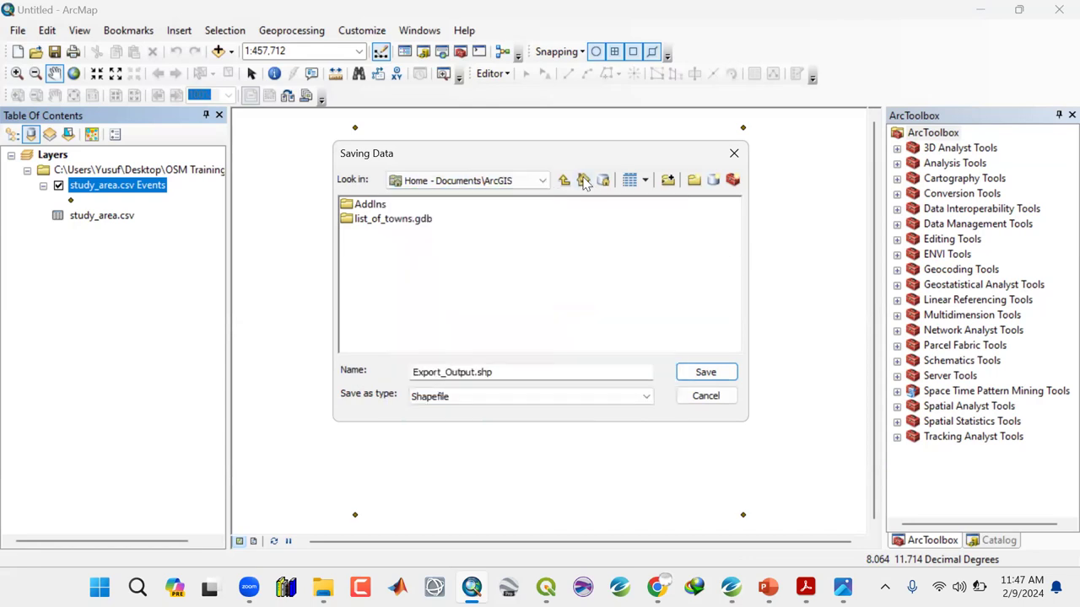
{"action": "left_click", "coordinate": [563, 182]}
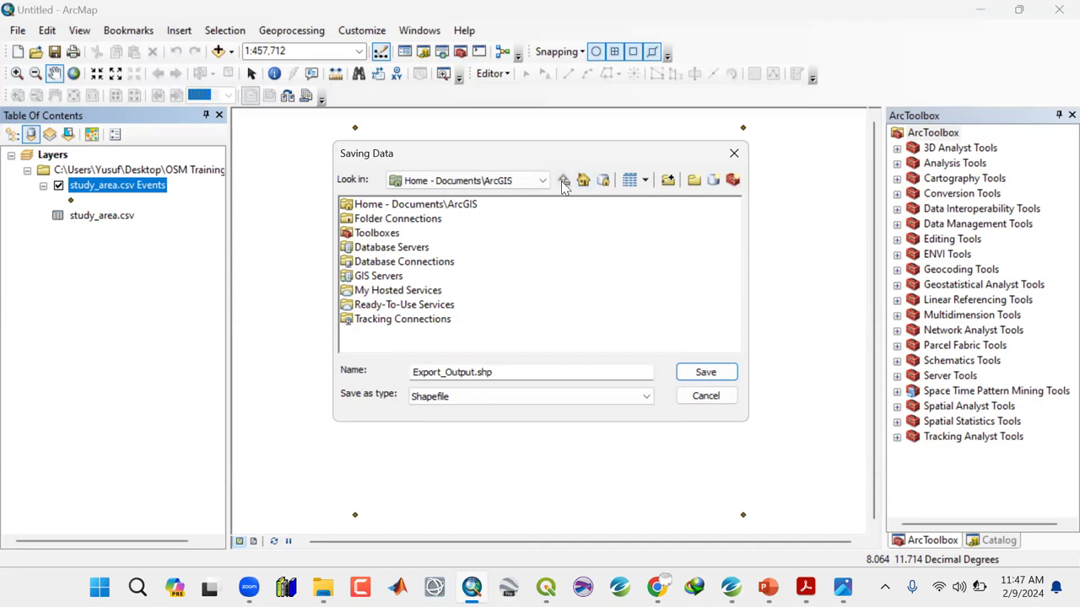
{"action": "left_click", "coordinate": [541, 181]}
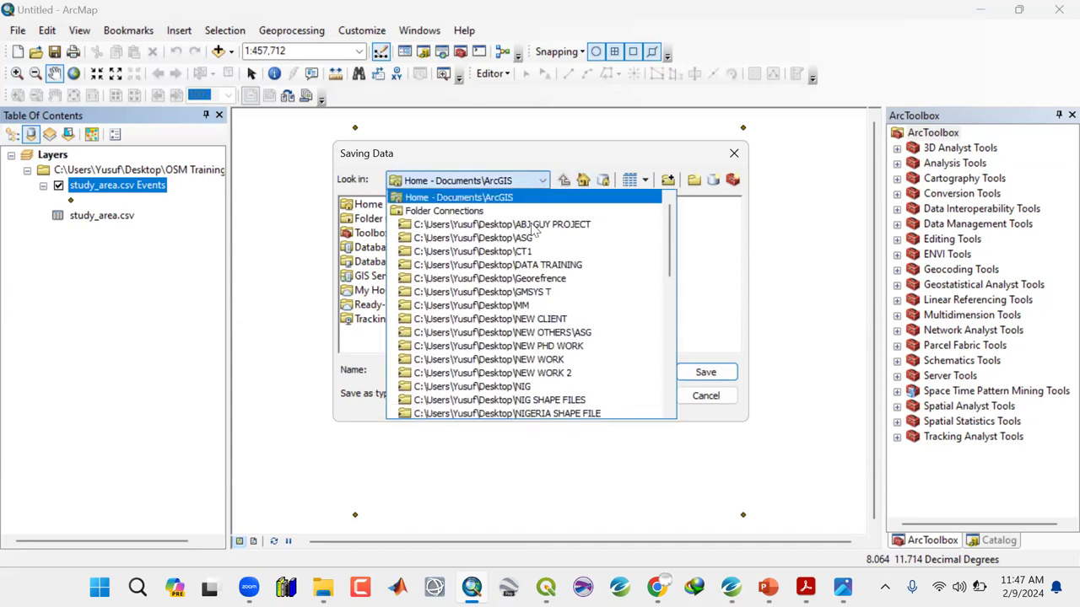
{"action": "scroll", "coordinate": [519, 257], "scroll_direction": "down", "scroll_amount": 1}
{"action": "scroll", "coordinate": [519, 258], "scroll_direction": "down", "scroll_amount": 5}
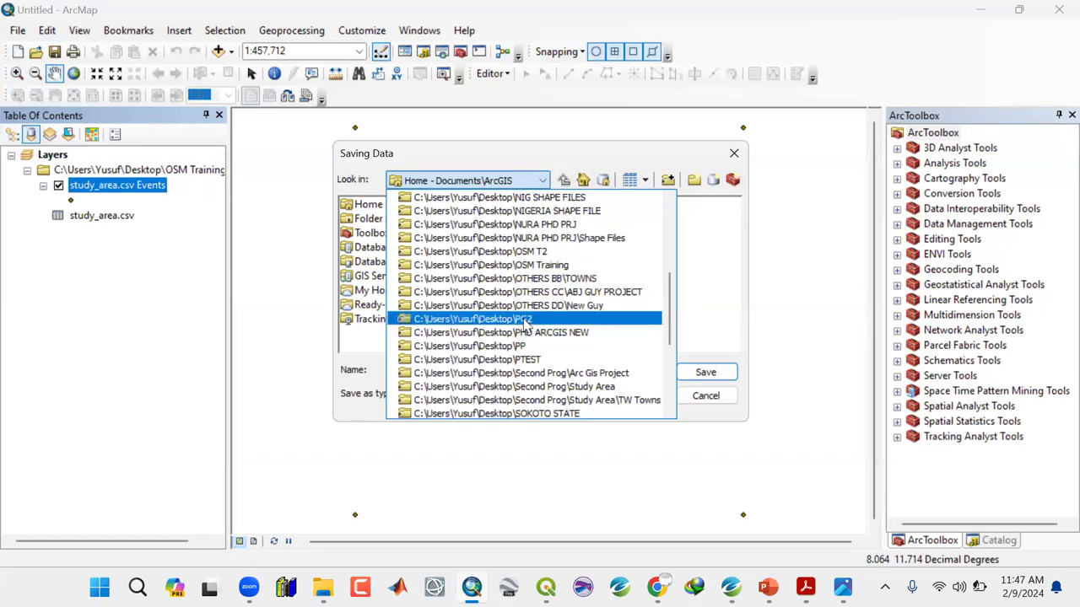
{"action": "left_click", "coordinate": [592, 180]}
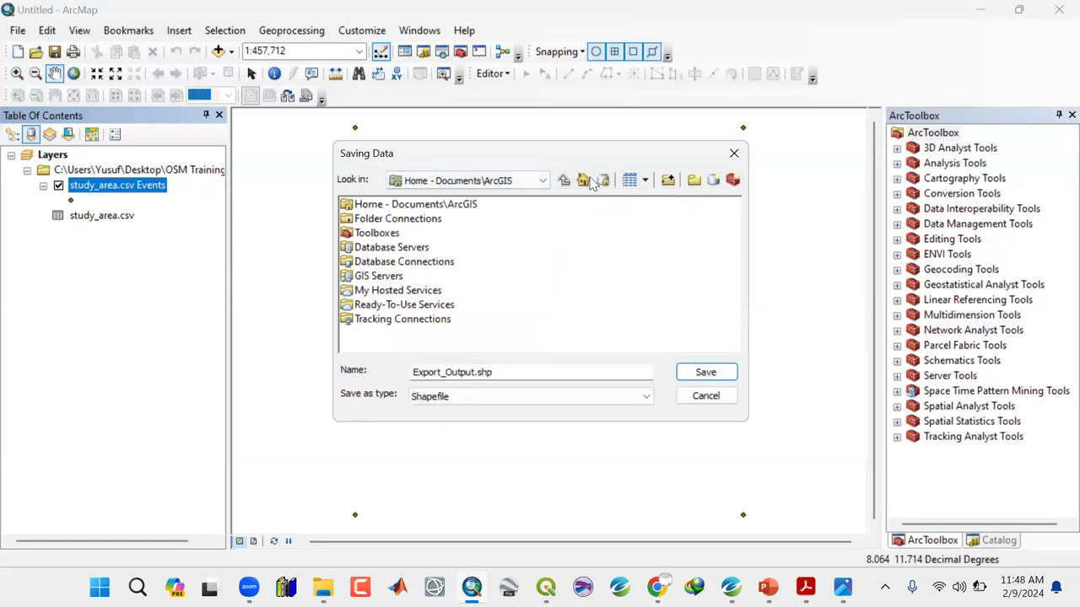
{"action": "left_click", "coordinate": [584, 181]}
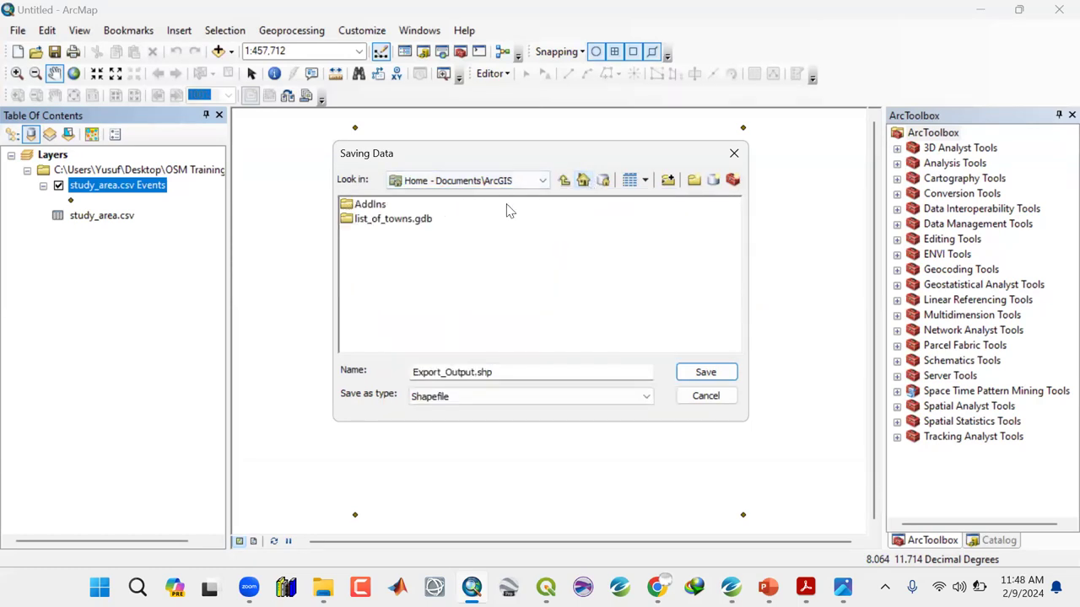
Open the OSM Training folder from the folder connections as the shapefile's save location
{"action": "left_click", "coordinate": [564, 180]}
{"action": "double_click", "coordinate": [358, 207]}
{"action": "left_click", "coordinate": [564, 180]}
{"action": "double_click", "coordinate": [396, 220]}
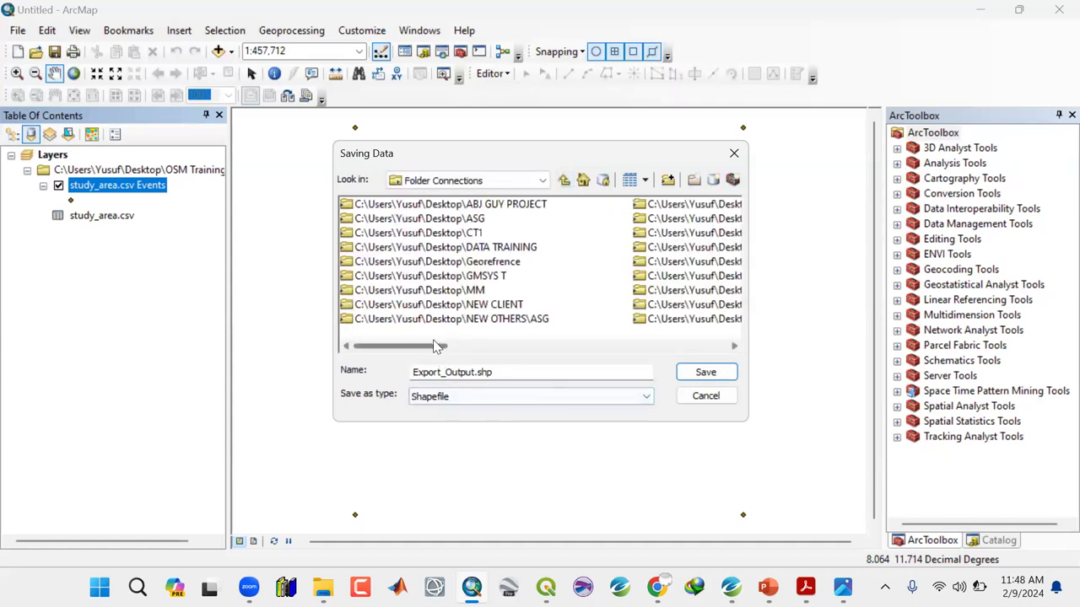
{"action": "scroll", "coordinate": [536, 335], "scroll_direction": "right", "scroll_amount": 5}
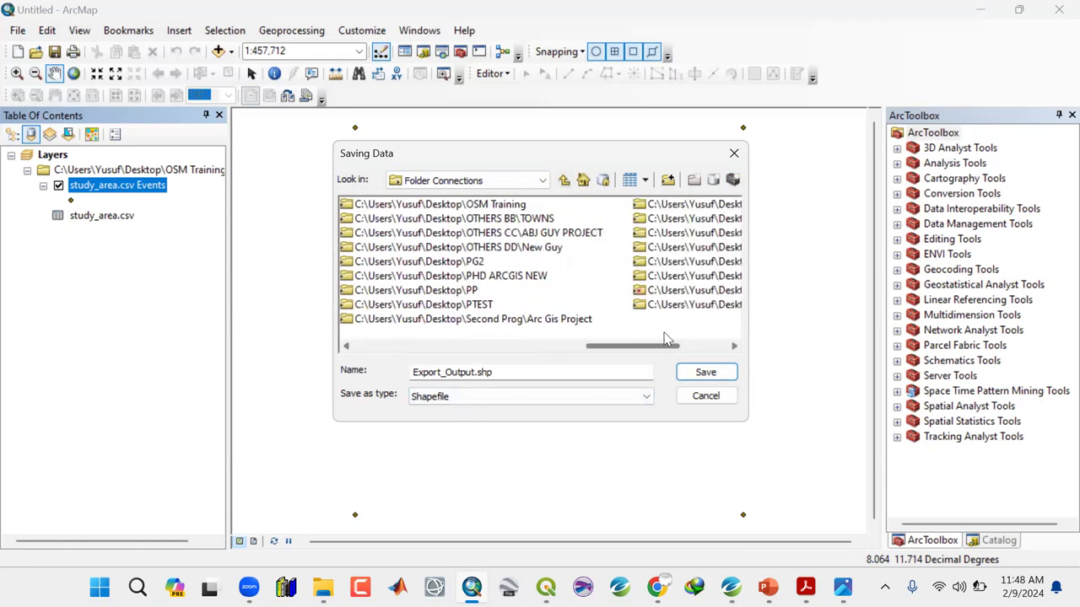
{"action": "double_click", "coordinate": [486, 210]}
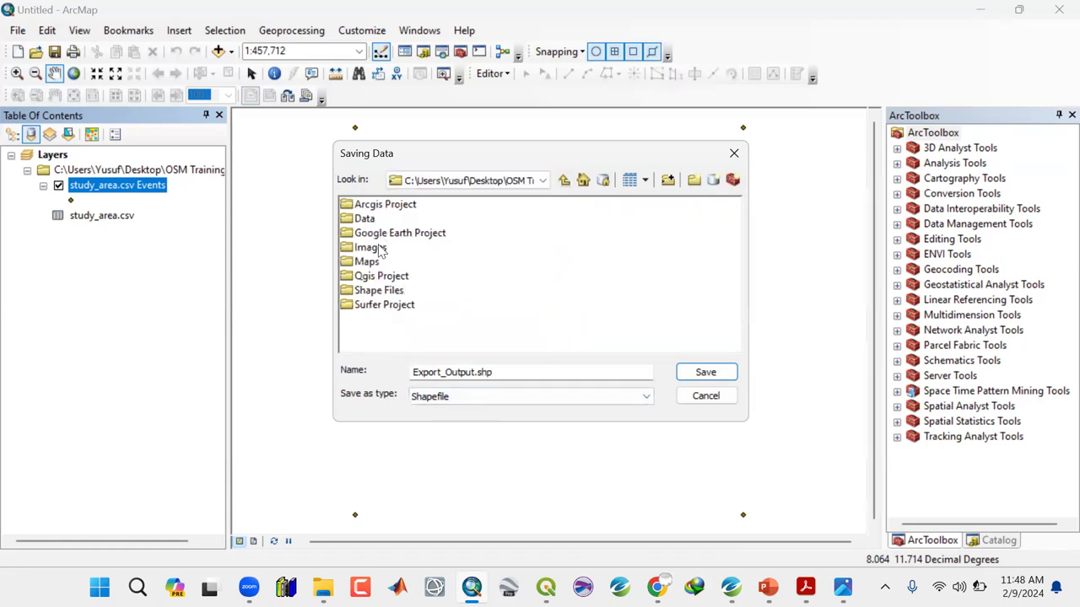
Export the data as study_area_points into the Shape Files folder and add the exported shapefile to the map as a layer
{"action": "double_click", "coordinate": [389, 291]}
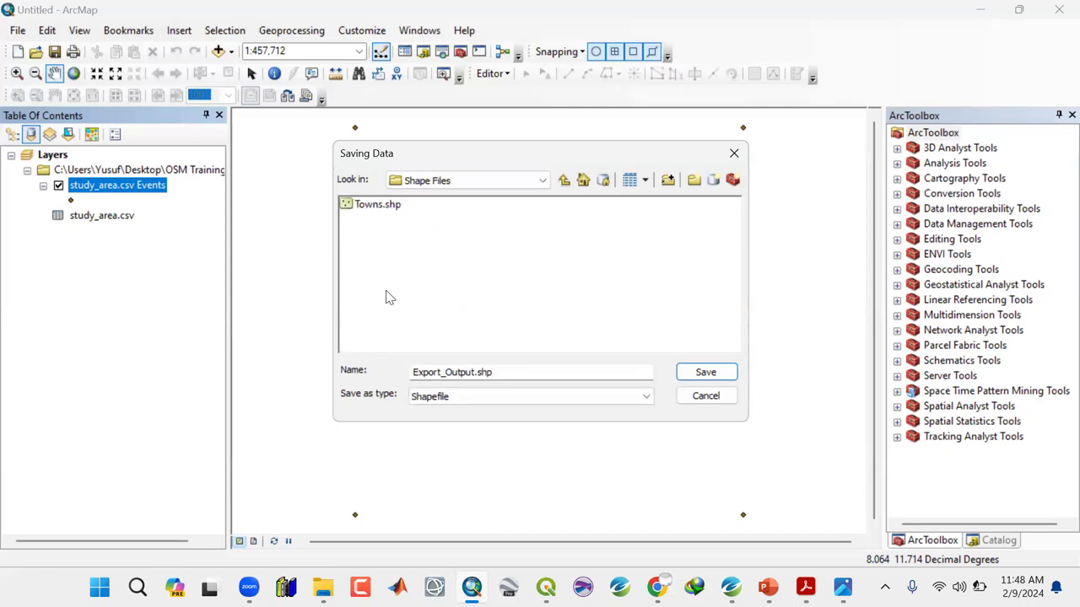
{"action": "left_click", "coordinate": [495, 372]}
{"action": "key", "text": "ctrl+a"}
{"action": "type", "text": "st"}
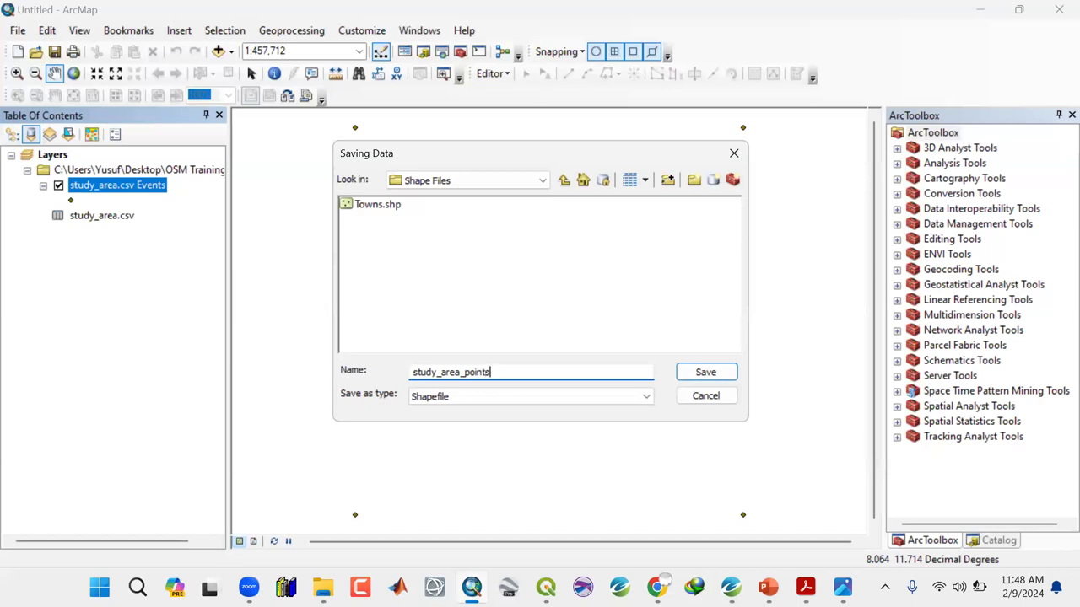
{"action": "left_click", "coordinate": [706, 372]}
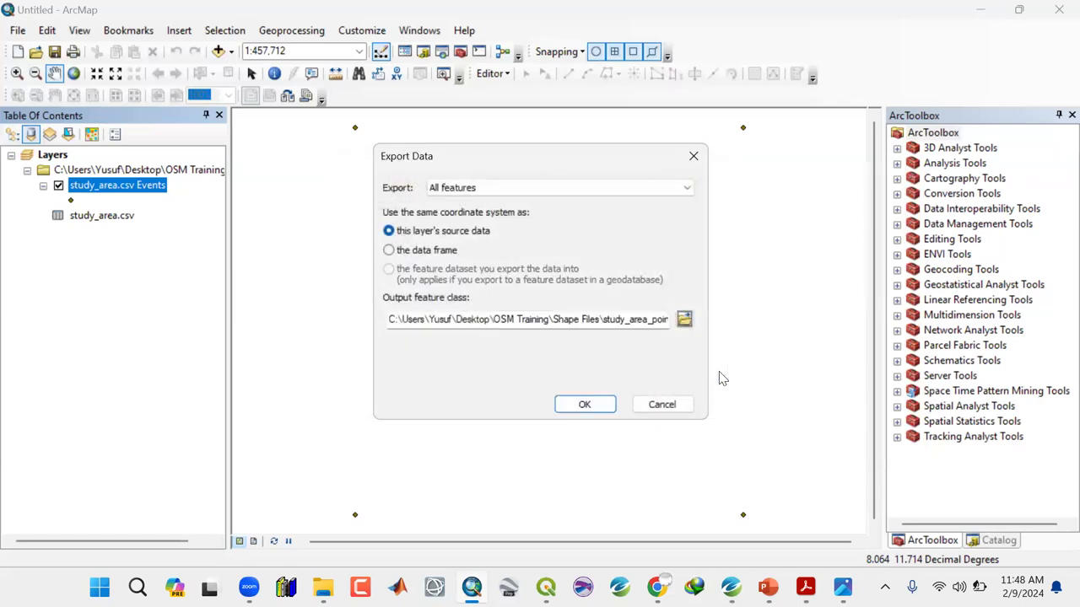
{"action": "left_click", "coordinate": [594, 408]}
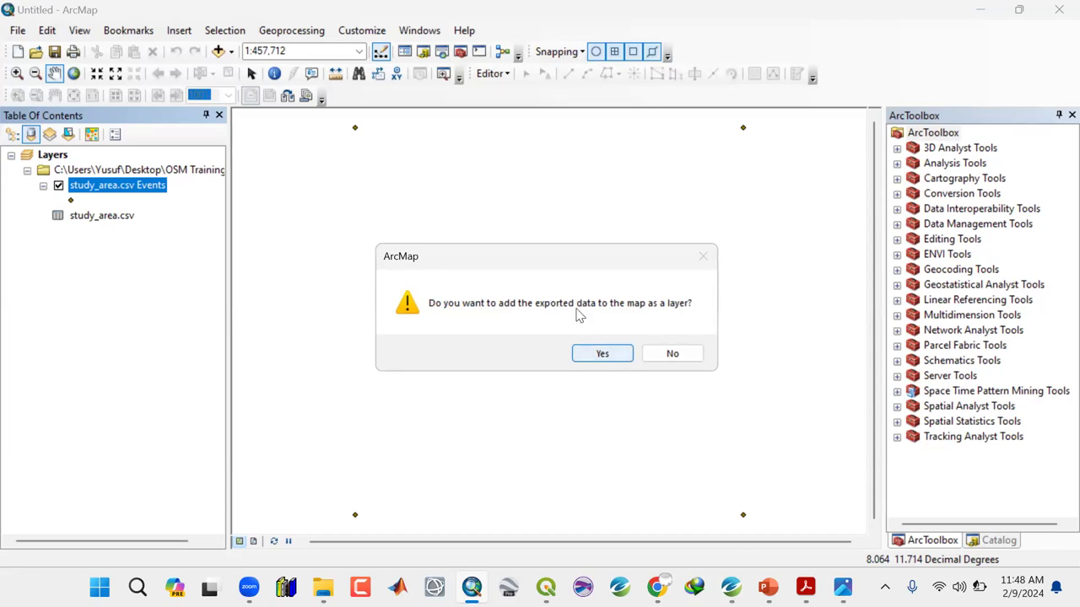
{"action": "left_click", "coordinate": [615, 355]}
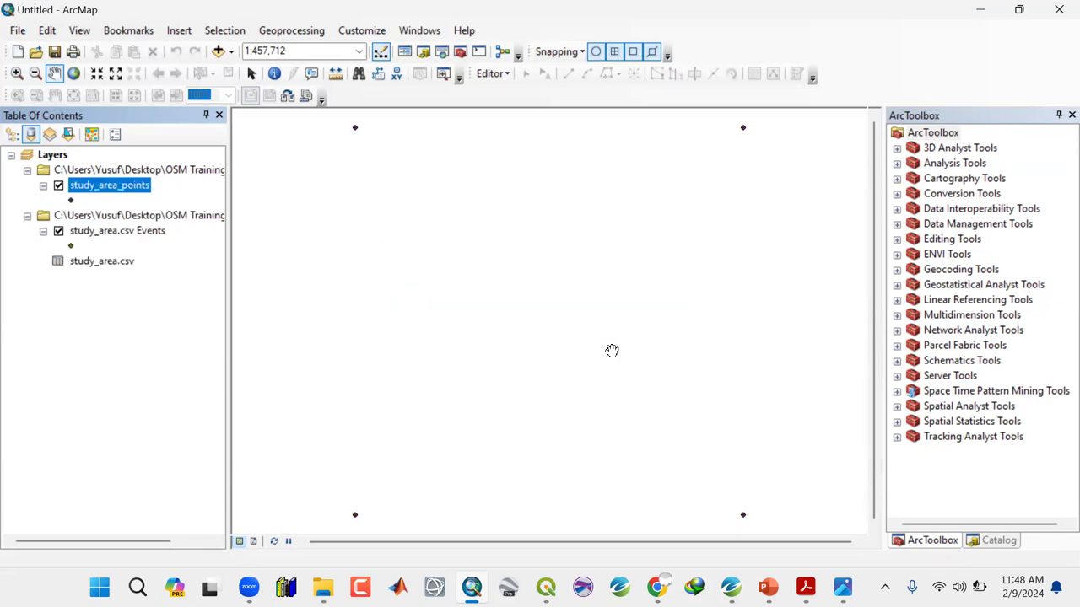
Examine the records in the attribute table of the study_area_points layer
{"action": "right_click", "coordinate": [99, 194]}
{"action": "left_click", "coordinate": [131, 210]}
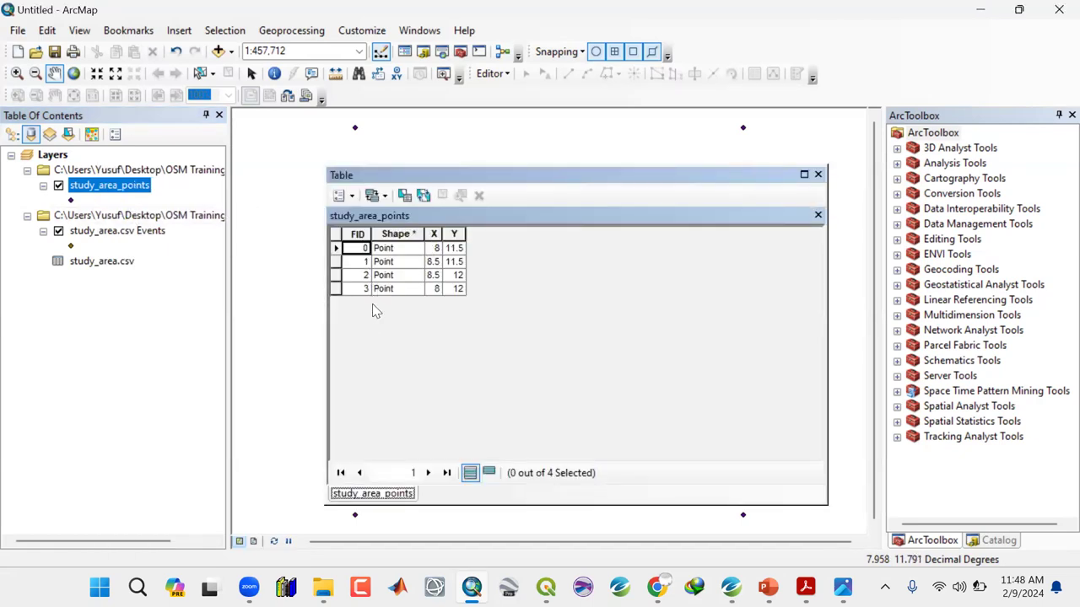
{"action": "left_click", "coordinate": [818, 175]}
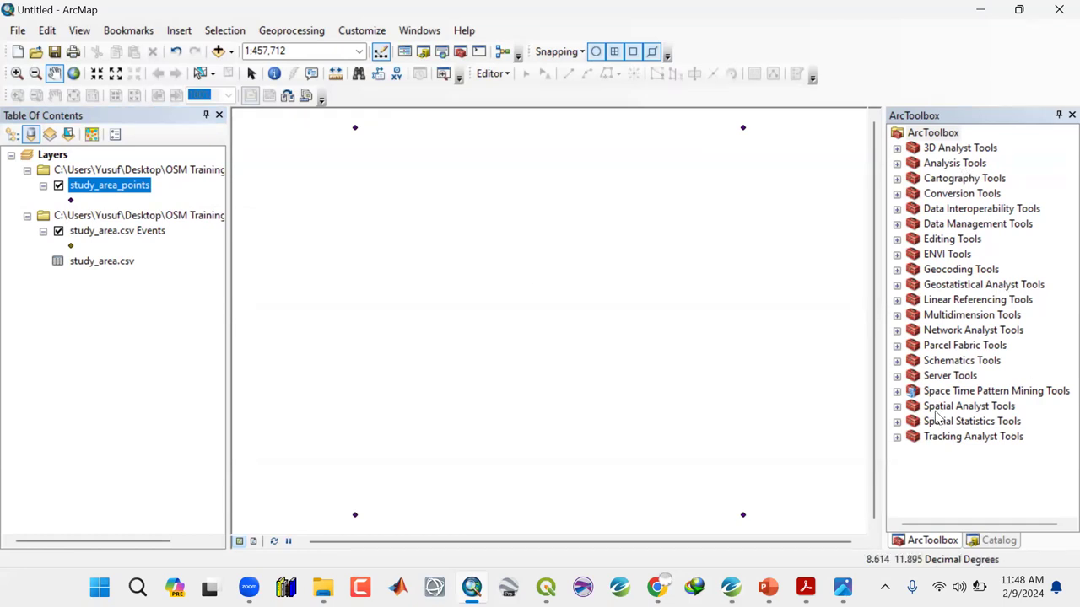
Remove the study_area.csv Events layer and its source table from the map
{"action": "right_click", "coordinate": [123, 221]}
{"action": "left_click", "coordinate": [152, 227]}
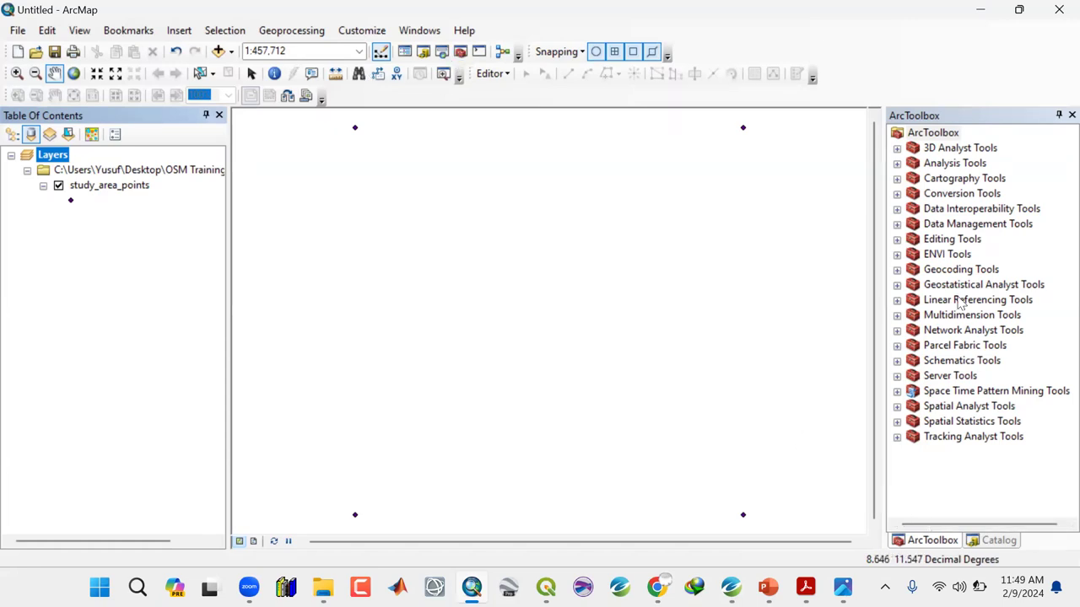
Look through the Data Management, Spatial Statistics and Conversion toolboxes for a tool that joins the corner points
{"action": "left_click", "coordinate": [897, 224]}
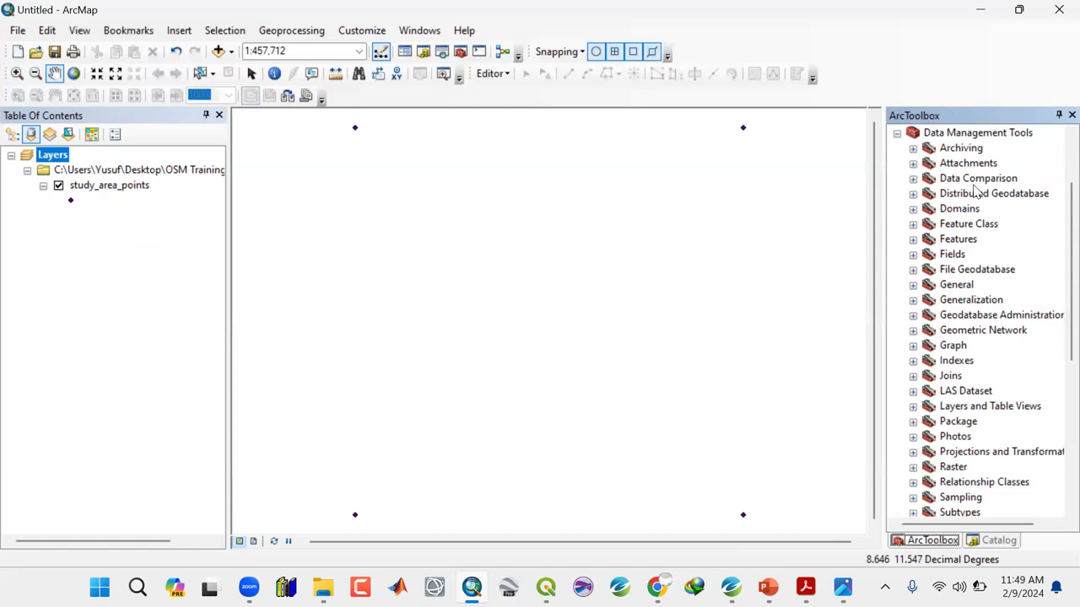
{"action": "scroll", "coordinate": [974, 197], "scroll_direction": "down", "scroll_amount": 1}
{"action": "scroll", "coordinate": [974, 206], "scroll_direction": "down", "scroll_amount": 1}
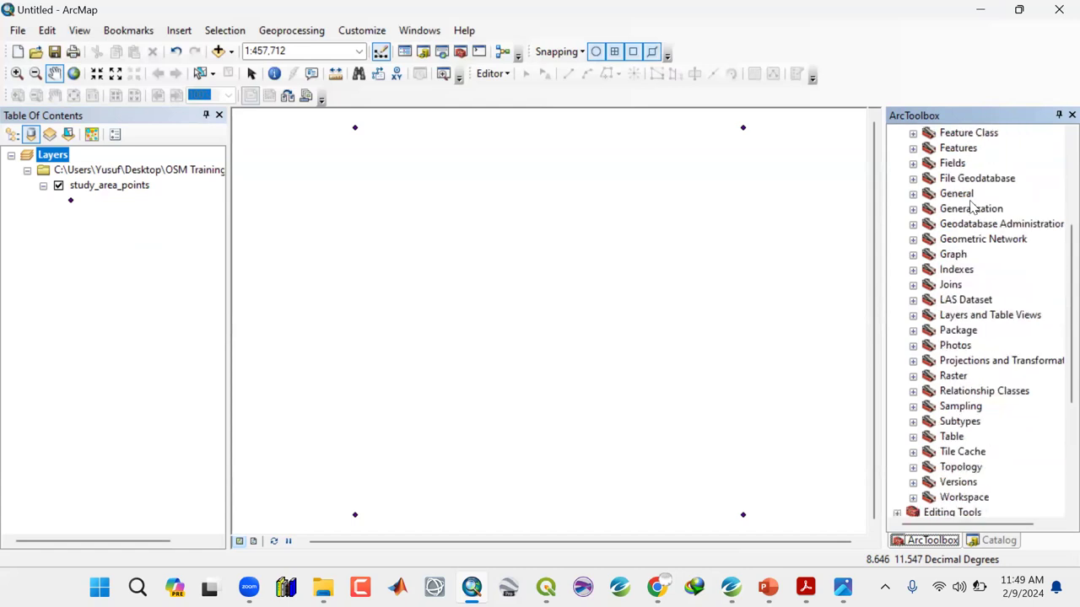
{"action": "scroll", "coordinate": [968, 356], "scroll_direction": "up", "scroll_amount": 1}
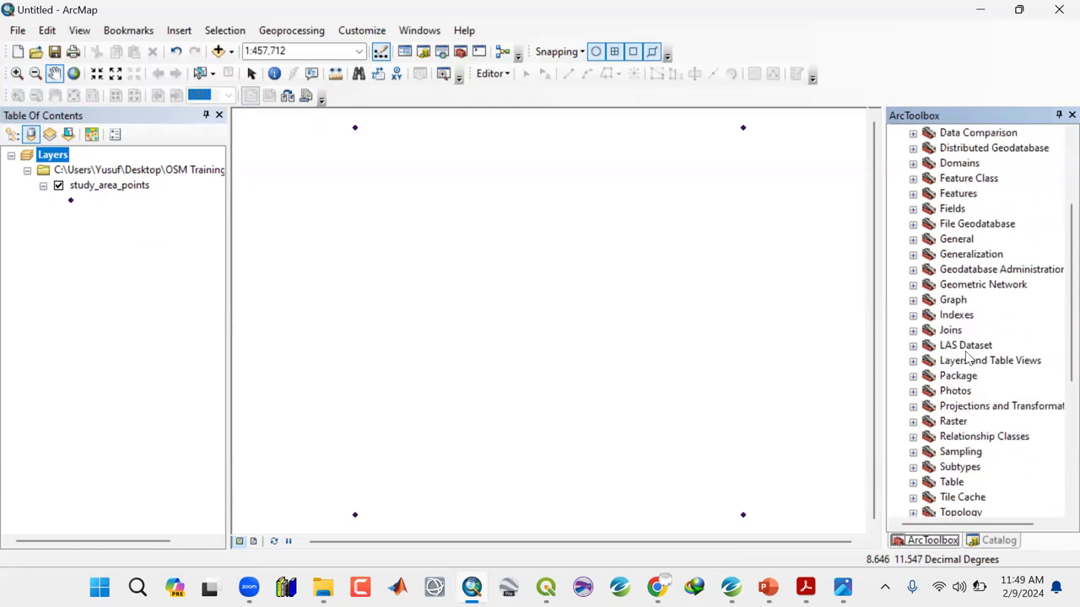
{"action": "scroll", "coordinate": [970, 344], "scroll_direction": "up", "scroll_amount": 2}
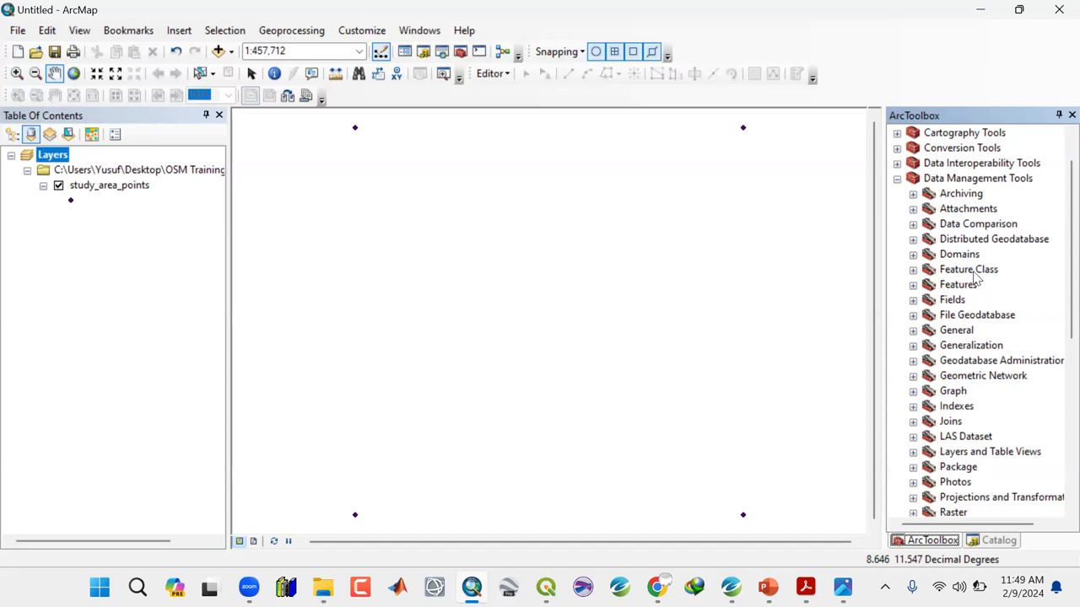
{"action": "scroll", "coordinate": [976, 279], "scroll_direction": "down", "scroll_amount": 1}
{"action": "scroll", "coordinate": [976, 279], "scroll_direction": "down", "scroll_amount": 2}
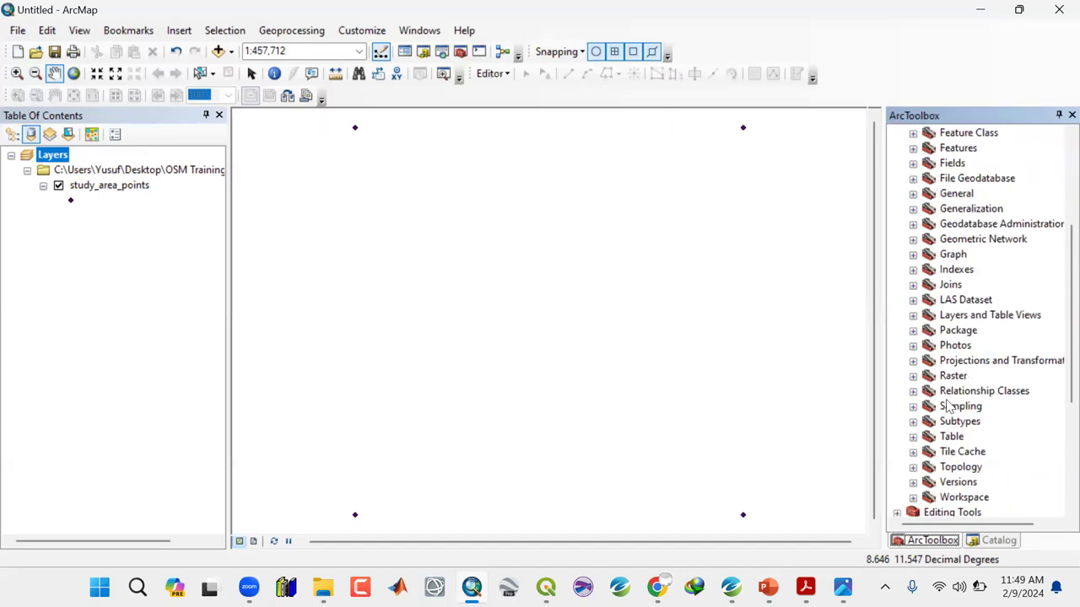
{"action": "scroll", "coordinate": [951, 389], "scroll_direction": "up", "scroll_amount": 1}
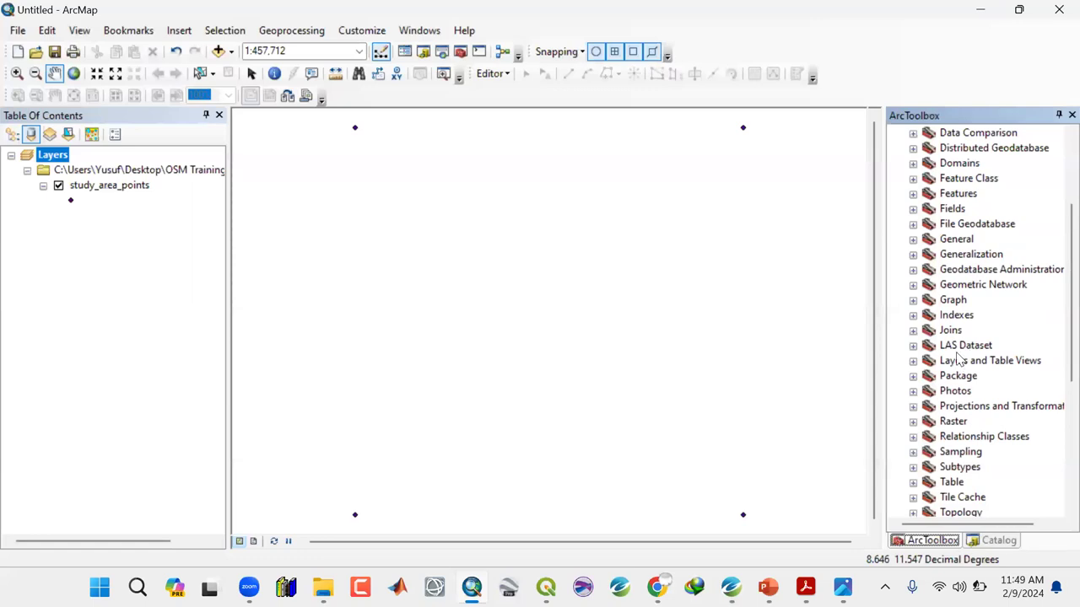
{"action": "left_click", "coordinate": [912, 406]}
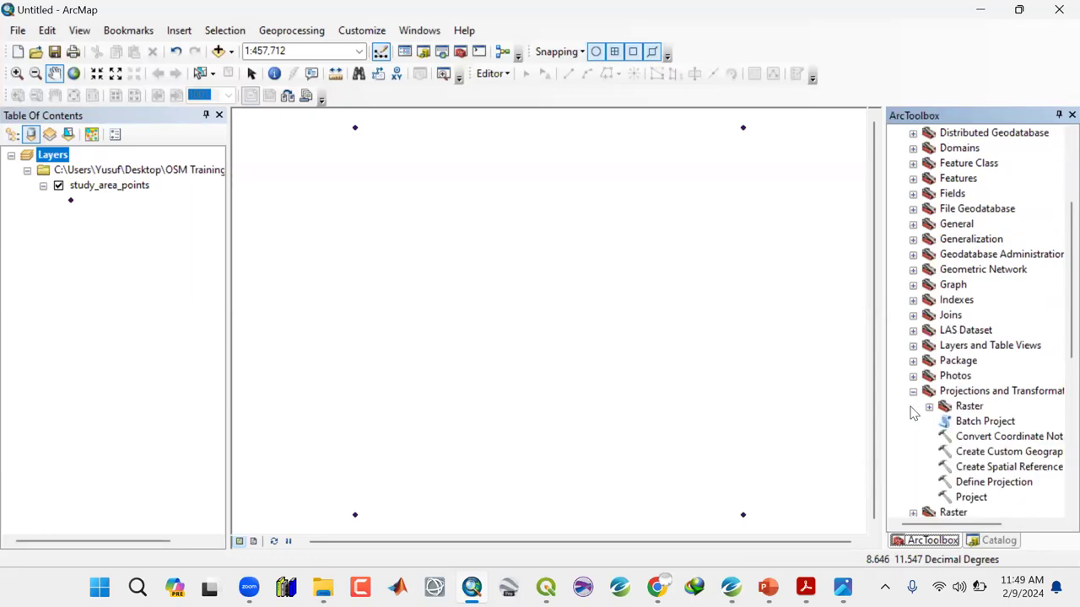
{"action": "left_click", "coordinate": [913, 391]}
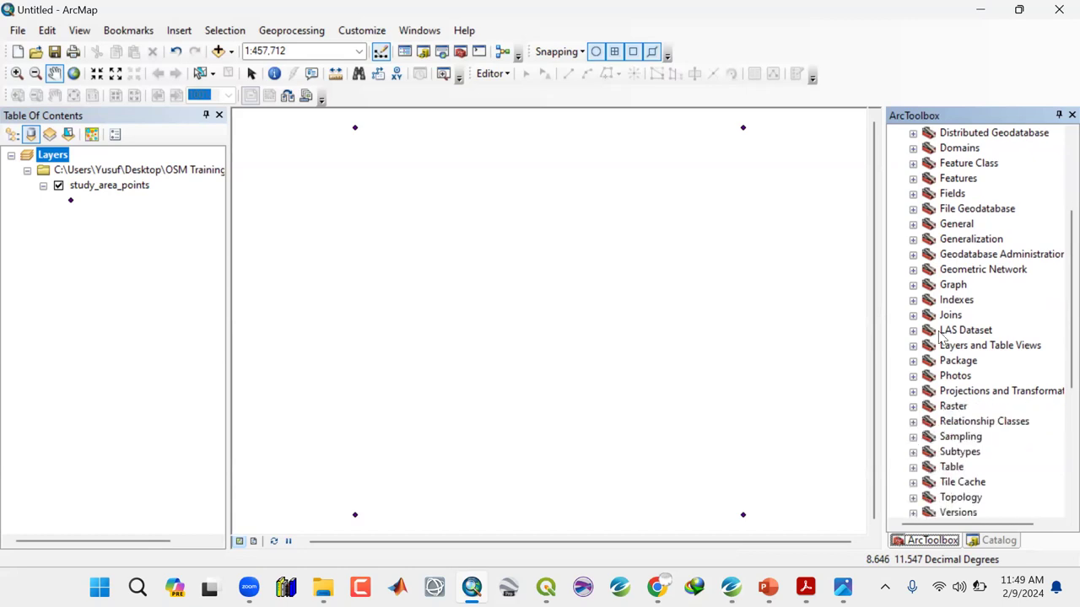
{"action": "scroll", "coordinate": [951, 316], "scroll_direction": "up", "scroll_amount": 2}
{"action": "scroll", "coordinate": [952, 316], "scroll_direction": "up", "scroll_amount": 2}
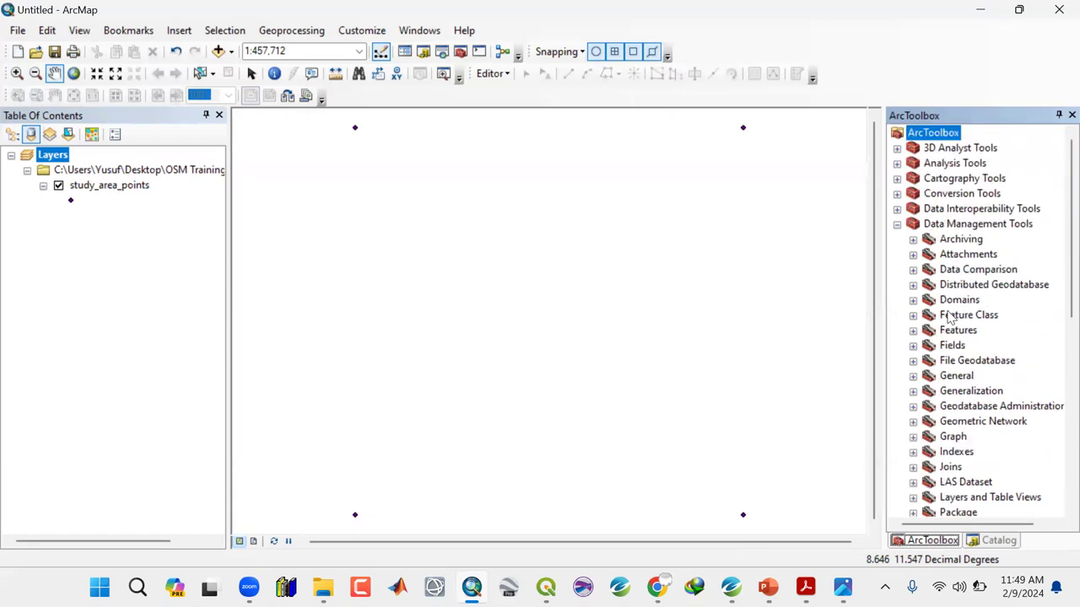
{"action": "left_click", "coordinate": [898, 224]}
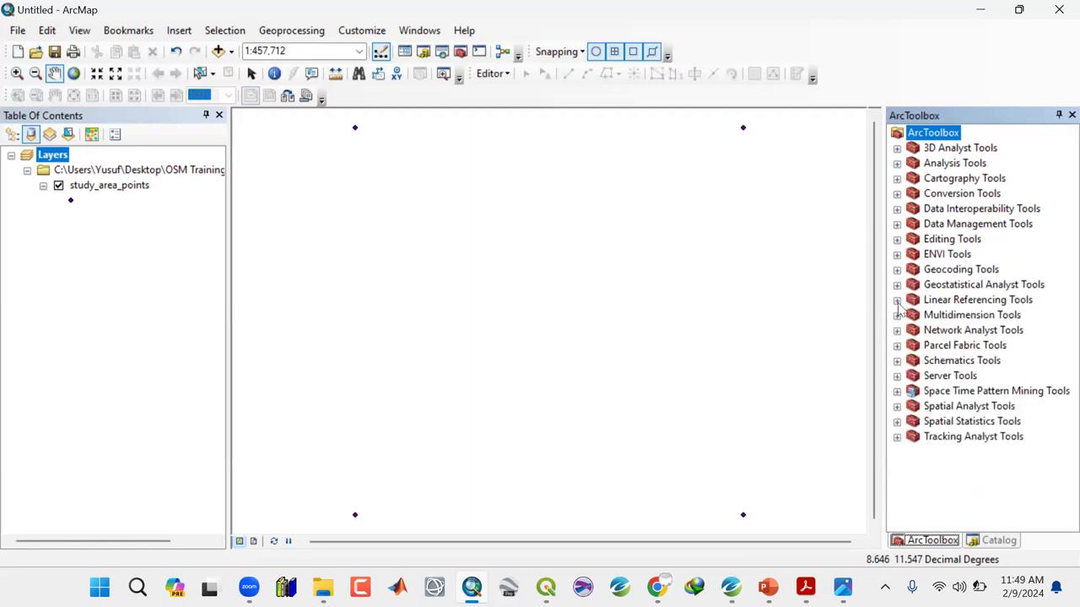
{"action": "left_click", "coordinate": [897, 423]}
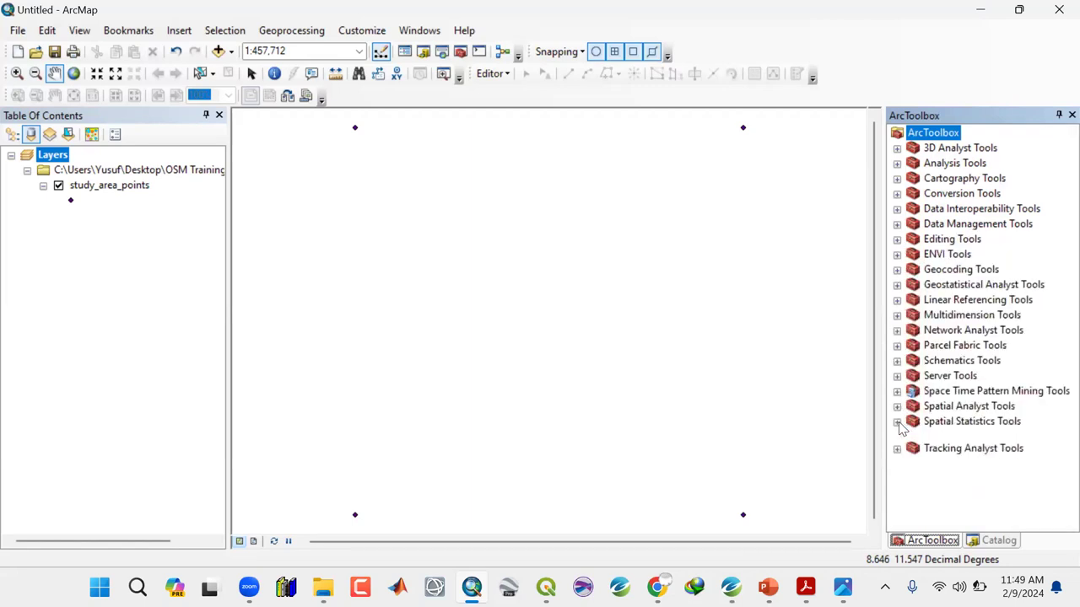
{"action": "left_click", "coordinate": [897, 423]}
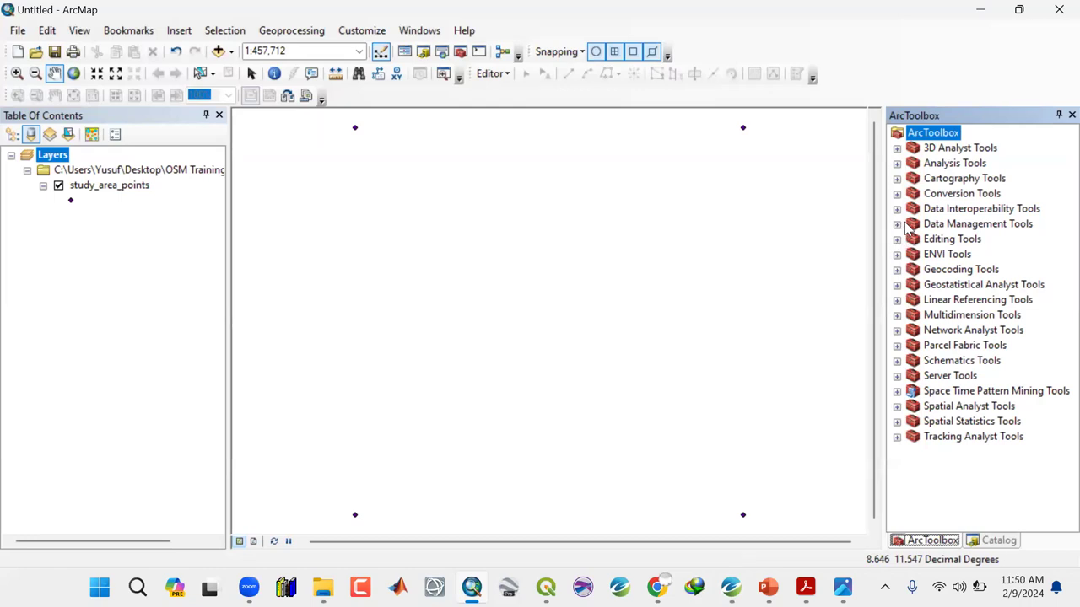
{"action": "left_click", "coordinate": [897, 194]}
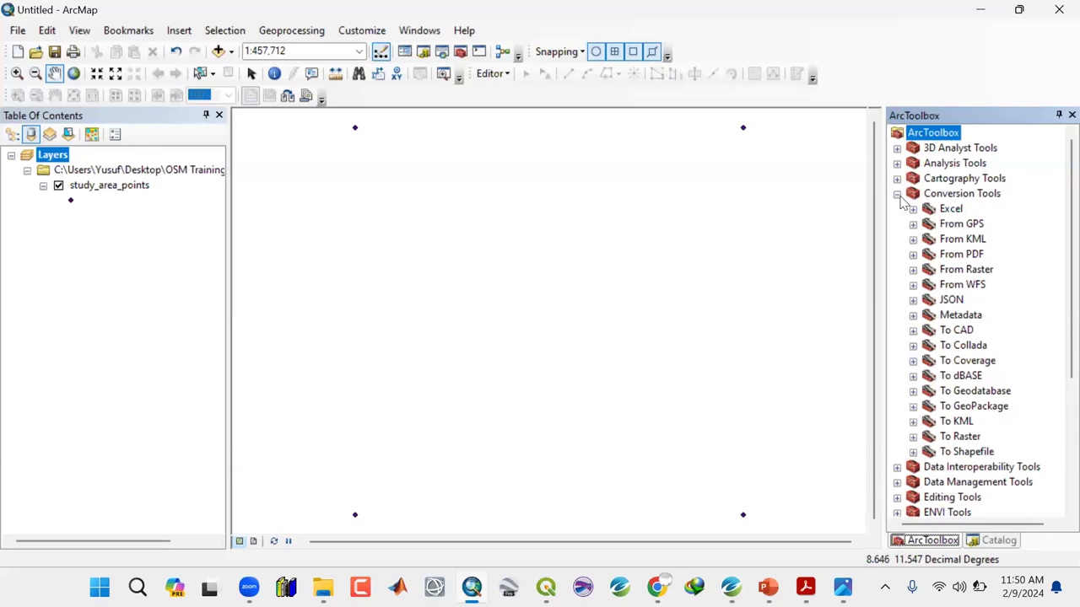
{"action": "left_click", "coordinate": [896, 194]}
Expand the Features toolset within Data Management Tools to list its geometry conversion tools
{"action": "left_click", "coordinate": [896, 224]}
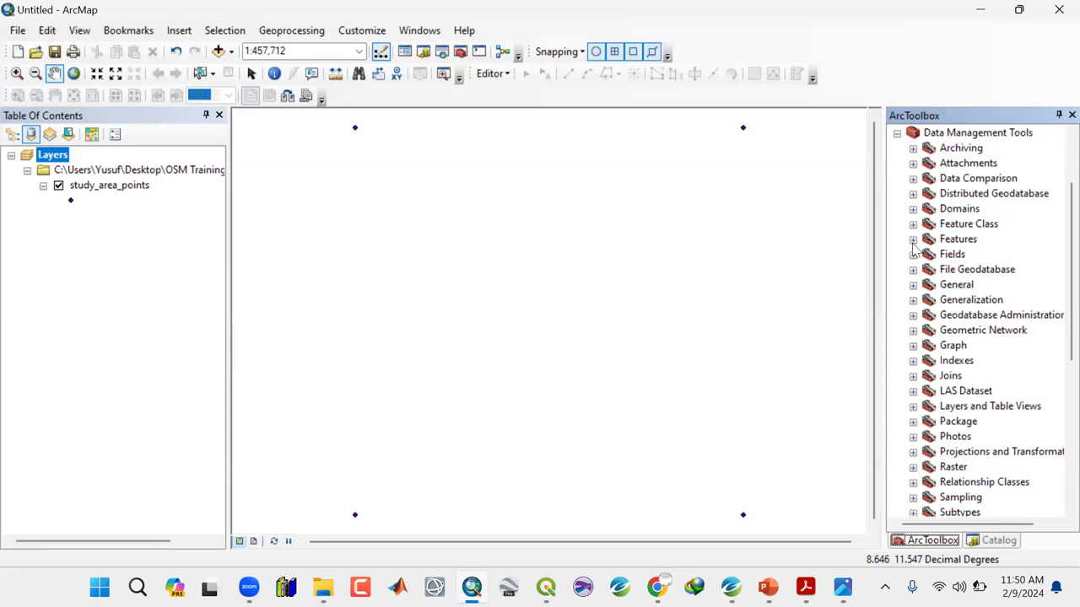
{"action": "left_click", "coordinate": [913, 240]}
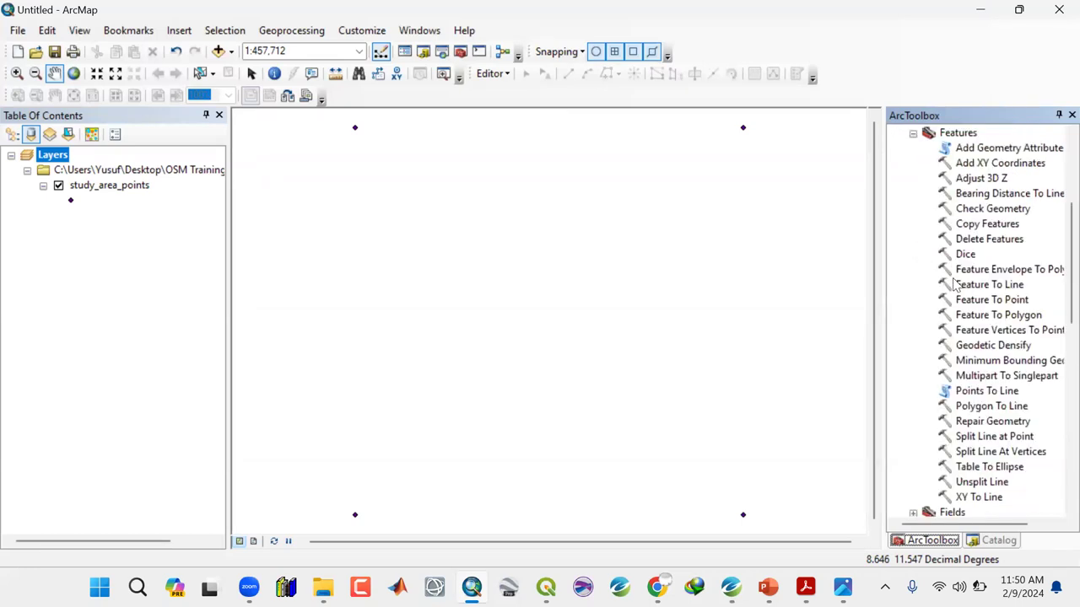
{"action": "scroll", "coordinate": [956, 287], "scroll_direction": "up", "scroll_amount": 3}
{"action": "left_click", "coordinate": [912, 270]}
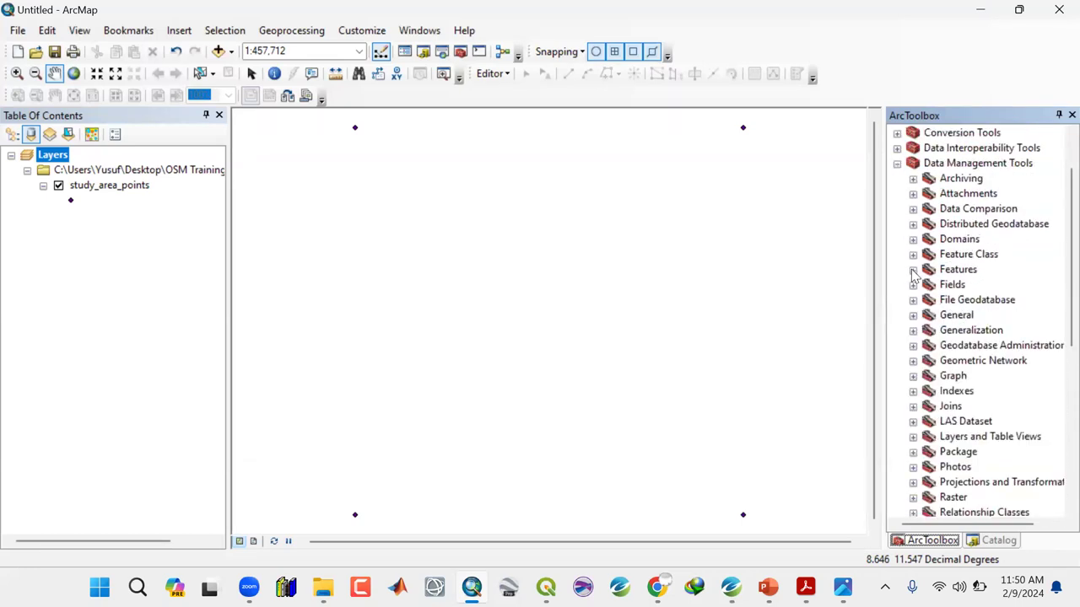
{"action": "left_click", "coordinate": [913, 271]}
{"action": "scroll", "coordinate": [957, 227], "scroll_direction": "up", "scroll_amount": 2}
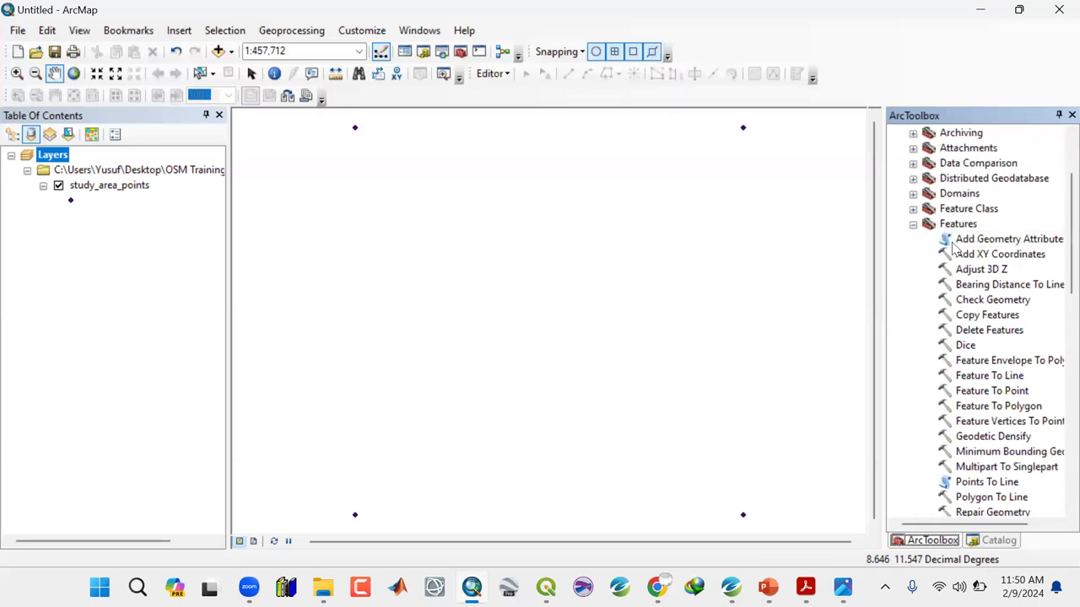
{"action": "left_click", "coordinate": [996, 407]}
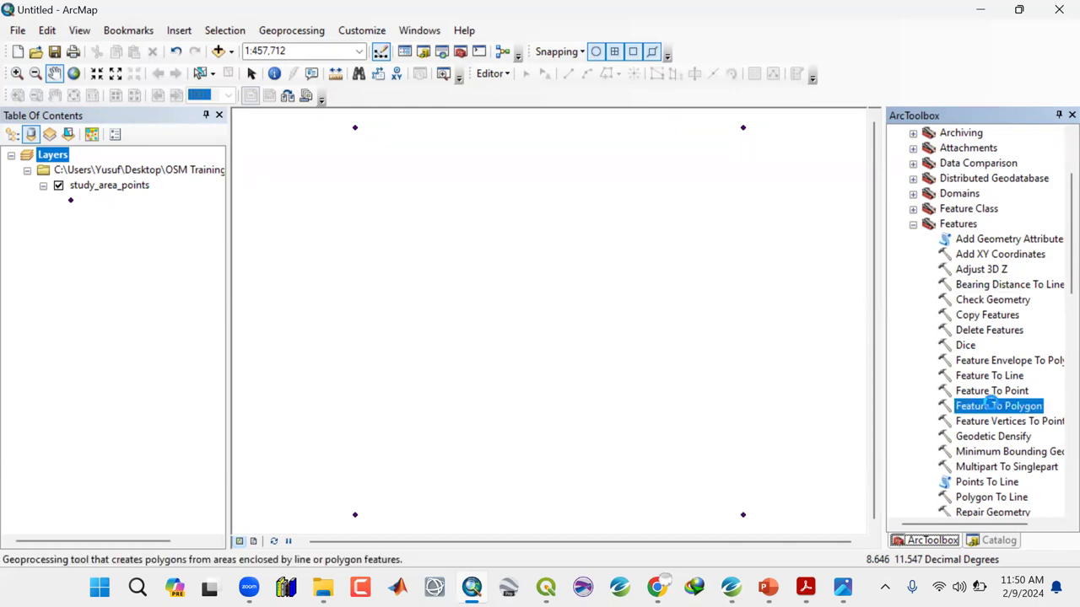
{"action": "double_click", "coordinate": [995, 406]}
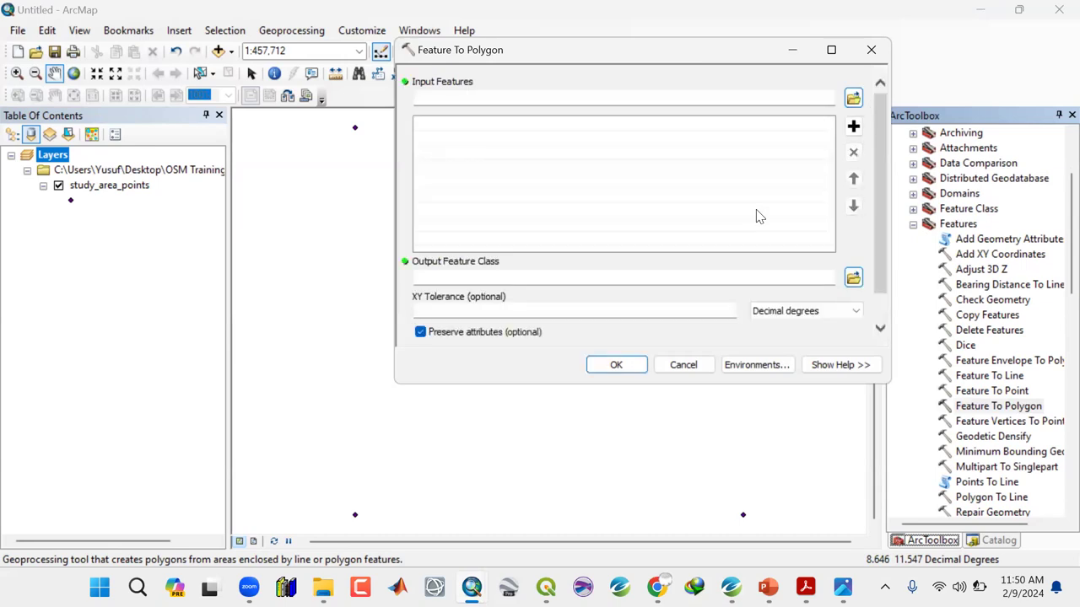
{"action": "left_click", "coordinate": [817, 98]}
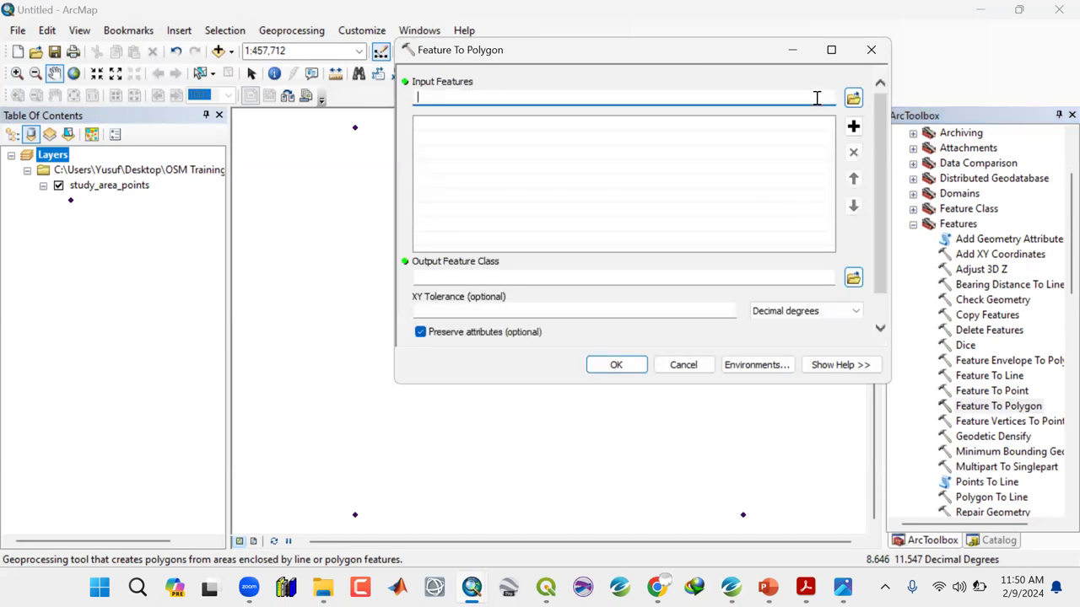
{"action": "left_click", "coordinate": [873, 53]}
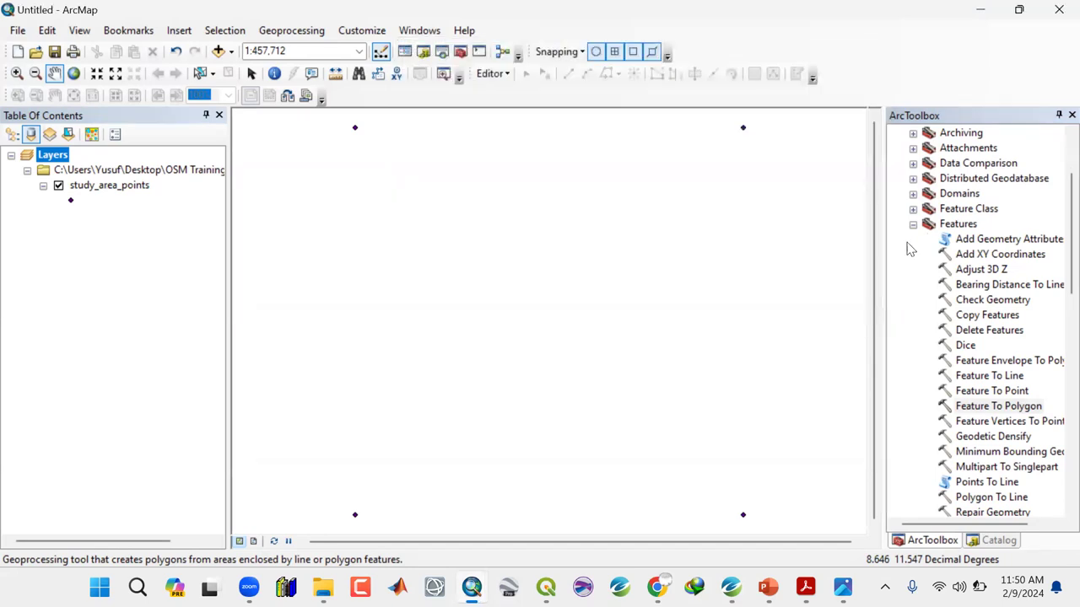
Connect study_area_points into a closed line with Points To Line, keeping the default output location, and hide the points layer
{"action": "double_click", "coordinate": [987, 483]}
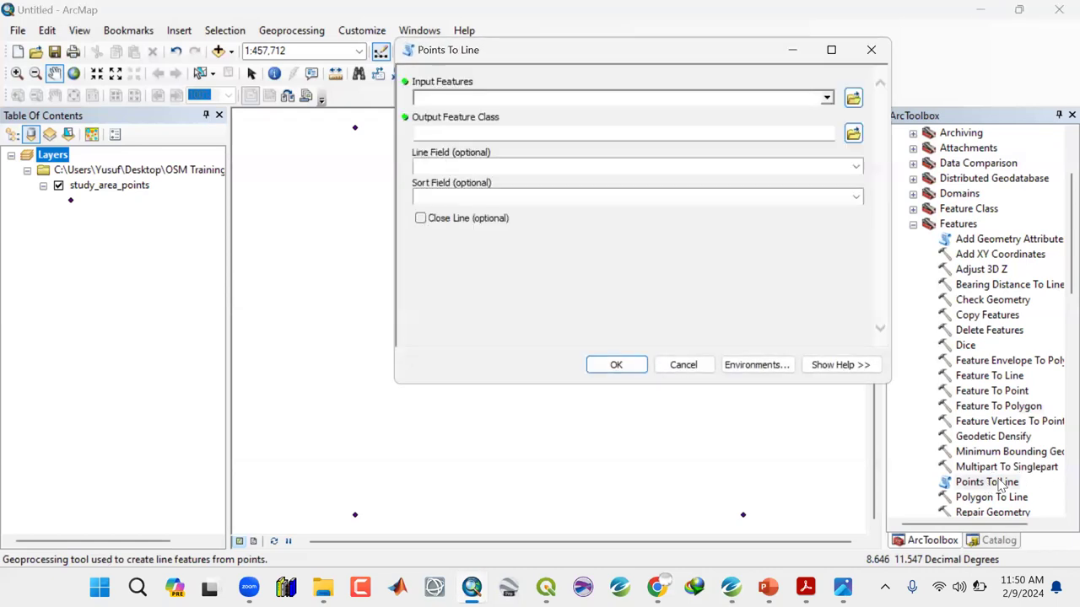
{"action": "left_click", "coordinate": [827, 99]}
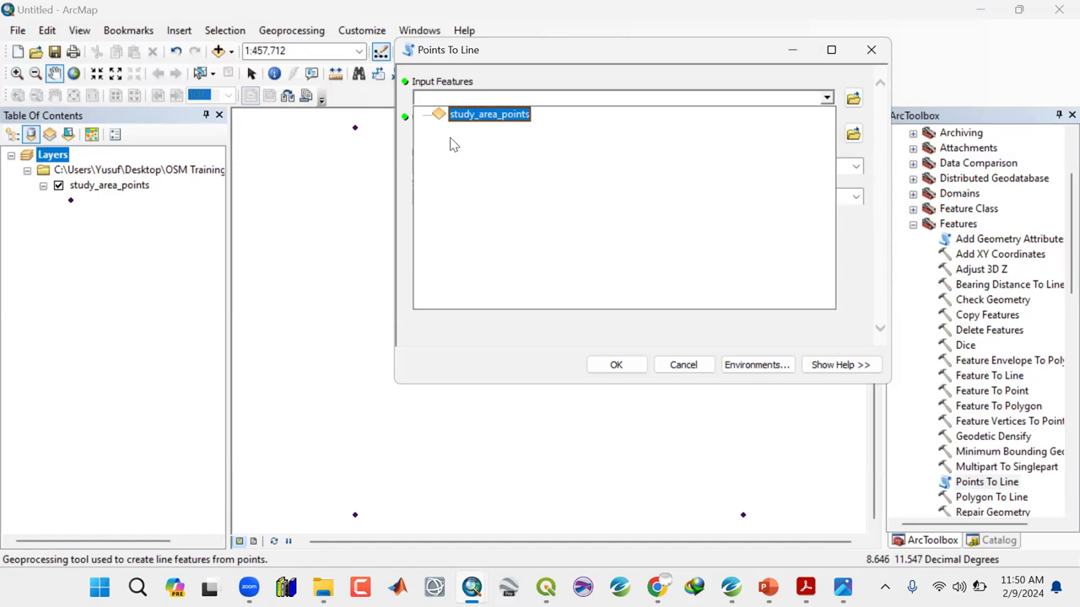
{"action": "left_click", "coordinate": [481, 115]}
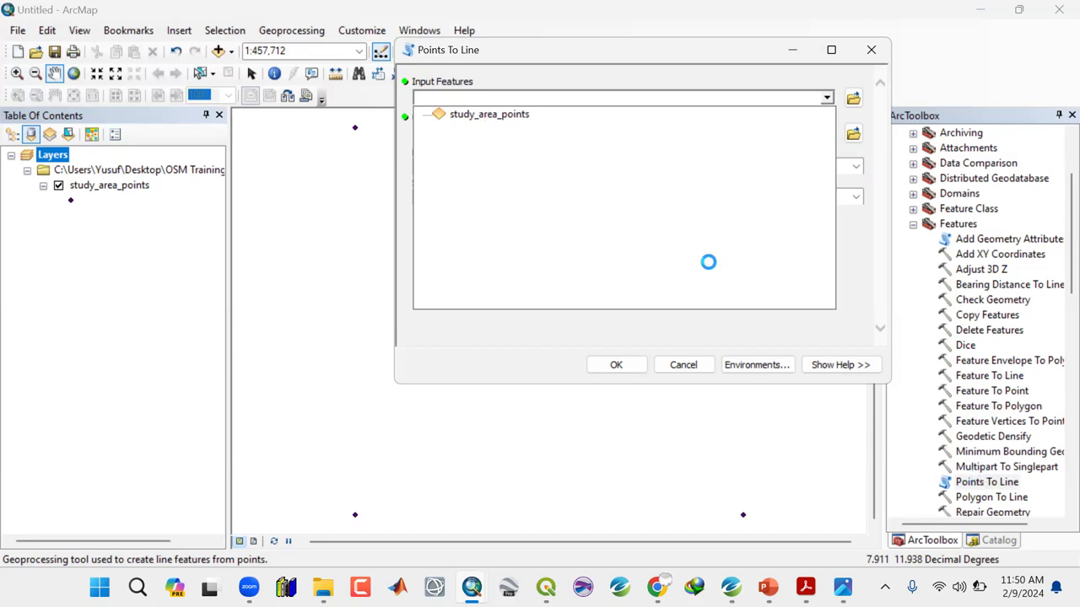
{"action": "left_click", "coordinate": [504, 116]}
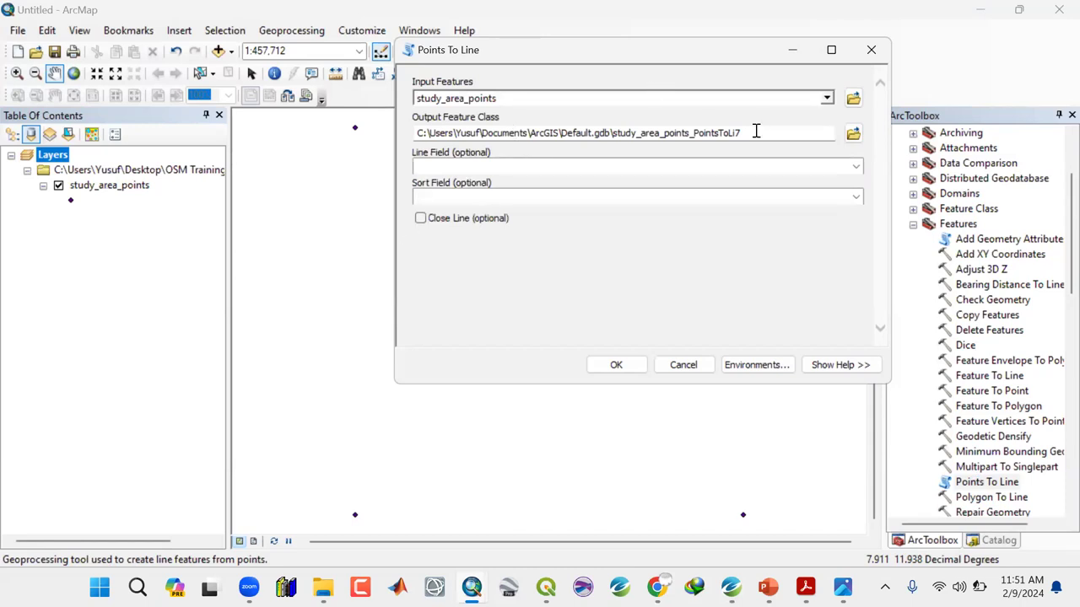
{"action": "left_click", "coordinate": [420, 219]}
{"action": "left_click", "coordinate": [618, 365]}
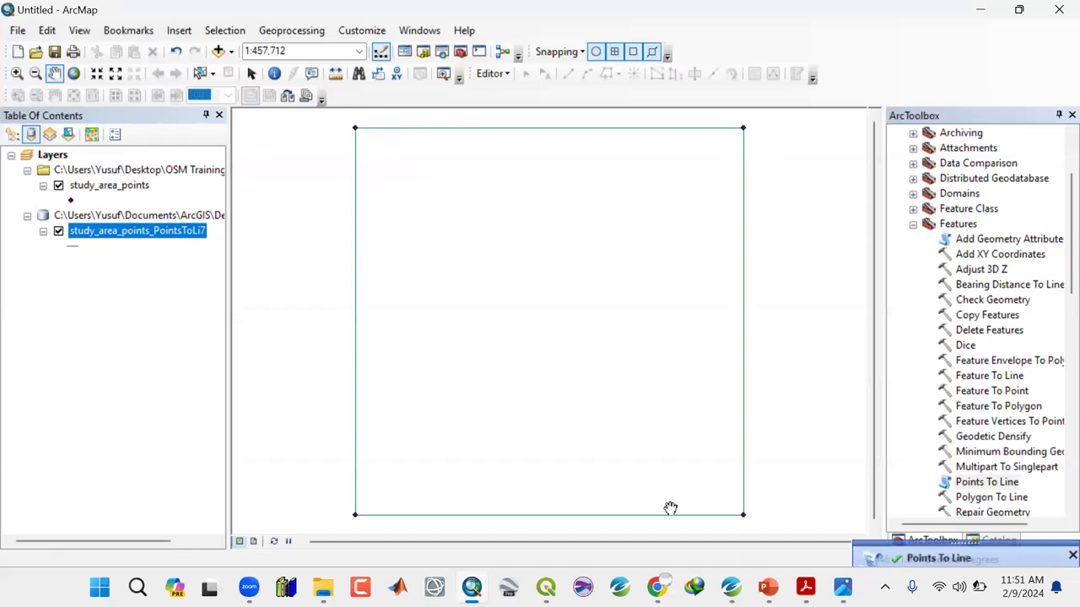
{"action": "left_click", "coordinate": [59, 187]}
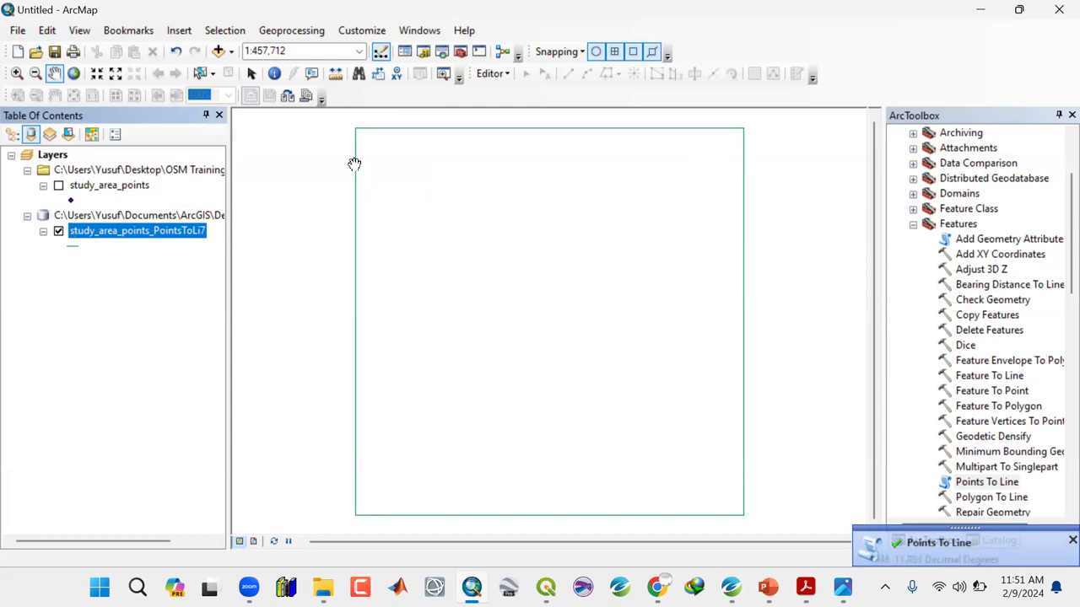
Review the source properties of the study_area_points_PointsToLi7 layer, checking its geometry type and datum
{"action": "right_click", "coordinate": [87, 236]}
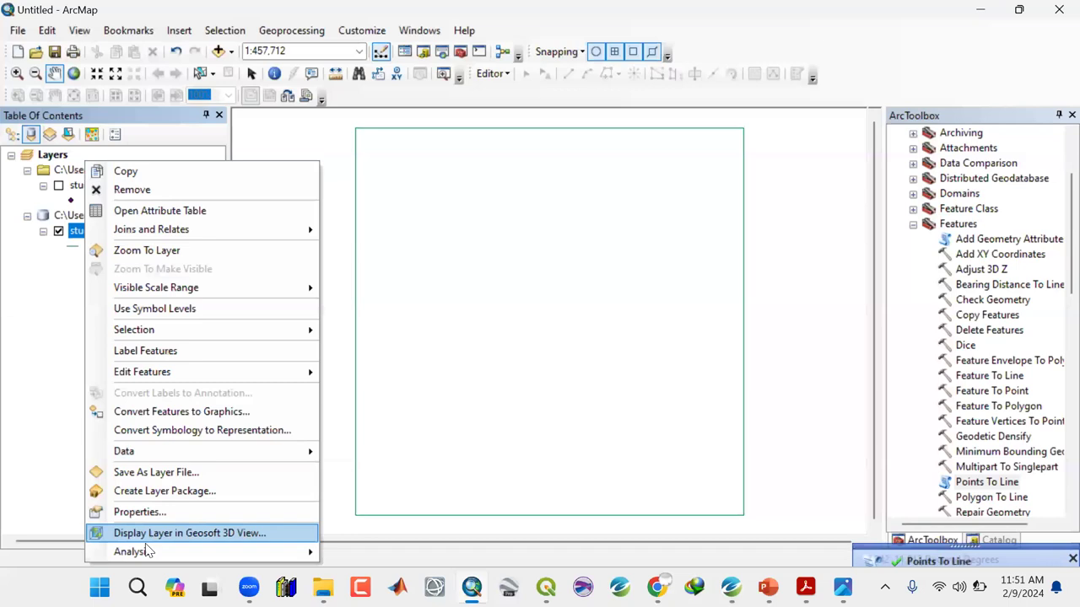
{"action": "left_click", "coordinate": [139, 512]}
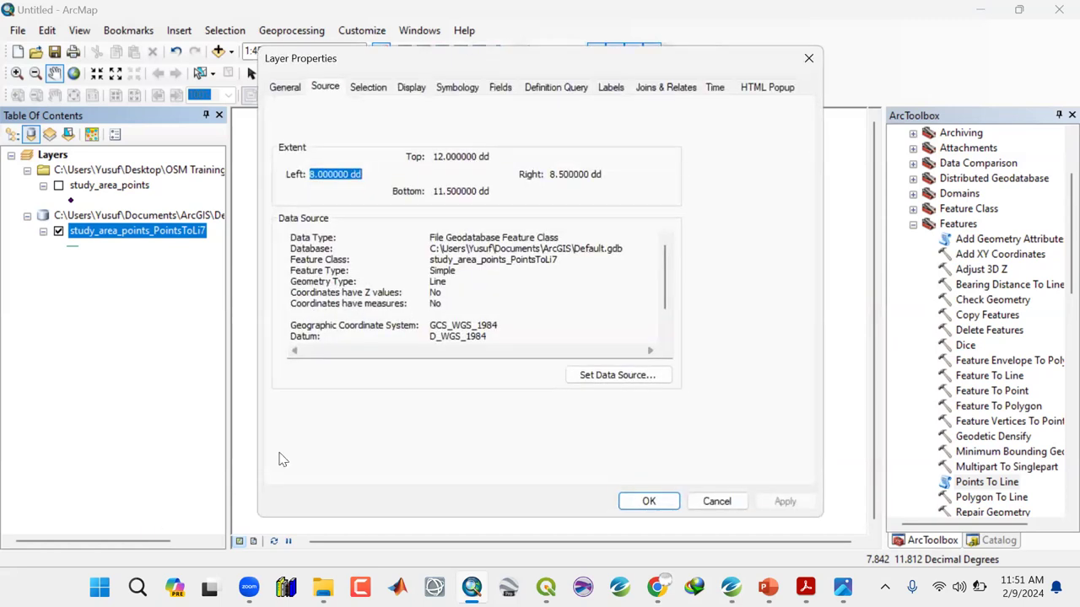
{"action": "left_click_drag", "start_coordinate": [447, 281], "coordinate": [428, 278]}
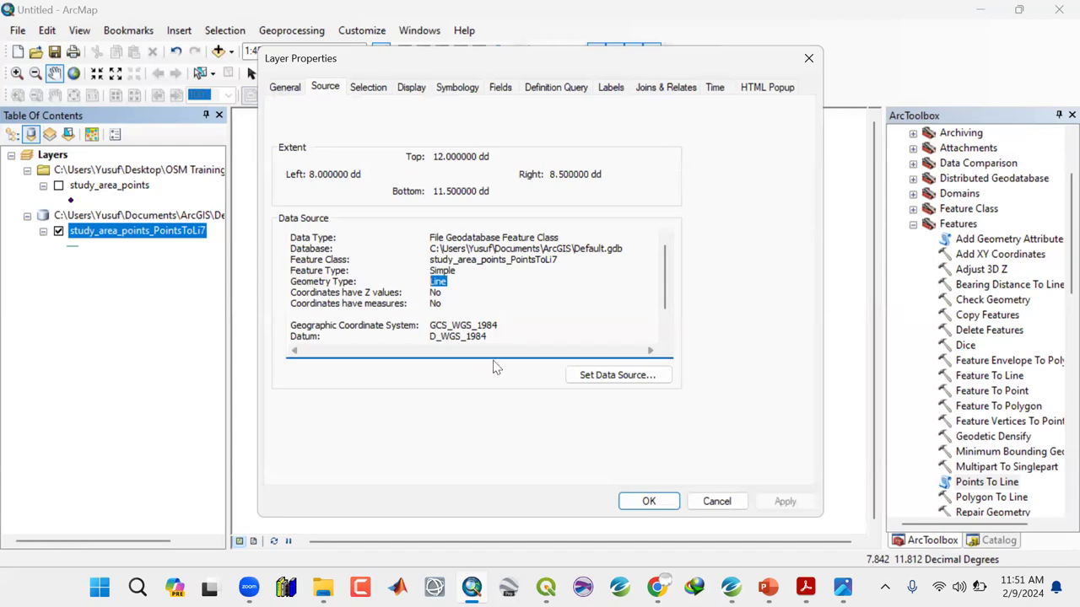
{"action": "double_click", "coordinate": [456, 335]}
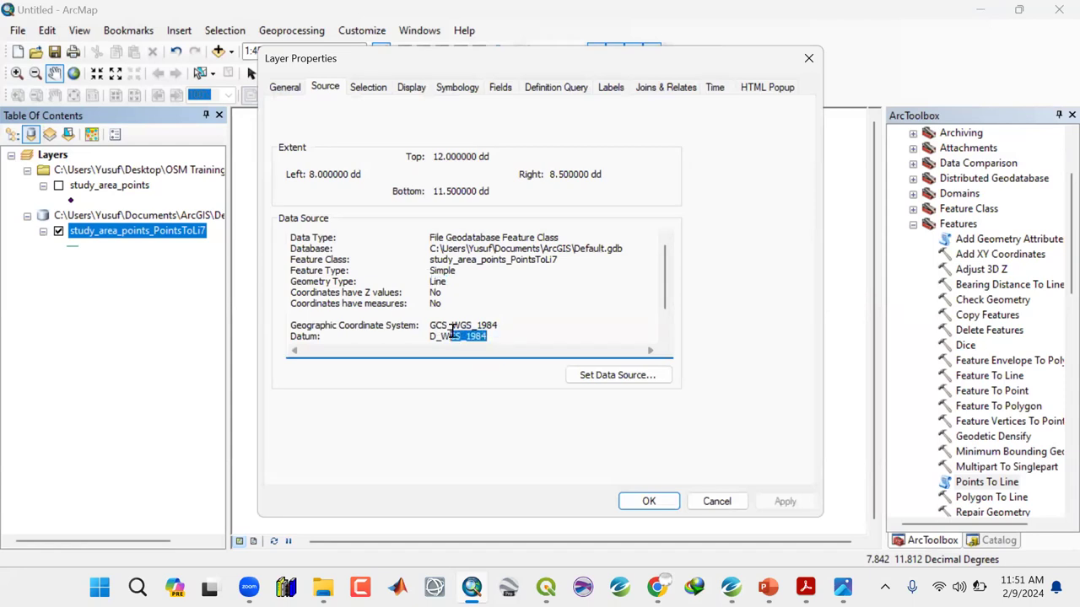
{"action": "left_click", "coordinate": [649, 501]}
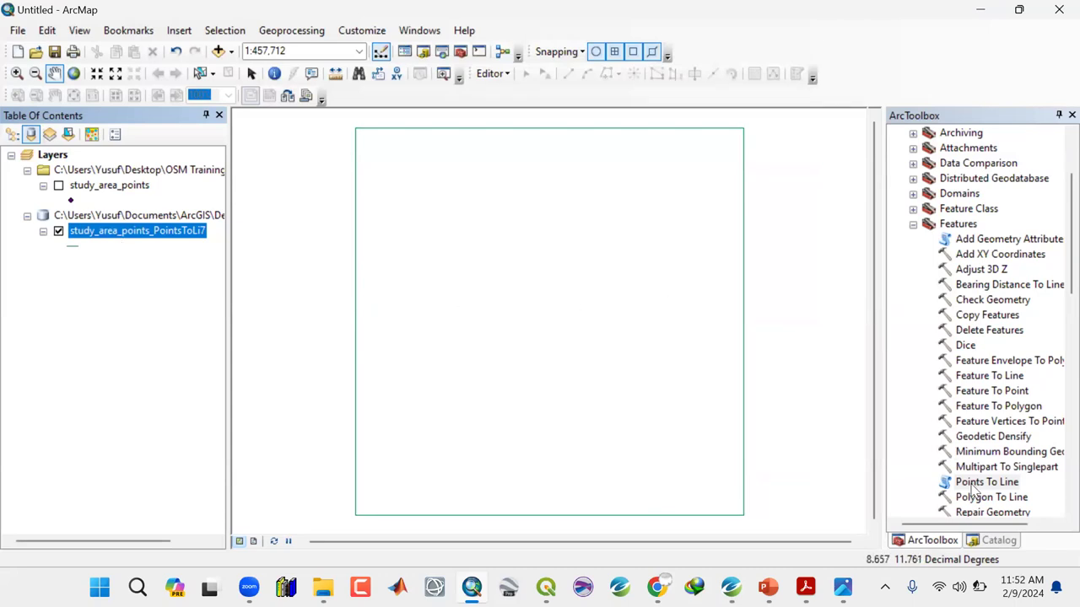
Convert study_area_points_PointsToLi7 into a polygon with Feature To Polygon, keeping the default output location and preserved attributes
{"action": "left_click", "coordinate": [980, 407]}
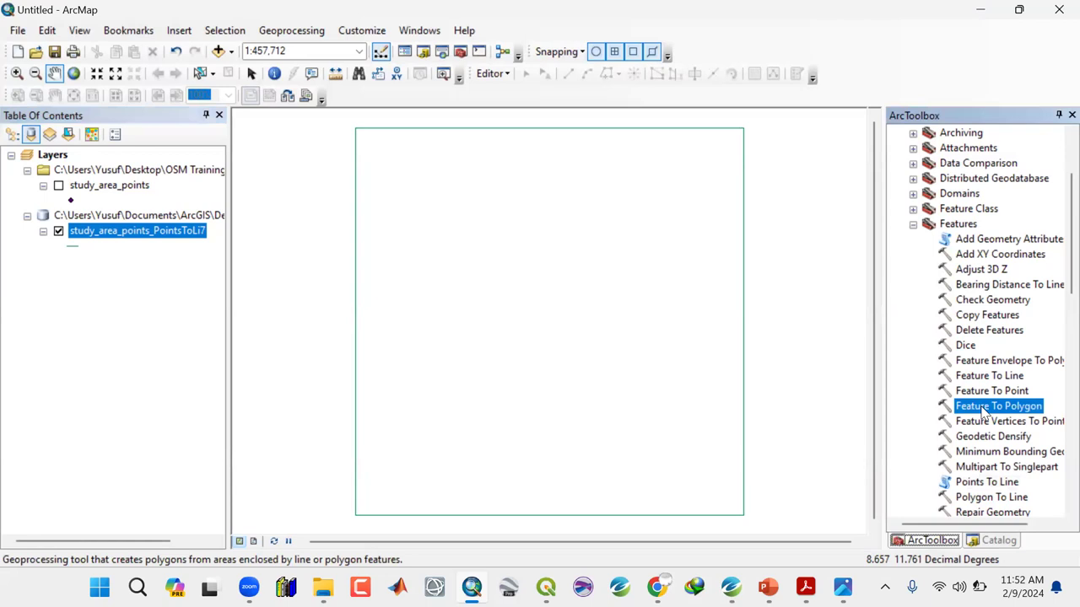
{"action": "double_click", "coordinate": [983, 407]}
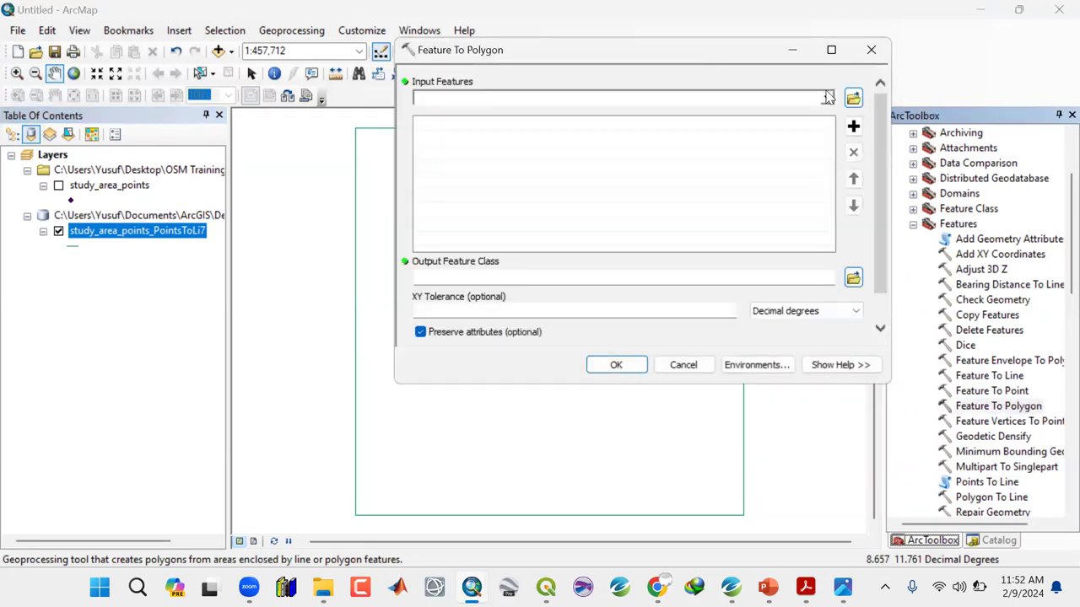
{"action": "left_click", "coordinate": [828, 97]}
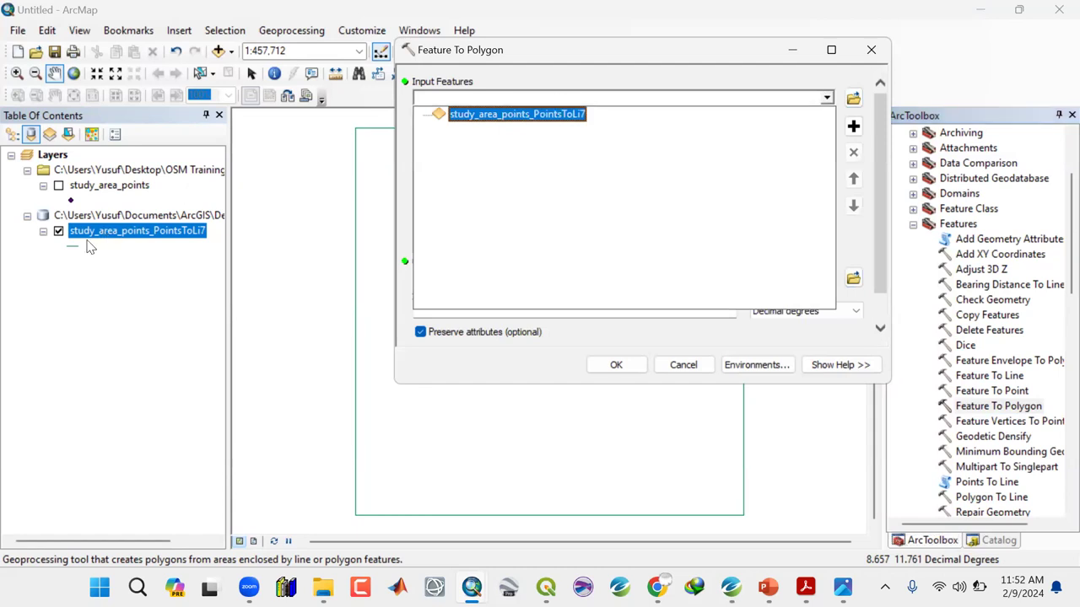
{"action": "left_click", "coordinate": [495, 118]}
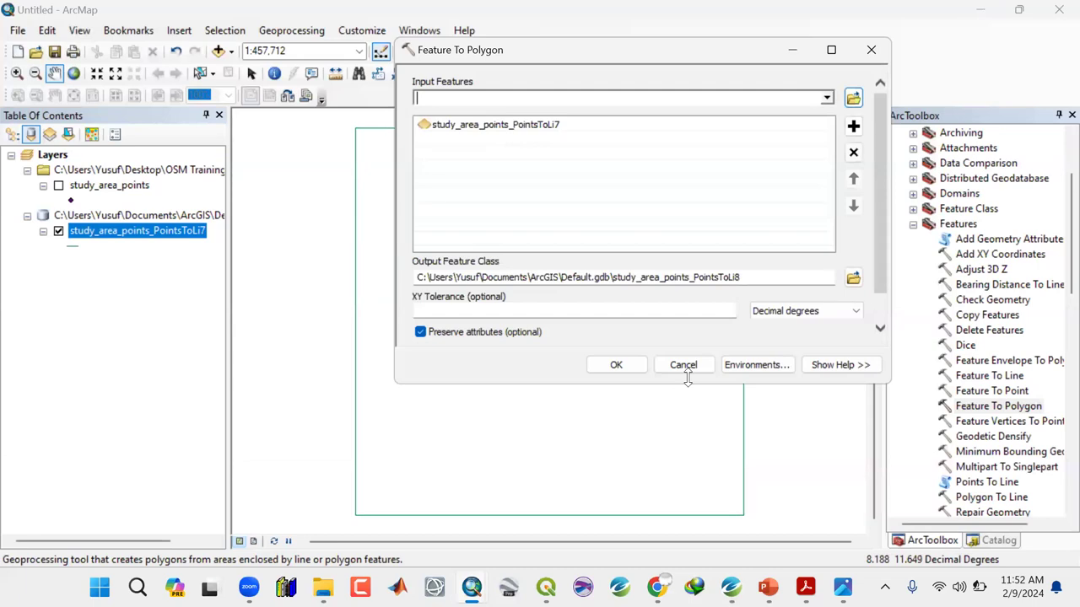
{"action": "left_click", "coordinate": [616, 366]}
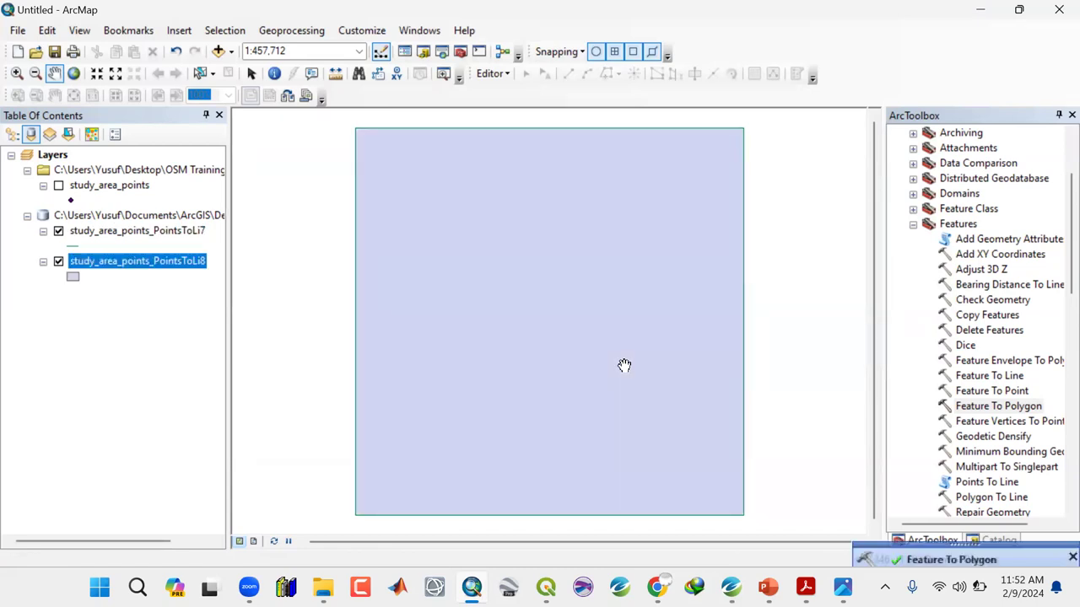
Remove the study_area_points and study_area_points_PointsToLi7 layers from the map, keeping only the polygon layer
{"action": "left_click", "coordinate": [58, 231]}
{"action": "left_click", "coordinate": [89, 187]}
{"action": "right_click", "coordinate": [90, 187]}
{"action": "left_click", "coordinate": [122, 189]}
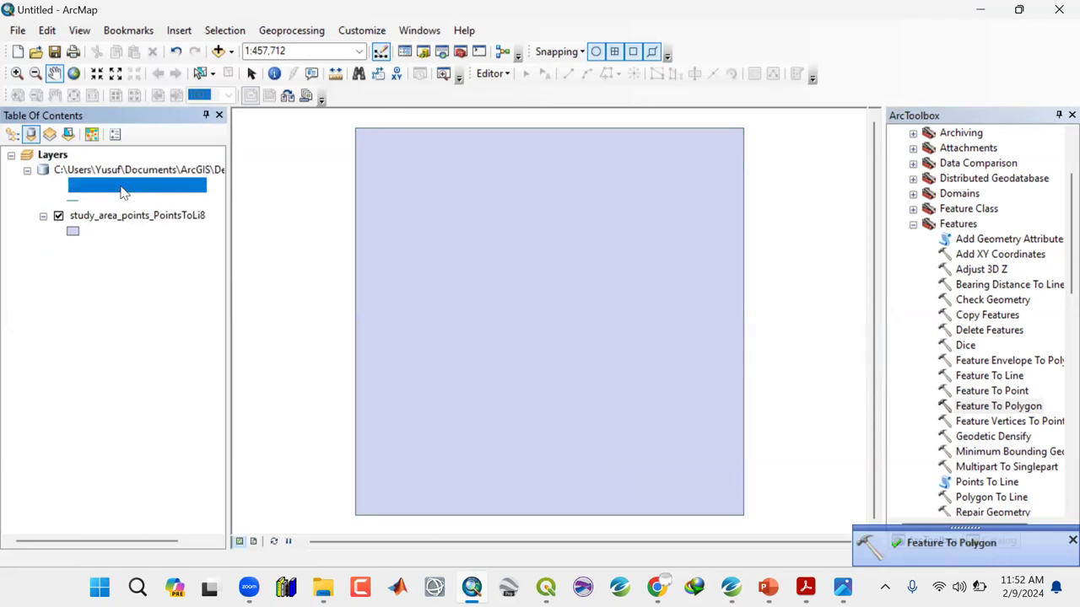
{"action": "right_click", "coordinate": [124, 208]}
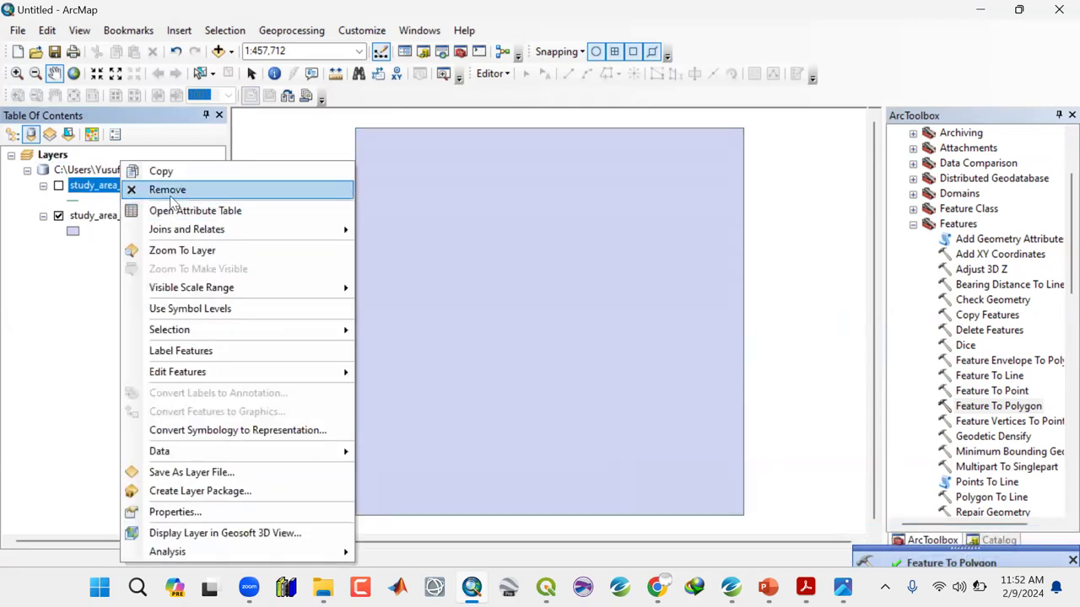
{"action": "left_click", "coordinate": [171, 191]}
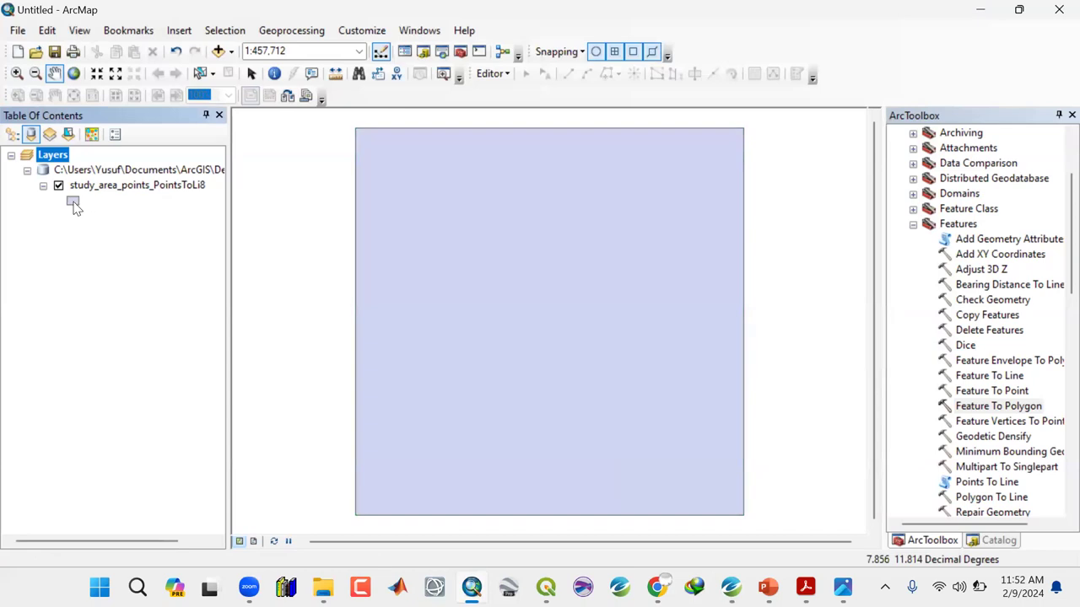
Give the study area polygon the Hollow symbol with a red outline of width 1
{"action": "left_click", "coordinate": [74, 204]}
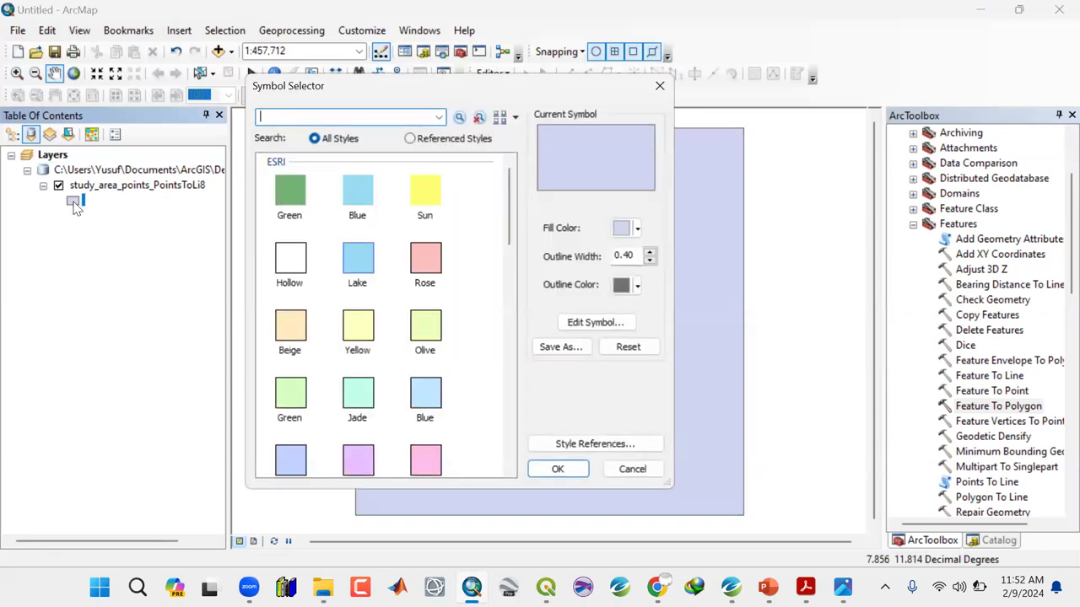
{"action": "left_click", "coordinate": [291, 269]}
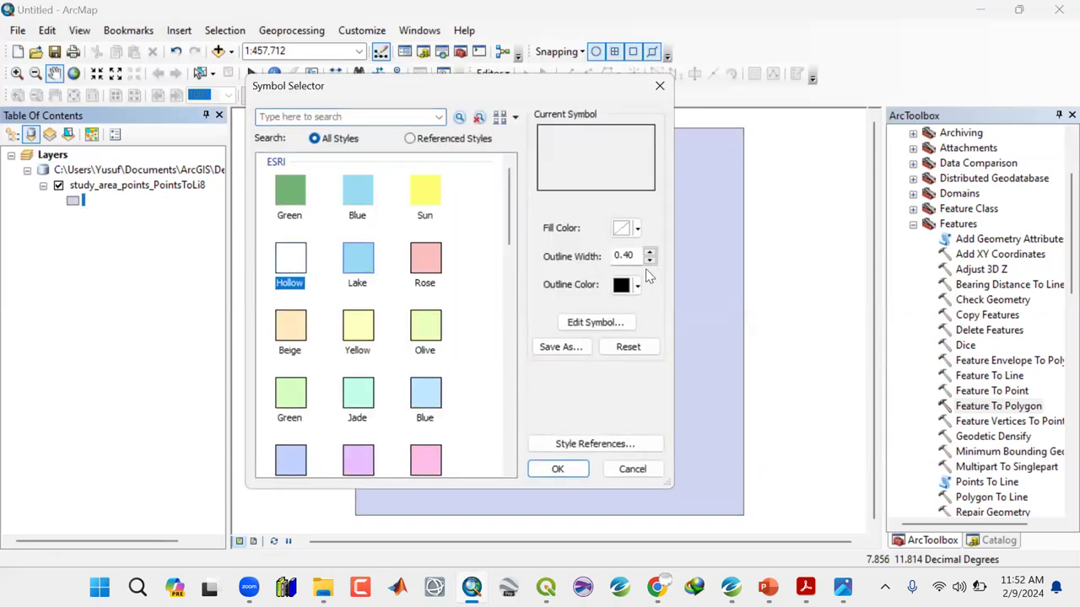
{"action": "left_click", "coordinate": [638, 285]}
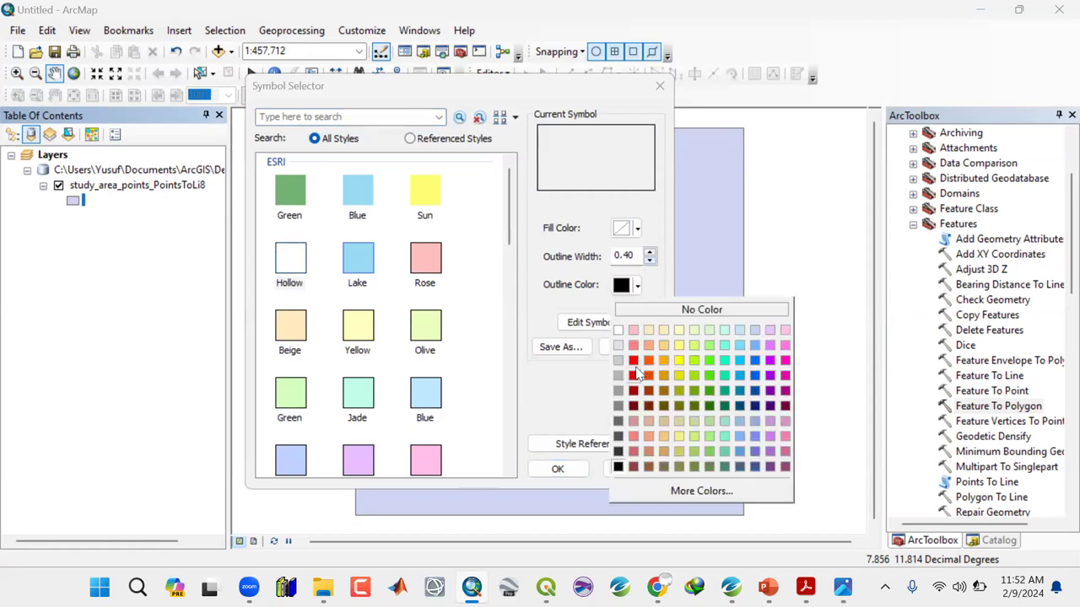
{"action": "left_click", "coordinate": [634, 361]}
{"action": "left_click", "coordinate": [649, 251]}
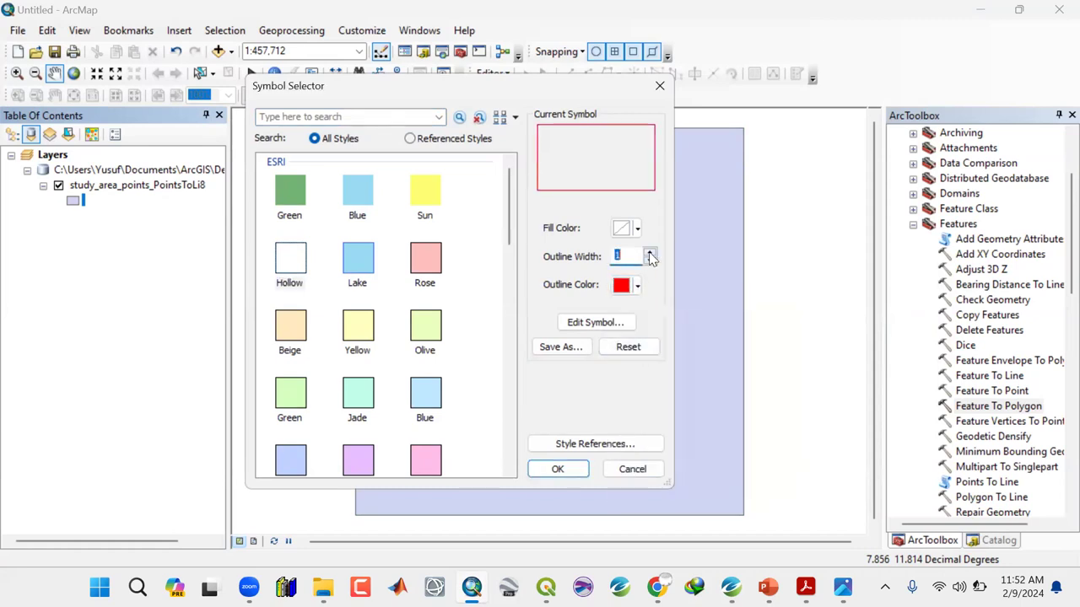
{"action": "left_click", "coordinate": [557, 469]}
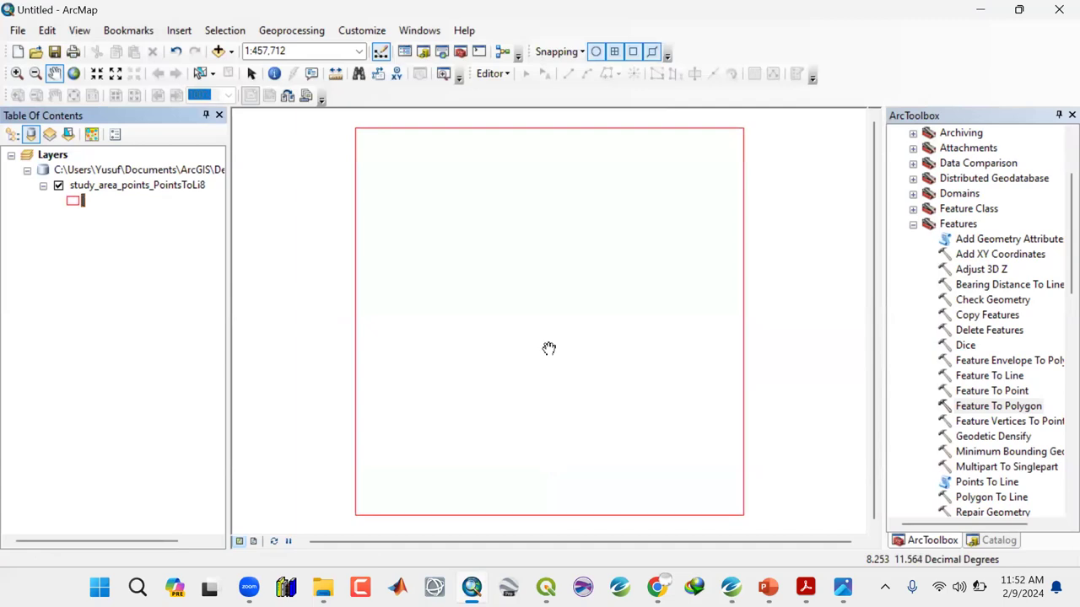
{"action": "left_click_drag", "start_coordinate": [485, 362], "coordinate": [534, 342]}
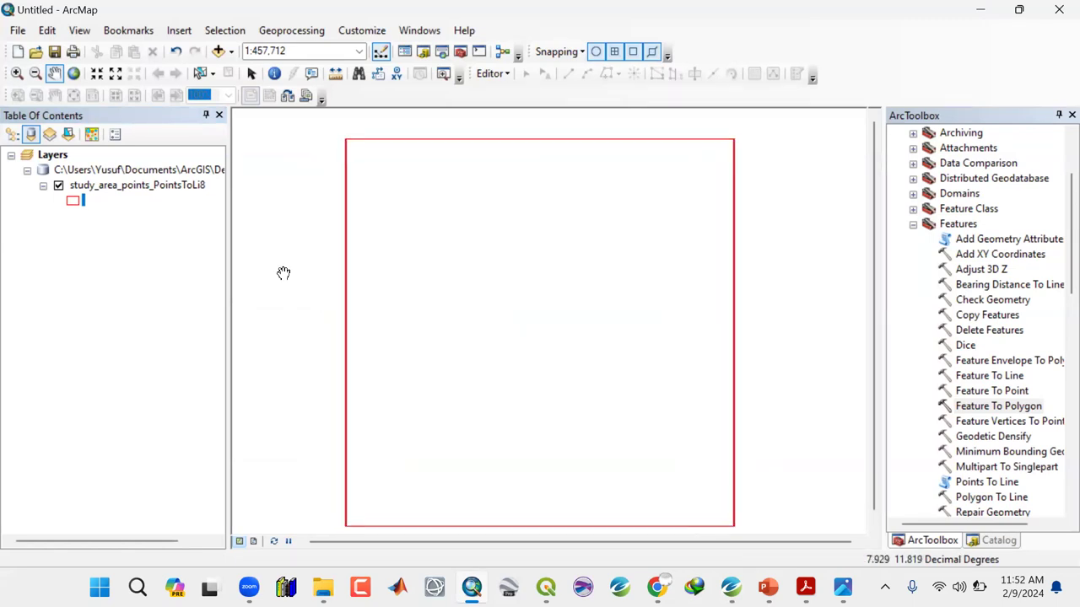
Export all features of the polygon layer as the shapefile study_area in the Shape Files folder and add it to the map
{"action": "left_click", "coordinate": [111, 186]}
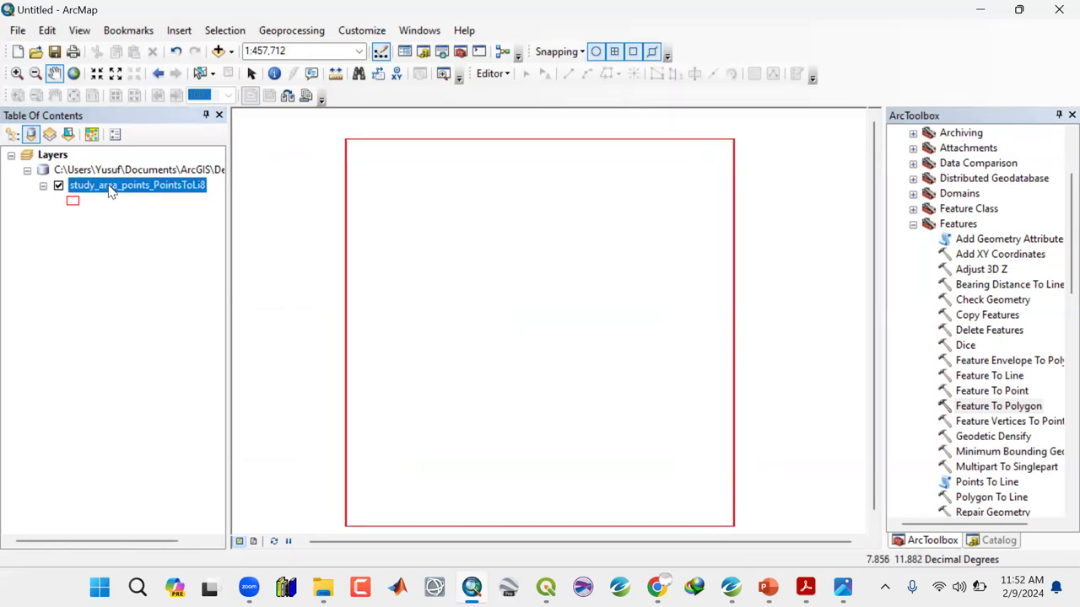
{"action": "right_click", "coordinate": [112, 214]}
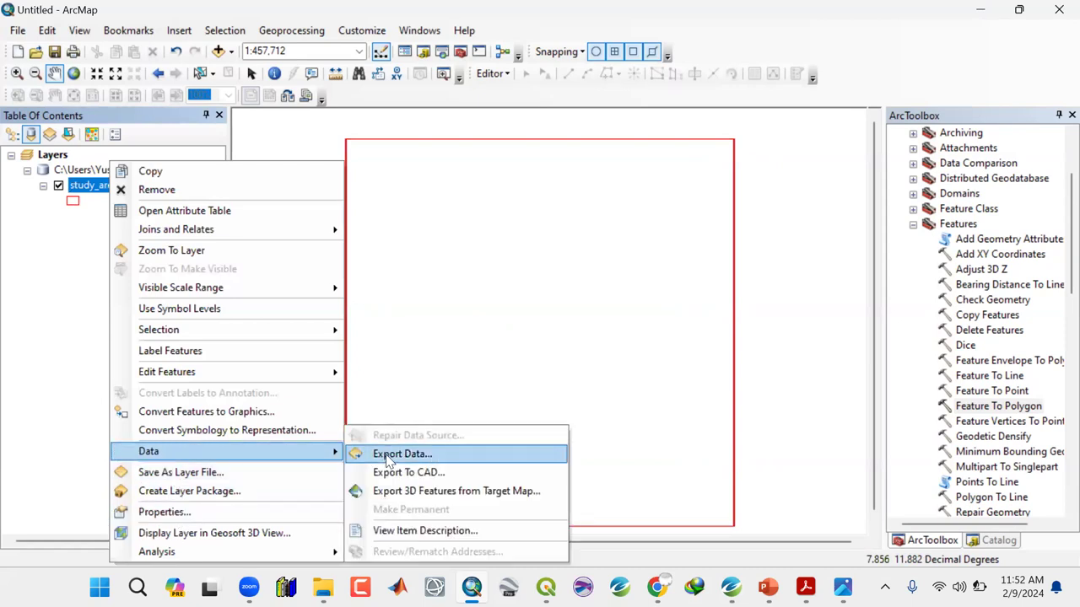
{"action": "left_click", "coordinate": [390, 453]}
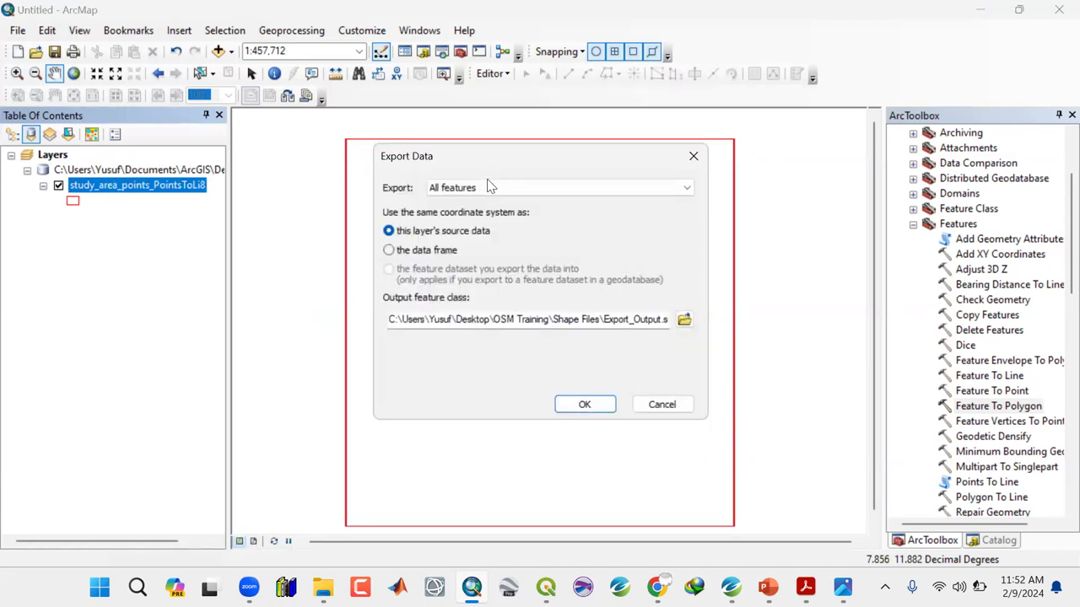
{"action": "left_click", "coordinate": [683, 320]}
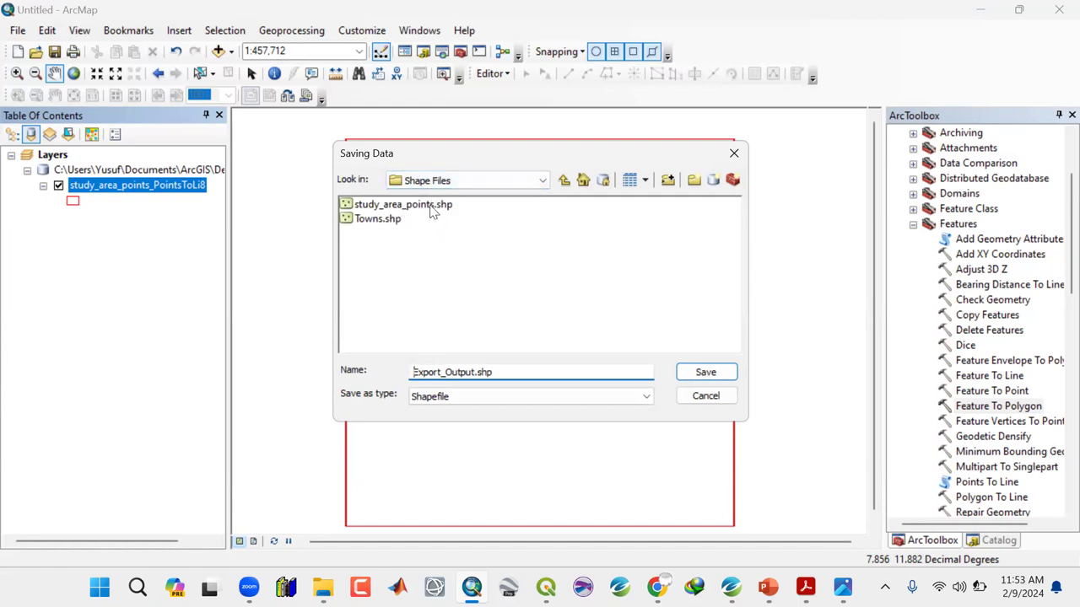
{"action": "left_click_drag", "start_coordinate": [507, 370], "coordinate": [349, 375]}
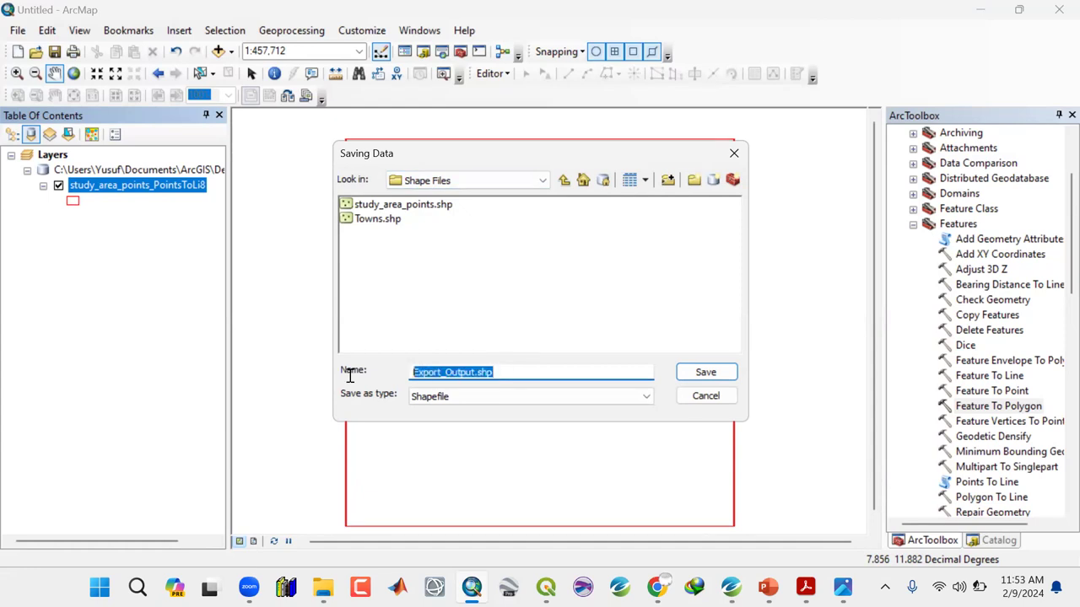
{"action": "type", "text": "study_area"}
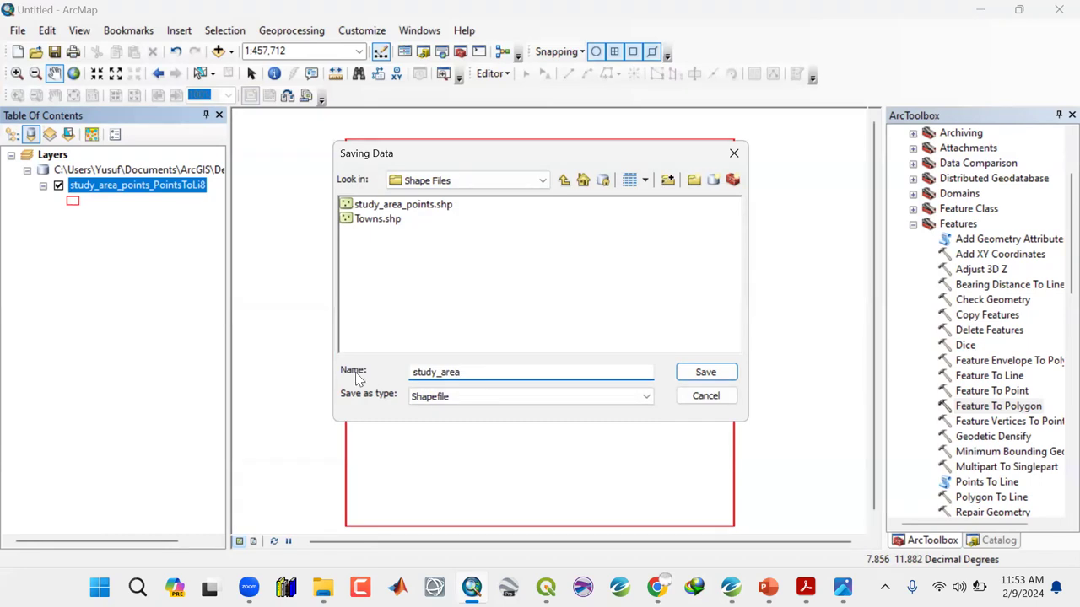
{"action": "left_click", "coordinate": [706, 373]}
{"action": "left_click", "coordinate": [584, 403]}
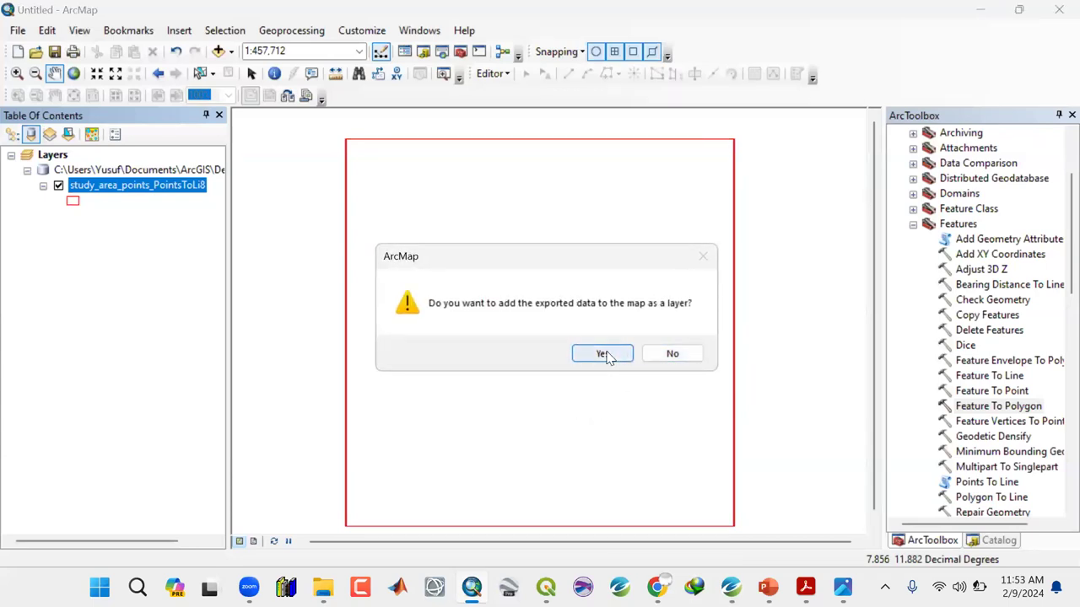
{"action": "left_click", "coordinate": [599, 354]}
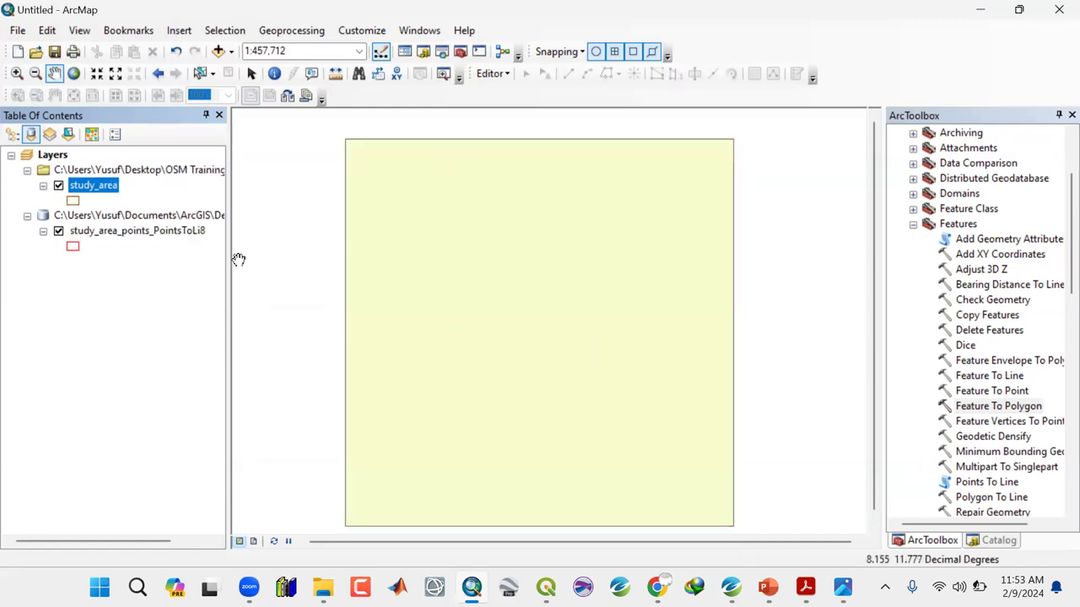
Remove the Default.gdb polygon layer from the map and give the study_area layer the Hollow symbol
{"action": "right_click", "coordinate": [111, 219]}
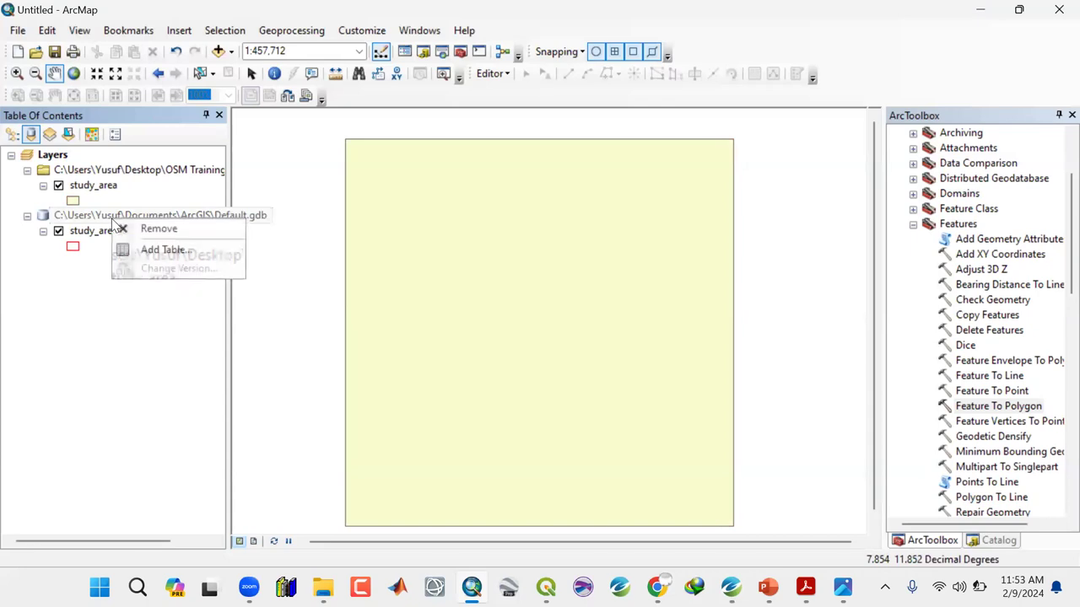
{"action": "left_click", "coordinate": [149, 233]}
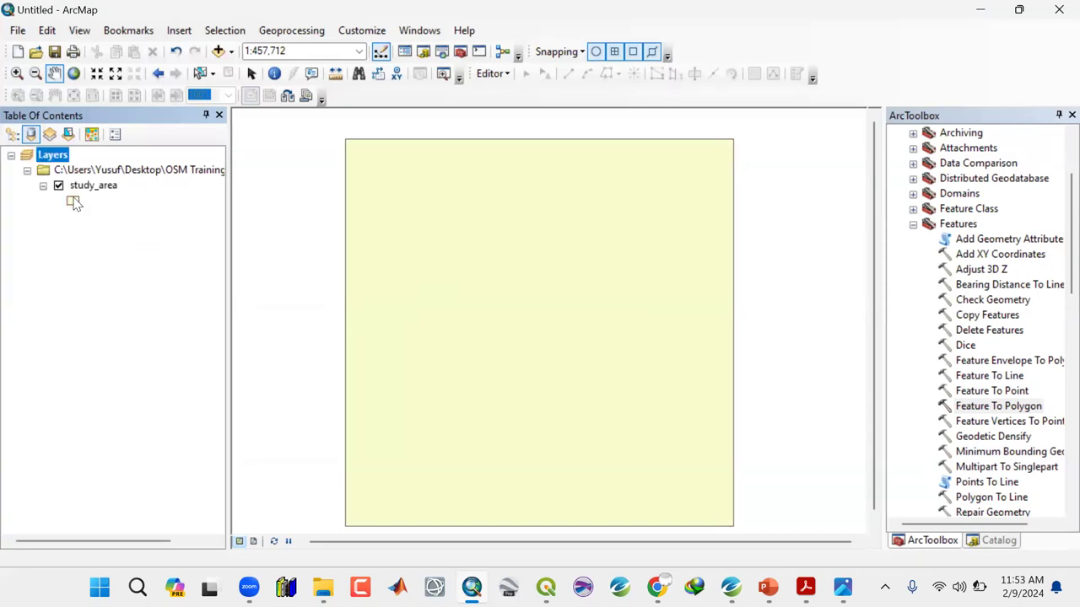
{"action": "left_click", "coordinate": [73, 202]}
{"action": "left_click", "coordinate": [304, 253]}
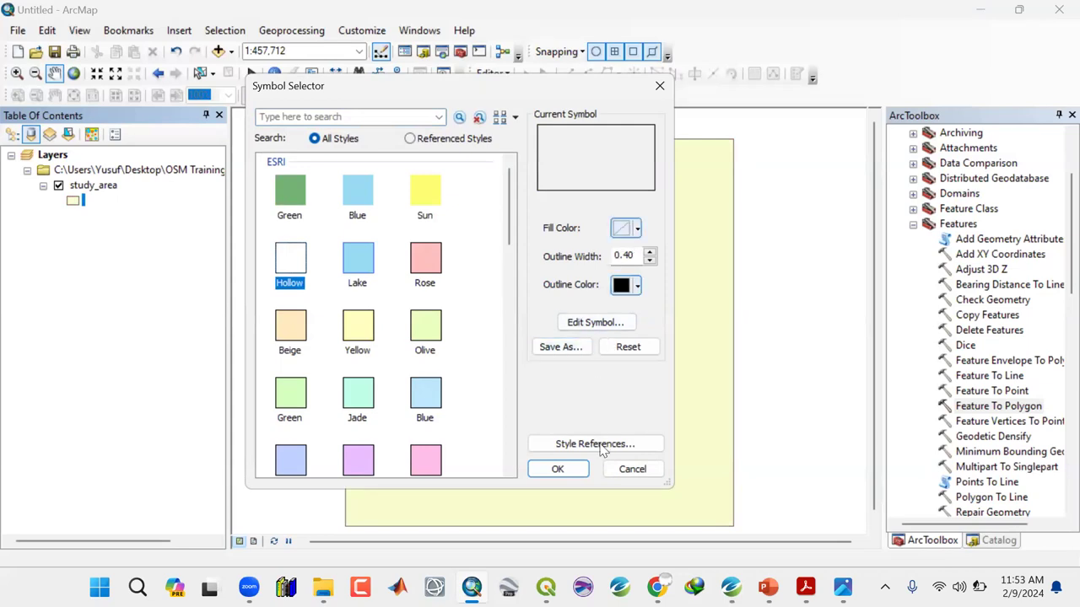
{"action": "left_click", "coordinate": [557, 469]}
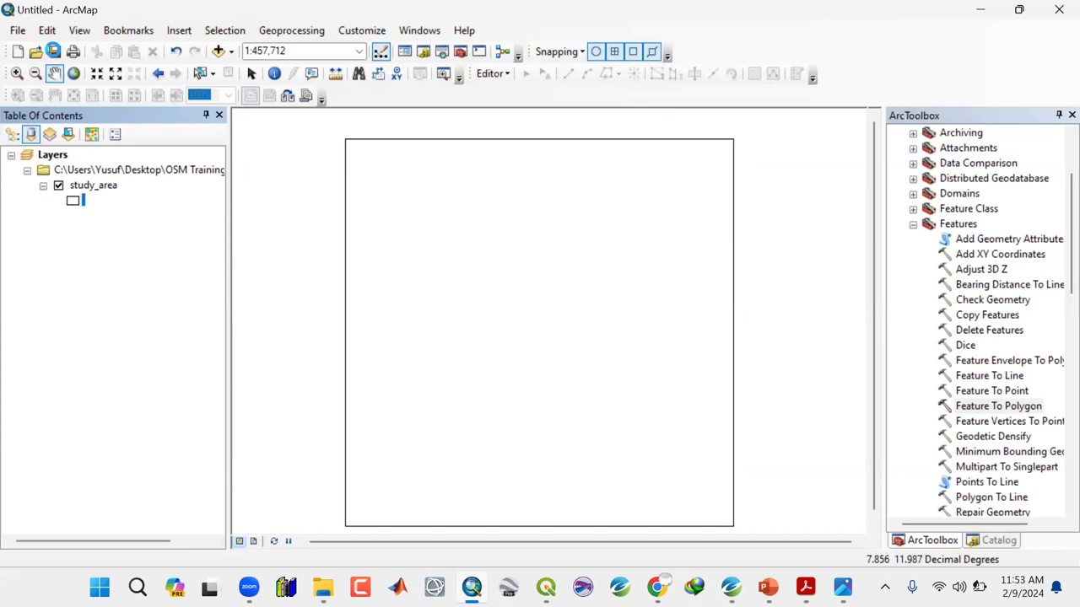
Close ArcMap without saving the untitled map document, and switch to Edge Detection.pdf in Adobe Acrobat
{"action": "key", "text": "ctrl+s"}
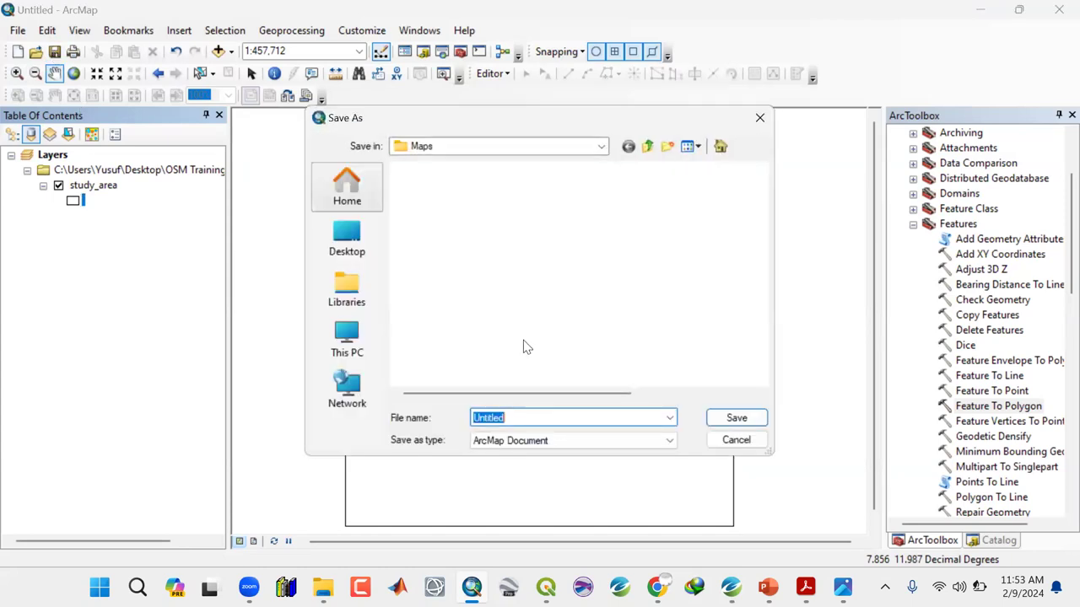
{"action": "left_click", "coordinate": [731, 443]}
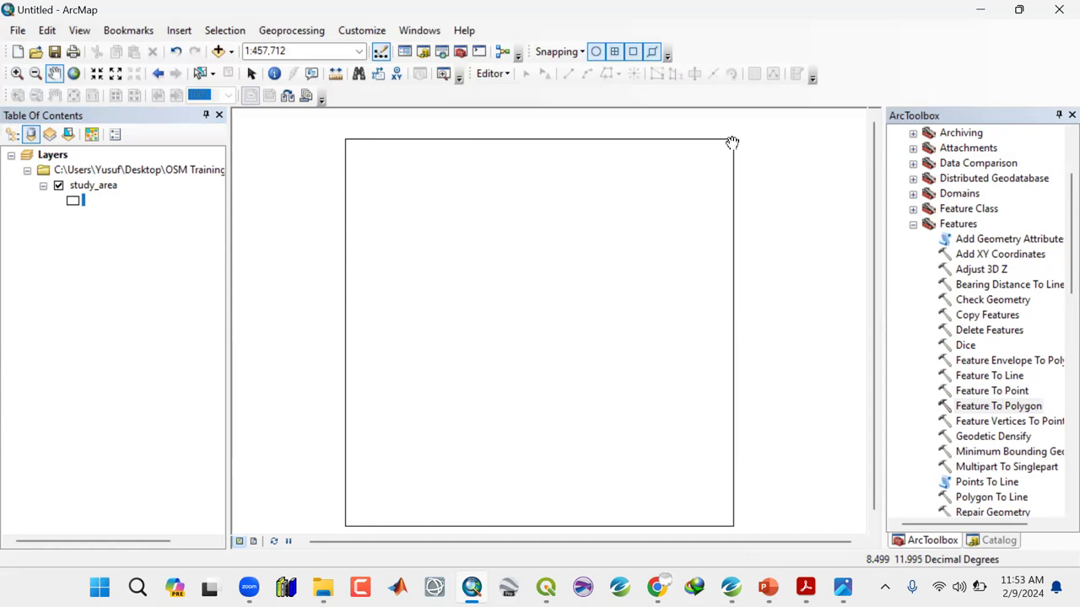
{"action": "left_click", "coordinate": [1060, 10]}
{"action": "left_click", "coordinate": [547, 328]}
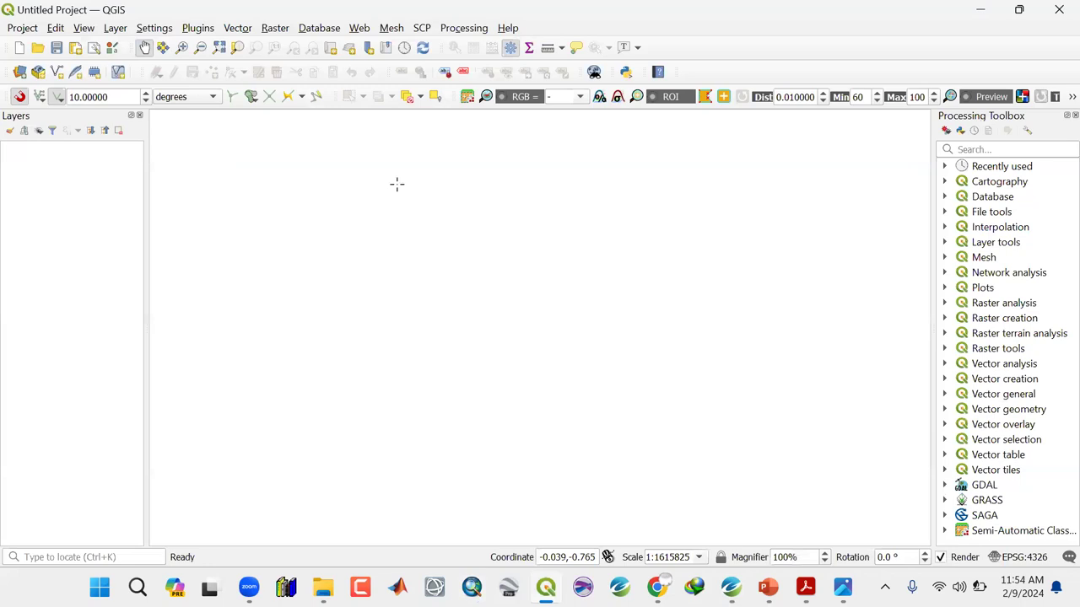
{"action": "key", "text": "alt+Tab"}
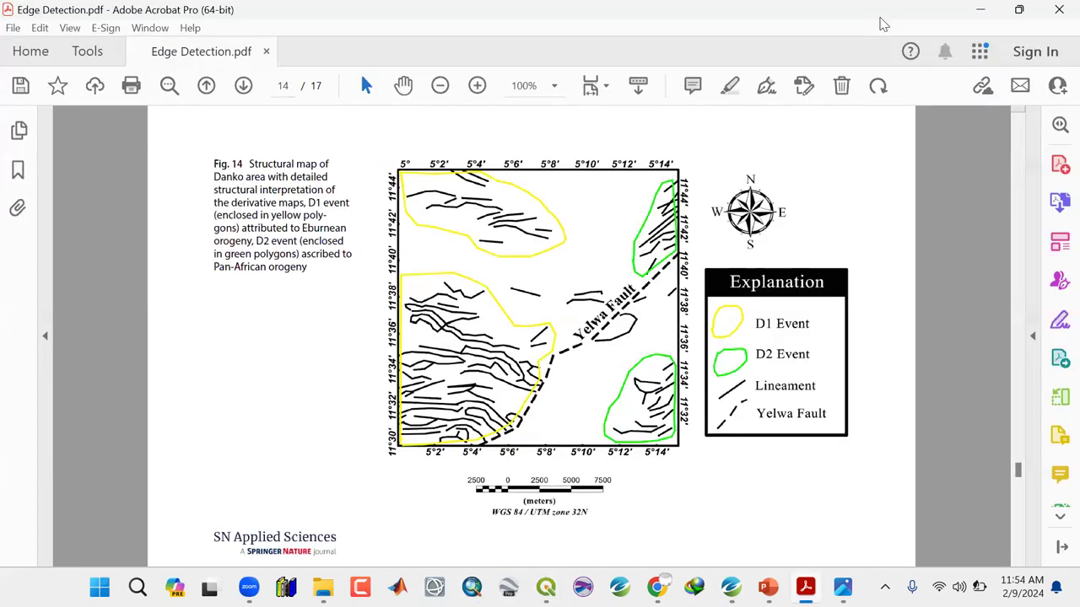
Switch to QGIS and open the dataset browser for adding a raster file as a layer
{"action": "left_click", "coordinate": [976, 11]}
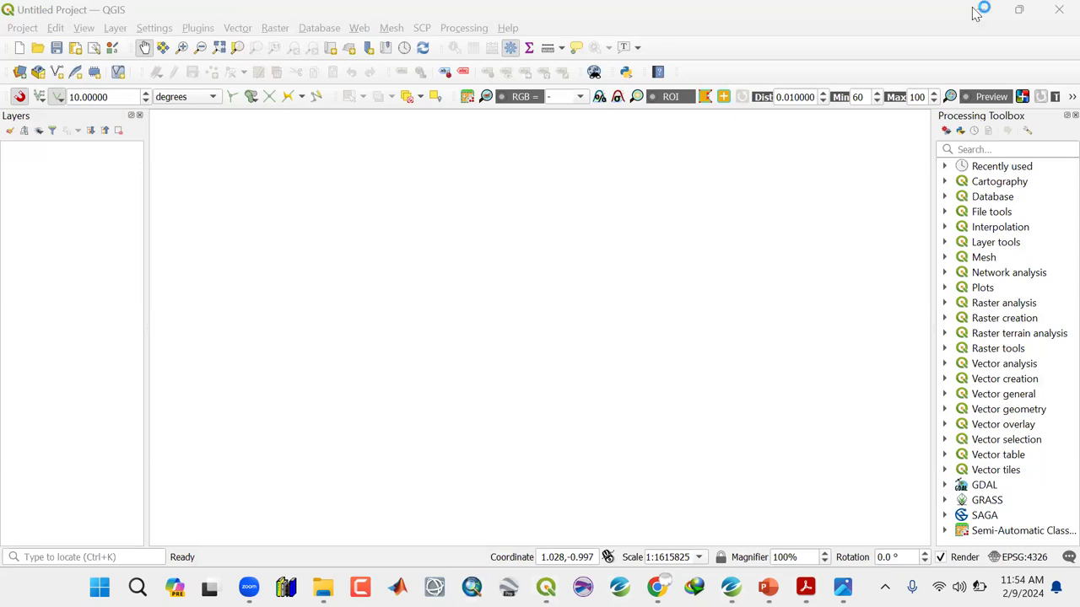
{"action": "left_click_drag", "start_coordinate": [253, 163], "coordinate": [169, 118]}
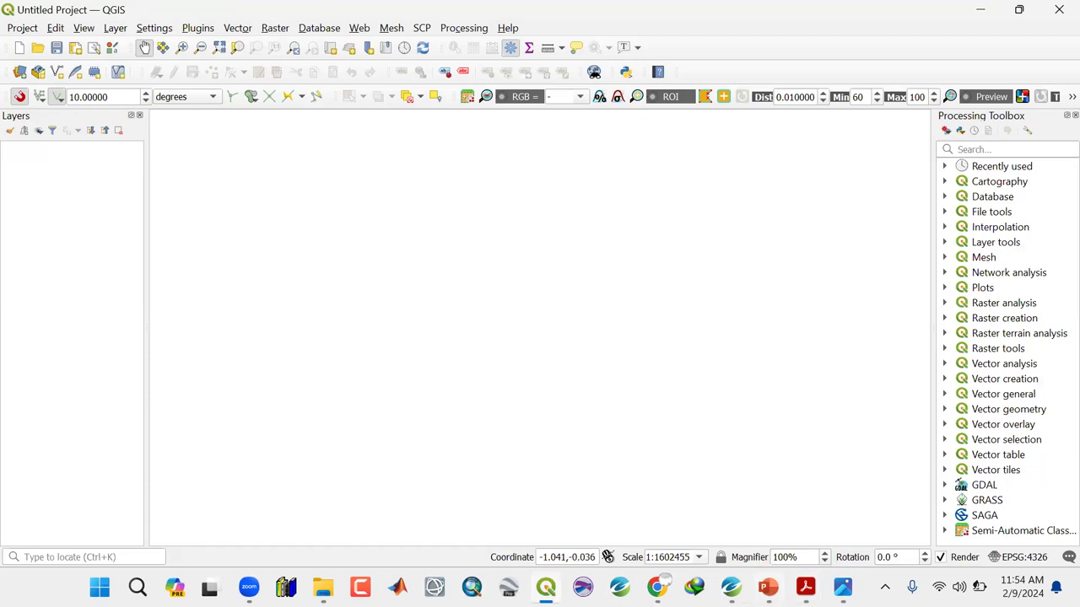
{"action": "left_click", "coordinate": [115, 28]}
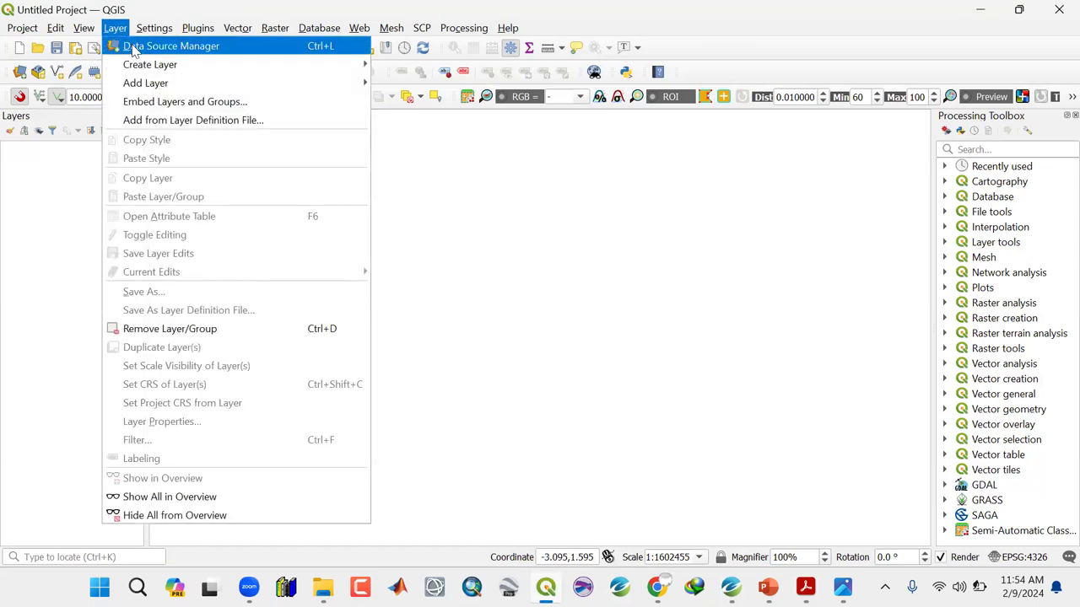
{"action": "left_click", "coordinate": [133, 47]}
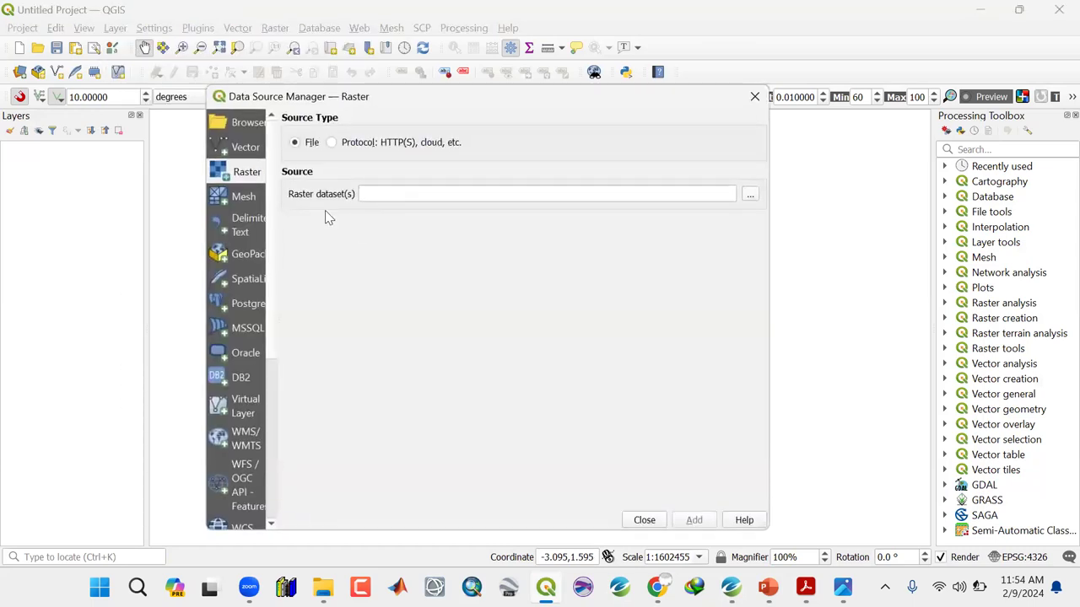
{"action": "left_click", "coordinate": [243, 152]}
{"action": "left_click", "coordinate": [243, 173]}
{"action": "left_click", "coordinate": [754, 196]}
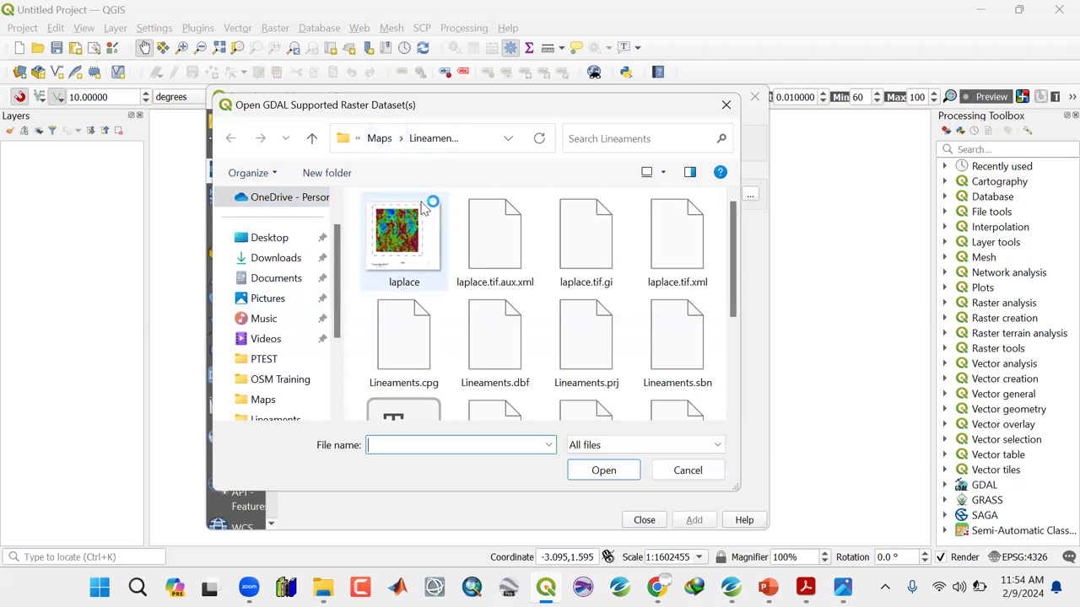
Browse to the Maps folder inside OSM Training on the Desktop for the raster dataset
{"action": "scroll", "coordinate": [437, 268], "scroll_direction": "down", "scroll_amount": 2}
{"action": "scroll", "coordinate": [437, 268], "scroll_direction": "up", "scroll_amount": 2}
{"action": "left_click", "coordinate": [269, 238]}
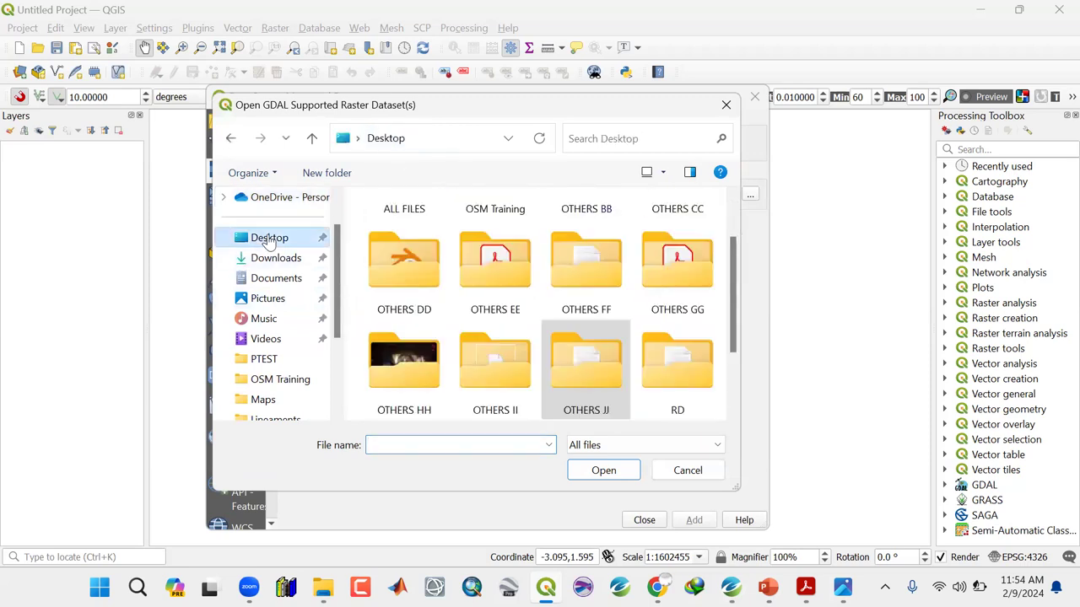
{"action": "scroll", "coordinate": [558, 312], "scroll_direction": "up", "scroll_amount": 1}
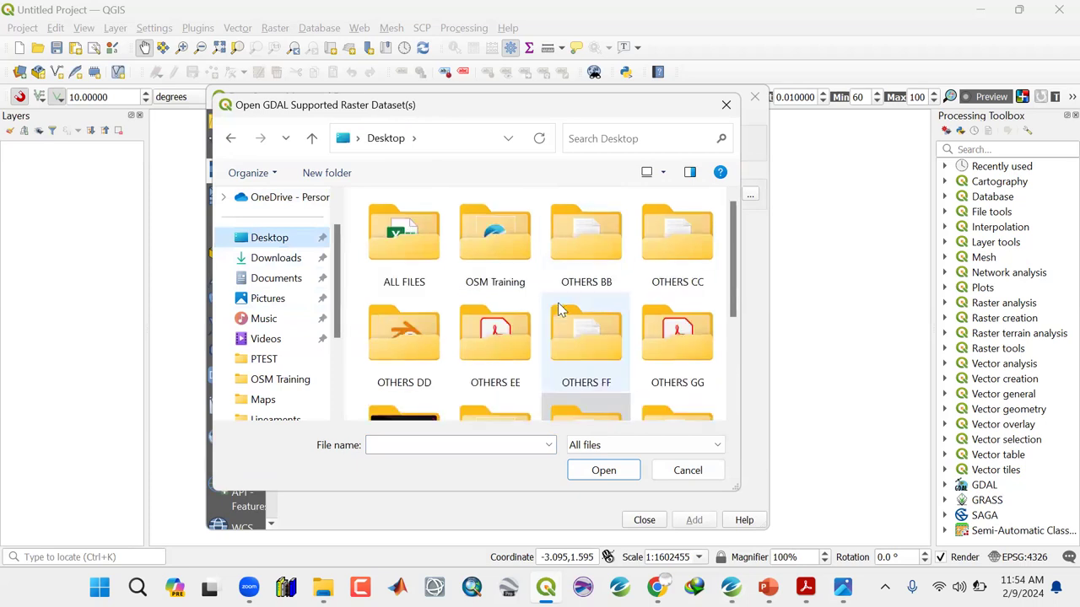
{"action": "double_click", "coordinate": [509, 270]}
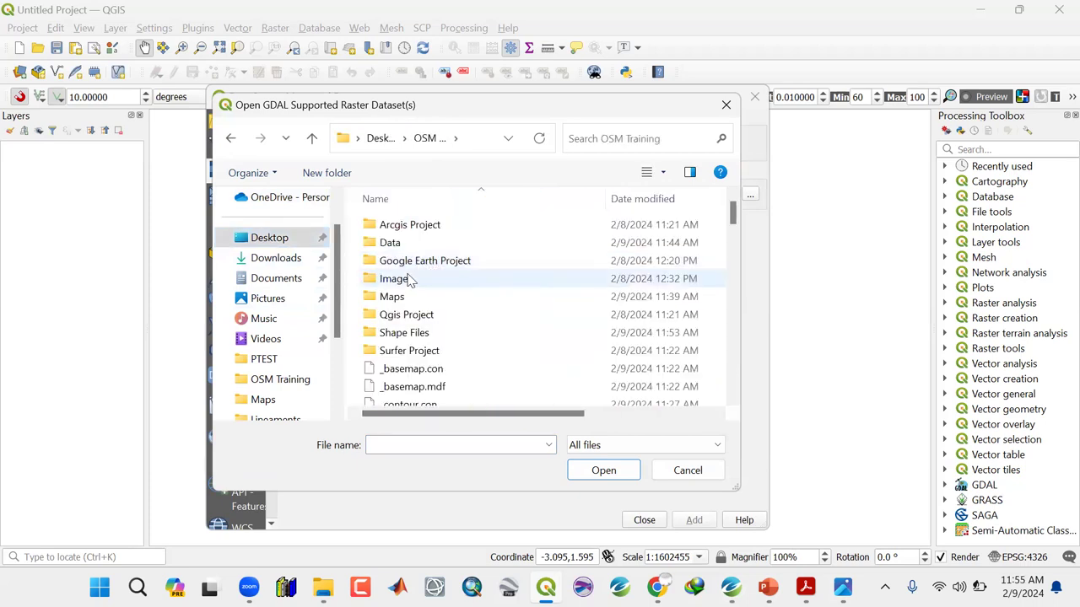
{"action": "left_click", "coordinate": [396, 299]}
{"action": "double_click", "coordinate": [396, 300]}
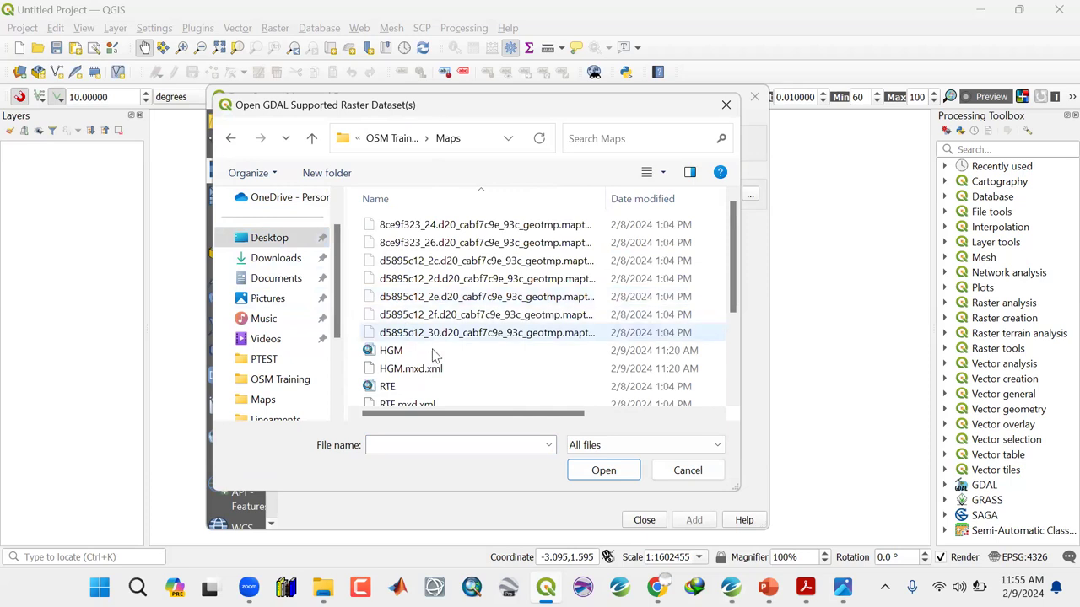
{"action": "scroll", "coordinate": [432, 353], "scroll_direction": "down", "scroll_amount": 3}
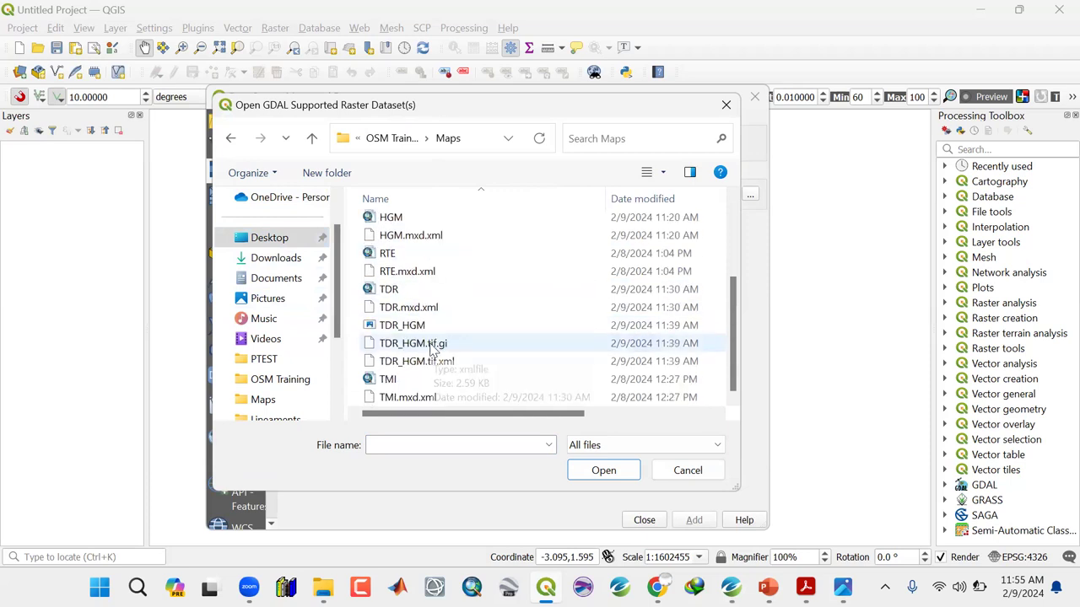
Restrict the file list to GeoTIFF and add the TDR_HGM raster to the project
{"action": "left_click", "coordinate": [609, 450]}
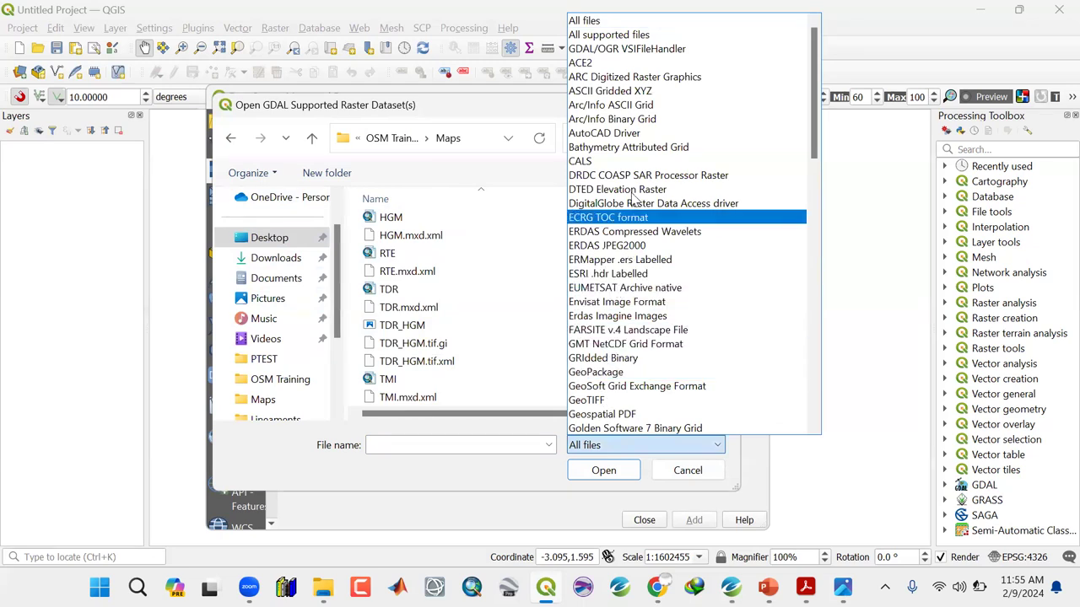
{"action": "left_click", "coordinate": [586, 401]}
{"action": "left_click", "coordinate": [407, 226]}
{"action": "left_click", "coordinate": [598, 474]}
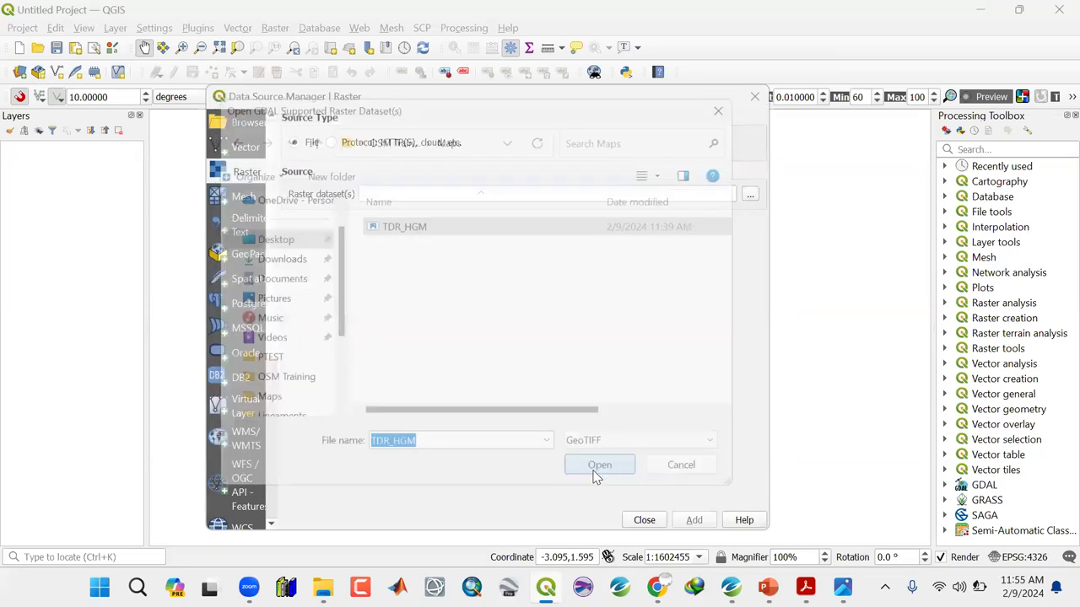
{"action": "left_click", "coordinate": [693, 520]}
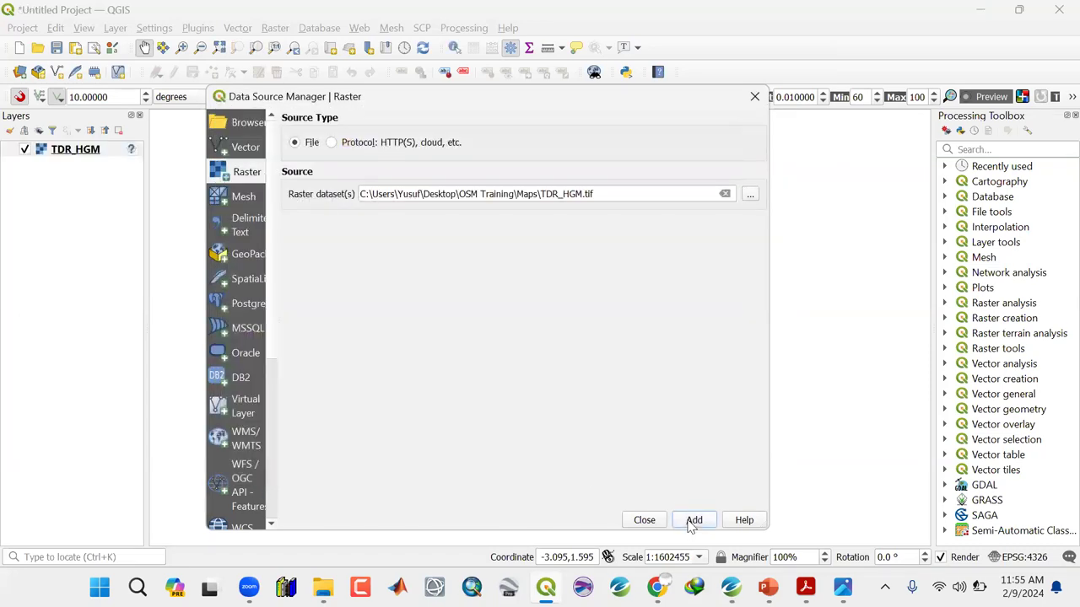
{"action": "left_click", "coordinate": [645, 520]}
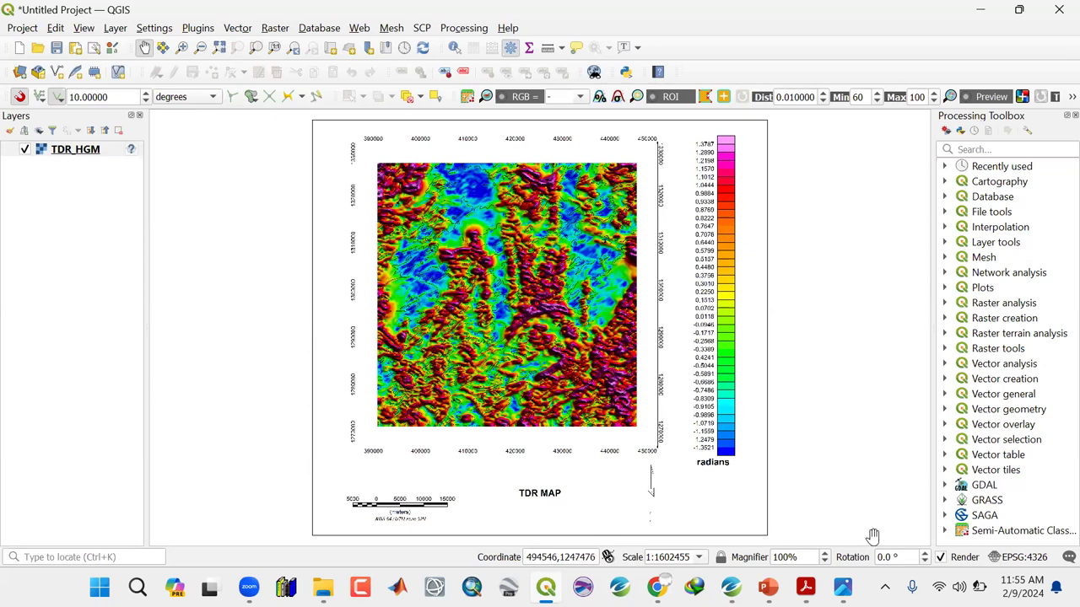
Assign the WGS 84 (EPSG:4326) coordinate reference system to the TDR_HGM layer
{"action": "left_click", "coordinate": [131, 150]}
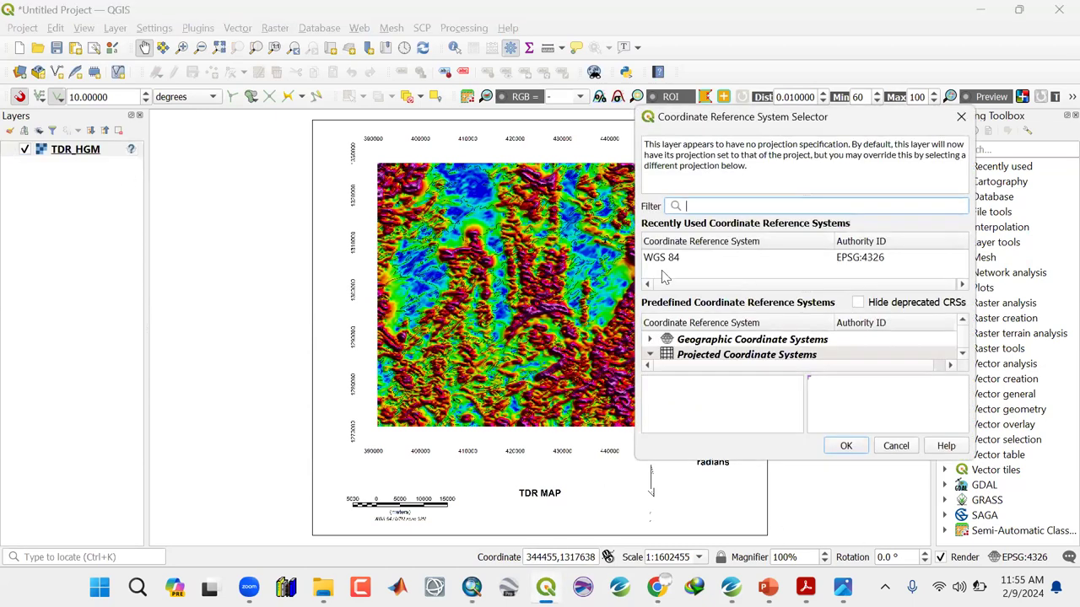
{"action": "left_click", "coordinate": [664, 262]}
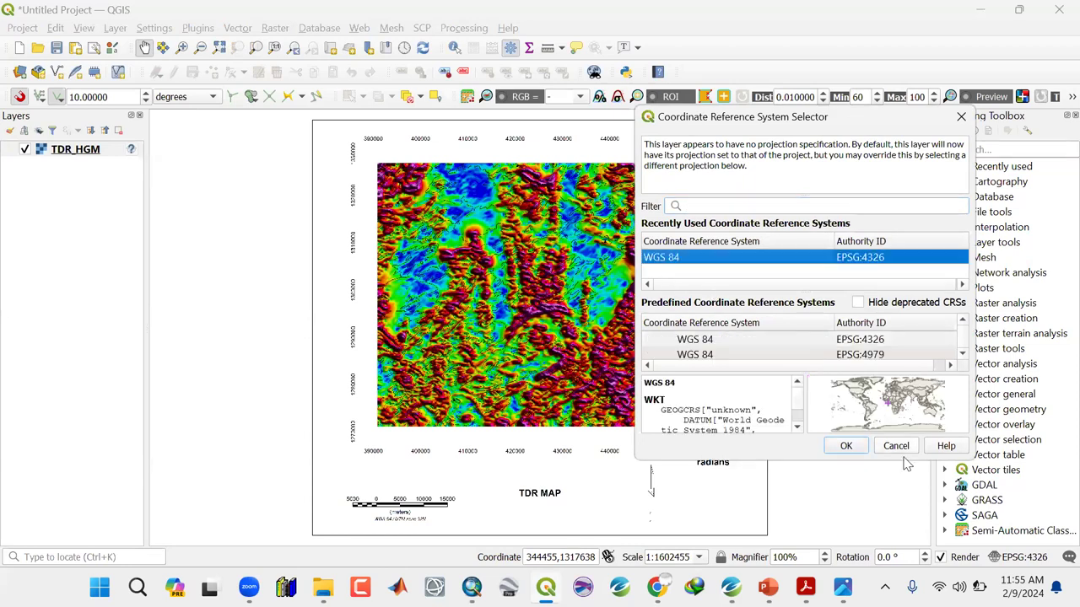
{"action": "left_click", "coordinate": [847, 446]}
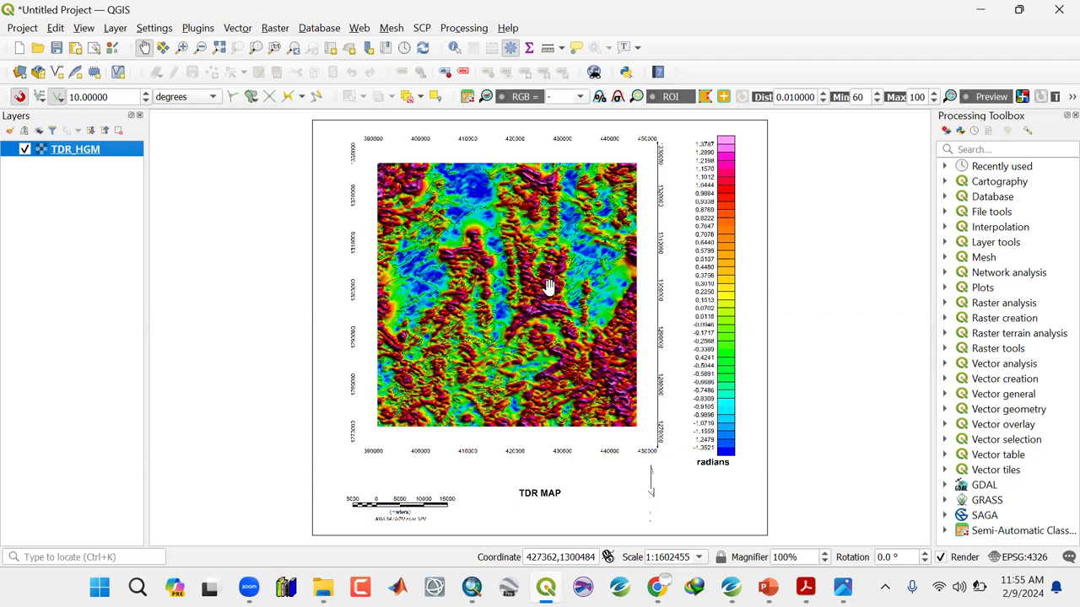
Examine the contour lines over the TDR_HGM raster up close in several areas, and return to the layer's full extent
{"action": "scroll", "coordinate": [548, 286], "scroll_direction": "up", "scroll_amount": 10}
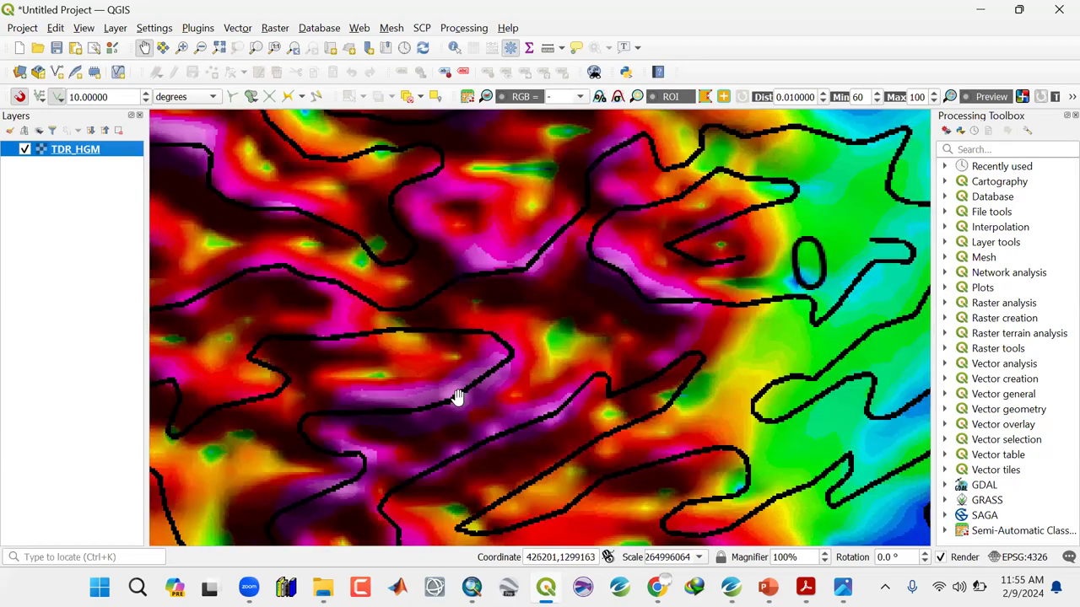
{"action": "left_click_drag", "start_coordinate": [395, 416], "coordinate": [460, 405]}
{"action": "left_click_drag", "start_coordinate": [573, 257], "coordinate": [350, 138]}
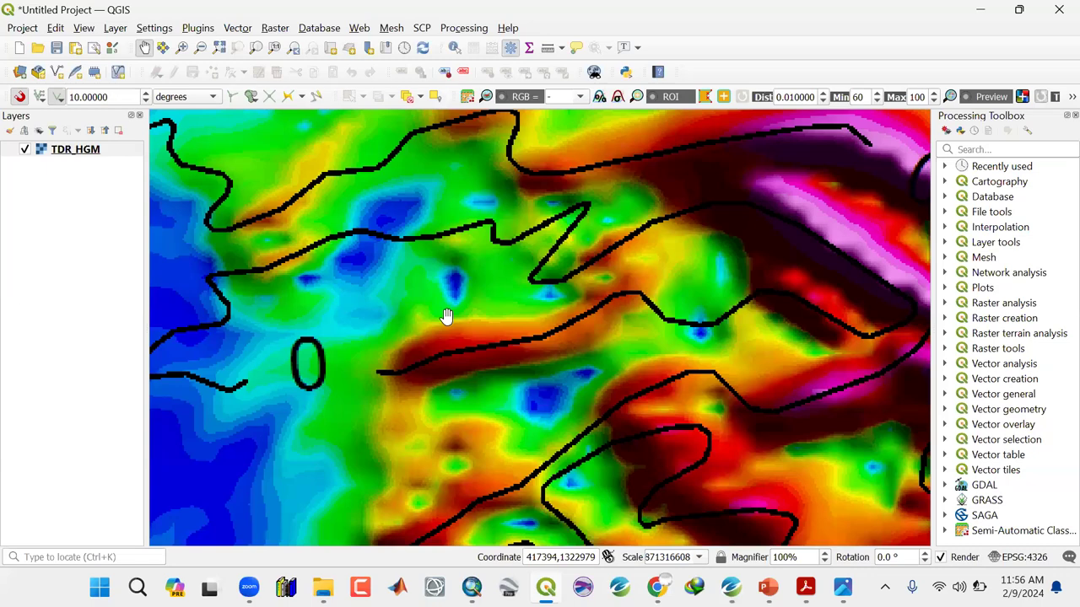
{"action": "scroll", "coordinate": [446, 316], "scroll_direction": "down", "scroll_amount": 1}
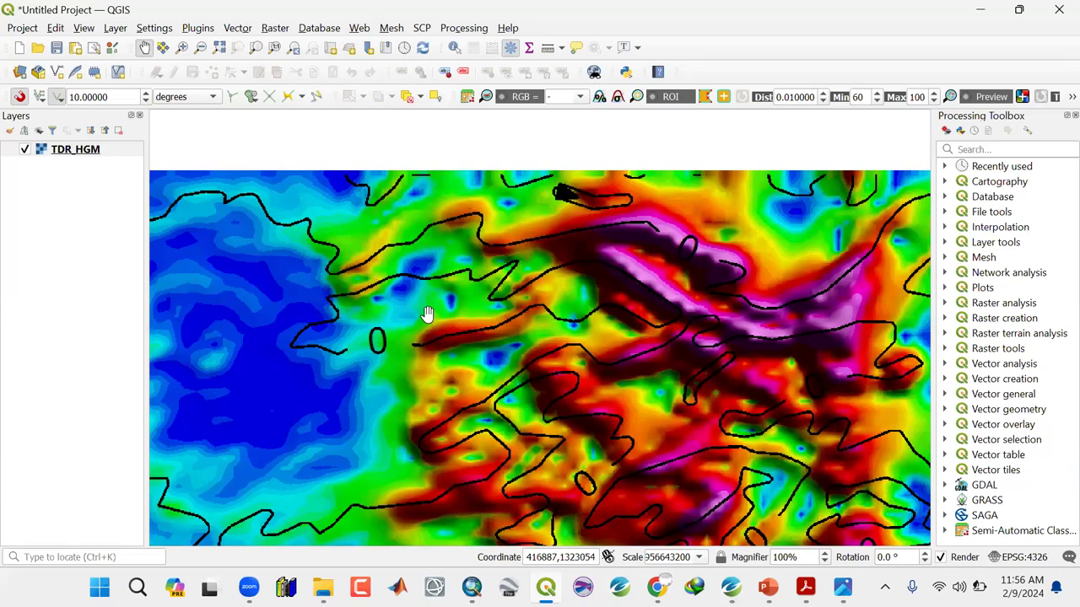
{"action": "scroll", "coordinate": [428, 314], "scroll_direction": "down", "scroll_amount": 3}
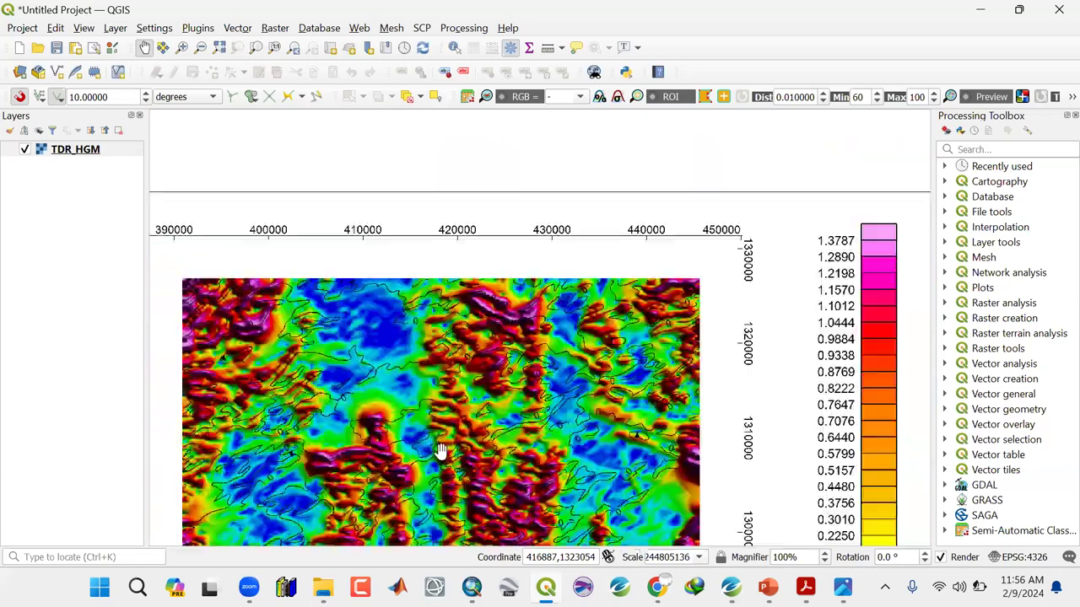
{"action": "left_click_drag", "start_coordinate": [436, 305], "coordinate": [428, 172]}
{"action": "scroll", "coordinate": [435, 308], "scroll_direction": "up", "scroll_amount": 2}
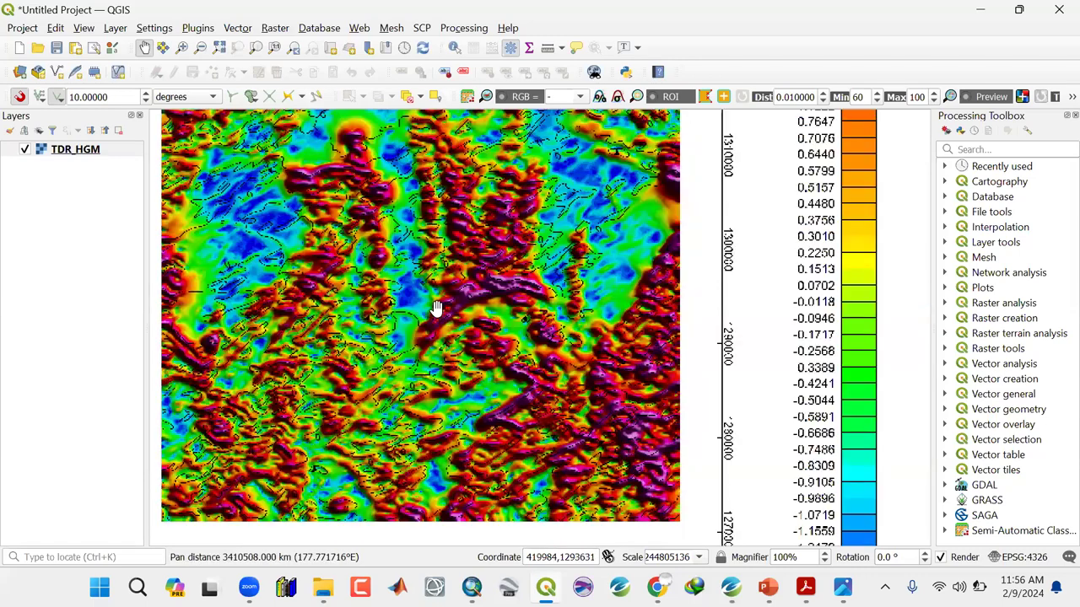
{"action": "scroll", "coordinate": [514, 345], "scroll_direction": "up", "scroll_amount": 2}
{"action": "left_click_drag", "start_coordinate": [513, 345], "coordinate": [511, 387]}
{"action": "left_click_drag", "start_coordinate": [494, 338], "coordinate": [511, 374]}
{"action": "scroll", "coordinate": [506, 358], "scroll_direction": "up", "scroll_amount": 2}
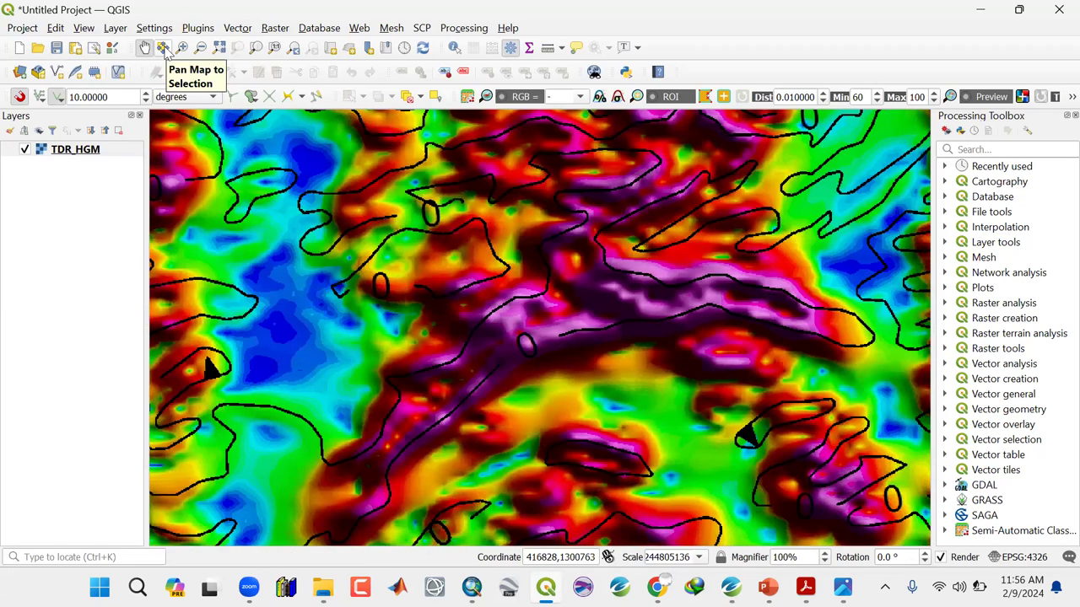
{"action": "left_click", "coordinate": [93, 152]}
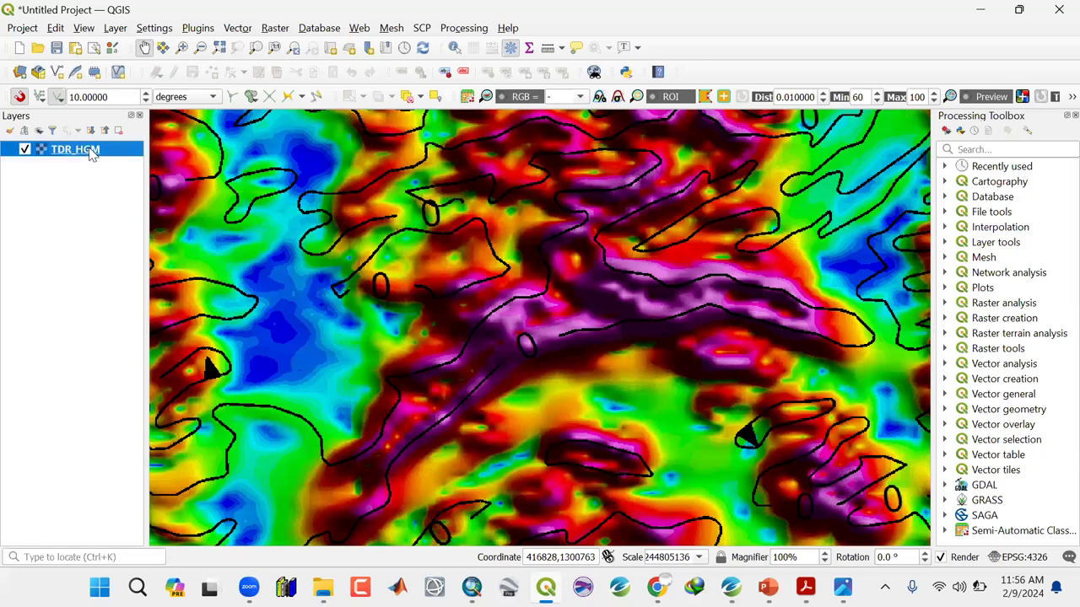
{"action": "right_click", "coordinate": [92, 152]}
{"action": "left_click", "coordinate": [110, 158]}
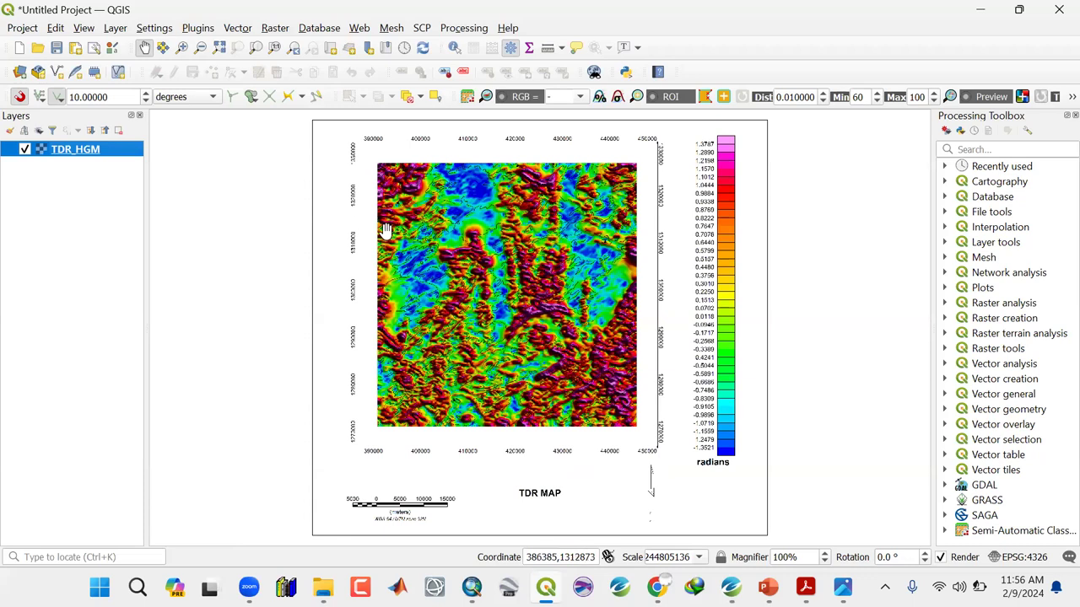
Start adding a vector layer and browse to the Shape Files folder inside OSM Training
{"action": "left_click", "coordinate": [114, 28]}
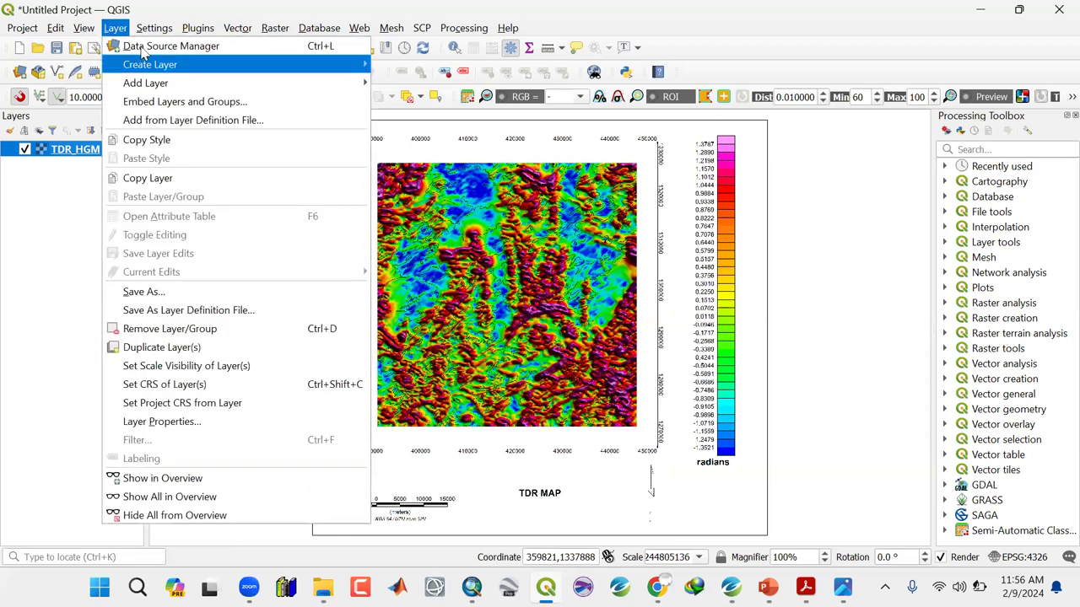
{"action": "left_click", "coordinate": [143, 51]}
{"action": "left_click", "coordinate": [253, 151]}
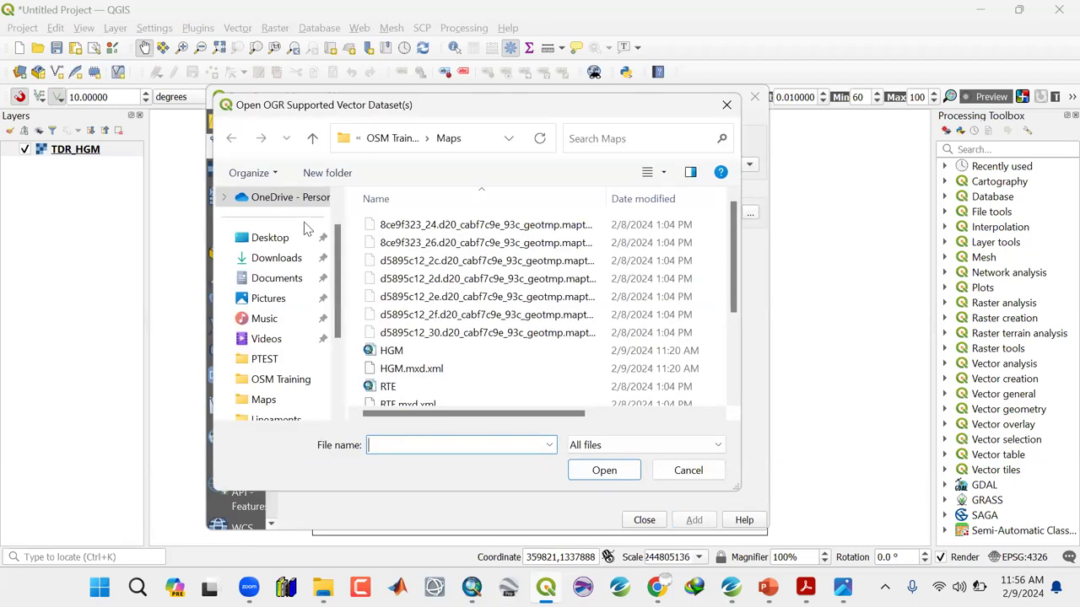
{"action": "left_click", "coordinate": [314, 141]}
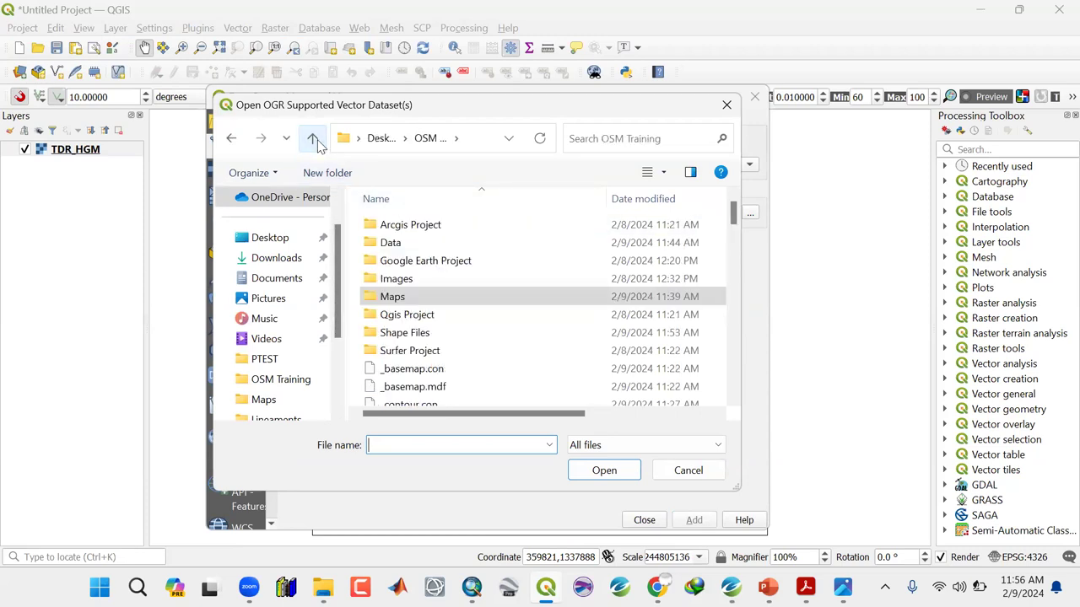
{"action": "double_click", "coordinate": [413, 334]}
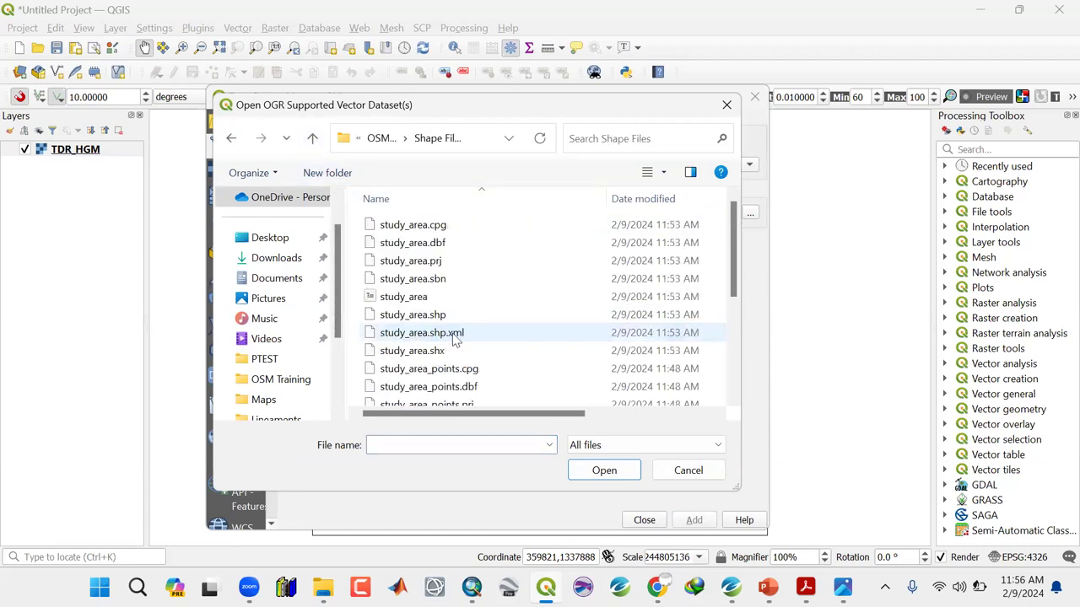
Restrict the file list to ESRI Shapefiles and add study_area.shp to the project
{"action": "left_click", "coordinate": [638, 445]}
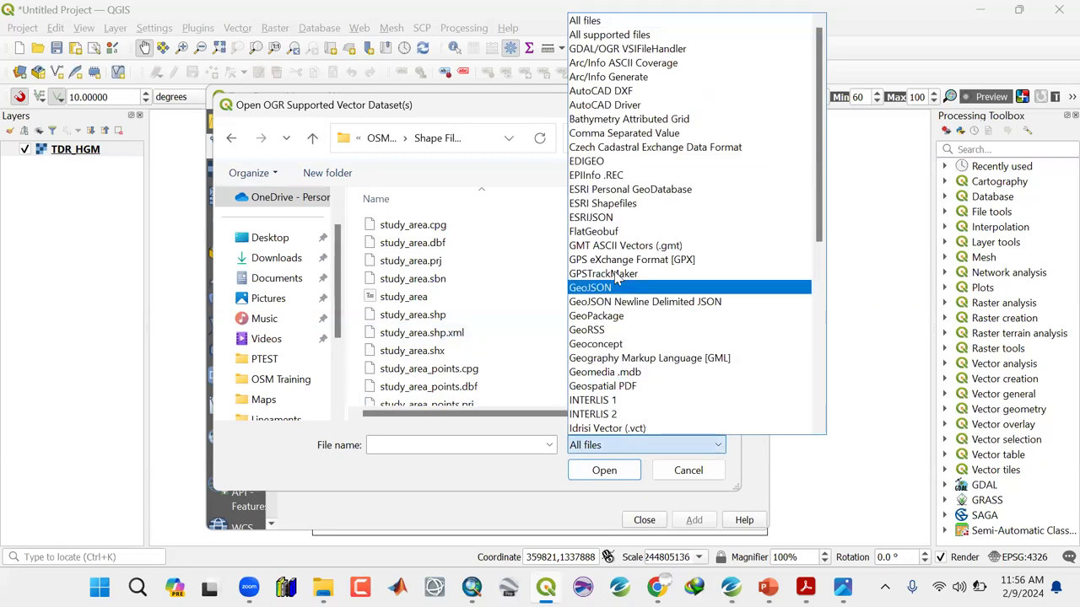
{"action": "left_click", "coordinate": [615, 205]}
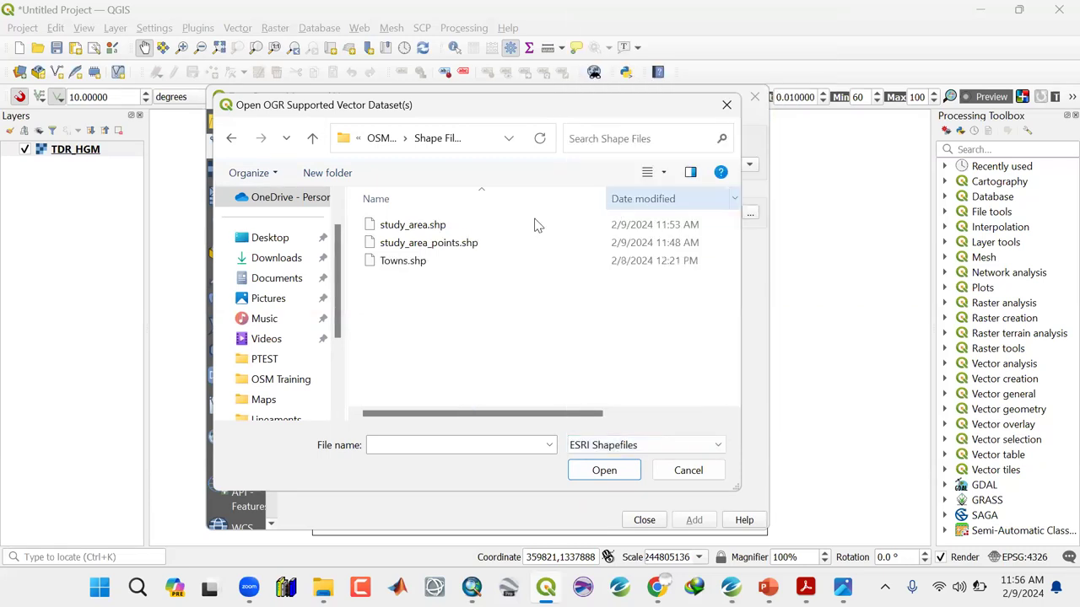
{"action": "left_click", "coordinate": [413, 227]}
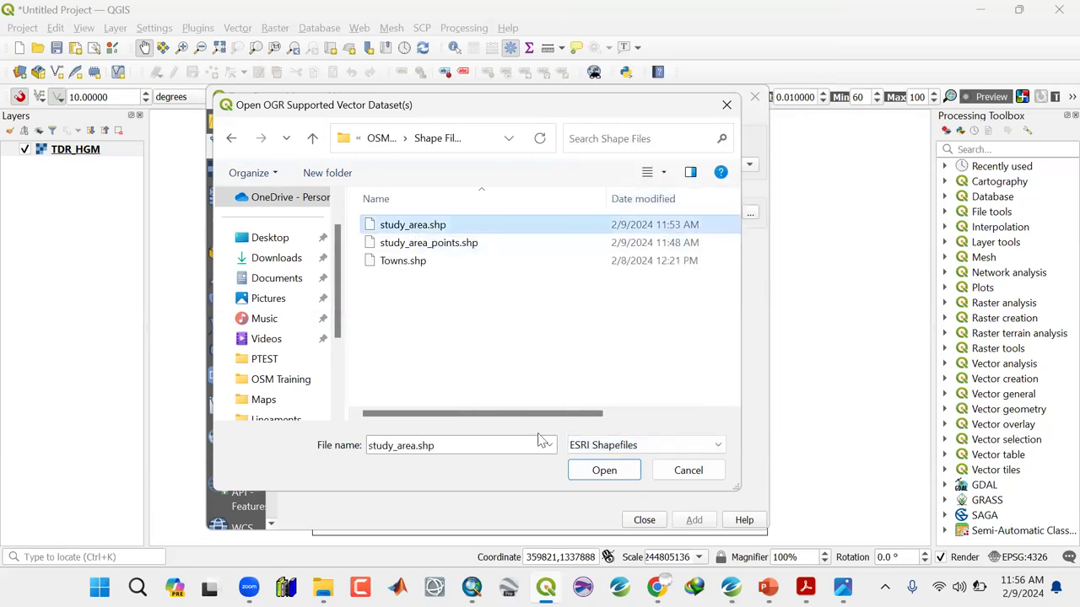
{"action": "left_click", "coordinate": [604, 470]}
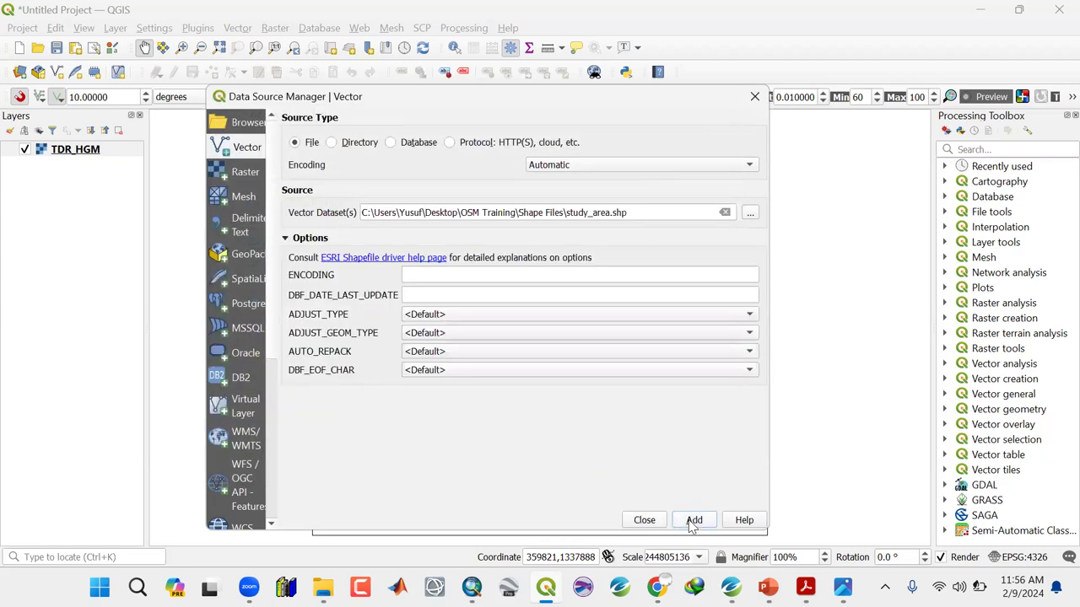
{"action": "left_click", "coordinate": [694, 520]}
{"action": "left_click", "coordinate": [644, 520]}
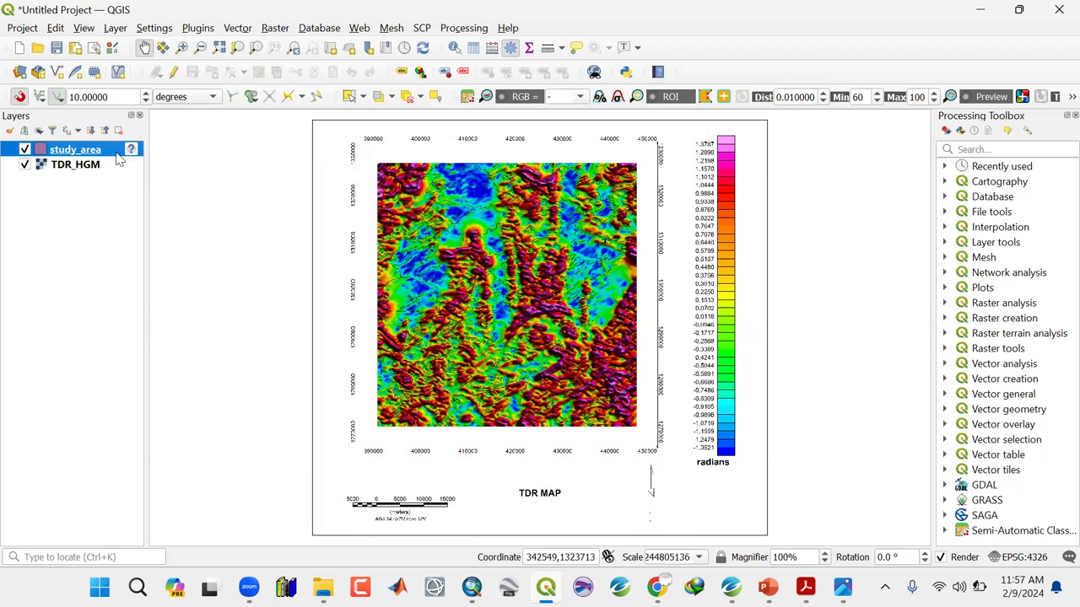
Check study_area's display with the TDR_HGM raster hidden and shown, and assign WGS 84 (EPSG:4326) to the study_area layer
{"action": "left_click", "coordinate": [25, 165]}
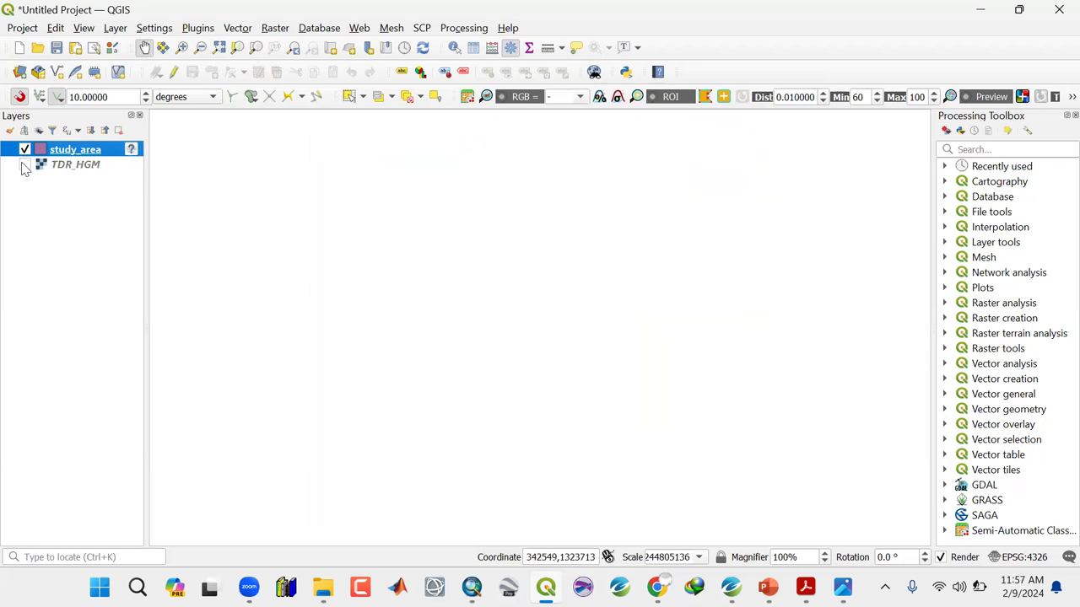
{"action": "left_click", "coordinate": [24, 150]}
{"action": "left_click", "coordinate": [25, 164]}
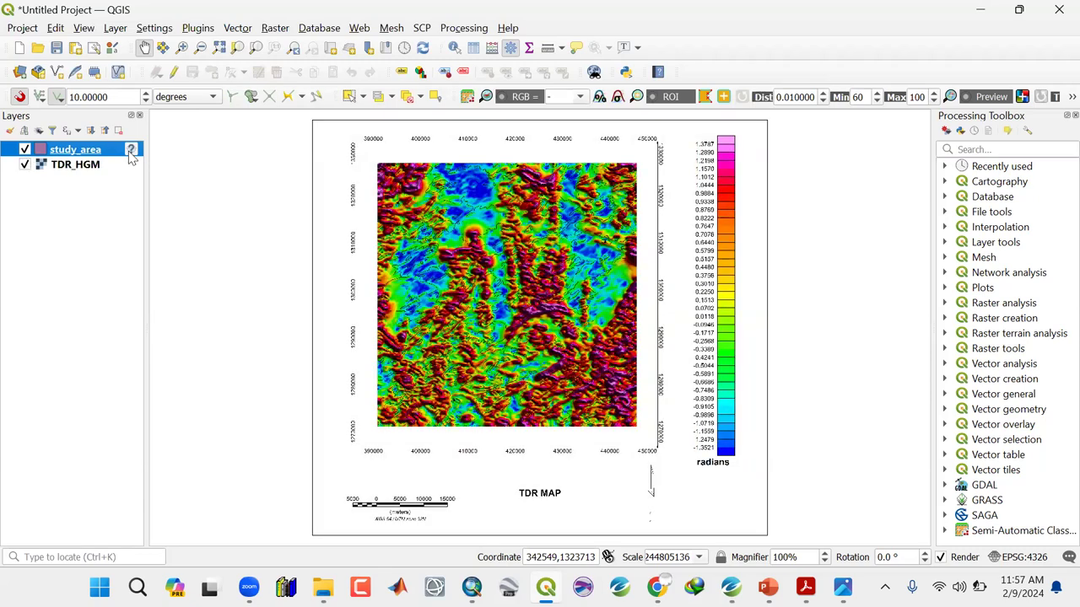
{"action": "left_click", "coordinate": [131, 150]}
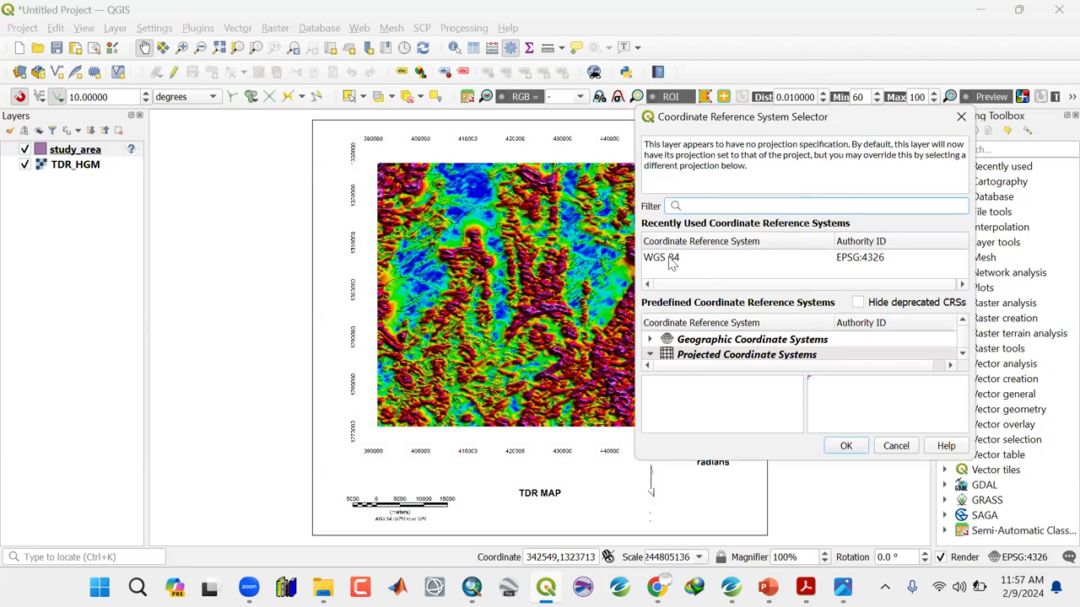
{"action": "left_click", "coordinate": [664, 258]}
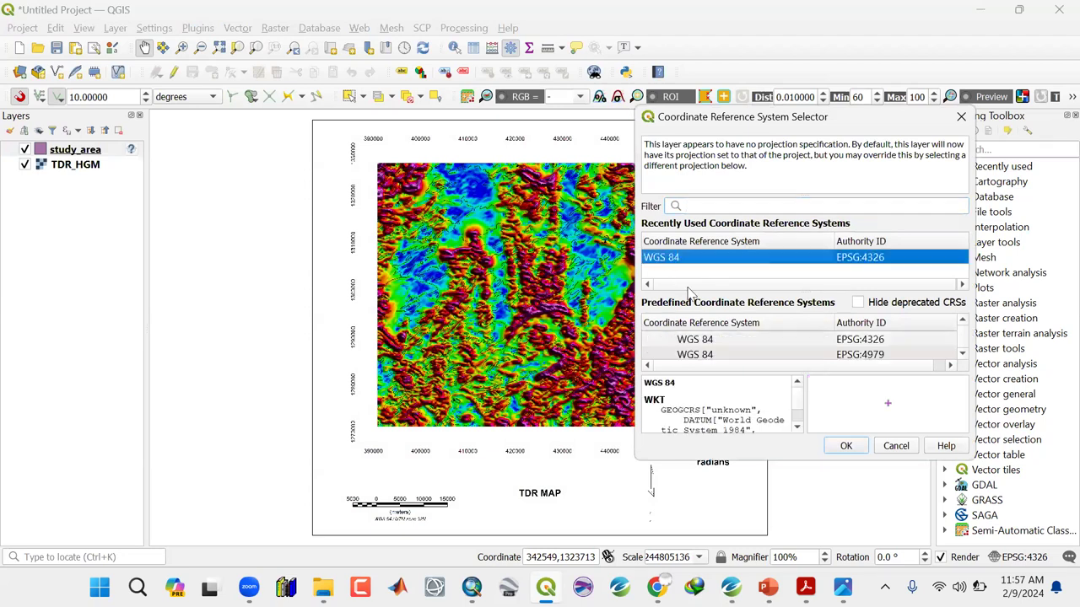
{"action": "left_click", "coordinate": [839, 442]}
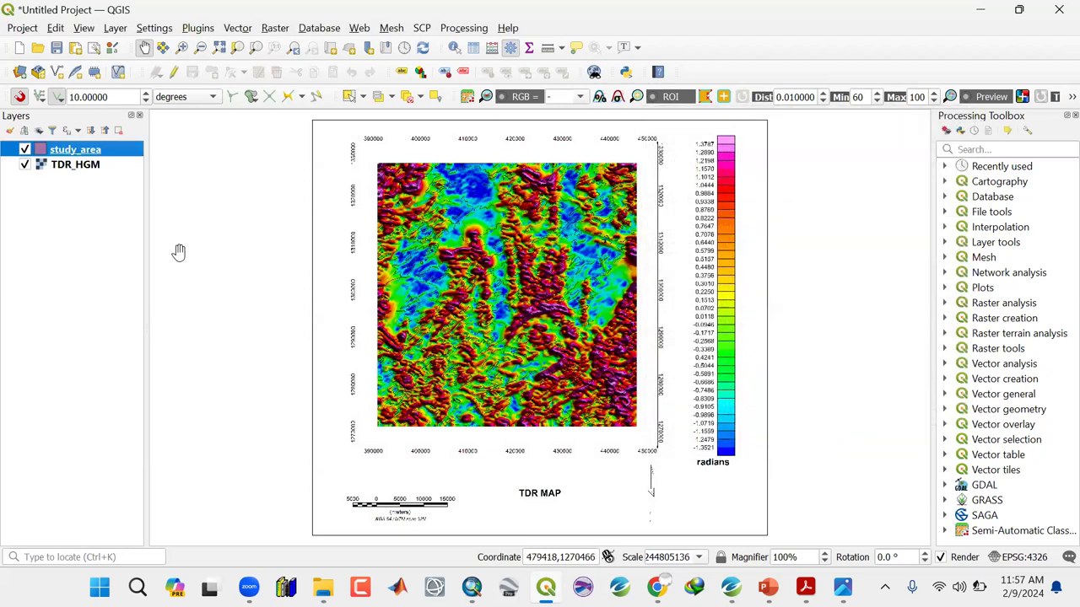
Recheck the map with the TDR_HGM raster hidden and shown, and remove the study_area layer from the project
{"action": "left_click", "coordinate": [25, 165]}
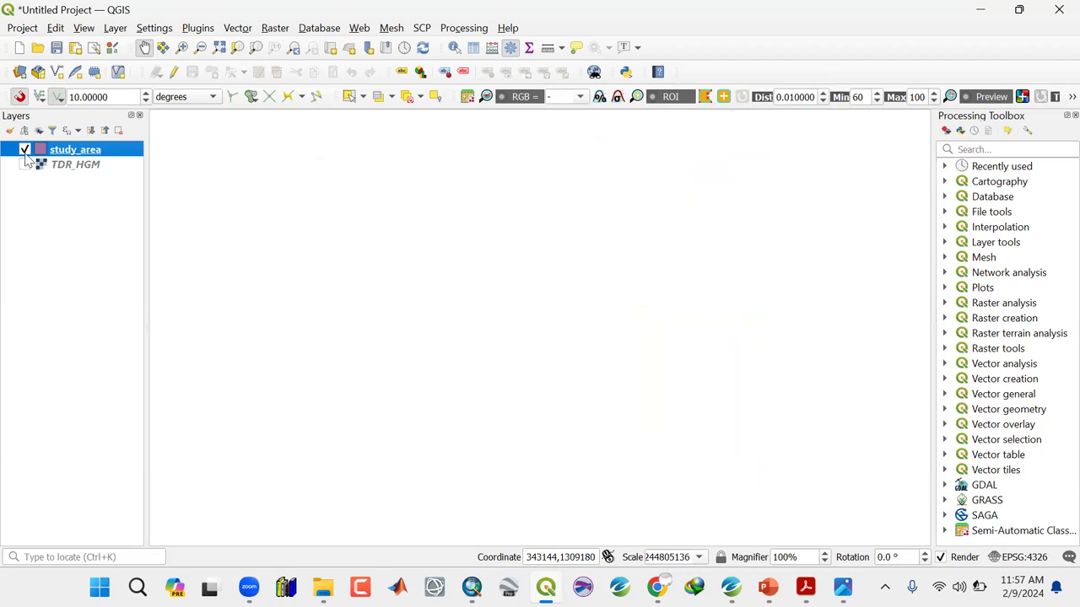
{"action": "left_click", "coordinate": [25, 164]}
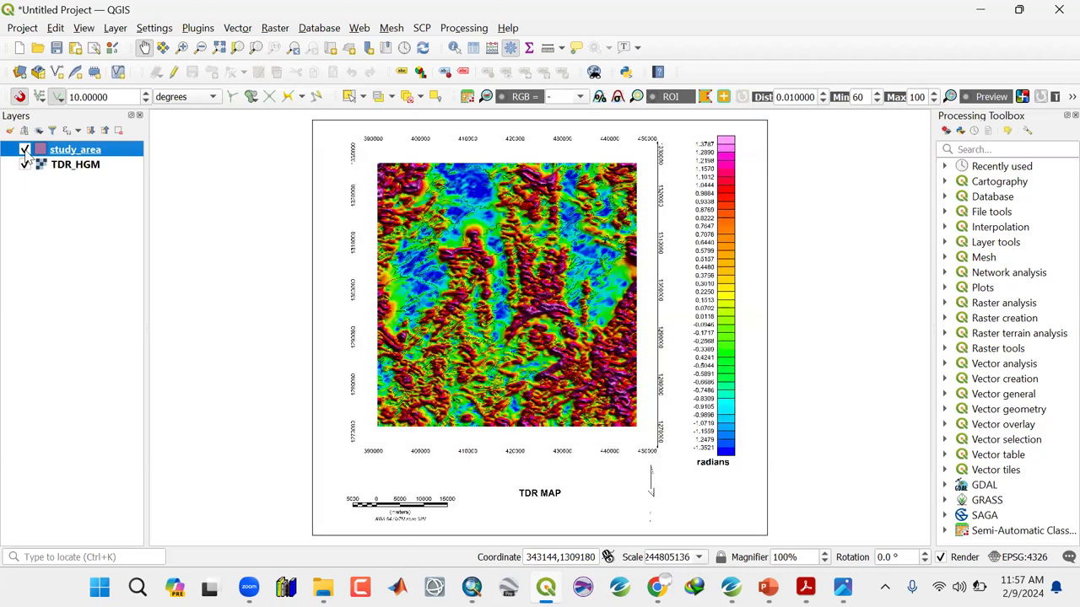
{"action": "right_click", "coordinate": [65, 149]}
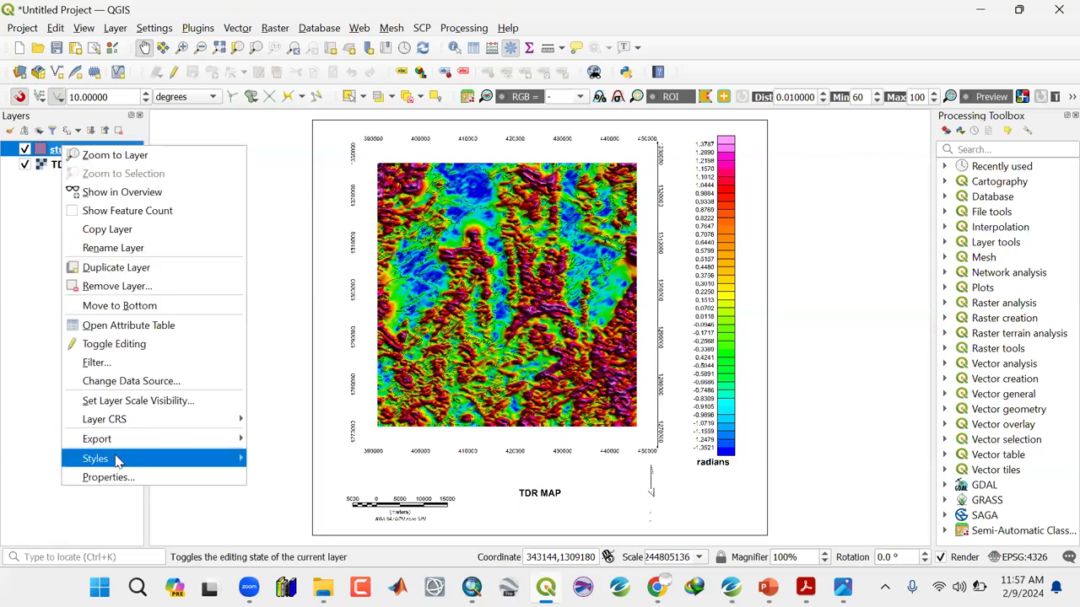
{"action": "left_click", "coordinate": [126, 286]}
{"action": "left_click", "coordinate": [544, 315]}
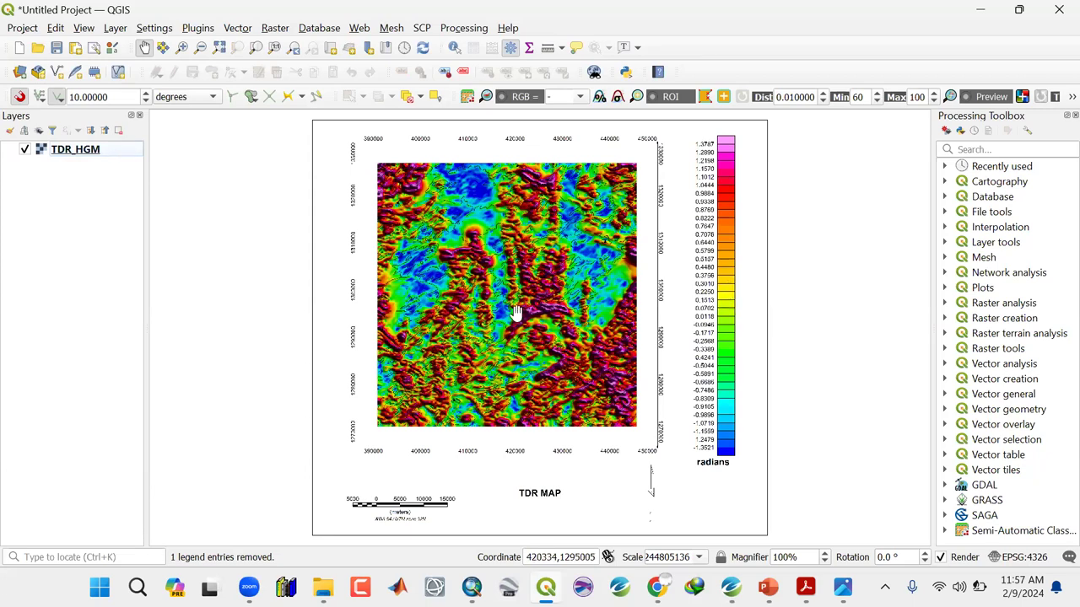
Start creating a new shapefile layer and browse to the Shape Files folder inside OSM Training on the Desktop as its save location
{"action": "scroll", "coordinate": [485, 358], "scroll_direction": "up", "scroll_amount": 1}
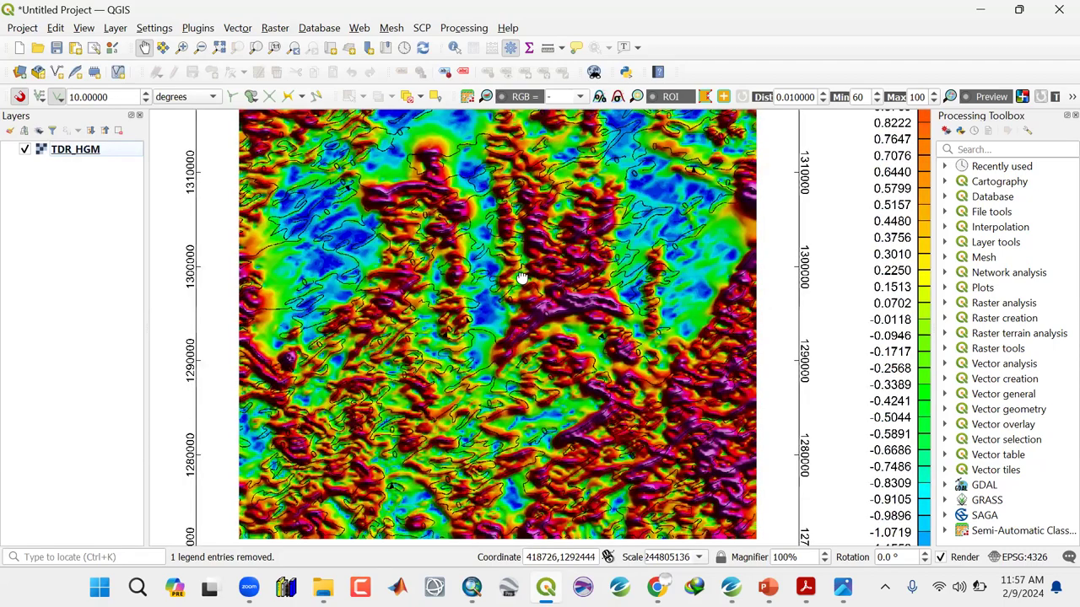
{"action": "left_click_drag", "start_coordinate": [482, 354], "coordinate": [558, 337]}
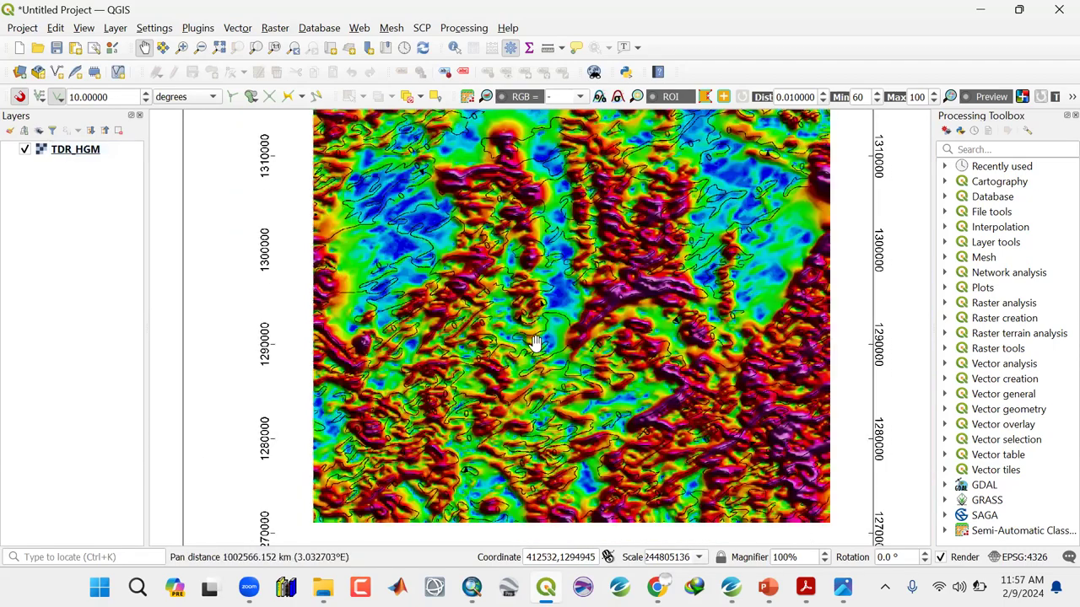
{"action": "scroll", "coordinate": [643, 410], "scroll_direction": "up", "scroll_amount": 2}
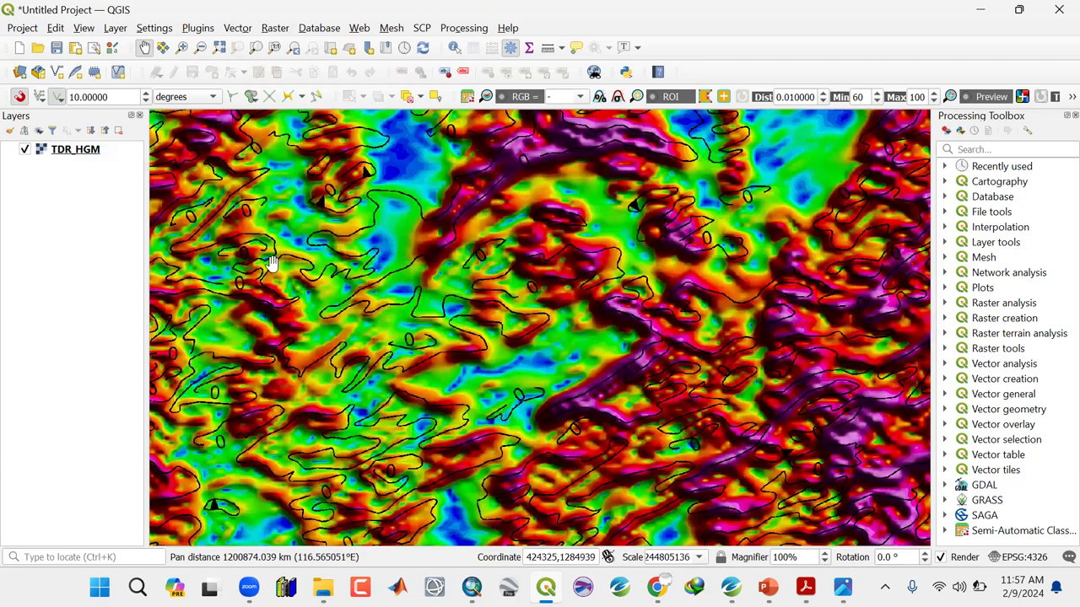
{"action": "left_click_drag", "start_coordinate": [272, 263], "coordinate": [244, 290]}
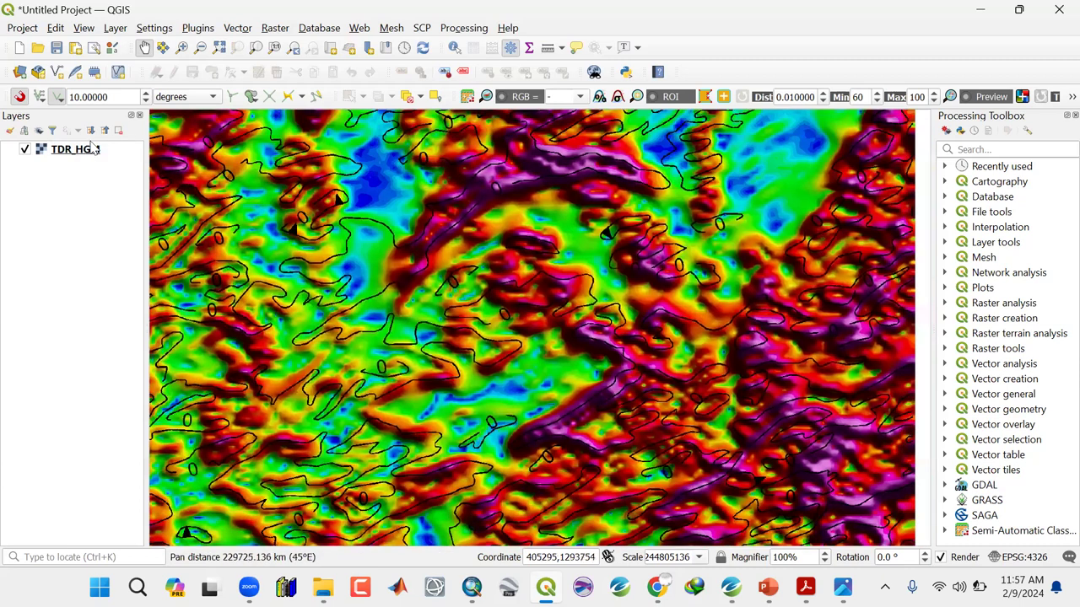
{"action": "left_click", "coordinate": [116, 28]}
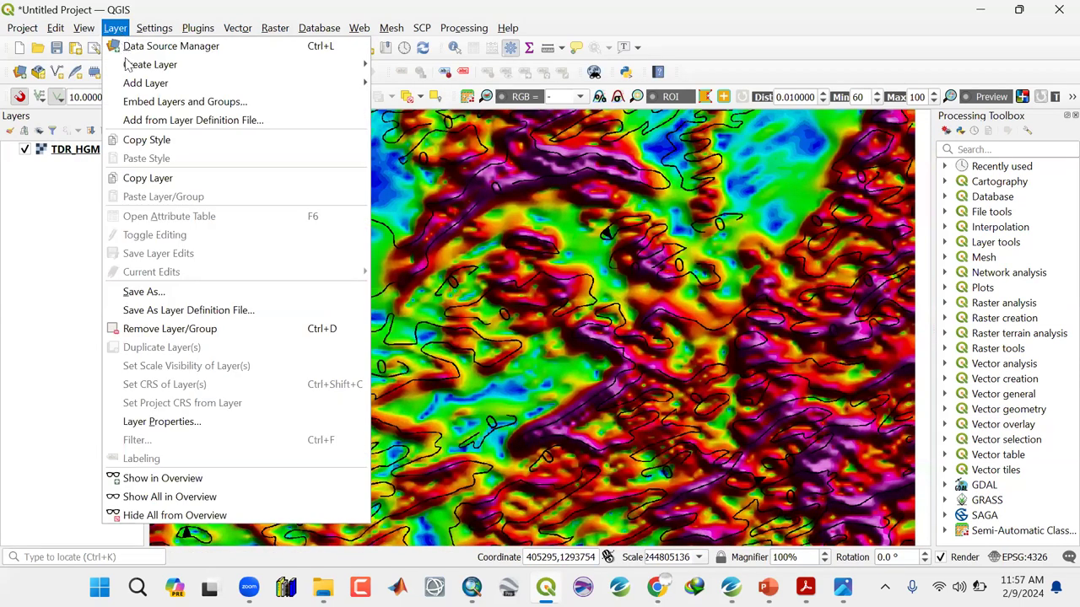
{"action": "mouse_move", "coordinate": [161, 64]}
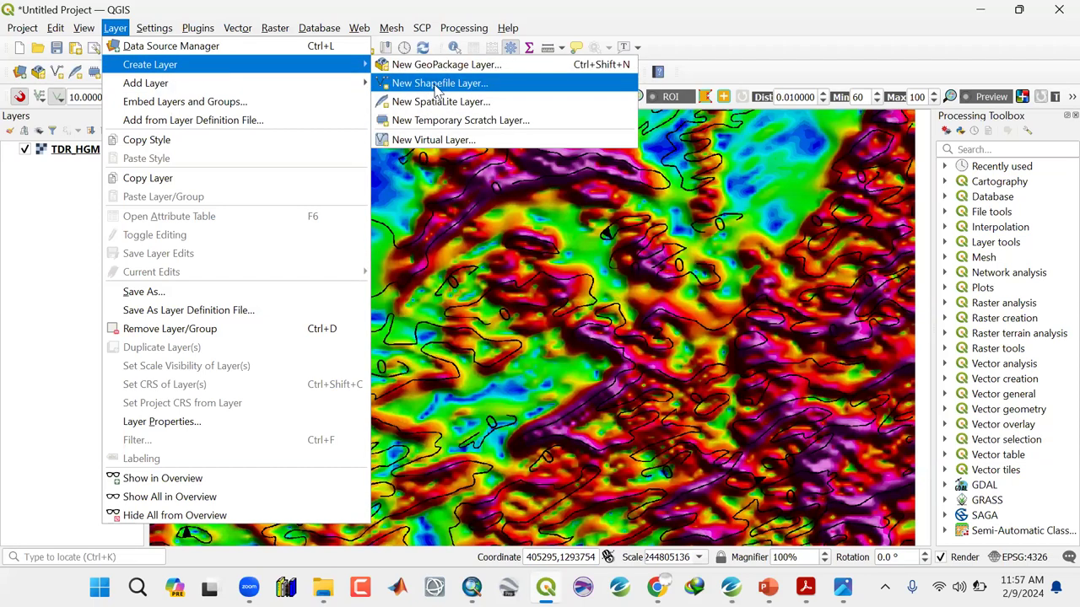
{"action": "left_click", "coordinate": [436, 85]}
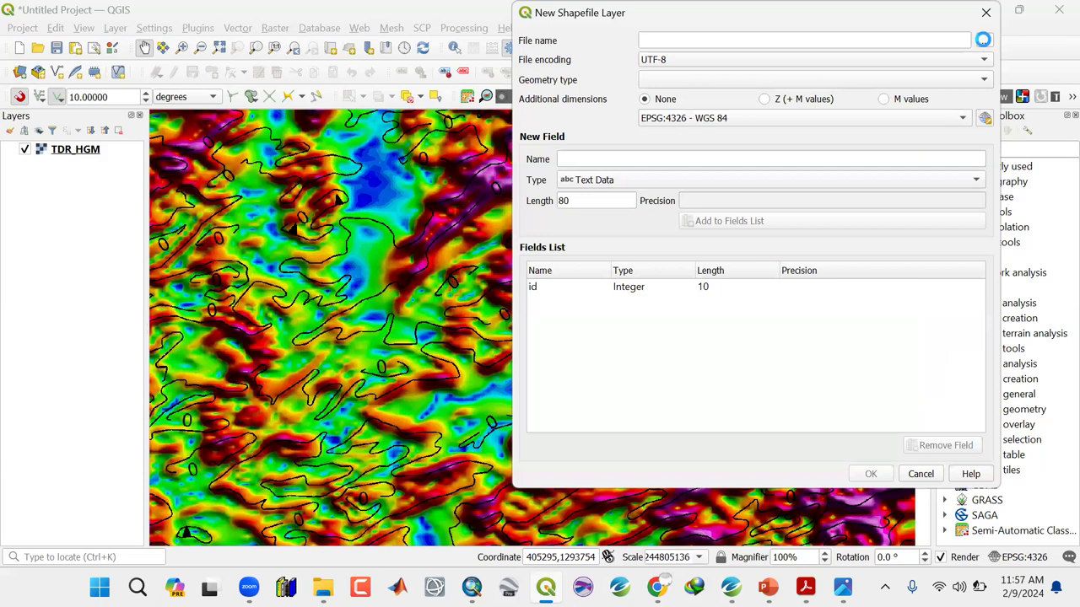
{"action": "left_click", "coordinate": [985, 43]}
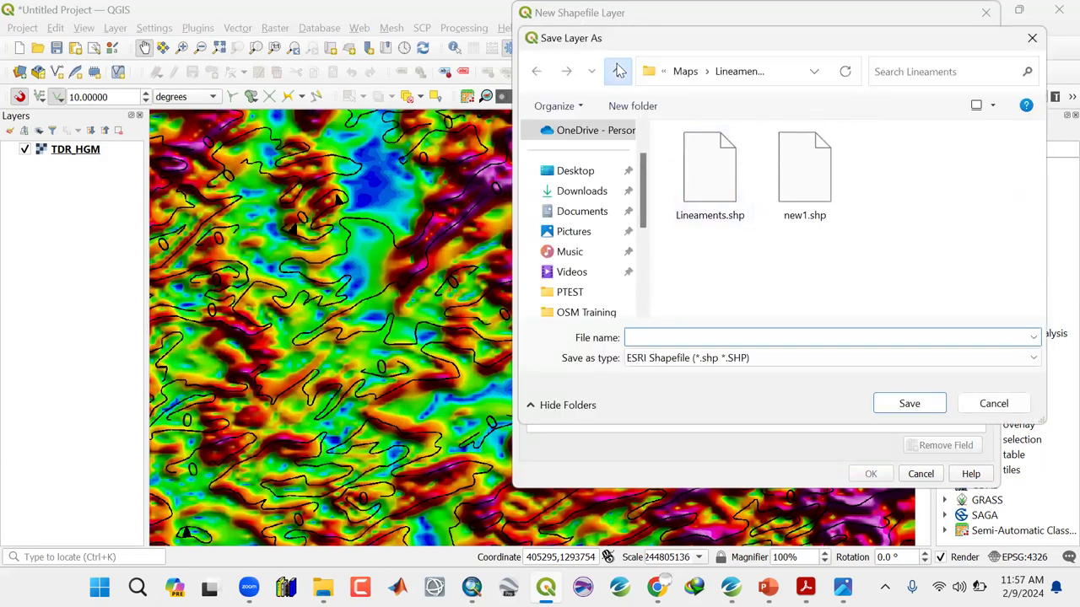
{"action": "left_click", "coordinate": [619, 71]}
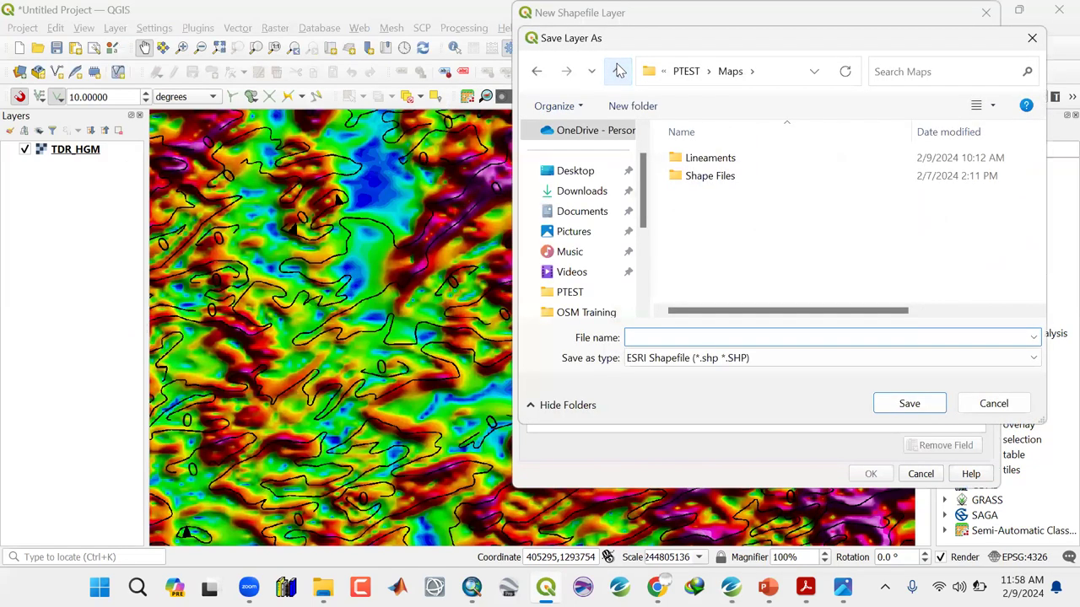
{"action": "left_click", "coordinate": [584, 179]}
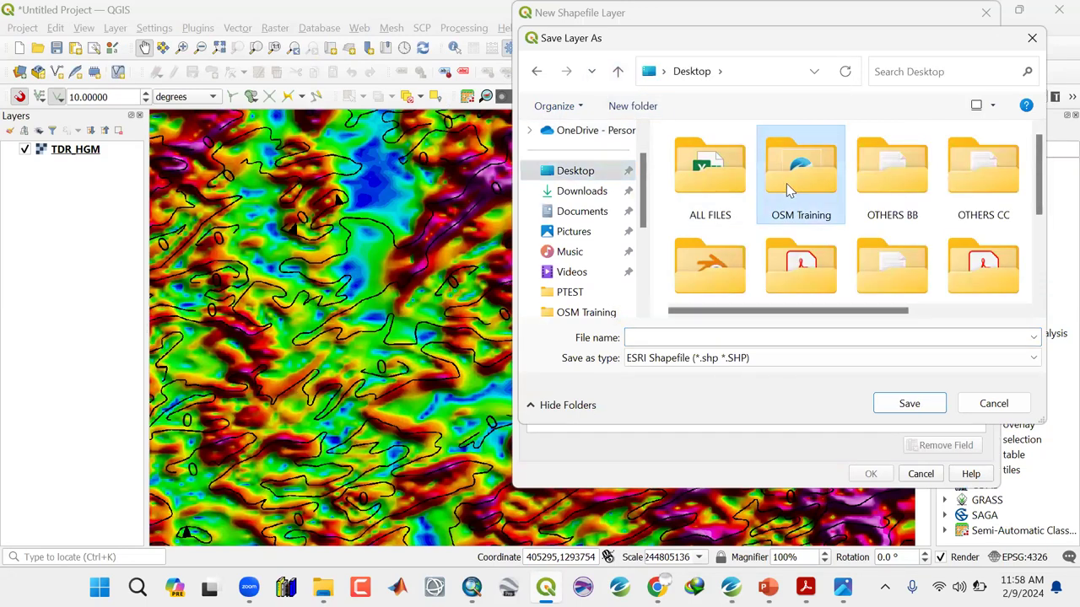
{"action": "double_click", "coordinate": [786, 183]}
{"action": "left_click", "coordinate": [711, 267]}
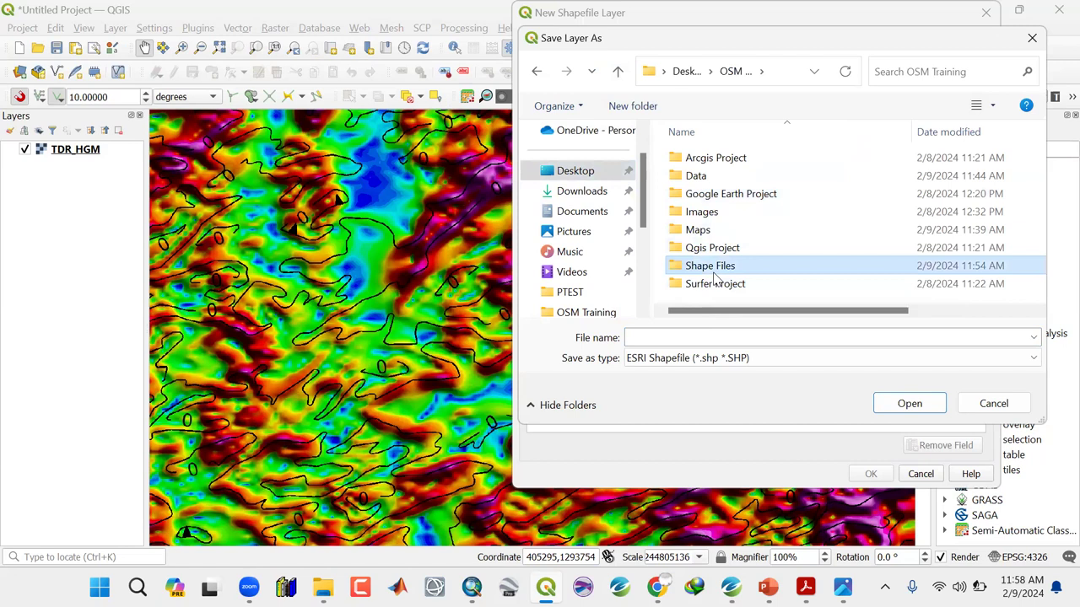
{"action": "double_click", "coordinate": [714, 270]}
Name the new shapefile Lineaments, set its geometry type to Line, and create the layer in EPSG:4326 - WGS 84
{"action": "left_click", "coordinate": [716, 338]}
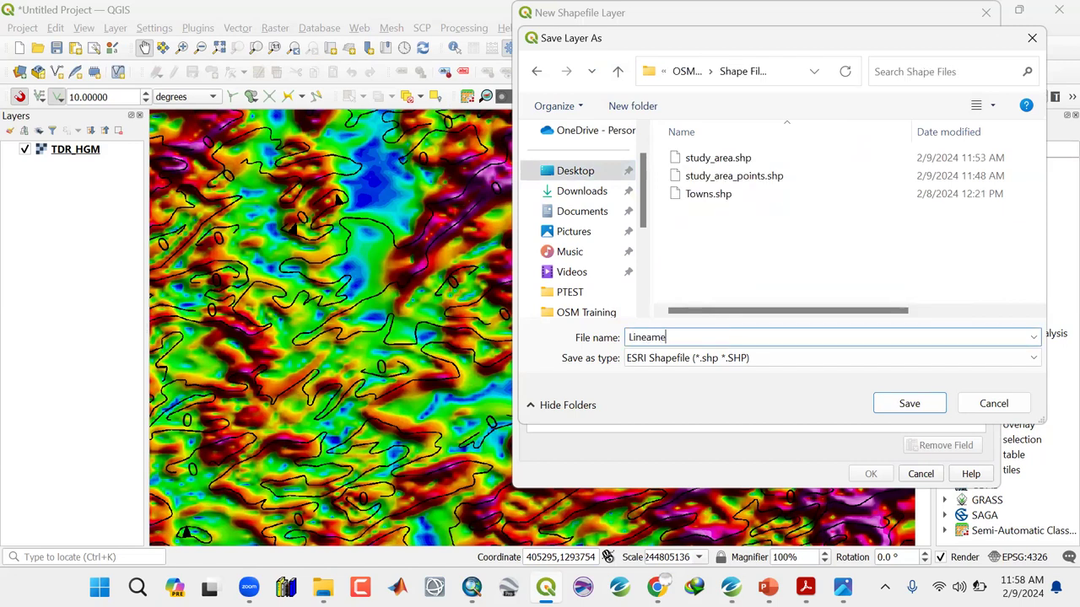
{"action": "left_click", "coordinate": [902, 409]}
{"action": "left_click", "coordinate": [668, 76]}
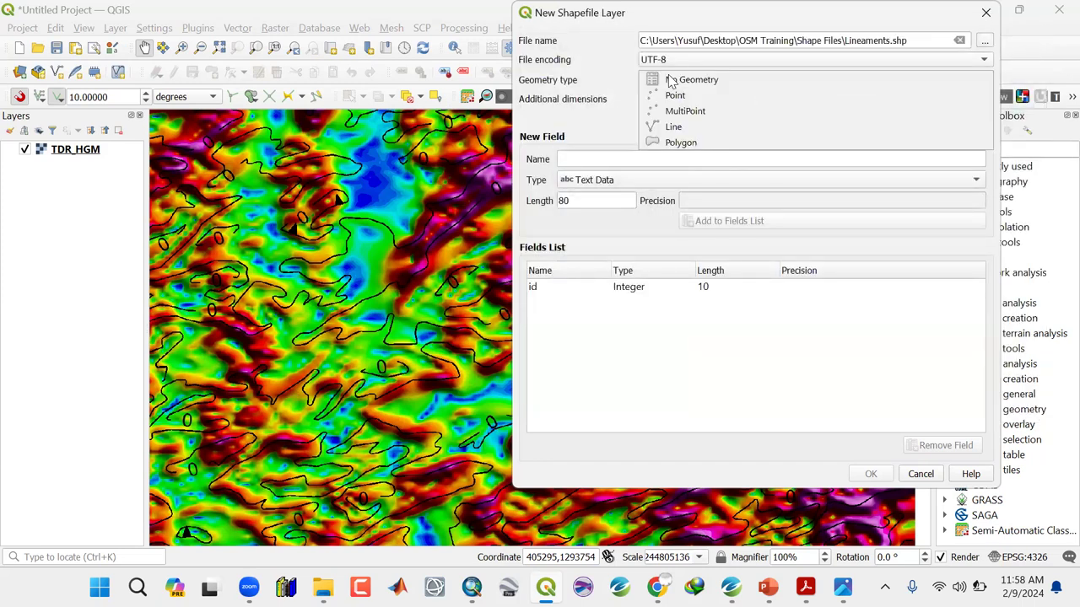
{"action": "left_click", "coordinate": [673, 128]}
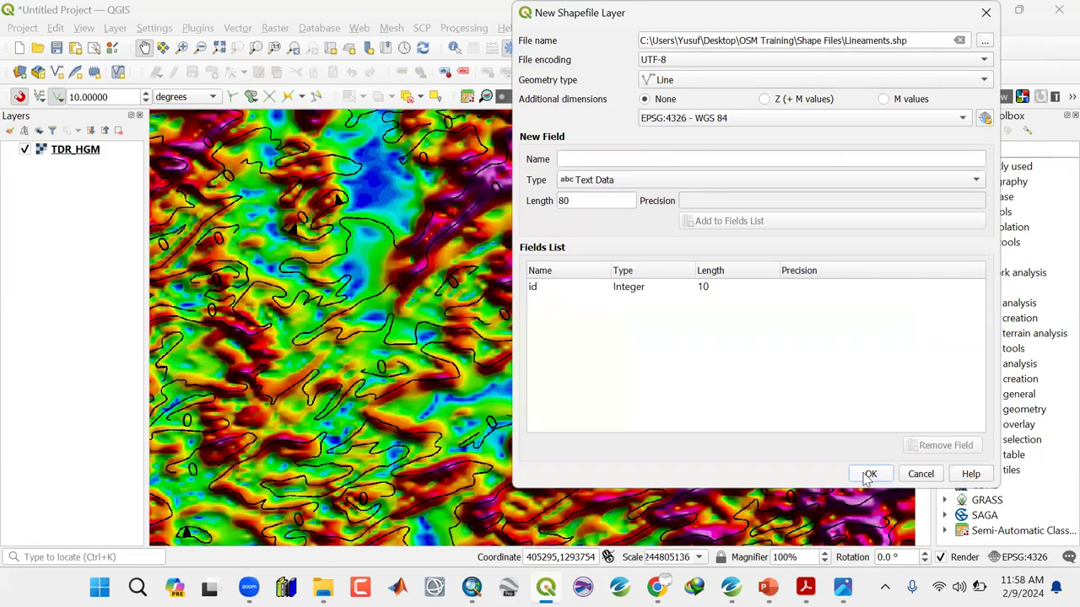
{"action": "key", "text": "Return"}
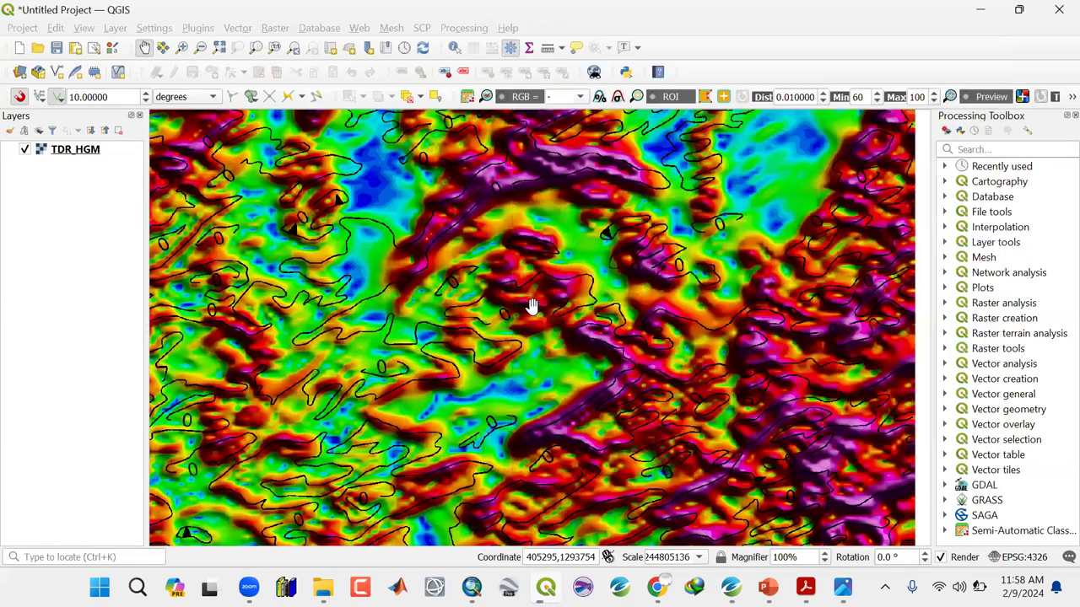
Turn off snapping, make the Lineaments layer editable, and start adding line features to it
{"action": "left_click", "coordinate": [20, 97]}
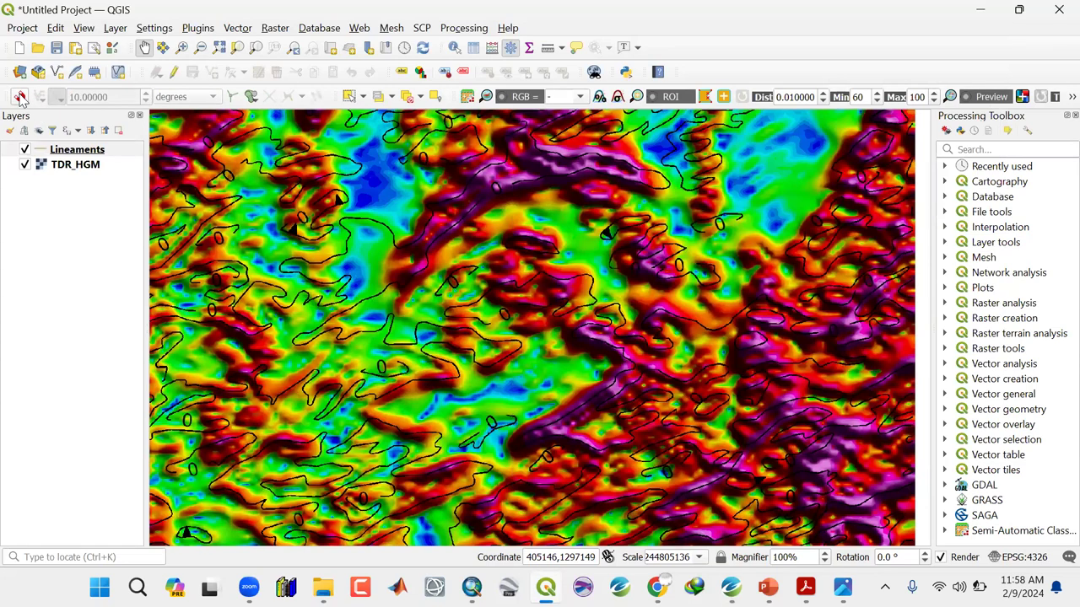
{"action": "left_click", "coordinate": [74, 157]}
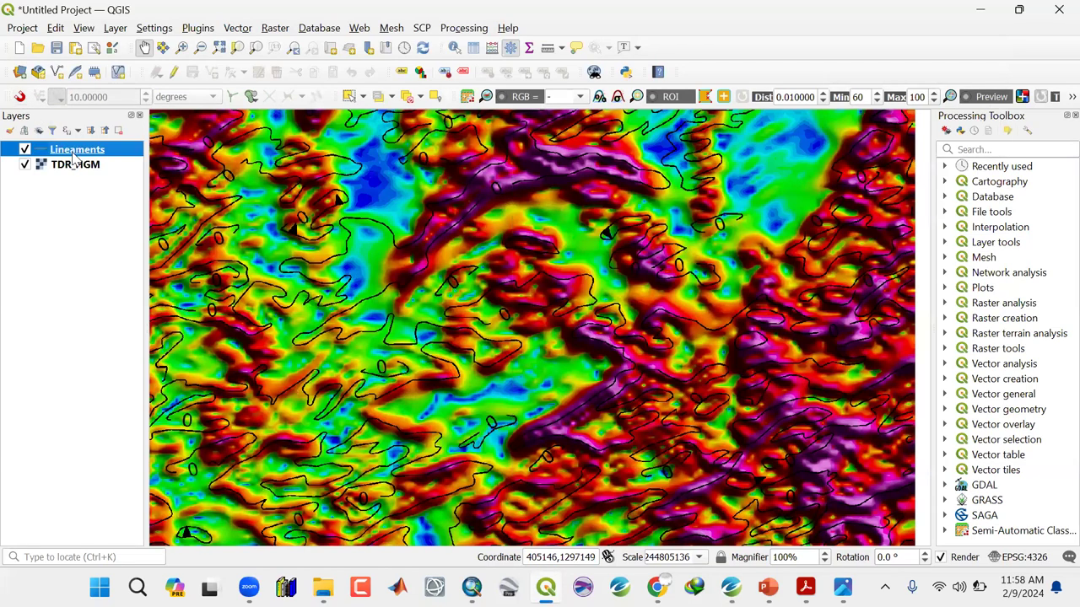
{"action": "left_click", "coordinate": [648, 404]}
{"action": "left_click_drag", "start_coordinate": [530, 390], "coordinate": [495, 387]}
{"action": "left_click_drag", "start_coordinate": [414, 415], "coordinate": [440, 381]}
{"action": "scroll", "coordinate": [453, 416], "scroll_direction": "up", "scroll_amount": 3}
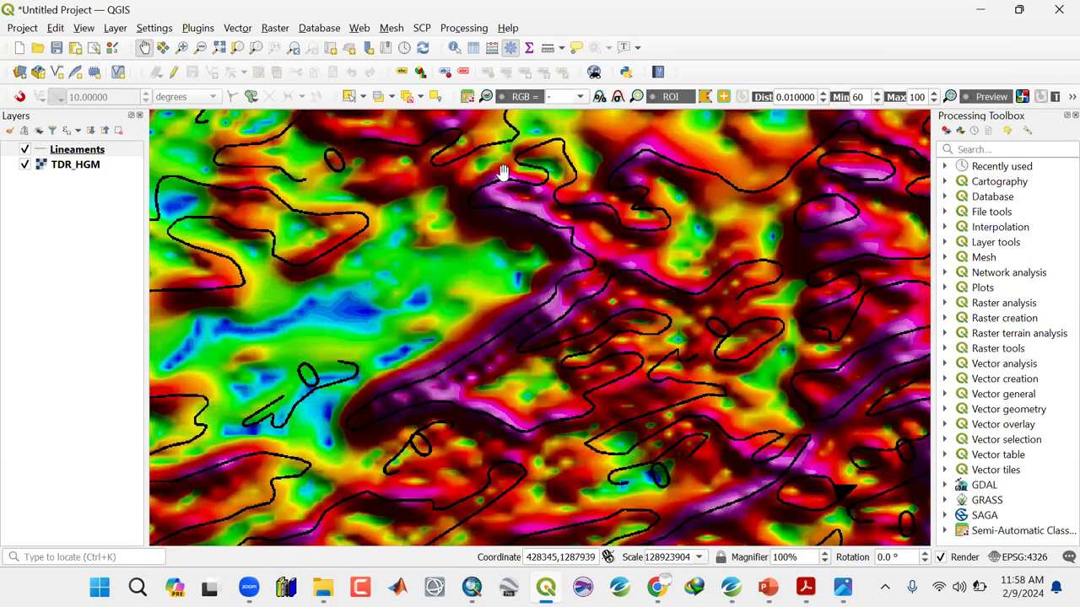
{"action": "left_click", "coordinate": [67, 155]}
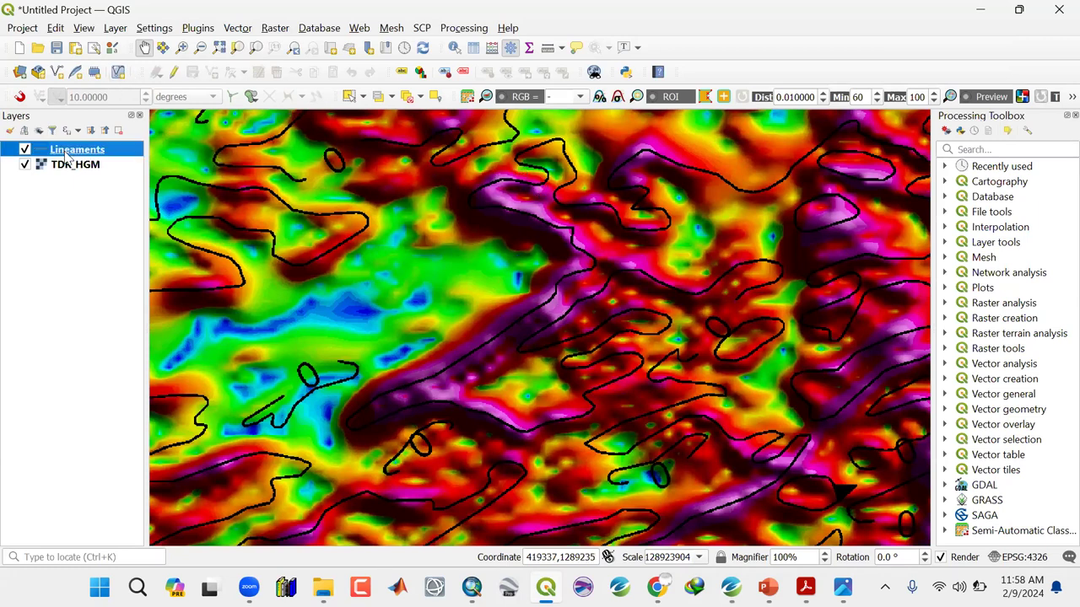
{"action": "left_click", "coordinate": [174, 74]}
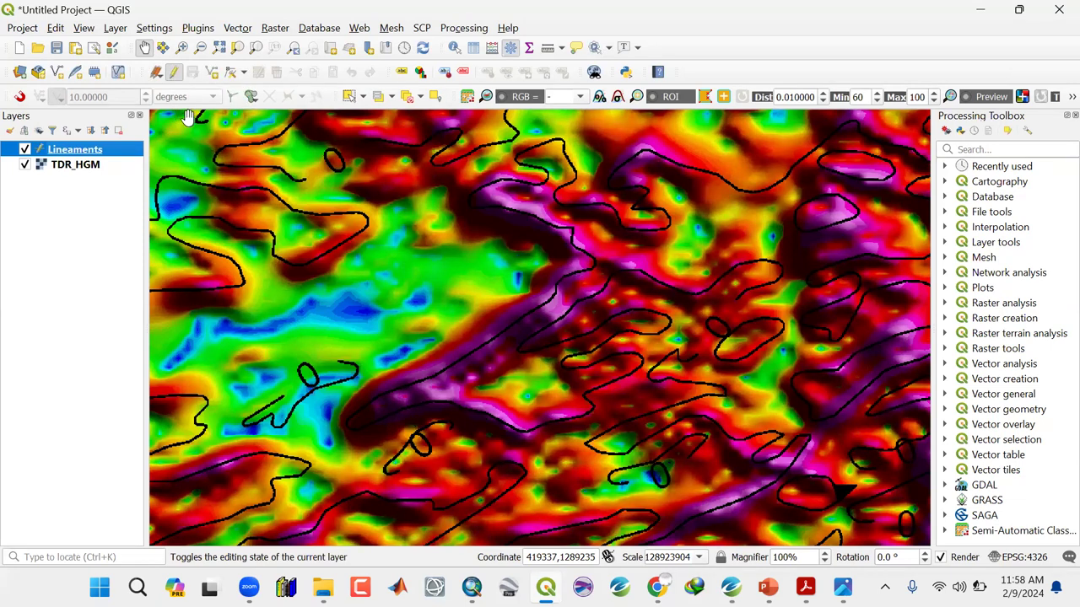
{"action": "left_click", "coordinate": [213, 73]}
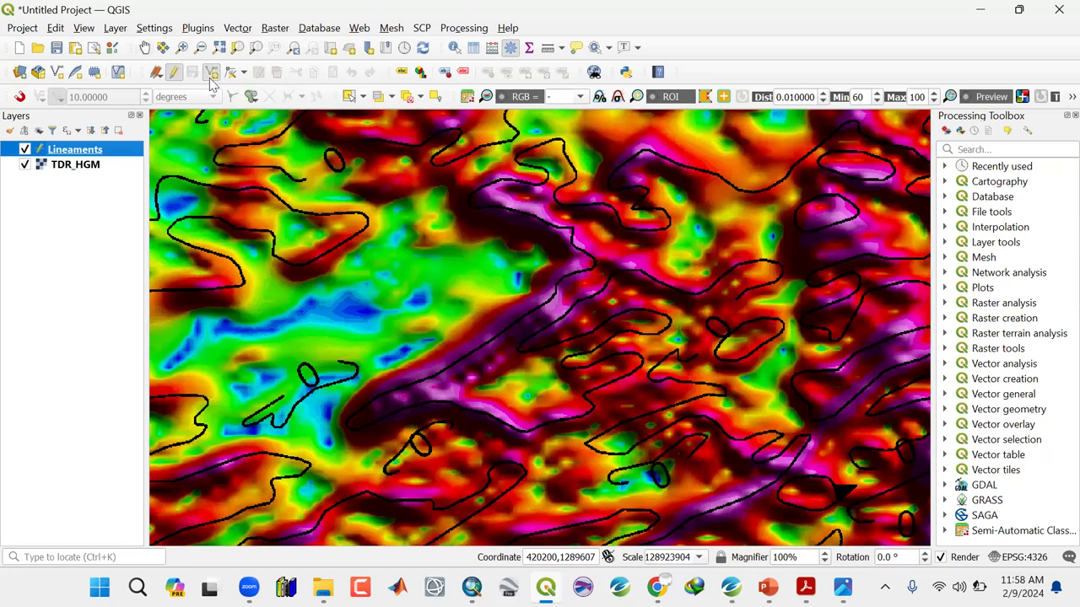
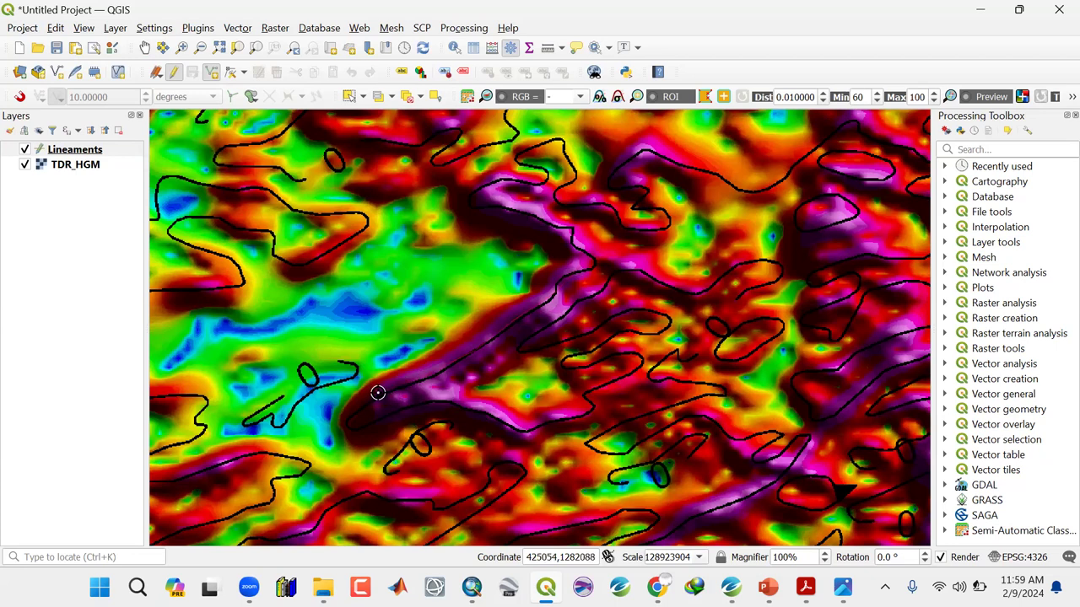
Digitize the long diagonal purple ridge and two short purple highs to its northeast and east as Lineaments features, leaving each id as NULL
{"action": "right_click", "coordinate": [378, 392]}
{"action": "left_click", "coordinate": [901, 428]}
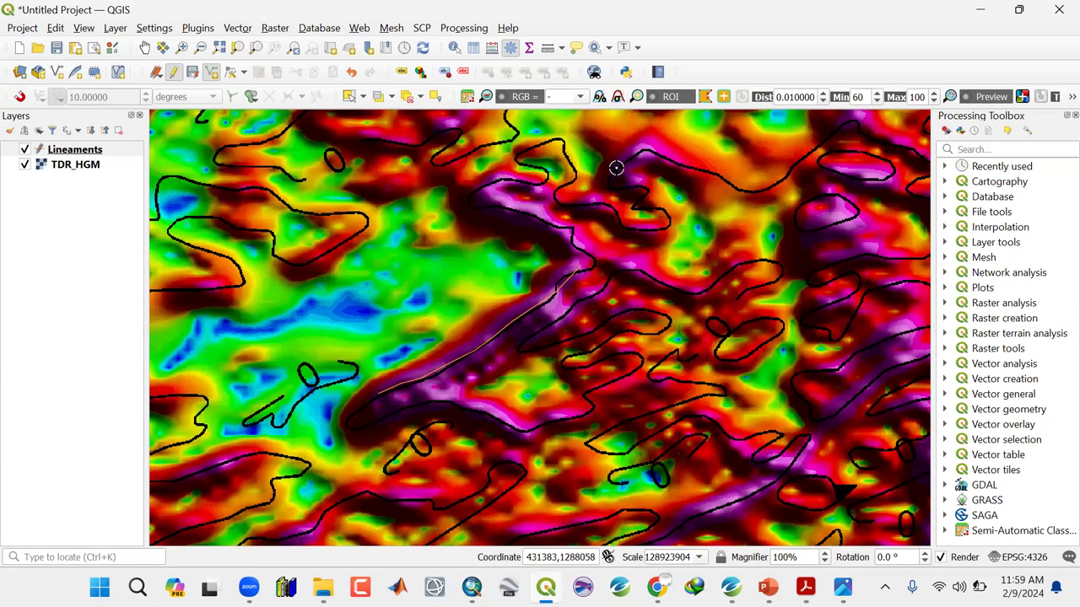
{"action": "right_click", "coordinate": [754, 416]}
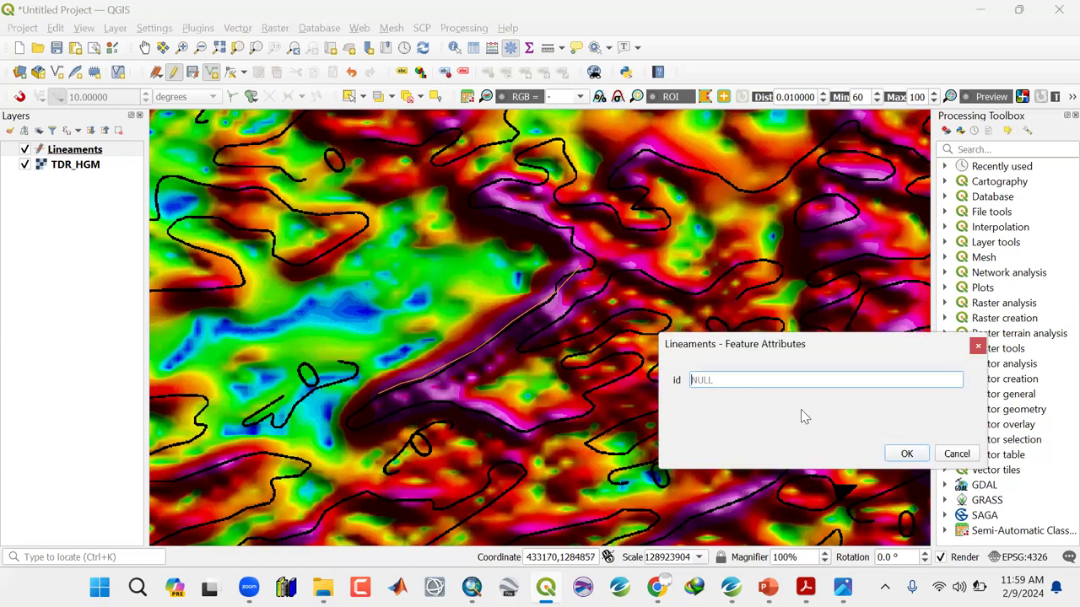
{"action": "left_click", "coordinate": [905, 456]}
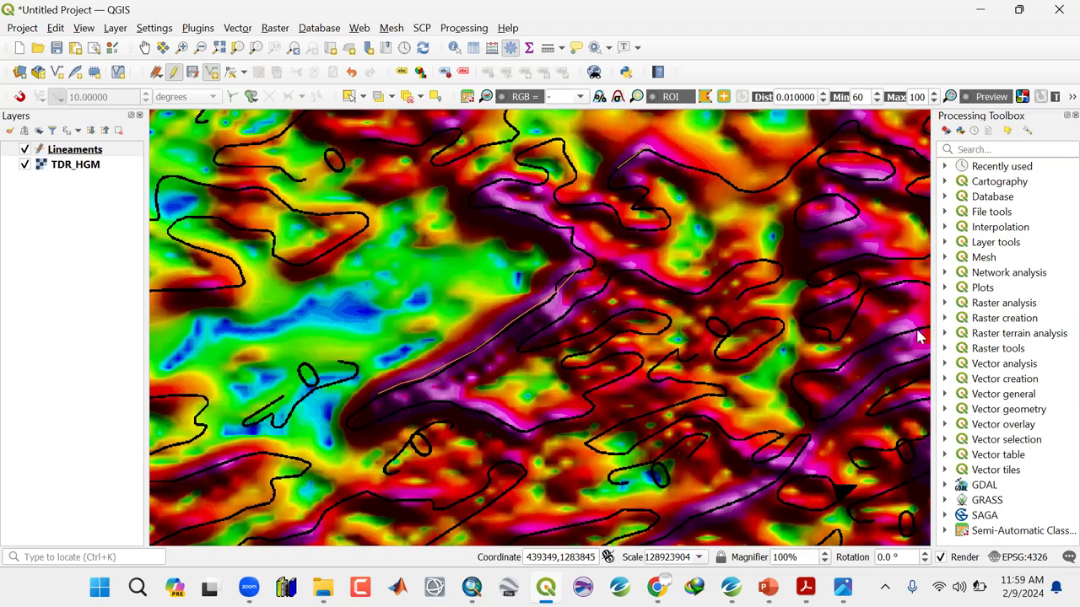
{"action": "right_click", "coordinate": [873, 347]}
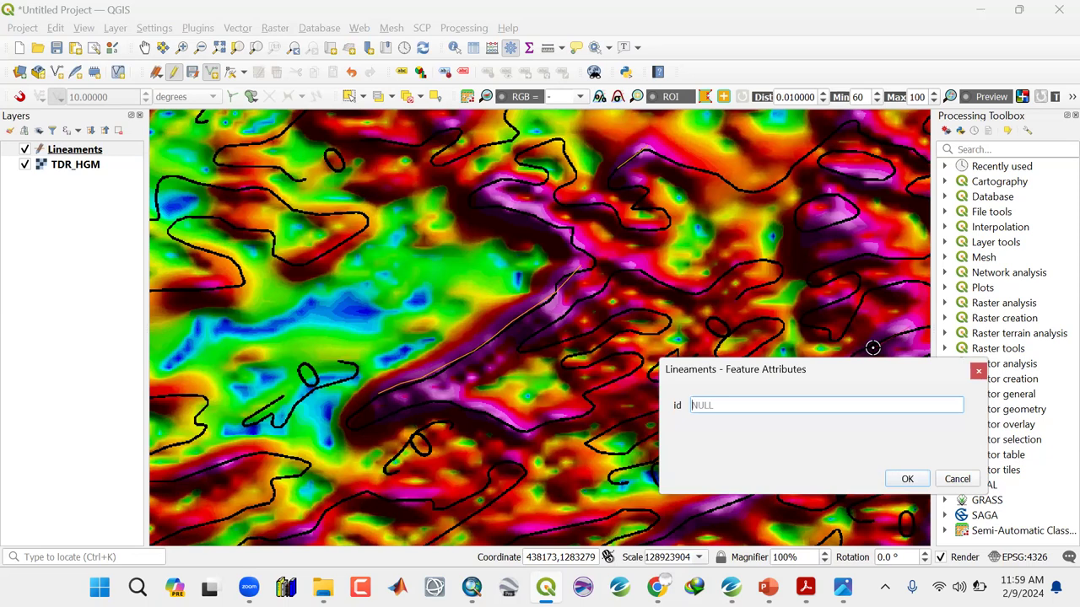
{"action": "left_click", "coordinate": [905, 479]}
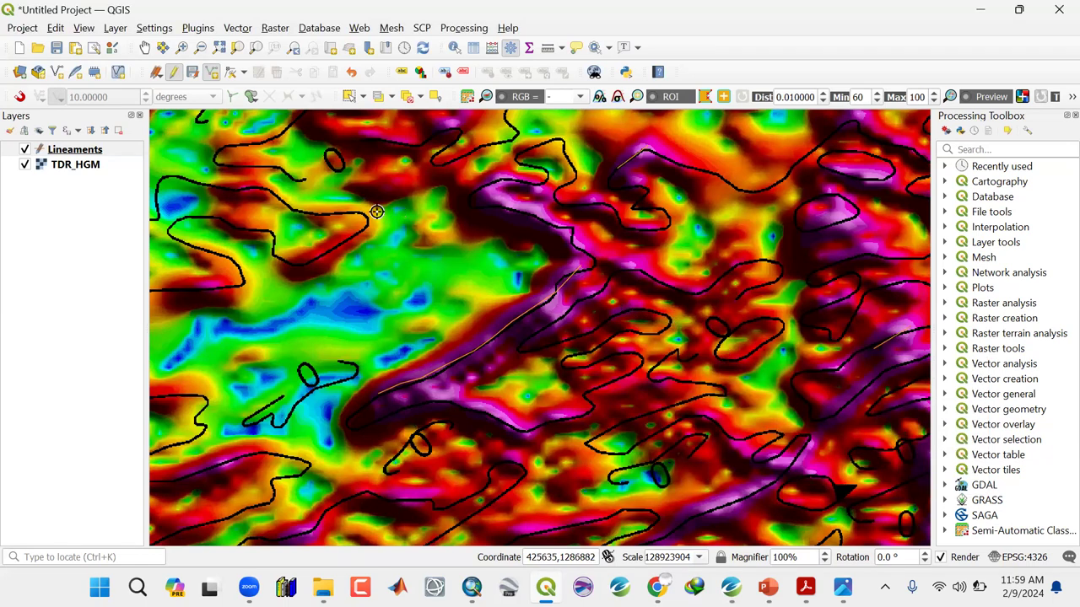
Add two lineaments along the purple ridge running northwest from the diagonal ridge's upper end, leaving their id values empty
{"action": "left_click_drag", "start_coordinate": [357, 218], "coordinate": [313, 212]}
{"action": "left_click_drag", "start_coordinate": [432, 438], "coordinate": [378, 333]}
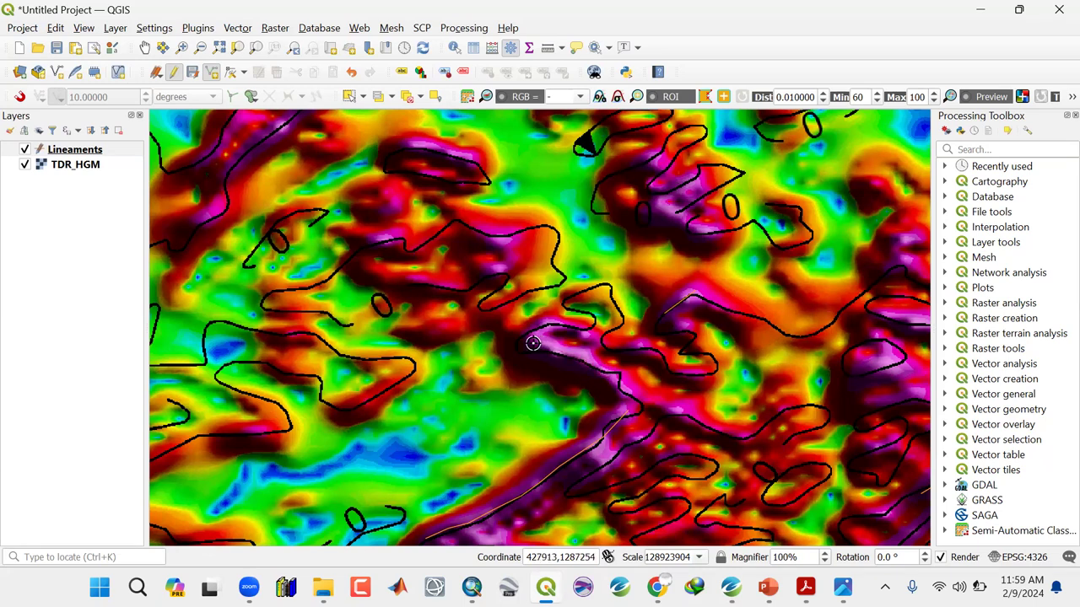
{"action": "right_click", "coordinate": [550, 364]}
{"action": "key", "text": "Return"}
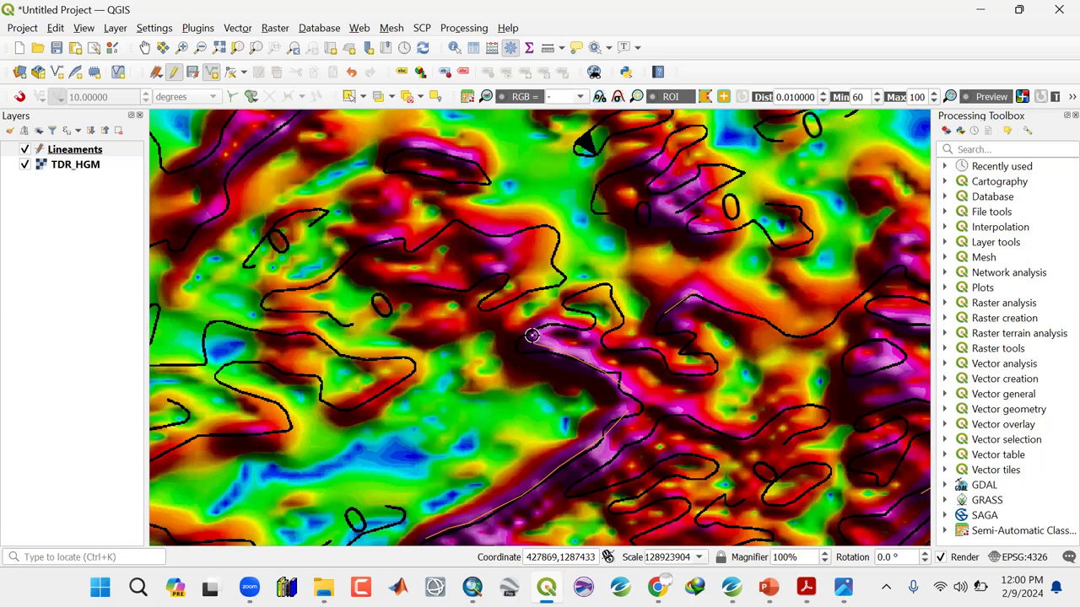
{"action": "right_click", "coordinate": [531, 335]}
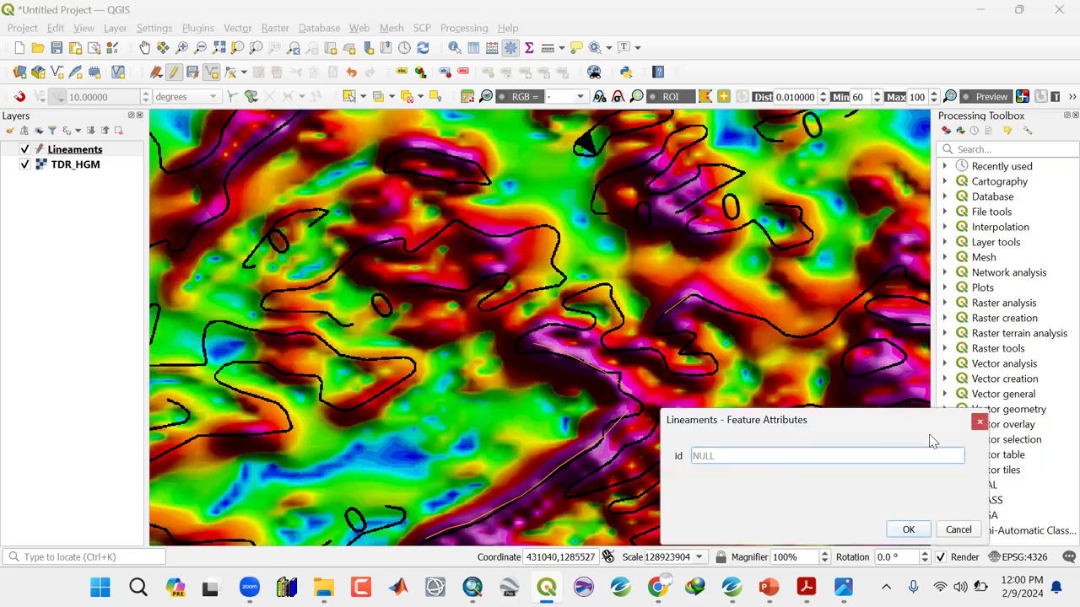
{"action": "left_click_drag", "start_coordinate": [918, 255], "coordinate": [915, 243]}
{"action": "left_click", "coordinate": [909, 346]}
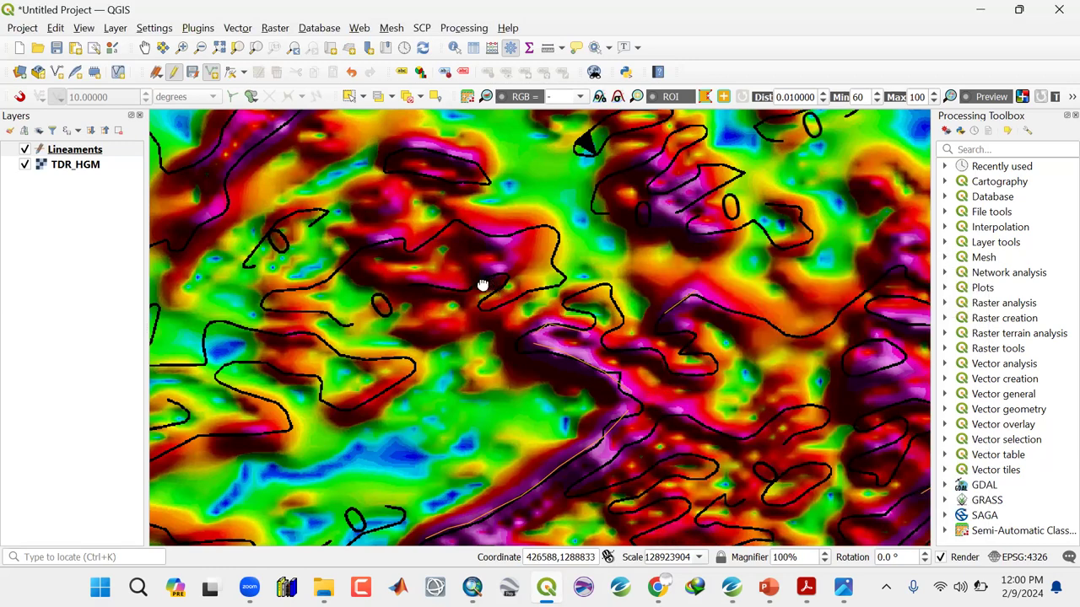
Digitize two short lineaments farther north, on the small elongated purple high and the red-purple high just south of it, with empty ids
{"action": "key", "text": "space"}
{"action": "left_click_drag", "start_coordinate": [509, 394], "coordinate": [545, 376]}
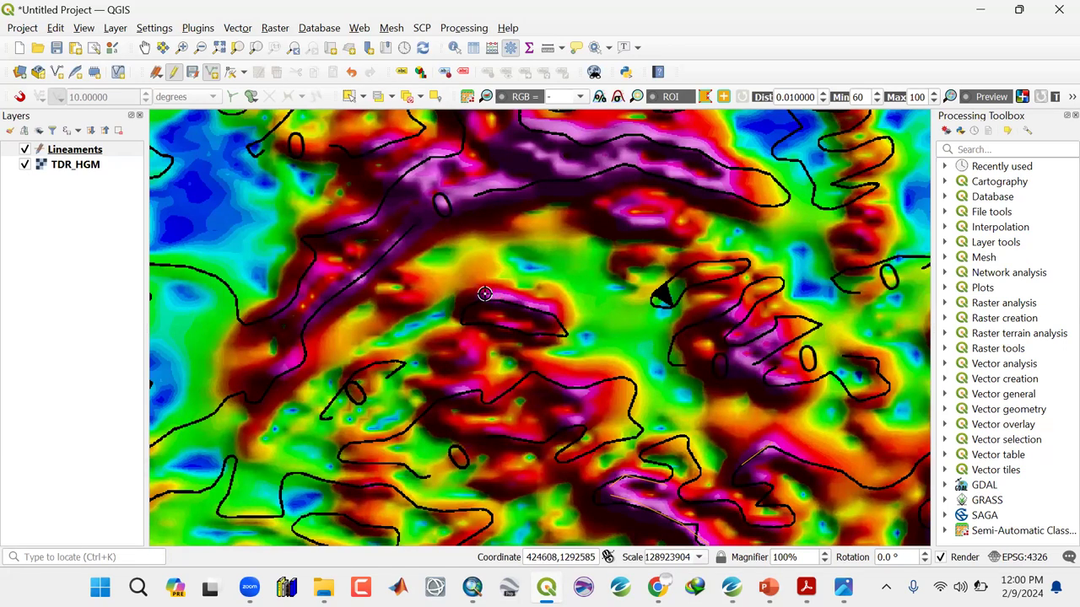
{"action": "right_click", "coordinate": [484, 294]}
{"action": "left_click", "coordinate": [909, 373]}
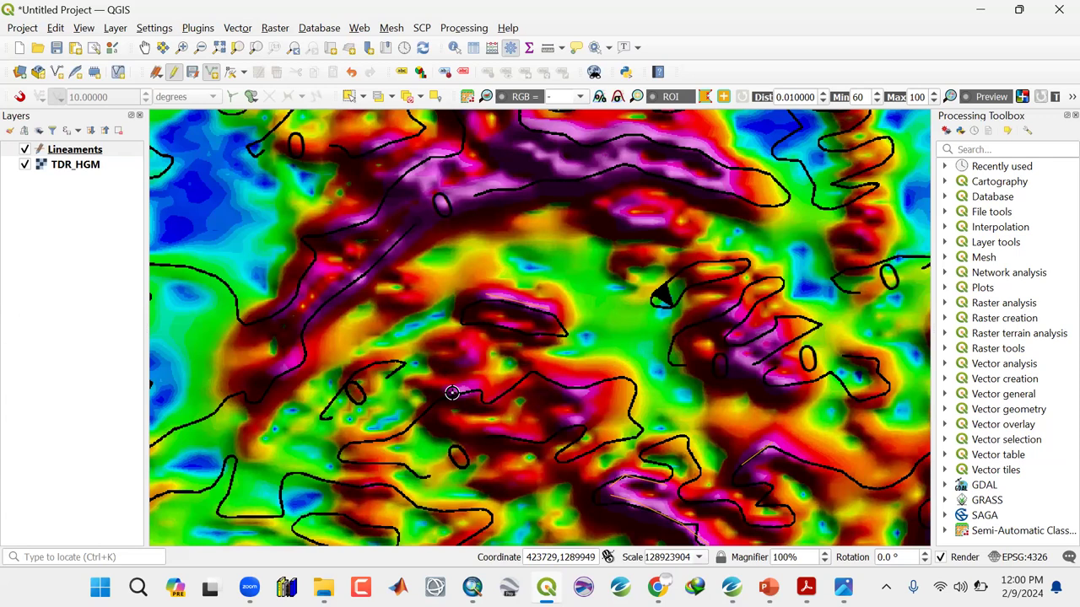
{"action": "right_click", "coordinate": [451, 392]}
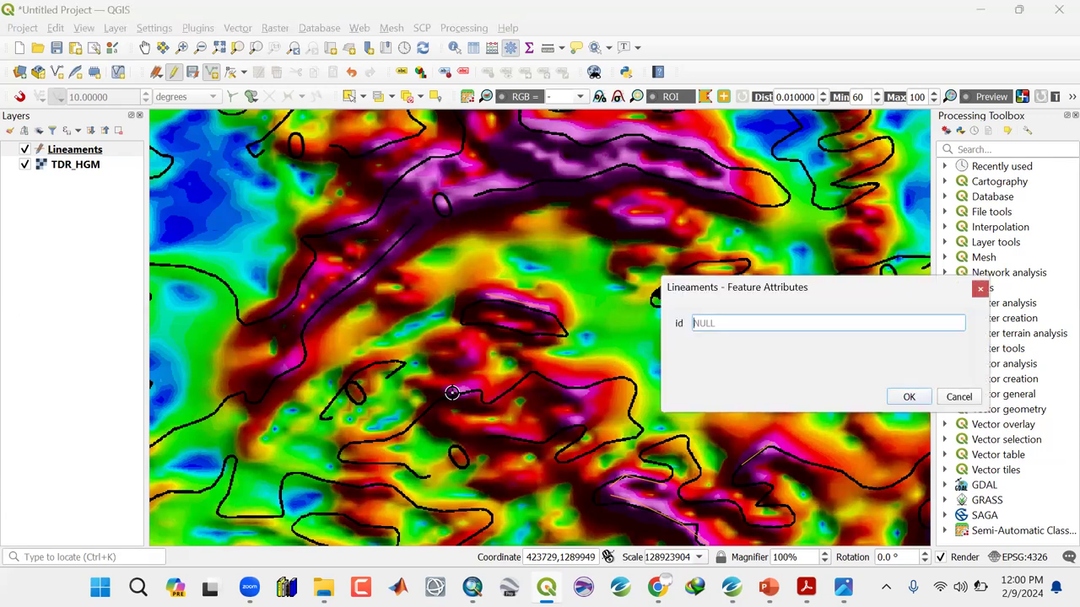
{"action": "left_click", "coordinate": [902, 397]}
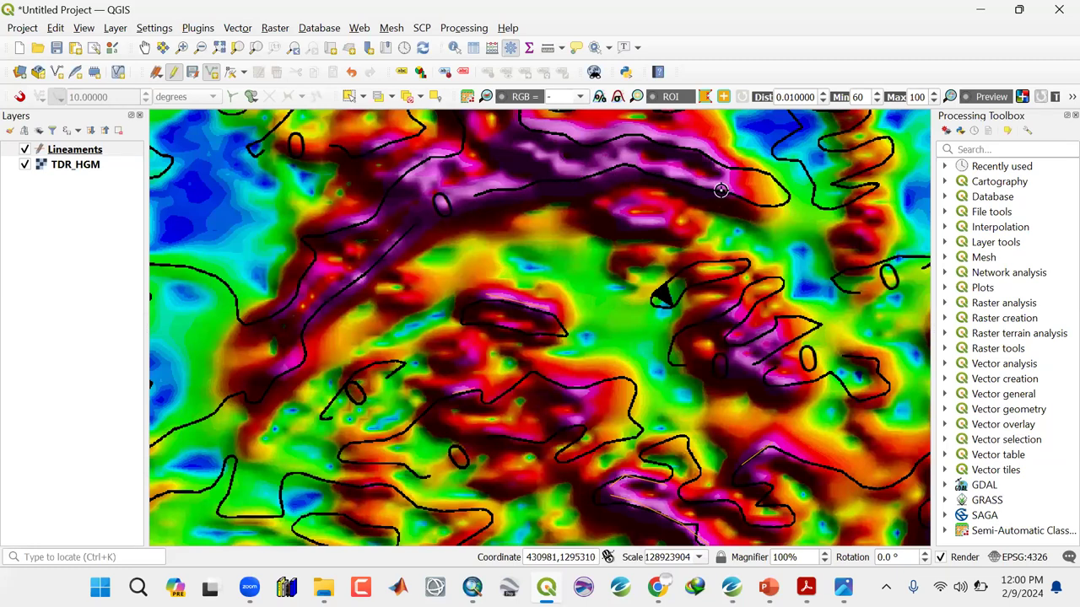
Trace the large arcuate purple ridge in the north from east to southwest as consecutive line features with empty ids
{"action": "right_click", "coordinate": [552, 178]}
{"action": "left_click", "coordinate": [905, 421]}
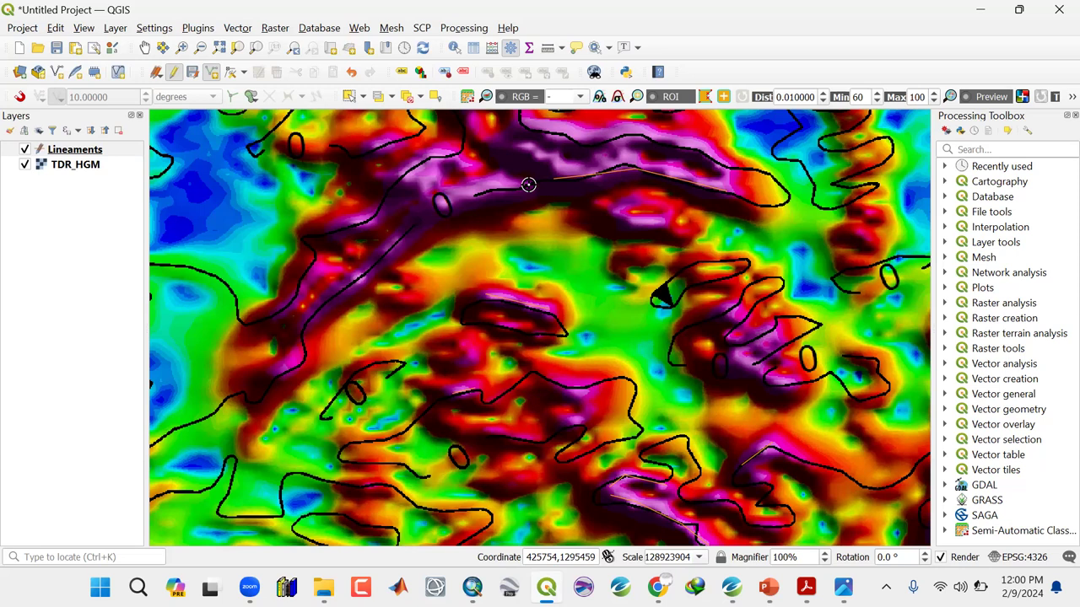
{"action": "left_click", "coordinate": [473, 194]}
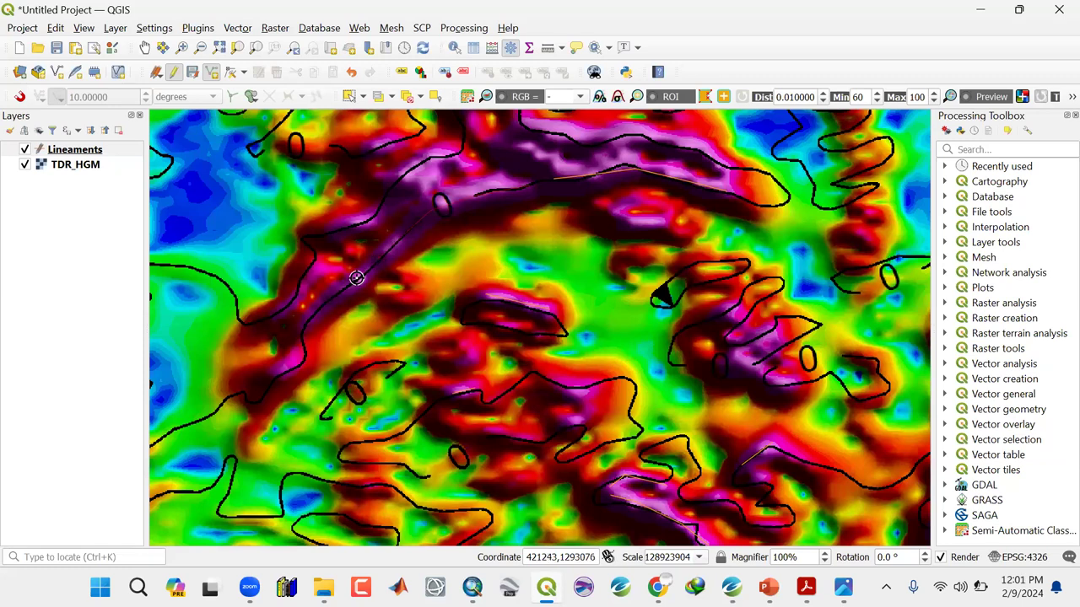
{"action": "right_click", "coordinate": [308, 318]}
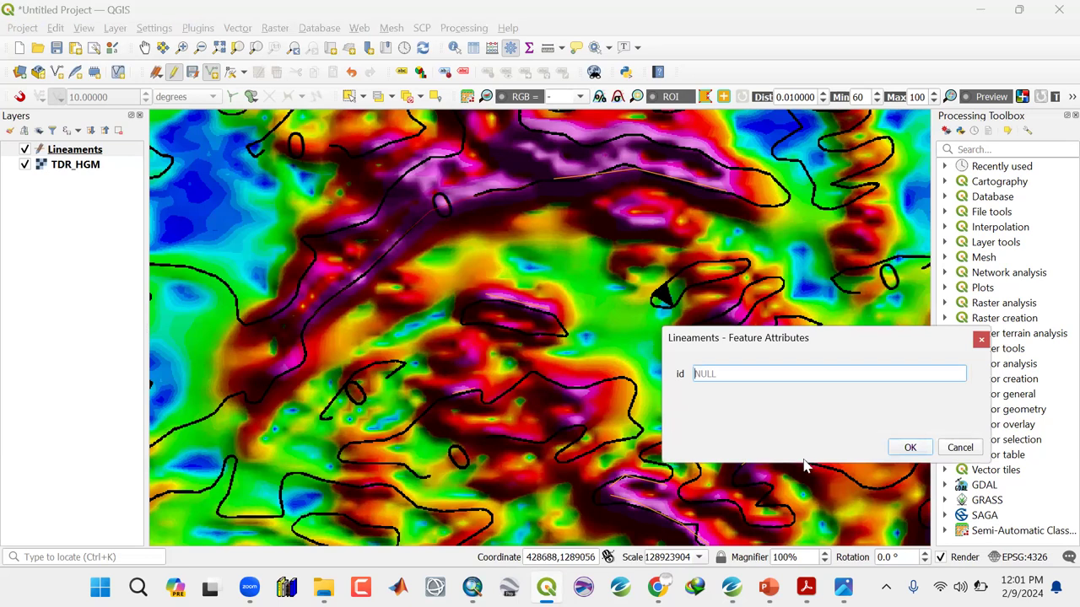
{"action": "left_click", "coordinate": [909, 447]}
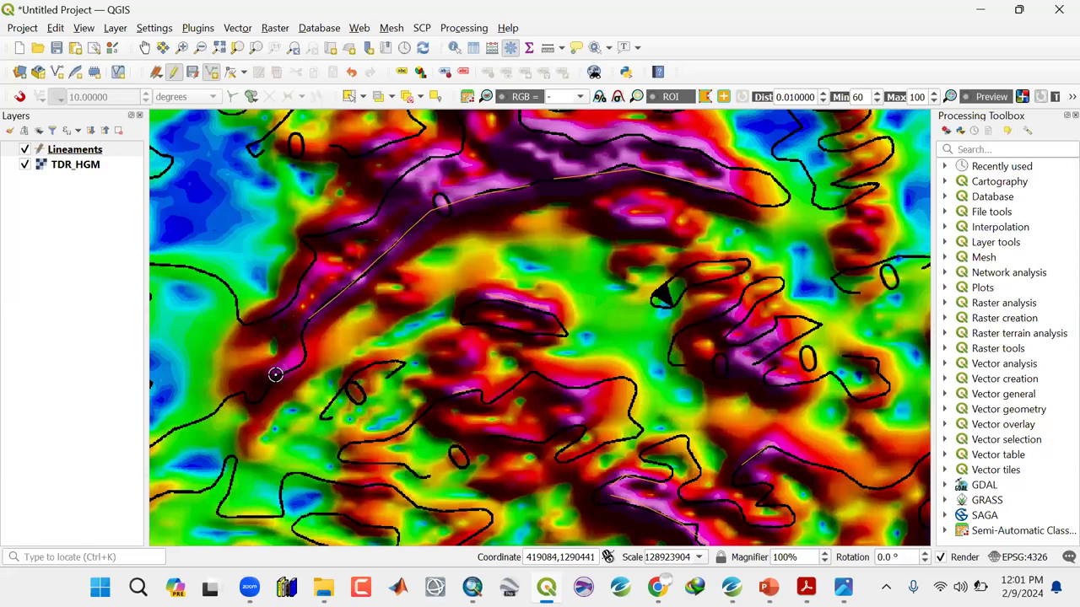
{"action": "right_click", "coordinate": [326, 399]}
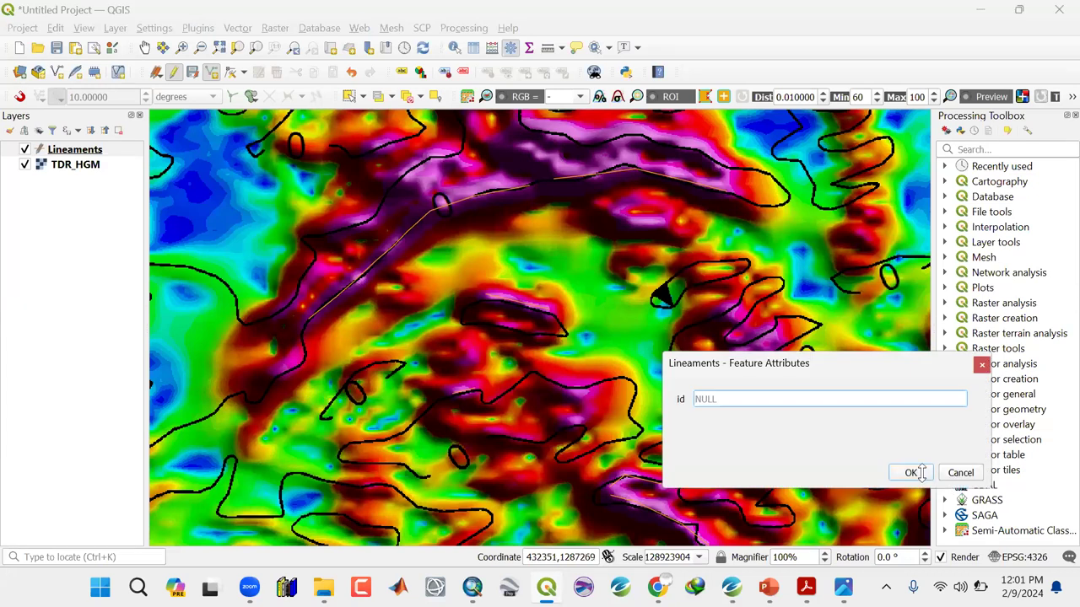
{"action": "left_click", "coordinate": [913, 472]}
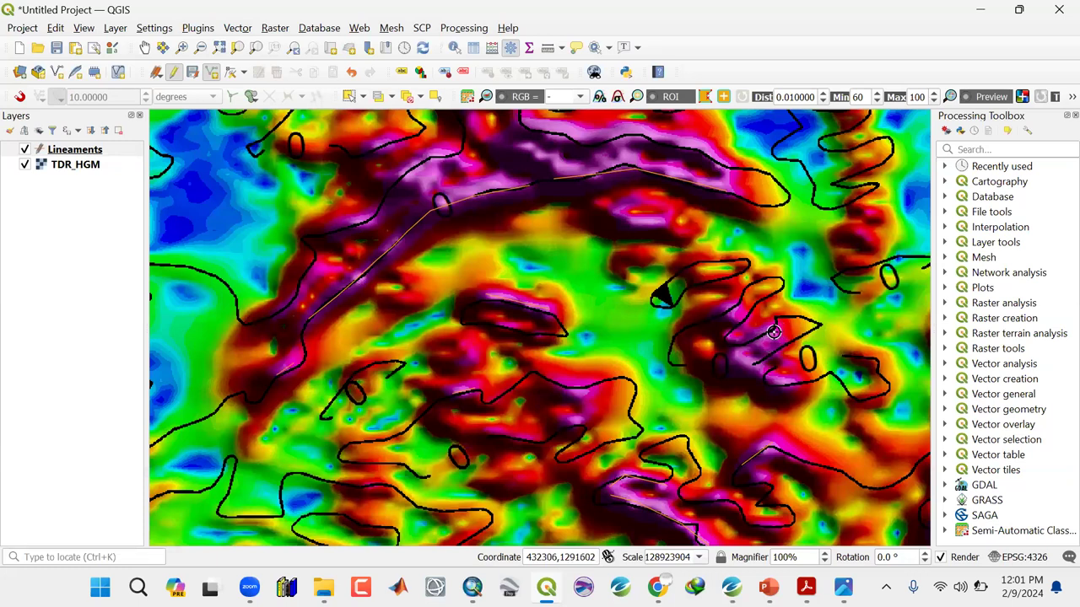
Digitize two lineaments along the purple high southeast of the large arcuate ridge, keeping their ids empty
{"action": "right_click", "coordinate": [734, 354]}
{"action": "left_click", "coordinate": [910, 498]}
{"action": "right_click", "coordinate": [791, 381]}
{"action": "left_click_drag", "start_coordinate": [884, 421], "coordinate": [931, 232]}
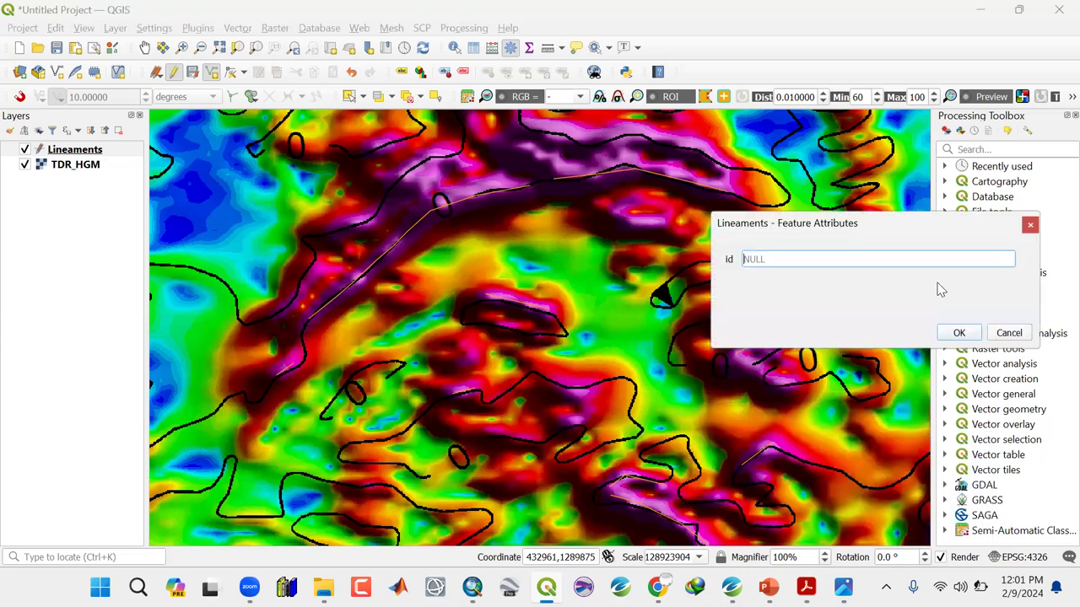
{"action": "left_click", "coordinate": [959, 334]}
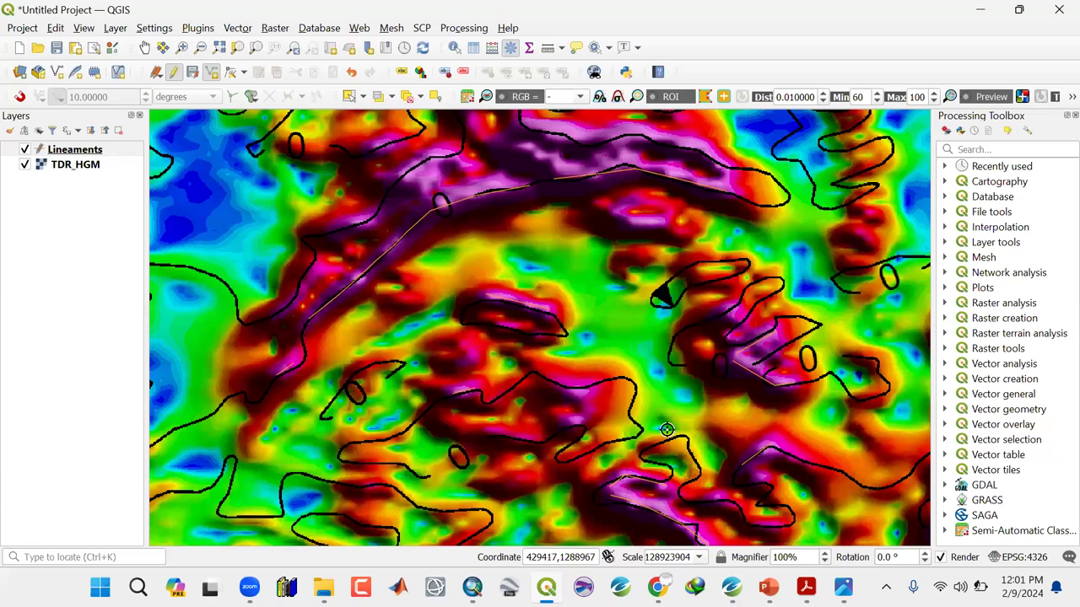
In the raster's southeastern part, resume adding lines and digitize the diagonal purple ridge and the short high just south of it
{"action": "left_click", "coordinate": [144, 47]}
{"action": "left_click_drag", "start_coordinate": [508, 283], "coordinate": [447, 211]}
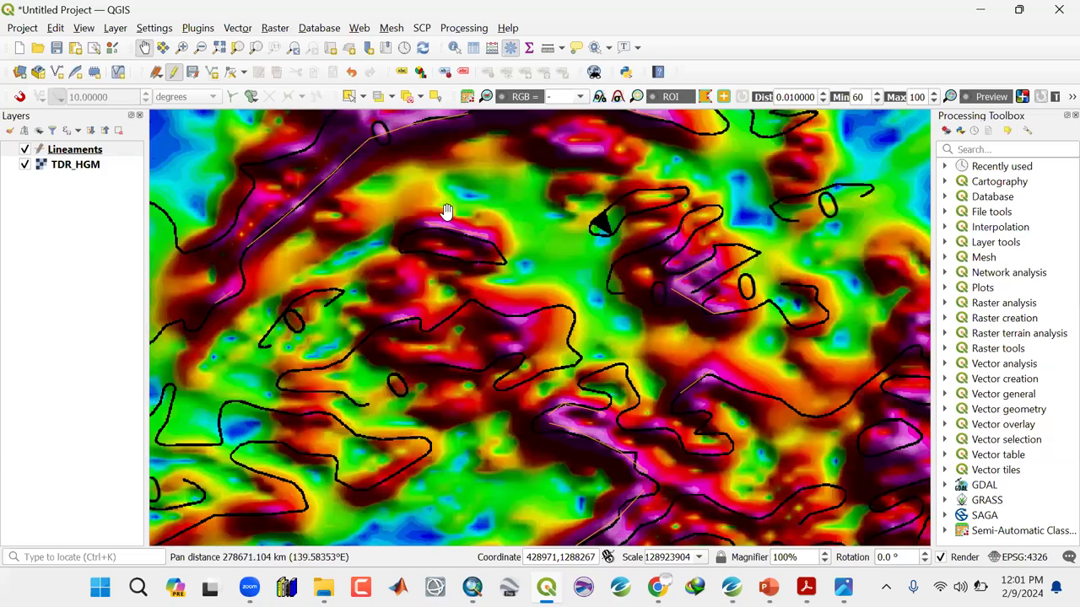
{"action": "left_click_drag", "start_coordinate": [543, 319], "coordinate": [754, 482]}
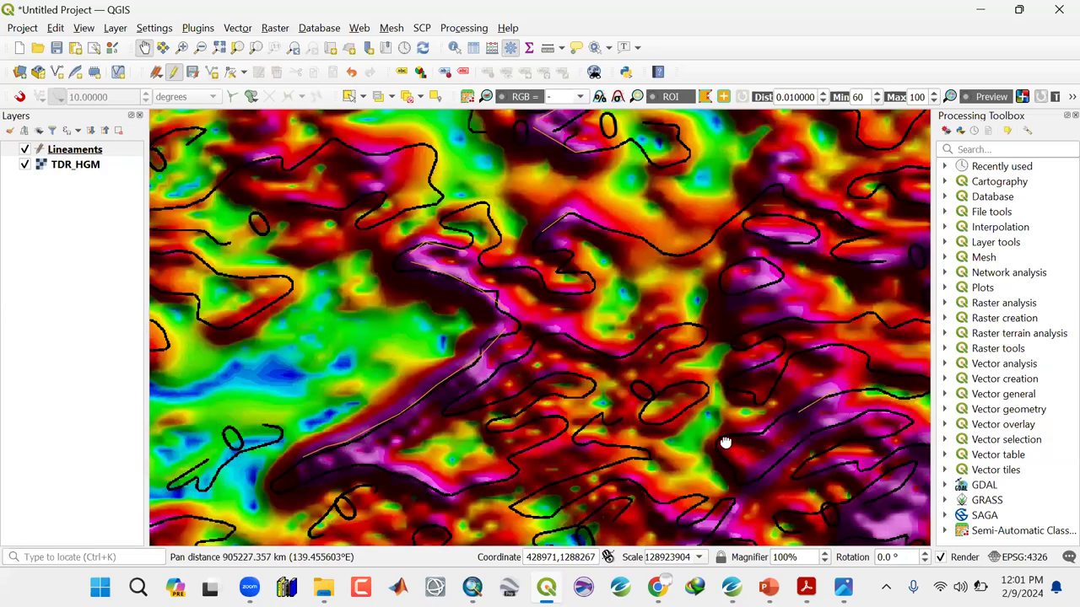
{"action": "left_click_drag", "start_coordinate": [725, 441], "coordinate": [632, 372]}
{"action": "left_click_drag", "start_coordinate": [635, 331], "coordinate": [651, 414]}
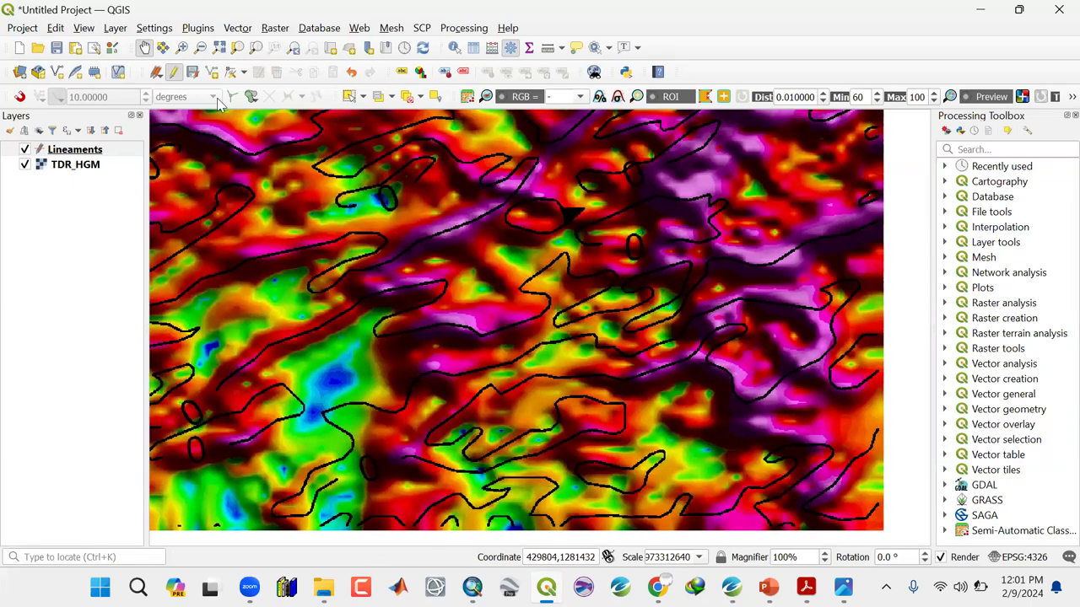
{"action": "left_click", "coordinate": [212, 73]}
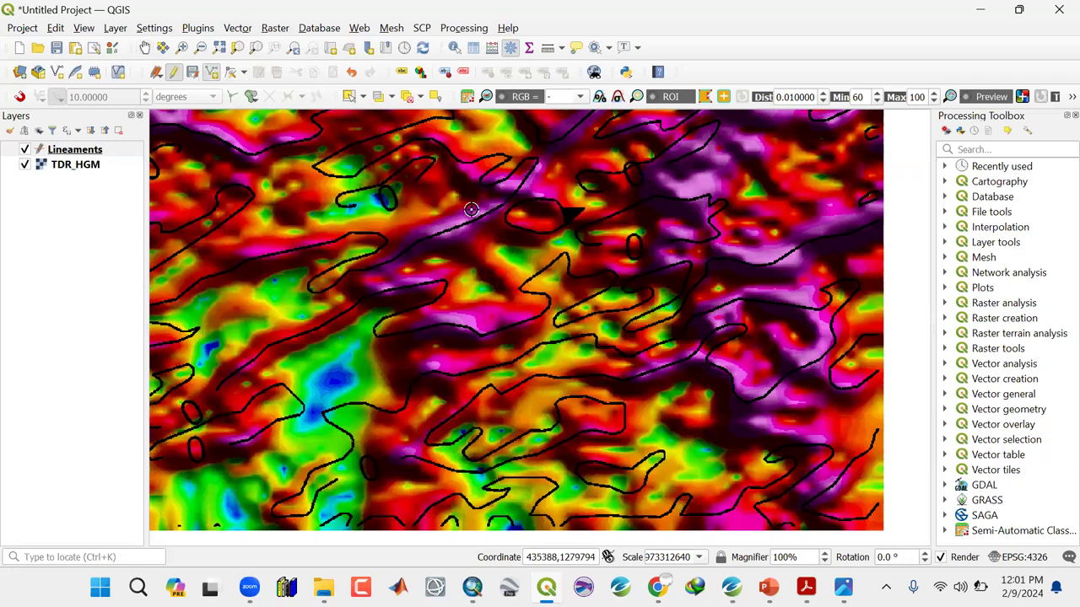
{"action": "left_click", "coordinate": [382, 267]}
{"action": "left_click", "coordinate": [958, 359]}
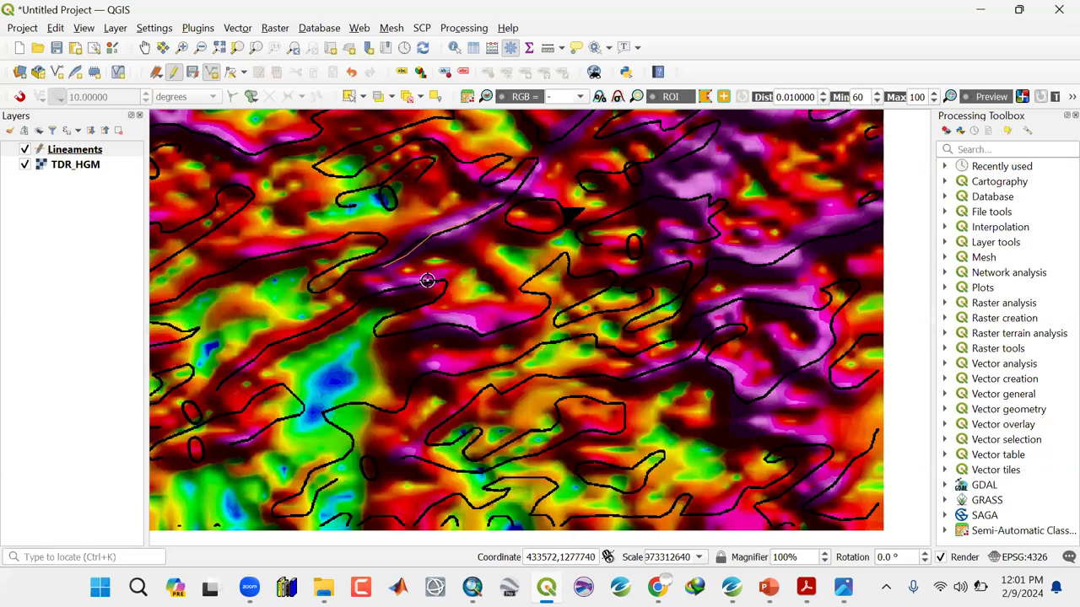
{"action": "right_click", "coordinate": [381, 288]}
{"action": "left_click", "coordinate": [957, 384]}
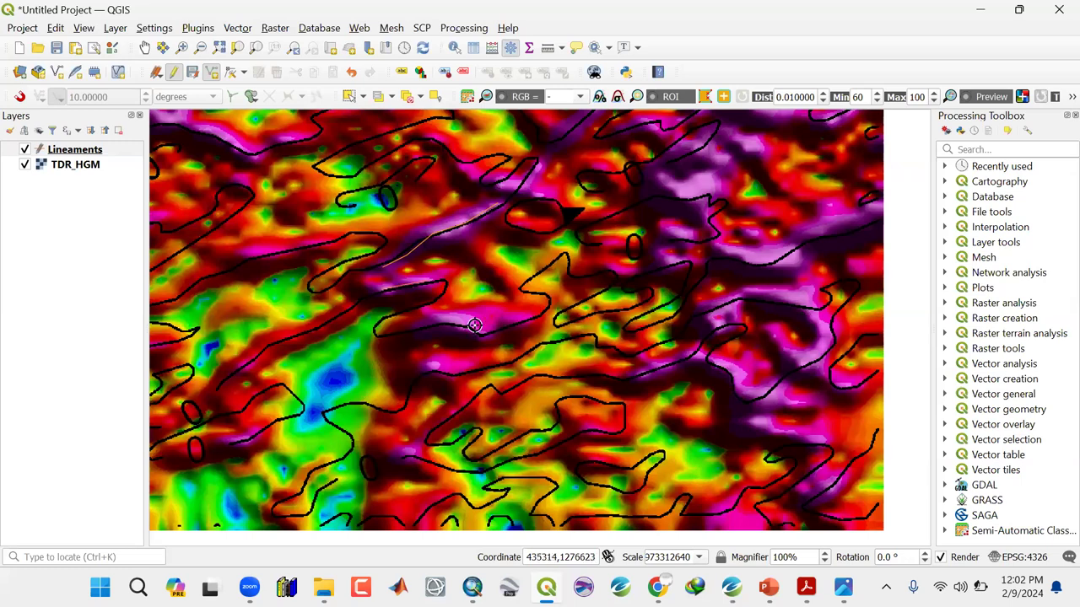
Add short lineaments on the next two magenta highs south of the digitized diagonal ridge, leaving their ids empty
{"action": "left_click", "coordinate": [418, 328]}
{"action": "left_click", "coordinate": [476, 324]}
{"action": "right_click", "coordinate": [476, 324]}
{"action": "left_click", "coordinate": [962, 411]}
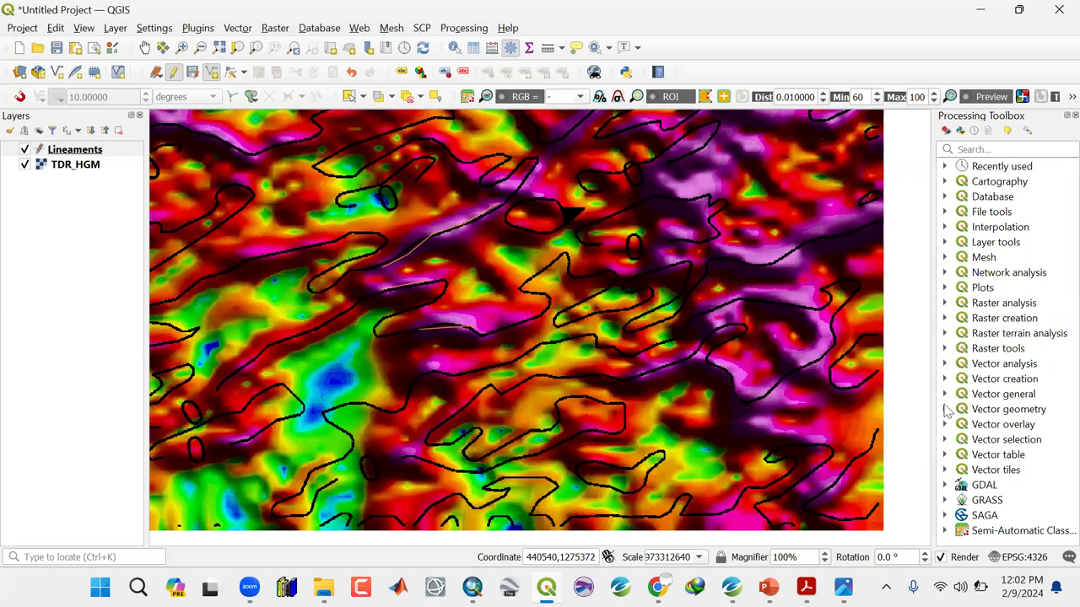
{"action": "left_click", "coordinate": [423, 366]}
{"action": "right_click", "coordinate": [841, 430]}
{"action": "left_click", "coordinate": [959, 435]}
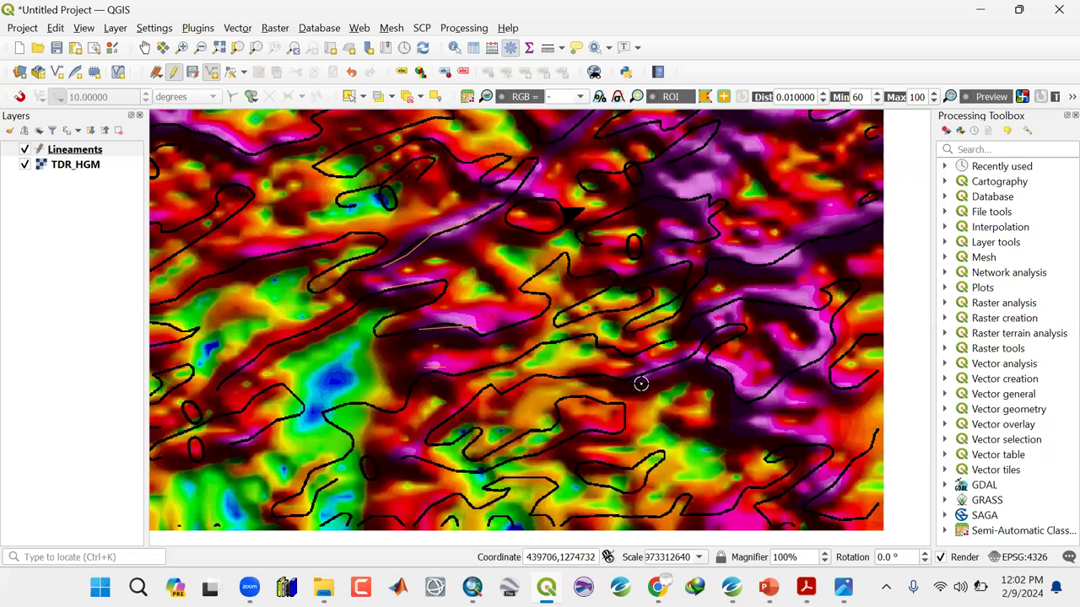
Trace the ring-shaped purple anomaly near the raster's southeastern edge with four line features along its southern, eastern and northern sides, ids left empty
{"action": "right_click", "coordinate": [743, 392]}
{"action": "left_click", "coordinate": [962, 460]}
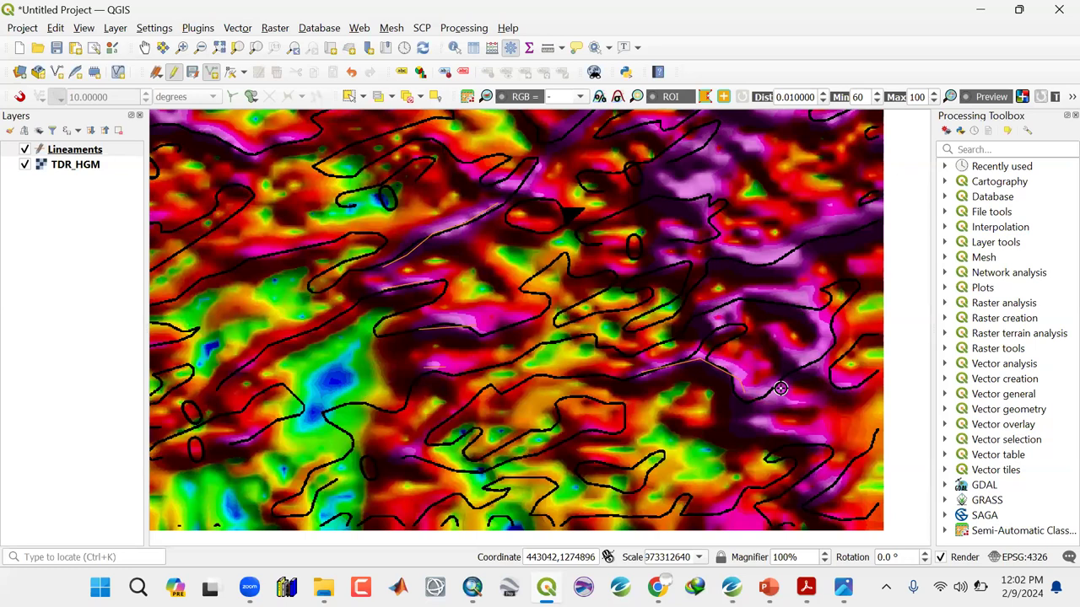
{"action": "right_click", "coordinate": [781, 387]}
{"action": "left_click", "coordinate": [961, 486]}
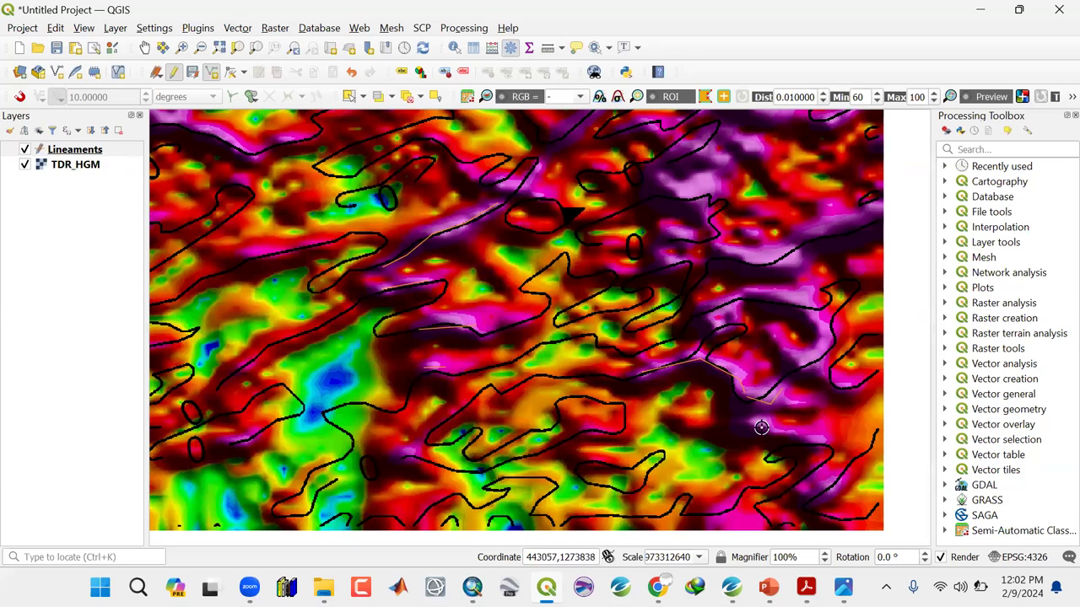
{"action": "right_click", "coordinate": [832, 327]}
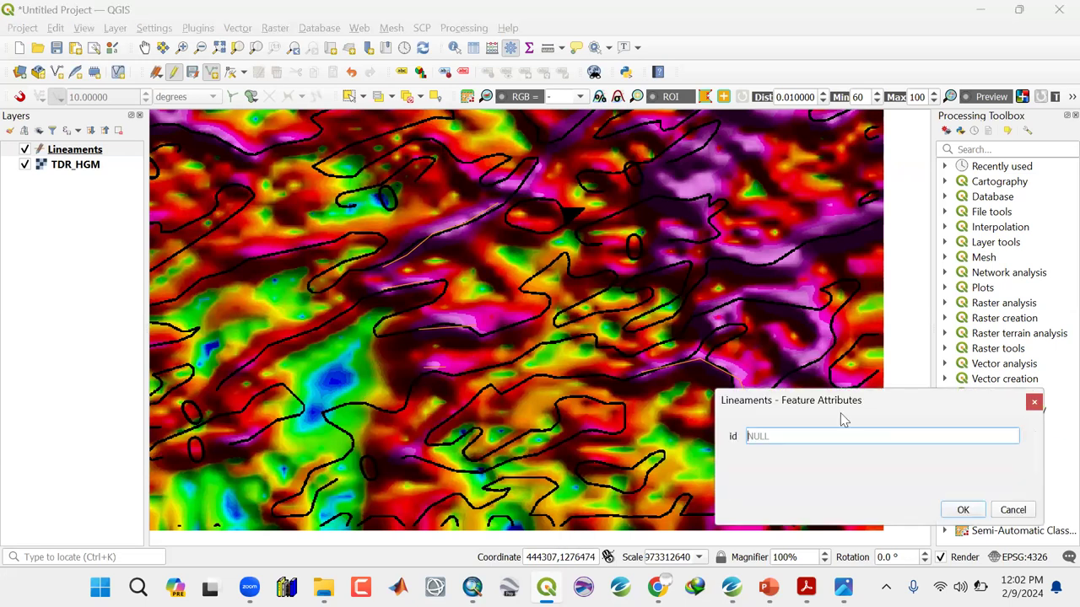
{"action": "left_click", "coordinate": [959, 510]}
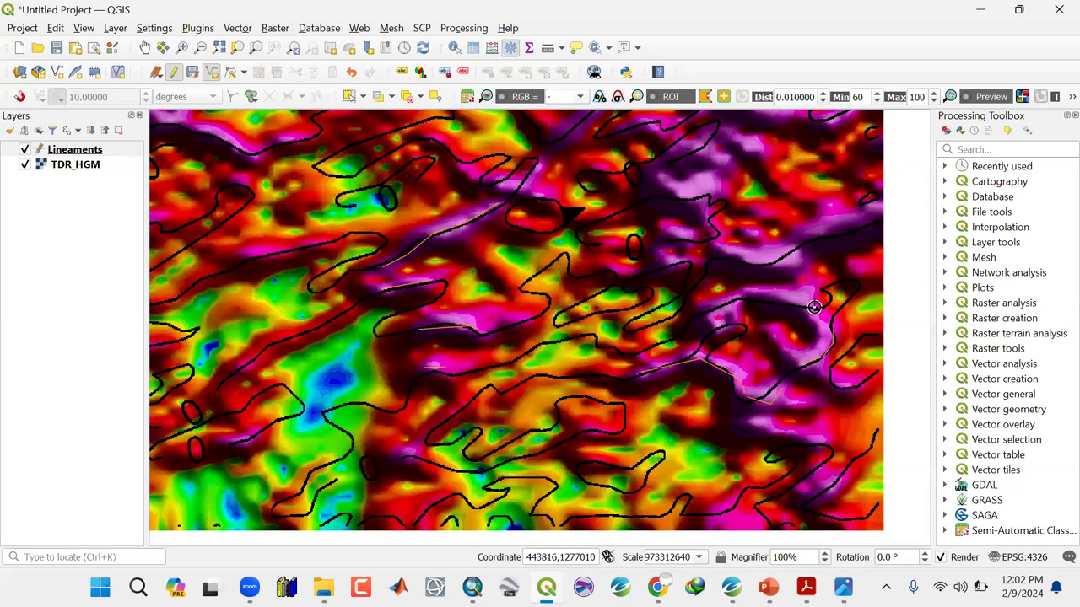
{"action": "right_click", "coordinate": [699, 315]}
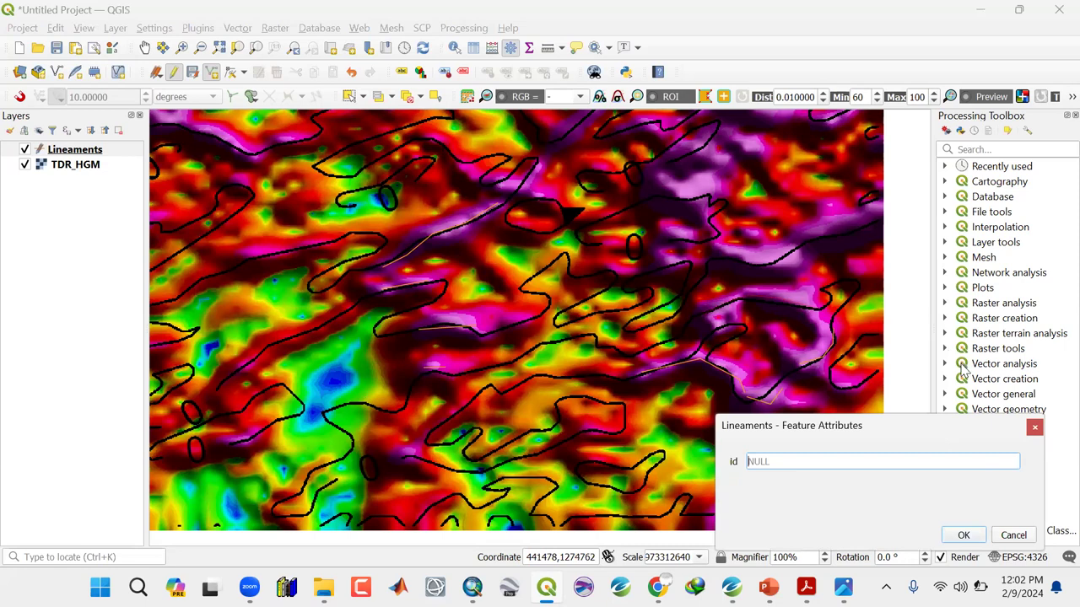
{"action": "key", "text": "Return"}
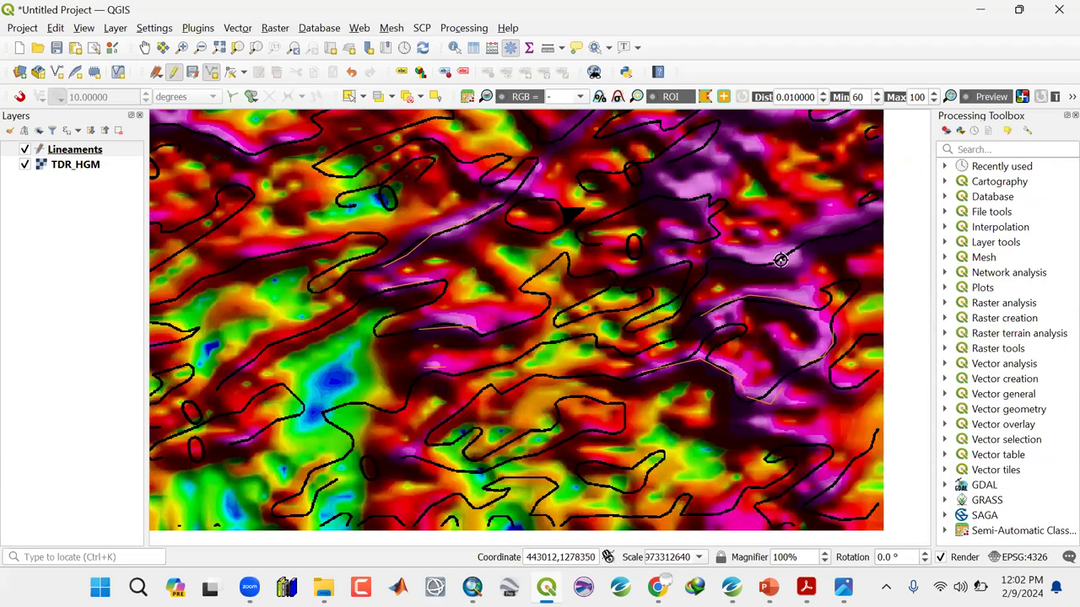
Digitize lineaments on the purple high north of the ring-shaped anomaly, the short high just west of it and the raster's southeastern edge, ids left empty
{"action": "right_click", "coordinate": [724, 254]}
{"action": "left_click", "coordinate": [965, 428]}
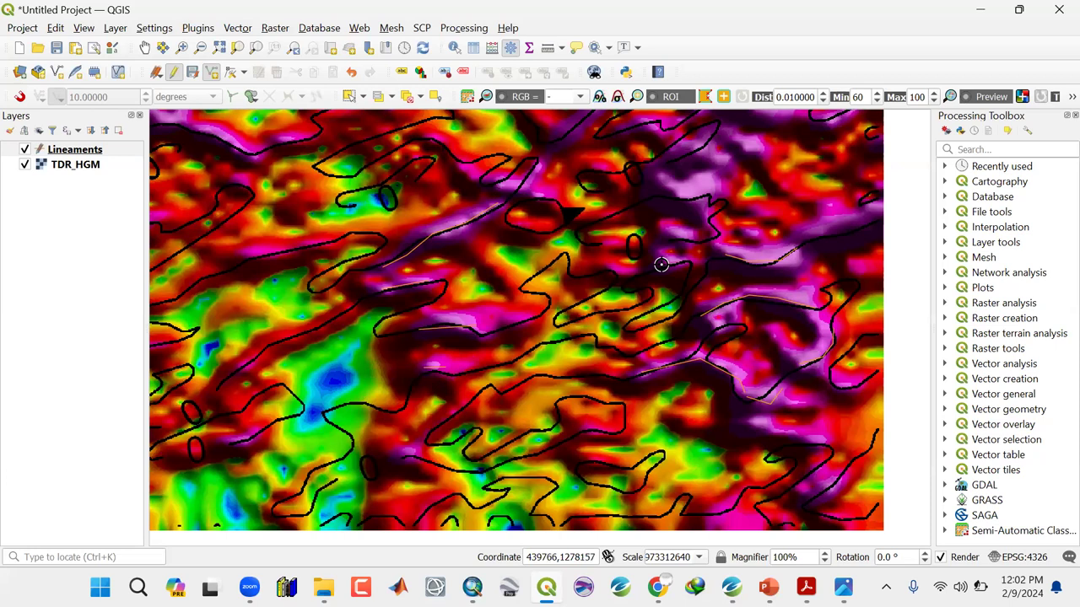
{"action": "right_click", "coordinate": [661, 264]}
{"action": "left_click", "coordinate": [951, 455]}
{"action": "right_click", "coordinate": [880, 436]}
{"action": "left_click", "coordinate": [953, 483]}
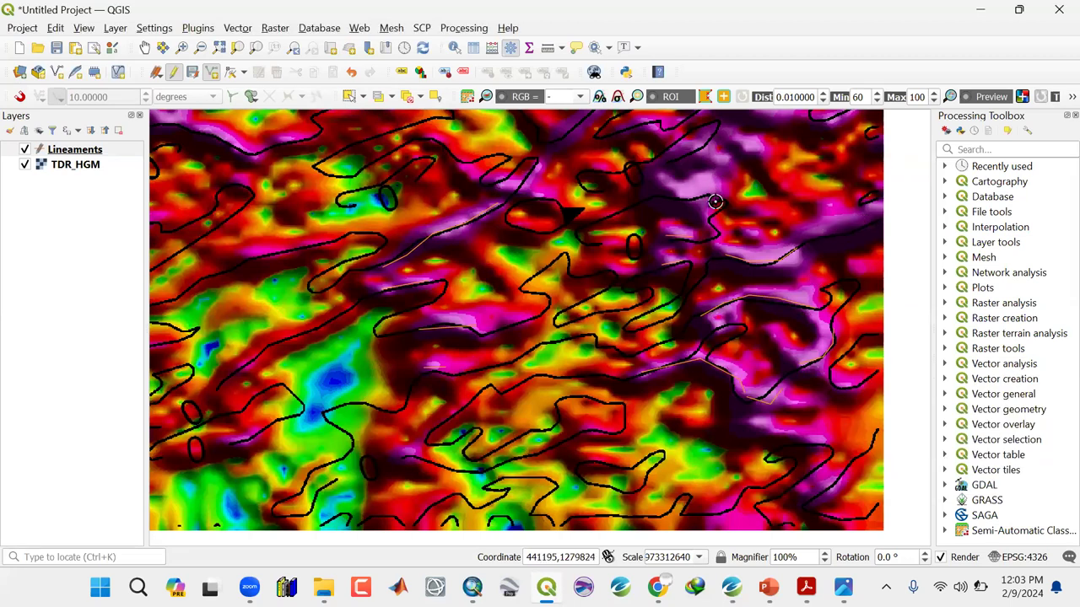
Add one lineament on the light purple high farther north and another at the eastern side of the ring-shaped anomaly, with empty ids
{"action": "right_click", "coordinate": [673, 195]}
{"action": "left_click", "coordinate": [965, 501]}
{"action": "right_click", "coordinate": [834, 374]}
{"action": "left_click", "coordinate": [940, 393]}
{"action": "left_click_drag", "start_coordinate": [301, 225], "coordinate": [449, 353]}
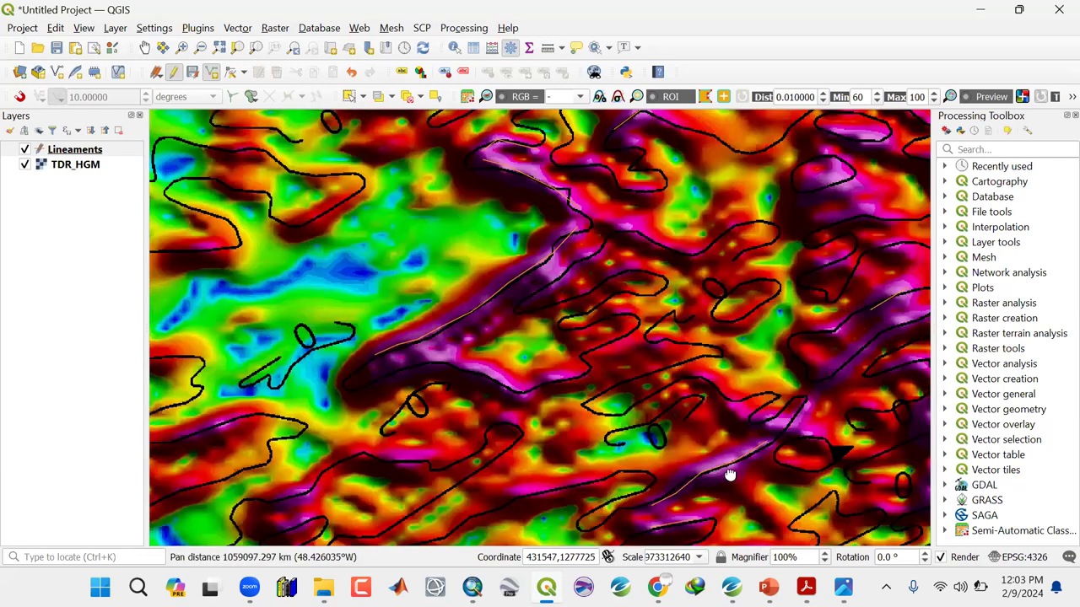
{"action": "left_click_drag", "start_coordinate": [729, 474], "coordinate": [465, 321]}
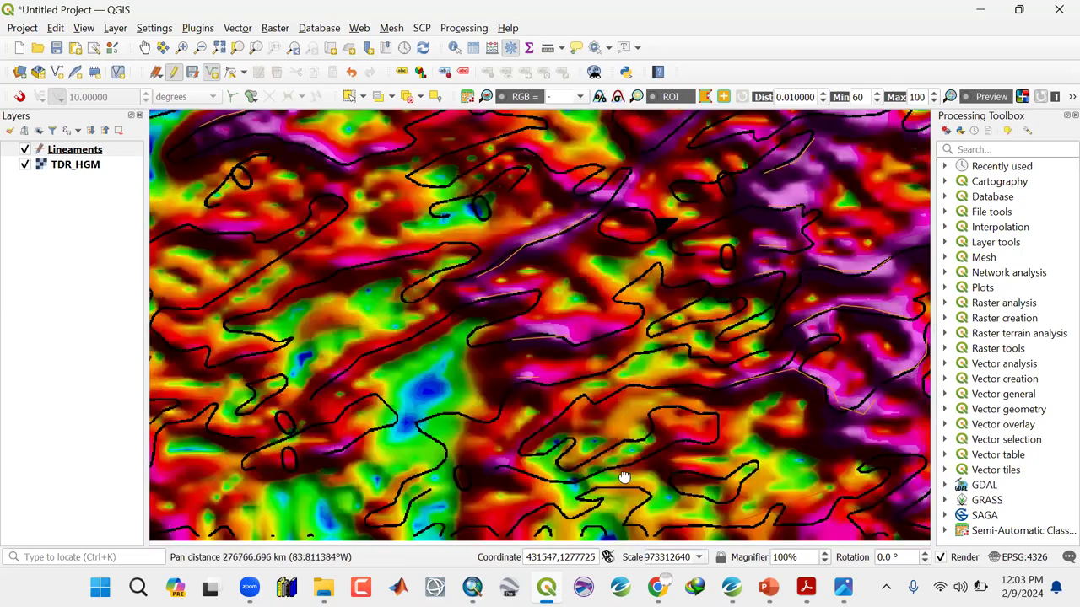
{"action": "left_click_drag", "start_coordinate": [624, 477], "coordinate": [546, 373]}
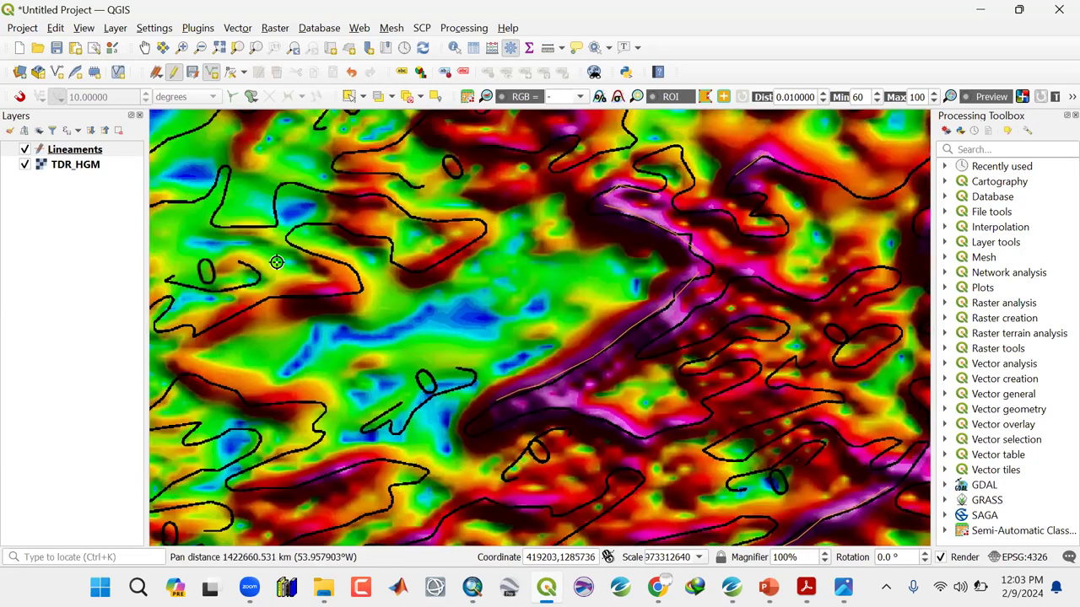
{"action": "right_click", "coordinate": [324, 275]}
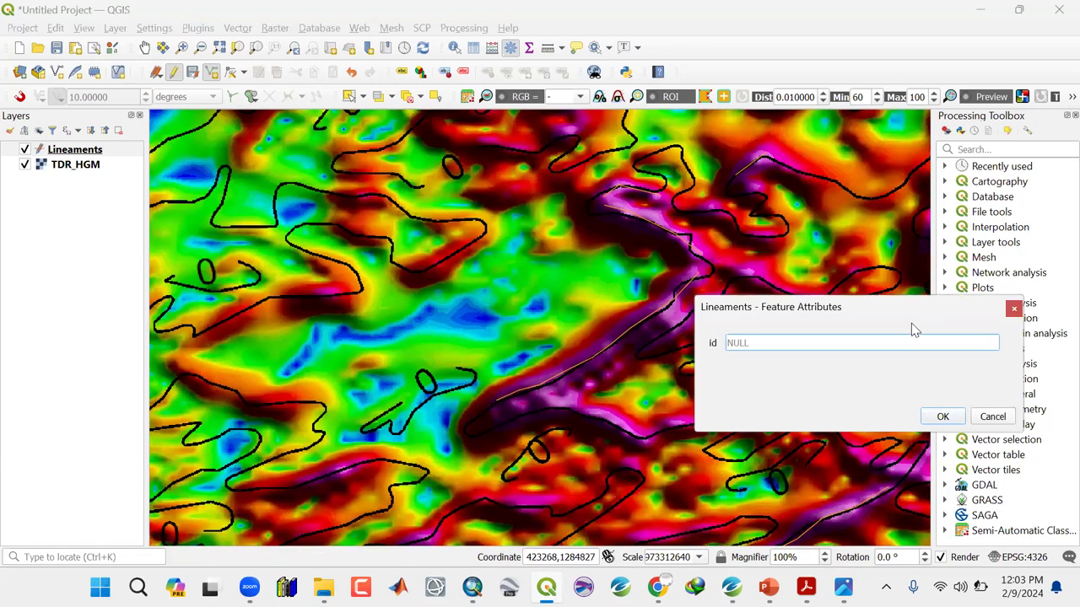
{"action": "left_click", "coordinate": [992, 417]}
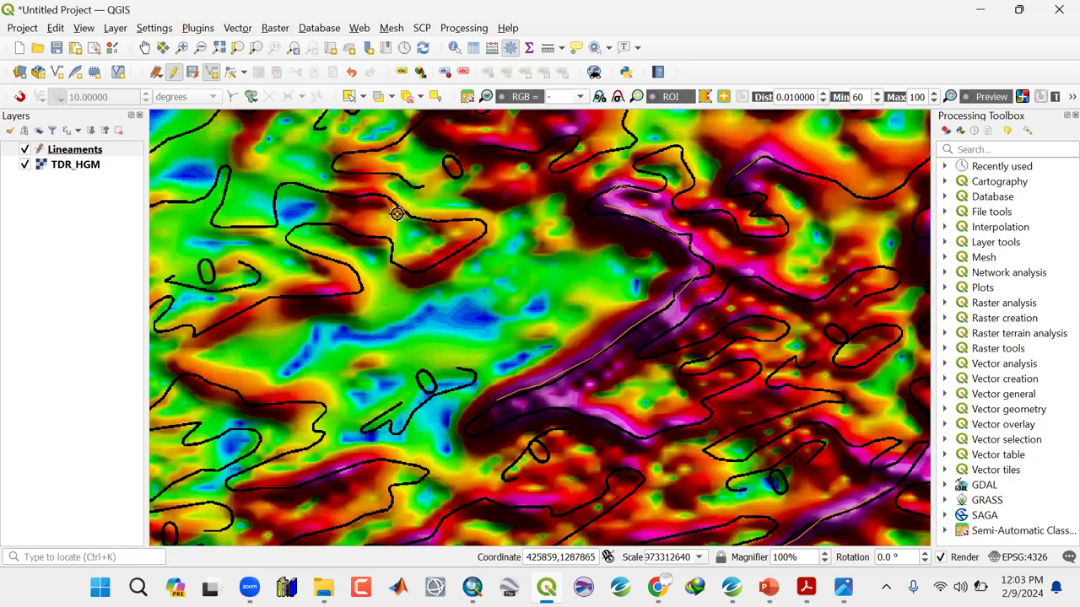
In the raster's southwestern part, digitize a short lineament along the lower edge of the striped magenta high, leaving its id empty
{"action": "left_click_drag", "start_coordinate": [396, 215], "coordinate": [400, 241]}
{"action": "scroll", "coordinate": [331, 169], "scroll_direction": "up", "scroll_amount": 3}
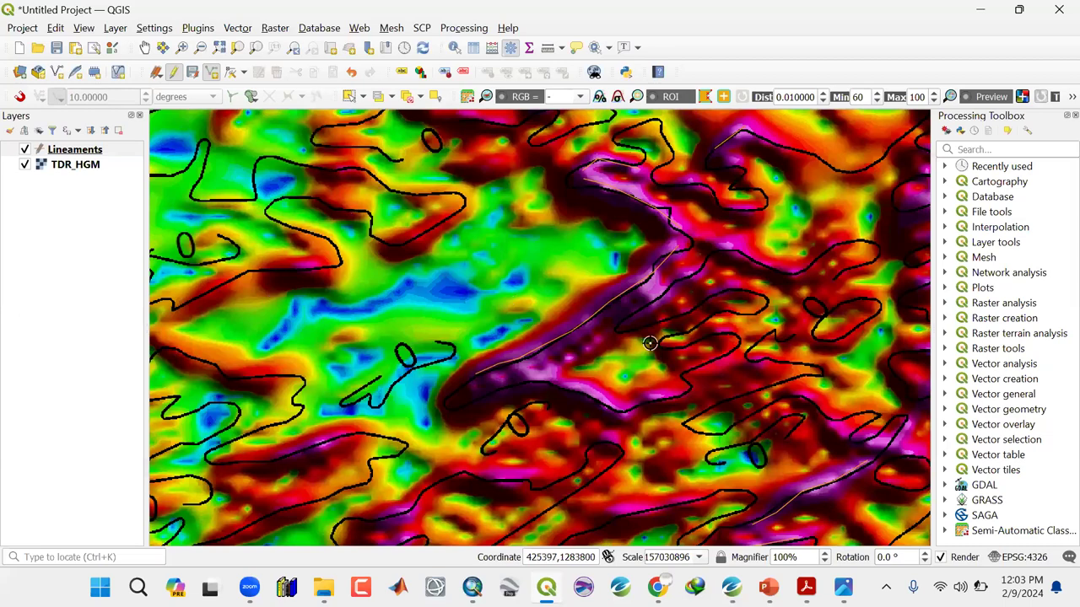
{"action": "scroll", "coordinate": [632, 324], "scroll_direction": "down", "scroll_amount": 3}
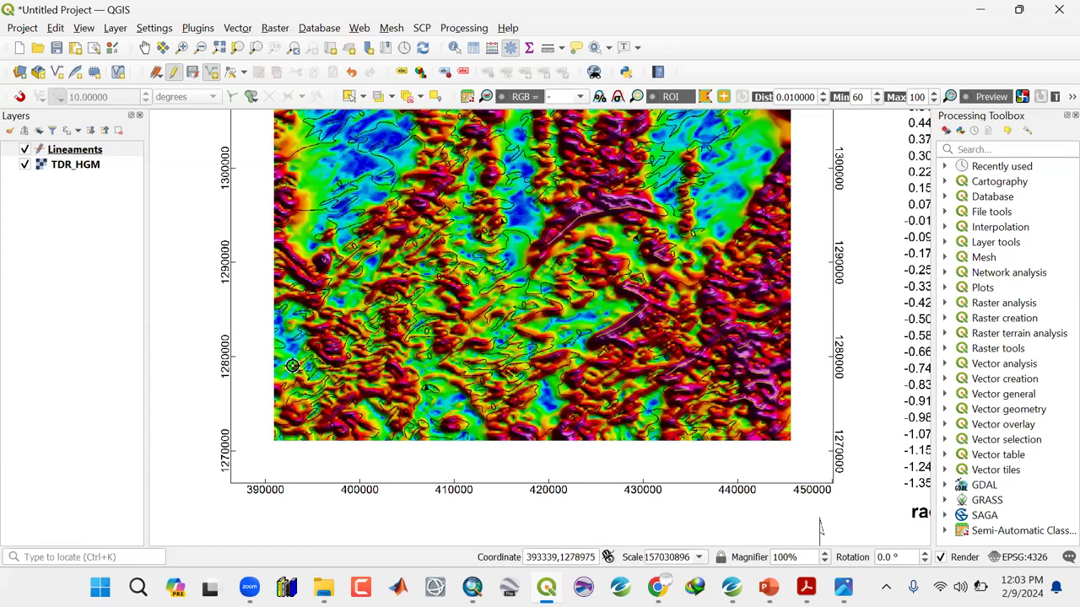
{"action": "scroll", "coordinate": [297, 383], "scroll_direction": "up", "scroll_amount": 2}
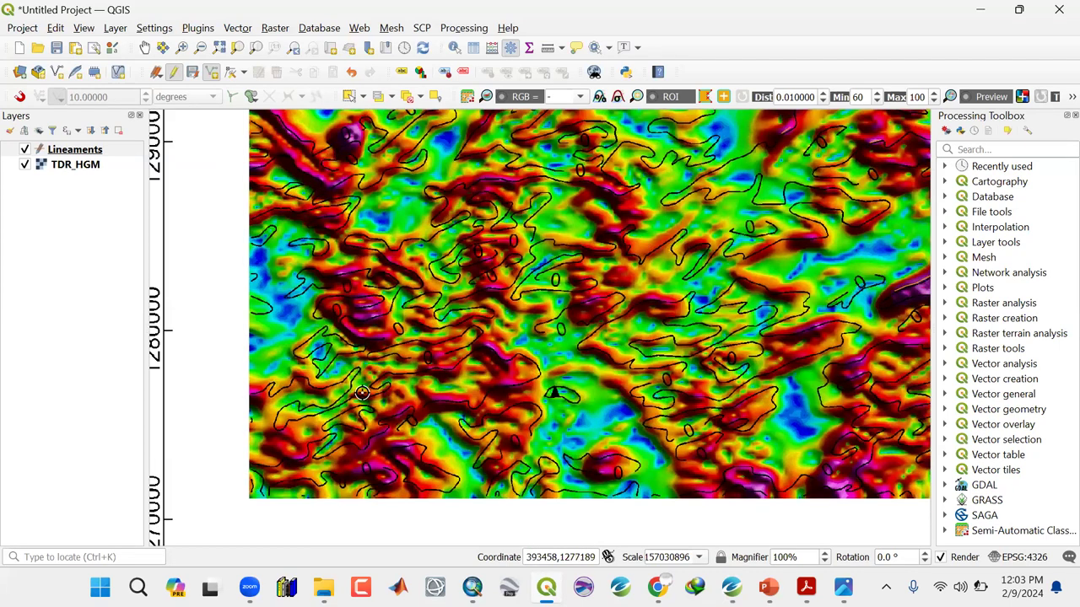
{"action": "scroll", "coordinate": [360, 280], "scroll_direction": "up", "scroll_amount": 1}
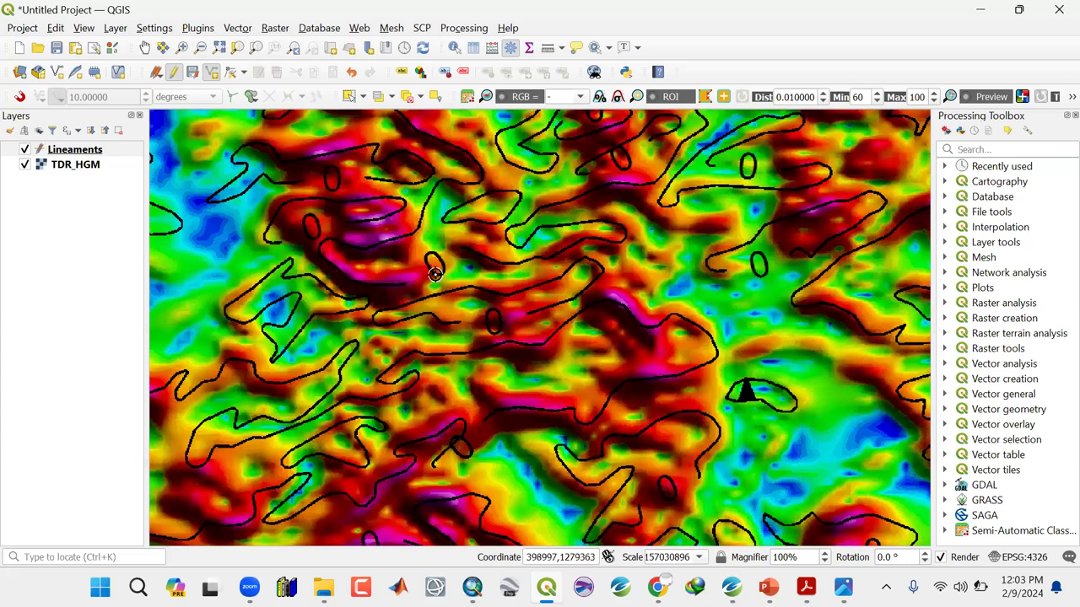
{"action": "right_click", "coordinate": [360, 244]}
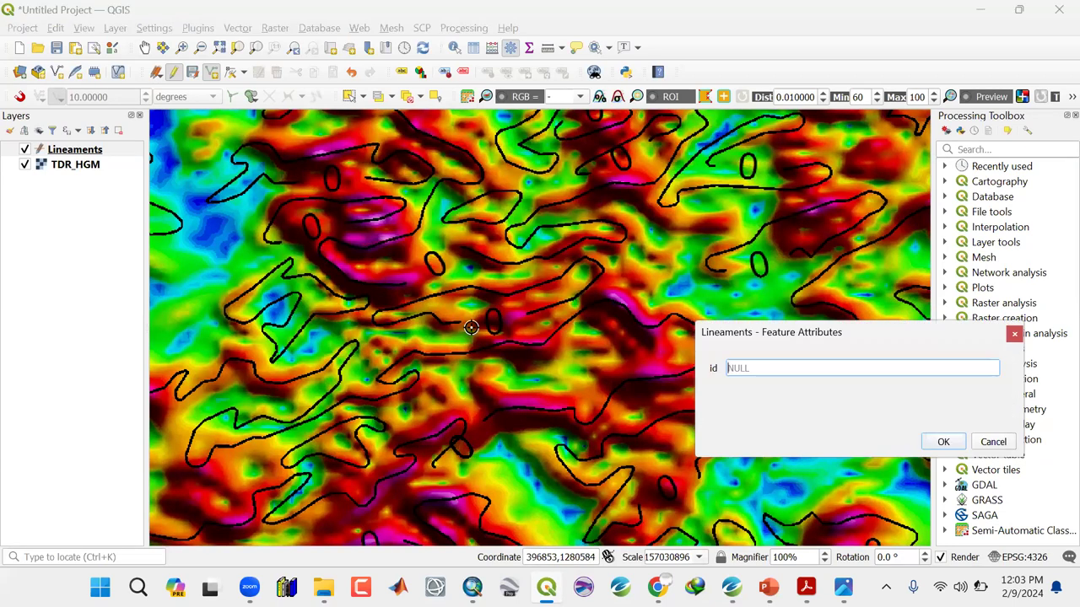
{"action": "left_click", "coordinate": [942, 443]}
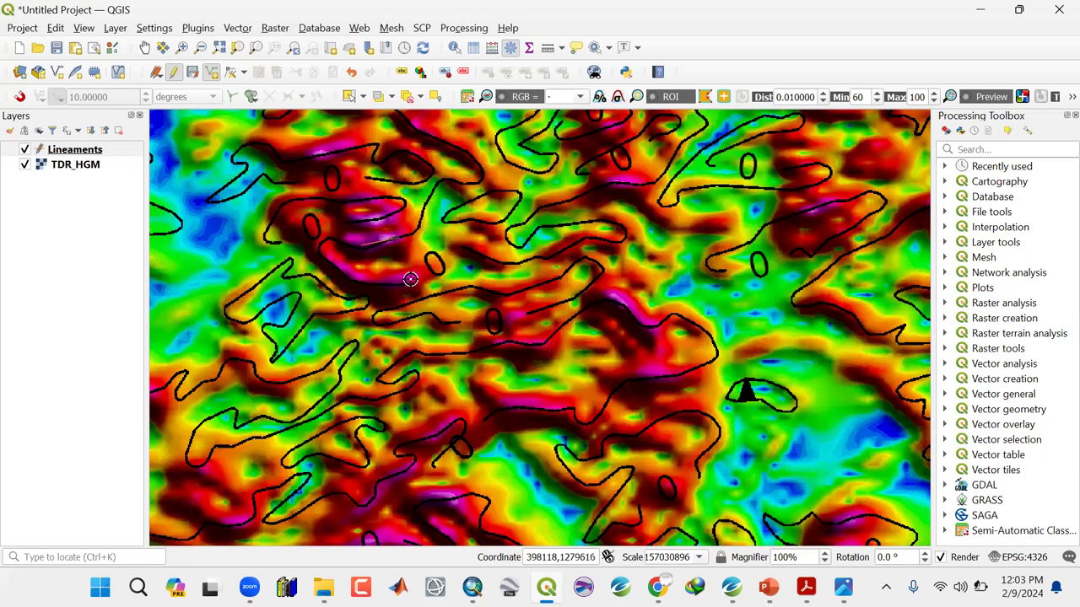
Trace the curved magenta ridge just south of the striped high with two short line features, leaving their ids empty
{"action": "left_click", "coordinate": [336, 263]}
{"action": "right_click", "coordinate": [348, 273]}
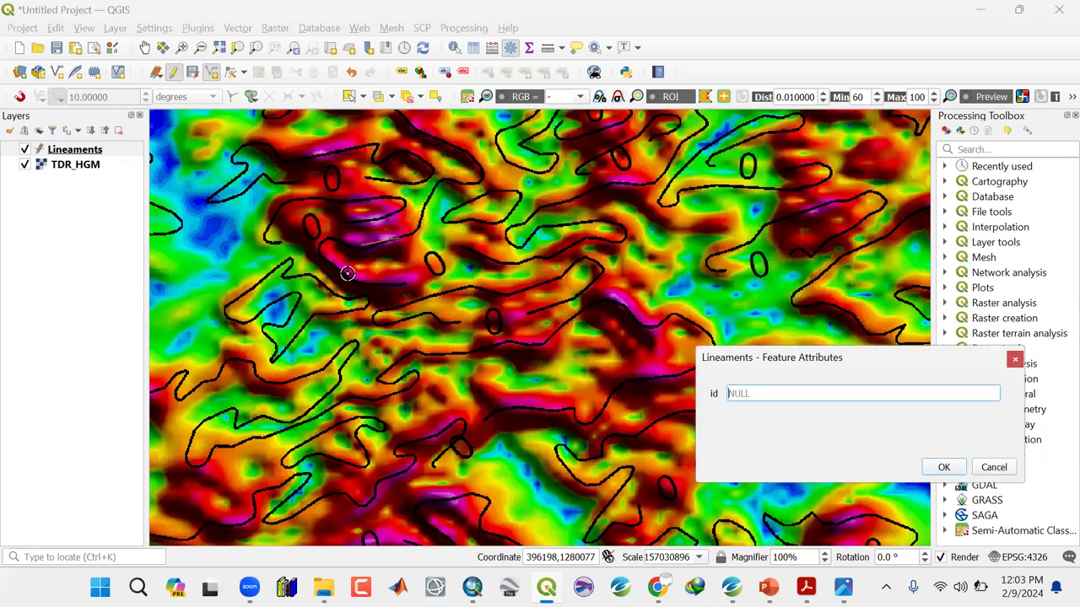
{"action": "left_click", "coordinate": [942, 465]}
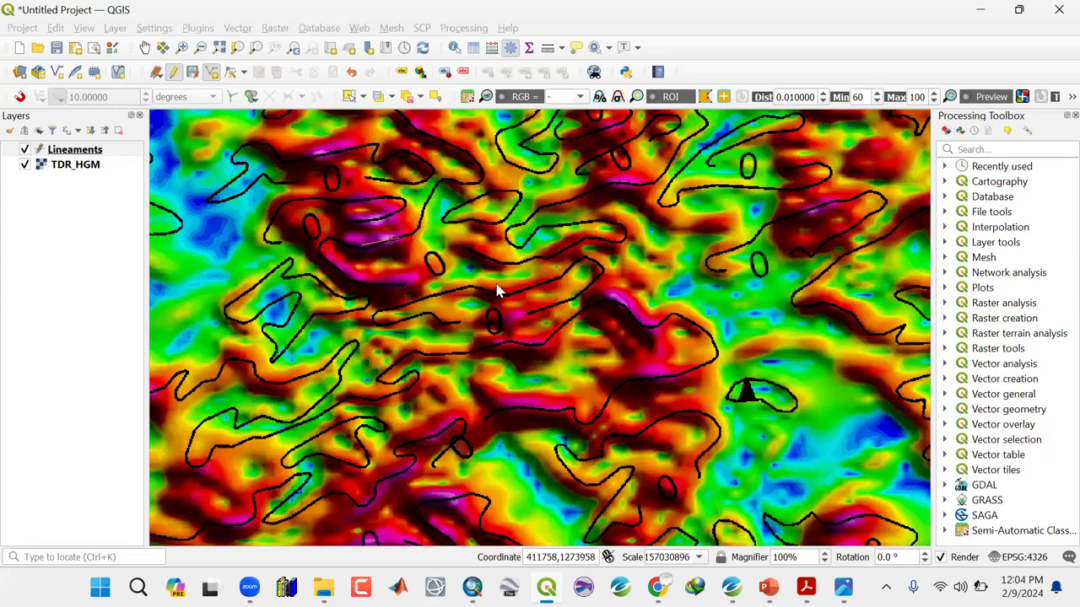
{"action": "right_click", "coordinate": [383, 285]}
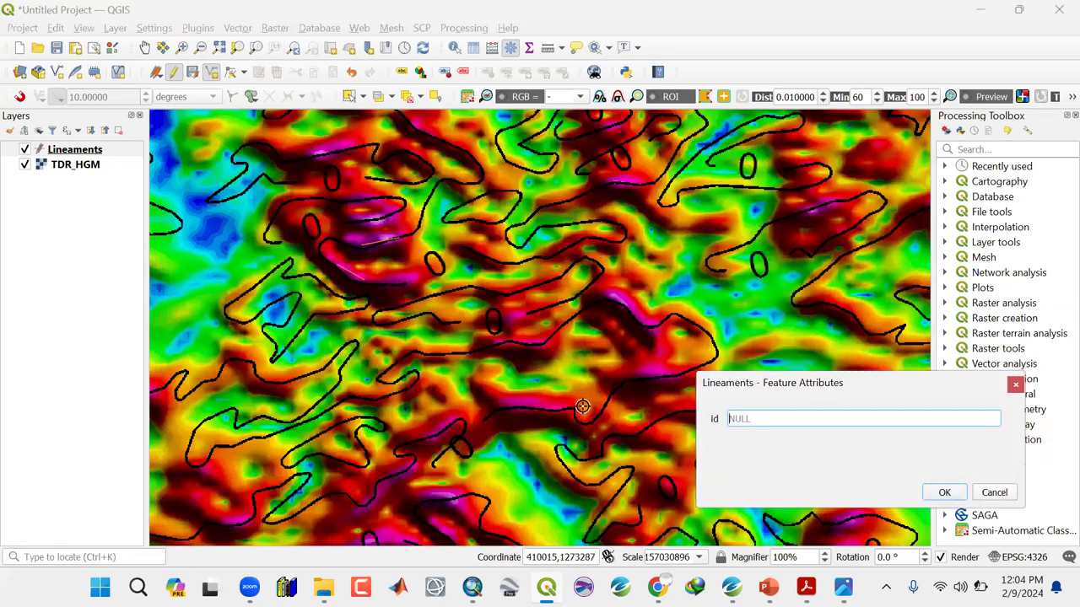
{"action": "left_click", "coordinate": [943, 497]}
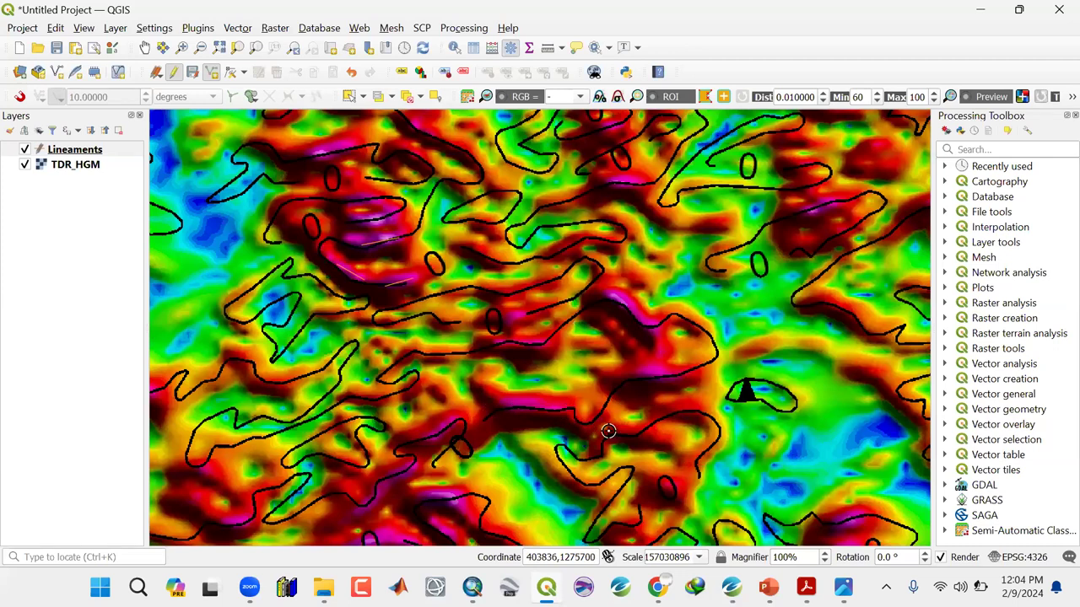
Digitize two lineaments along the magenta ridges in the southwestern part of the TDR_HGM map, leaving their id attributes empty
{"action": "right_click", "coordinate": [427, 496]}
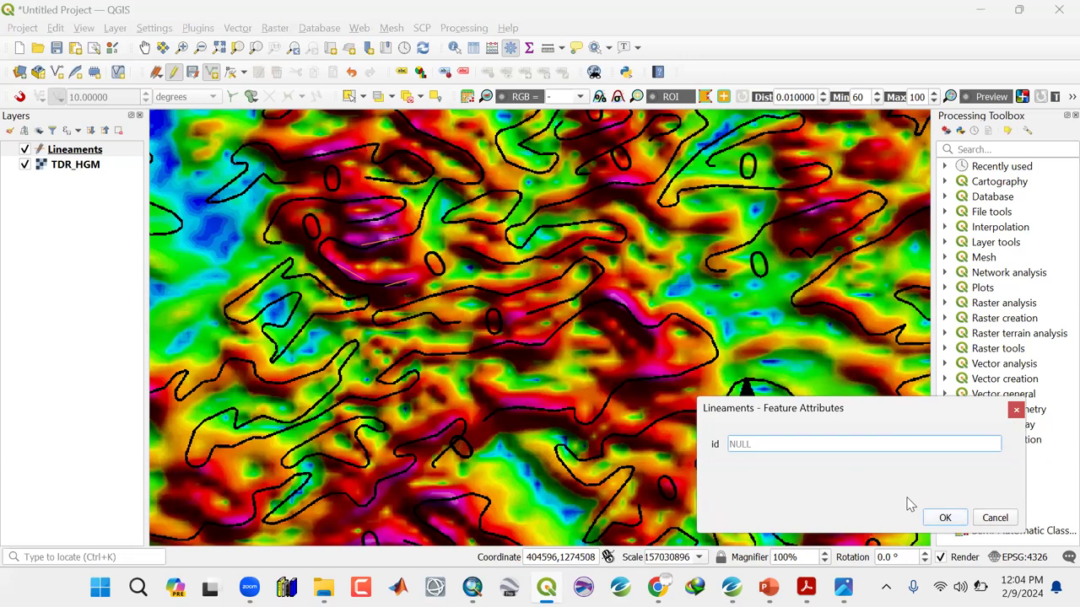
{"action": "left_click", "coordinate": [944, 517]}
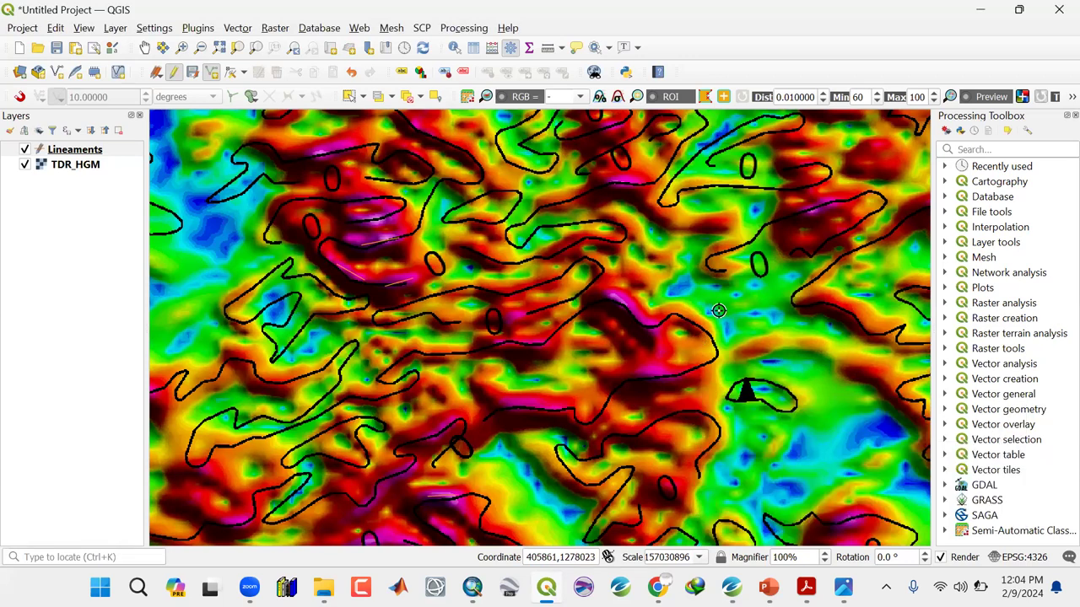
{"action": "scroll", "coordinate": [531, 302], "scroll_direction": "down", "scroll_amount": 1}
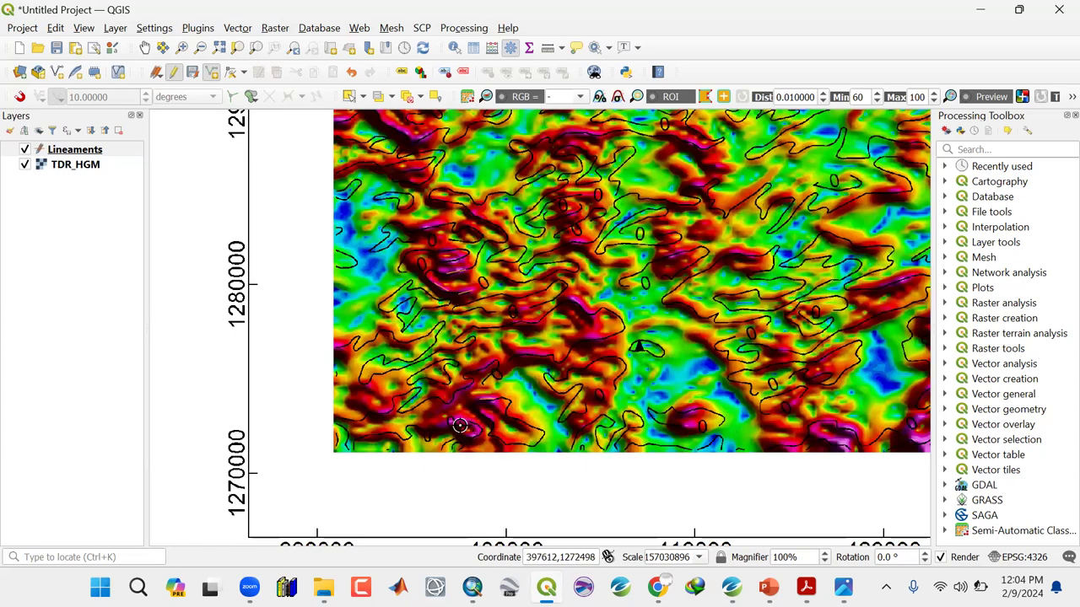
{"action": "scroll", "coordinate": [458, 425], "scroll_direction": "up", "scroll_amount": 1}
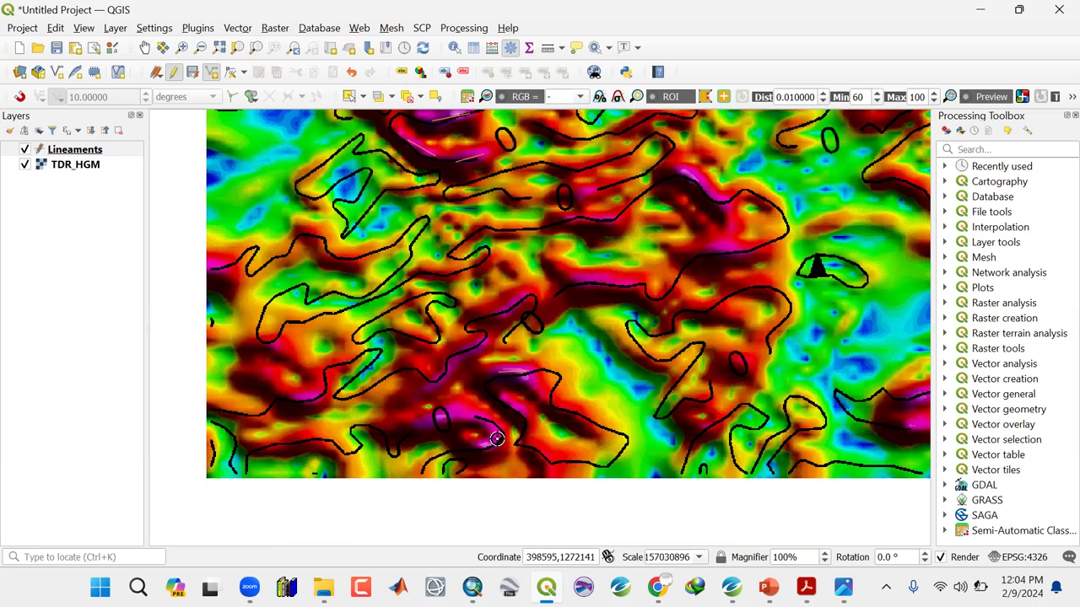
{"action": "right_click", "coordinate": [497, 439]}
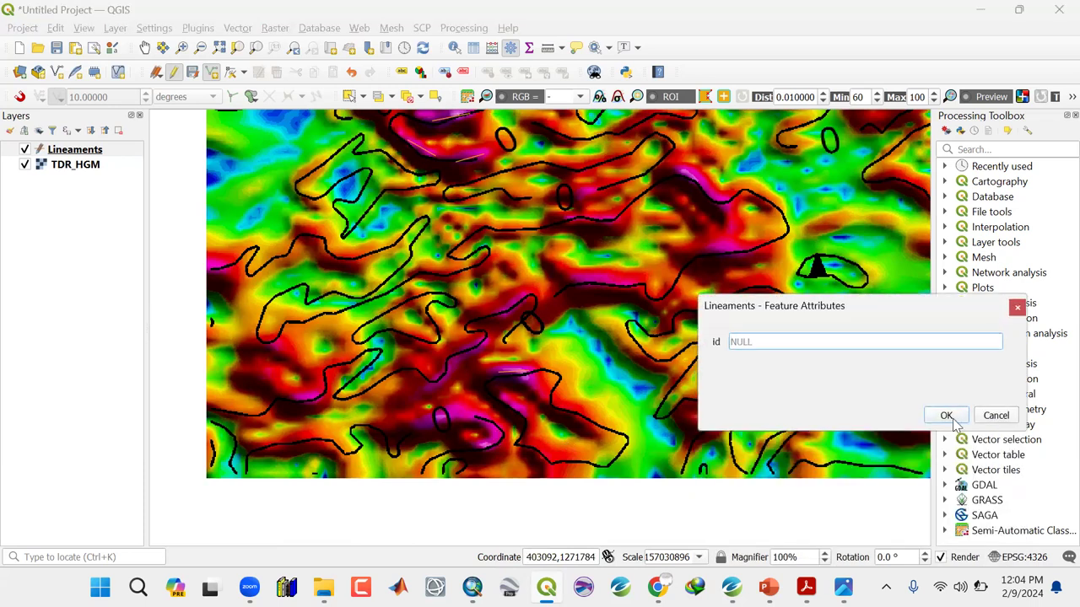
{"action": "left_click", "coordinate": [946, 414]}
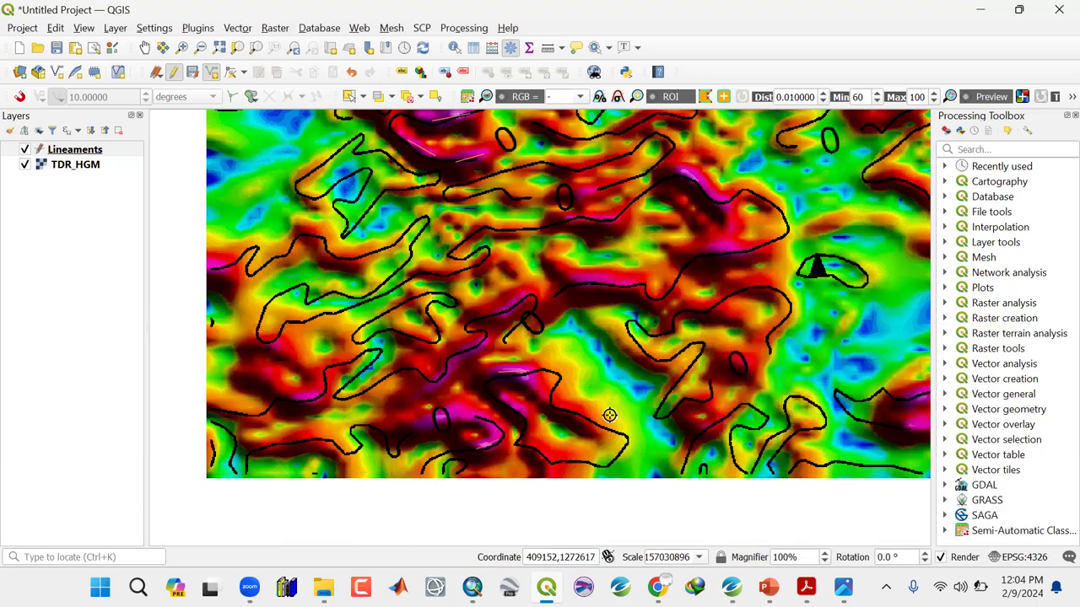
Digitize two short lineaments on the dark red ridge around the 0 contour label near the southwestern map edge, with empty ids
{"action": "right_click", "coordinate": [476, 415]}
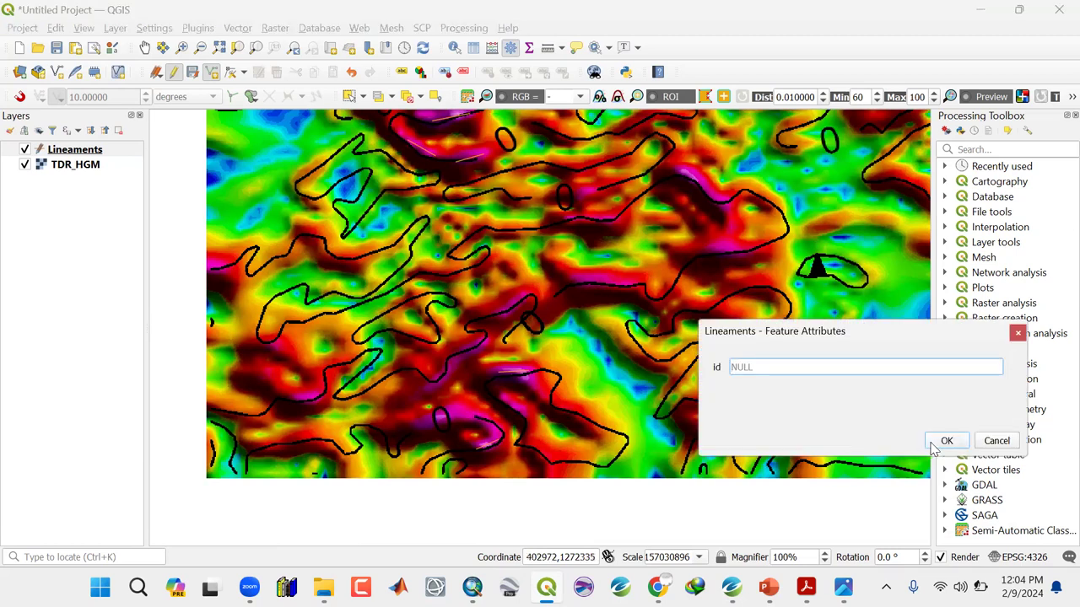
{"action": "left_click", "coordinate": [945, 440]}
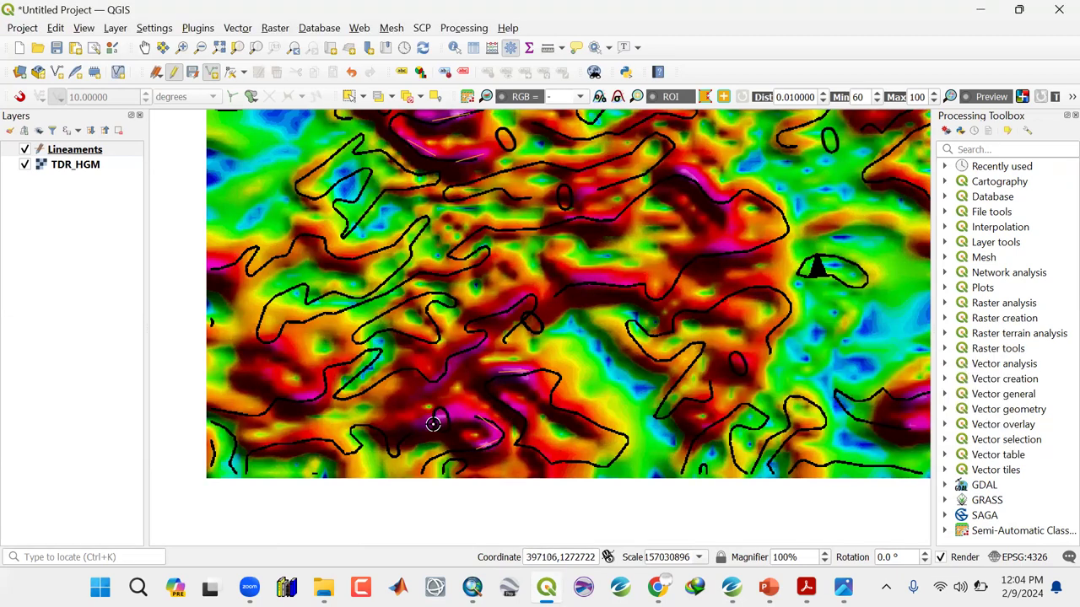
{"action": "right_click", "coordinate": [419, 428]}
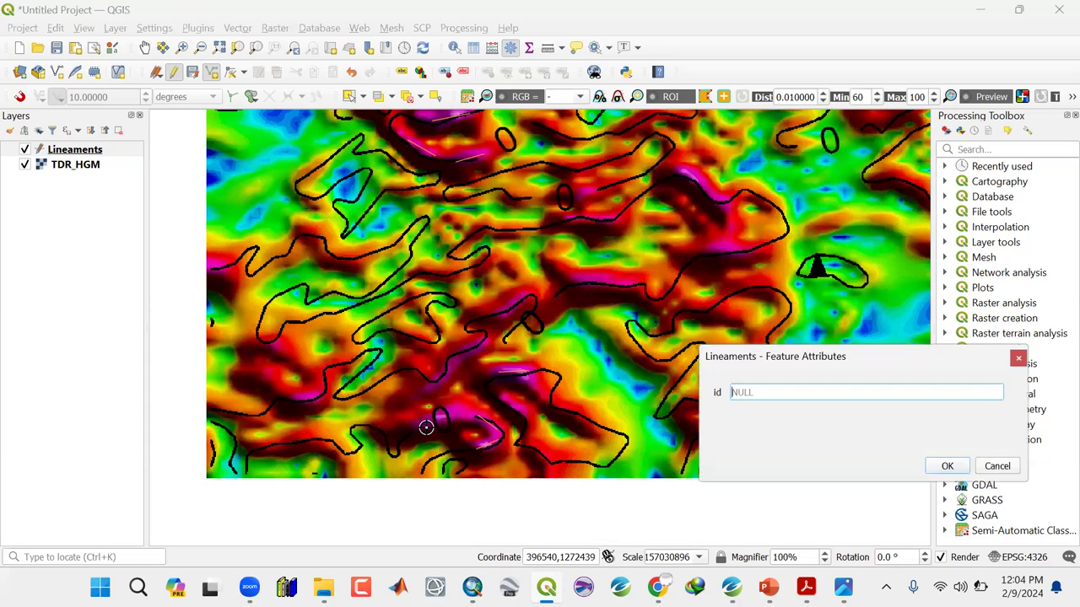
{"action": "left_click", "coordinate": [948, 465]}
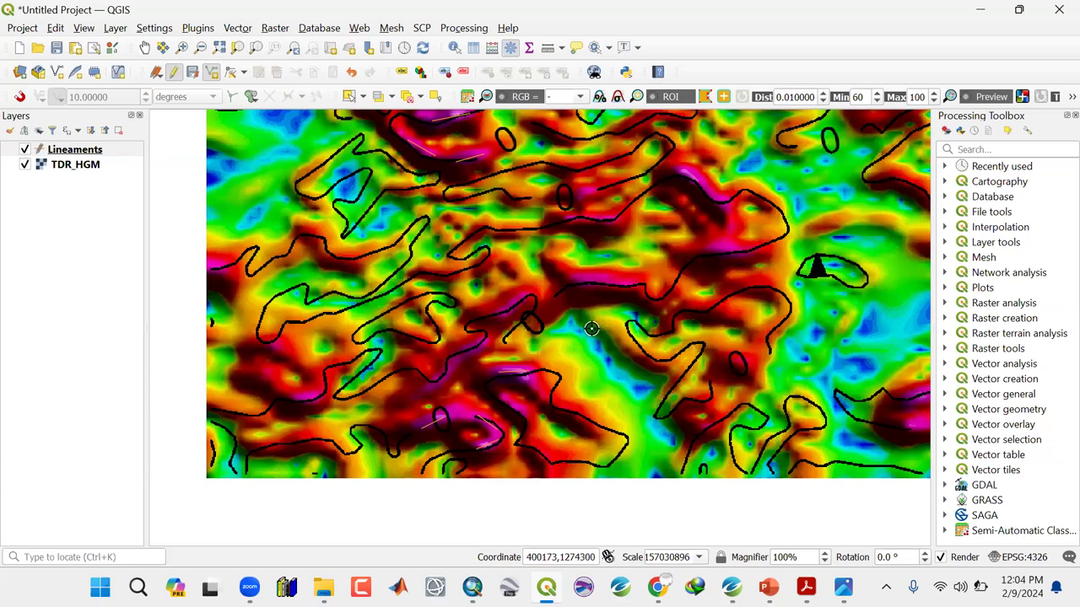
Digitize a lineament along the bright magenta diagonal ridge at the north-central edge of the map, discarding the first attempt
{"action": "scroll", "coordinate": [554, 291], "scroll_direction": "down", "scroll_amount": 3}
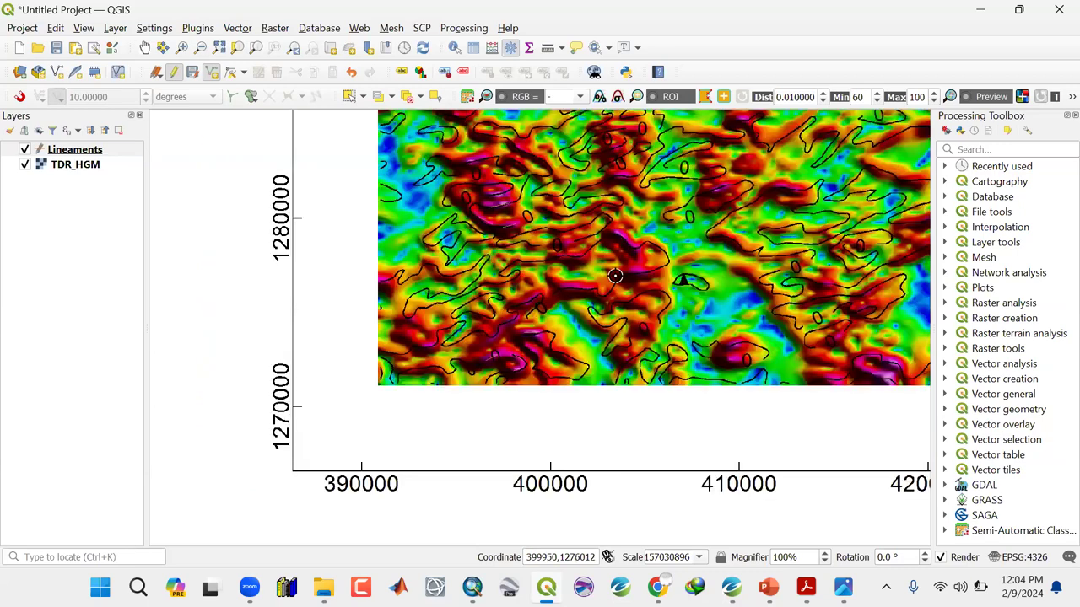
{"action": "left_click_drag", "start_coordinate": [554, 291], "coordinate": [395, 419]}
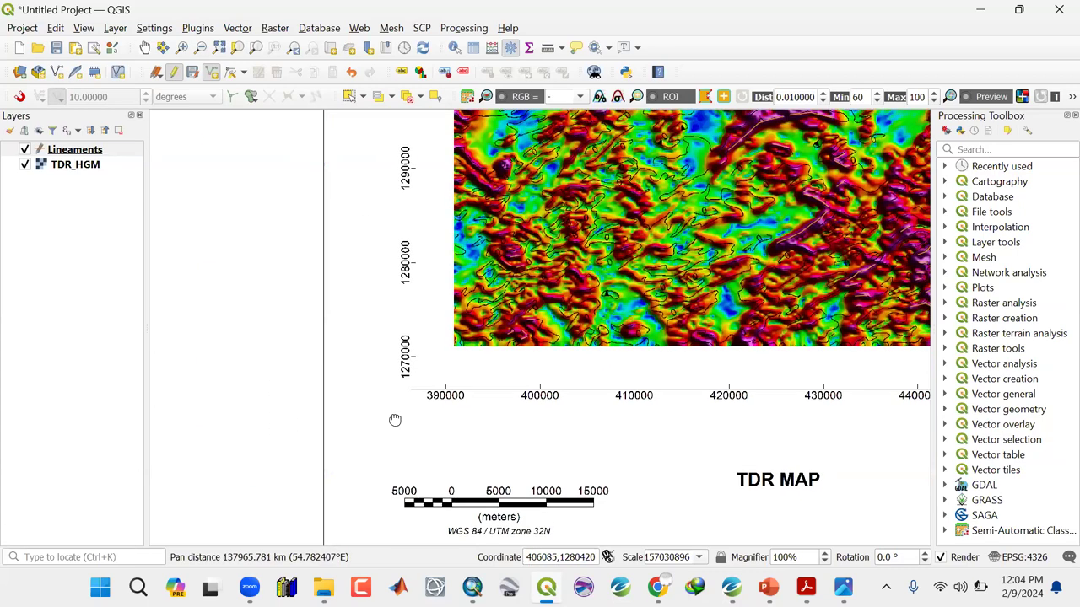
{"action": "left_click_drag", "start_coordinate": [531, 310], "coordinate": [432, 411]}
{"action": "left_click_drag", "start_coordinate": [414, 456], "coordinate": [531, 219]}
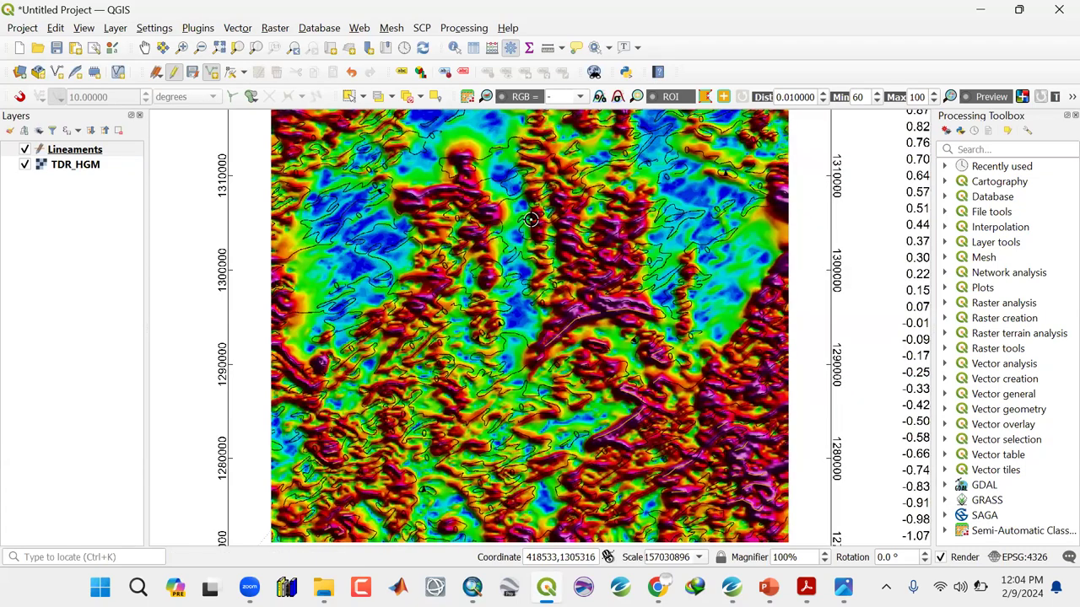
{"action": "mouse_move", "coordinate": [496, 342]}
{"action": "left_mouse_down"}
{"action": "mouse_move", "coordinate": [482, 344]}
{"action": "mouse_move", "coordinate": [498, 340]}
{"action": "left_mouse_up"}
{"action": "left_click_drag", "start_coordinate": [546, 207], "coordinate": [523, 264]}
{"action": "scroll", "coordinate": [523, 264], "scroll_direction": "up", "scroll_amount": 1}
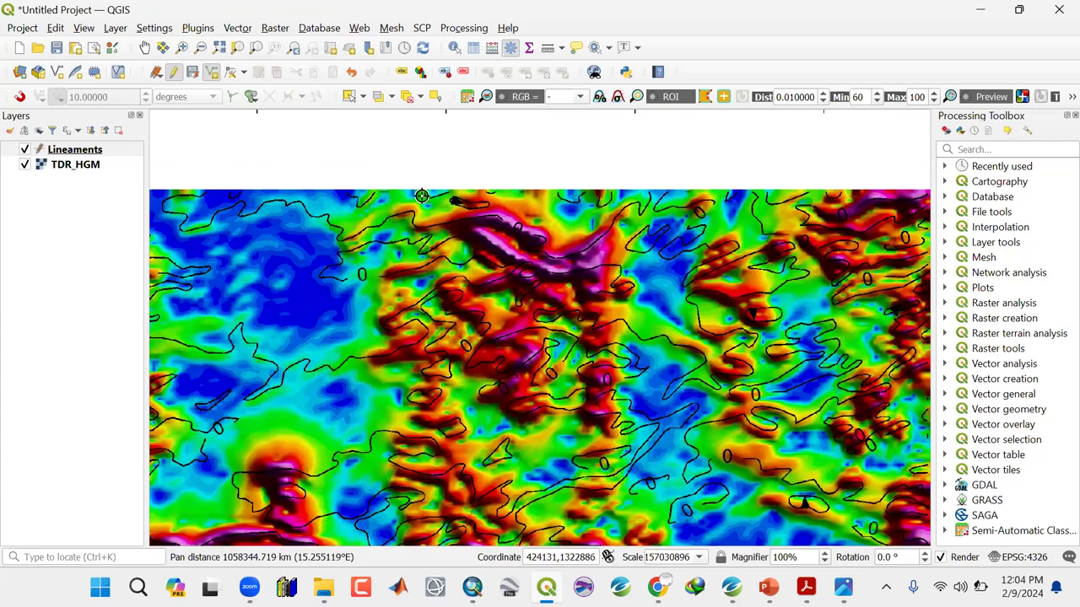
{"action": "scroll", "coordinate": [425, 216], "scroll_direction": "up", "scroll_amount": 1}
{"action": "right_click", "coordinate": [427, 224]}
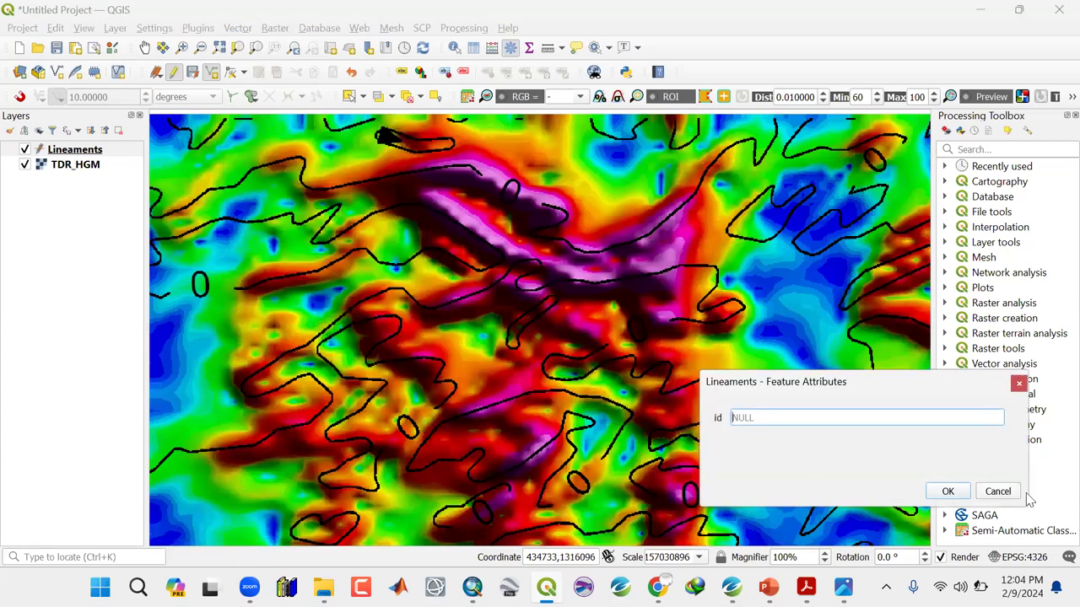
{"action": "left_click", "coordinate": [998, 492]}
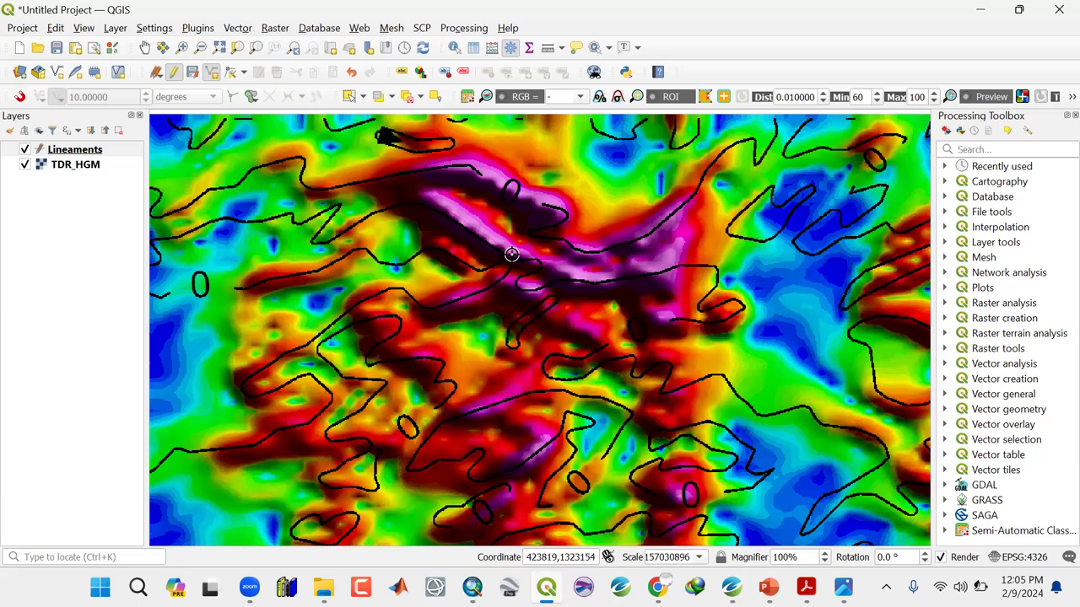
{"action": "right_click", "coordinate": [633, 341]}
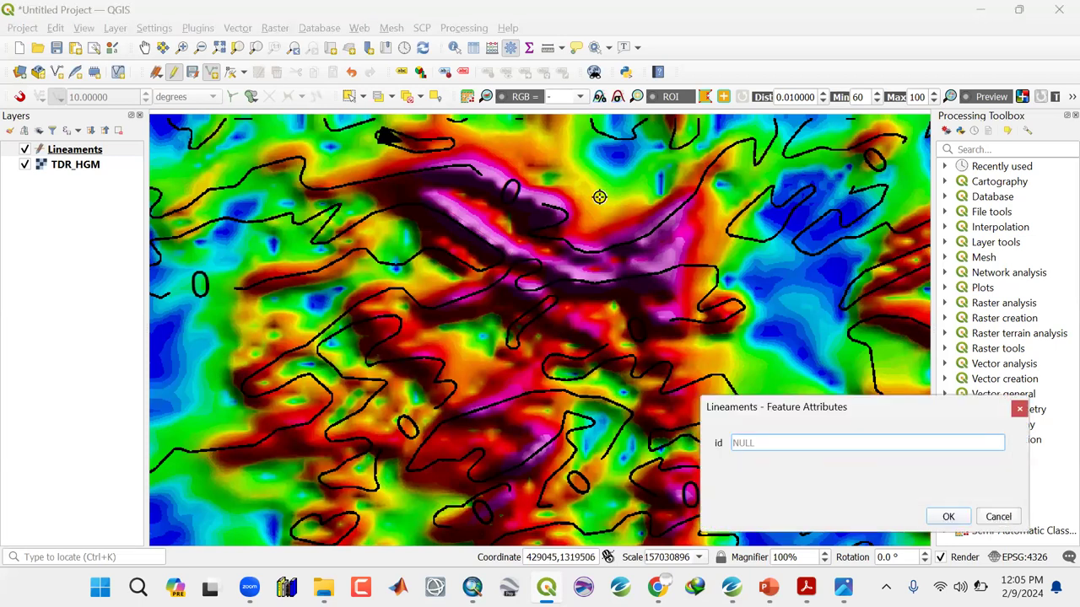
{"action": "key", "text": "Return"}
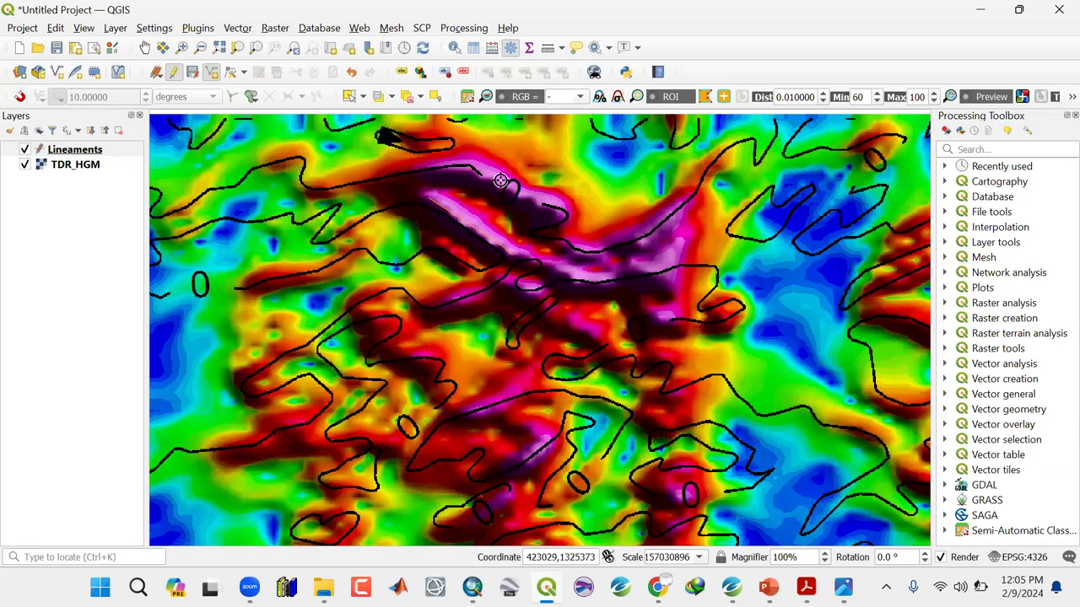
Add short lineaments along the dark ridge above the bright diagonal ridge and along the zero contour southeast of it, with empty ids
{"action": "right_click", "coordinate": [557, 210]}
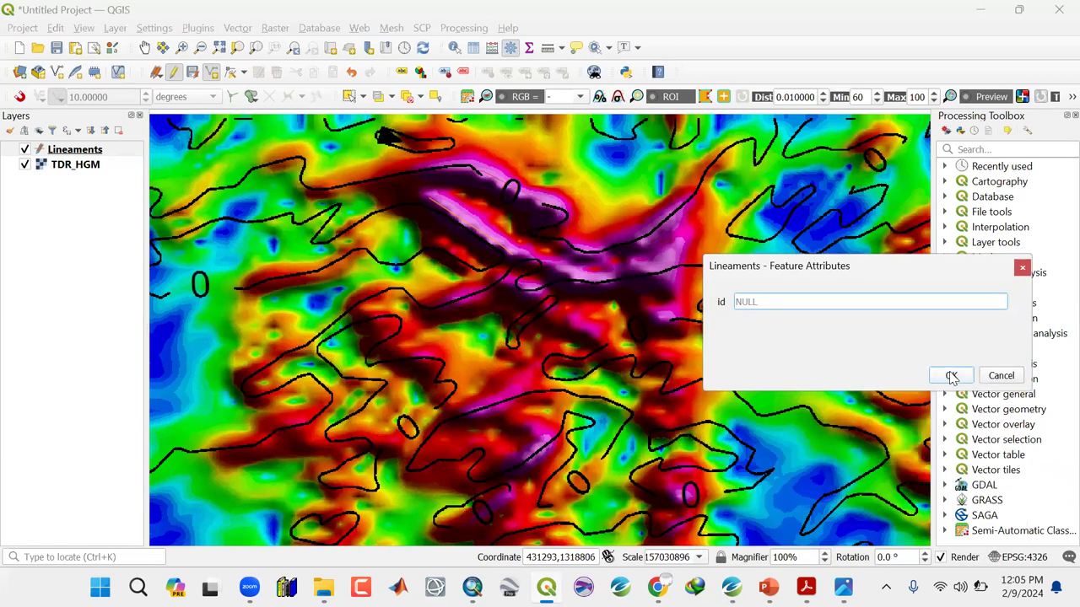
{"action": "left_click", "coordinate": [951, 375]}
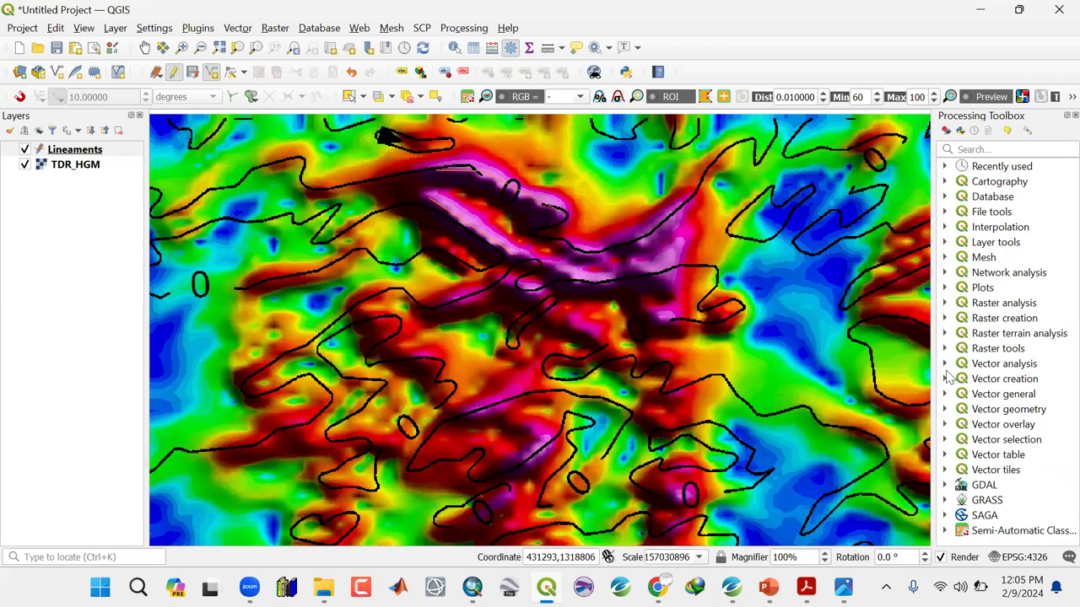
{"action": "right_click", "coordinate": [613, 278]}
{"action": "left_click", "coordinate": [949, 401]}
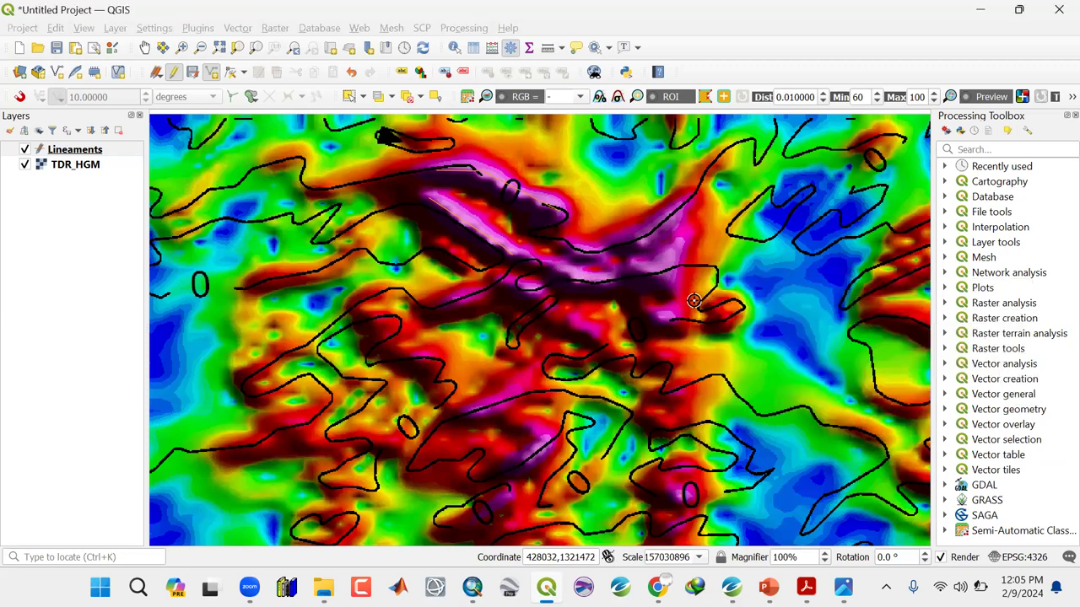
{"action": "right_click", "coordinate": [673, 263]}
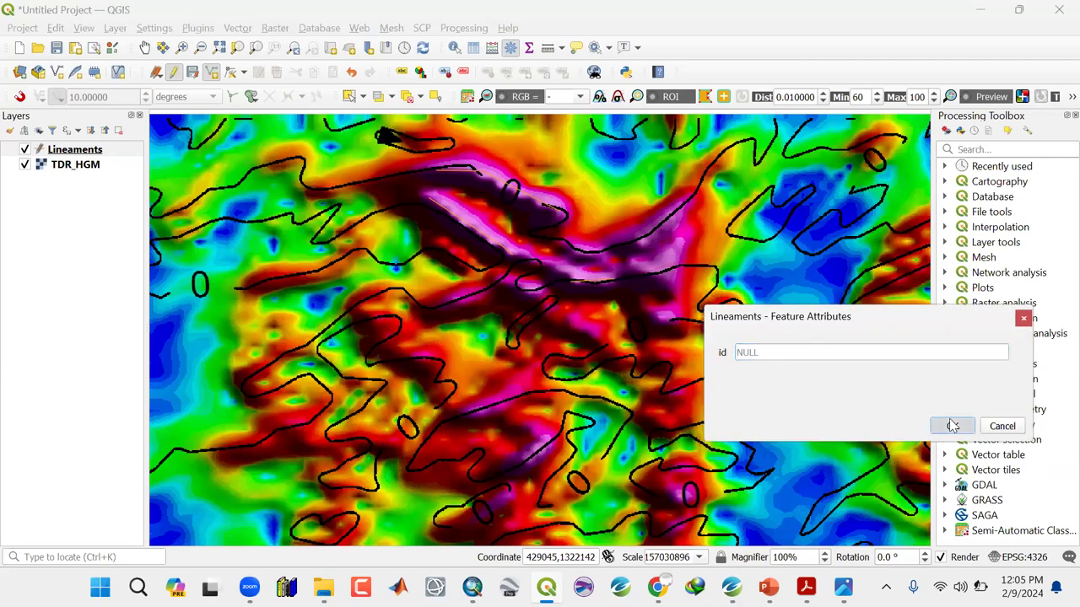
{"action": "left_click", "coordinate": [954, 424]}
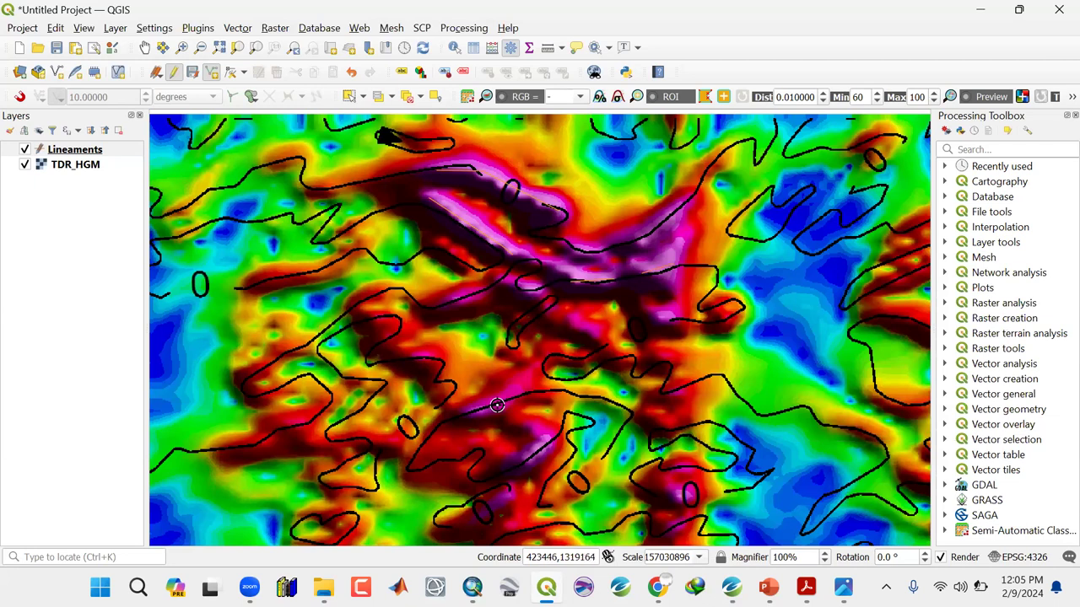
Add lineaments on the magenta anomalies south of the bright ridge, including one through the southeastern 0 contour label, leaving ids empty
{"action": "right_click", "coordinate": [959, 464]}
{"action": "left_click", "coordinate": [954, 452]}
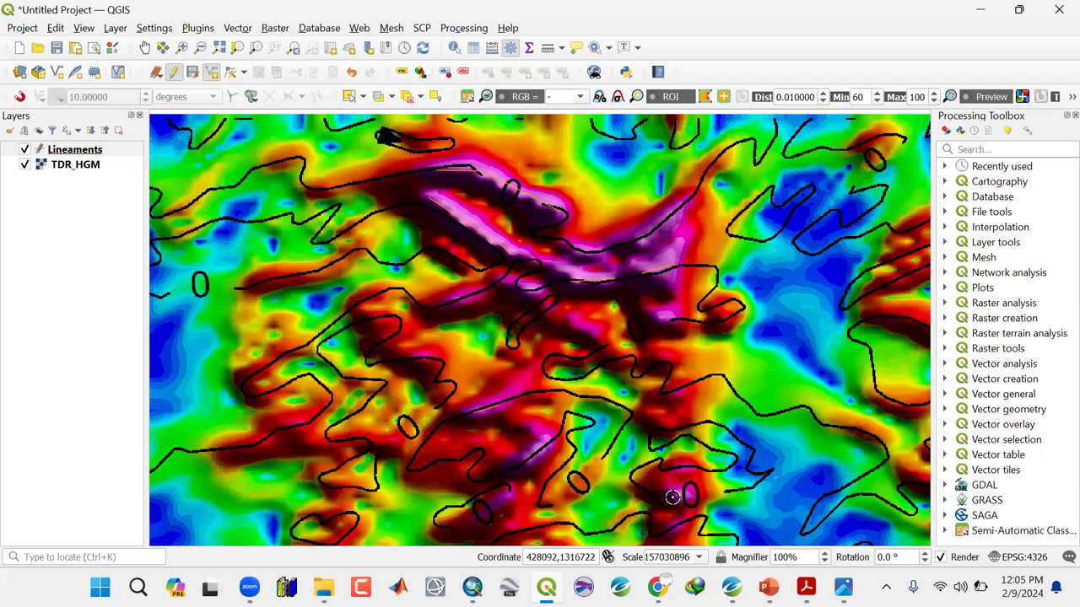
{"action": "right_click", "coordinate": [689, 493]}
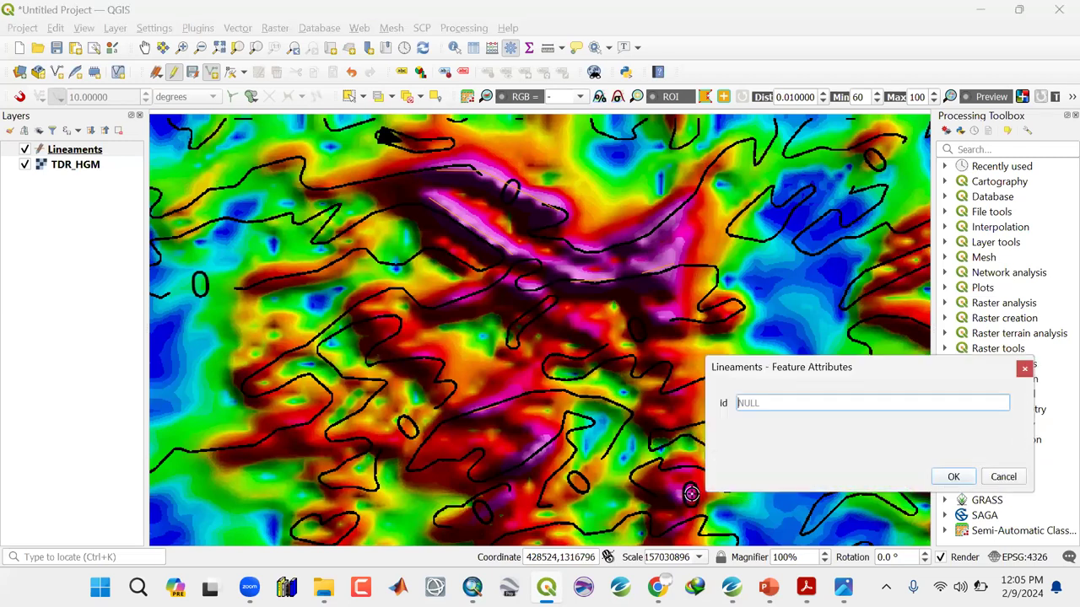
{"action": "left_click", "coordinate": [970, 478]}
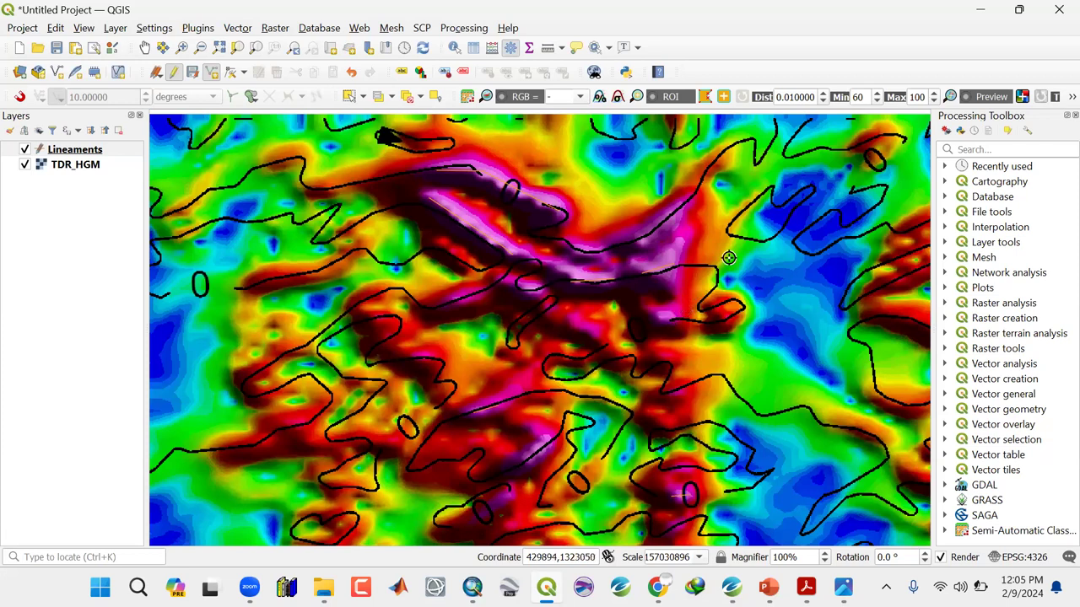
Trace the curved northeastern arm of the bright magenta ridge with two lineament segments, leaving their ids empty
{"action": "right_click", "coordinate": [597, 253]}
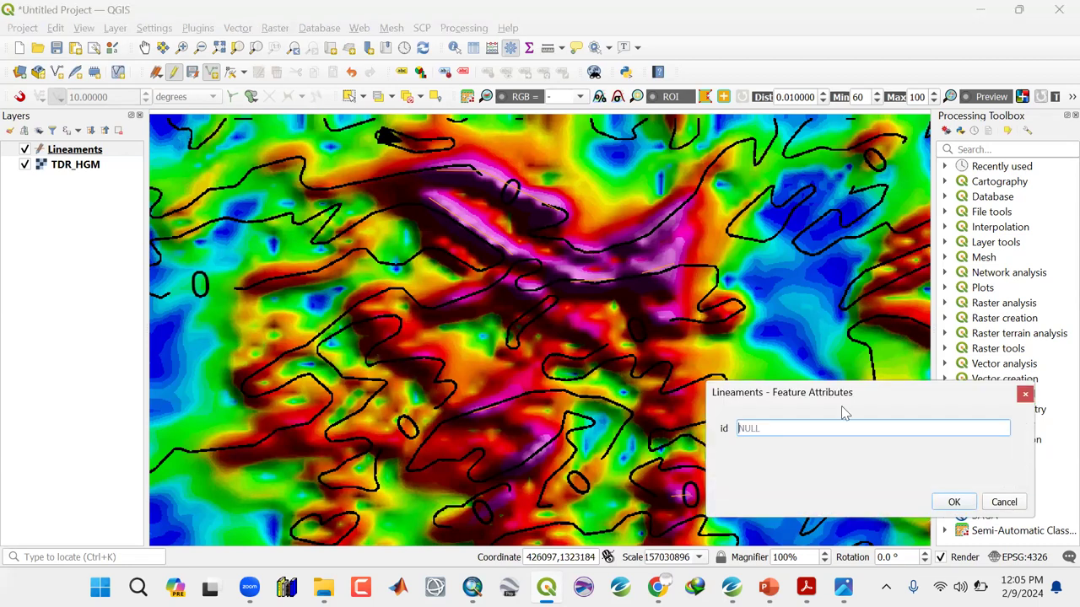
{"action": "left_click", "coordinate": [948, 501]}
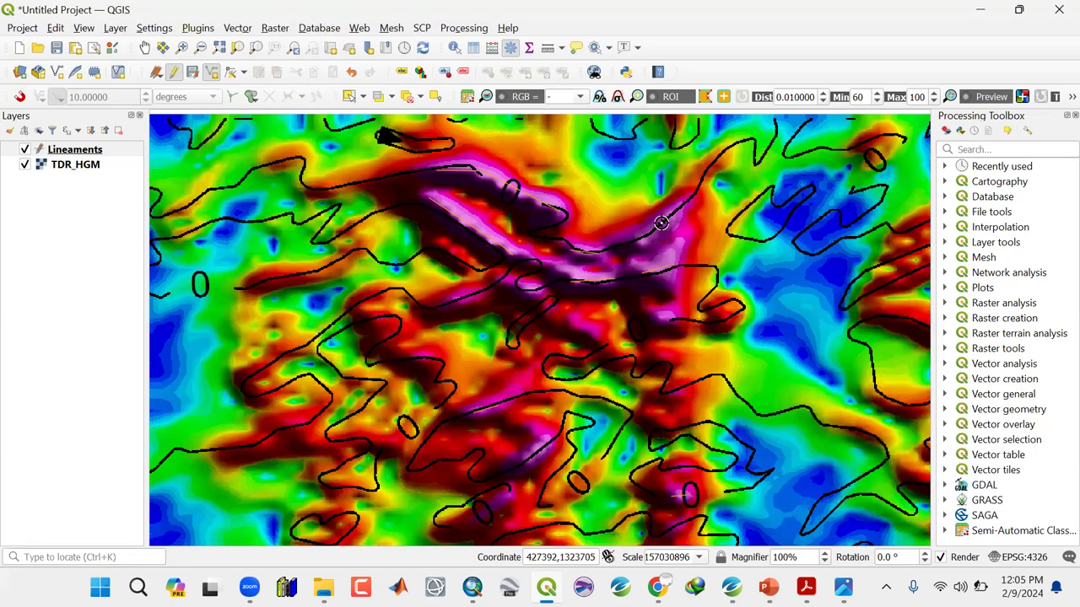
{"action": "right_click", "coordinate": [679, 209]}
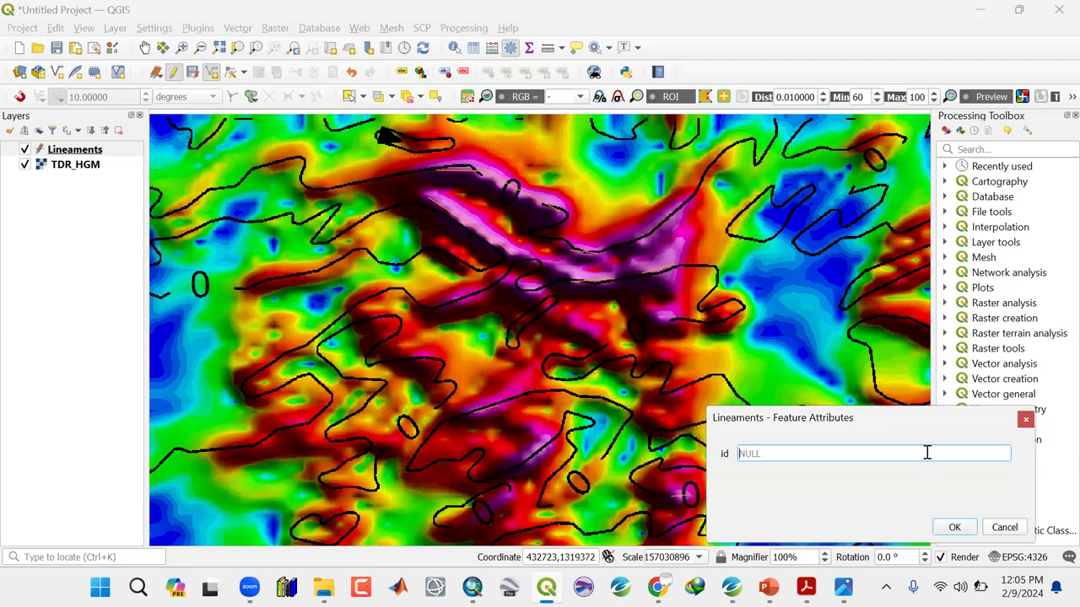
{"action": "left_click", "coordinate": [951, 408]}
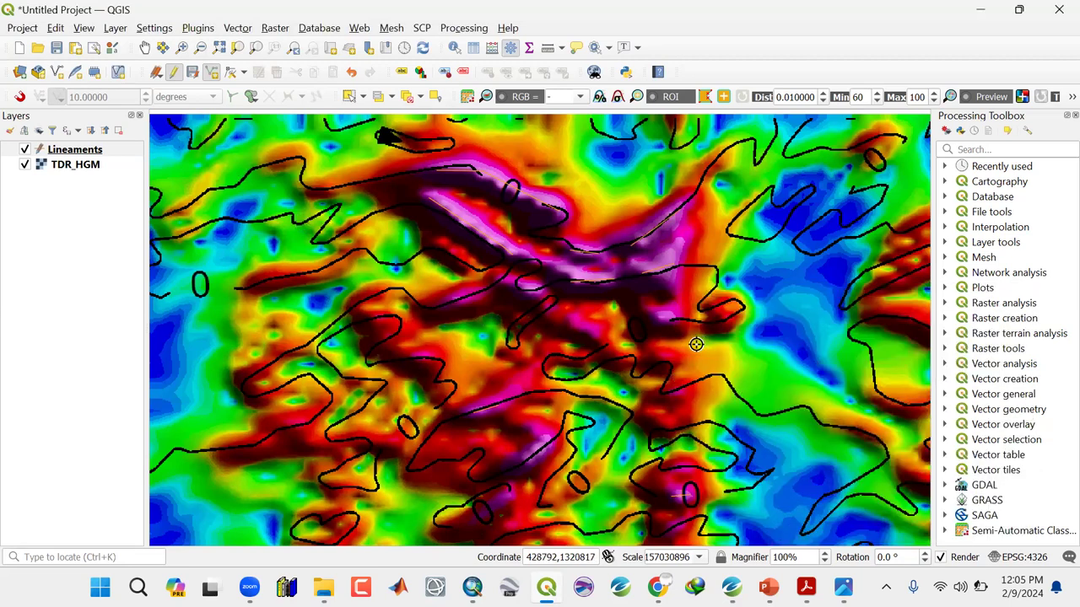
Digitize a lineament along the east-west red ridge just south of the isolated rounded anomaly, leaving its id empty
{"action": "scroll", "coordinate": [601, 351], "scroll_direction": "down", "scroll_amount": 3}
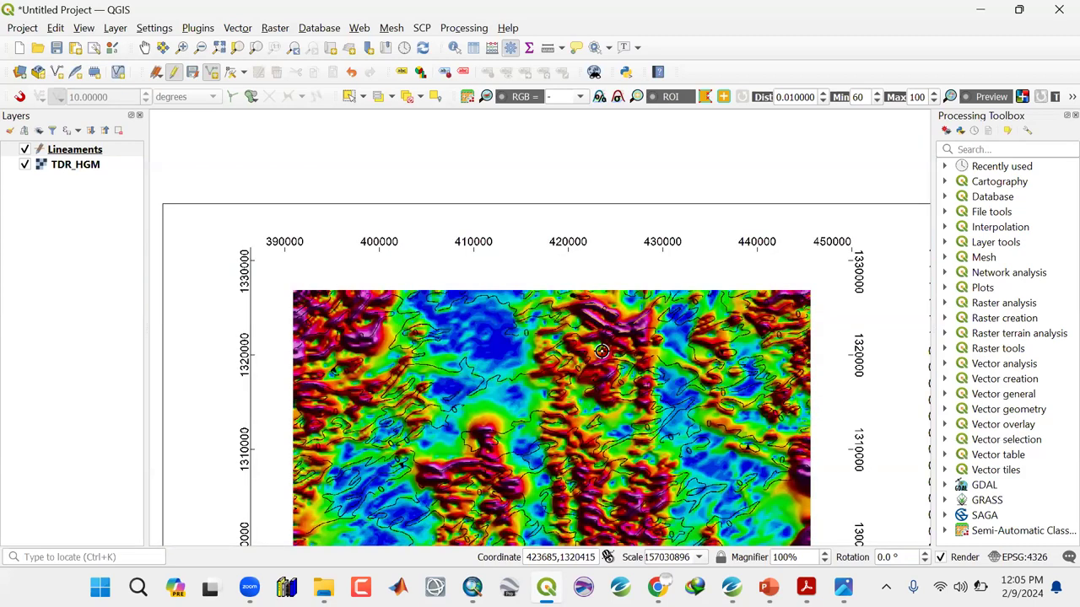
{"action": "scroll", "coordinate": [601, 351], "scroll_direction": "down", "scroll_amount": 1}
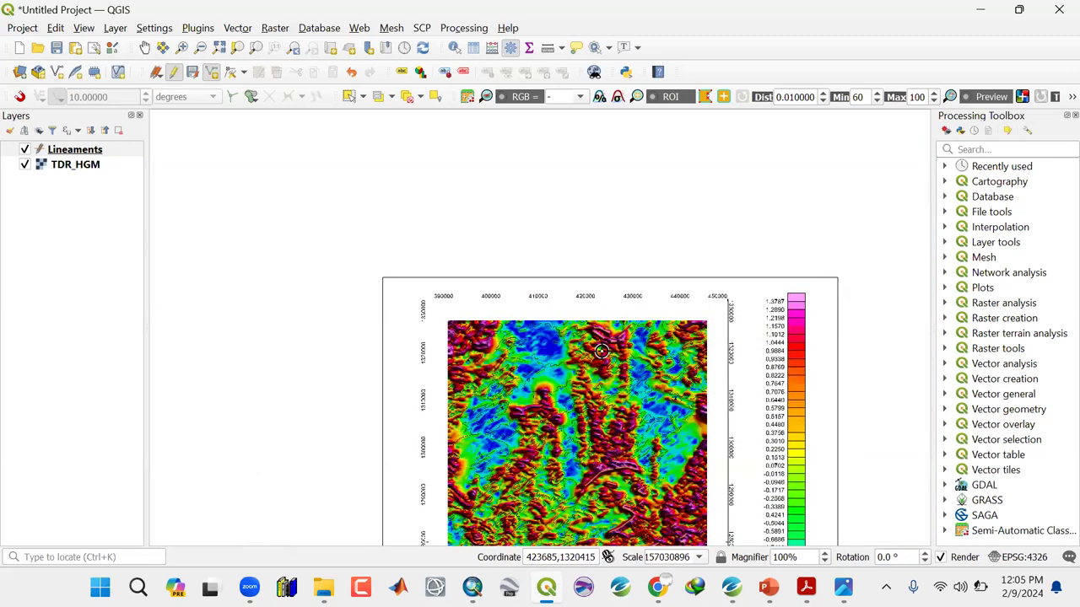
{"action": "scroll", "coordinate": [374, 362], "scroll_direction": "up", "scroll_amount": 2}
{"action": "left_click_drag", "start_coordinate": [432, 400], "coordinate": [487, 205]}
{"action": "left_click_drag", "start_coordinate": [446, 463], "coordinate": [530, 211]}
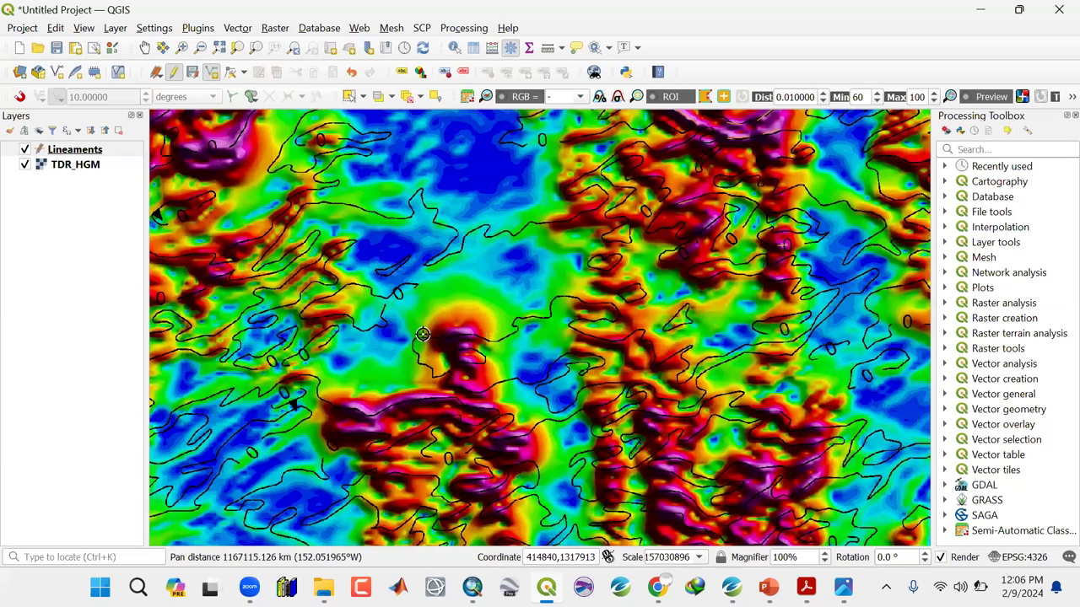
{"action": "right_click", "coordinate": [344, 372]}
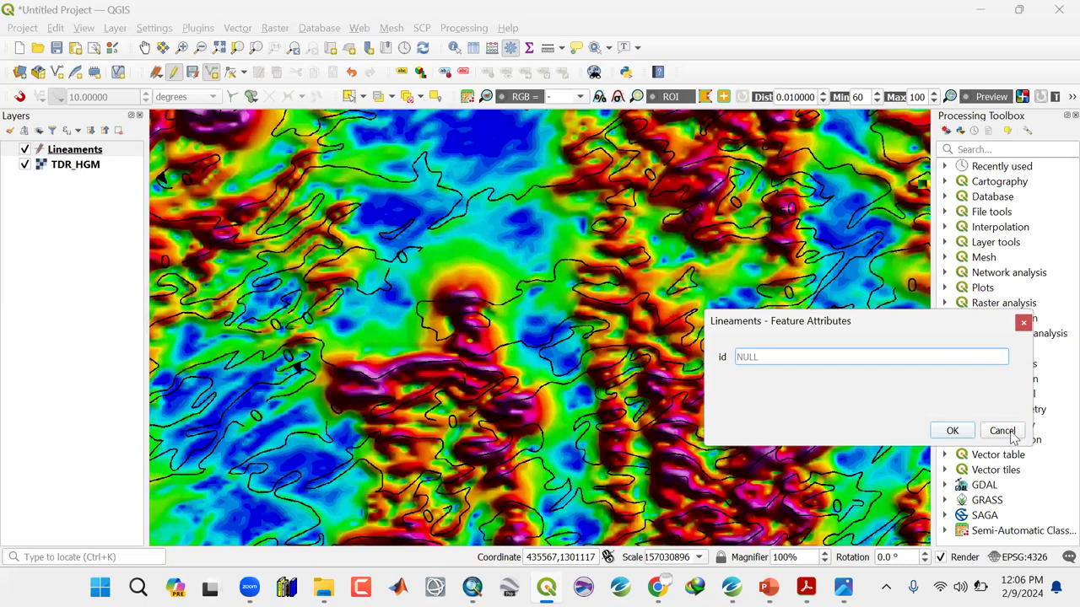
{"action": "key", "text": "Return"}
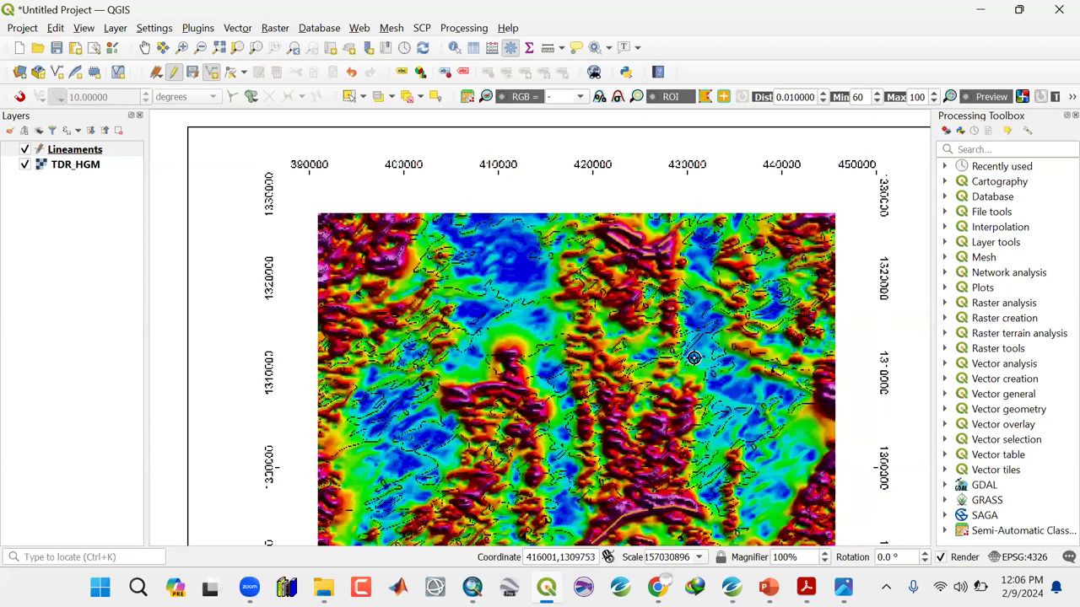
Digitize lineaments along the magenta ridge in the map's northeast corner and on the small magenta spot southwest of it, leaving ids empty
{"action": "scroll", "coordinate": [812, 234], "scroll_direction": "up", "scroll_amount": 2}
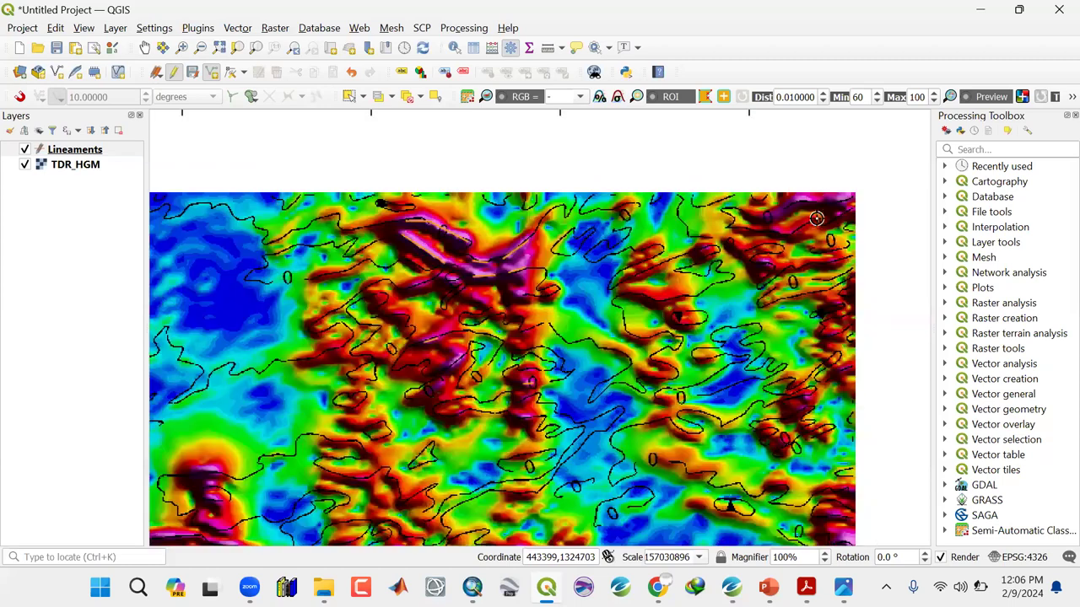
{"action": "scroll", "coordinate": [815, 170], "scroll_direction": "up", "scroll_amount": 2}
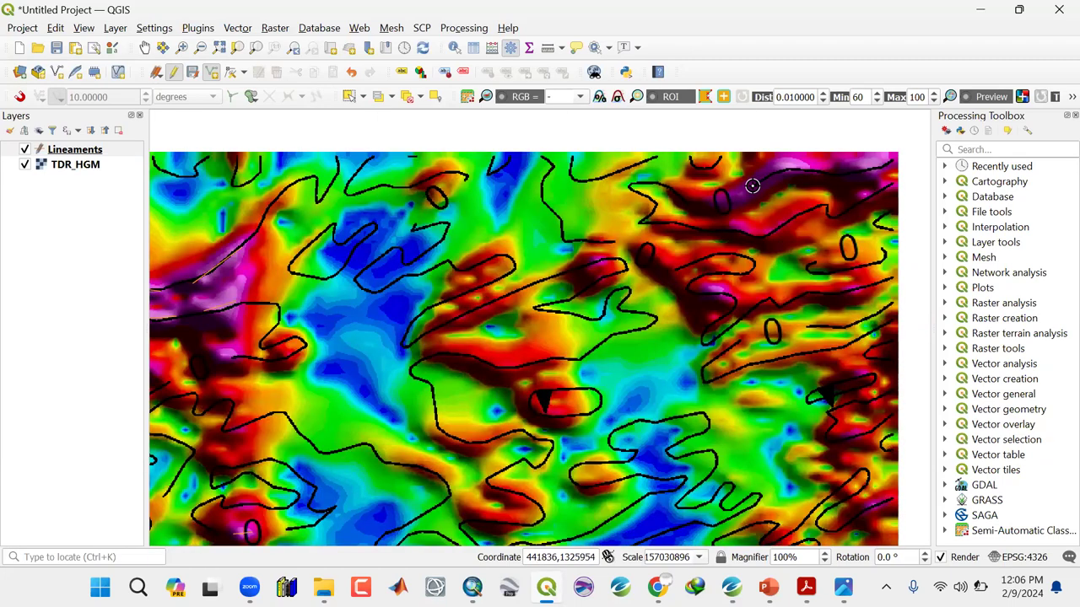
{"action": "right_click", "coordinate": [752, 186]}
{"action": "left_click", "coordinate": [950, 457]}
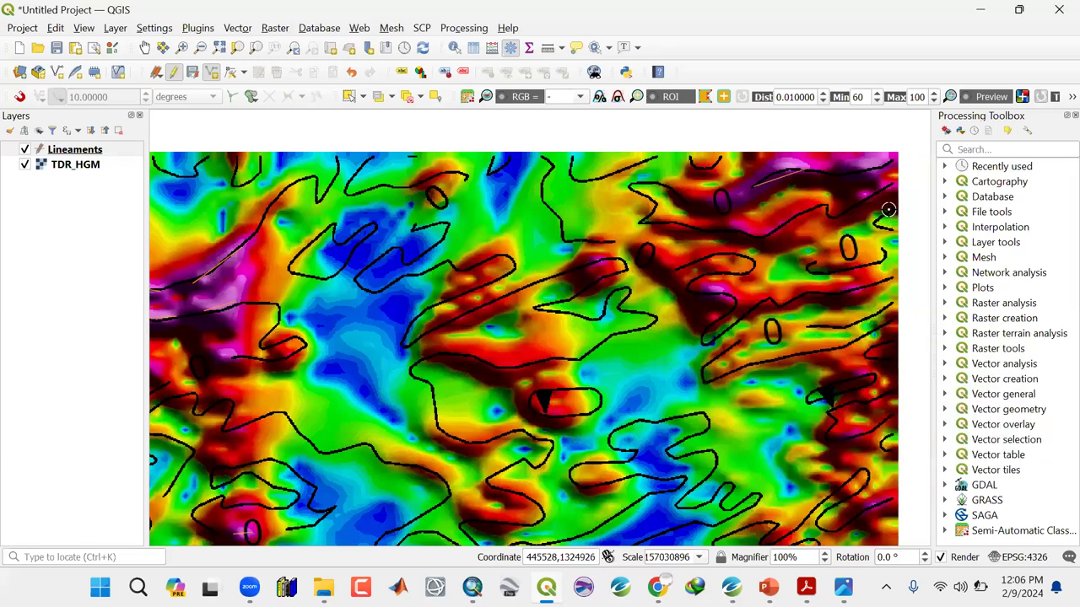
{"action": "right_click", "coordinate": [847, 169]}
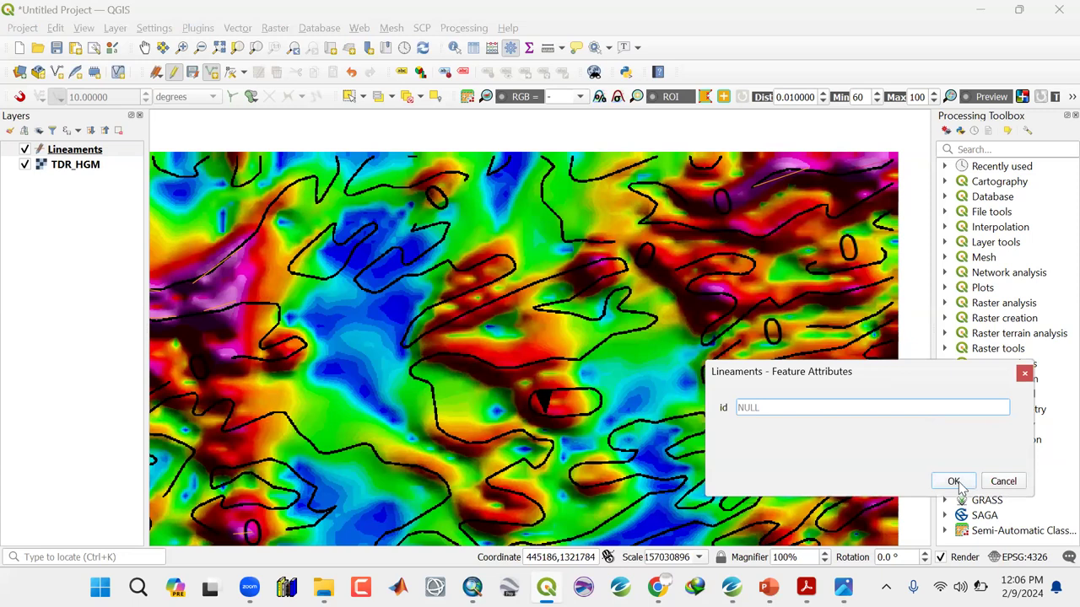
{"action": "left_click", "coordinate": [956, 481]}
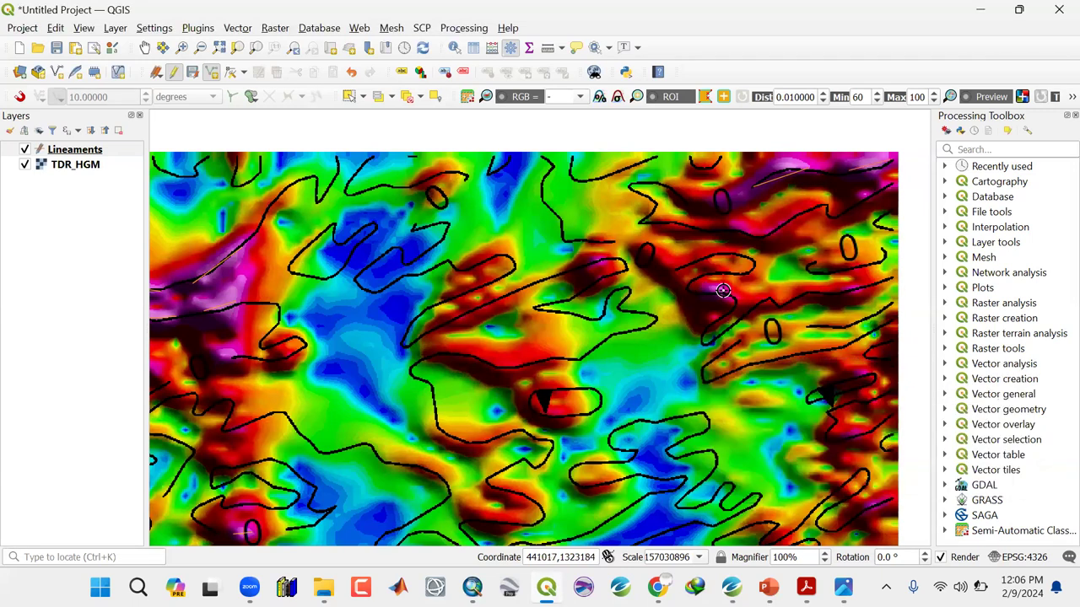
{"action": "right_click", "coordinate": [707, 289]}
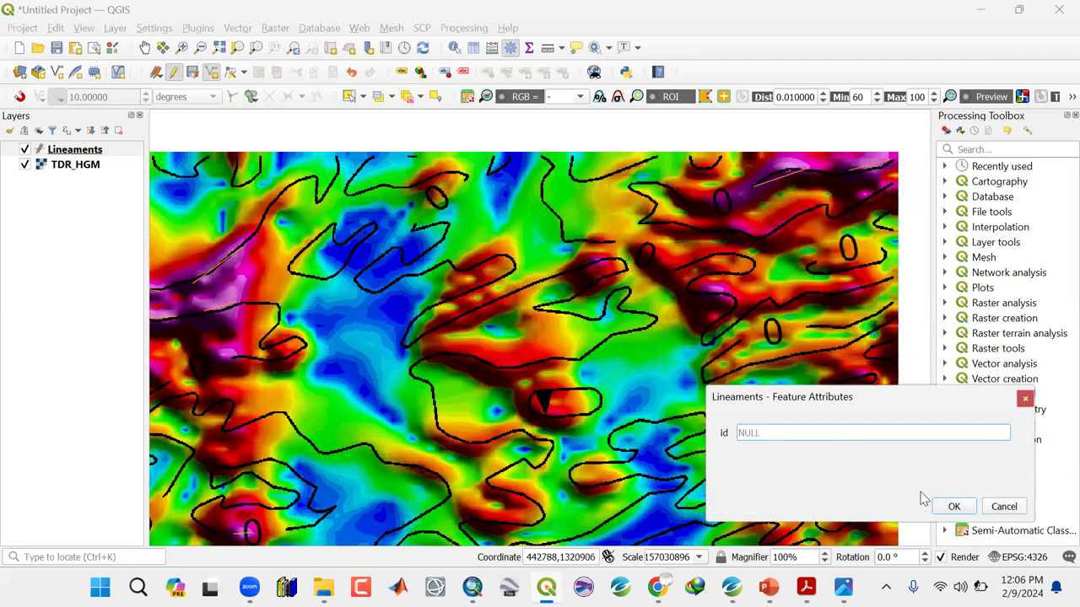
{"action": "left_click", "coordinate": [952, 506]}
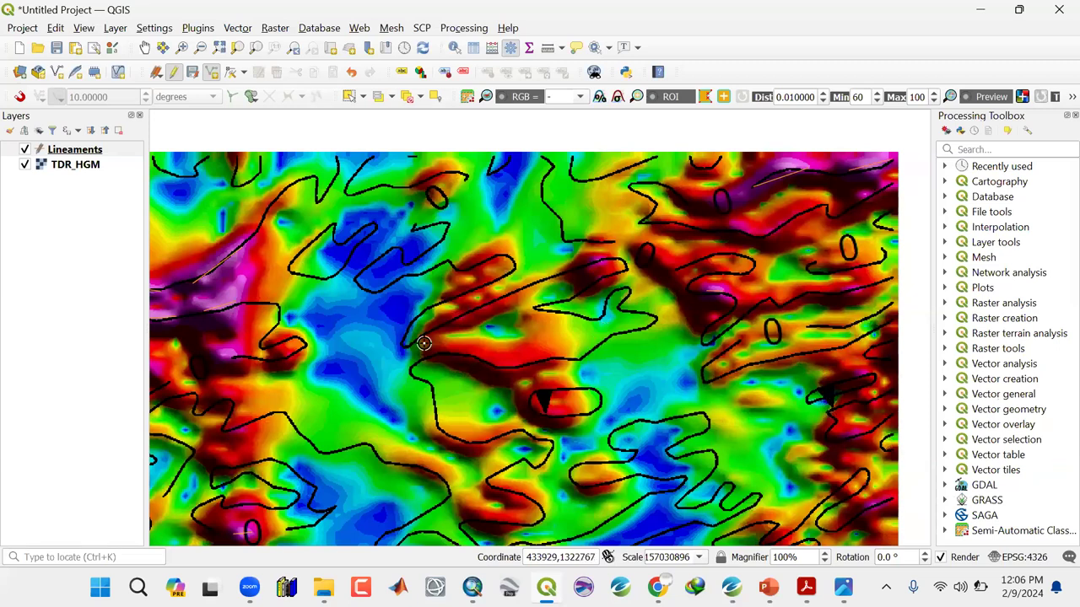
Show the full extent of the TDR_HGM layer and focus on the curved magenta ridge near its centre
{"action": "scroll", "coordinate": [424, 343], "scroll_direction": "down", "scroll_amount": 2}
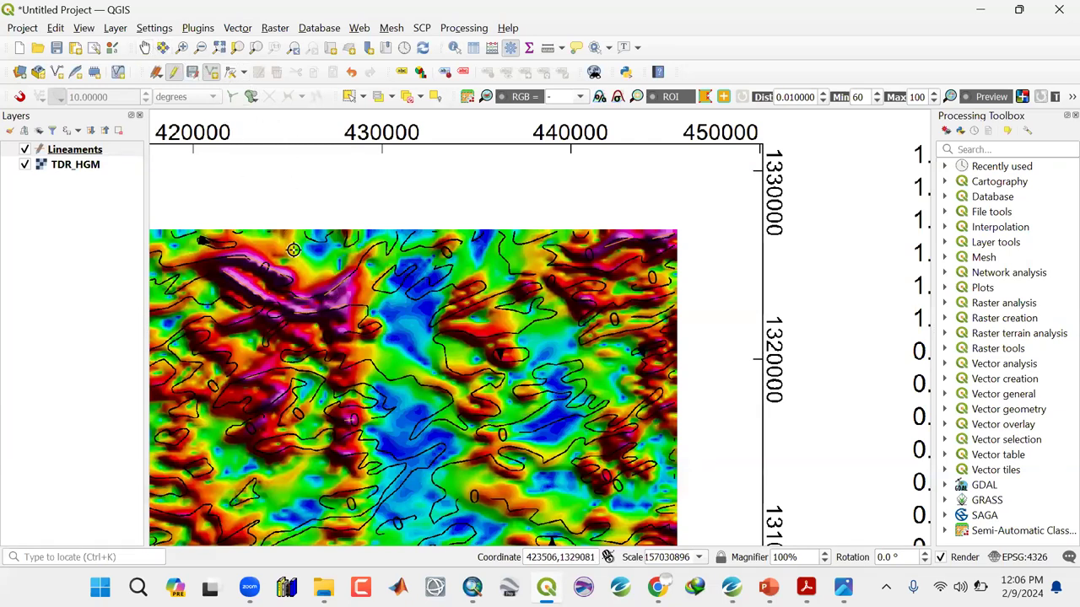
{"action": "scroll", "coordinate": [331, 337], "scroll_direction": "down", "scroll_amount": 1}
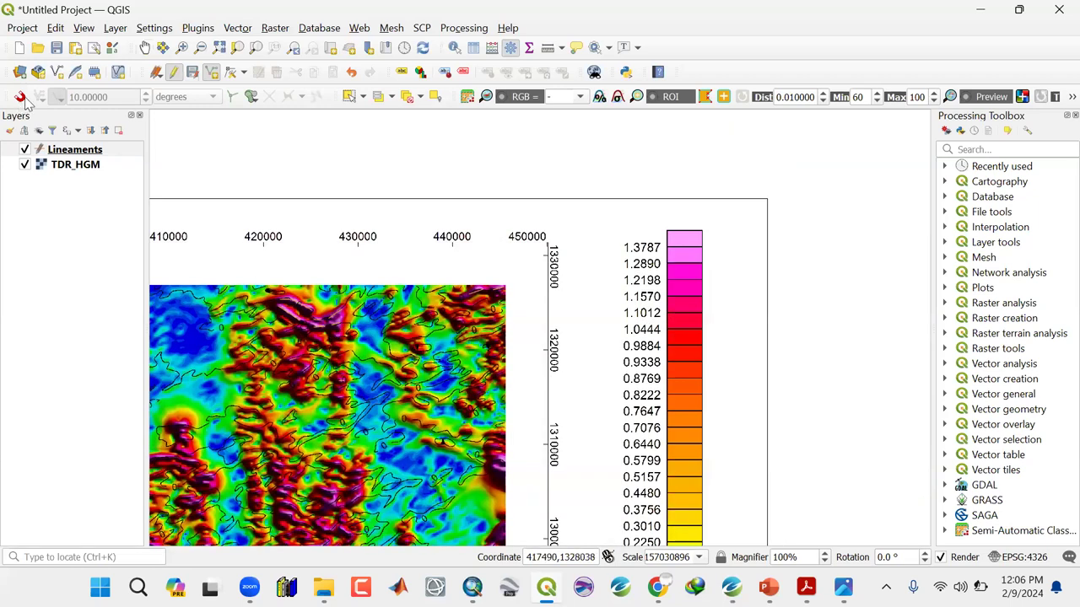
{"action": "left_click", "coordinate": [78, 169]}
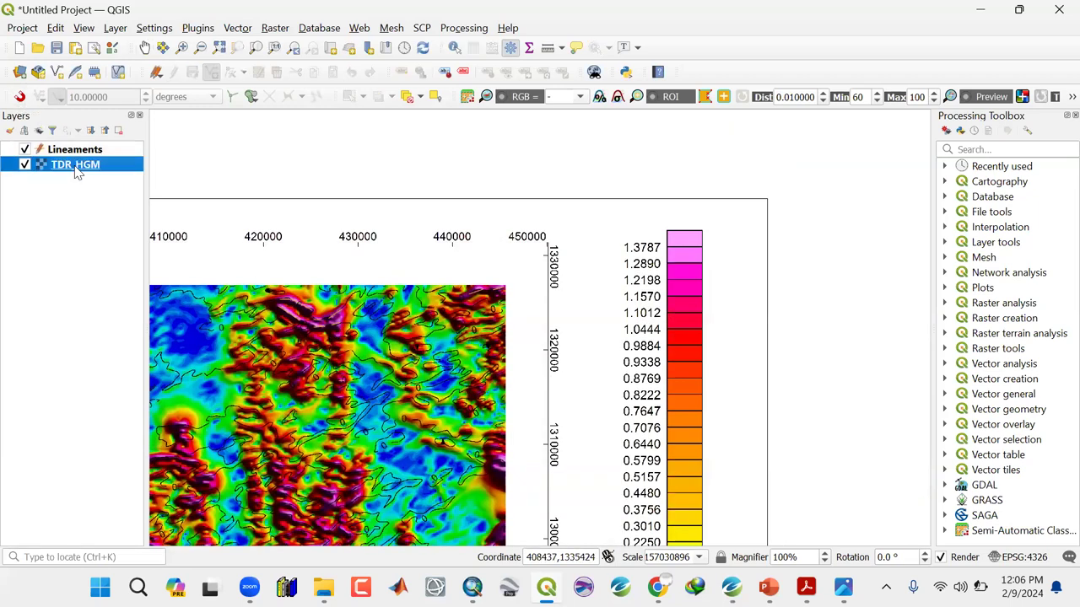
{"action": "right_click", "coordinate": [78, 172]}
{"action": "left_click", "coordinate": [120, 174]}
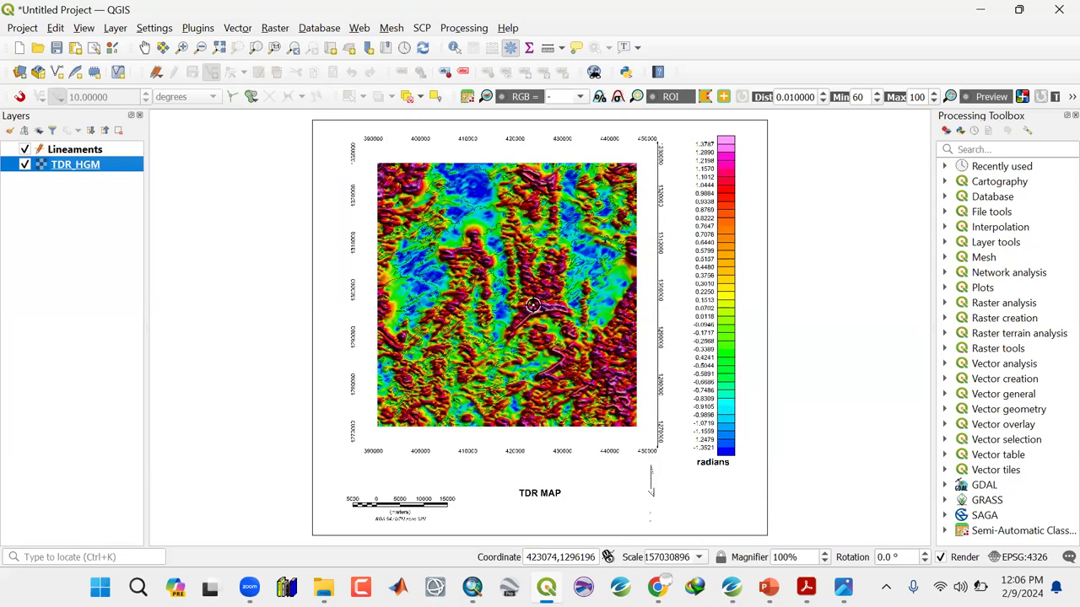
{"action": "scroll", "coordinate": [533, 306], "scroll_direction": "up", "scroll_amount": 2}
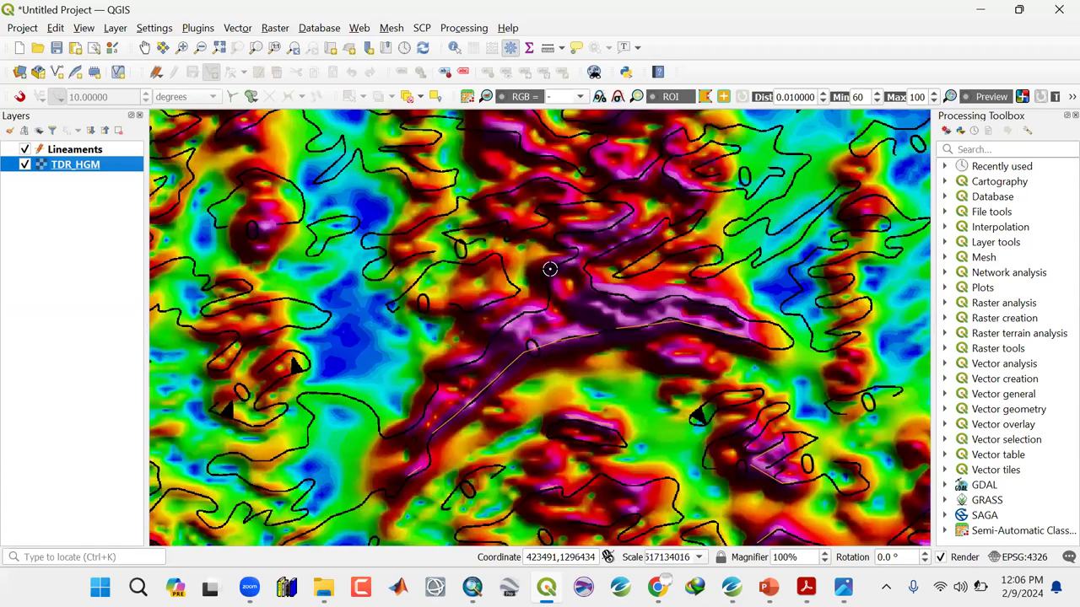
Make Lineaments the active layer and add a short lineament on the curved ridge's western magenta patch, leaving its id empty
{"action": "left_click", "coordinate": [537, 310]}
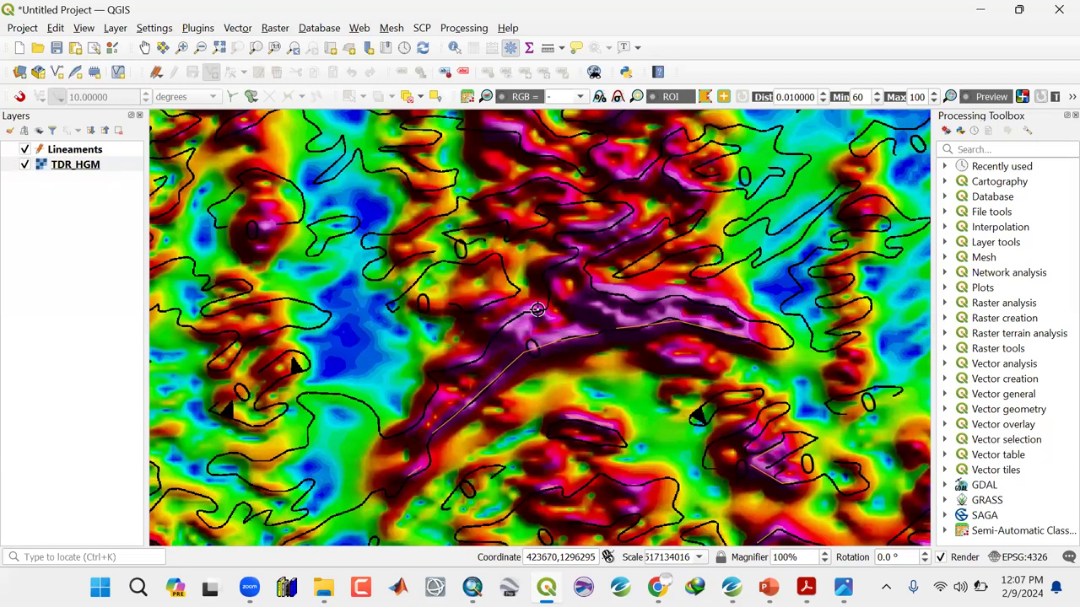
{"action": "left_click", "coordinate": [537, 309]}
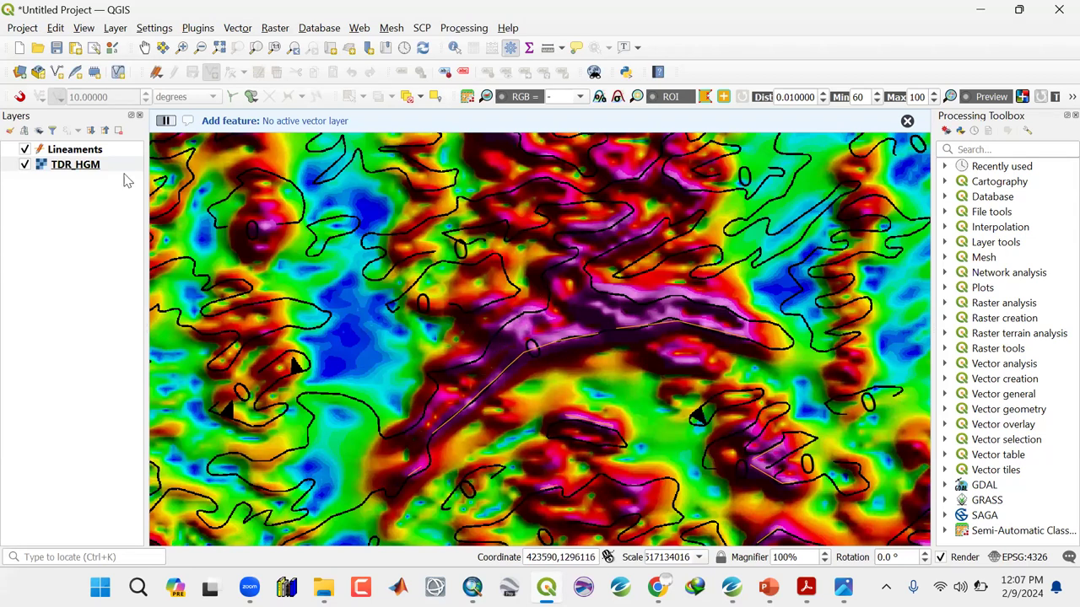
{"action": "left_click", "coordinate": [87, 152]}
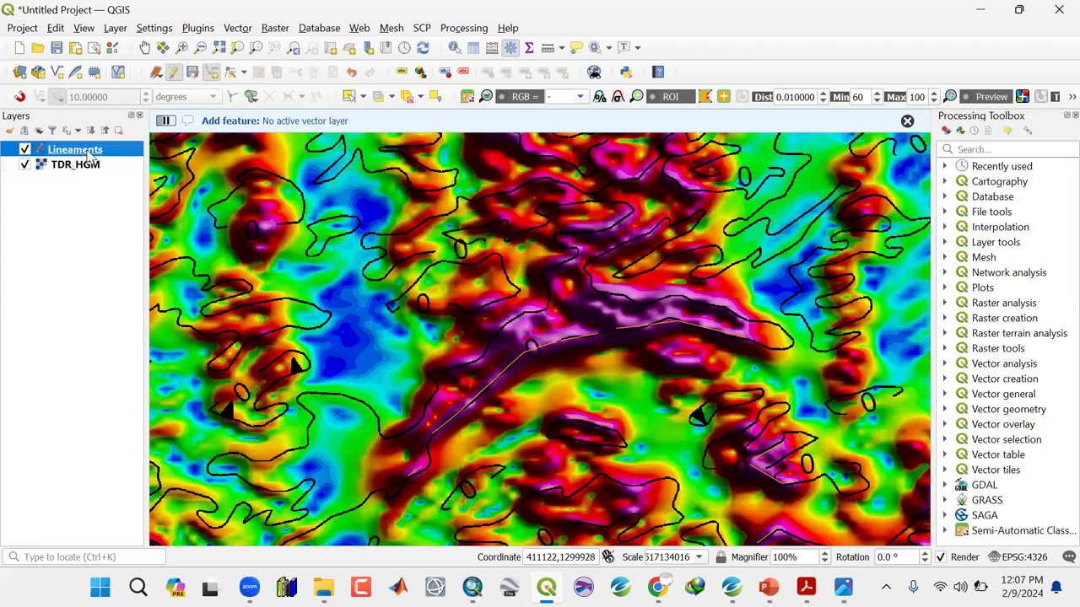
{"action": "left_click", "coordinate": [533, 311]}
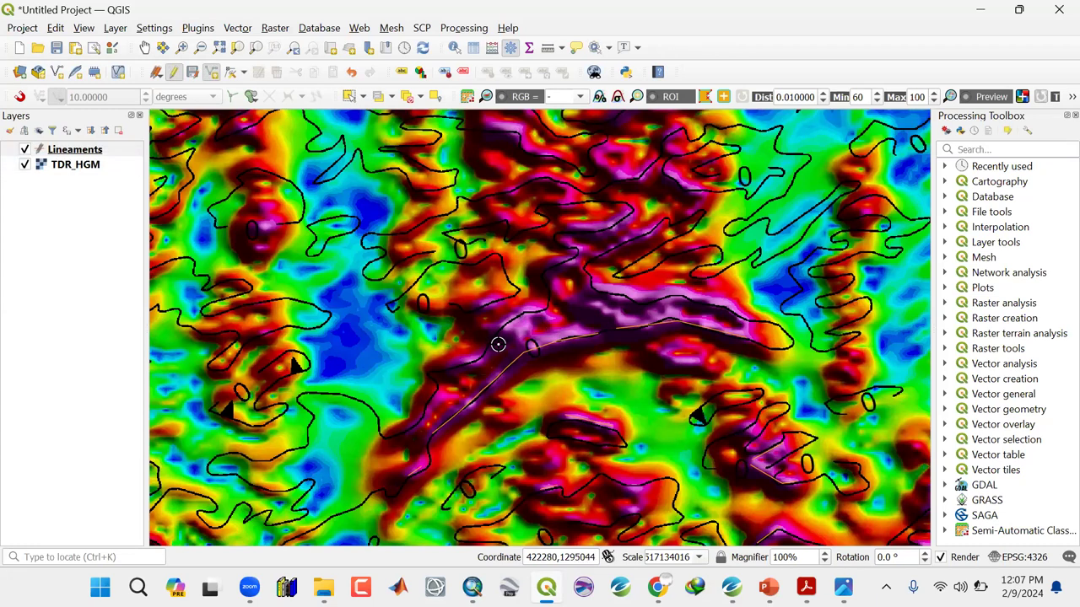
{"action": "right_click", "coordinate": [783, 451]}
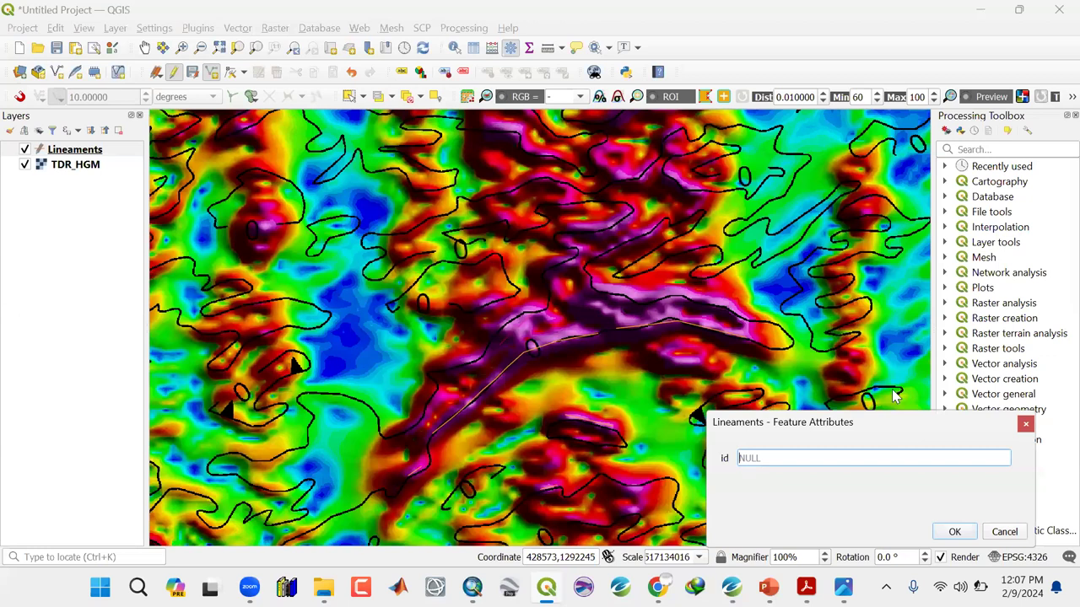
{"action": "left_click", "coordinate": [940, 354]}
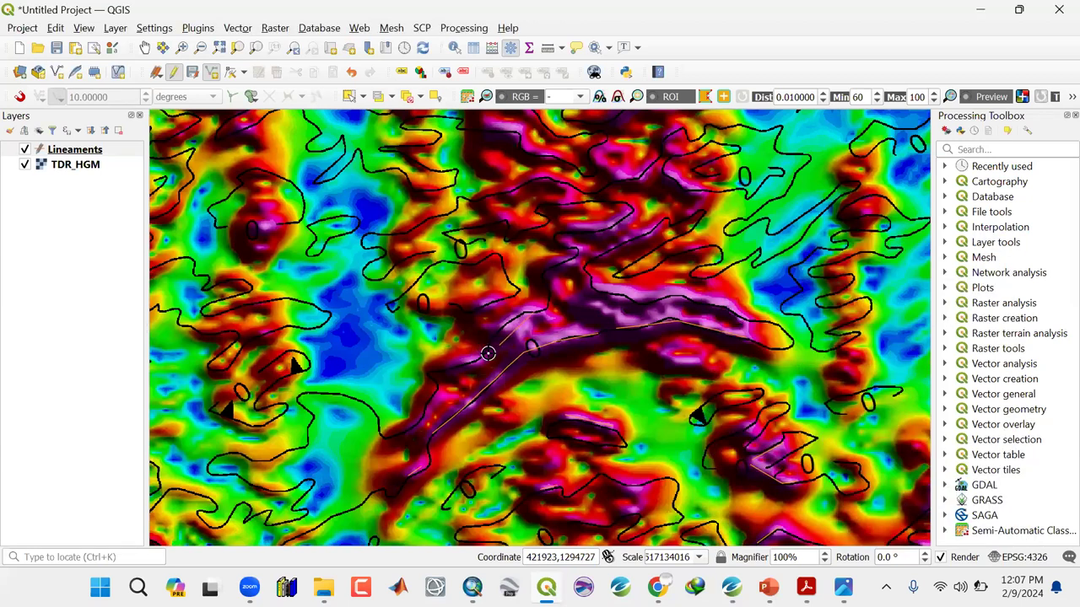
Add further lineaments on the curved magenta ridge, including one along the northern edge of its eastern arm, leaving ids empty
{"action": "right_click", "coordinate": [870, 396]}
{"action": "left_click", "coordinate": [936, 376]}
{"action": "right_click", "coordinate": [730, 308]}
{"action": "left_click", "coordinate": [944, 402]}
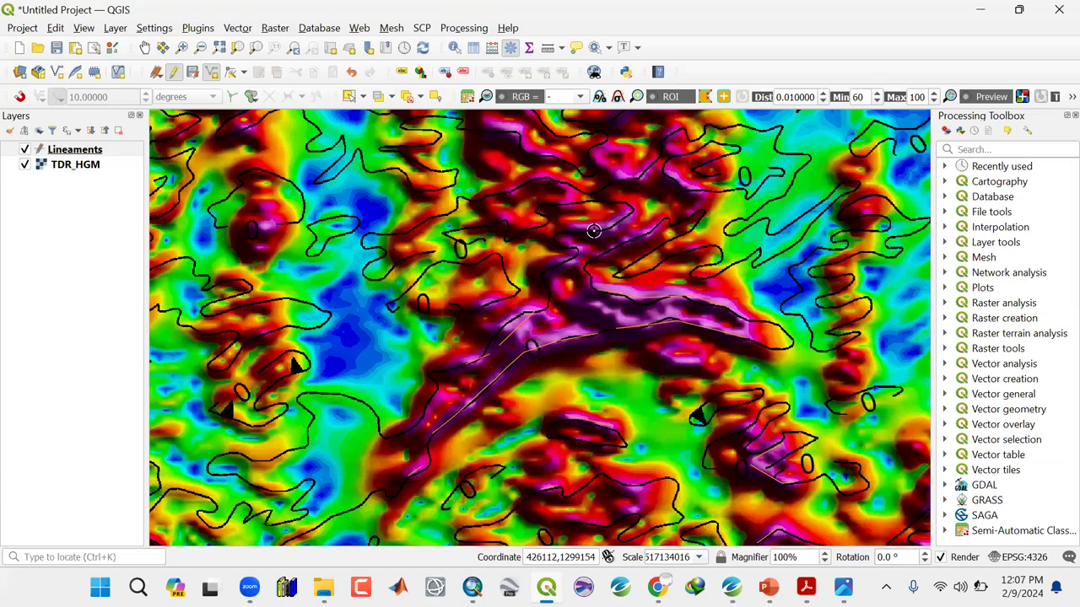
Add short lineaments on the magenta anomalies just north and northwest of the curved ridge's bend, leaving their ids empty
{"action": "right_click", "coordinate": [591, 257]}
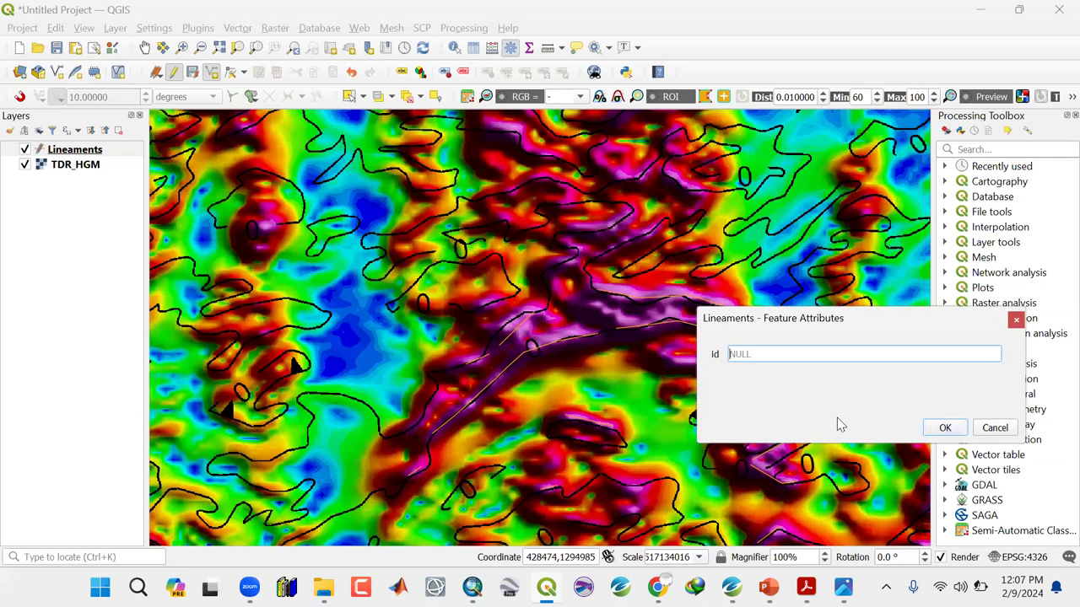
{"action": "left_click", "coordinate": [939, 430]}
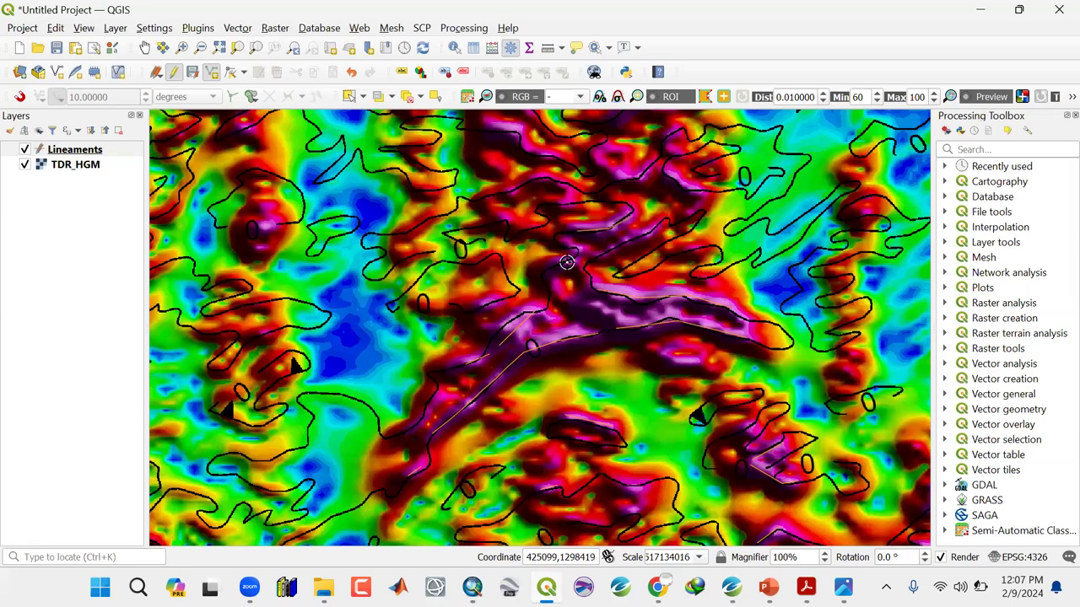
{"action": "right_click", "coordinate": [561, 266]}
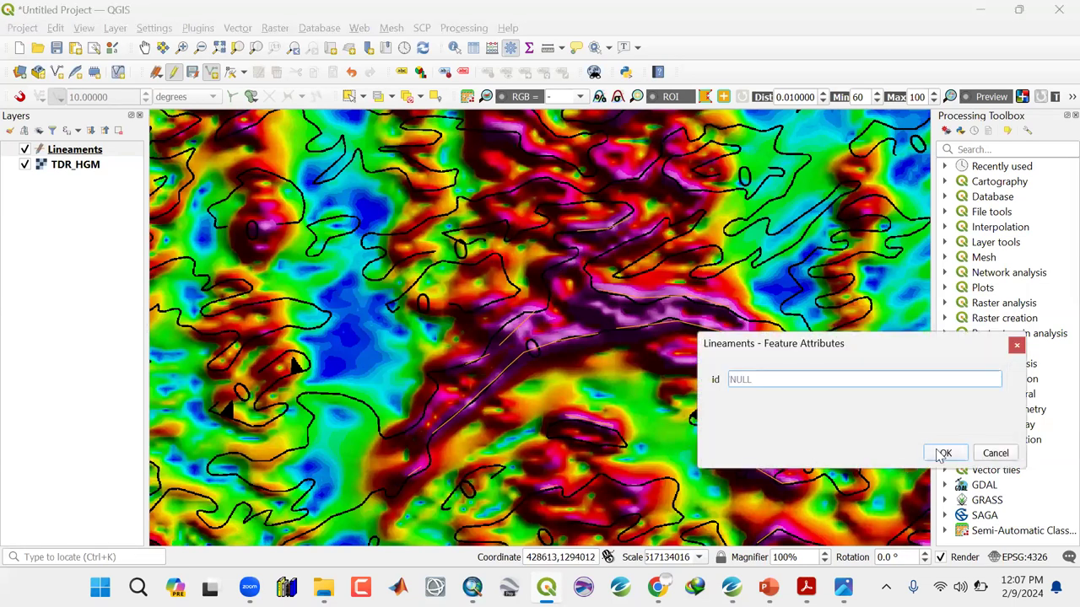
{"action": "left_click", "coordinate": [940, 454]}
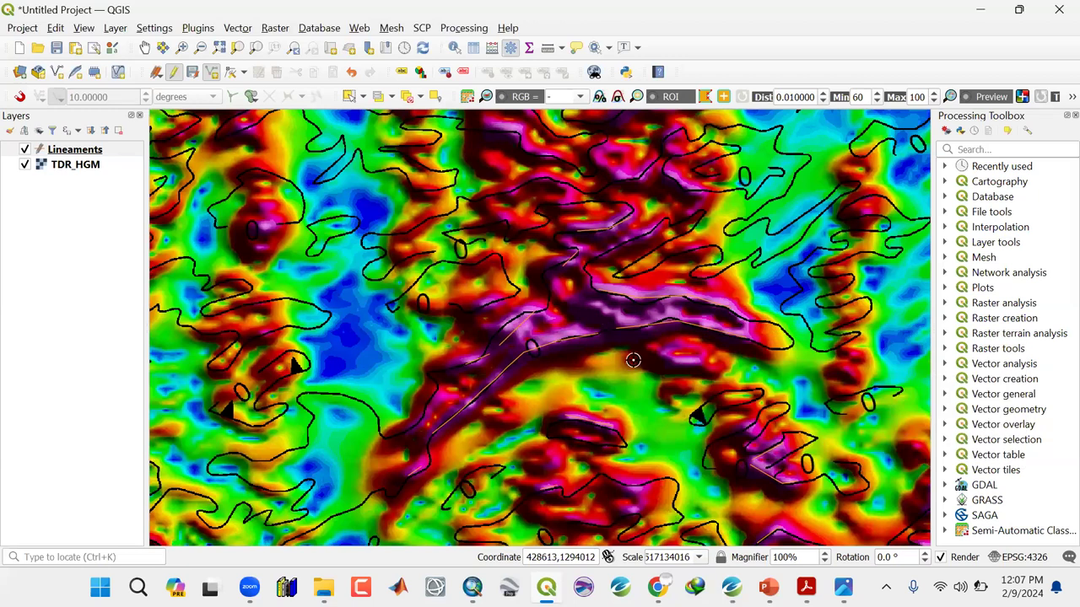
{"action": "right_click", "coordinate": [479, 310]}
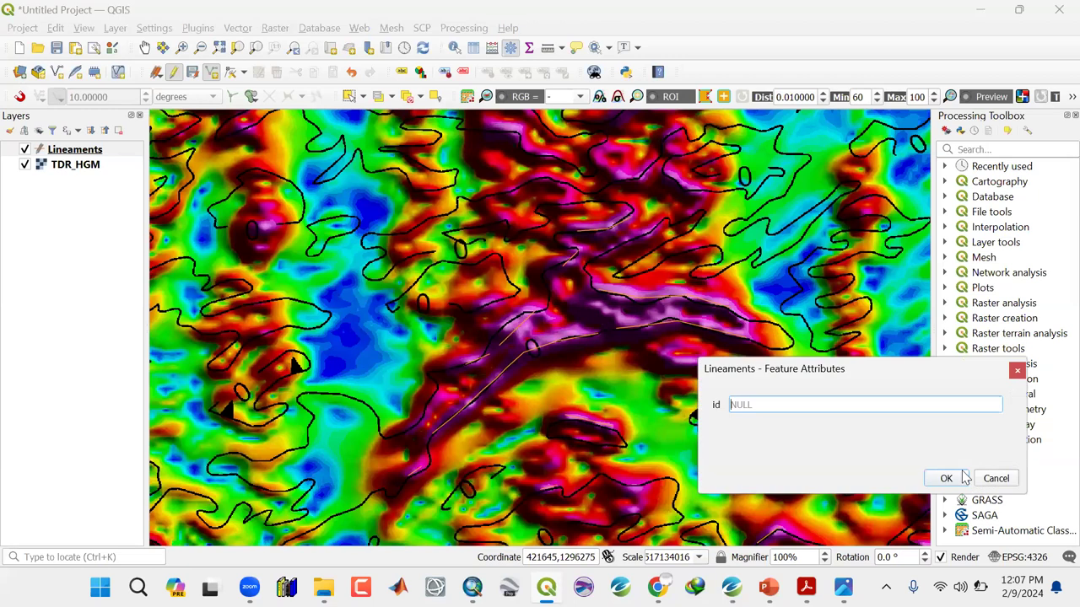
{"action": "left_click", "coordinate": [944, 477]}
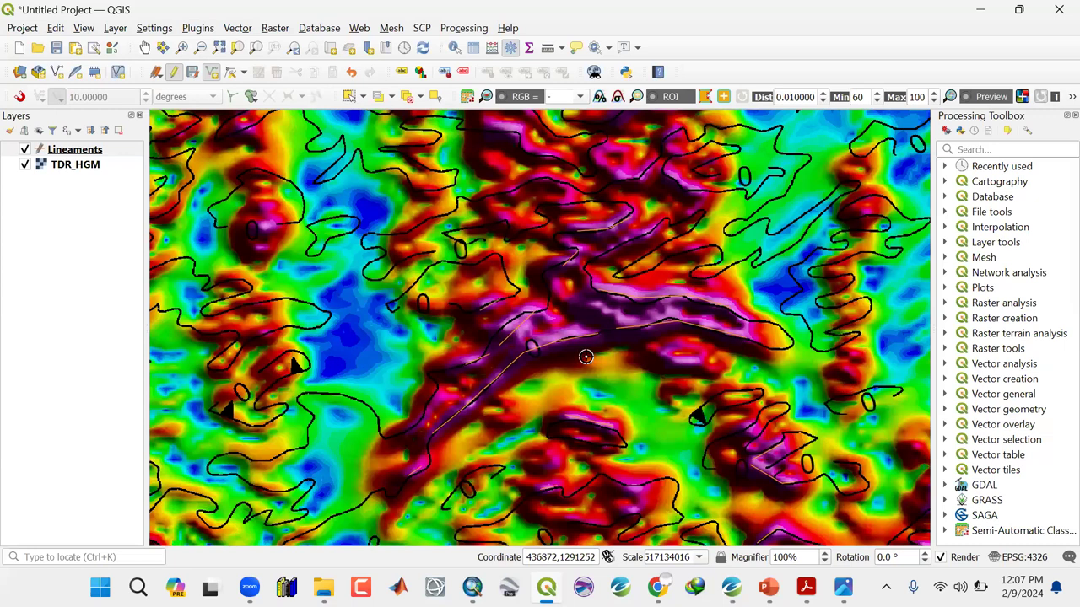
Digitize short lineaments on three magenta anomalies in the red zone farther north of the curved ridge, leaving their ids empty
{"action": "right_click", "coordinate": [521, 132]}
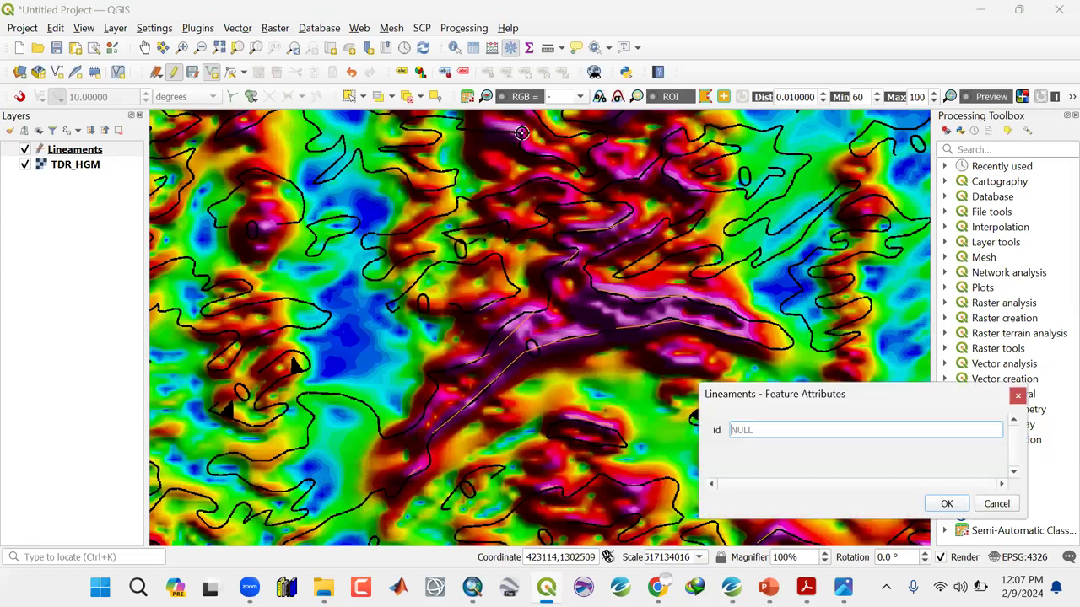
{"action": "left_click", "coordinate": [946, 503]}
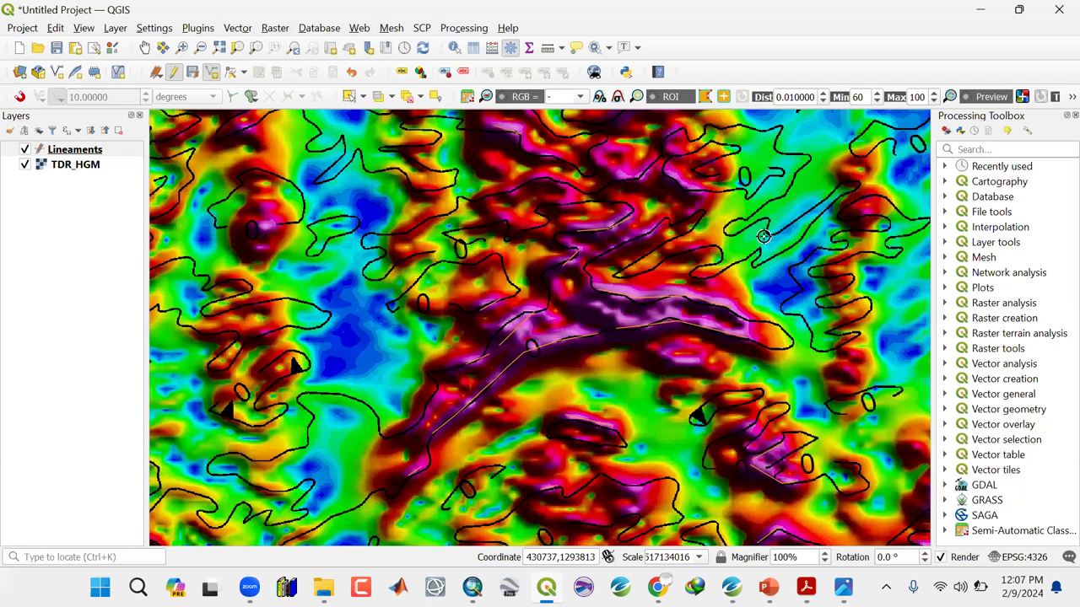
{"action": "right_click", "coordinate": [698, 191]}
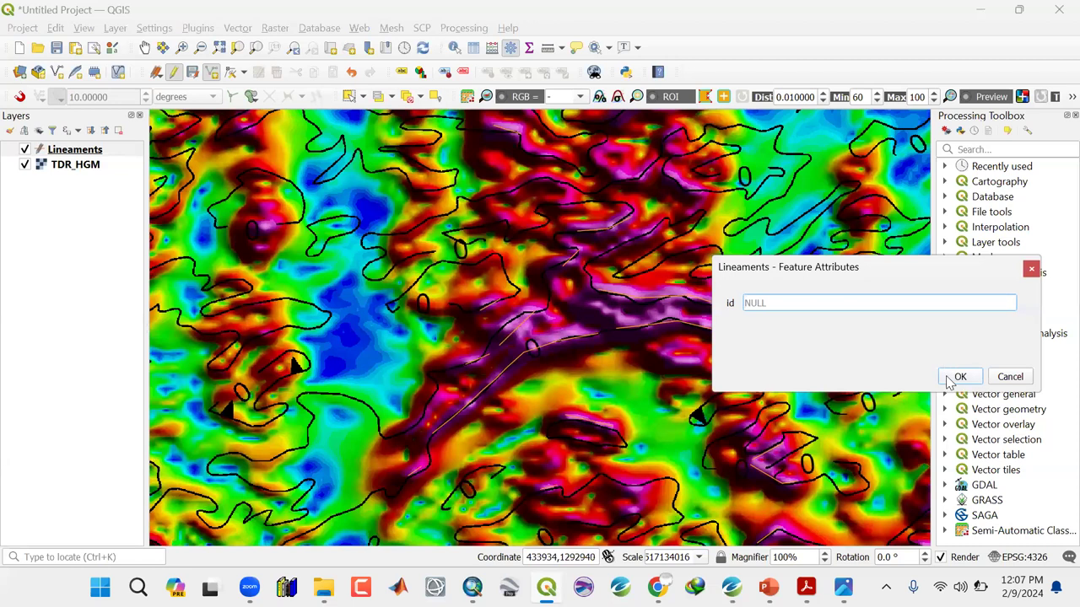
{"action": "left_click", "coordinate": [956, 377]}
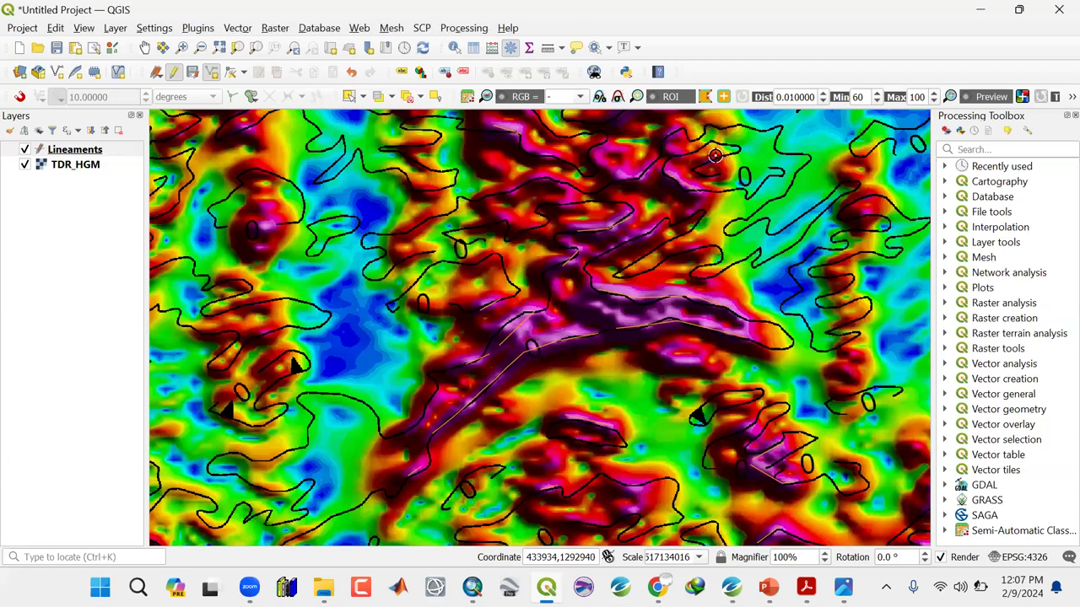
{"action": "right_click", "coordinate": [620, 175]}
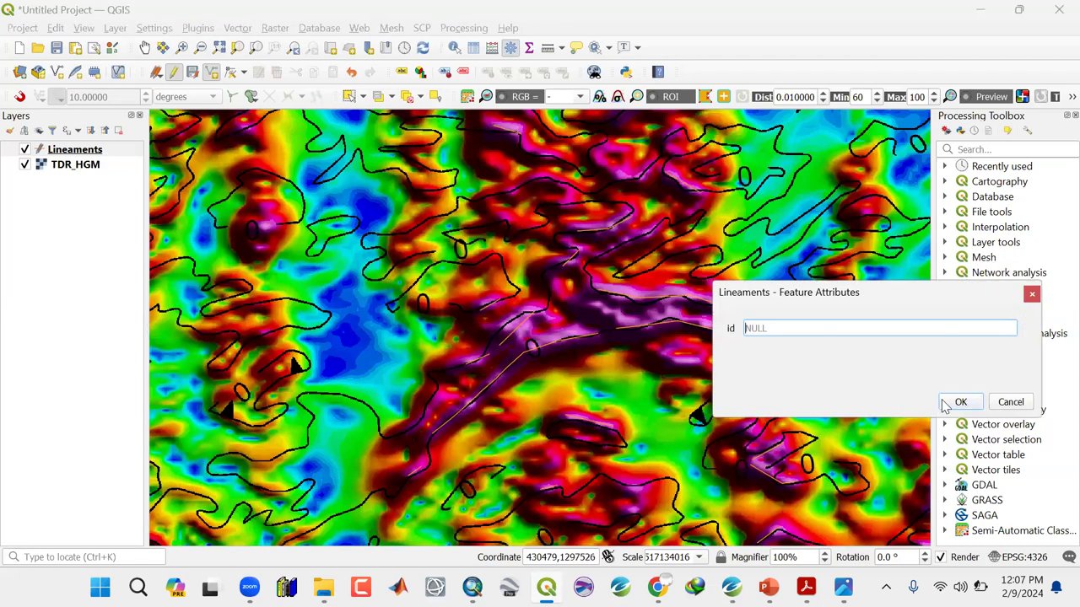
{"action": "left_click", "coordinate": [953, 402]}
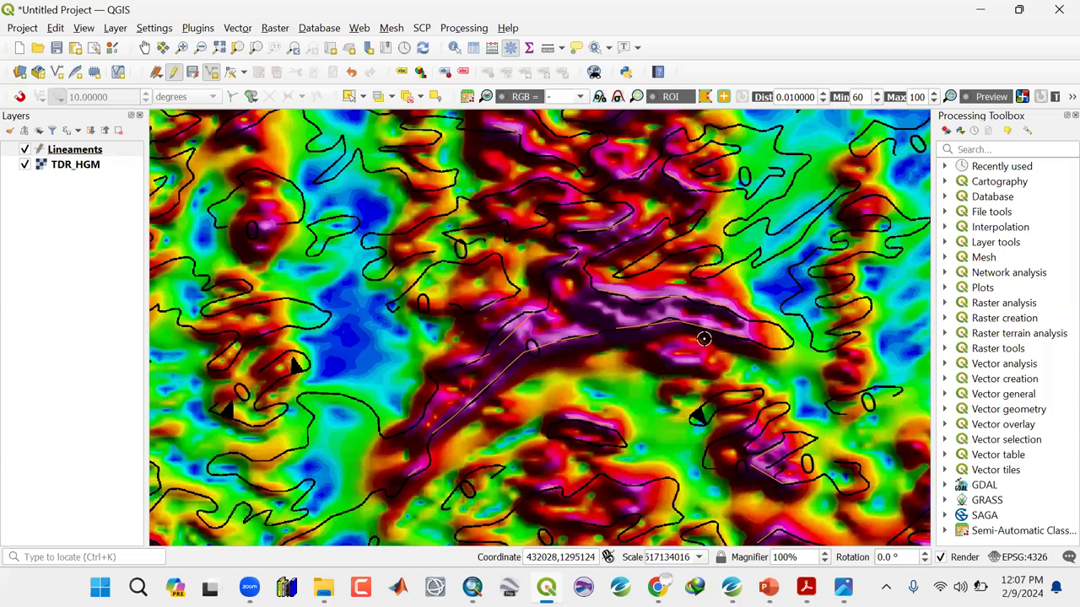
Add lineaments on the isolated magenta anomaly west of the blue low and on the red anomaly north of it, leaving ids empty
{"action": "right_click", "coordinate": [278, 229]}
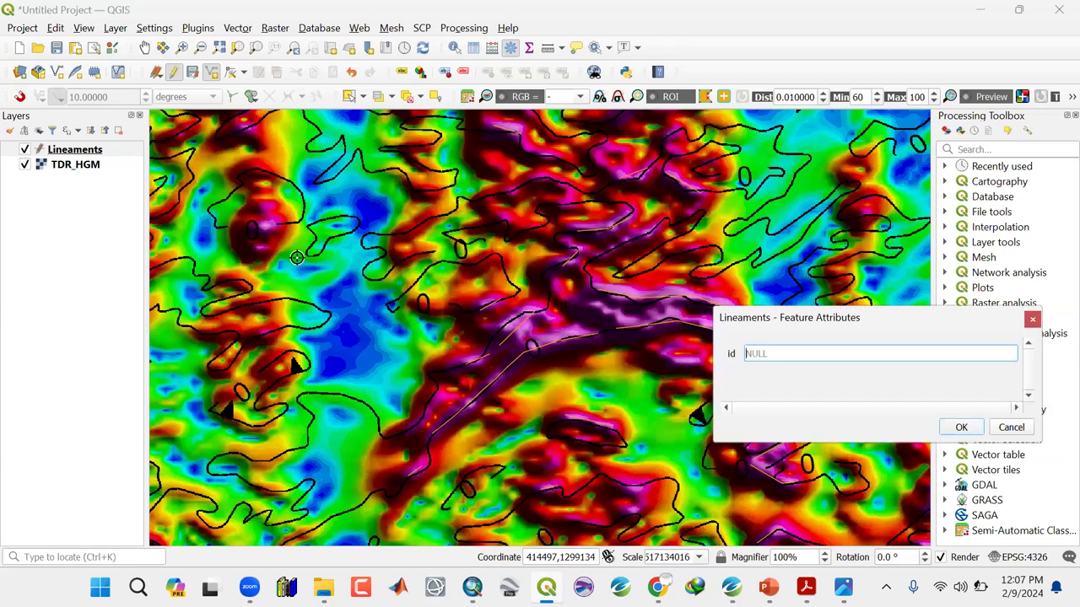
{"action": "left_click", "coordinate": [960, 427]}
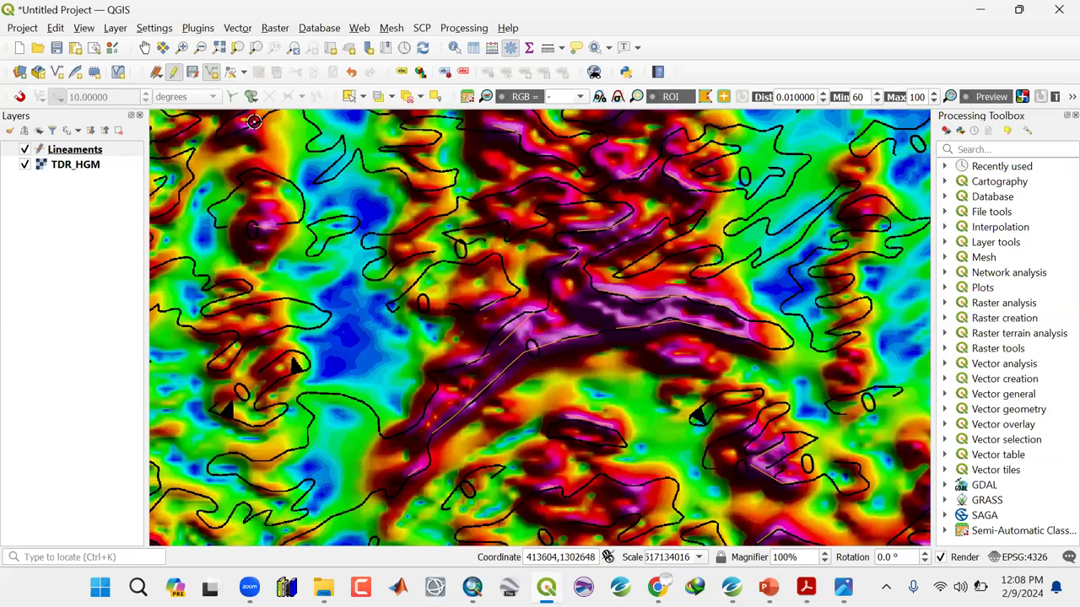
{"action": "right_click", "coordinate": [254, 120]}
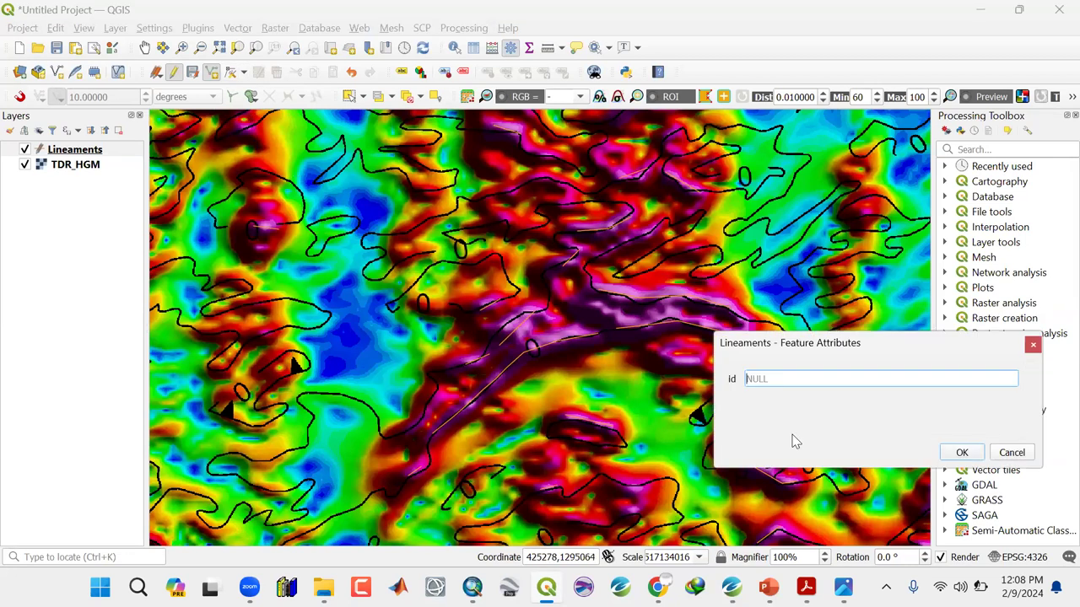
{"action": "left_click", "coordinate": [961, 451]}
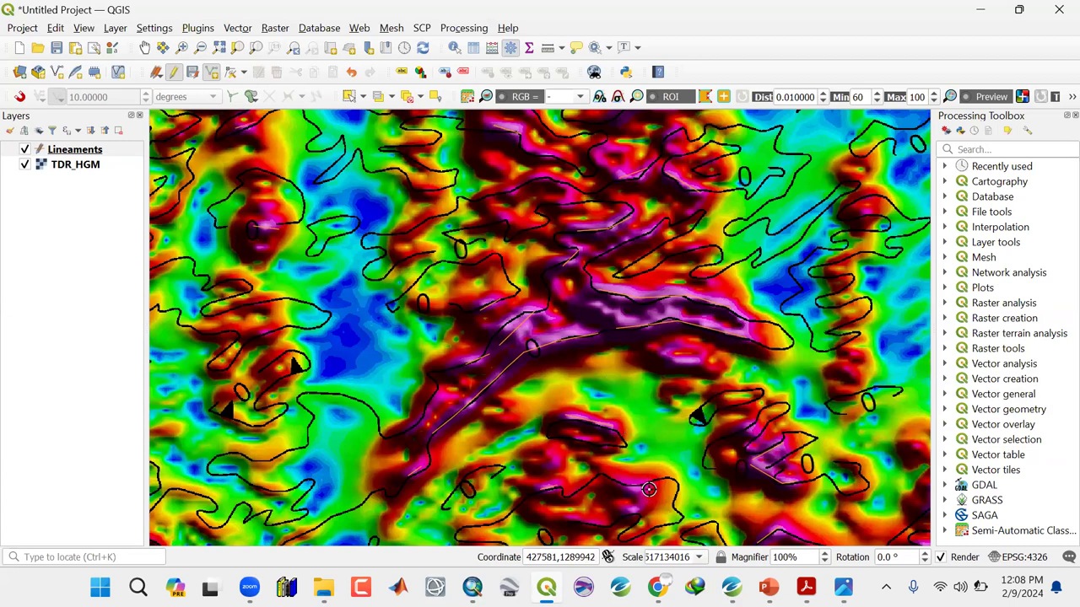
Finish the lineament on the southern magenta anomaly with an empty id, then save the Lineaments layer edits and end editing
{"action": "right_click", "coordinate": [616, 482]}
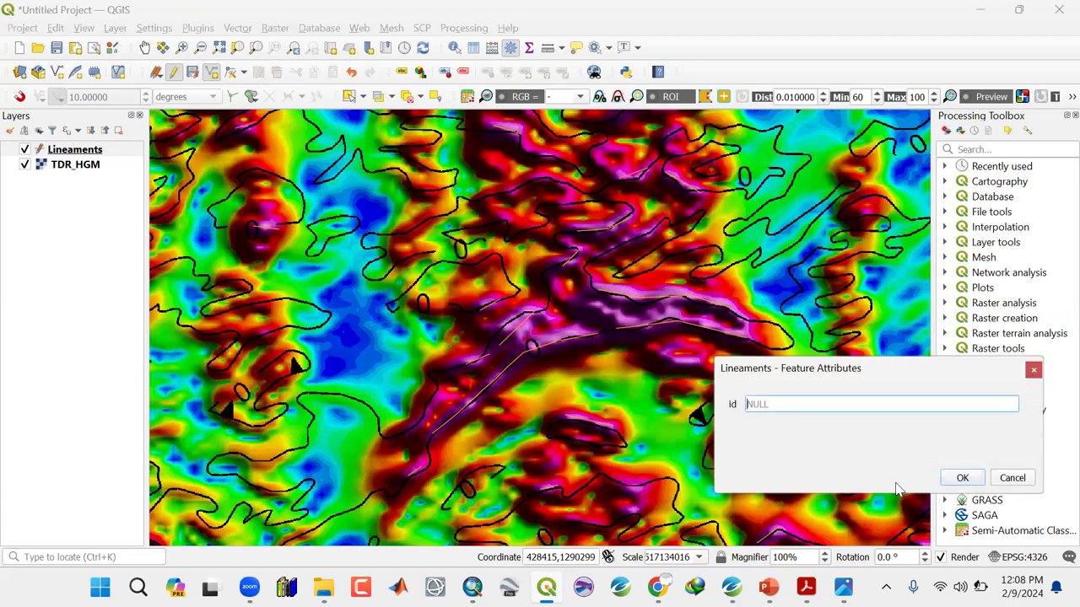
{"action": "left_click", "coordinate": [961, 478]}
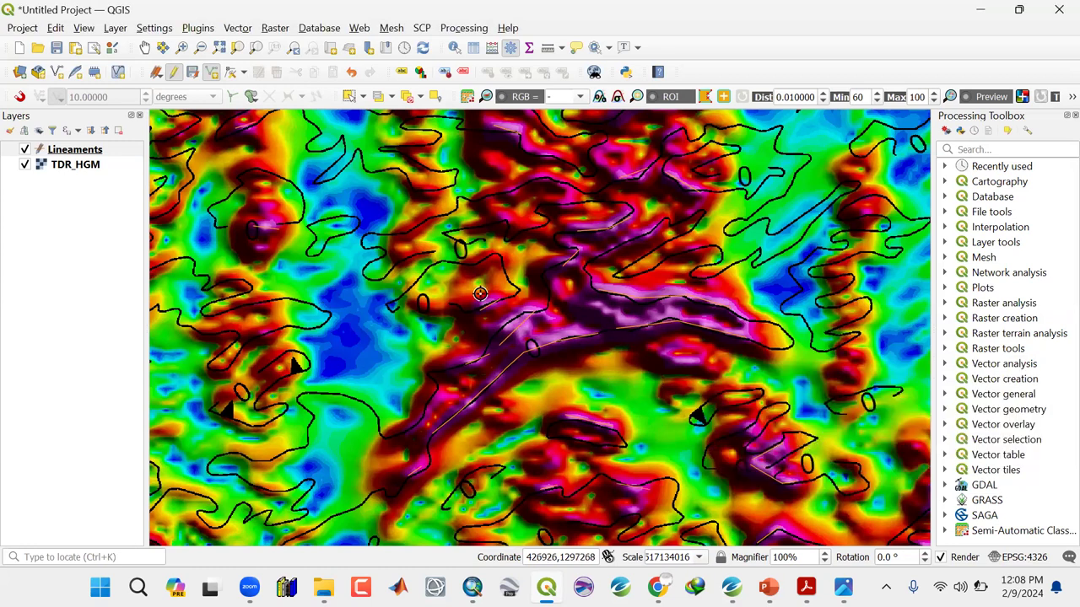
{"action": "left_click", "coordinate": [192, 74]}
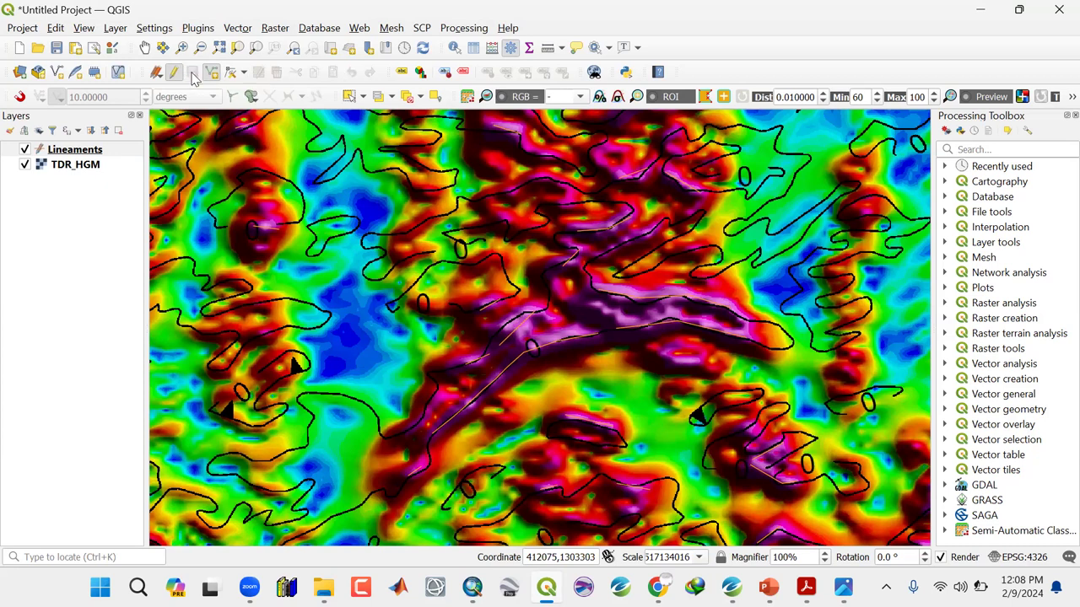
{"action": "left_click", "coordinate": [172, 73]}
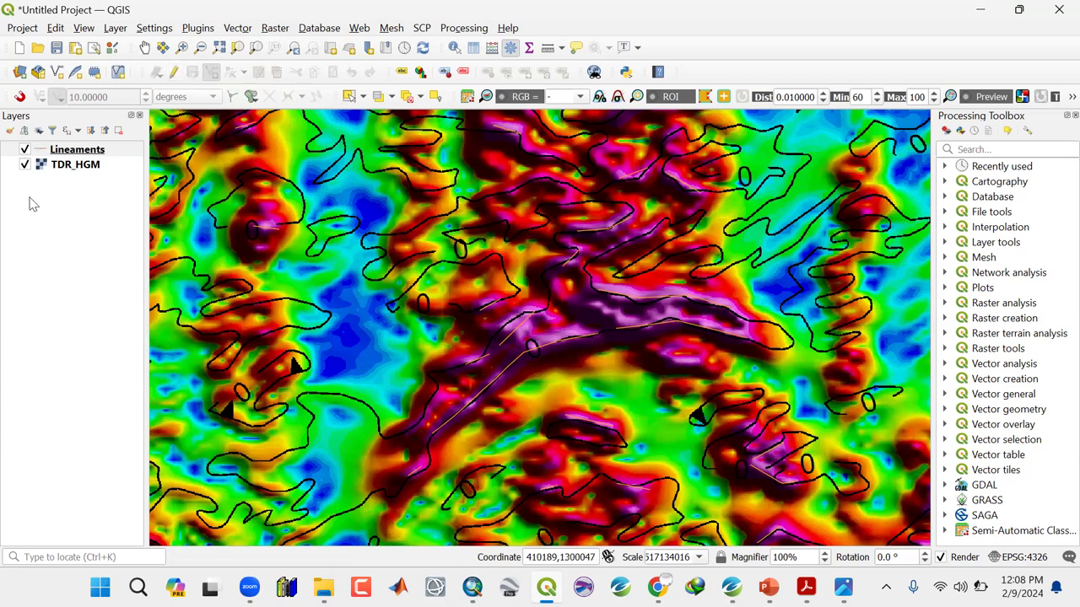
Hide the TDR_HGM raster and style the Lineaments layer as a black simple line with a 0.46 mm stroke width
{"action": "left_click", "coordinate": [24, 164]}
{"action": "left_click", "coordinate": [66, 151]}
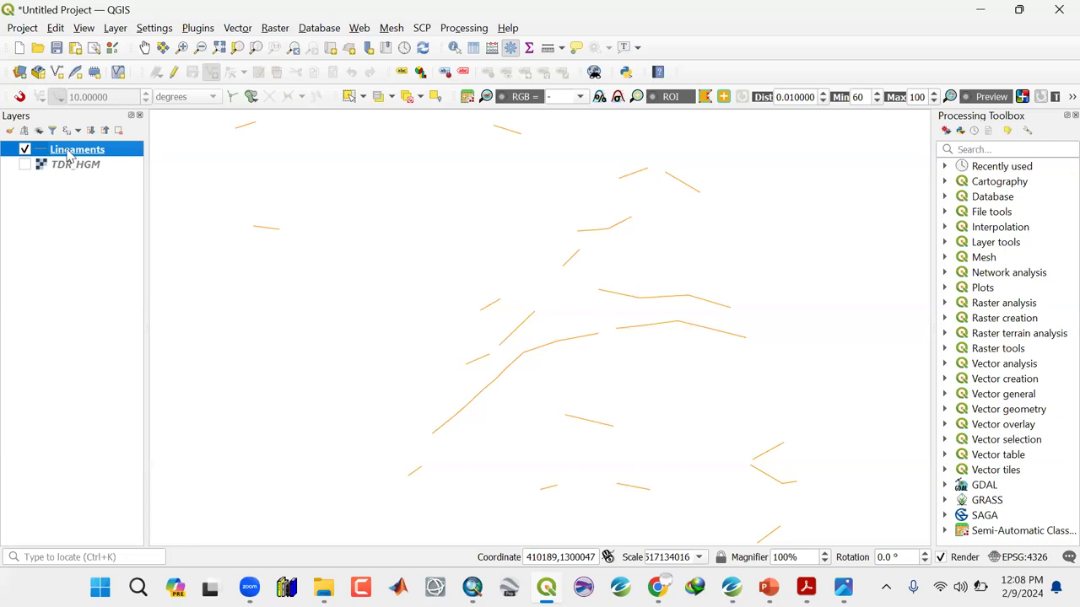
{"action": "double_click", "coordinate": [69, 151]}
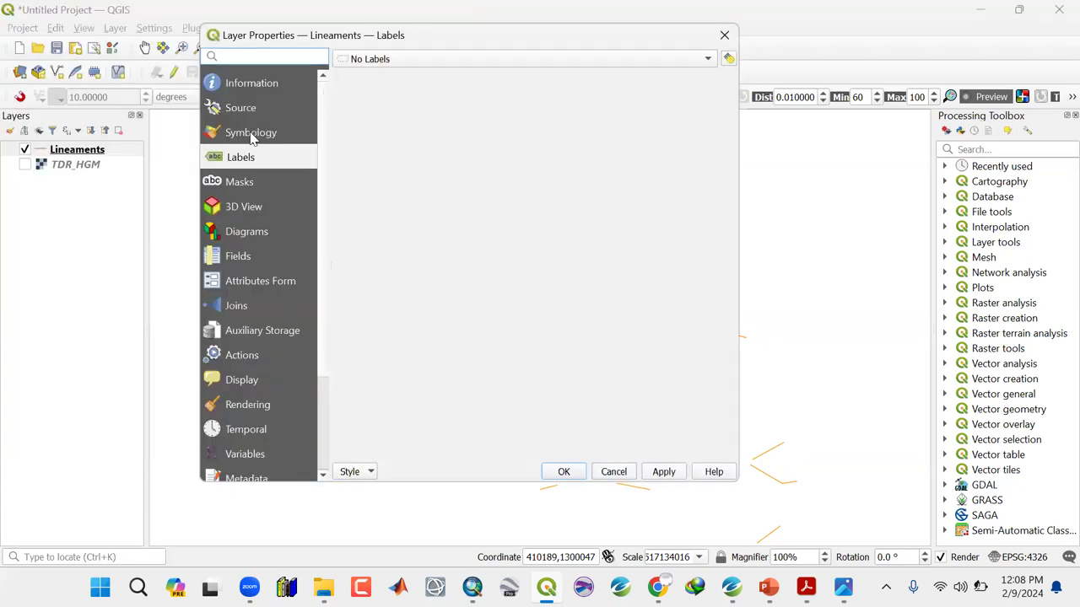
{"action": "left_click", "coordinate": [252, 135]}
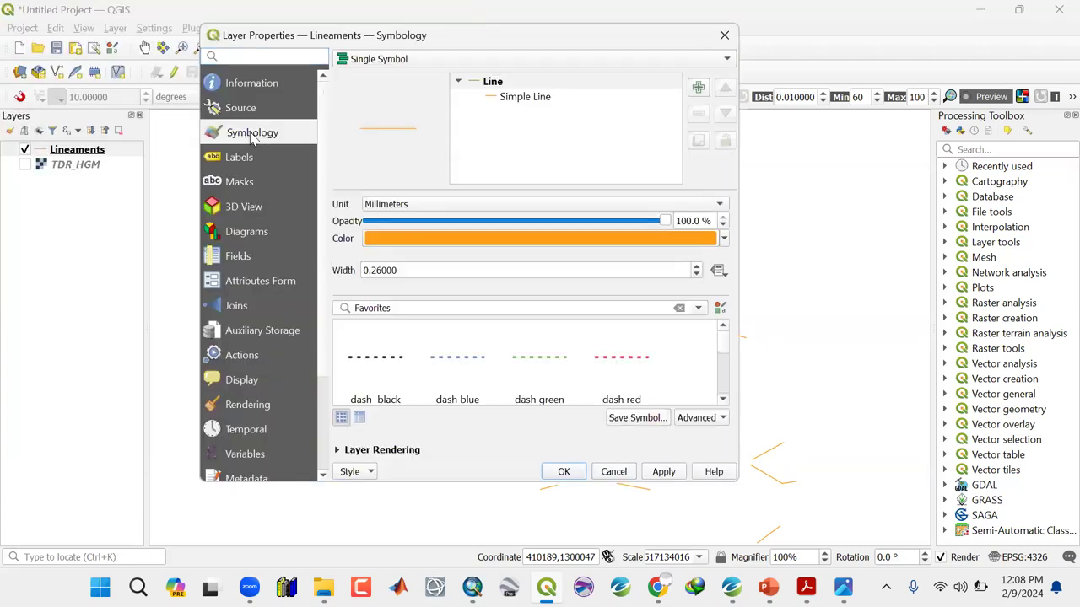
{"action": "left_click", "coordinate": [508, 98]}
{"action": "left_click", "coordinate": [677, 231]}
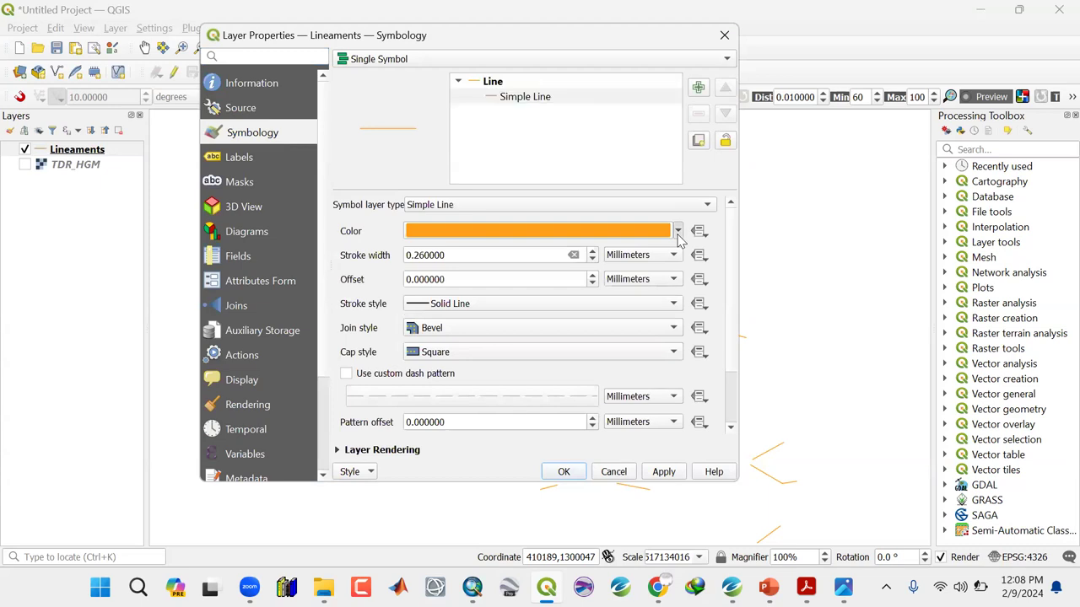
{"action": "left_click", "coordinate": [414, 270]}
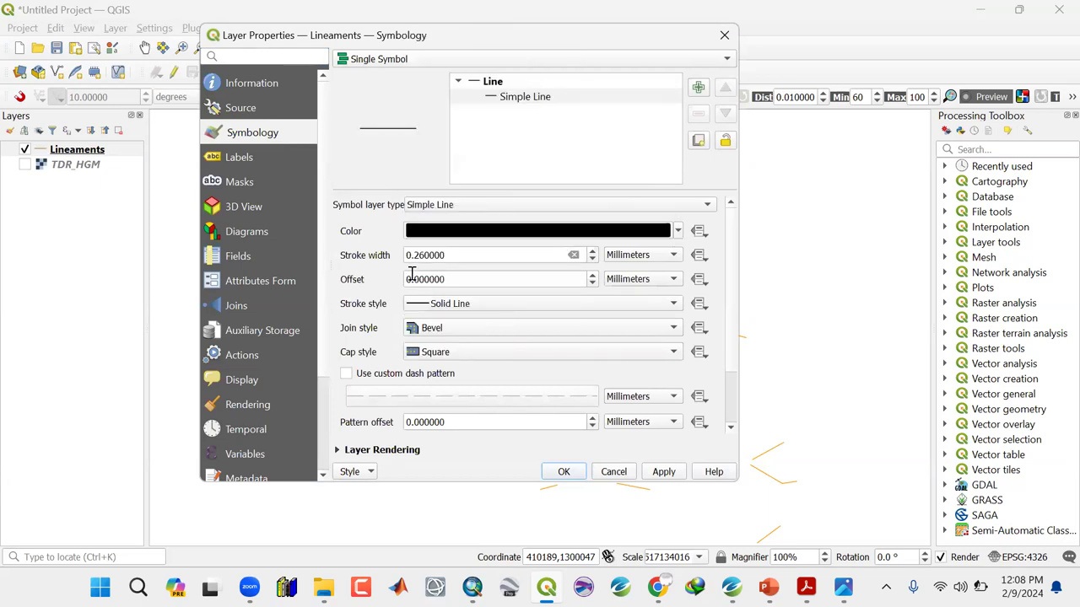
{"action": "left_click", "coordinate": [593, 251]}
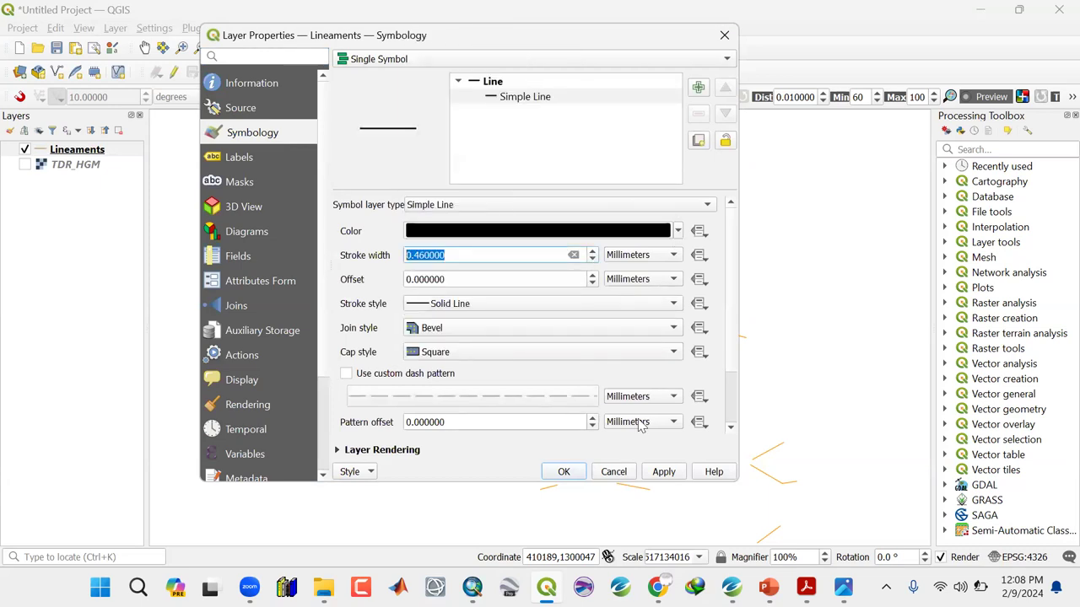
{"action": "left_click", "coordinate": [663, 474]}
{"action": "left_click", "coordinate": [565, 472]}
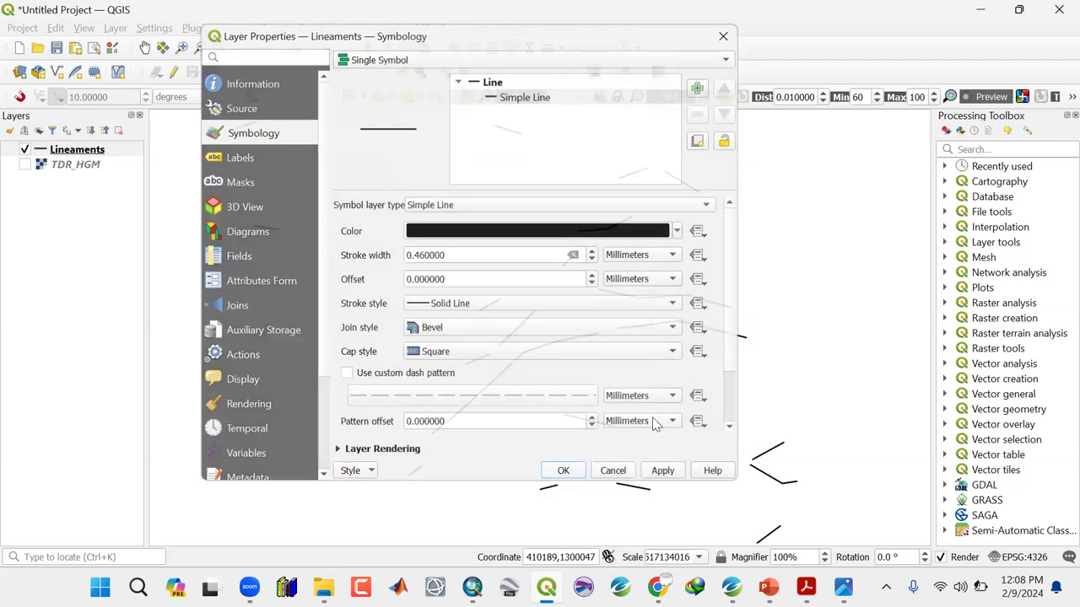
Zoom to the full extent of the Lineaments layer and review the distribution of all digitized lines
{"action": "mouse_move", "coordinate": [597, 379]}
{"action": "left_mouse_down"}
{"action": "mouse_move", "coordinate": [611, 374]}
{"action": "mouse_move", "coordinate": [606, 383]}
{"action": "left_mouse_up"}
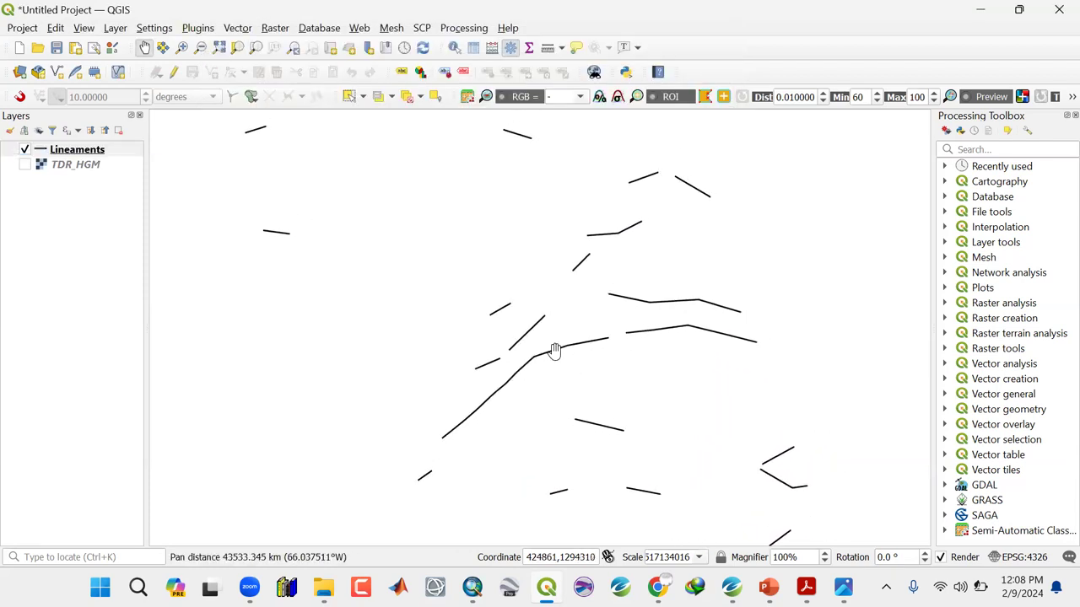
{"action": "left_click", "coordinate": [90, 153]}
{"action": "right_click", "coordinate": [90, 153]}
{"action": "left_click", "coordinate": [127, 157]}
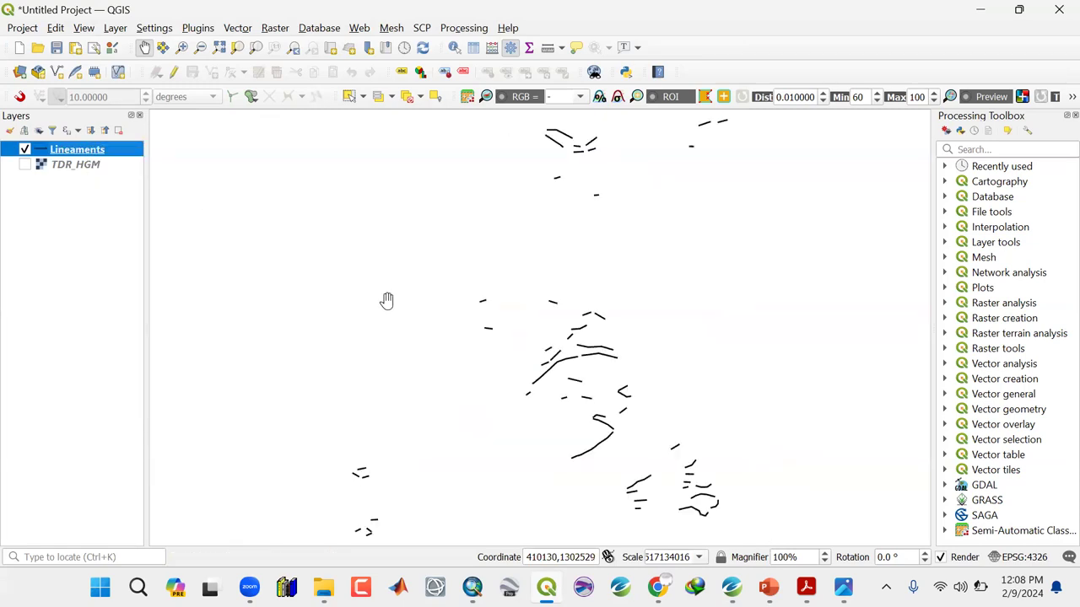
{"action": "left_click_drag", "start_coordinate": [595, 379], "coordinate": [518, 357]}
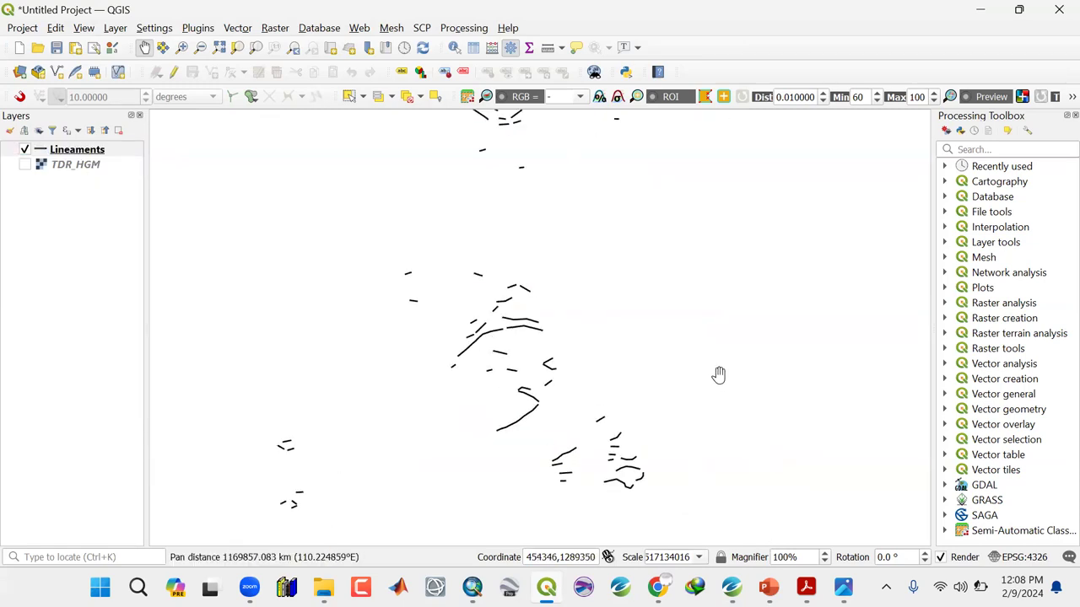
{"action": "left_click_drag", "start_coordinate": [562, 301], "coordinate": [587, 321]}
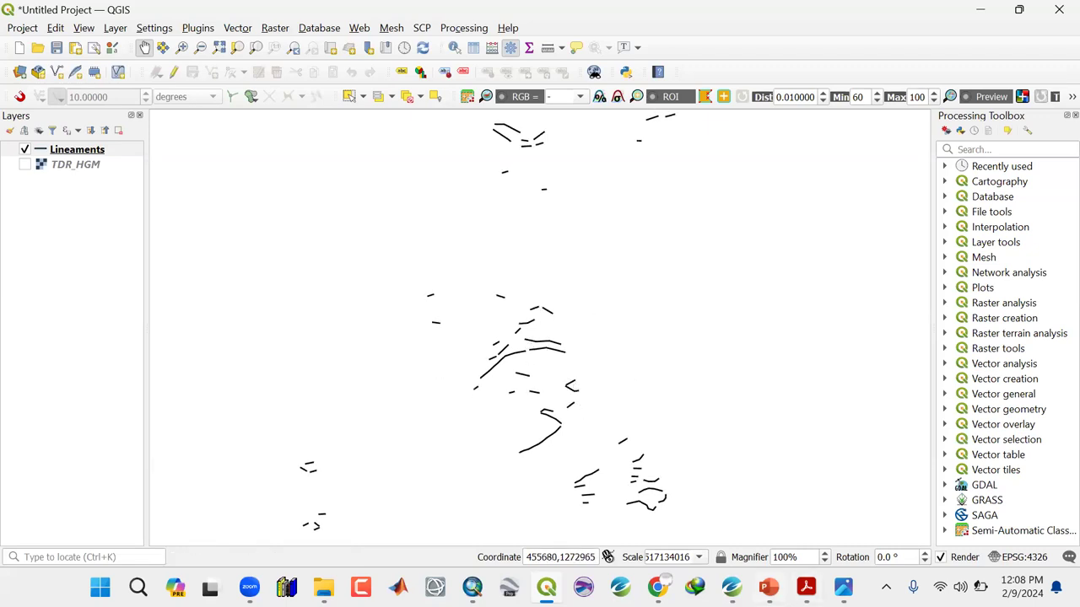
Show the TDR_HGM raster again and examine how the black lineaments fit its anomalies, close up and across the whole map
{"action": "left_click", "coordinate": [26, 165]}
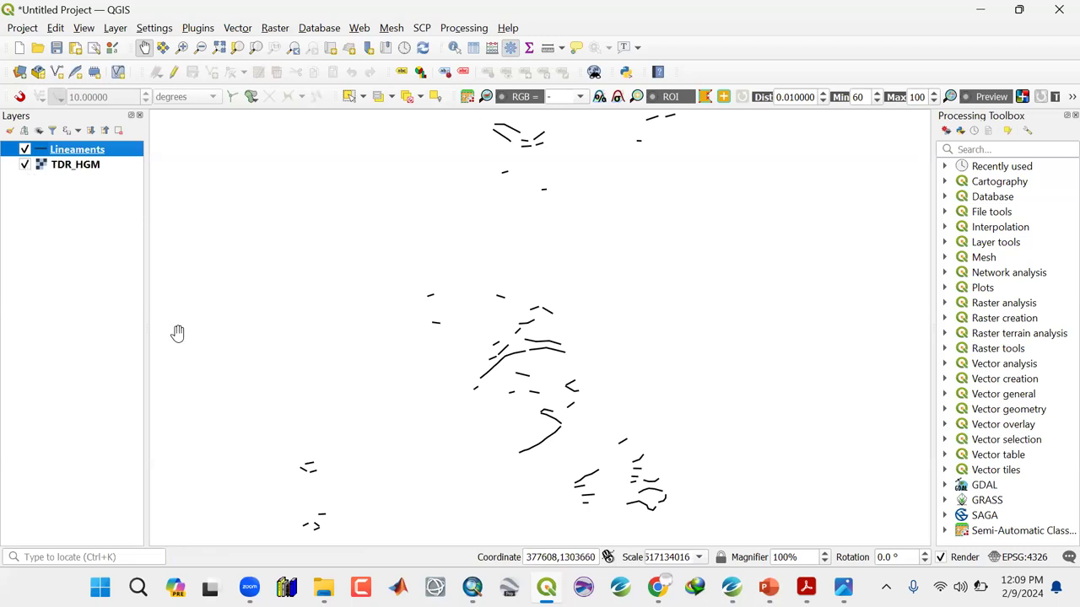
{"action": "scroll", "coordinate": [504, 374], "scroll_direction": "up", "scroll_amount": 3}
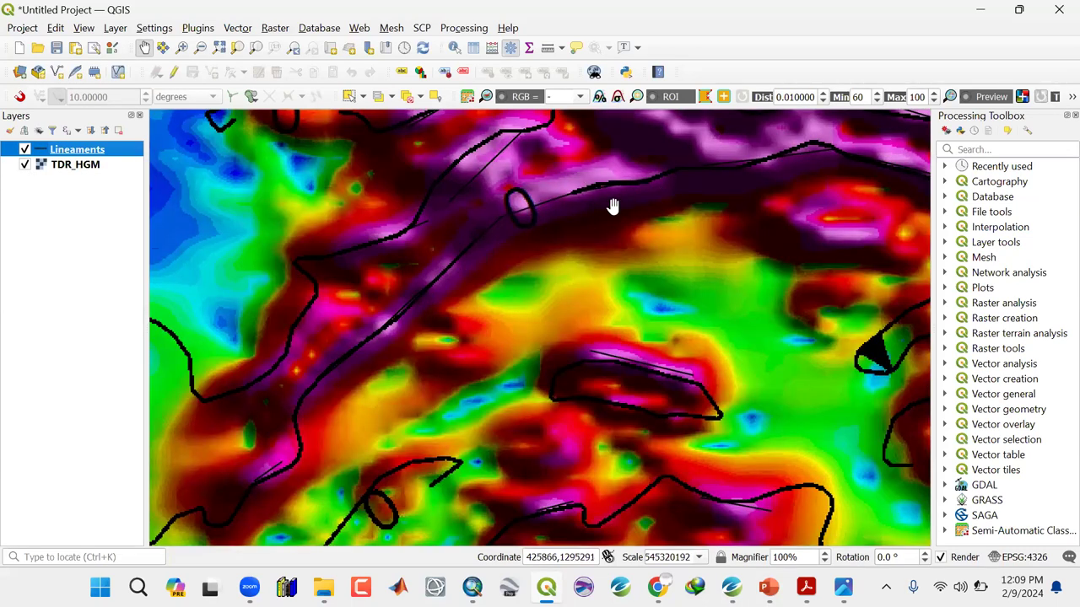
{"action": "scroll", "coordinate": [406, 295], "scroll_direction": "down", "scroll_amount": 3}
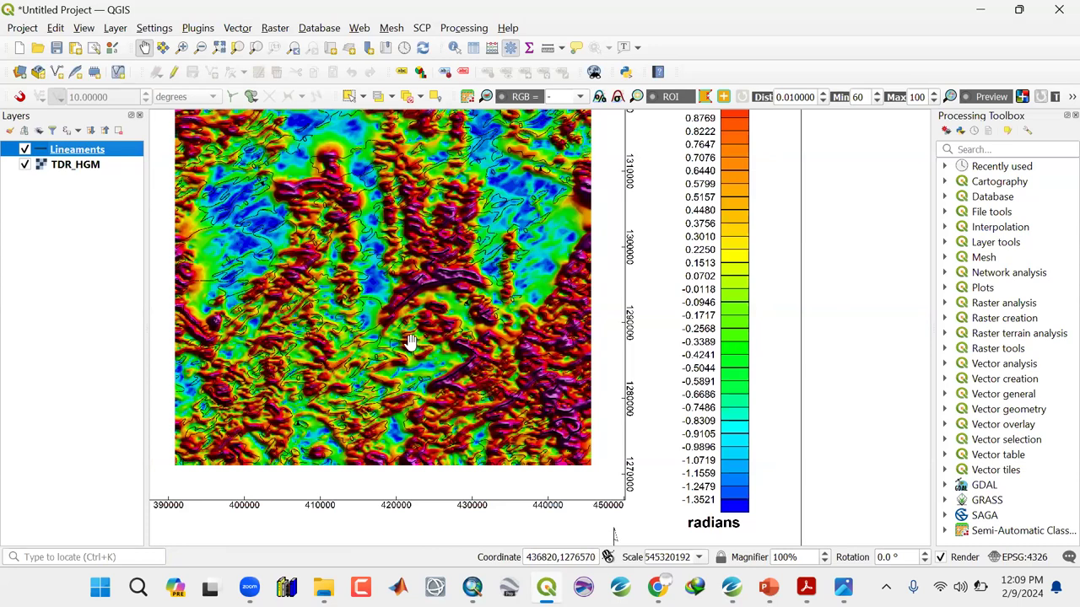
{"action": "left_click_drag", "start_coordinate": [390, 321], "coordinate": [397, 329]}
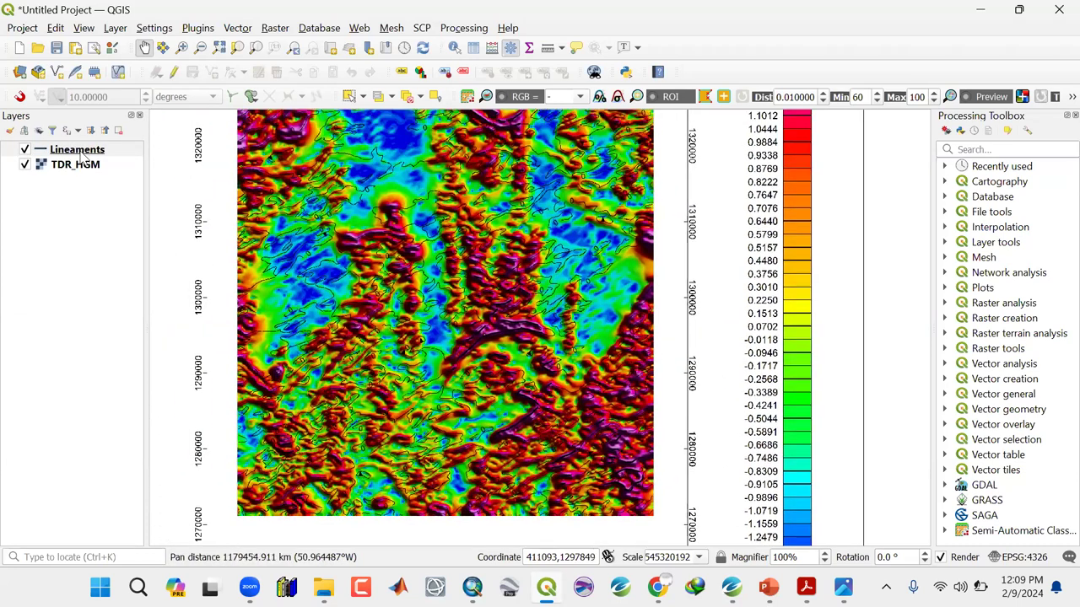
Return the view to the extent of the Lineaments layer and hide the TDR_HGM raster
{"action": "left_click", "coordinate": [77, 151]}
{"action": "right_click", "coordinate": [77, 151]}
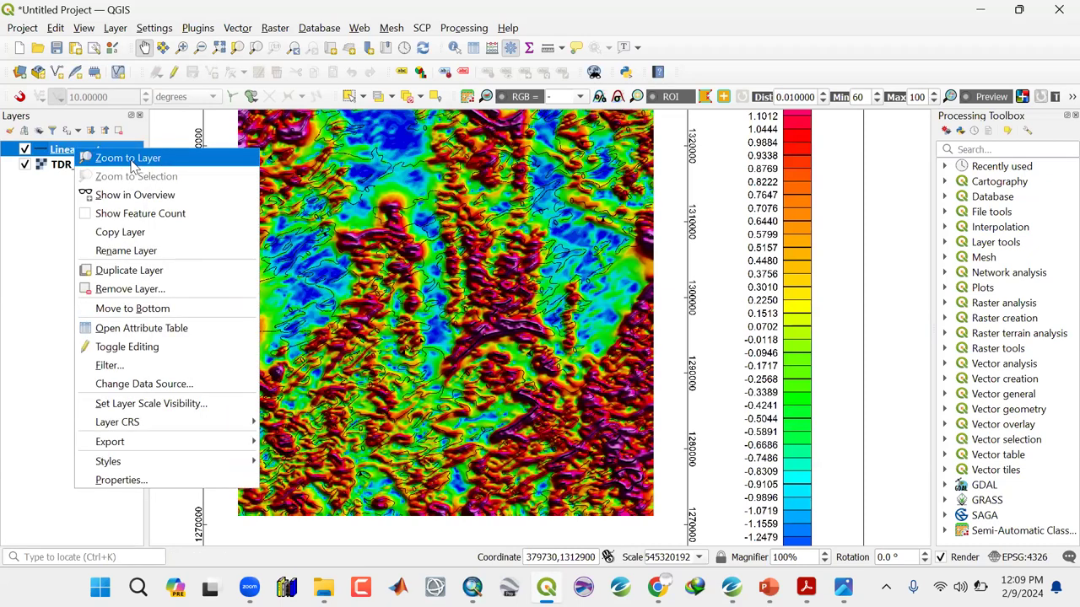
{"action": "left_click", "coordinate": [131, 157]}
{"action": "left_click", "coordinate": [24, 165]}
{"action": "left_click_drag", "start_coordinate": [556, 315], "coordinate": [540, 358]}
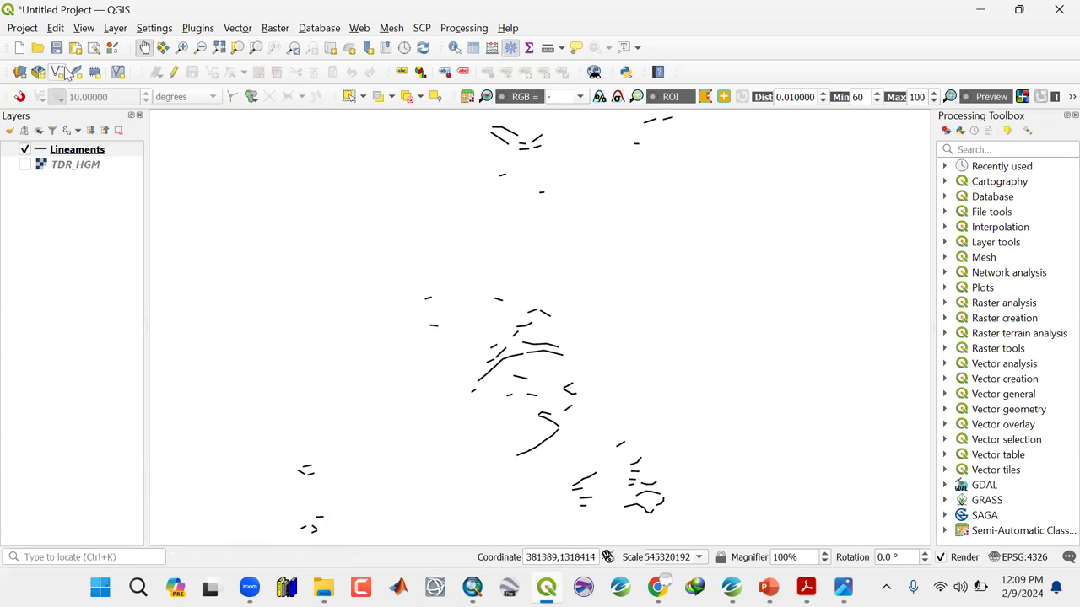
Save the project as Lineaments in QGZ format in the Qgis Project folder of OSM Training on the Desktop
{"action": "left_click", "coordinate": [53, 47]}
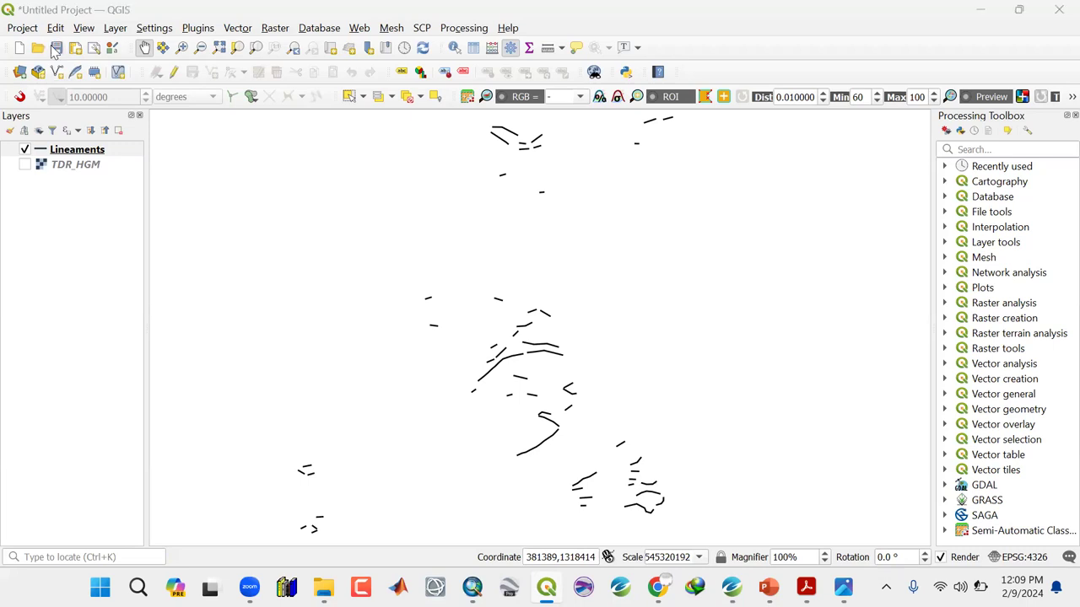
{"action": "left_click", "coordinate": [518, 34]}
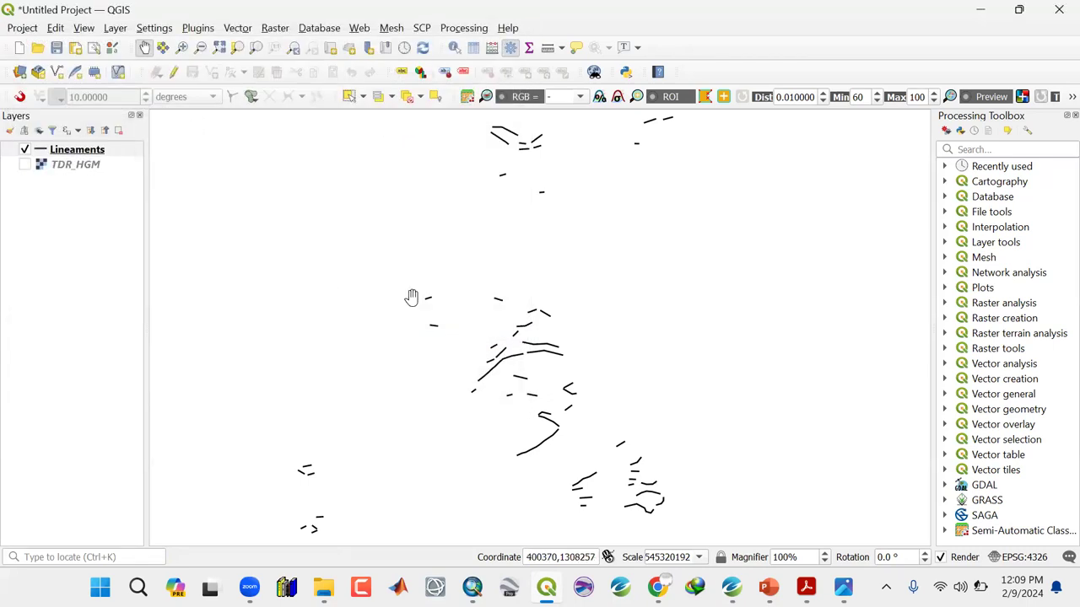
{"action": "left_click", "coordinate": [56, 47]}
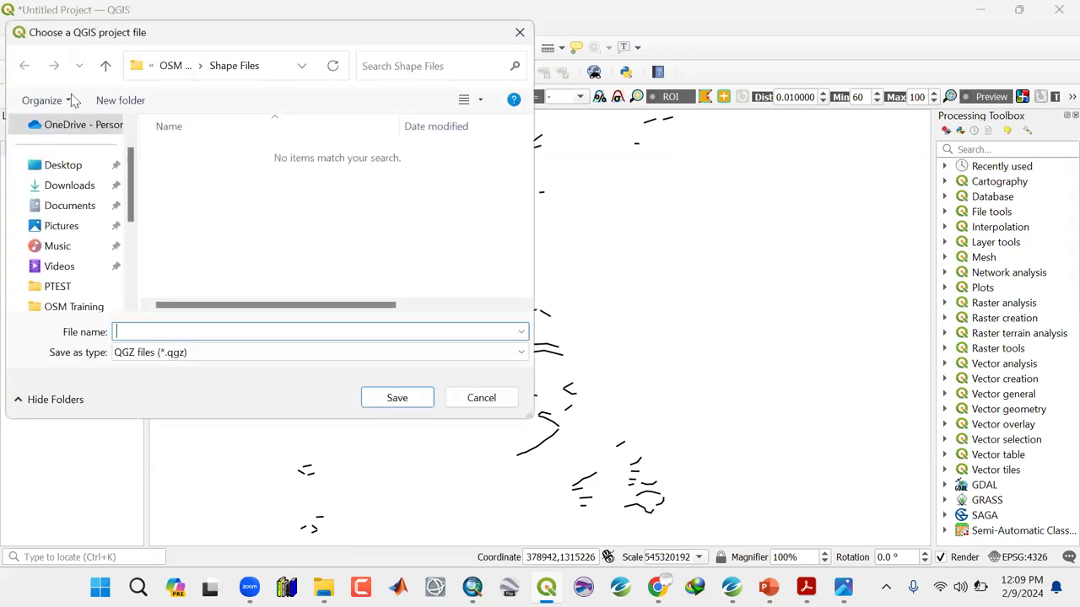
{"action": "left_click", "coordinate": [76, 173]}
{"action": "double_click", "coordinate": [277, 185]}
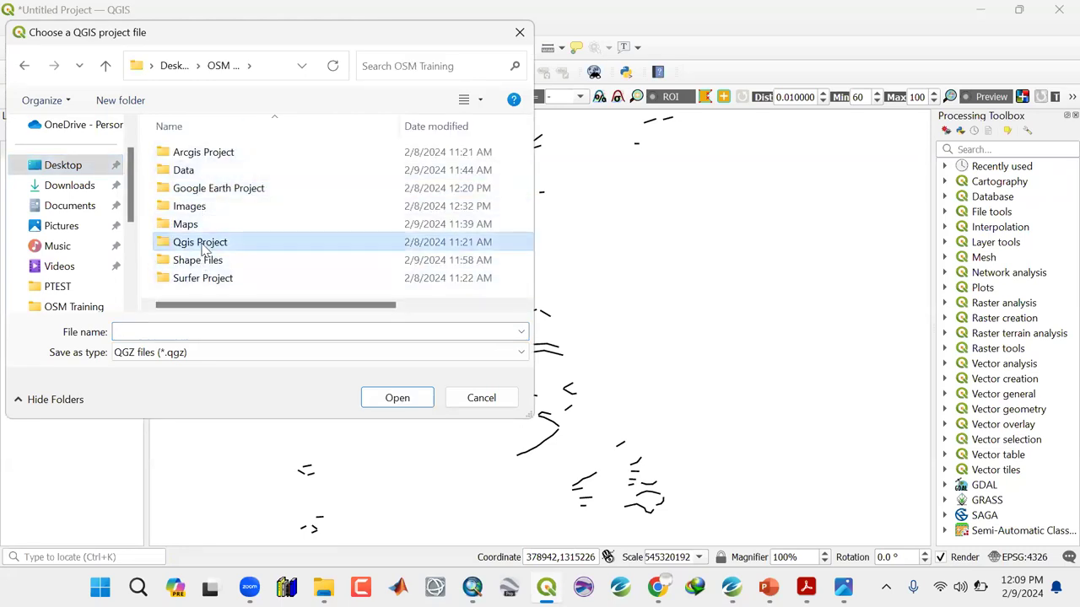
{"action": "double_click", "coordinate": [203, 244]}
{"action": "left_click", "coordinate": [188, 333]}
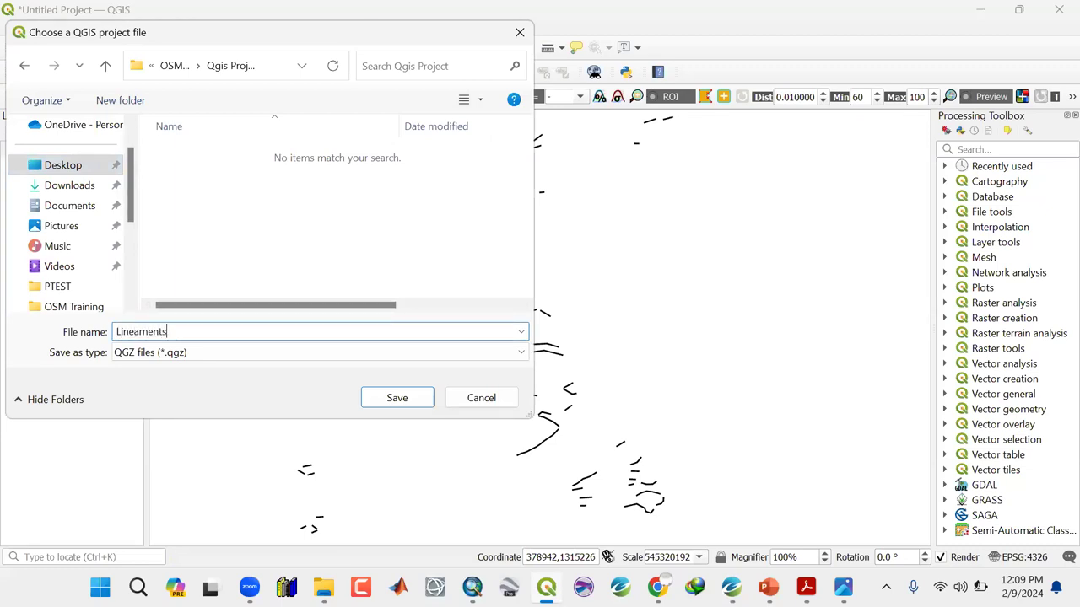
{"action": "left_click", "coordinate": [397, 398]}
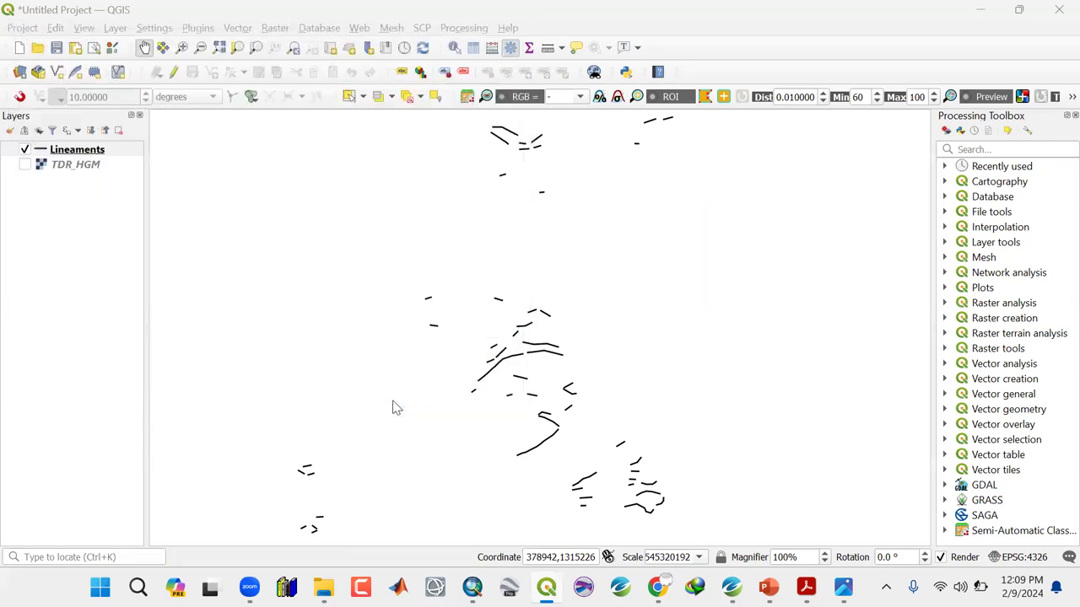
With the Lineaments layer out of edit mode, save the project again and close QGIS
{"action": "left_click", "coordinate": [81, 152]}
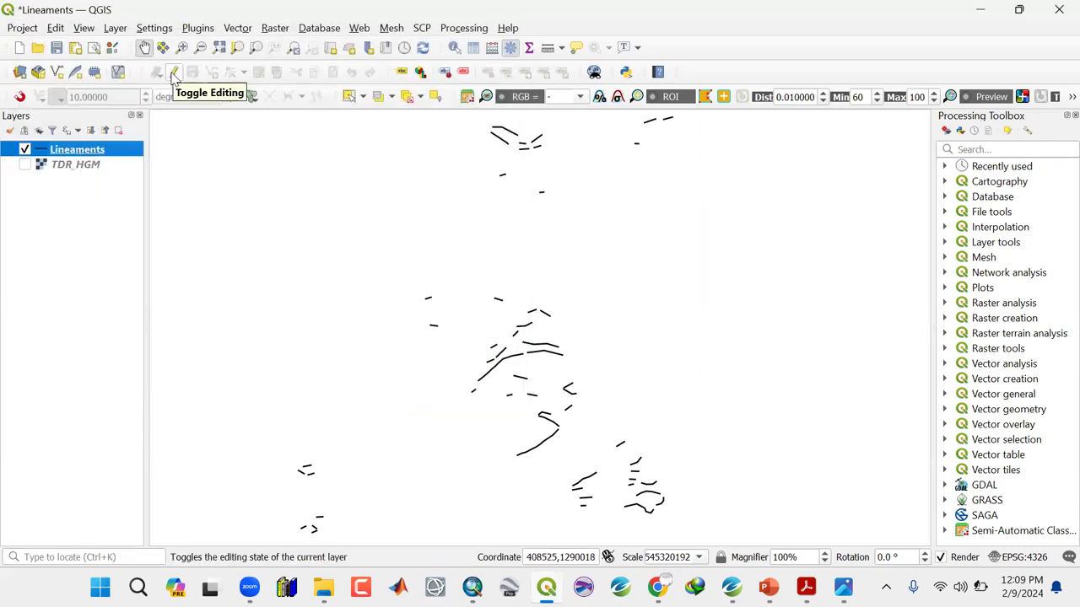
{"action": "left_click", "coordinate": [173, 74]}
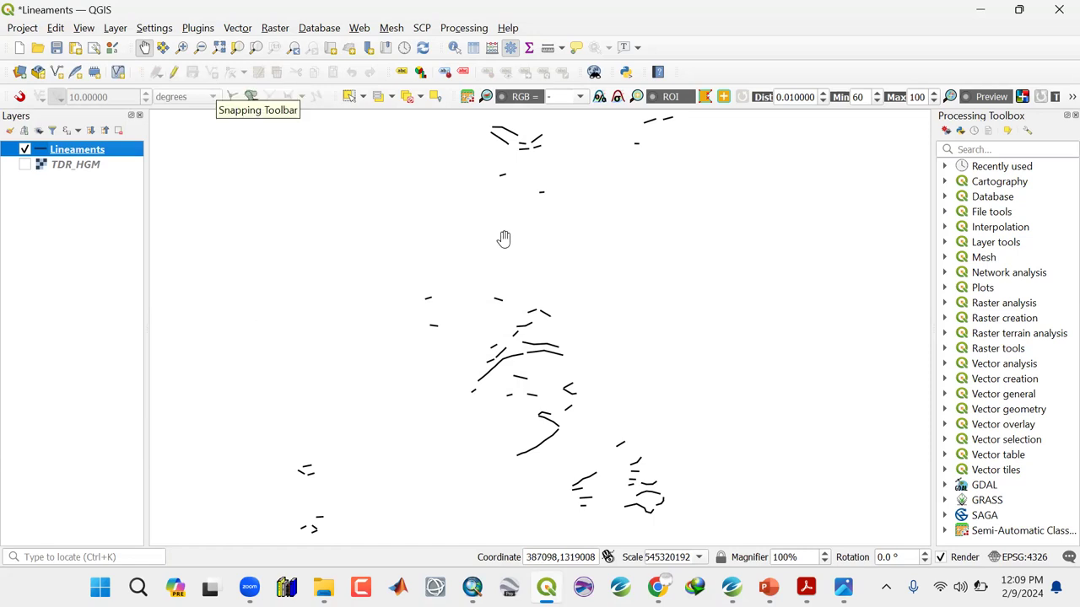
{"action": "left_click", "coordinate": [56, 47]}
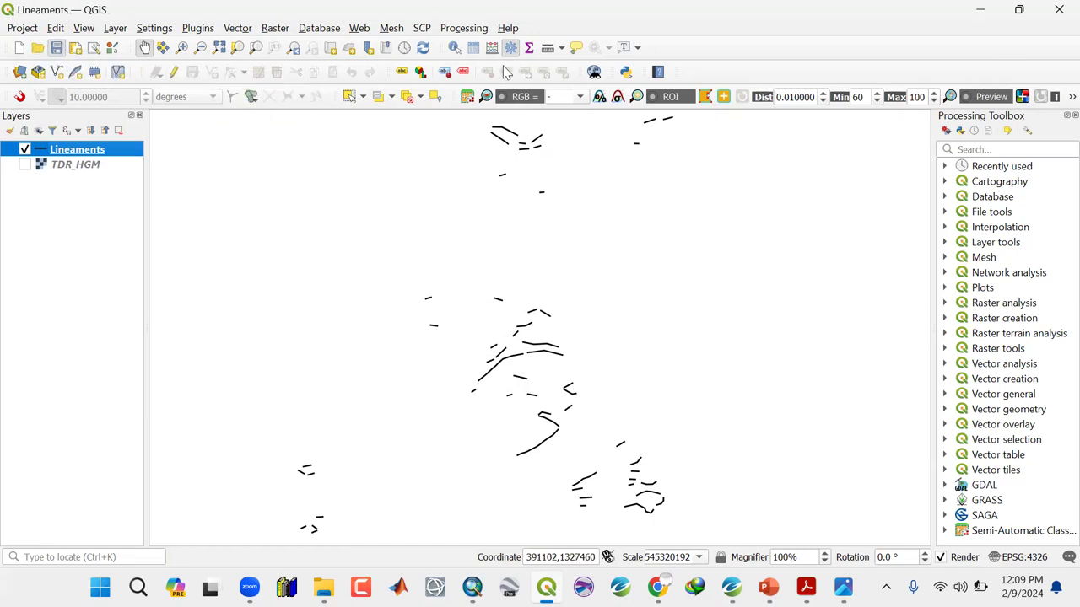
{"action": "left_click", "coordinate": [1056, 10]}
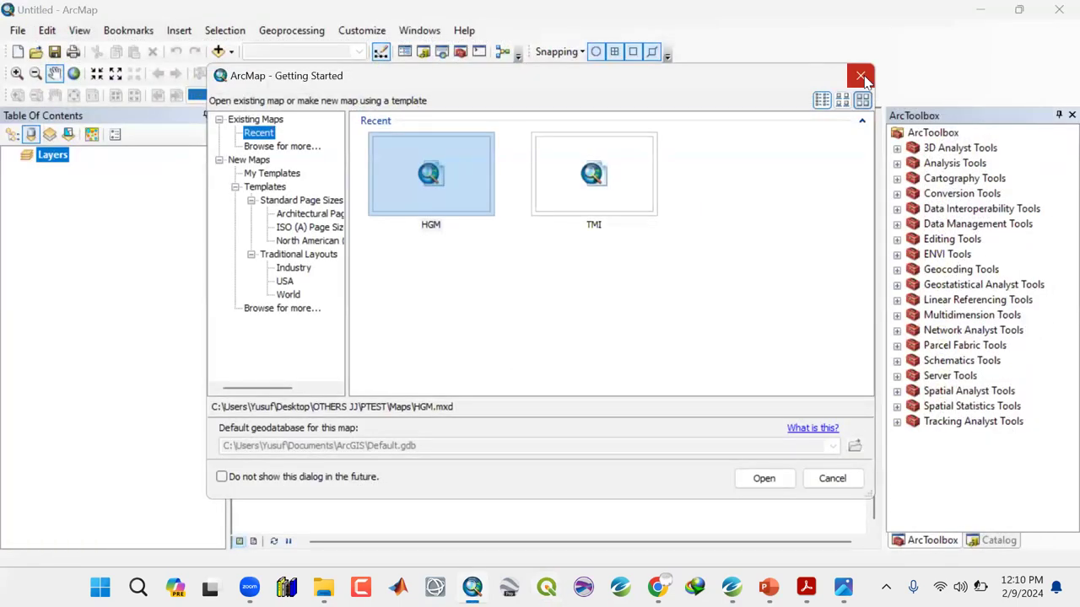
Dismiss the startup window and add Lineaments.shp from the Shape Files folder of OSM Training to the blank map
{"action": "left_click", "coordinate": [860, 77]}
{"action": "left_click", "coordinate": [231, 53]}
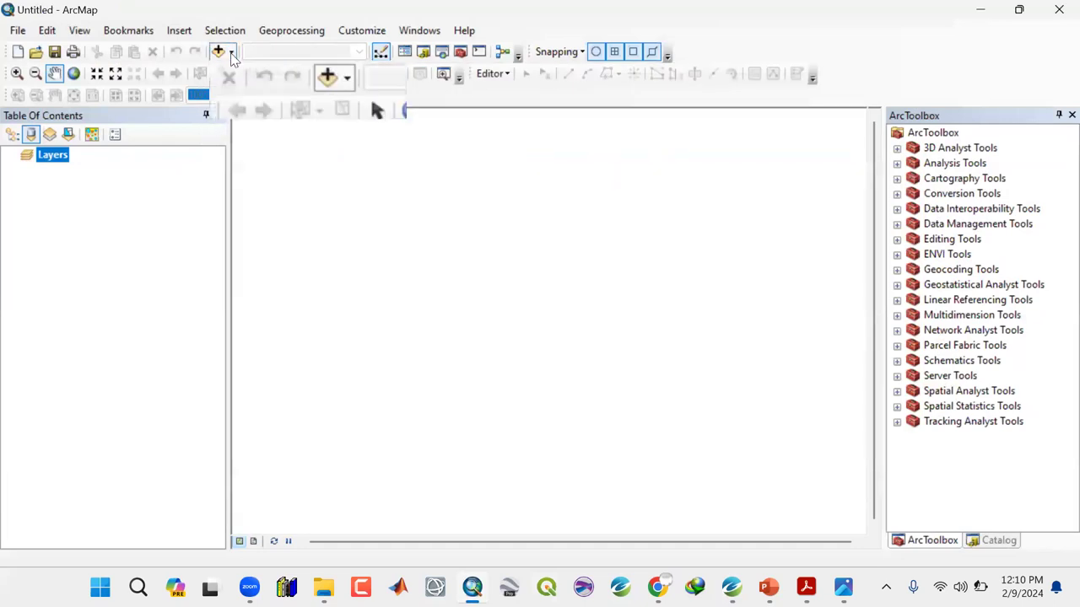
{"action": "left_click", "coordinate": [248, 71]}
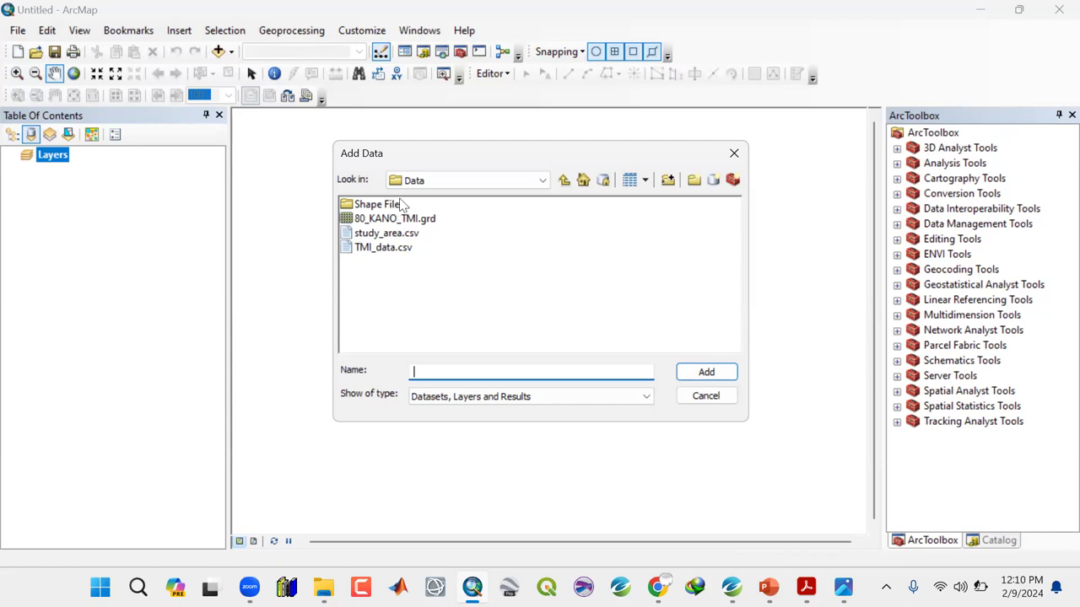
{"action": "left_click", "coordinate": [559, 180]}
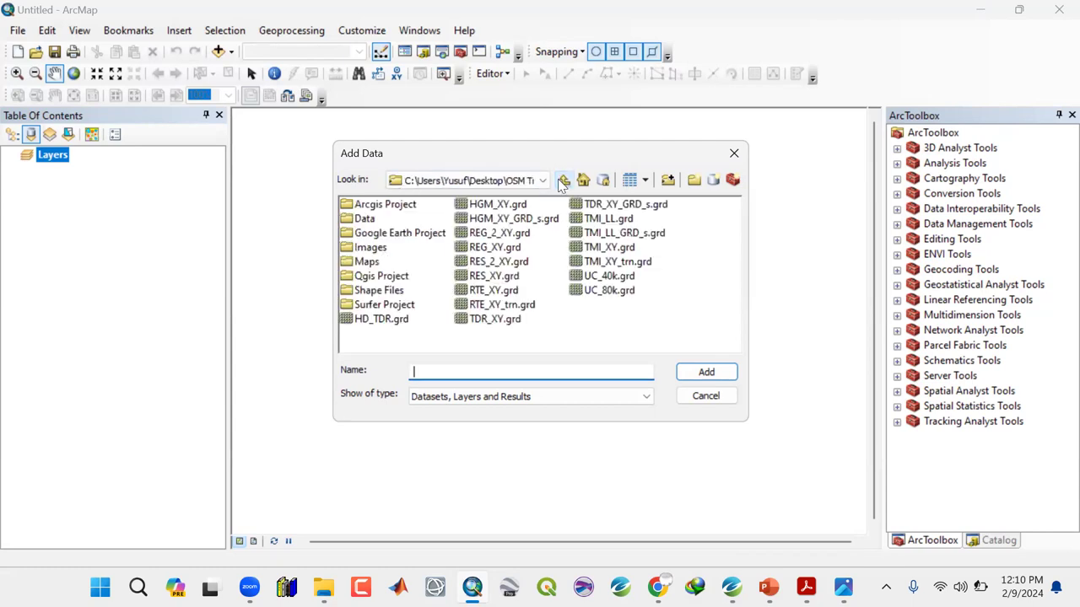
{"action": "double_click", "coordinate": [382, 292]}
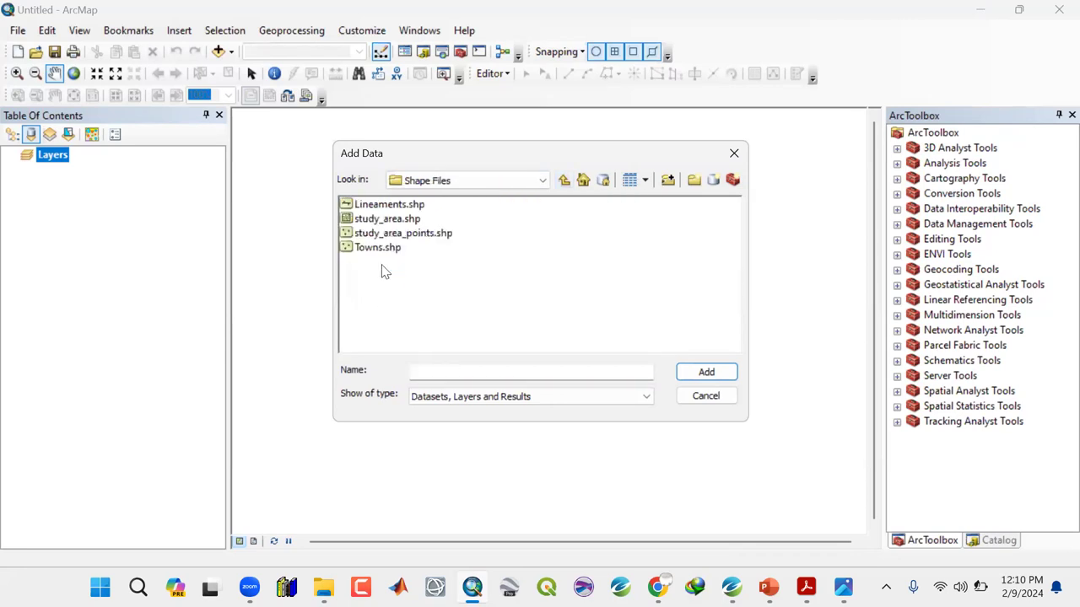
{"action": "left_click", "coordinate": [393, 206]}
{"action": "left_click", "coordinate": [699, 374]}
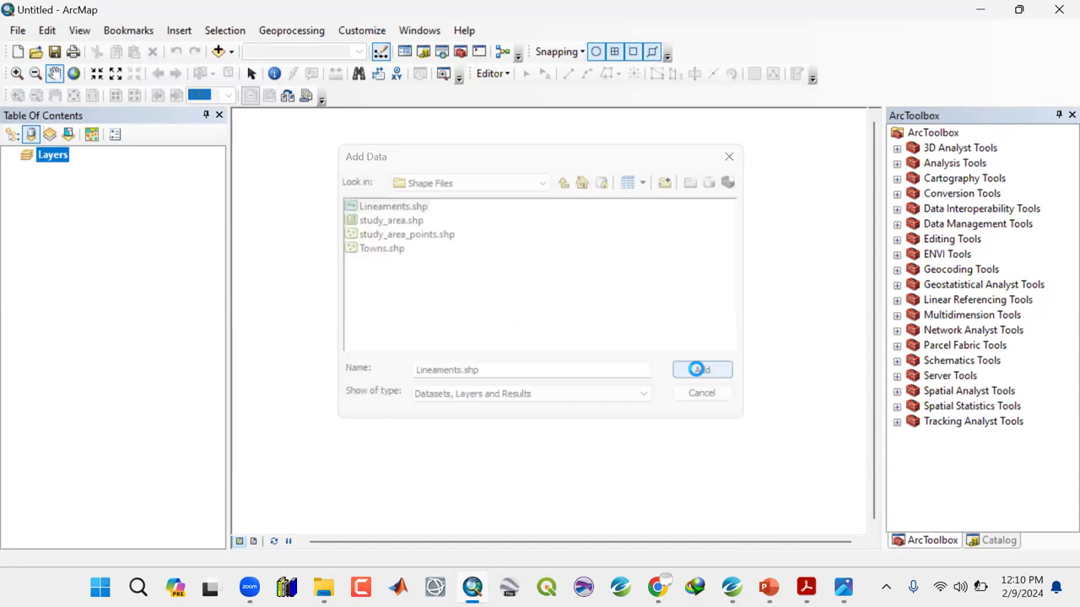
{"action": "left_click_drag", "start_coordinate": [572, 364], "coordinate": [531, 368]}
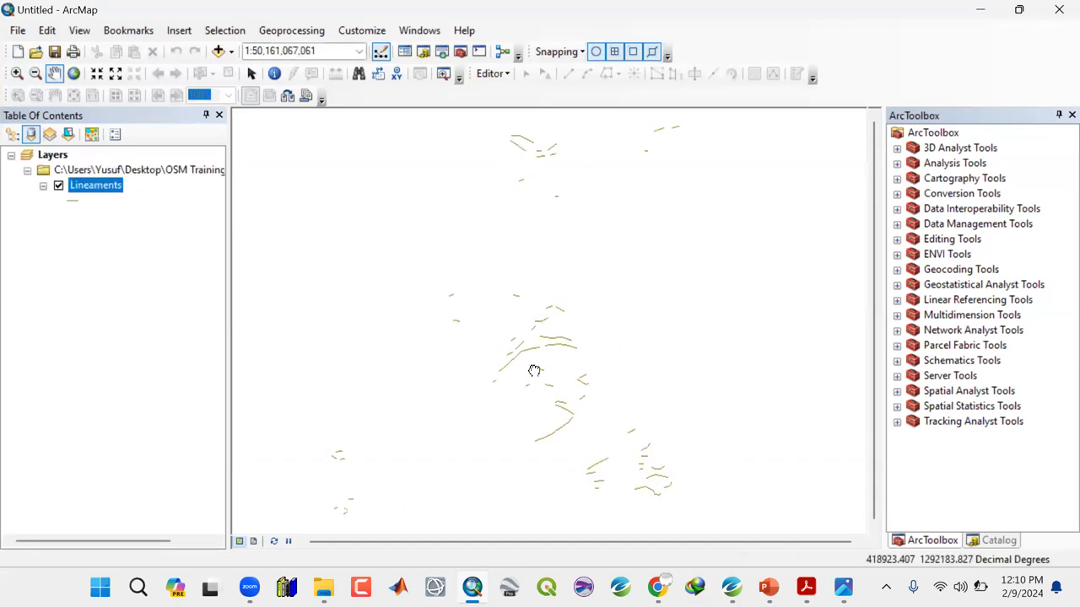
Change the Lineaments layer's line symbol to black with a width of 2
{"action": "left_click", "coordinate": [71, 199]}
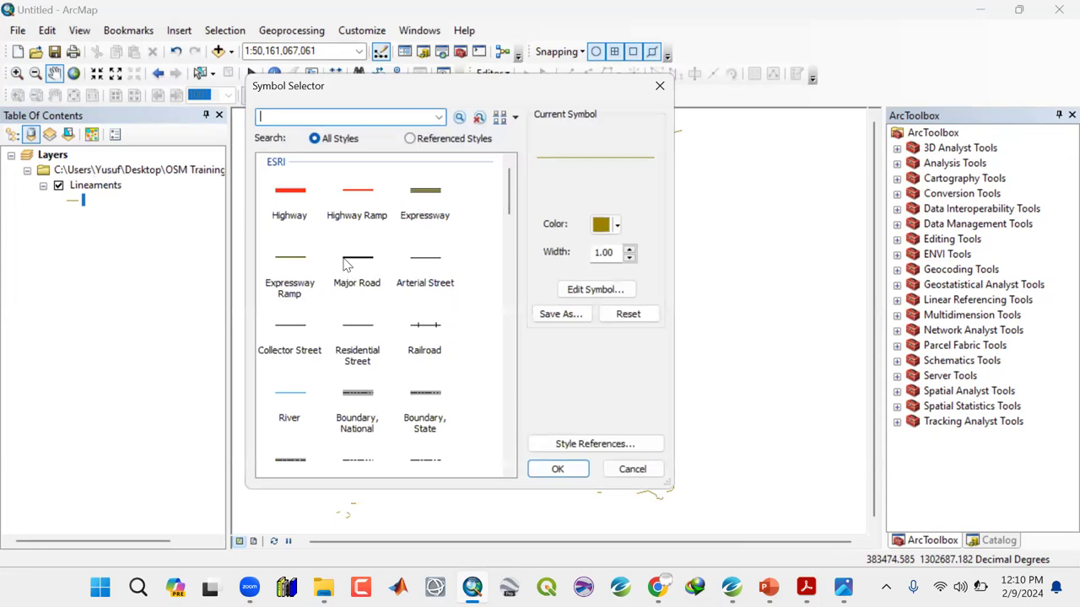
{"action": "left_click", "coordinate": [616, 224]}
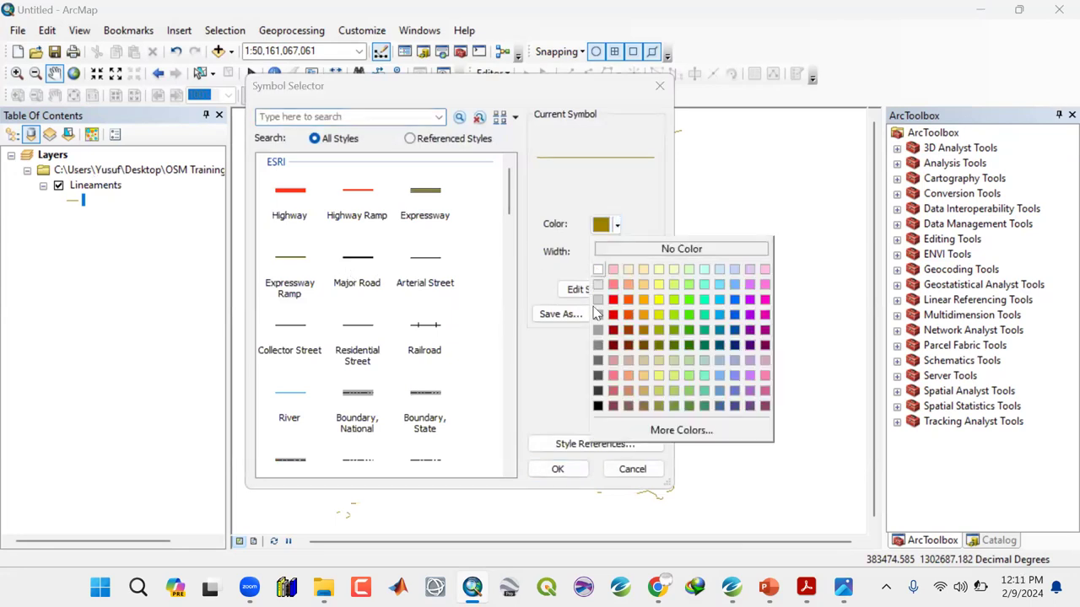
{"action": "left_click", "coordinate": [597, 406]}
{"action": "left_click", "coordinate": [566, 469]}
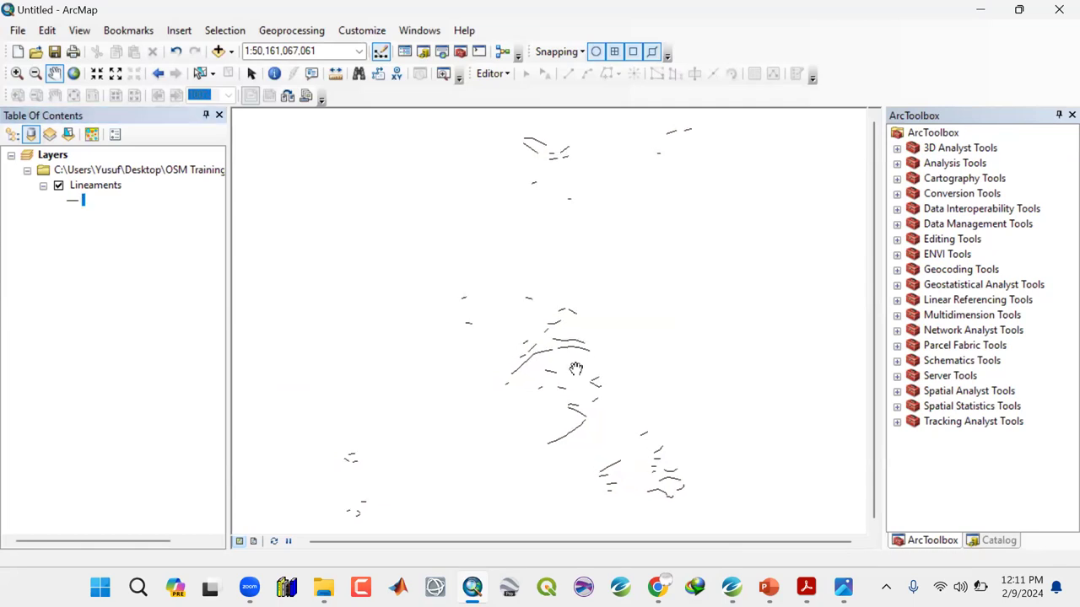
{"action": "left_click", "coordinate": [74, 203]}
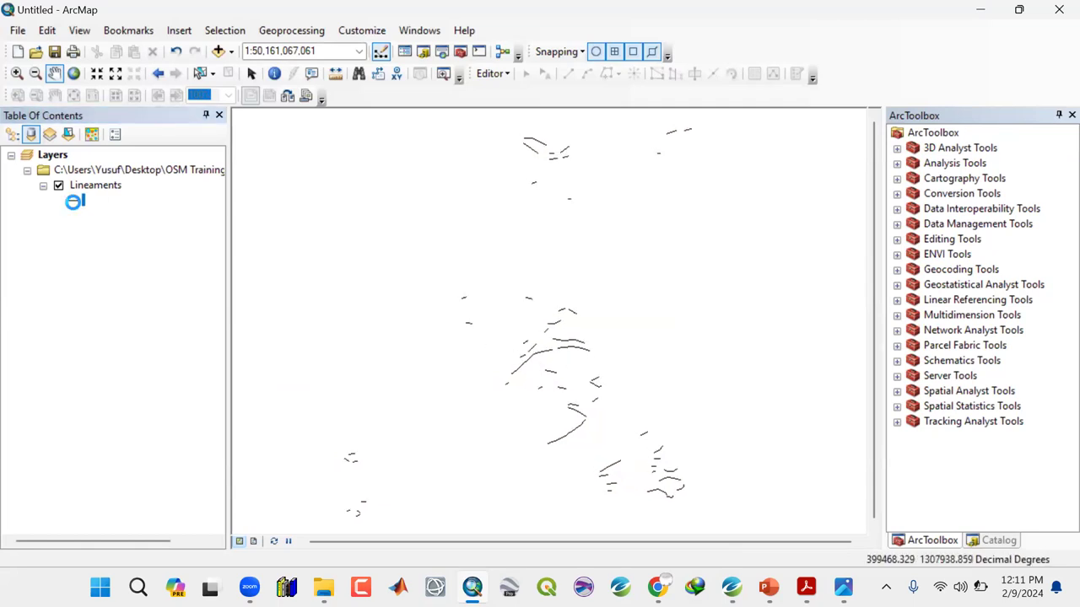
{"action": "left_click_drag", "start_coordinate": [613, 256], "coordinate": [579, 260]}
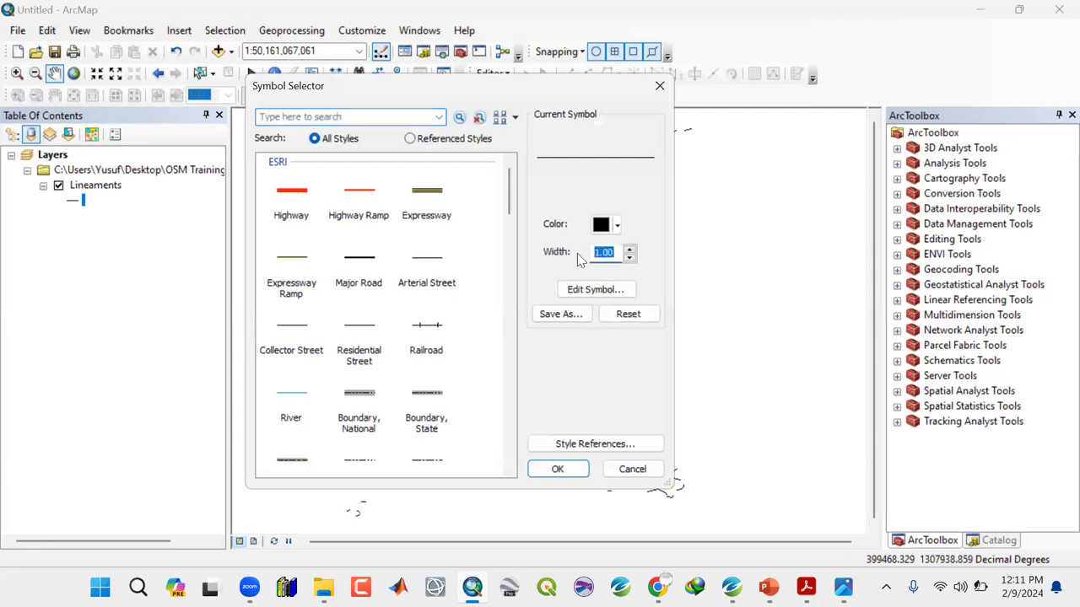
{"action": "type", "text": "2"}
{"action": "left_click", "coordinate": [558, 469]}
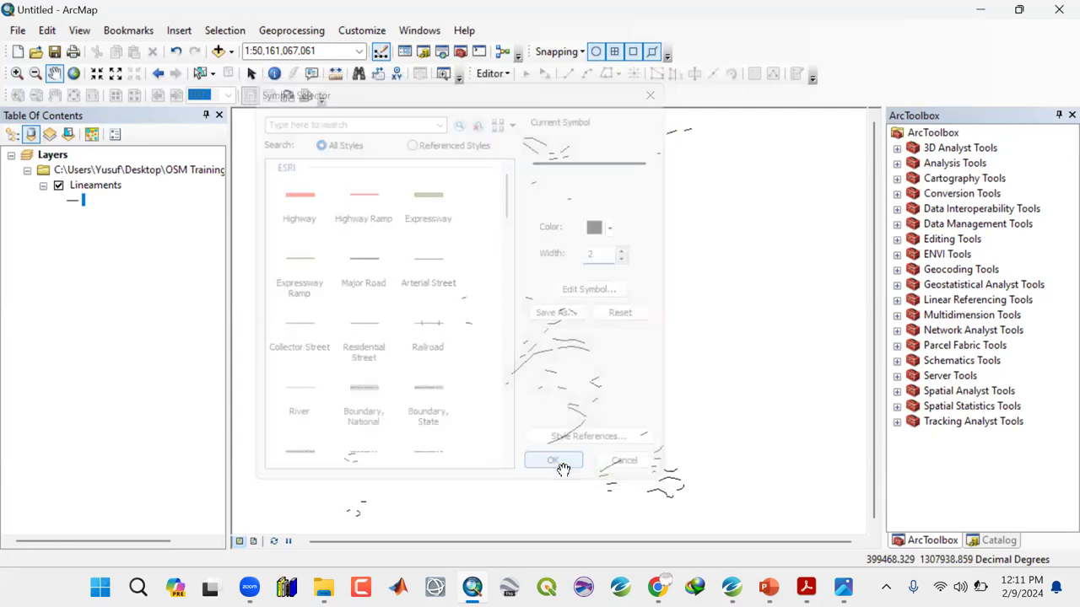
Set the Lineaments line symbol's width to 1.5
{"action": "left_click", "coordinate": [71, 208]}
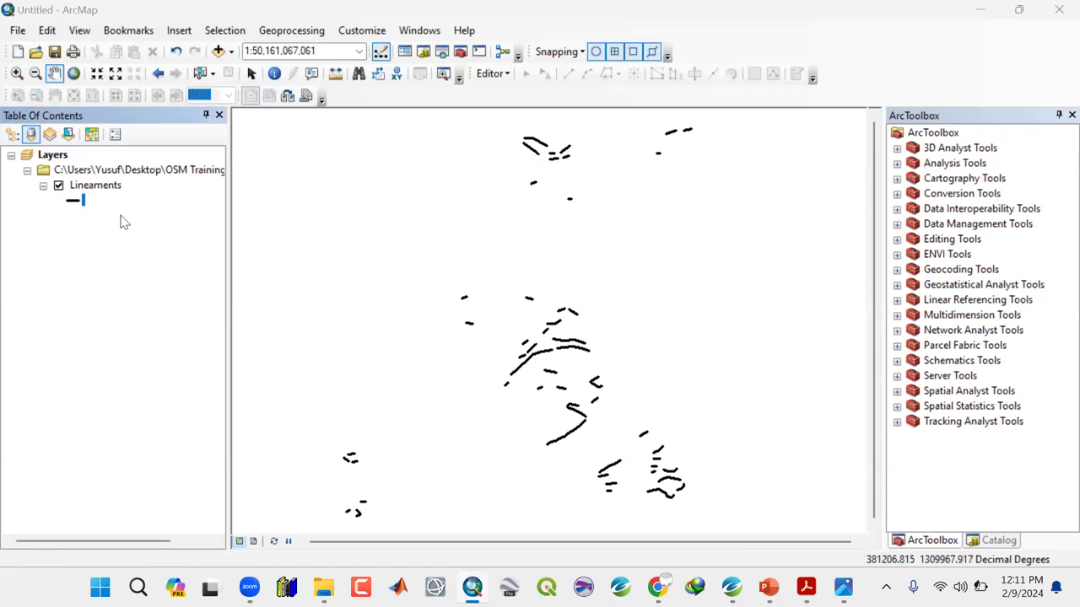
{"action": "double_click", "coordinate": [596, 252]}
{"action": "type", "text": "1."}
{"action": "type", "text": "0"}
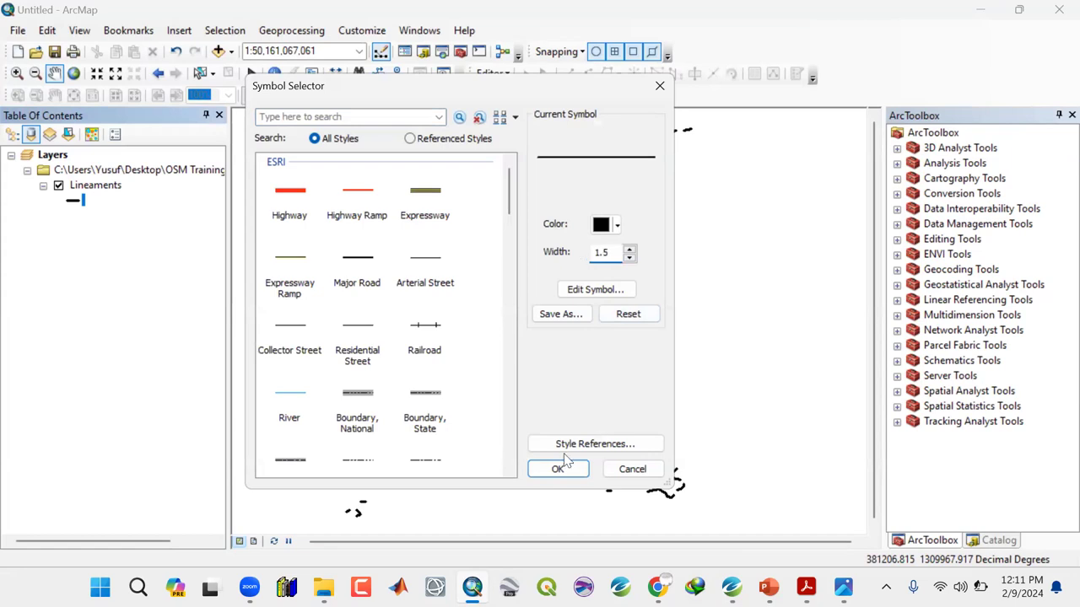
{"action": "left_click", "coordinate": [557, 469]}
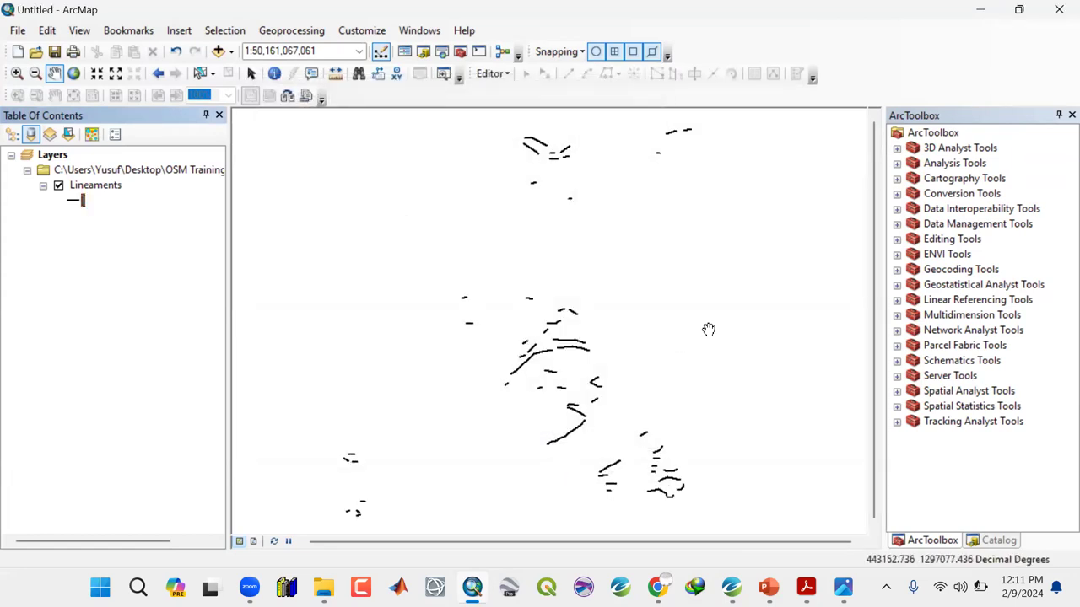
Examine the Lineaments layer's extent, coordinate system and datum in its source properties, leaving them as they are
{"action": "left_click", "coordinate": [102, 184]}
{"action": "right_click", "coordinate": [104, 185]}
{"action": "left_click", "coordinate": [159, 512]}
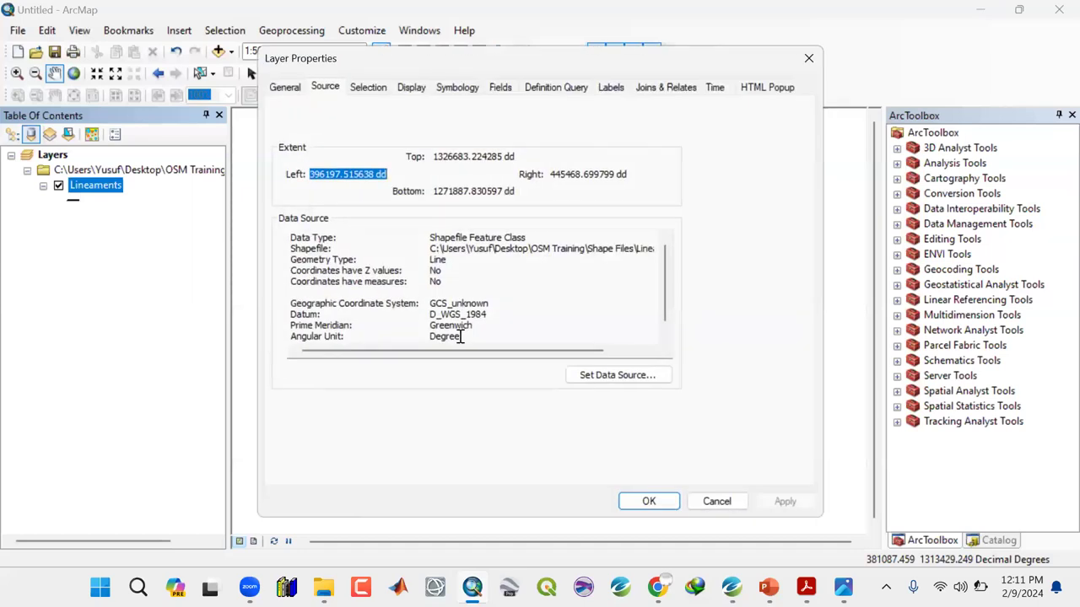
{"action": "left_click_drag", "start_coordinate": [495, 313], "coordinate": [415, 317]}
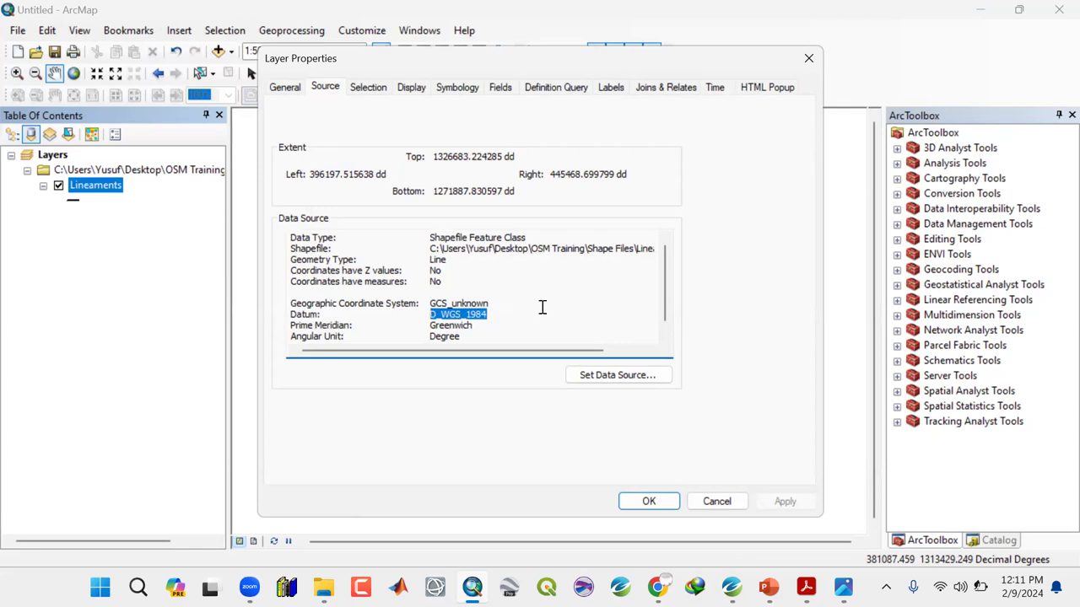
{"action": "left_click", "coordinate": [716, 501]}
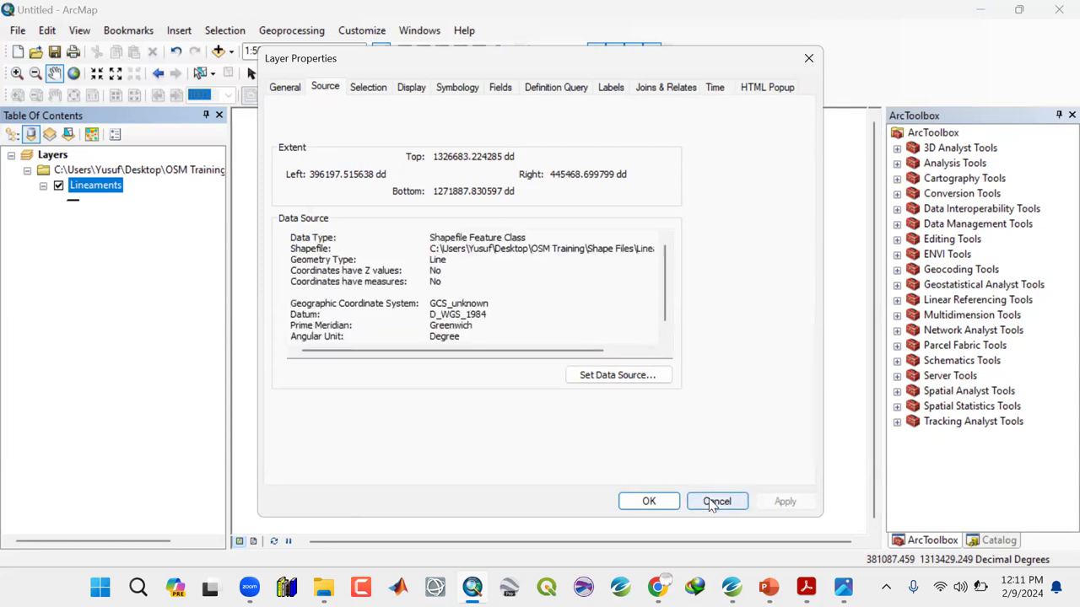
Add study_area.shp from the Shape Files folder to the map
{"action": "left_click", "coordinate": [229, 51]}
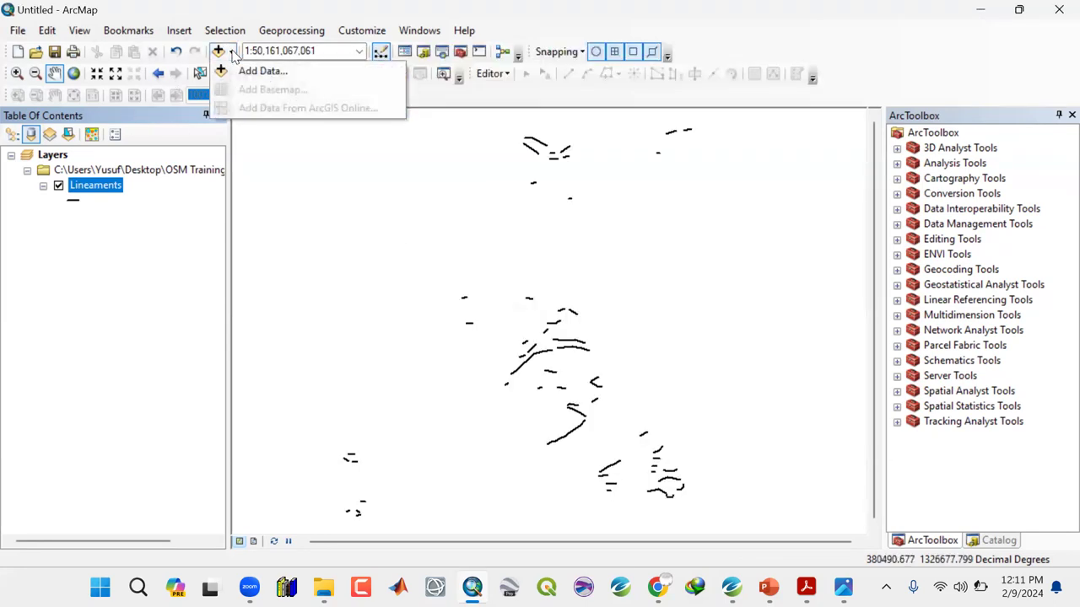
{"action": "left_click", "coordinate": [244, 72]}
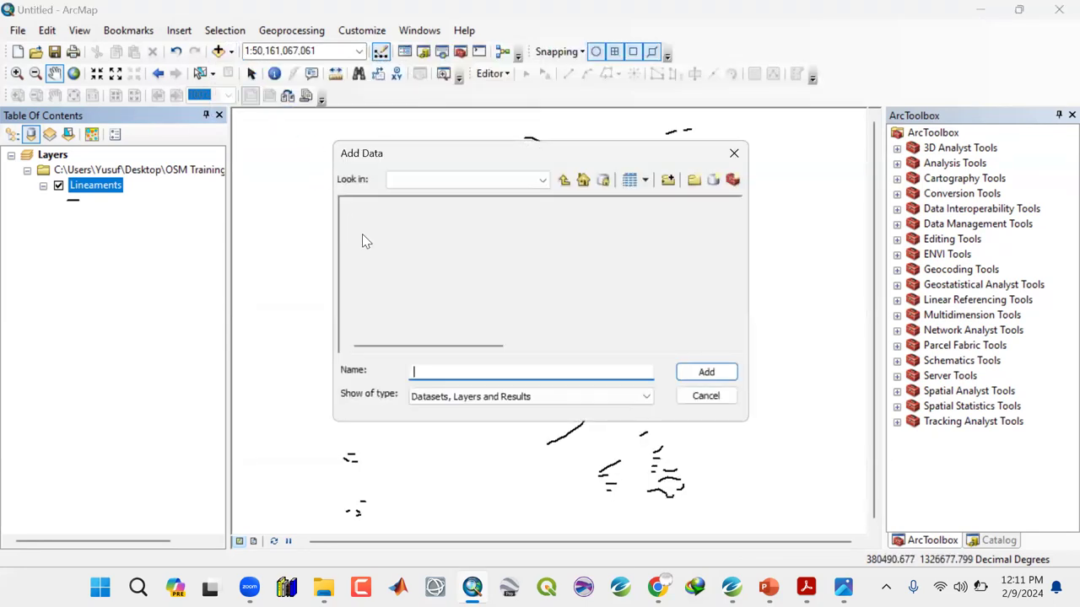
{"action": "left_click", "coordinate": [385, 221]}
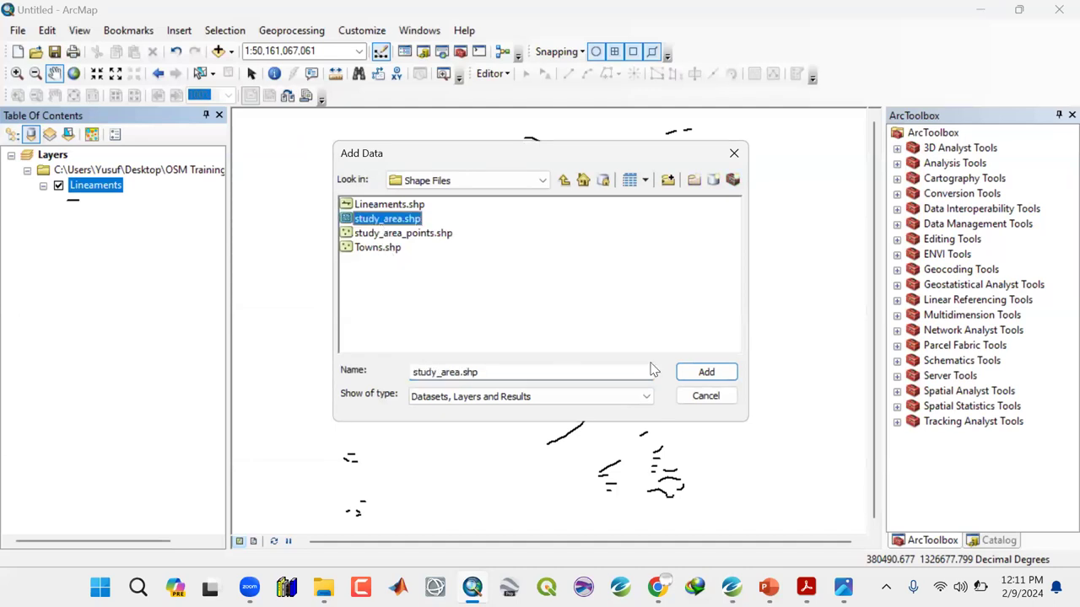
{"action": "left_click", "coordinate": [706, 372]}
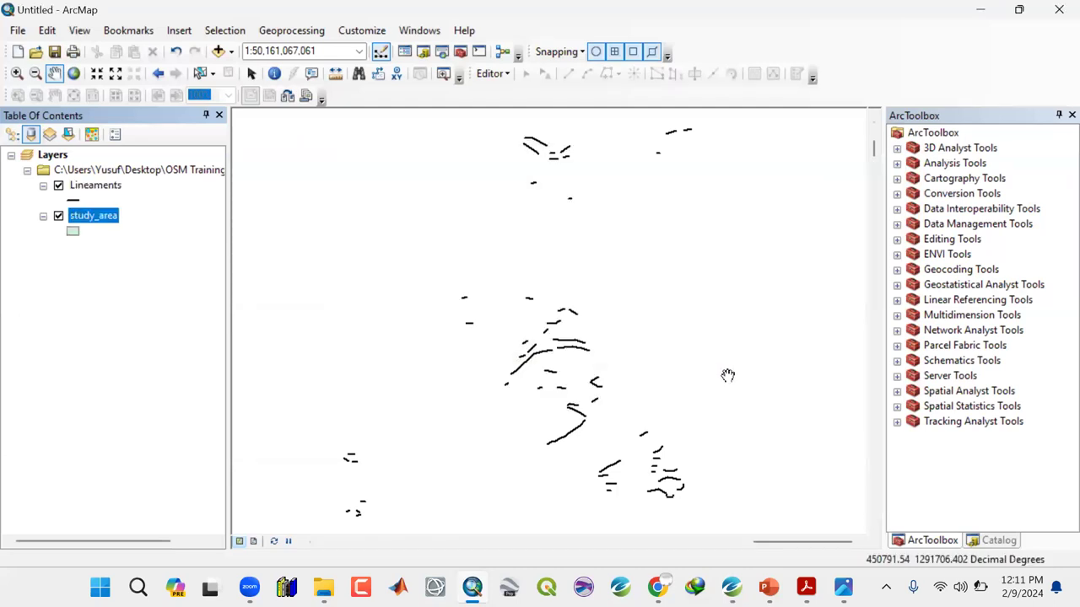
Examine the study_area layer's extent and coordinate system in its source properties, for comparison with the Lineaments layer
{"action": "right_click", "coordinate": [82, 222]}
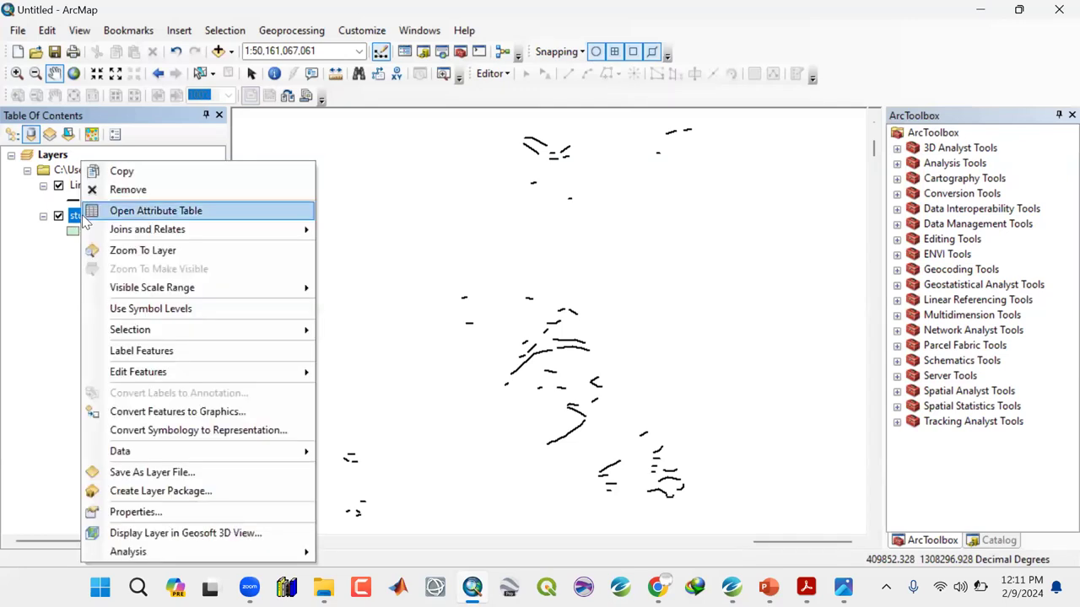
{"action": "left_click", "coordinate": [131, 516]}
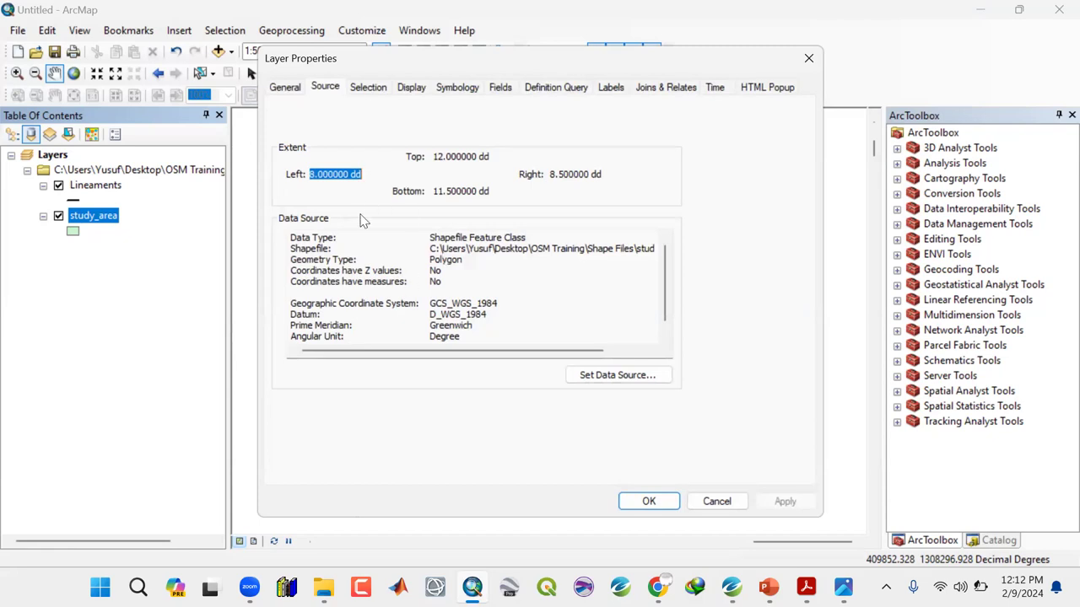
{"action": "scroll", "coordinate": [667, 311], "scroll_direction": "down", "scroll_amount": 1}
{"action": "scroll", "coordinate": [666, 300], "scroll_direction": "up", "scroll_amount": 1}
{"action": "left_click", "coordinate": [710, 502]}
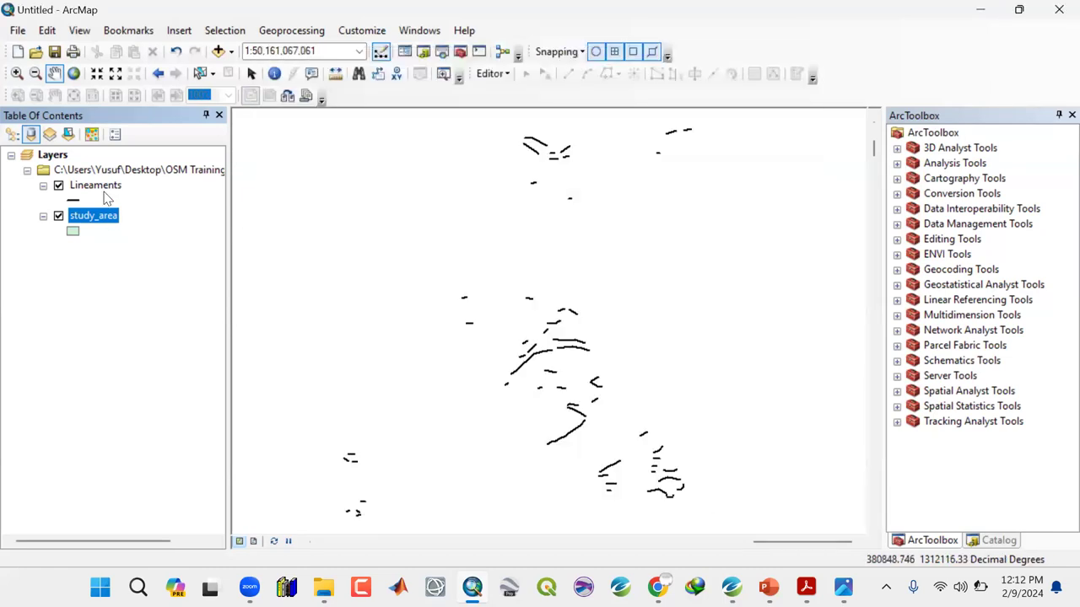
Remove the Shape Files source group with the Lineaments and study_area layers from the map
{"action": "left_click", "coordinate": [128, 172]}
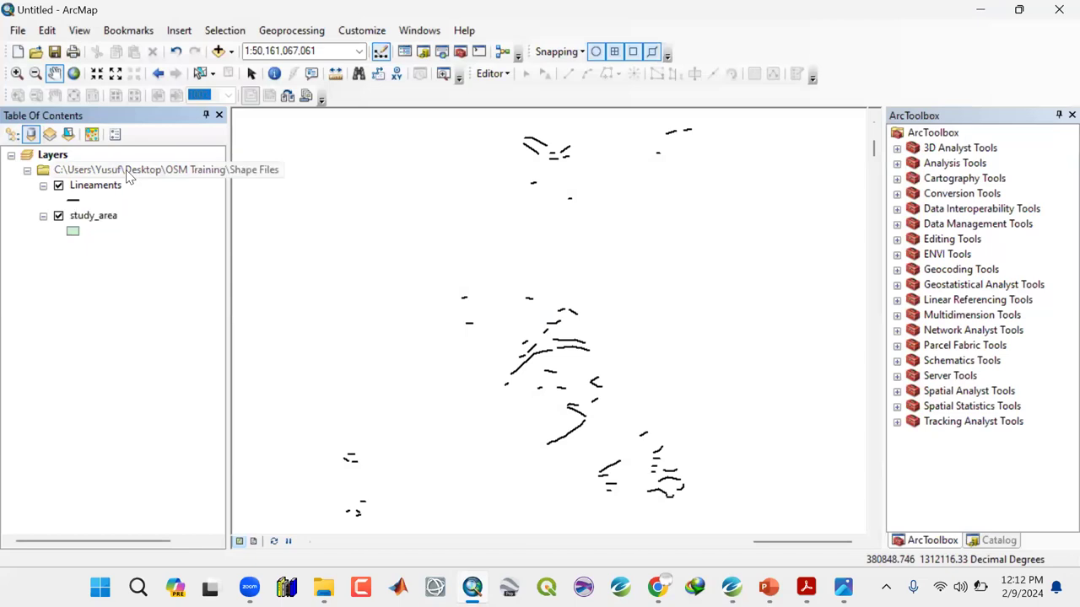
{"action": "right_click", "coordinate": [129, 173]}
{"action": "left_click", "coordinate": [168, 182]}
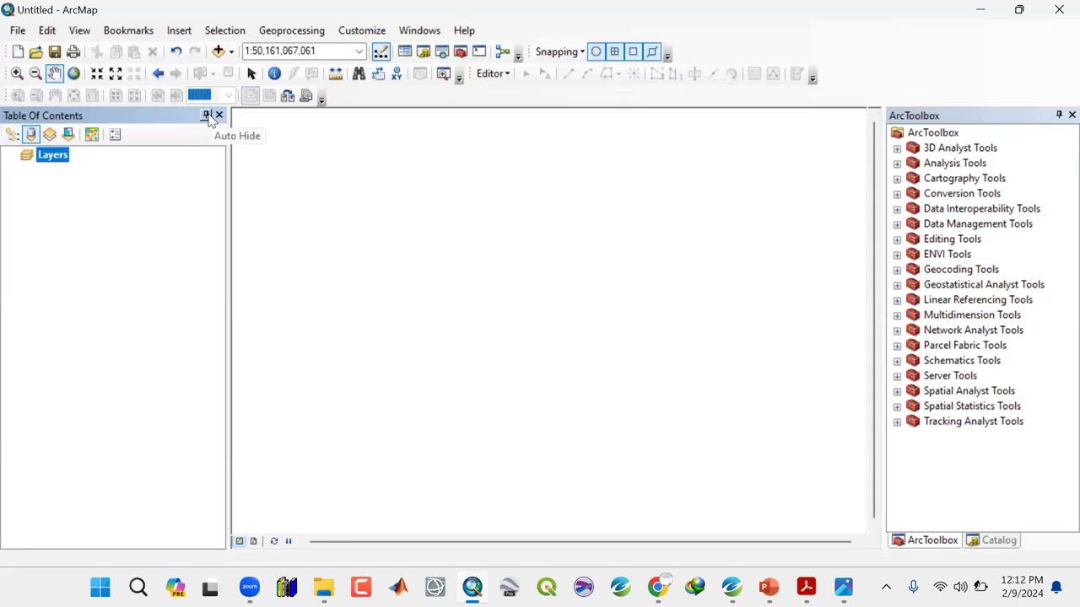
Open the TMI map document from the Maps folder without saving the changes to the untitled map
{"action": "left_click", "coordinate": [18, 31]}
{"action": "left_click", "coordinate": [45, 67]}
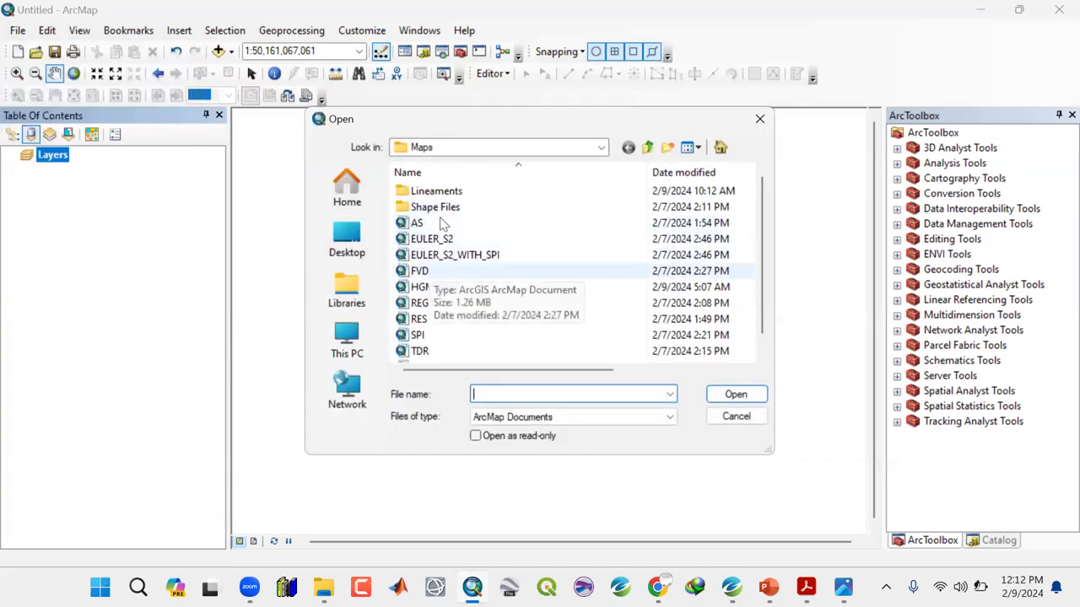
{"action": "scroll", "coordinate": [435, 267], "scroll_direction": "down", "scroll_amount": 1}
{"action": "left_click", "coordinate": [421, 351]}
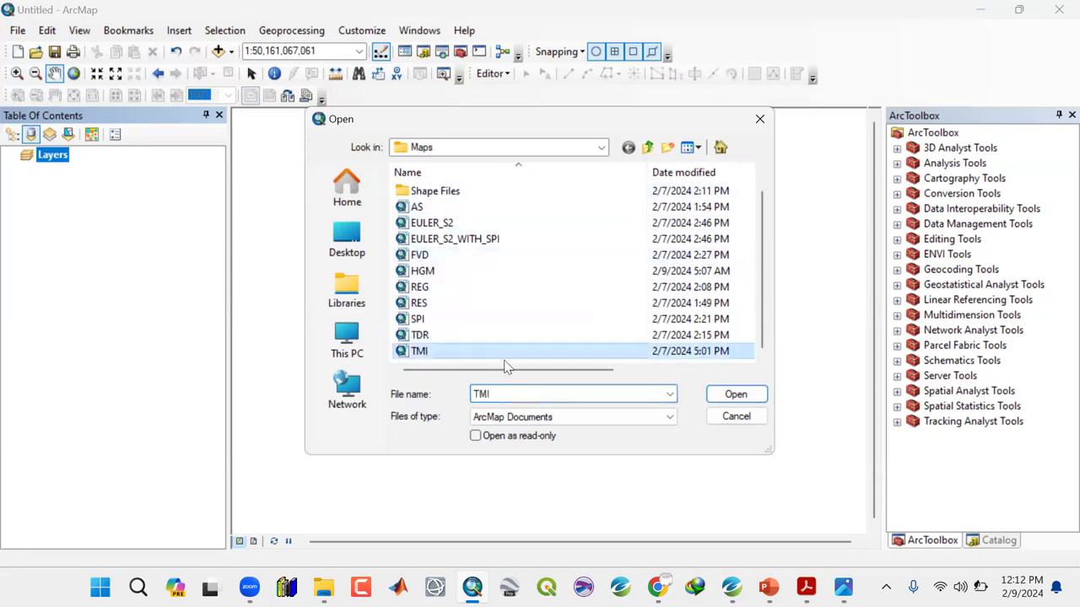
{"action": "left_click", "coordinate": [726, 401]}
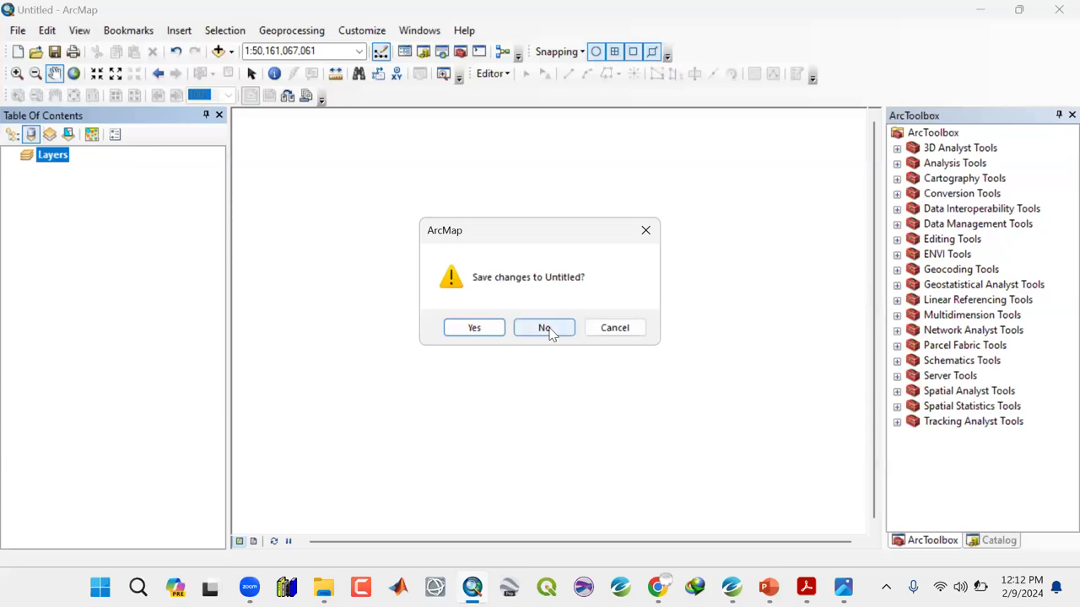
{"action": "left_click", "coordinate": [545, 329]}
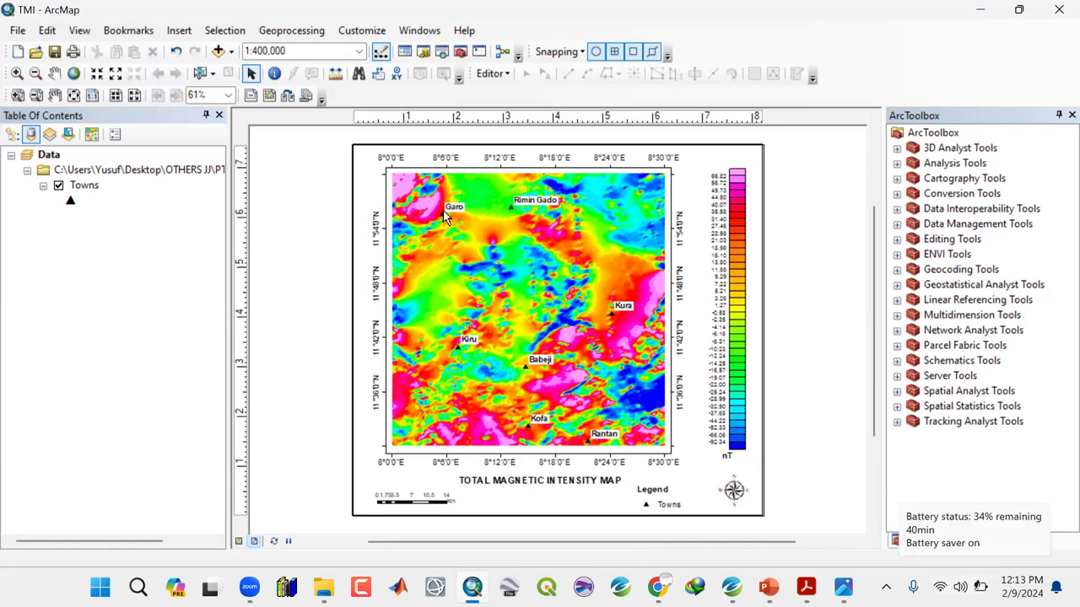
Add Lineaments.shp from the Shape Files folder to the TMI map
{"action": "left_click", "coordinate": [231, 51]}
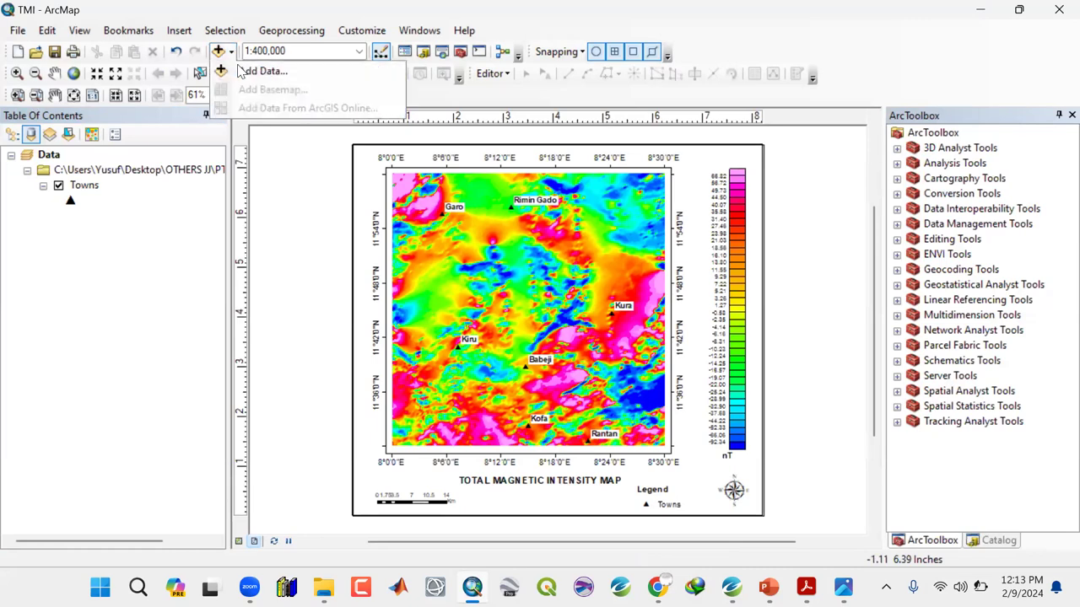
{"action": "left_click", "coordinate": [244, 71]}
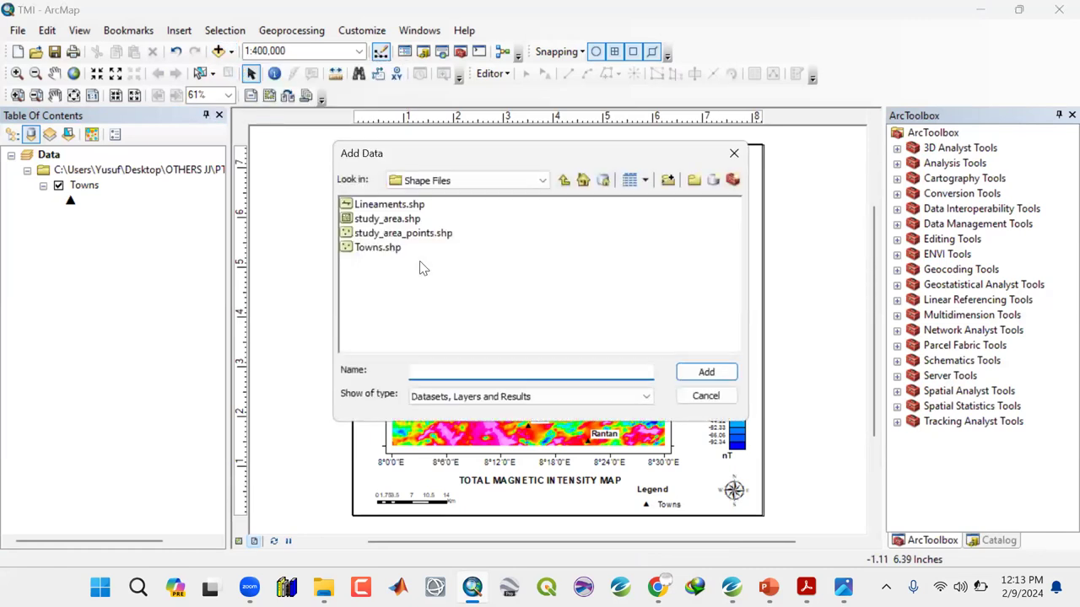
{"action": "left_click", "coordinate": [389, 205]}
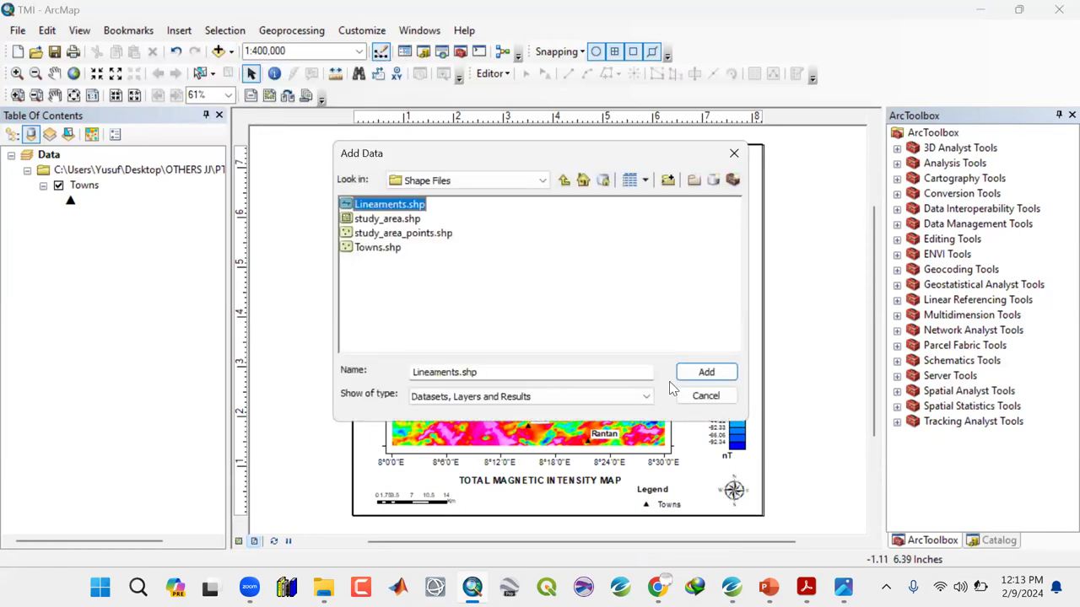
{"action": "left_click", "coordinate": [705, 374]}
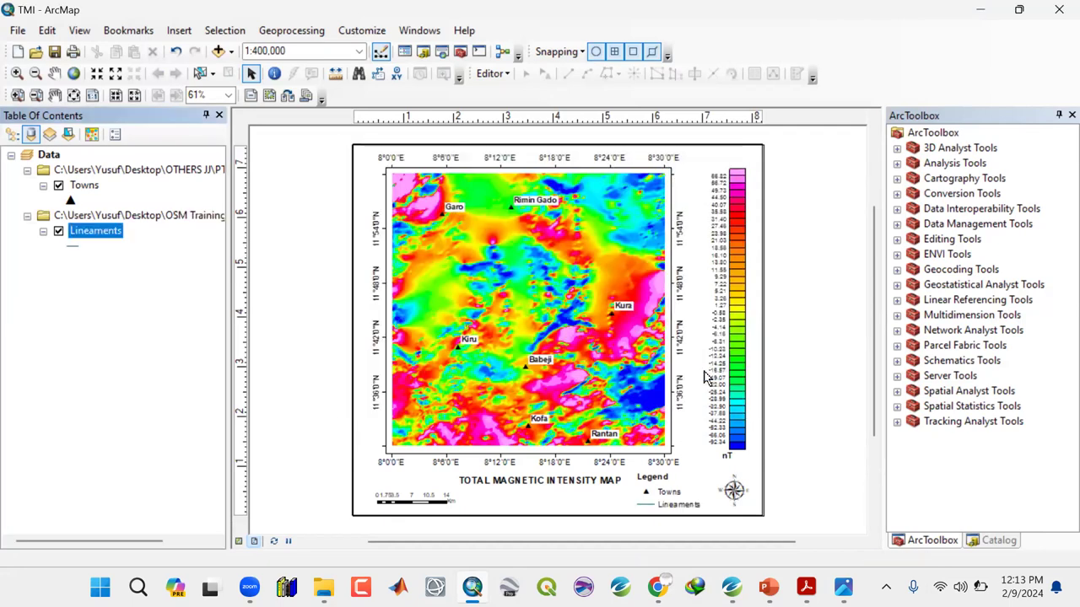
{"action": "mouse_move", "coordinate": [103, 234]}
{"action": "left_mouse_down"}
{"action": "mouse_move", "coordinate": [98, 187]}
{"action": "mouse_move", "coordinate": [95, 235]}
{"action": "left_mouse_up"}
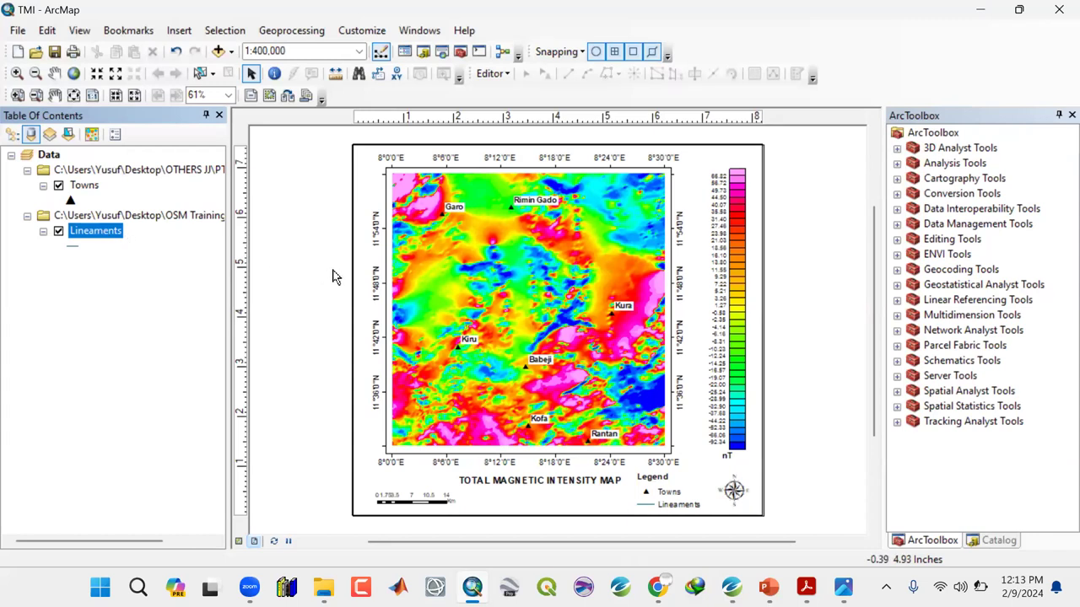
{"action": "right_click", "coordinate": [89, 240]}
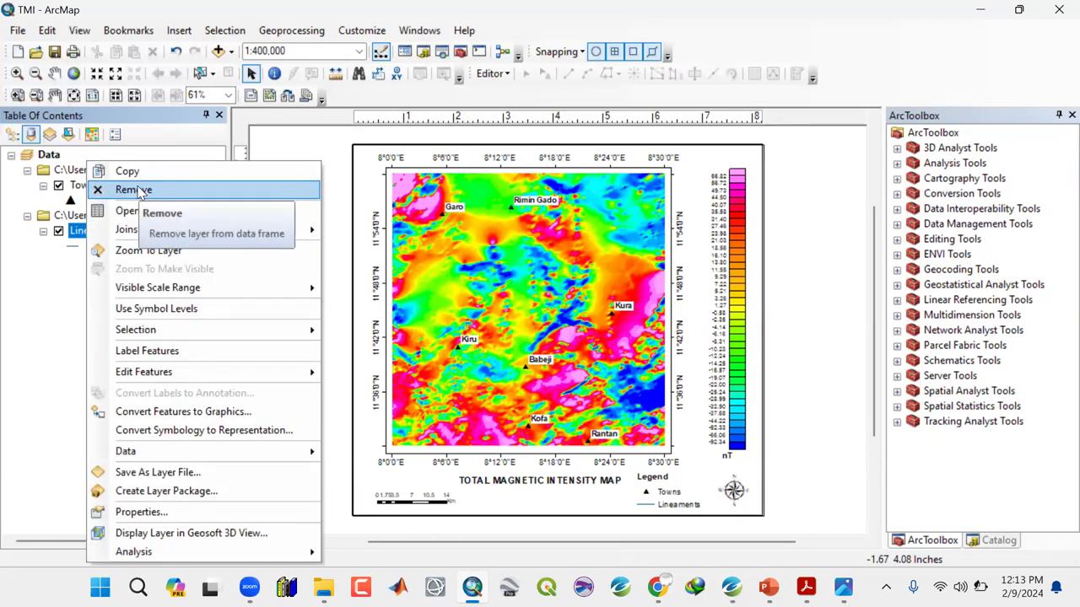
{"action": "left_click", "coordinate": [53, 307]}
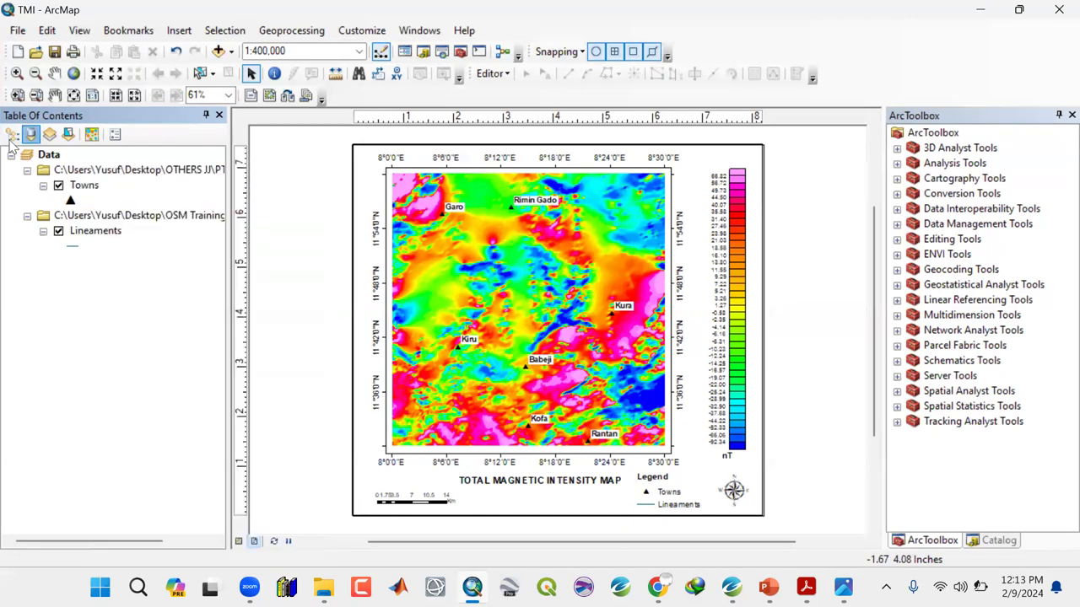
List the layers by drawing order and move the Lineaments layer into the Geosoft Map Layers group above Towns
{"action": "left_click", "coordinate": [12, 135]}
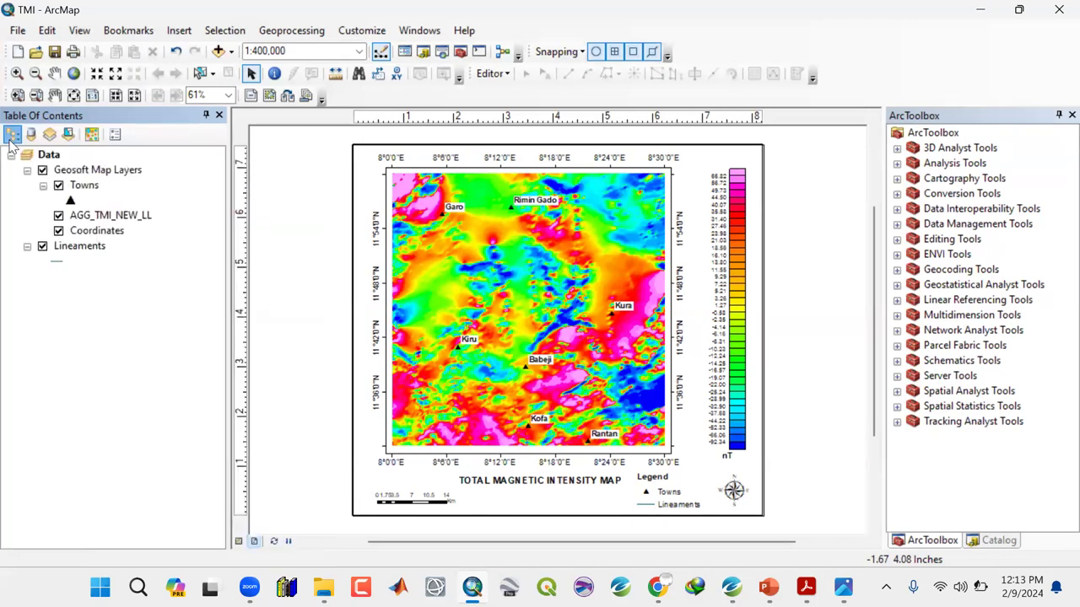
{"action": "left_click", "coordinate": [79, 247]}
{"action": "left_click_drag", "start_coordinate": [79, 247], "coordinate": [79, 185]}
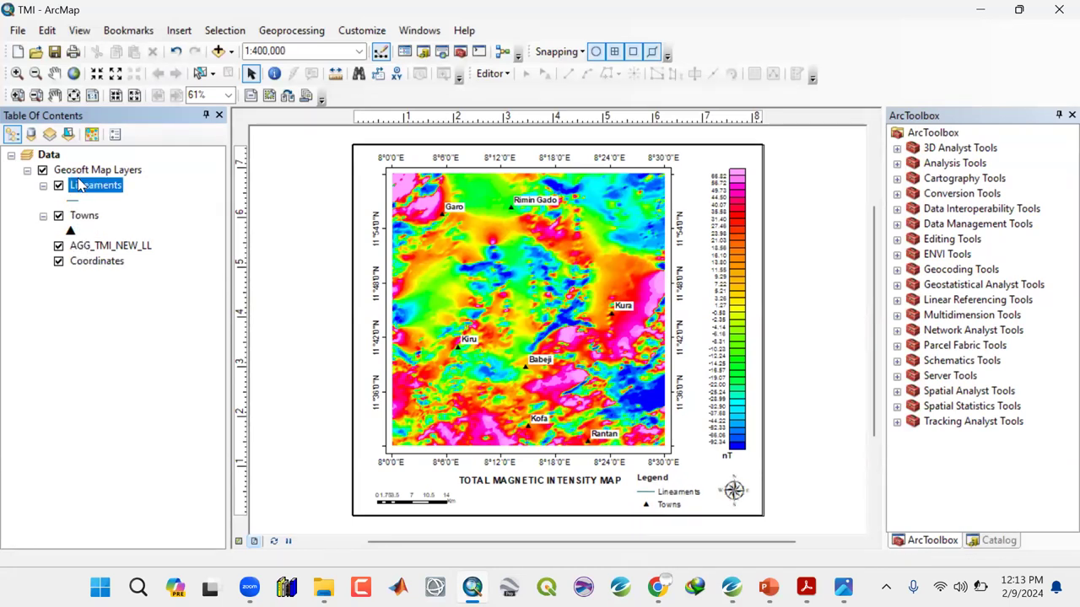
Hide the Towns, AGG_TMI_NEW_LL and Coordinates layers so that only Lineaments stays switched on
{"action": "left_click", "coordinate": [58, 215]}
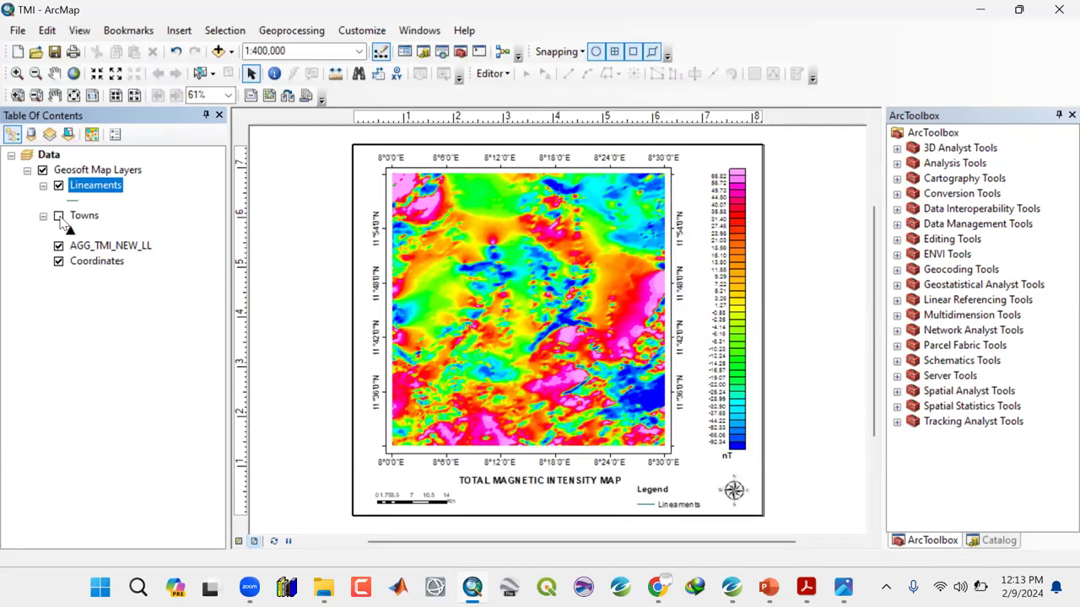
{"action": "left_click", "coordinate": [58, 245]}
{"action": "left_click", "coordinate": [58, 263]}
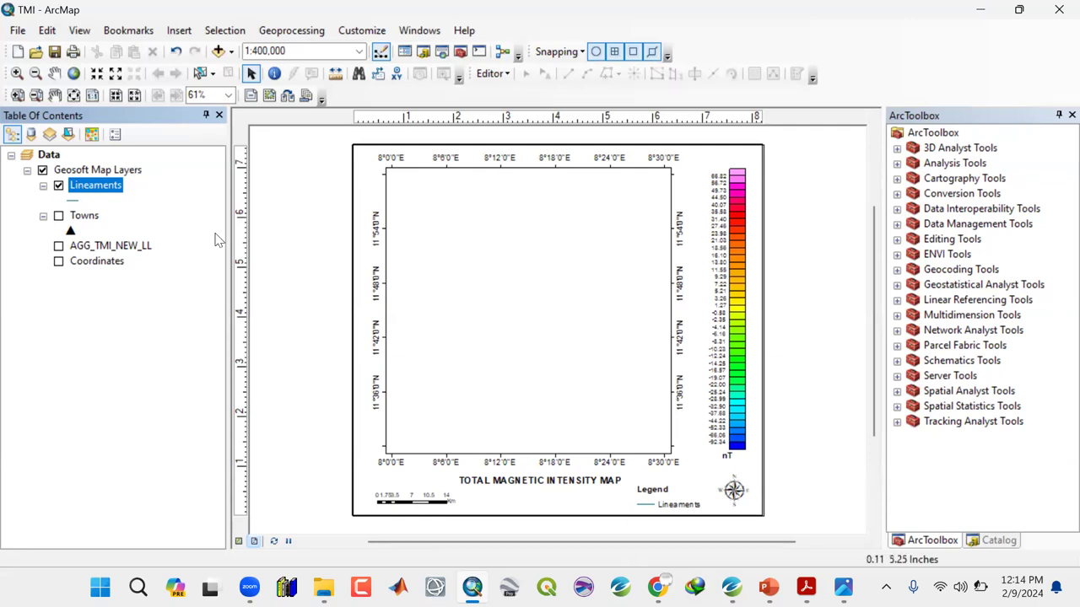
Look through the Data Interoperability and Data Management toolboxes for a tool to reproject the Lineaments layer
{"action": "left_click", "coordinate": [896, 209]}
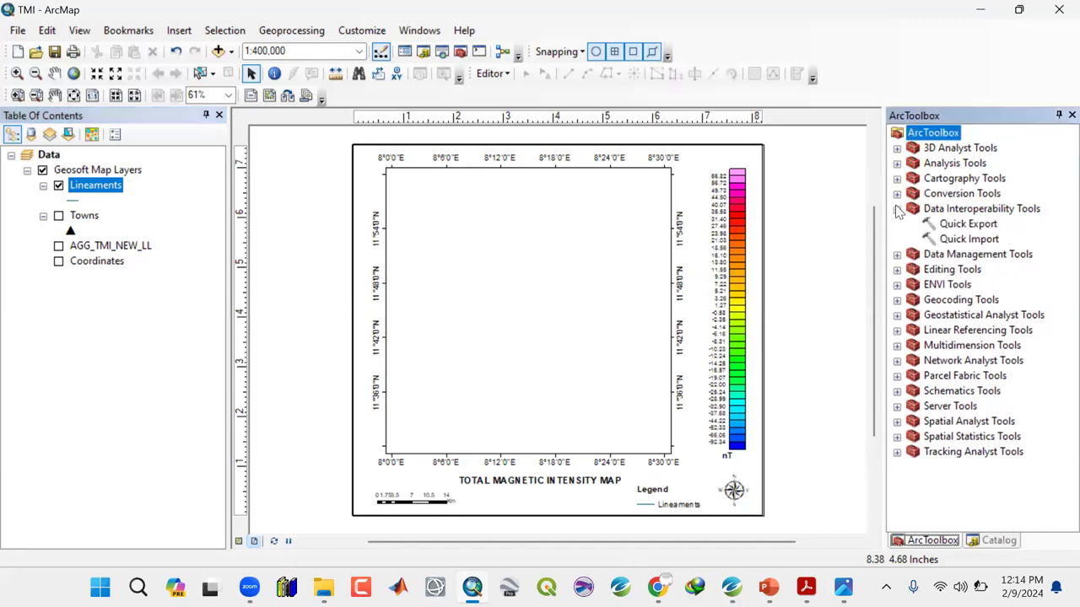
{"action": "left_click", "coordinate": [897, 210]}
{"action": "left_click", "coordinate": [897, 223]}
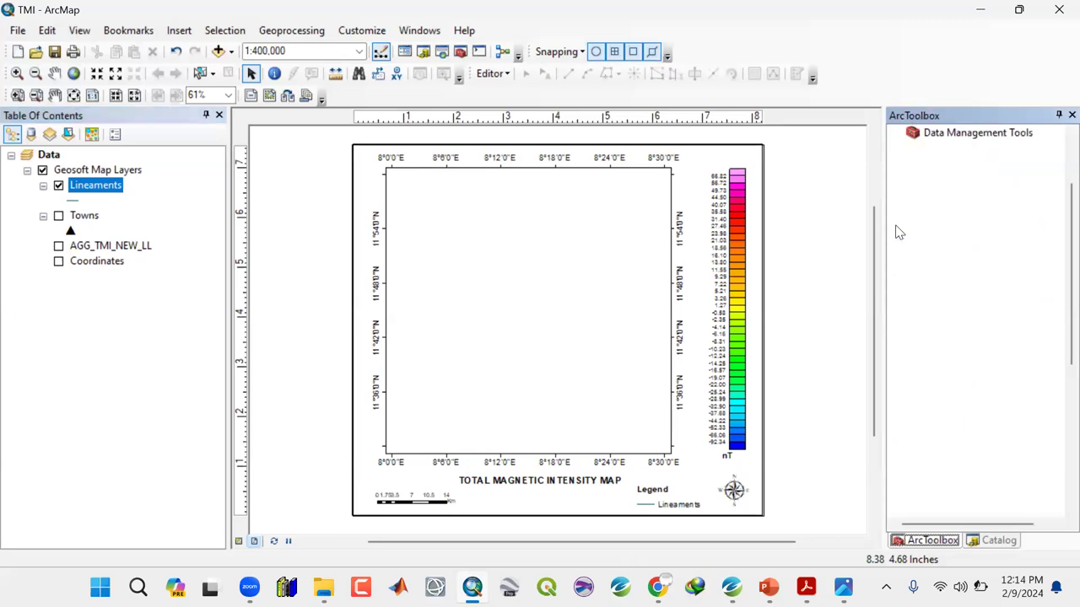
{"action": "scroll", "coordinate": [945, 331], "scroll_direction": "down", "scroll_amount": 3}
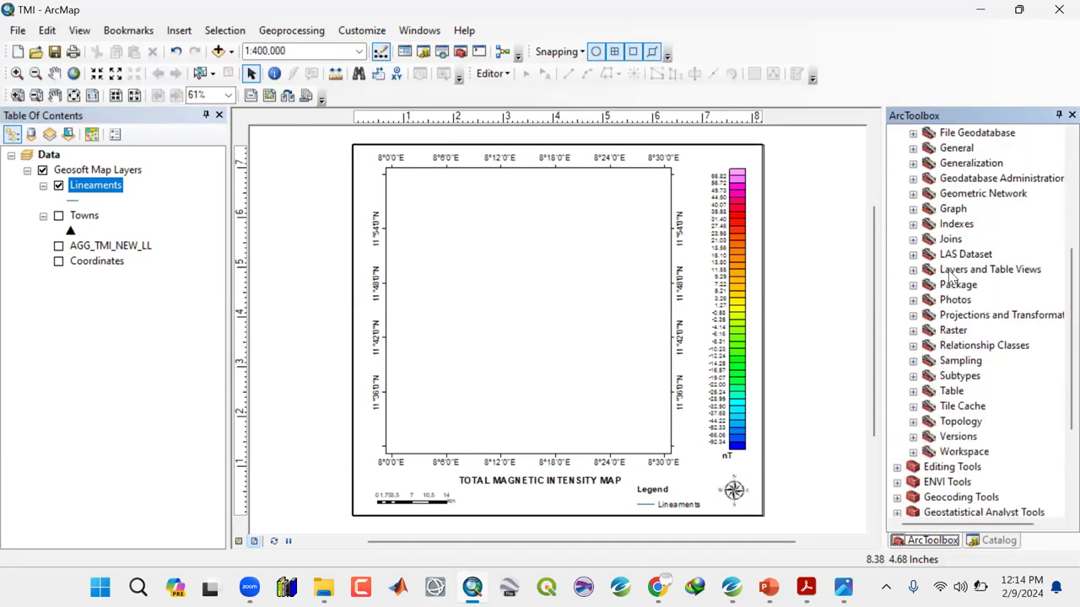
{"action": "scroll", "coordinate": [950, 277], "scroll_direction": "up", "scroll_amount": 3}
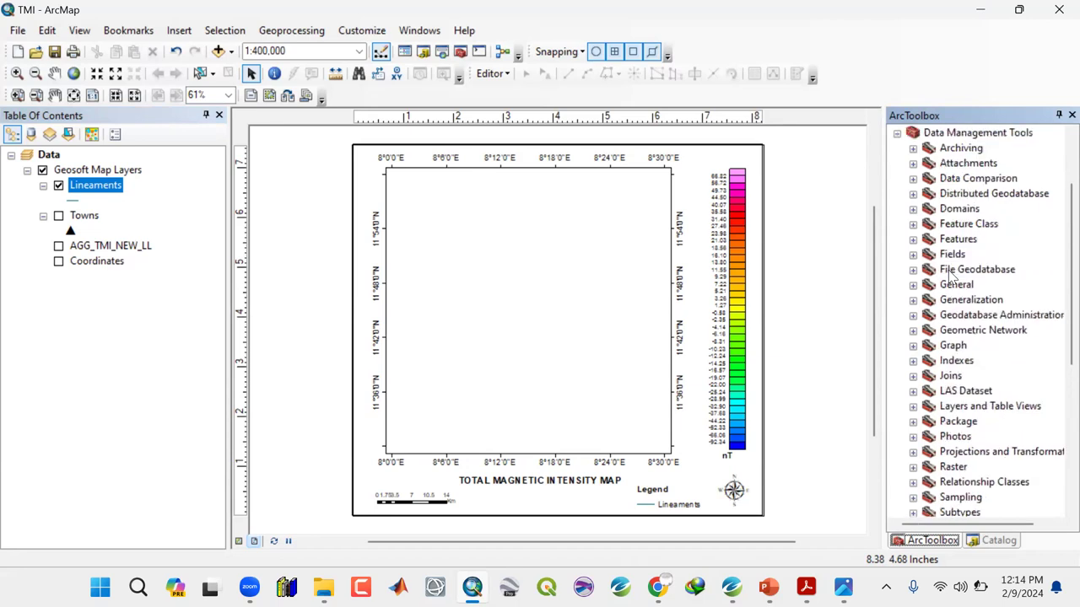
{"action": "scroll", "coordinate": [949, 277], "scroll_direction": "up", "scroll_amount": 1}
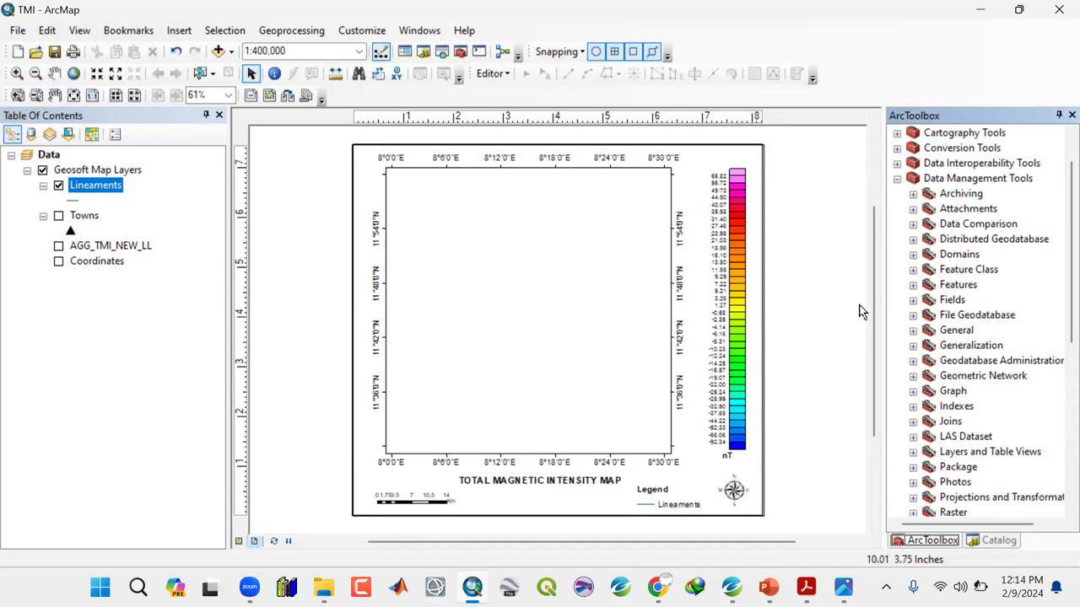
{"action": "scroll", "coordinate": [1010, 336], "scroll_direction": "down", "scroll_amount": 3}
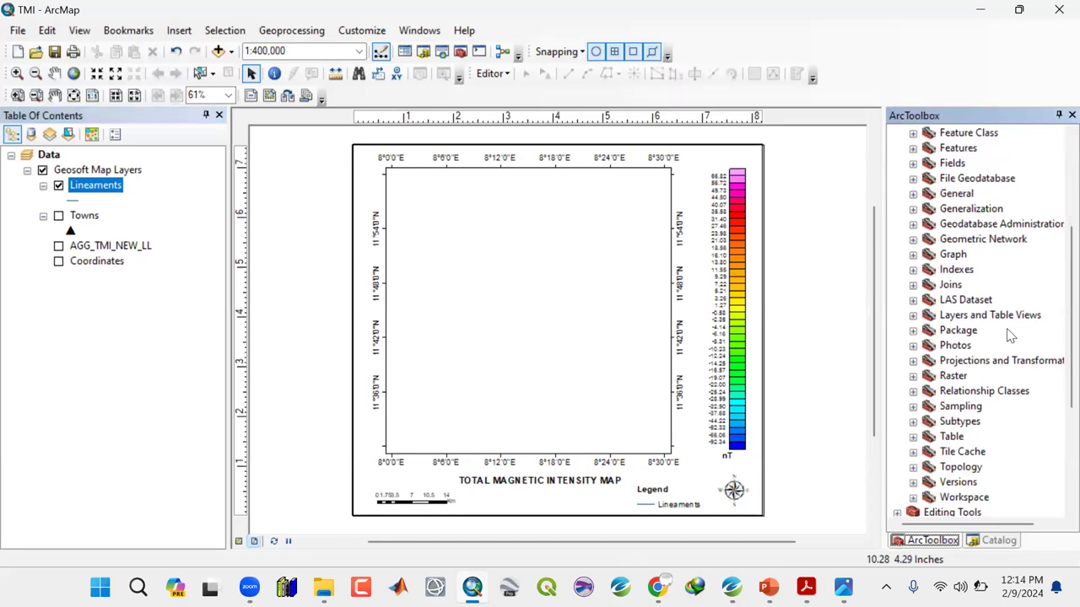
{"action": "scroll", "coordinate": [1000, 345], "scroll_direction": "down", "scroll_amount": 1}
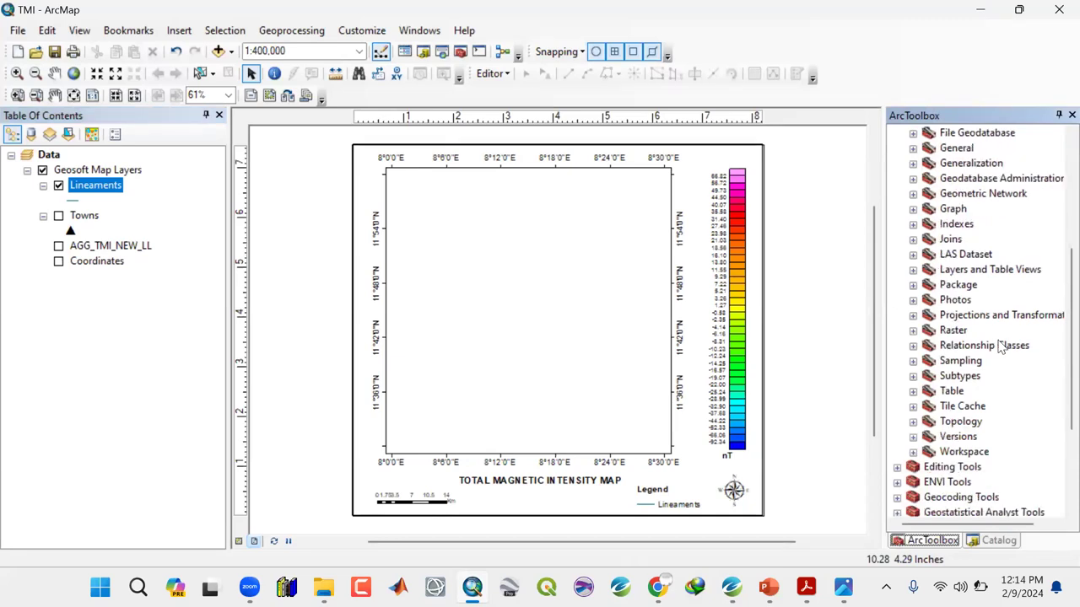
{"action": "scroll", "coordinate": [982, 386], "scroll_direction": "down", "scroll_amount": 3}
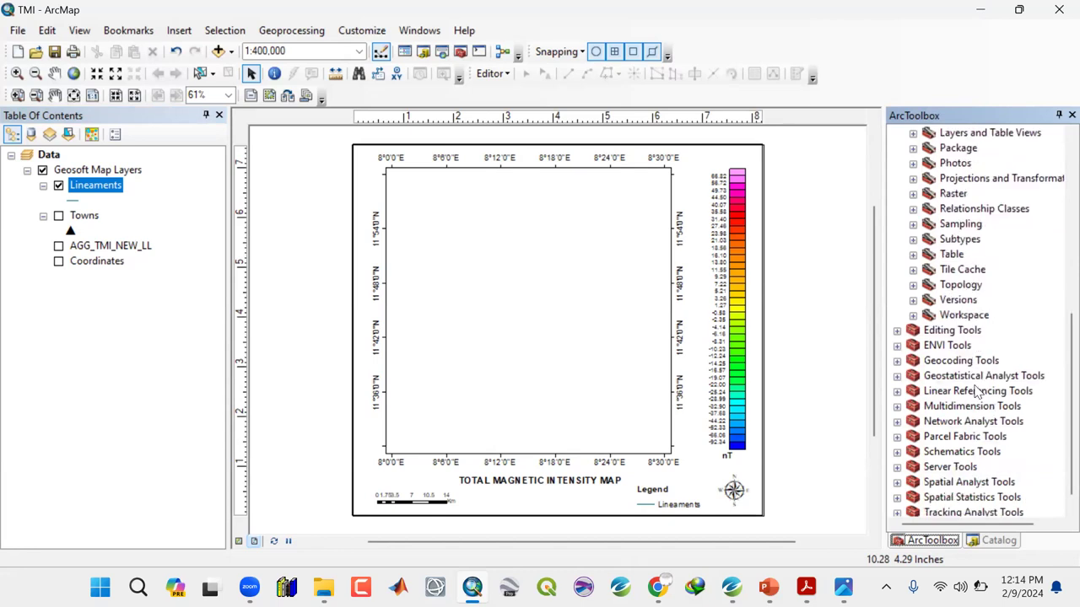
{"action": "scroll", "coordinate": [977, 390], "scroll_direction": "down", "scroll_amount": 1}
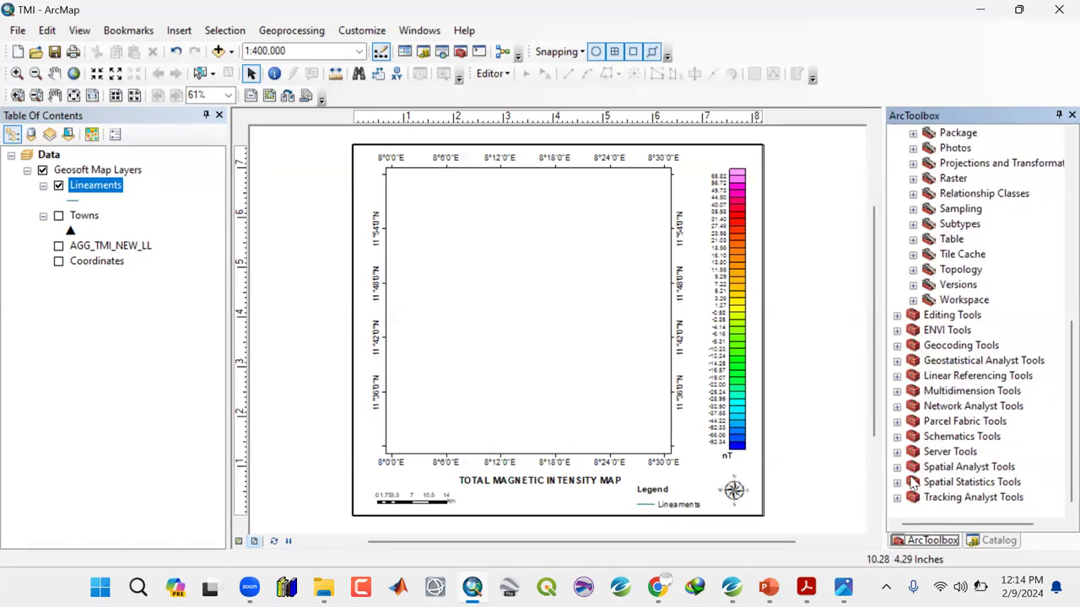
{"action": "scroll", "coordinate": [934, 417], "scroll_direction": "up", "scroll_amount": 6}
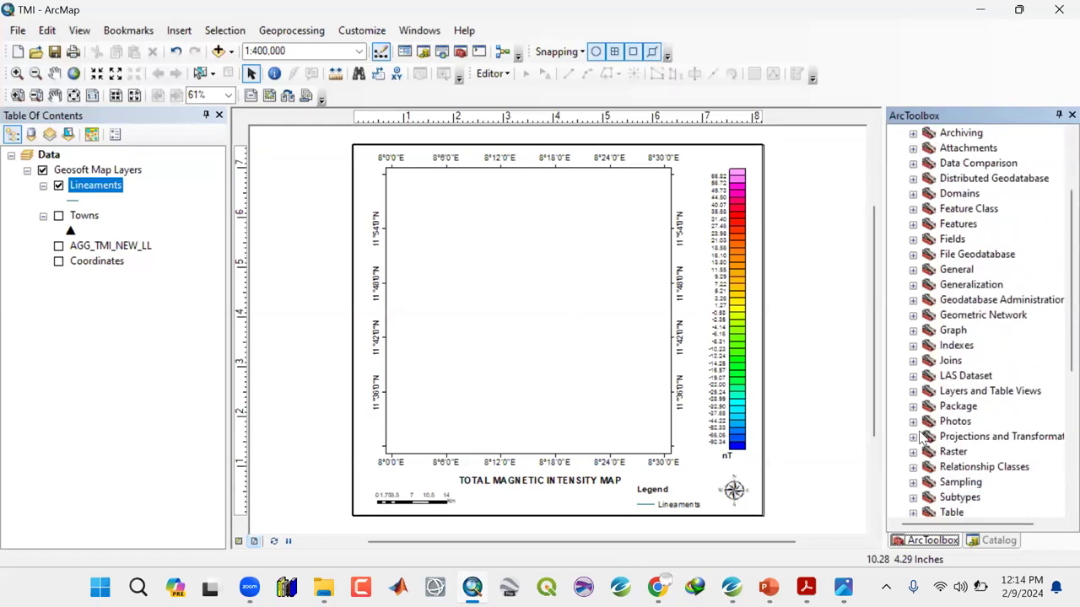
{"action": "scroll", "coordinate": [953, 395], "scroll_direction": "up", "scroll_amount": 3}
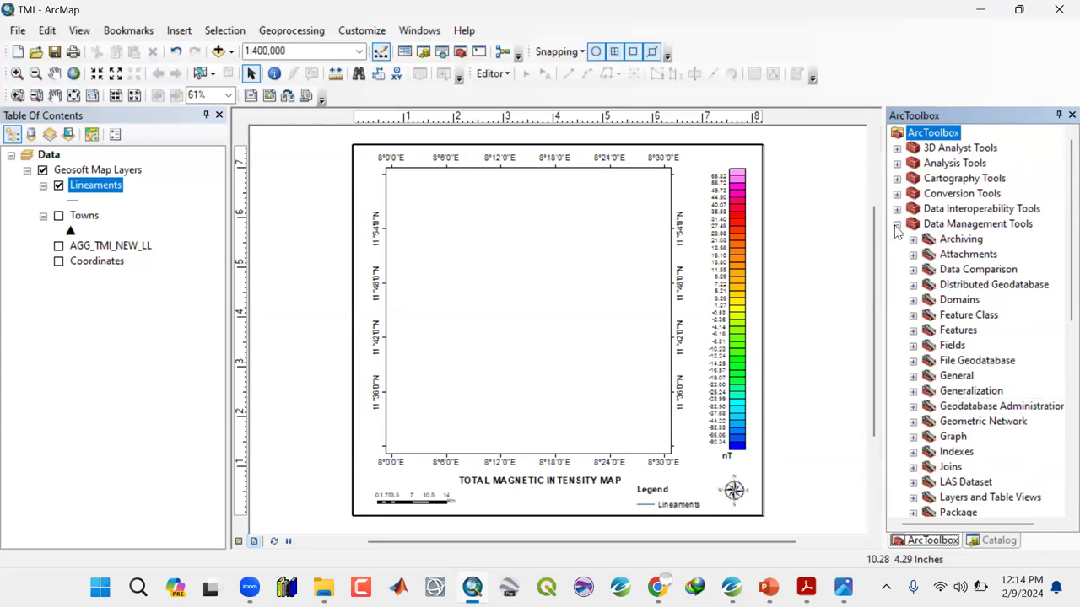
{"action": "left_click", "coordinate": [897, 224]}
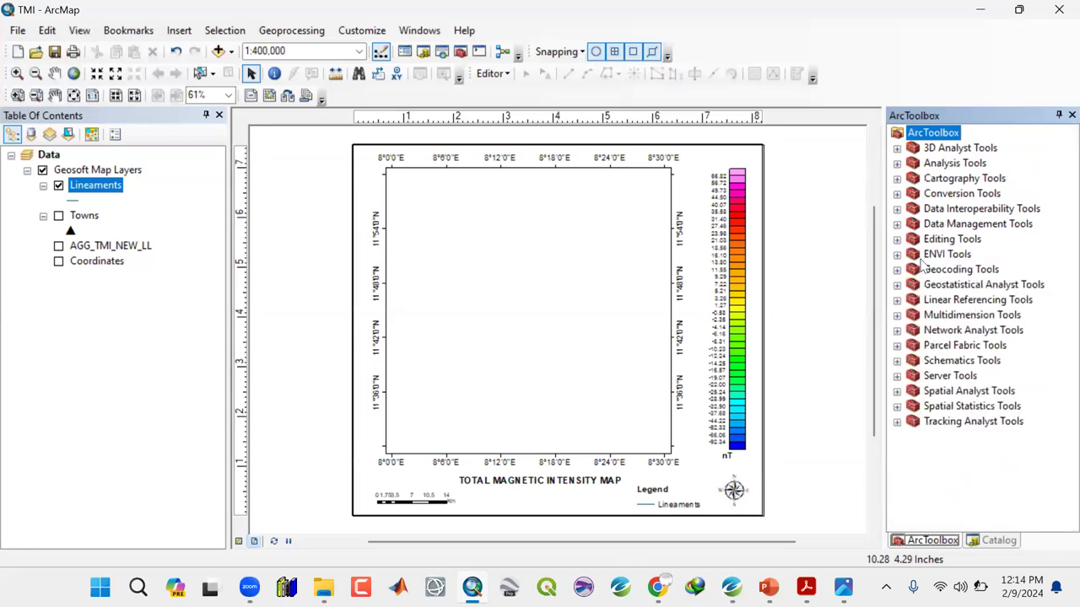
Check the Features toolset of the Data Management Tools for a reprojection tool
{"action": "left_click", "coordinate": [896, 223]}
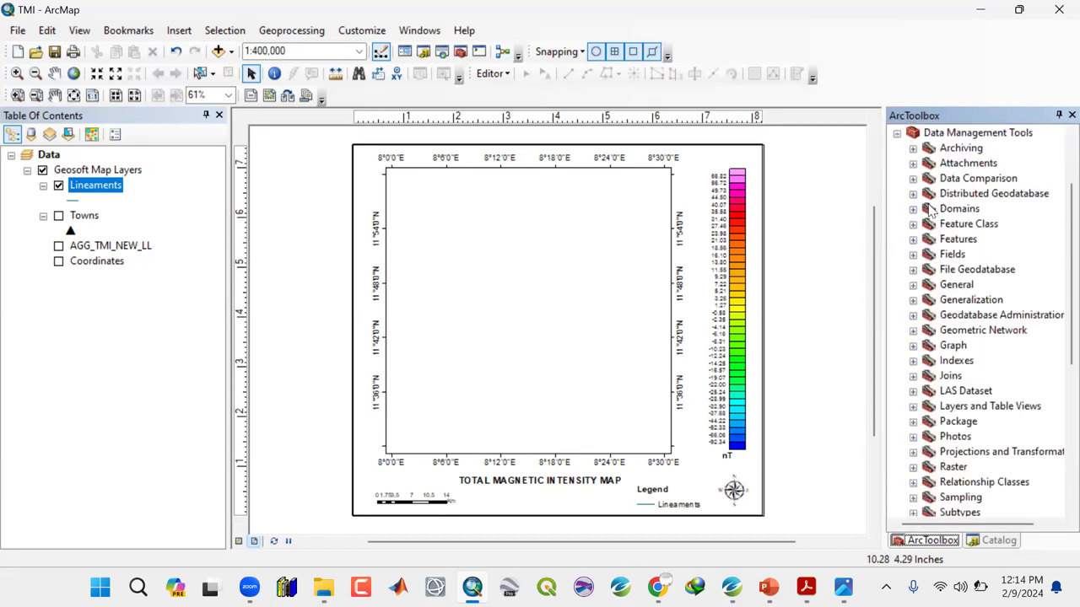
{"action": "scroll", "coordinate": [956, 211], "scroll_direction": "up", "scroll_amount": 1}
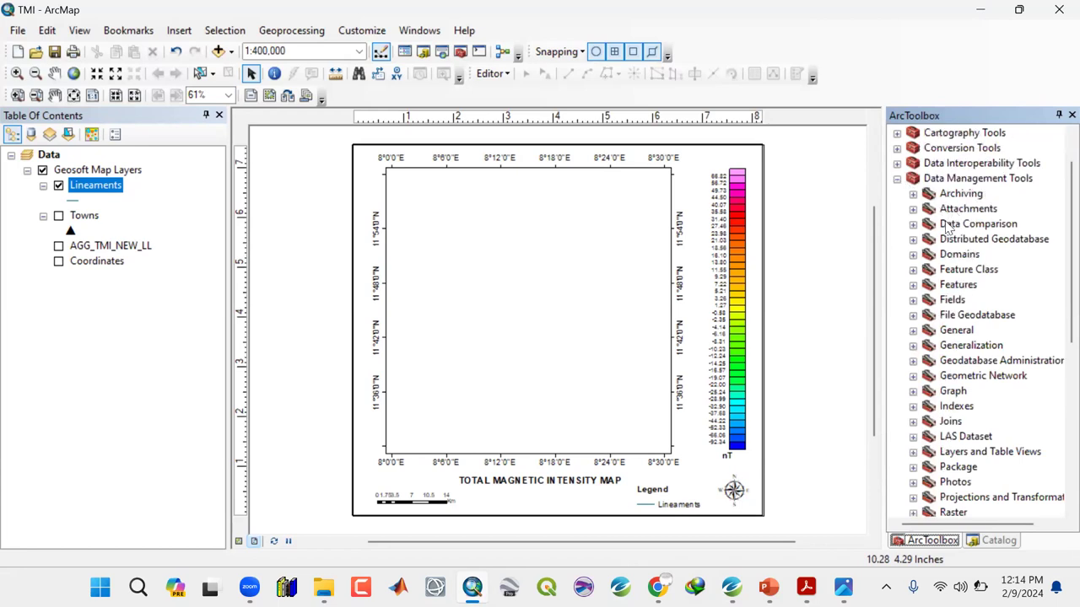
{"action": "scroll", "coordinate": [968, 284], "scroll_direction": "down", "scroll_amount": 1}
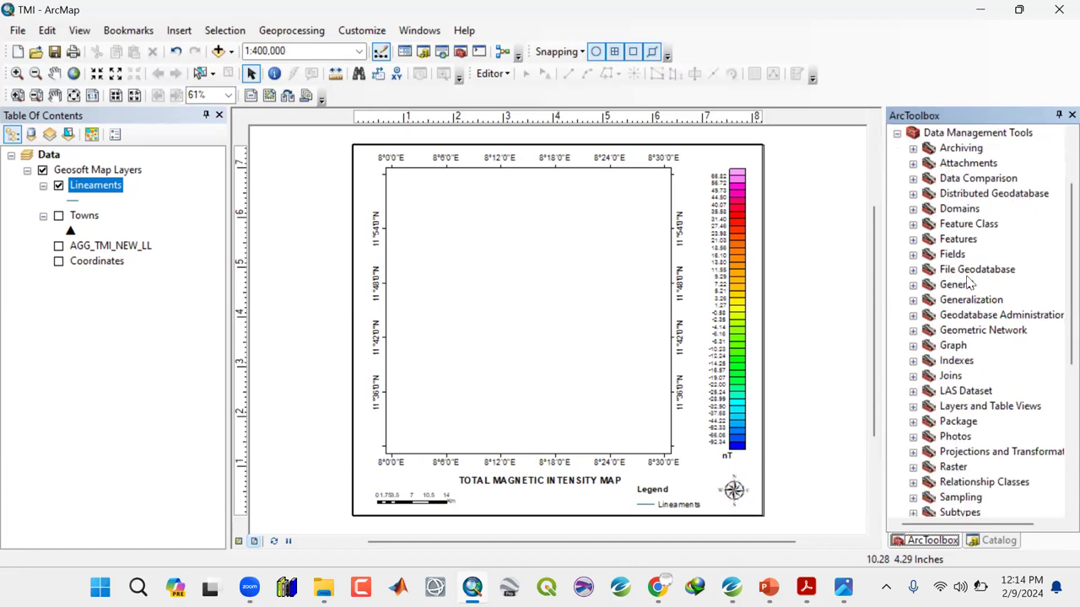
{"action": "left_click", "coordinate": [913, 239]}
{"action": "scroll", "coordinate": [968, 322], "scroll_direction": "down", "scroll_amount": 1}
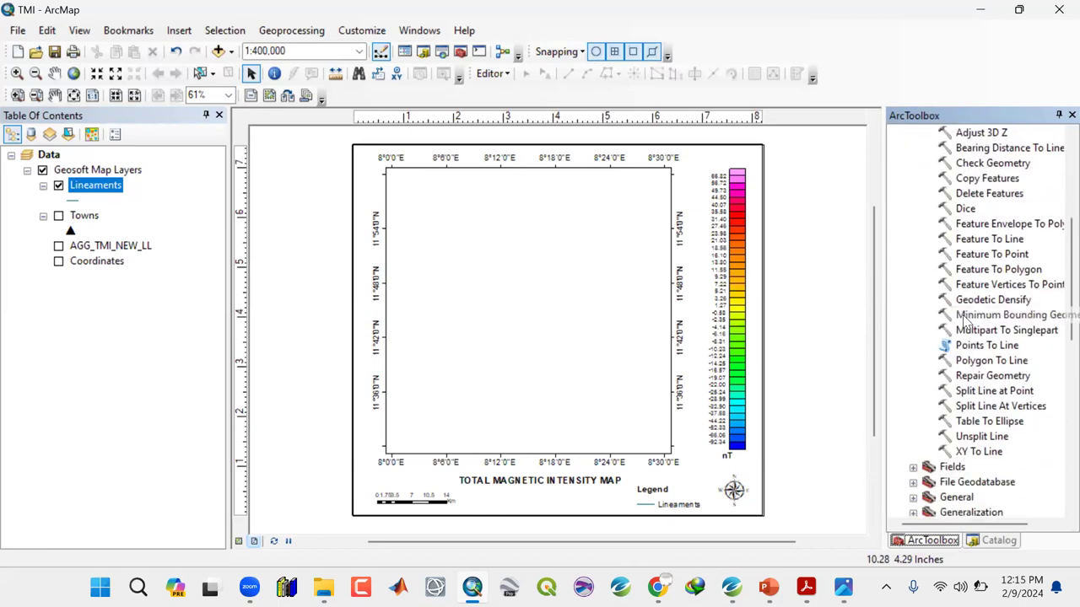
{"action": "scroll", "coordinate": [967, 322], "scroll_direction": "up", "scroll_amount": 2}
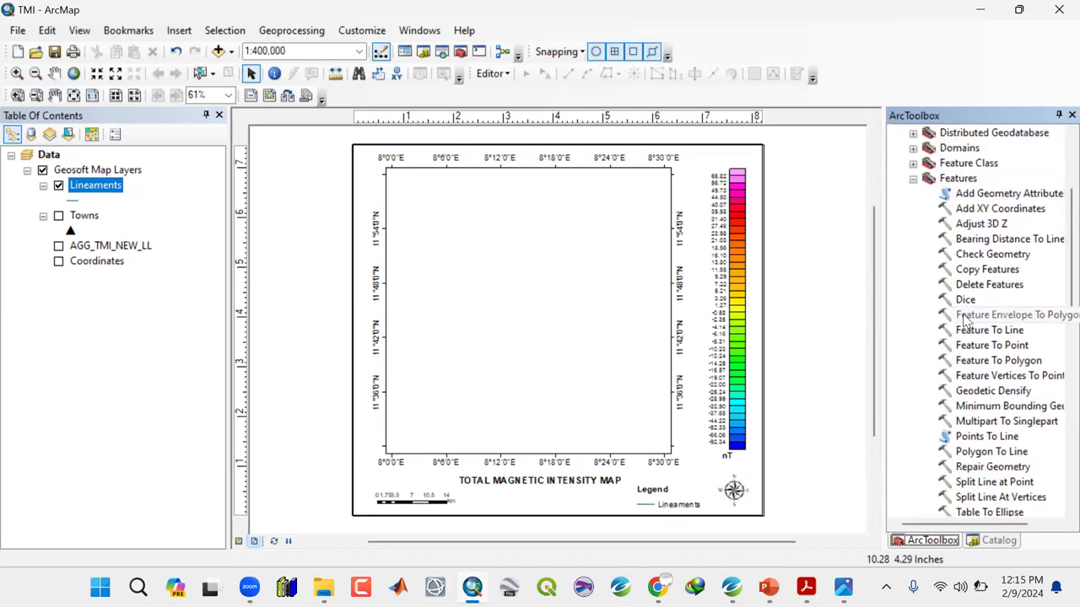
{"action": "left_click", "coordinate": [912, 179]}
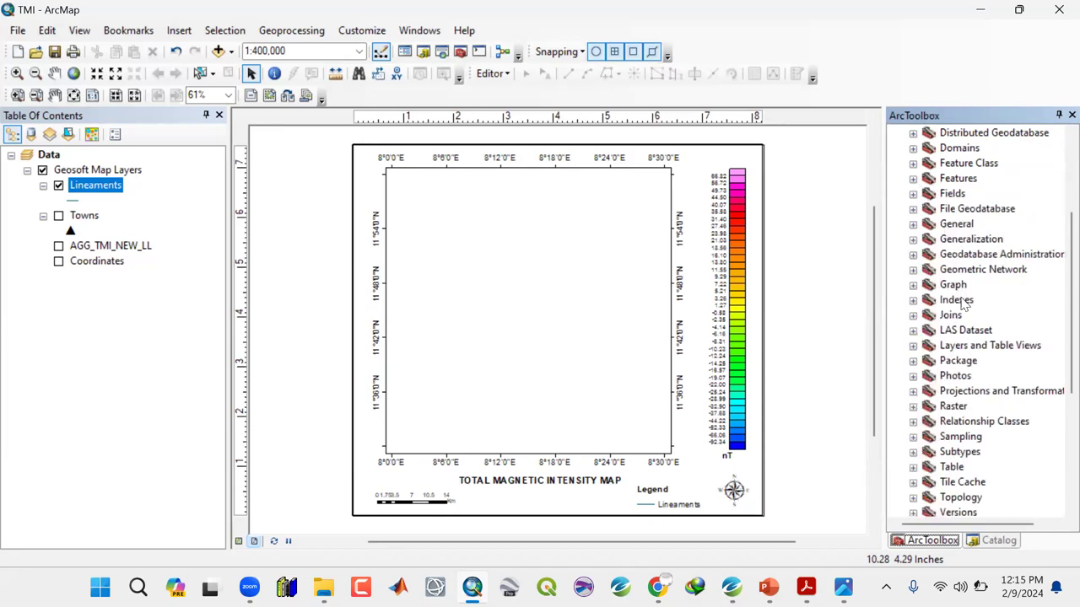
Start the Project tool from the Projections and Transformations toolset with the Lineaments layer as its input dataset
{"action": "scroll", "coordinate": [970, 340], "scroll_direction": "down", "scroll_amount": 1}
{"action": "scroll", "coordinate": [970, 340], "scroll_direction": "down", "scroll_amount": 4}
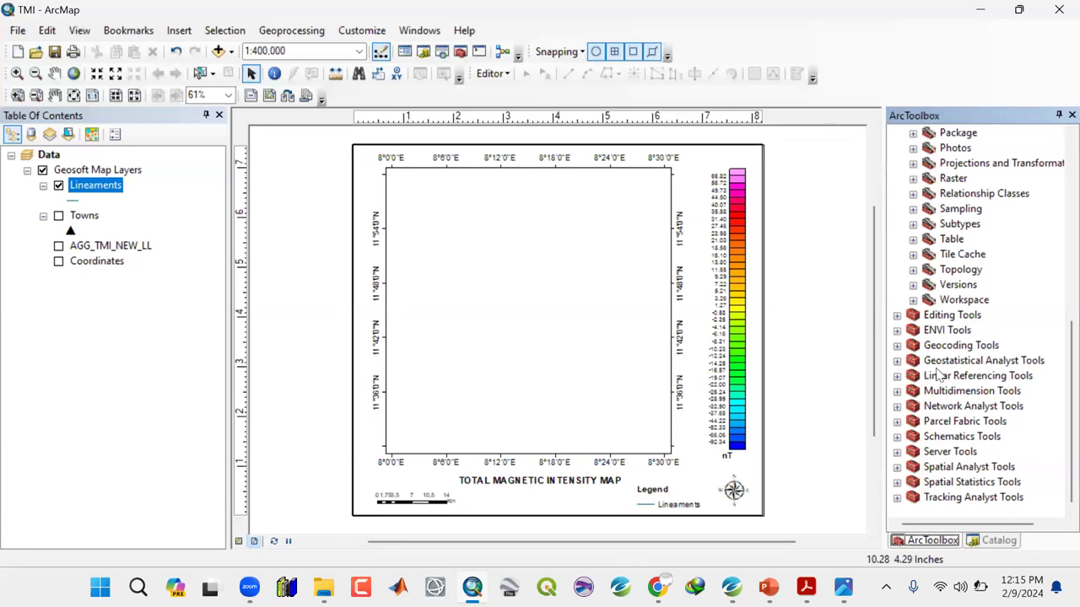
{"action": "scroll", "coordinate": [937, 362], "scroll_direction": "up", "scroll_amount": 2}
{"action": "scroll", "coordinate": [946, 381], "scroll_direction": "up", "scroll_amount": 1}
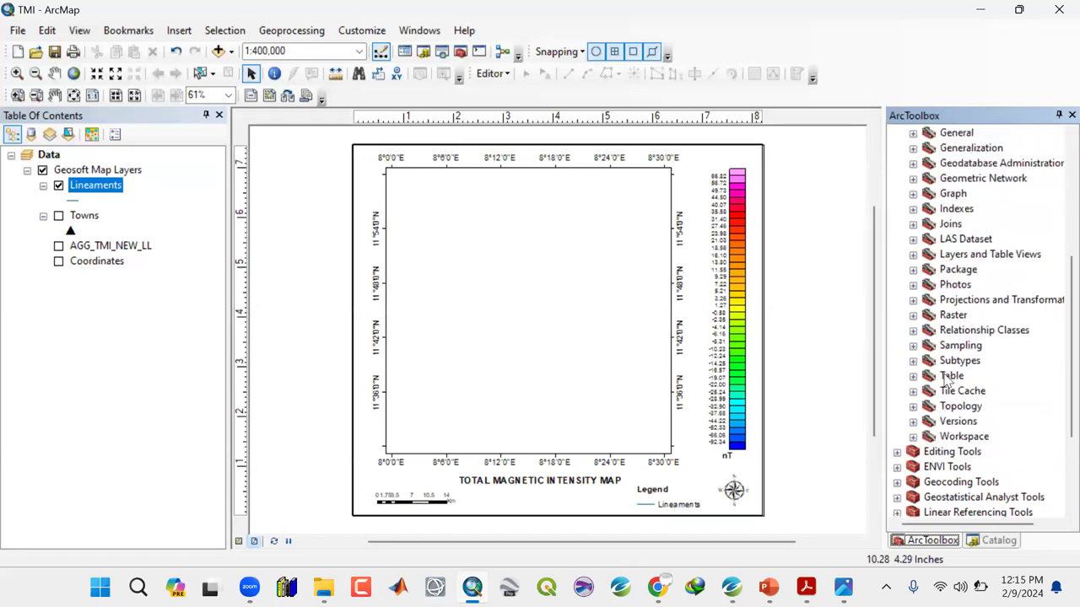
{"action": "scroll", "coordinate": [947, 381], "scroll_direction": "up", "scroll_amount": 2}
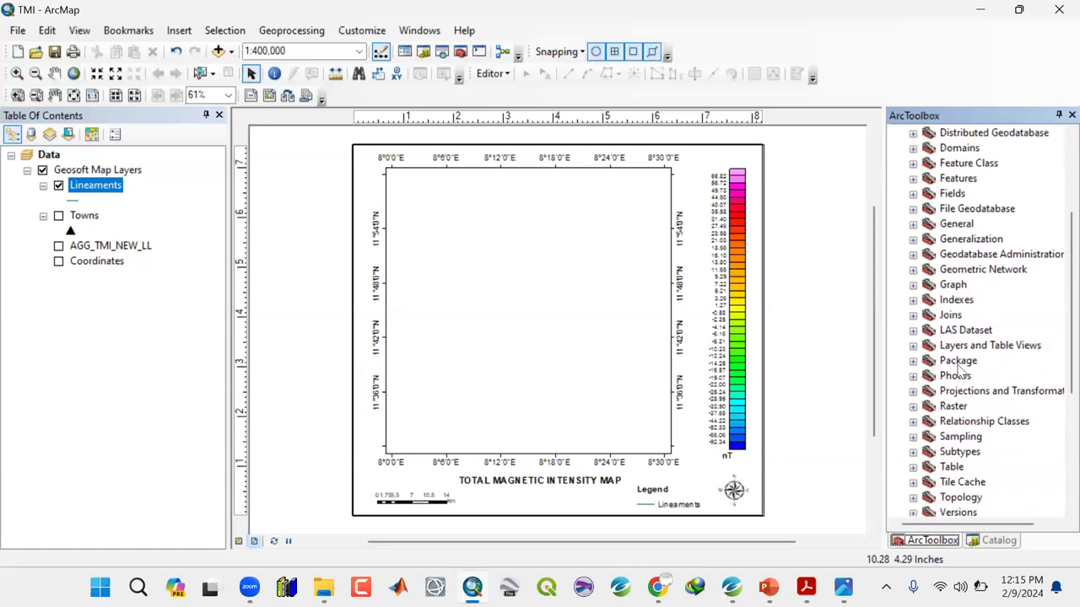
{"action": "scroll", "coordinate": [958, 362], "scroll_direction": "up", "scroll_amount": 1}
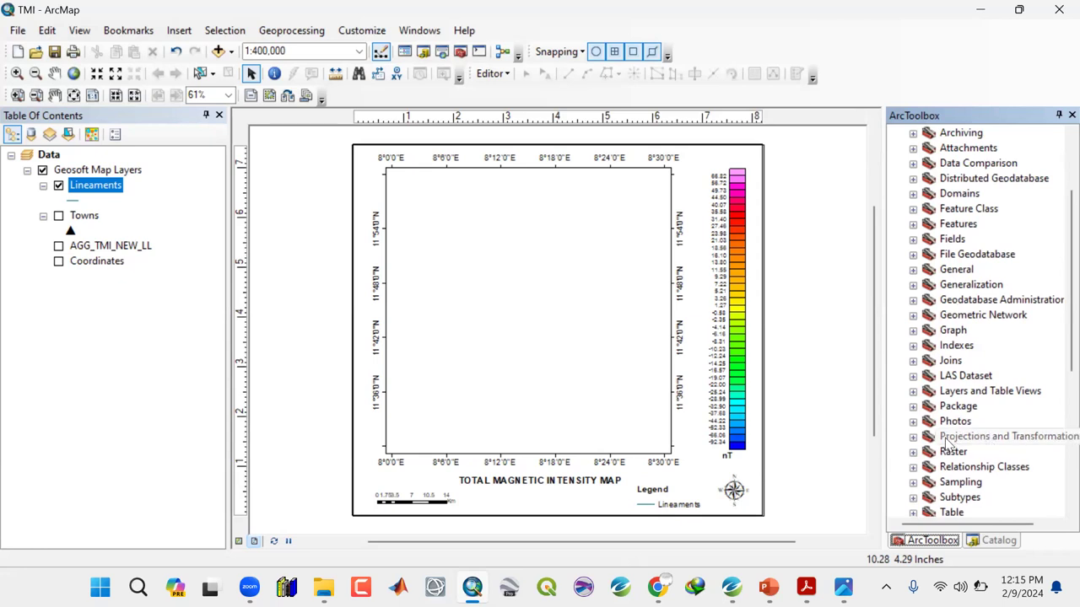
{"action": "left_click", "coordinate": [912, 437]}
{"action": "scroll", "coordinate": [961, 460], "scroll_direction": "down", "scroll_amount": 1}
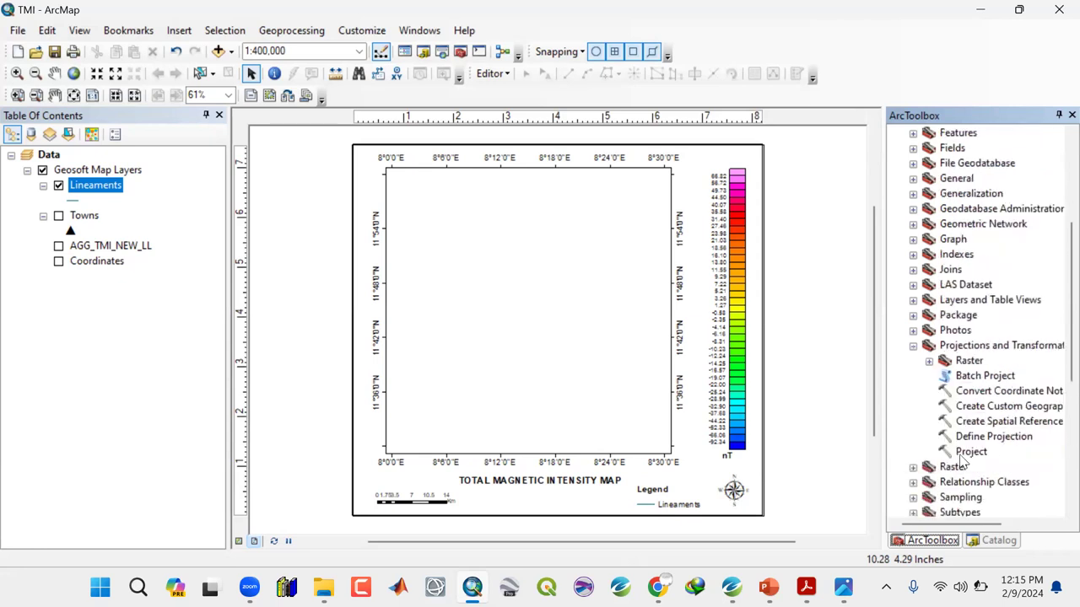
{"action": "double_click", "coordinate": [969, 452]}
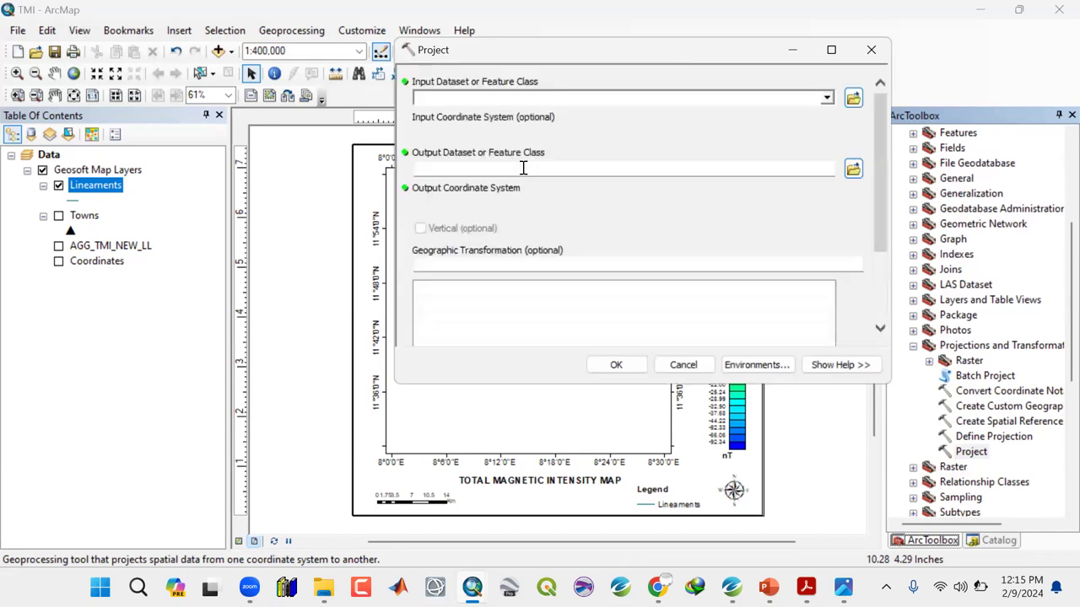
{"action": "left_click", "coordinate": [827, 98]}
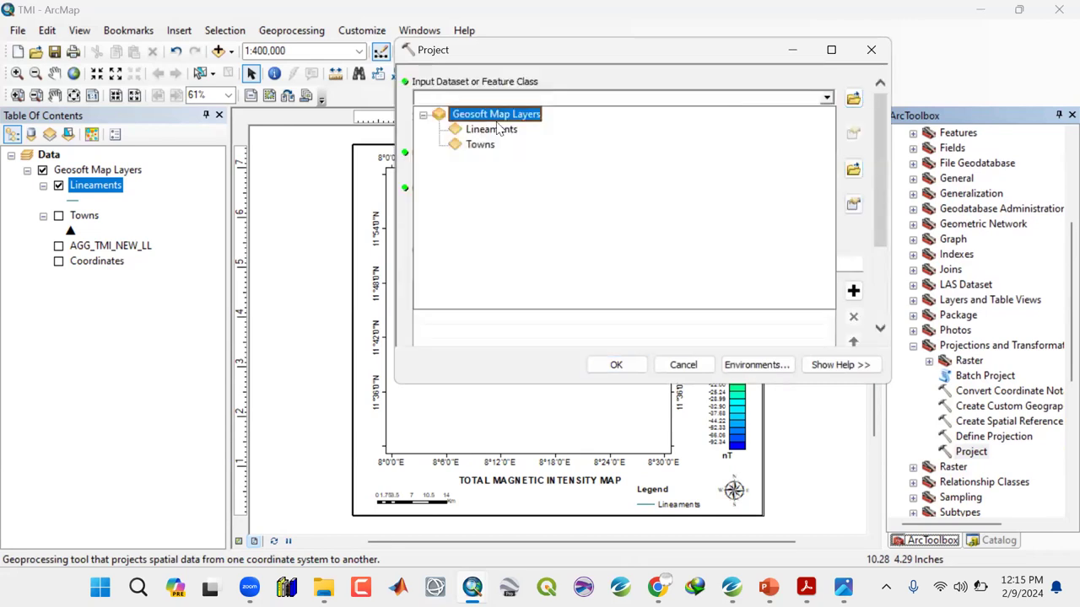
{"action": "left_click", "coordinate": [492, 129]}
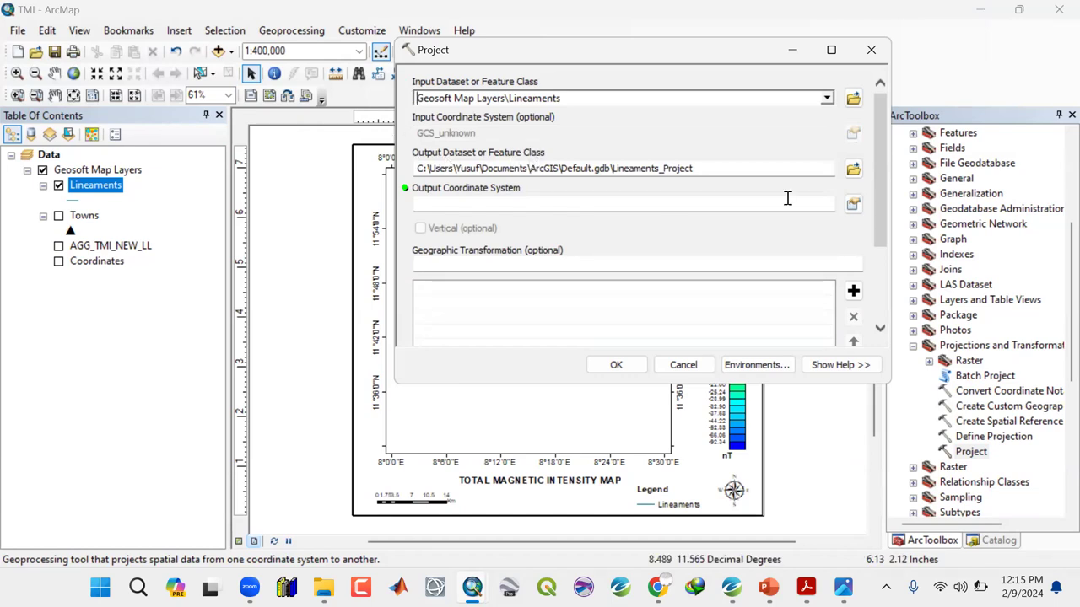
Try to project the Lineaments layer using the world geographic coordinate system WGS 1984 as the output coordinate system
{"action": "left_click", "coordinate": [854, 204]}
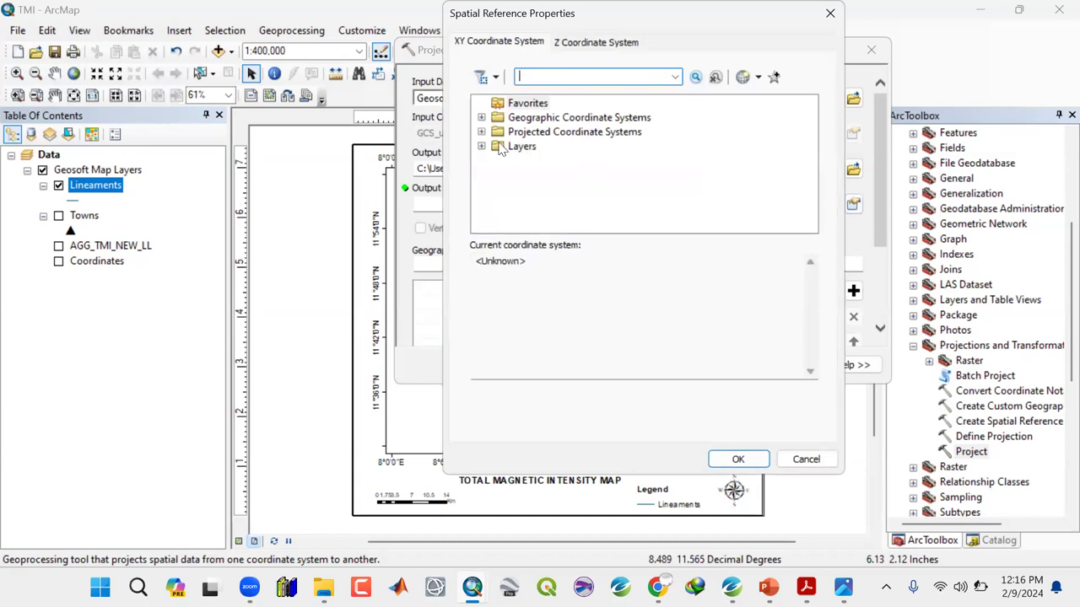
{"action": "left_click", "coordinate": [481, 118]}
{"action": "scroll", "coordinate": [514, 192], "scroll_direction": "down", "scroll_amount": 1}
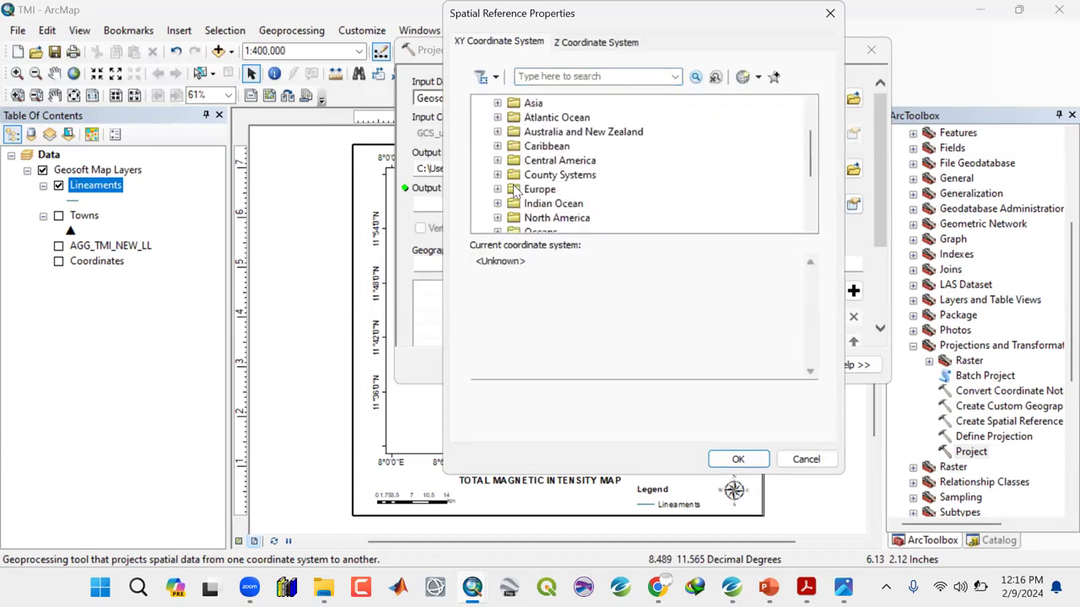
{"action": "scroll", "coordinate": [513, 192], "scroll_direction": "down", "scroll_amount": 3}
{"action": "left_click", "coordinate": [497, 188]}
{"action": "scroll", "coordinate": [540, 189], "scroll_direction": "down", "scroll_amount": 10}
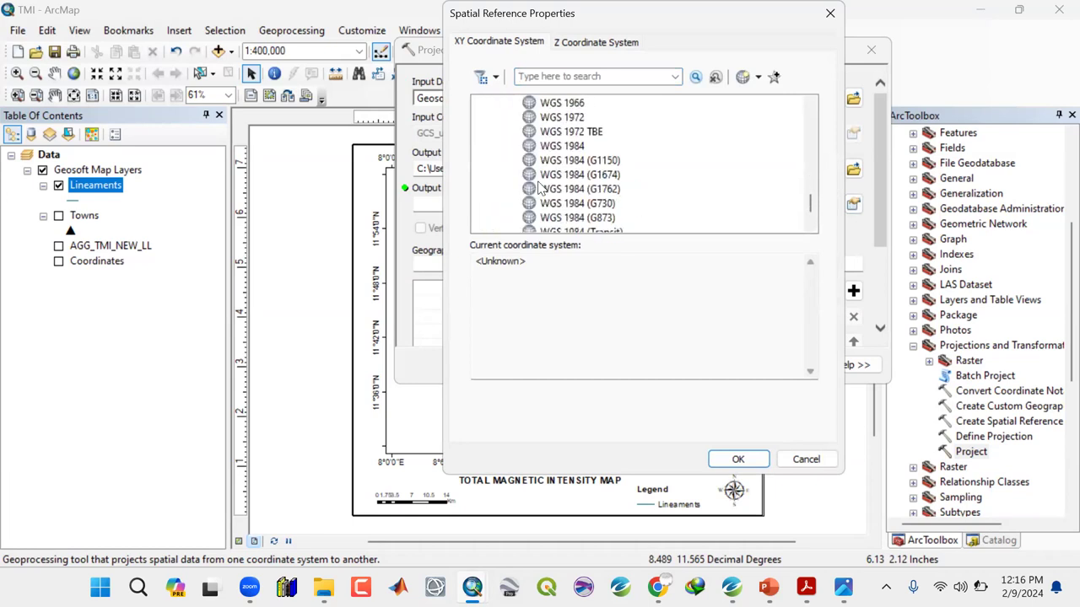
{"action": "left_click", "coordinate": [559, 146]}
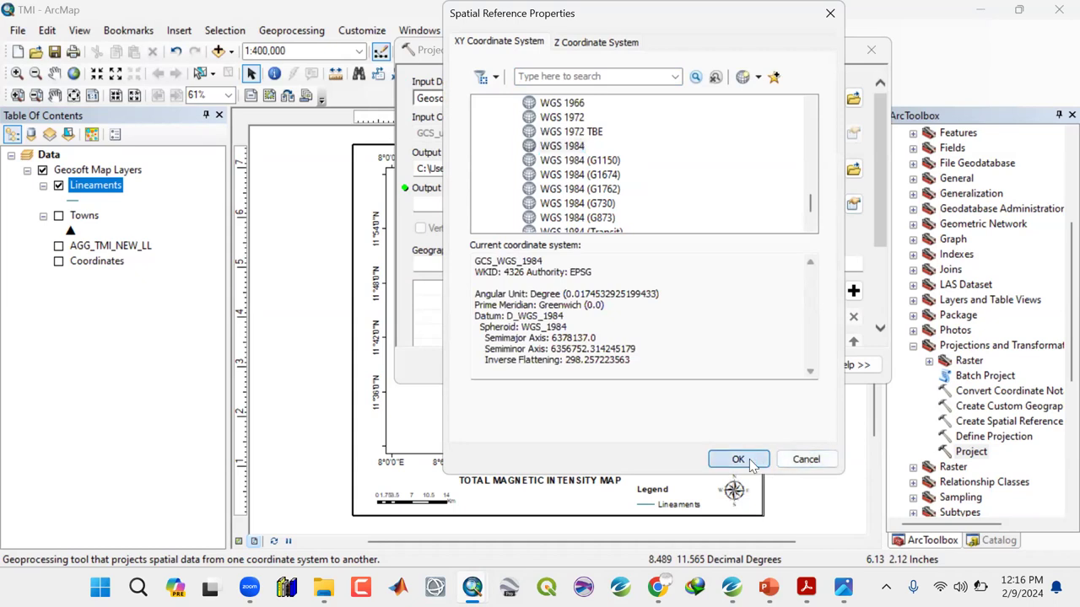
{"action": "left_click", "coordinate": [739, 460]}
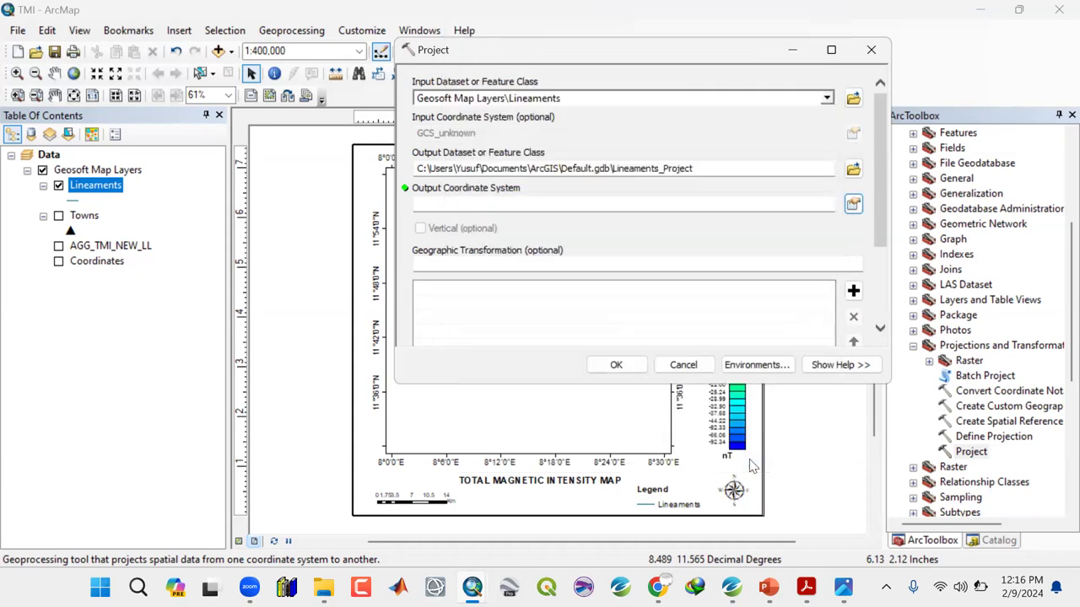
{"action": "left_click", "coordinate": [615, 364]}
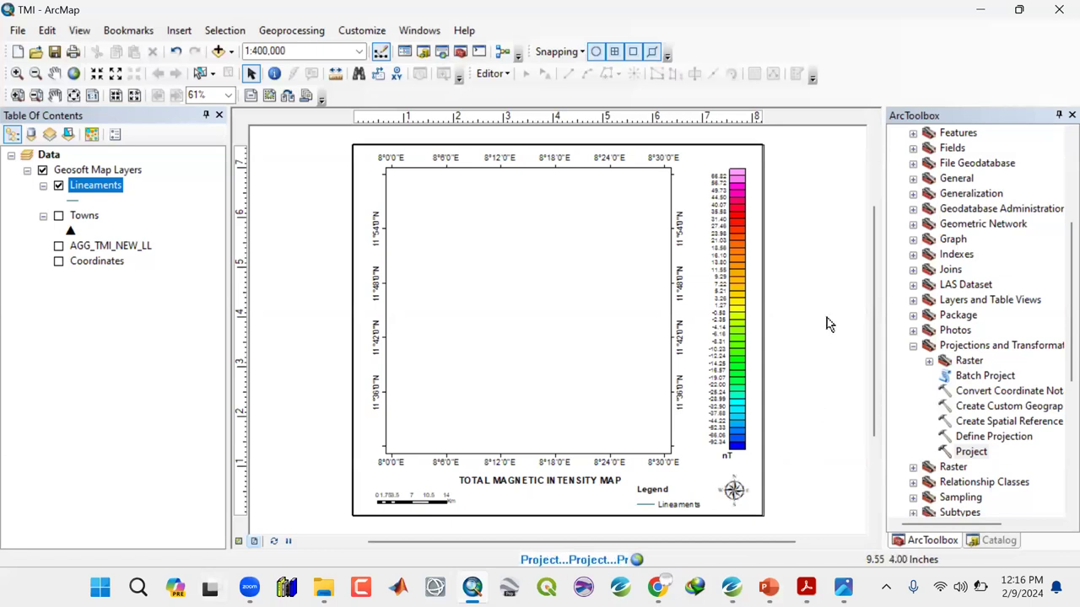
{"action": "scroll", "coordinate": [827, 328], "scroll_direction": "down", "scroll_amount": 2}
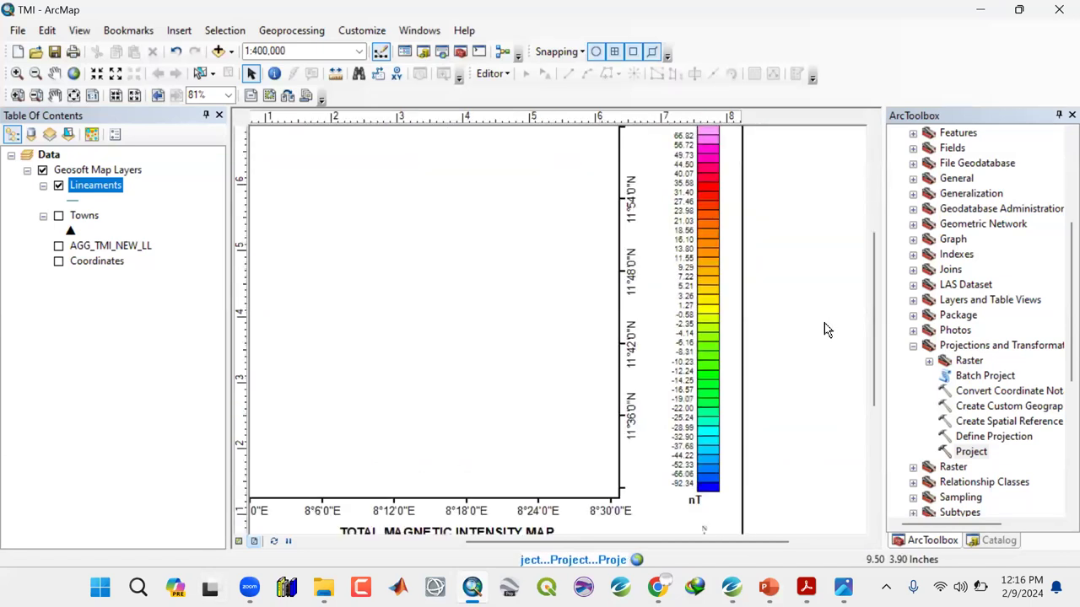
{"action": "scroll", "coordinate": [776, 328], "scroll_direction": "up", "scroll_amount": 1}
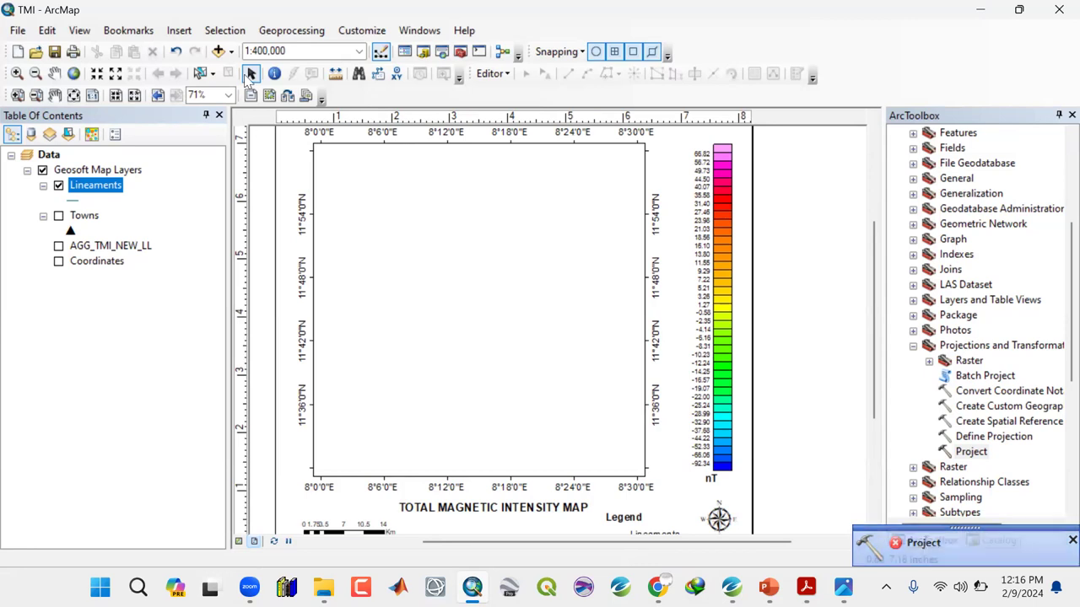
Create a new blank map document and discard the changes made to the TMI map
{"action": "left_click", "coordinate": [231, 52]}
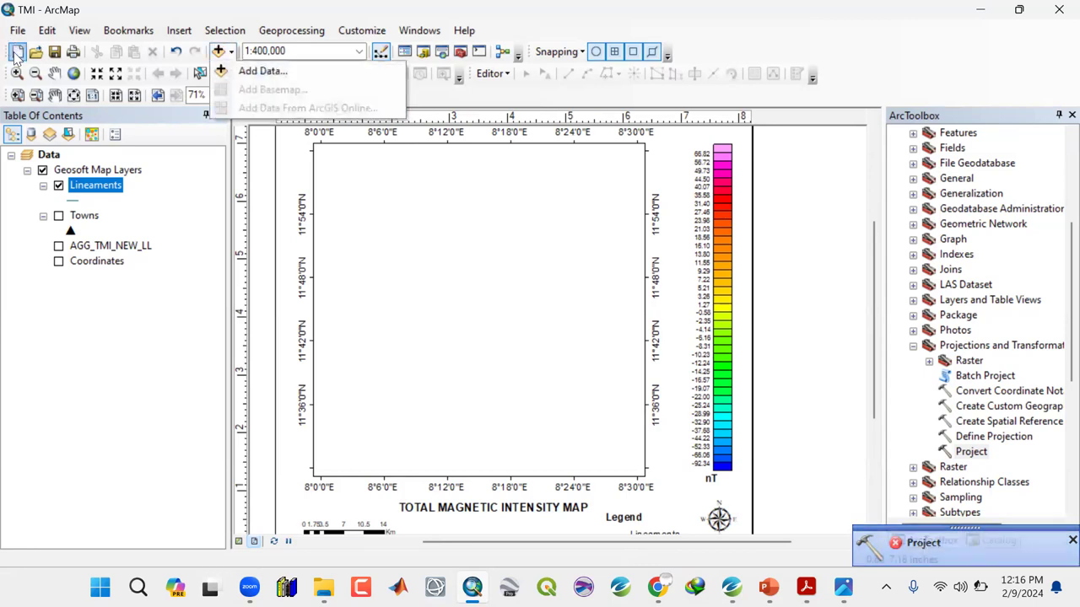
{"action": "left_click", "coordinate": [14, 51]}
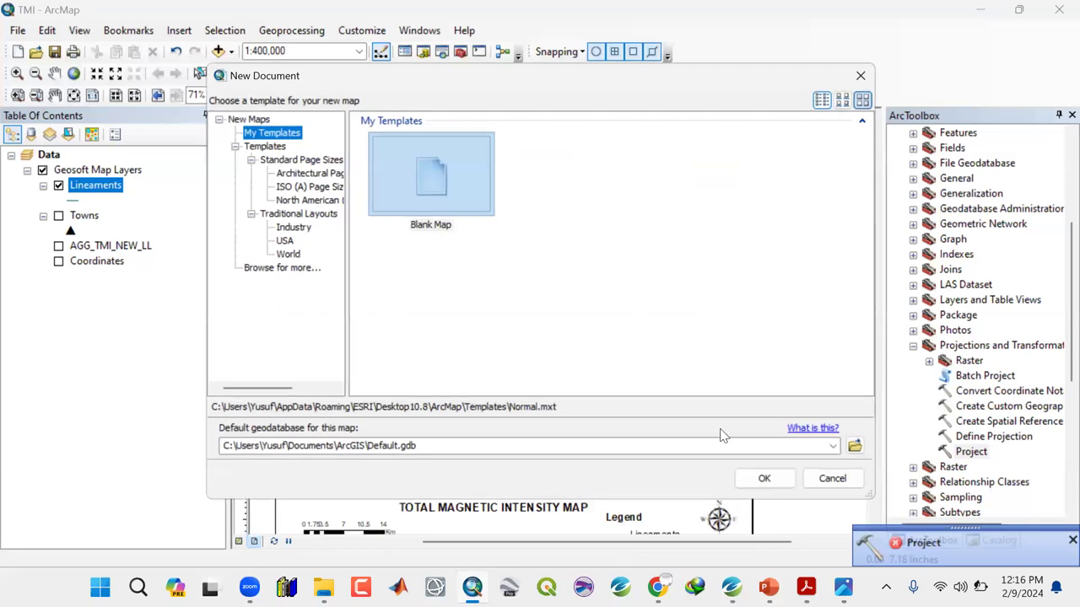
{"action": "left_click", "coordinate": [765, 479]}
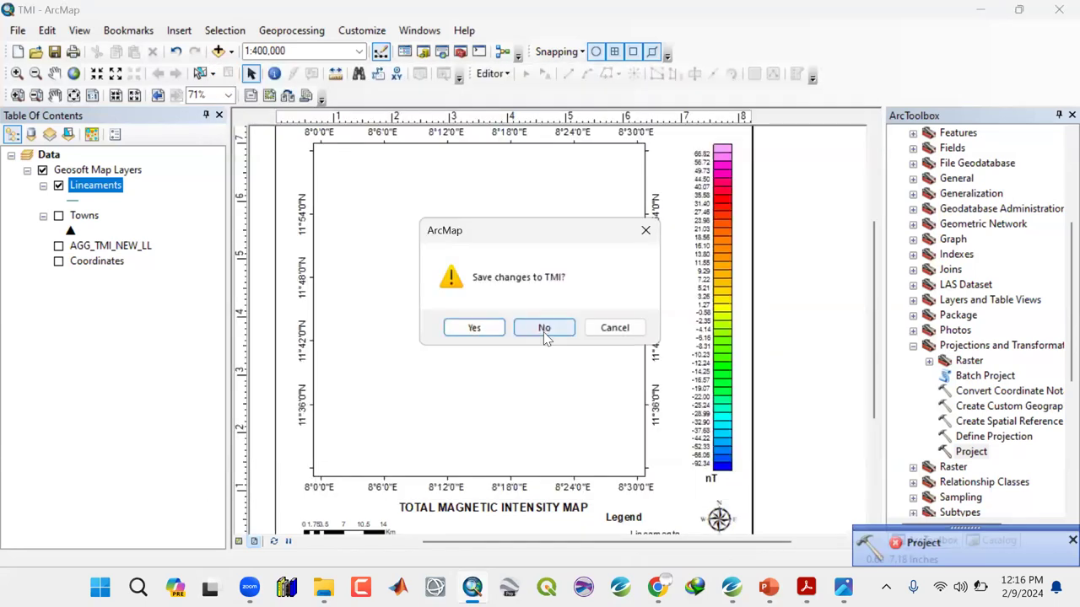
{"action": "left_click", "coordinate": [544, 328]}
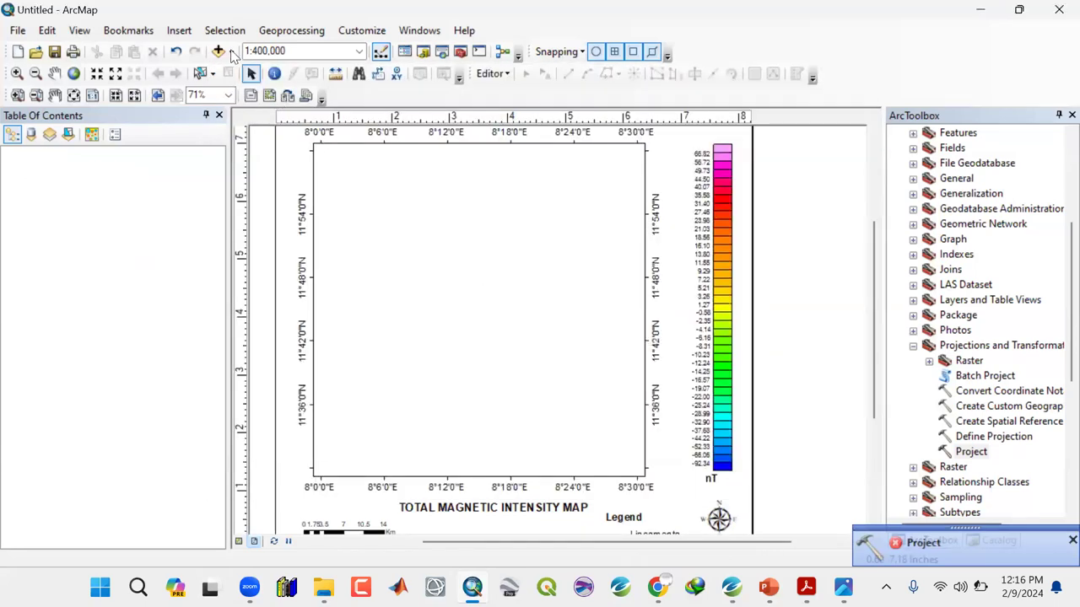
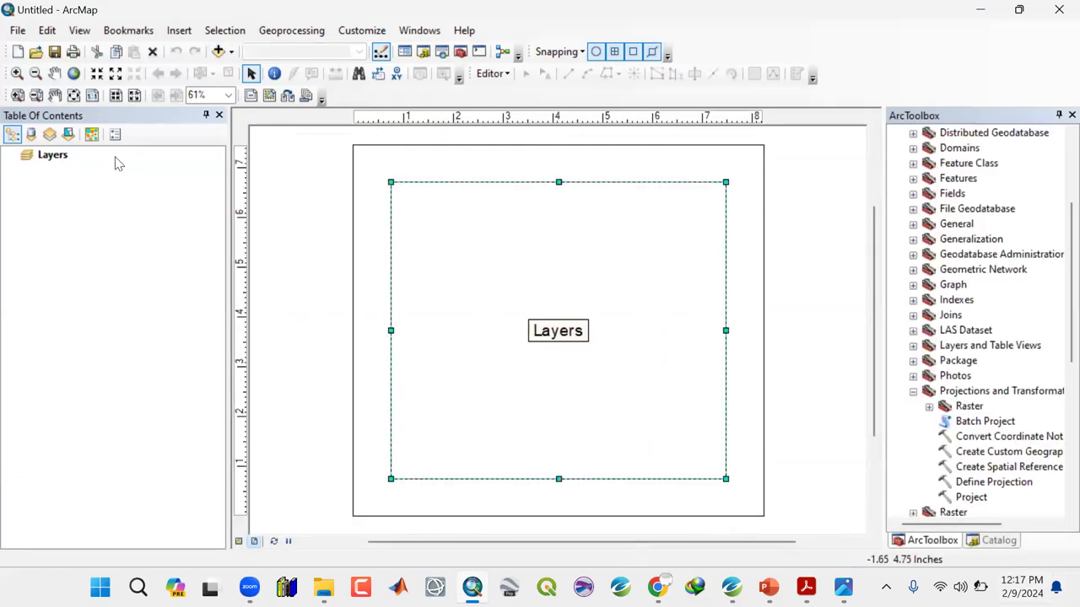
Switch the blank map to data view and add Lineaments.shp from the Shape Files folder
{"action": "left_click", "coordinate": [80, 31]}
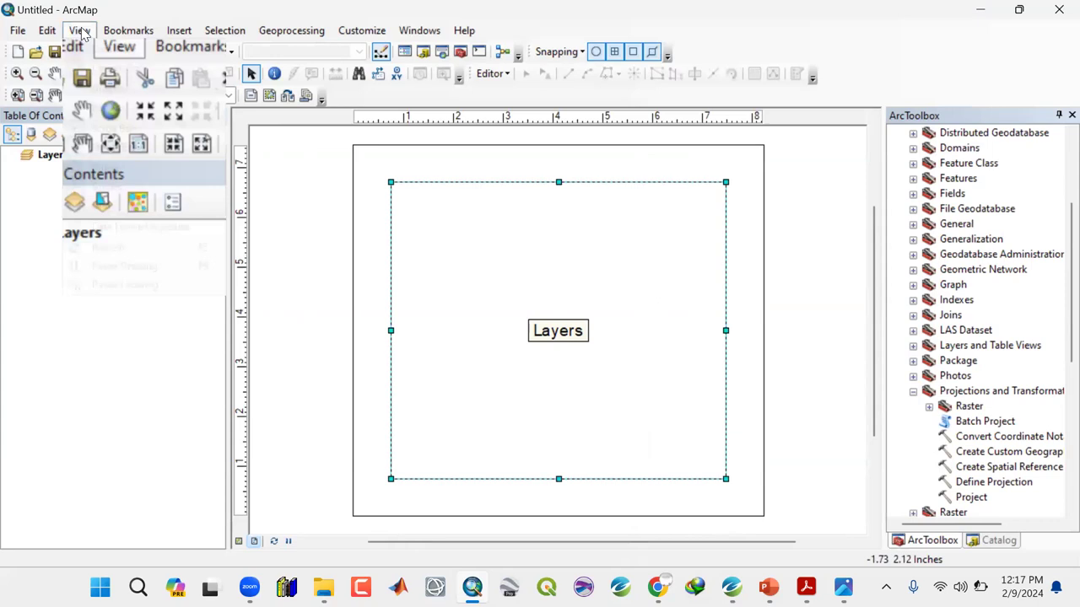
{"action": "left_click", "coordinate": [83, 50]}
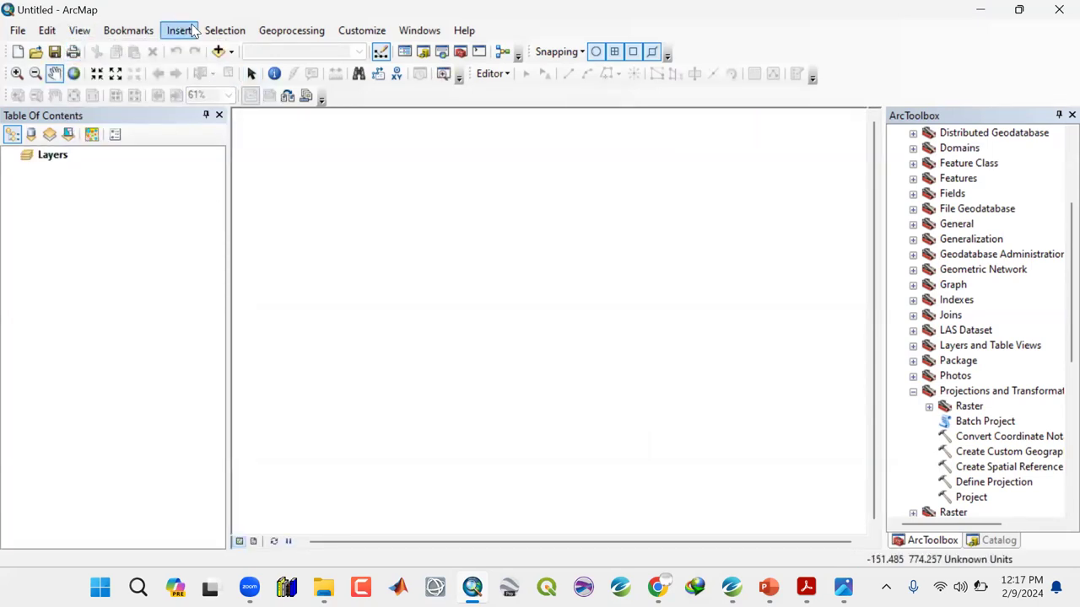
{"action": "left_click", "coordinate": [230, 52]}
{"action": "left_click", "coordinate": [263, 71]}
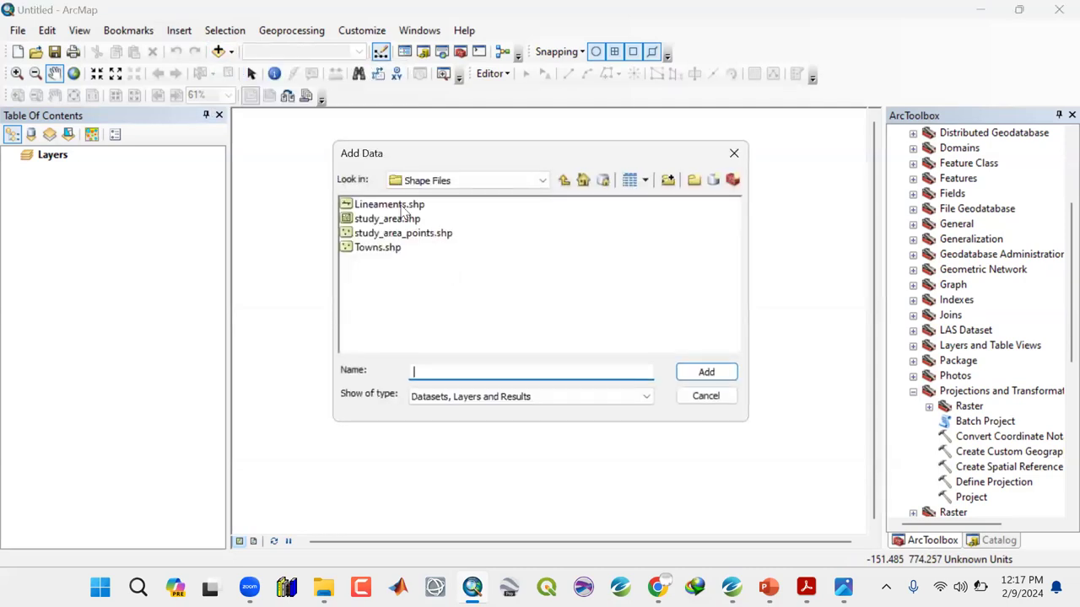
{"action": "left_click", "coordinate": [403, 211]}
{"action": "left_click", "coordinate": [706, 372]}
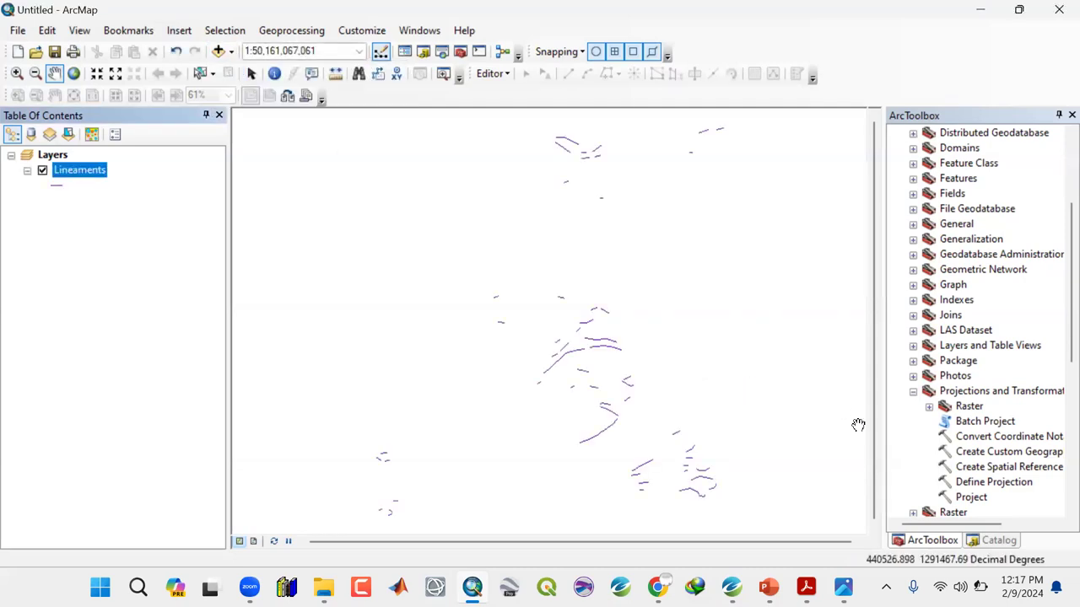
Start the Project tool with Lineaments as its input dataset, checking the TDR map in Oasis montaj for the coordinate system
{"action": "double_click", "coordinate": [971, 498]}
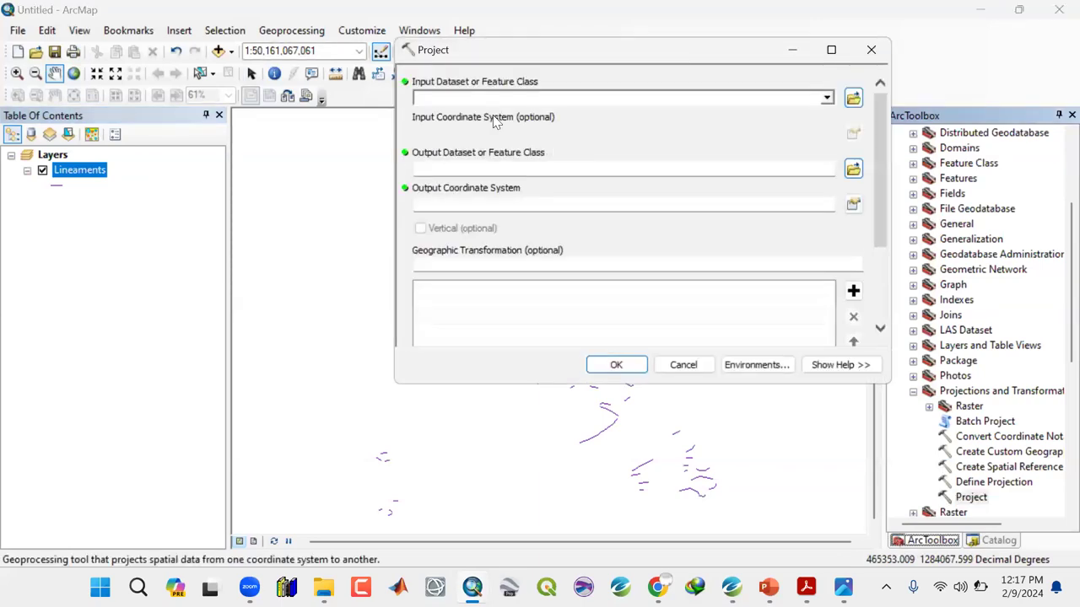
{"action": "left_click", "coordinate": [827, 98]}
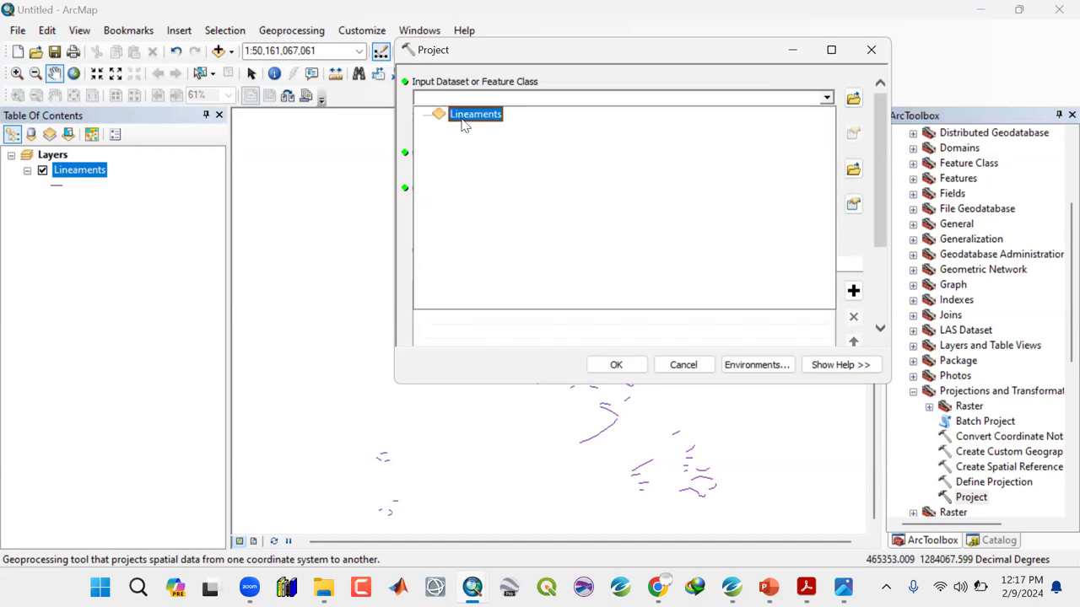
{"action": "left_click", "coordinate": [461, 118]}
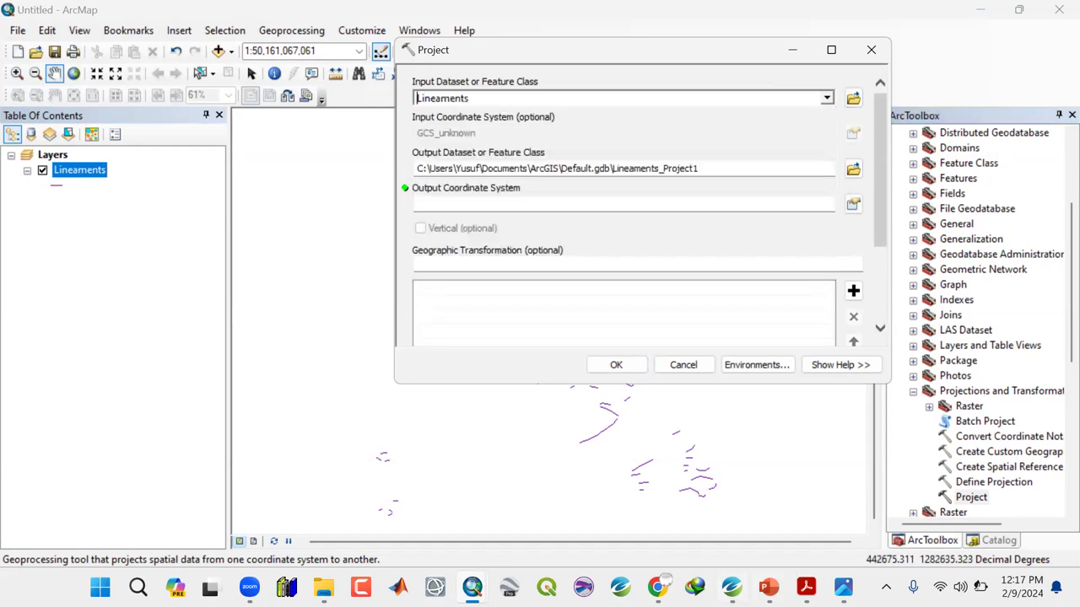
{"action": "key", "text": "alt+Tab"}
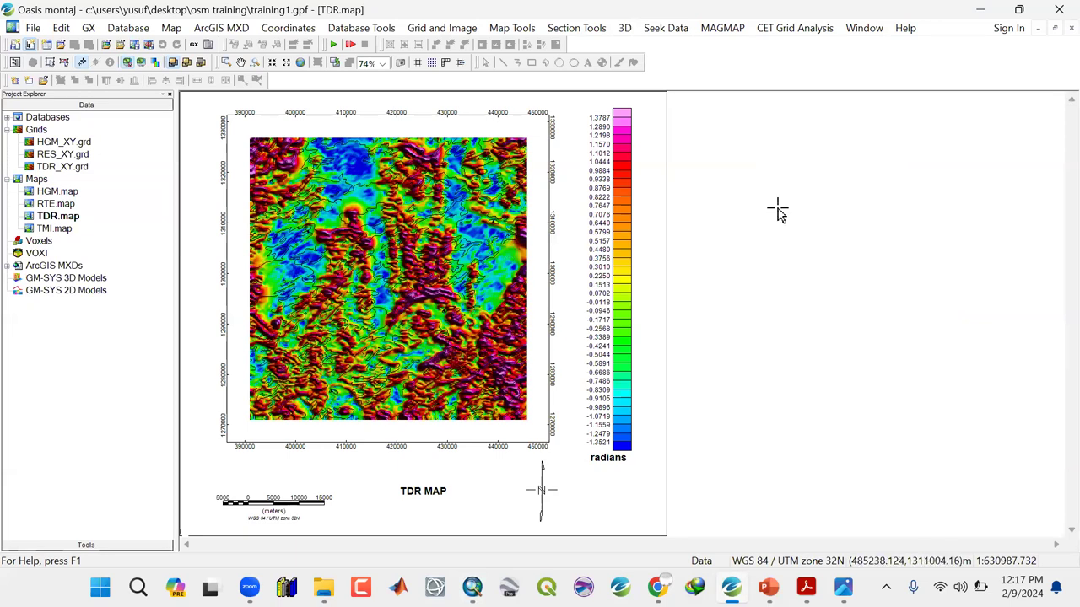
{"action": "left_click", "coordinate": [983, 15]}
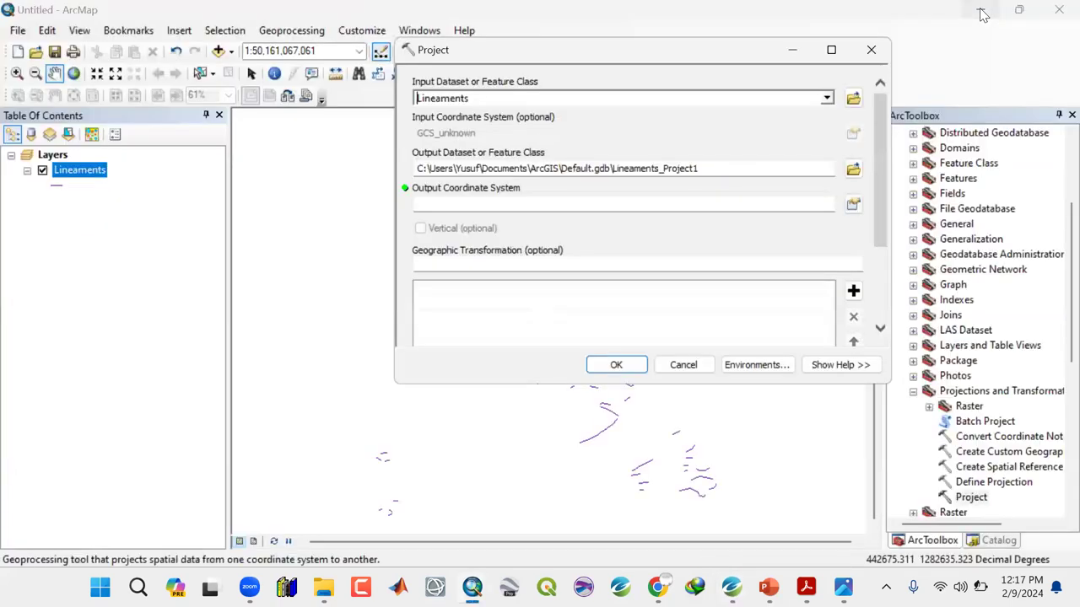
{"action": "left_click_drag", "start_coordinate": [687, 57], "coordinate": [606, 70]}
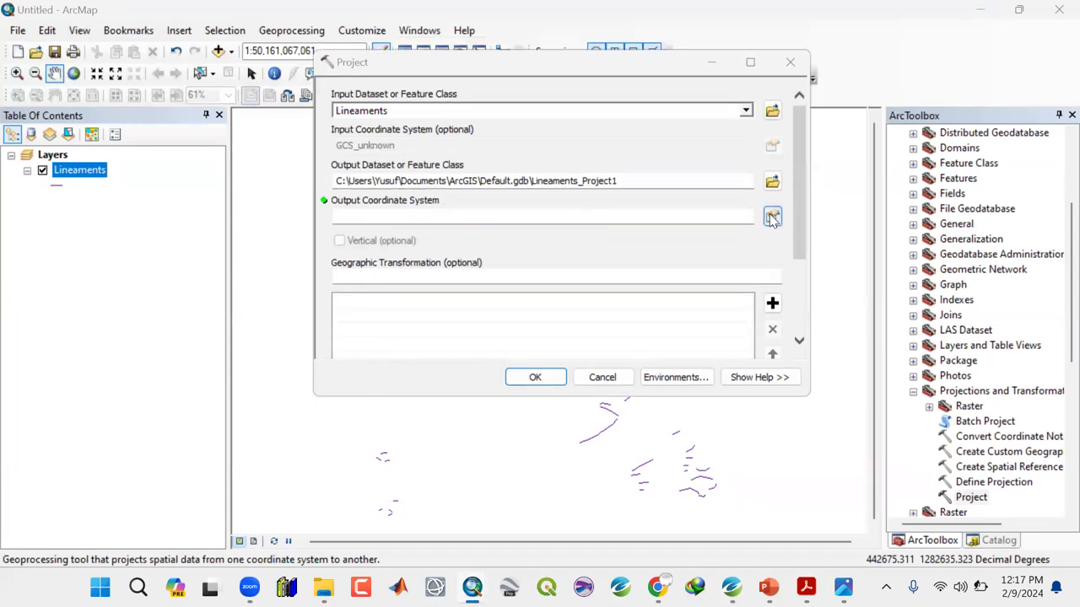
Try to project Lineaments with WGS 1984 as the output geographic coordinate system and open the results of the run
{"action": "left_click", "coordinate": [772, 217]}
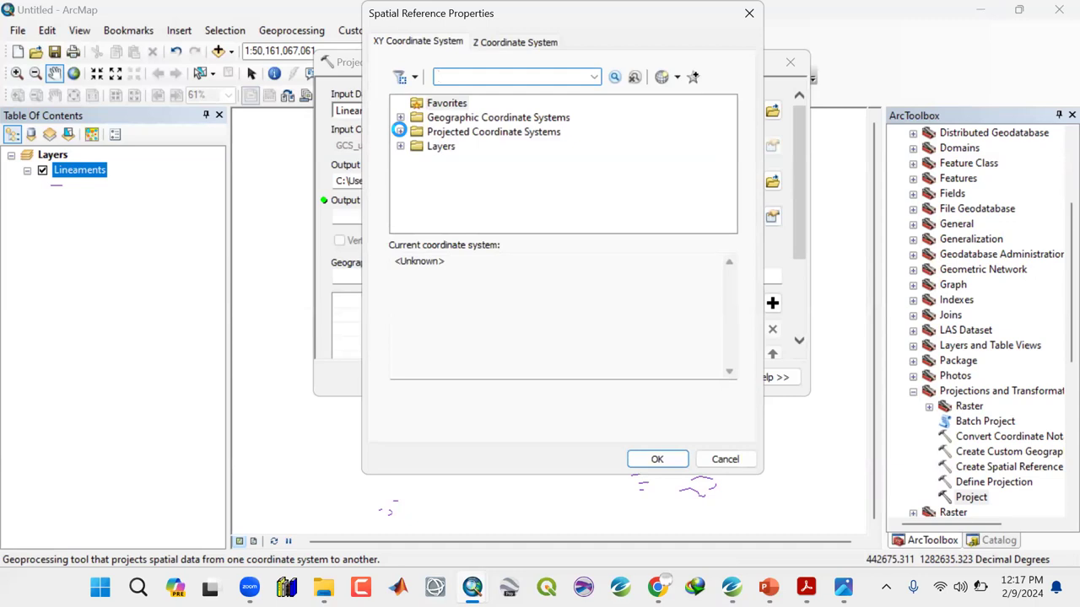
{"action": "left_click", "coordinate": [400, 132]}
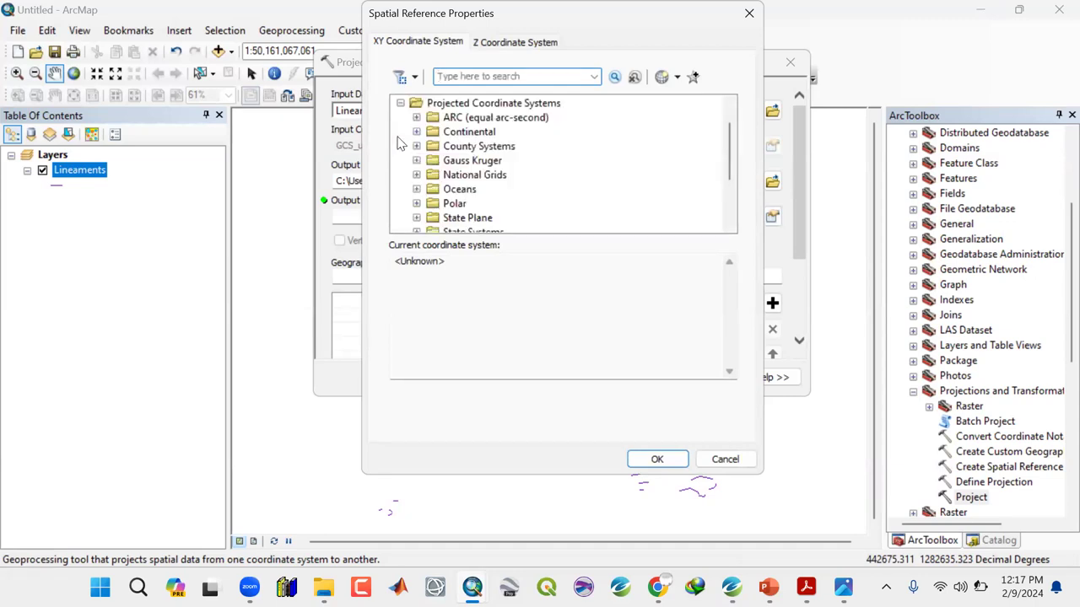
{"action": "left_click", "coordinate": [399, 103]}
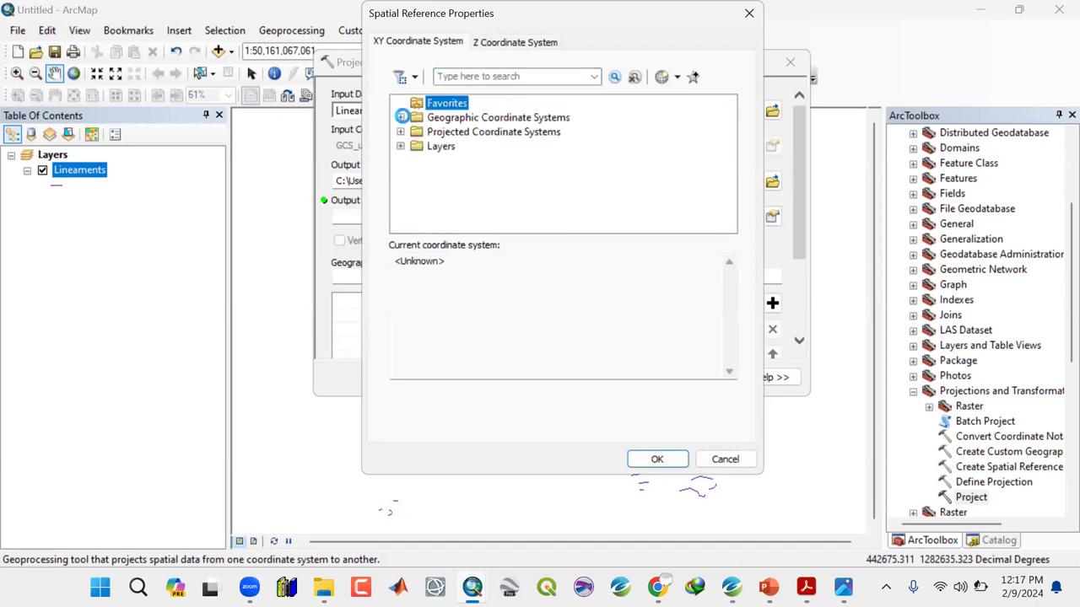
{"action": "left_click", "coordinate": [400, 117]}
{"action": "scroll", "coordinate": [531, 191], "scroll_direction": "down", "scroll_amount": 3}
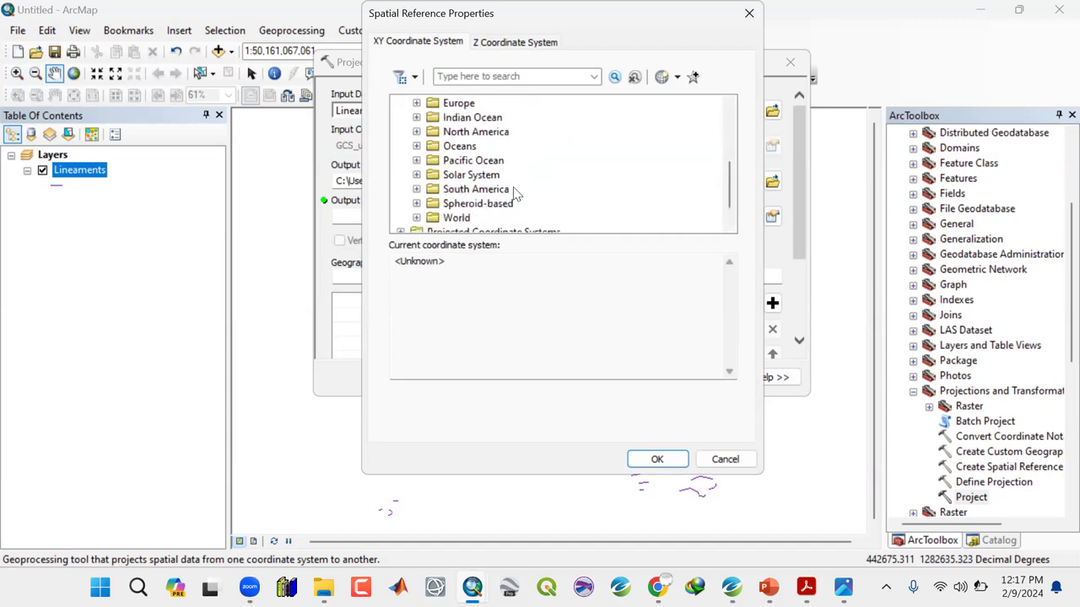
{"action": "left_click", "coordinate": [416, 218]}
{"action": "scroll", "coordinate": [477, 173], "scroll_direction": "down", "scroll_amount": 2}
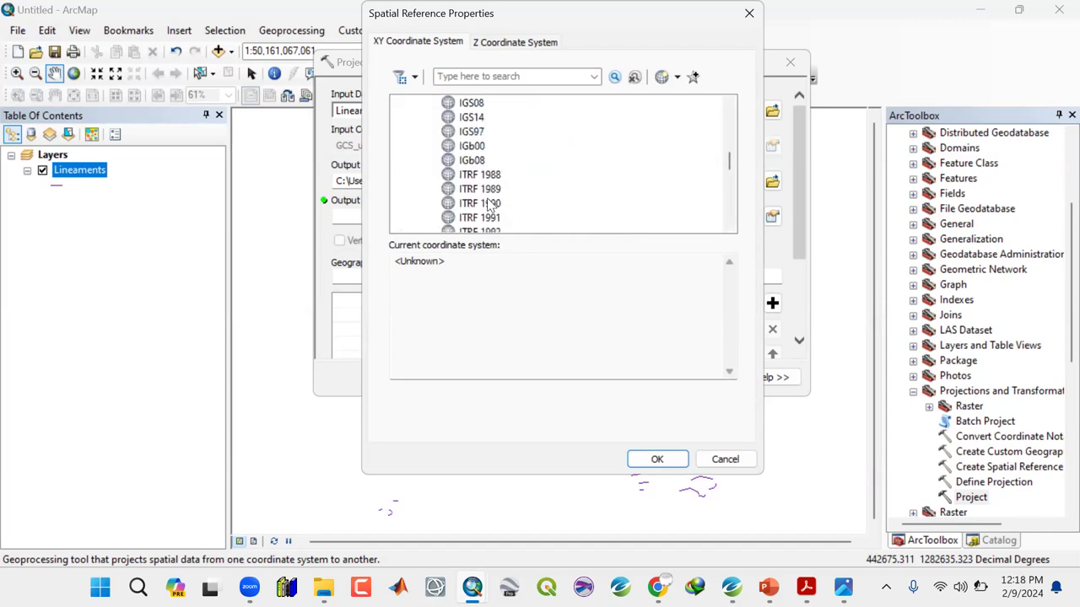
{"action": "scroll", "coordinate": [485, 173], "scroll_direction": "down", "scroll_amount": 1}
{"action": "scroll", "coordinate": [485, 173], "scroll_direction": "down", "scroll_amount": 4}
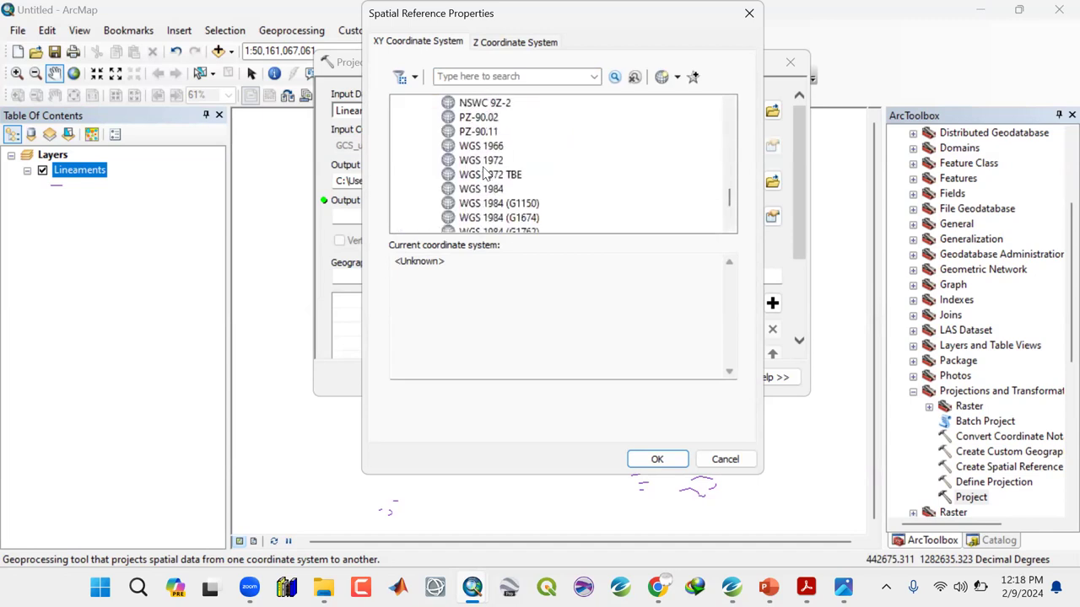
{"action": "left_click", "coordinate": [485, 189]}
{"action": "left_click", "coordinate": [657, 460]}
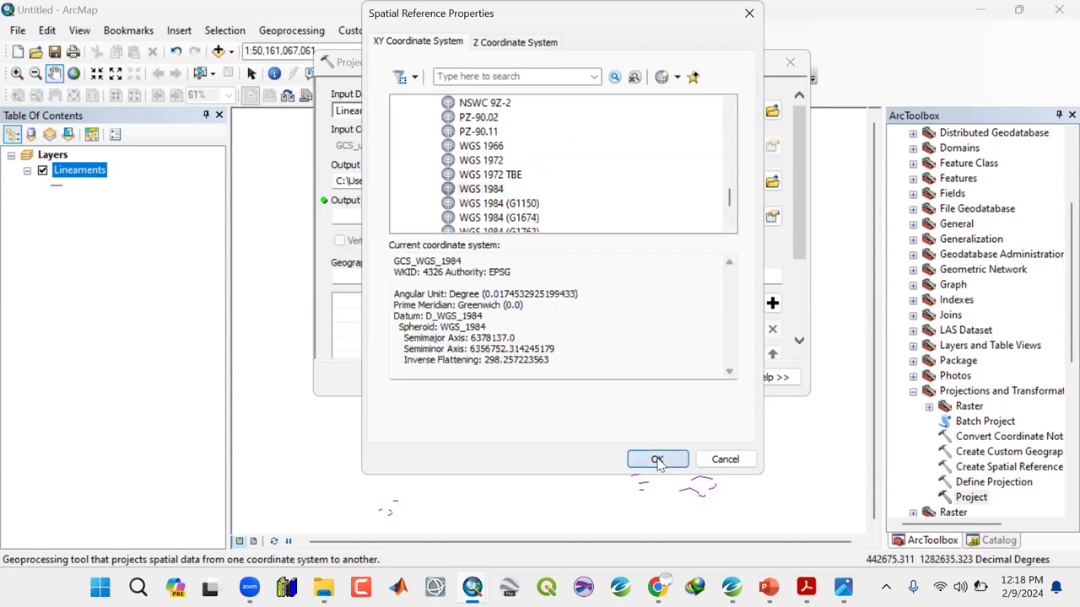
{"action": "left_click", "coordinate": [544, 378]}
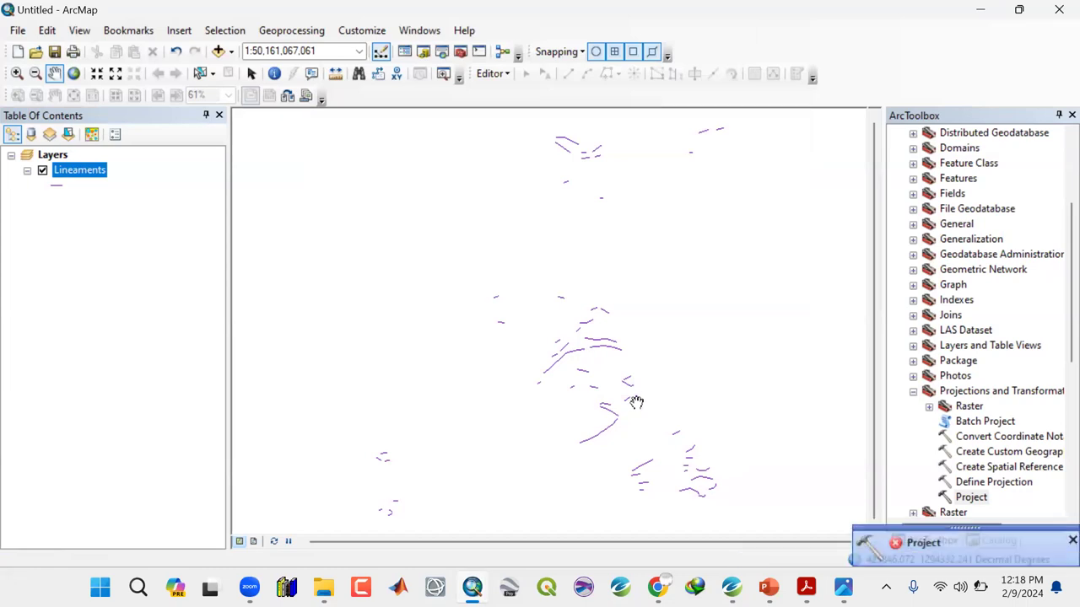
{"action": "left_click", "coordinate": [911, 549]}
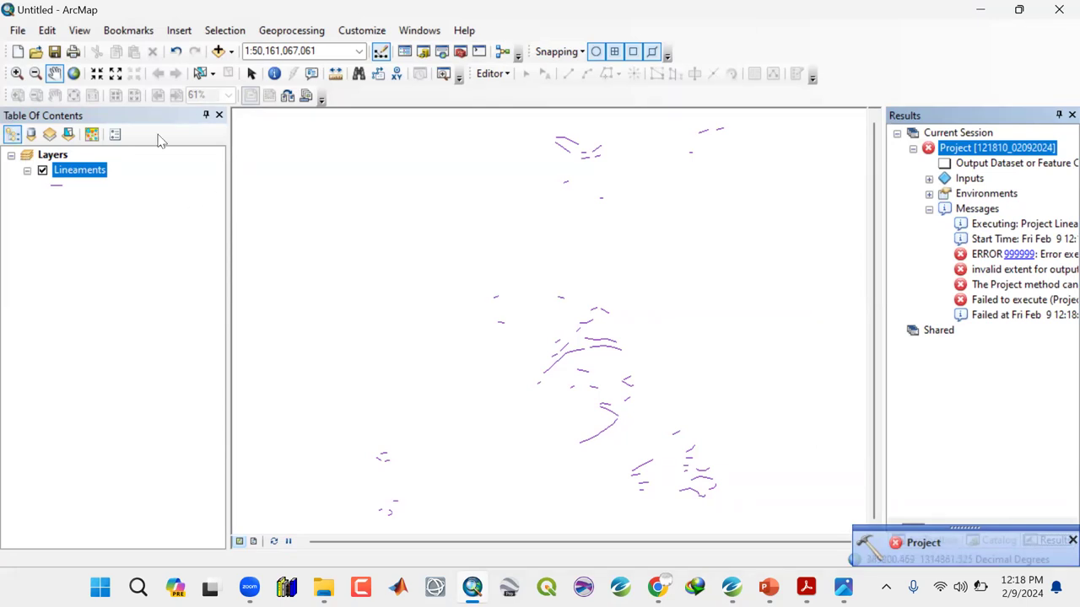
{"action": "left_click", "coordinate": [229, 52]}
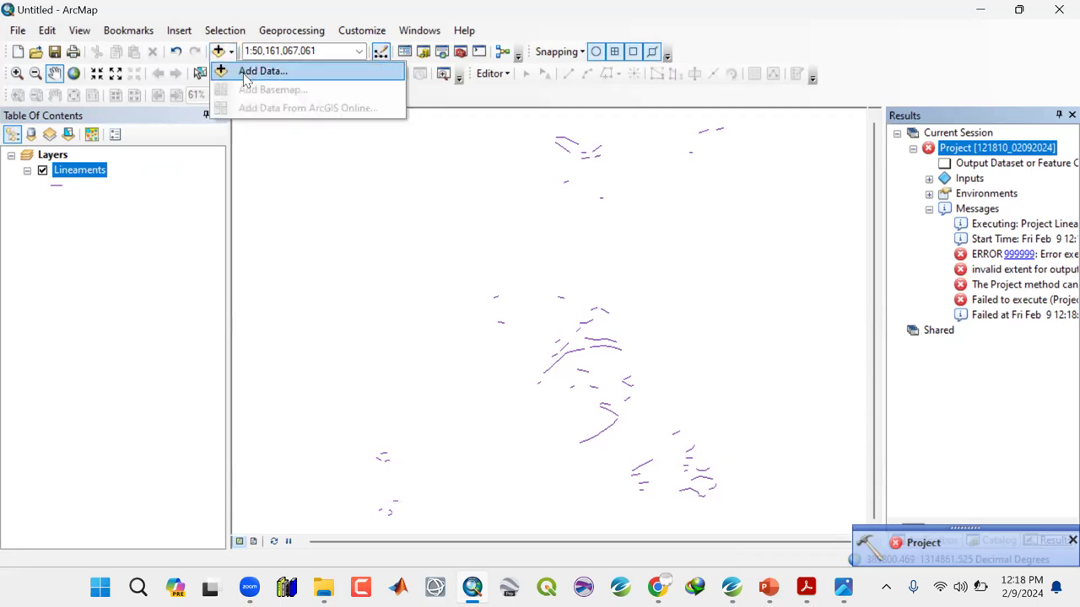
{"action": "left_click", "coordinate": [245, 74]}
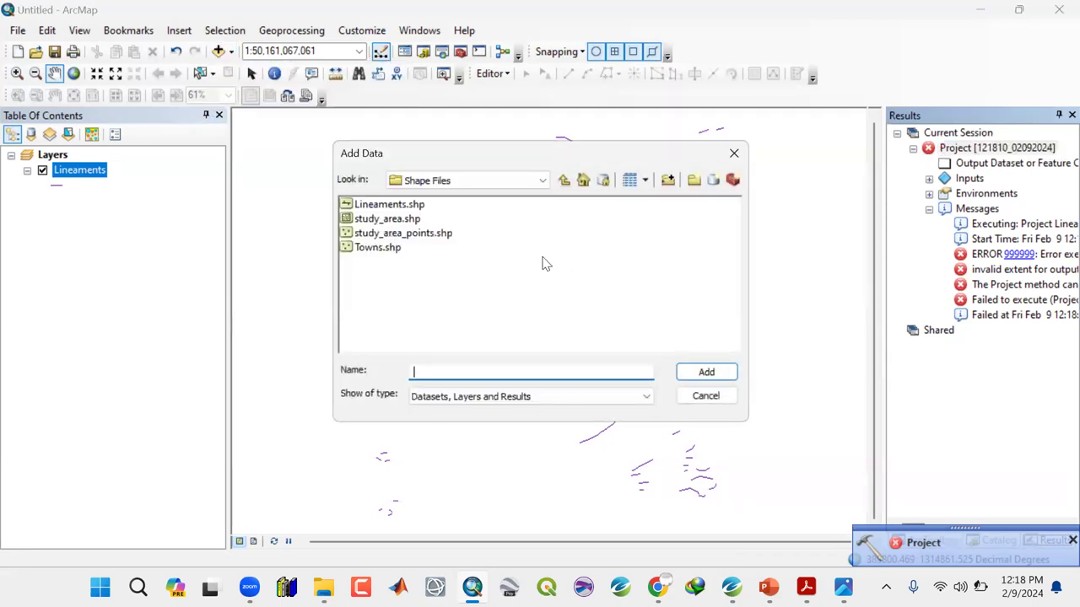
{"action": "left_click", "coordinate": [733, 154]}
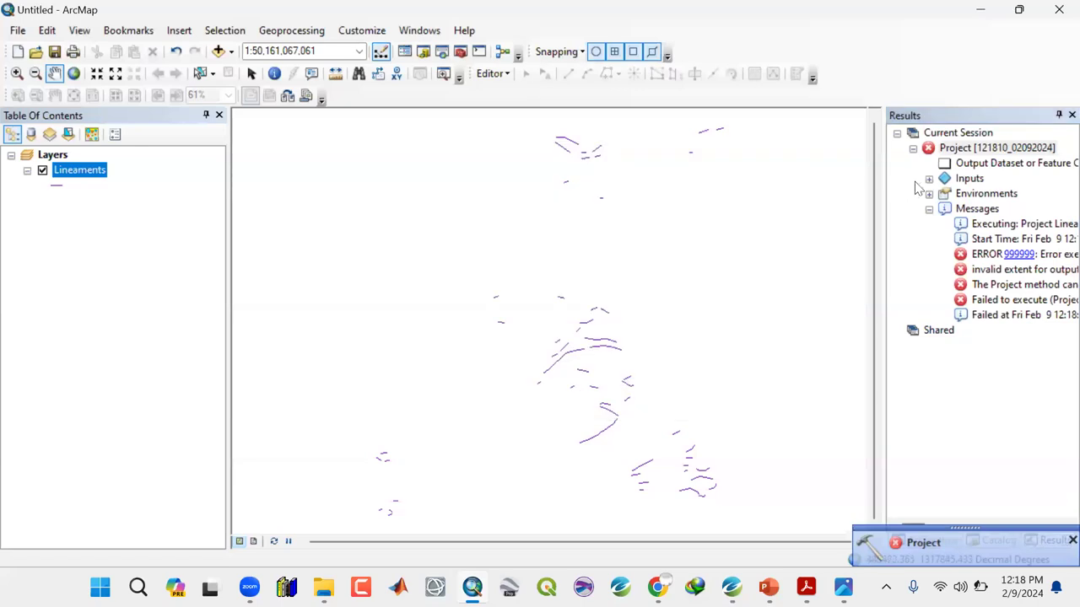
Dismiss the run notification and restart the Project tool with Lineaments as its input dataset
{"action": "left_click", "coordinate": [1072, 539]}
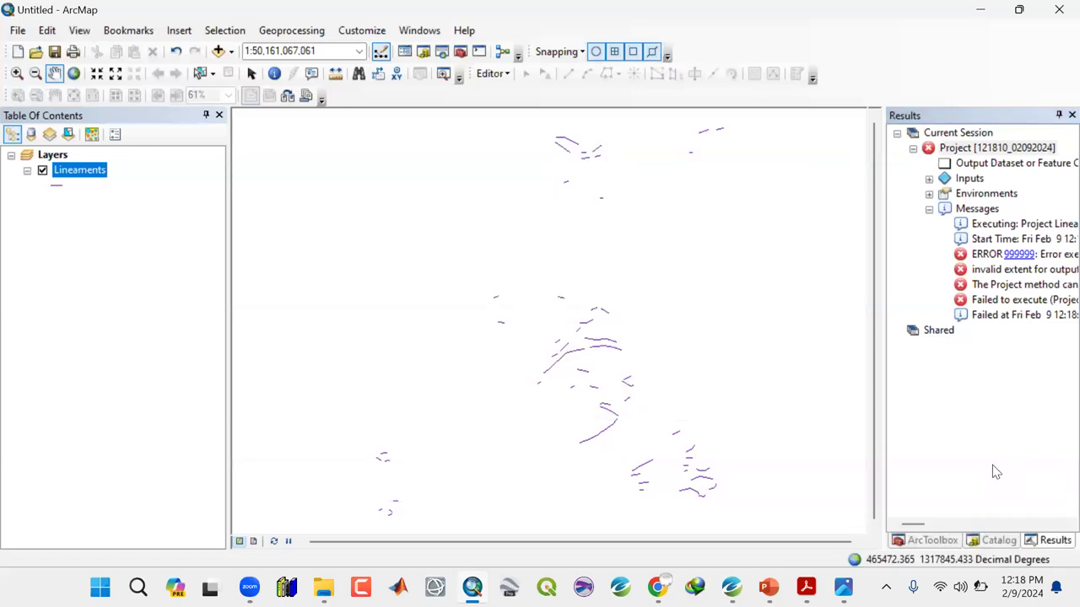
{"action": "left_click", "coordinate": [461, 52]}
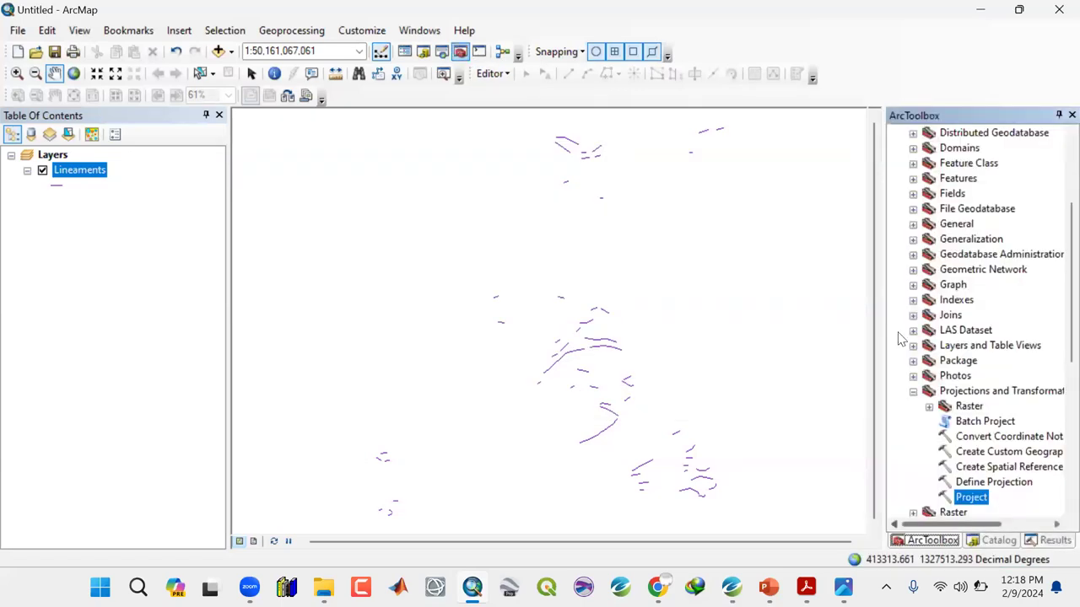
{"action": "double_click", "coordinate": [970, 498]}
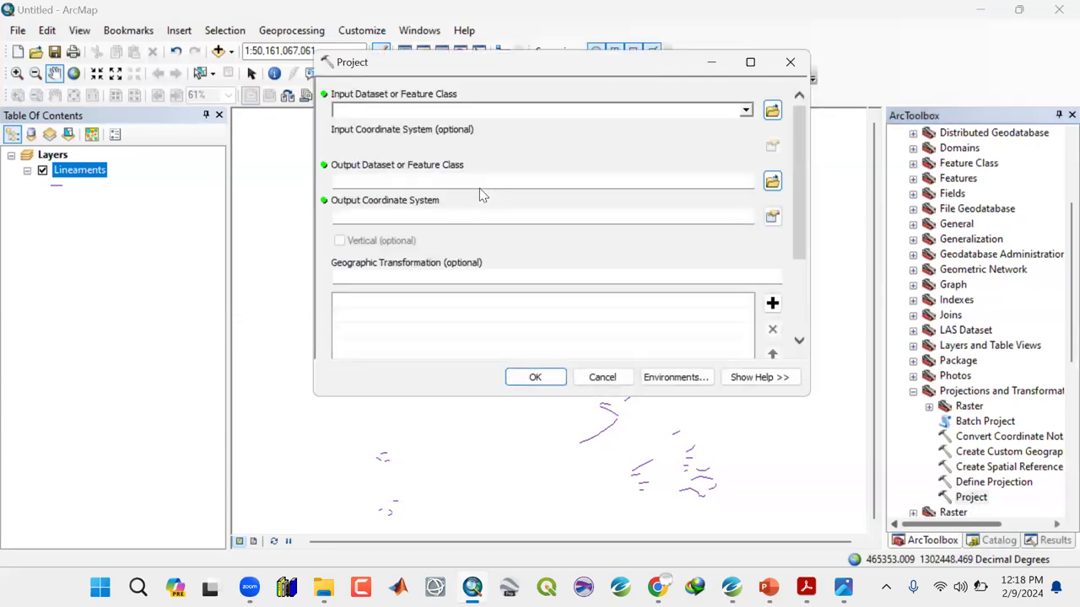
{"action": "left_click", "coordinate": [746, 110]}
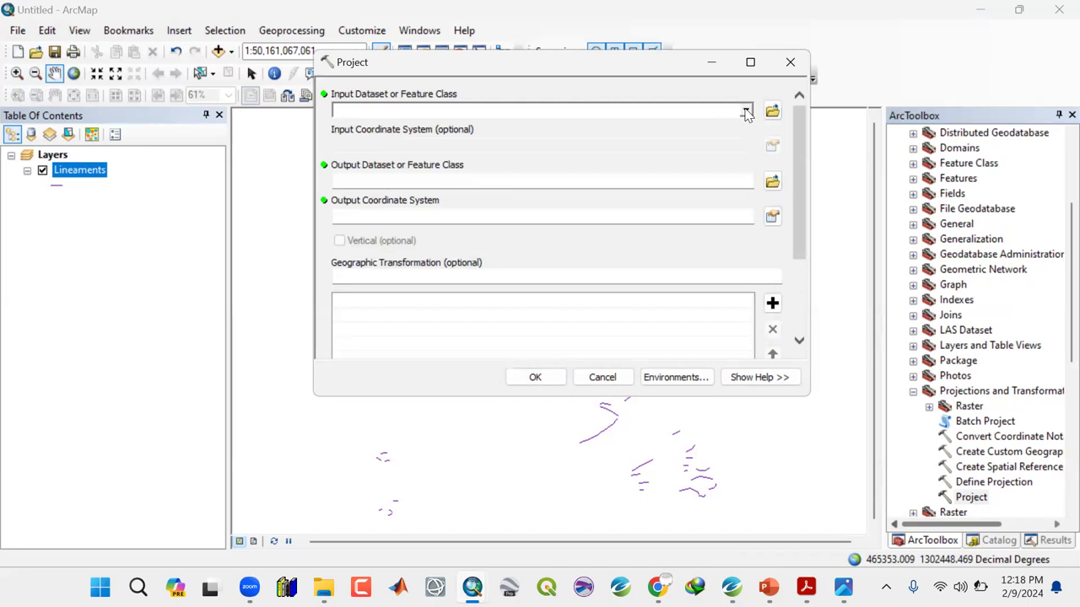
{"action": "left_click", "coordinate": [414, 135]}
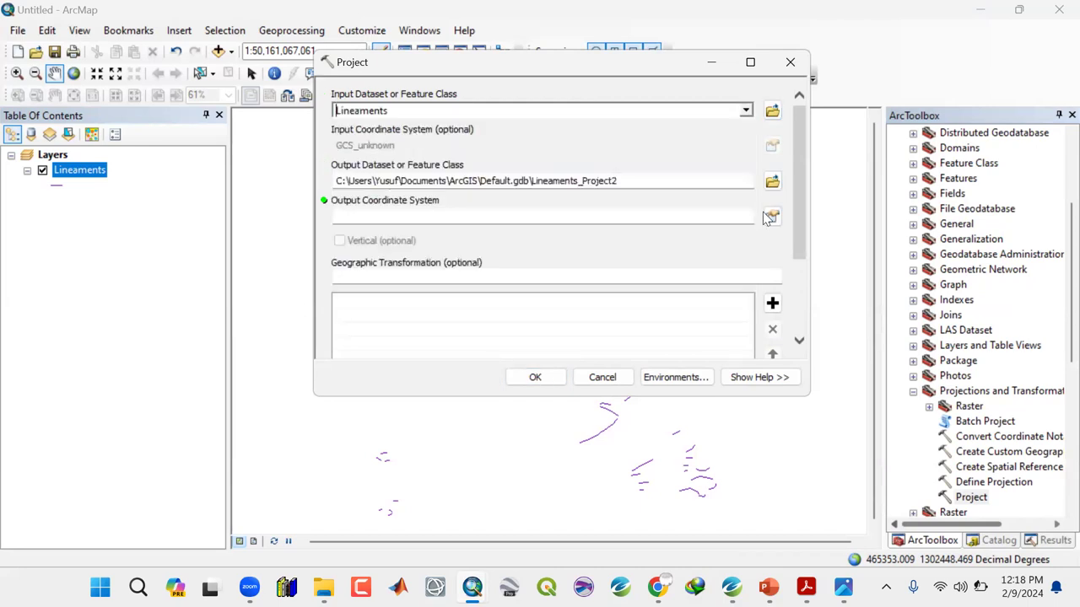
Set the output coordinate system to the projected system WGS 1984 UTM Zone 32N
{"action": "left_click", "coordinate": [773, 217]}
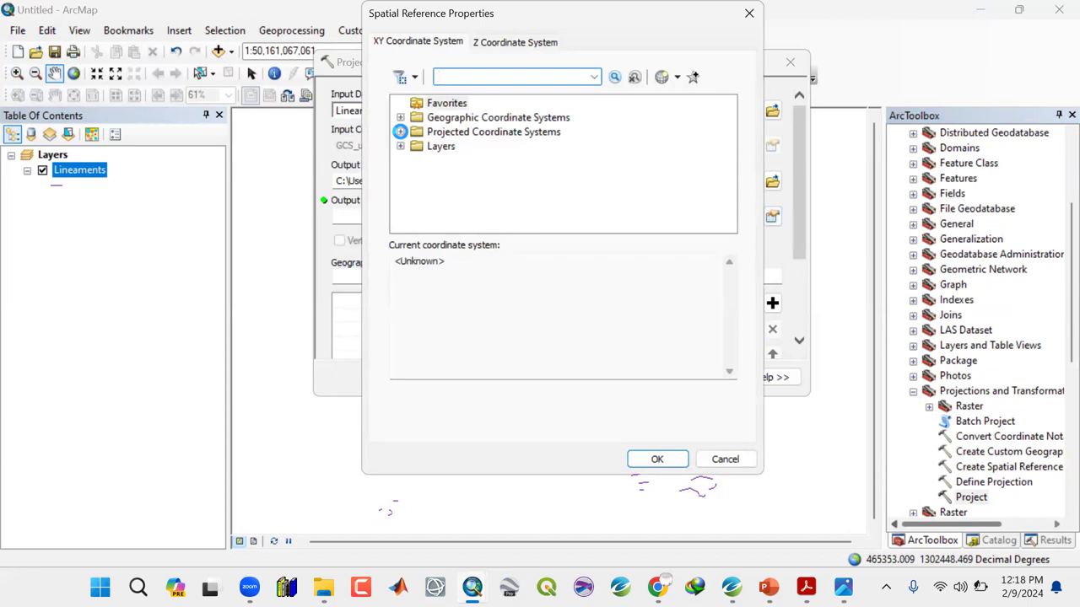
{"action": "left_click", "coordinate": [400, 131]}
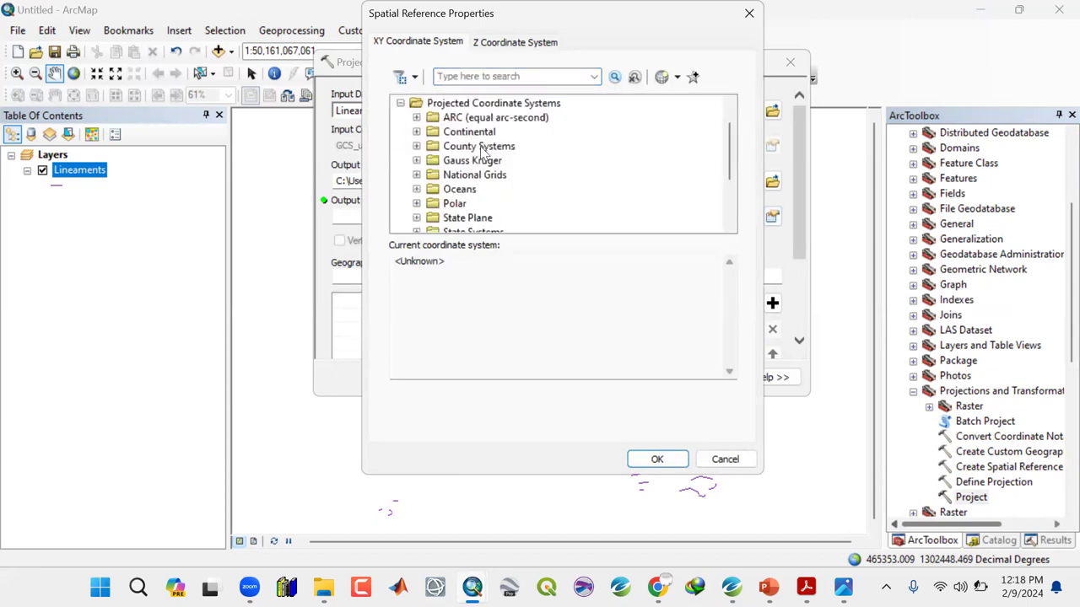
{"action": "scroll", "coordinate": [479, 156], "scroll_direction": "down", "scroll_amount": 2}
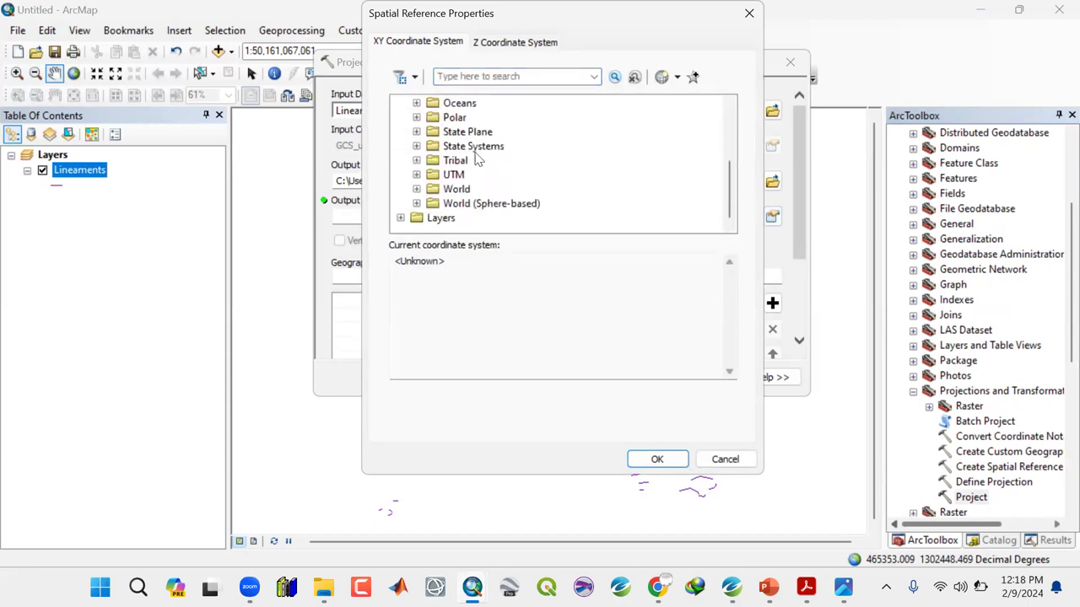
{"action": "left_click", "coordinate": [416, 174]}
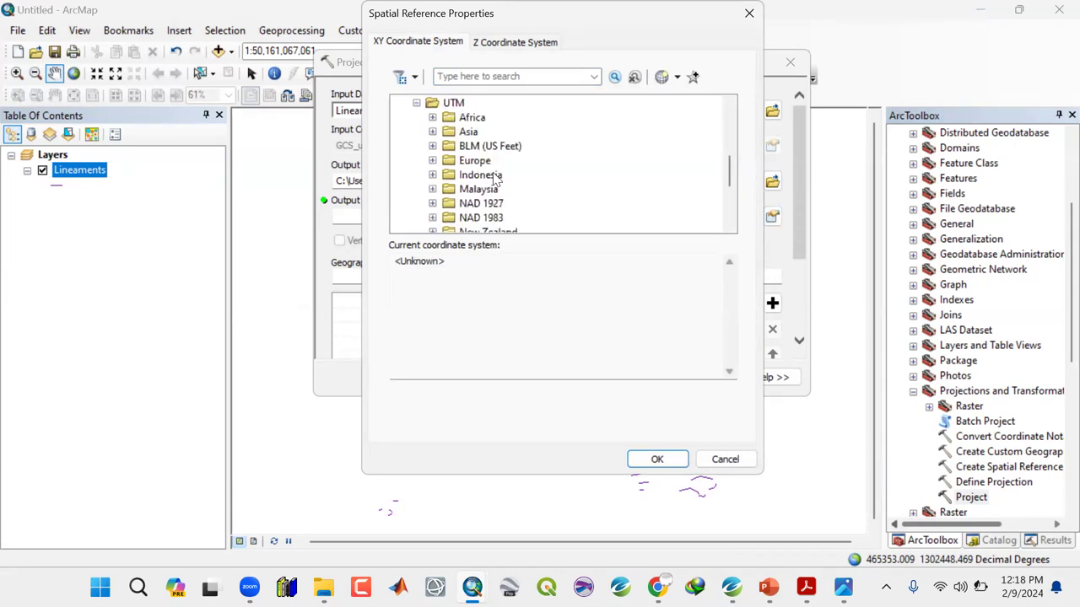
{"action": "scroll", "coordinate": [496, 179], "scroll_direction": "down", "scroll_amount": 1}
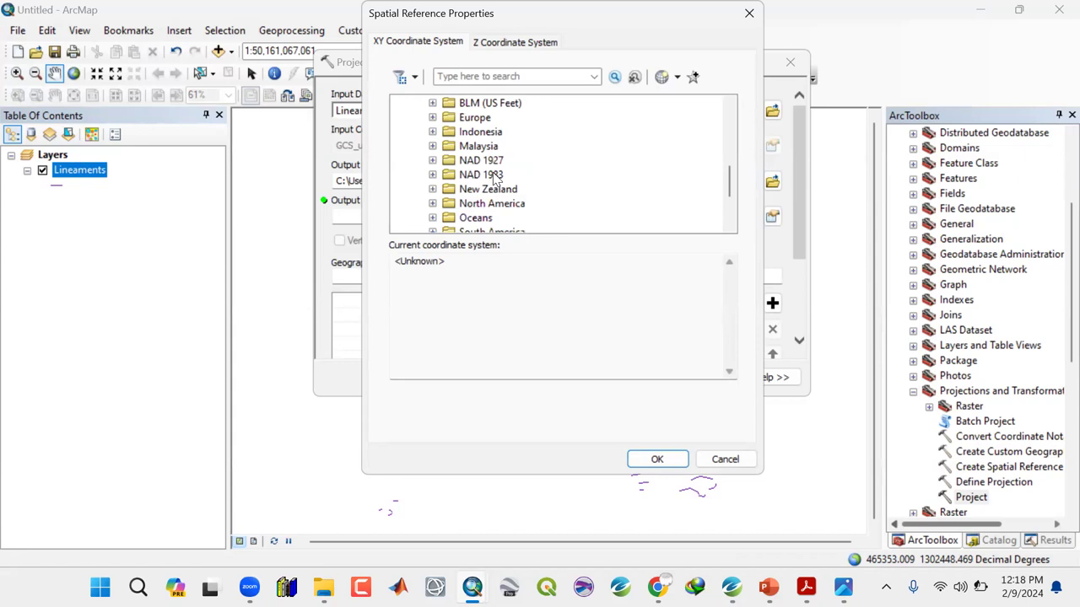
{"action": "scroll", "coordinate": [496, 179], "scroll_direction": "down", "scroll_amount": 1}
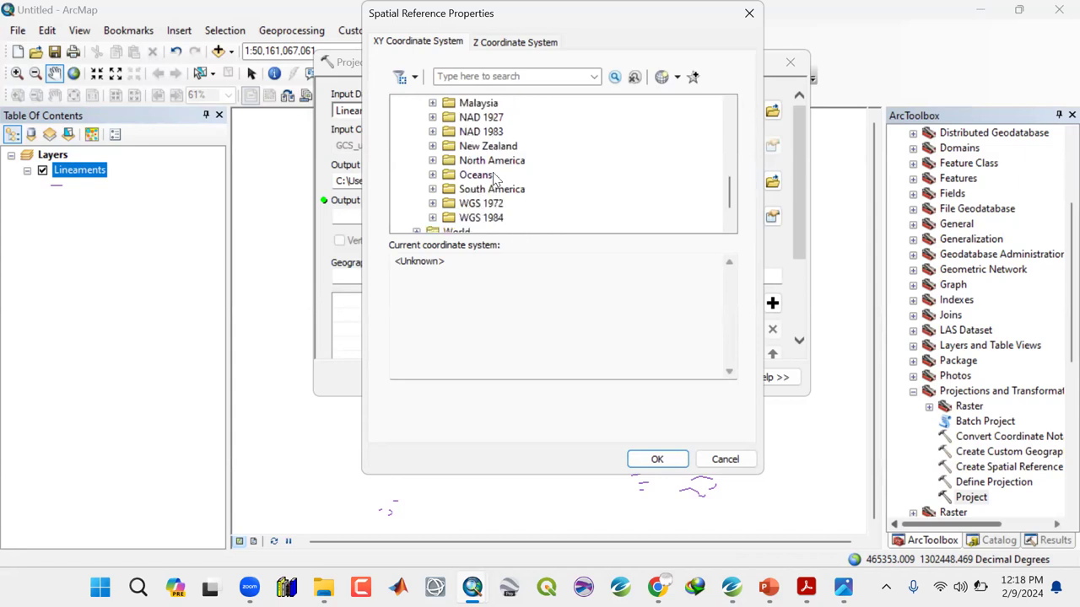
{"action": "left_click", "coordinate": [431, 218]}
{"action": "left_click", "coordinate": [447, 203]}
{"action": "scroll", "coordinate": [487, 194], "scroll_direction": "down", "scroll_amount": 10}
{"action": "scroll", "coordinate": [591, 178], "scroll_direction": "down", "scroll_amount": 3}
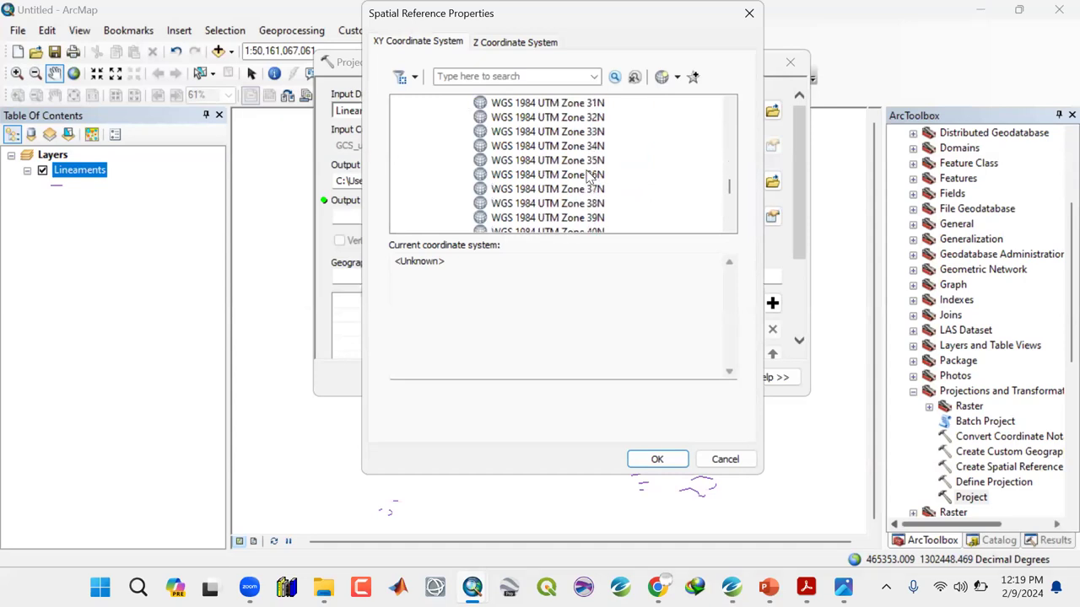
{"action": "left_click", "coordinate": [591, 117]}
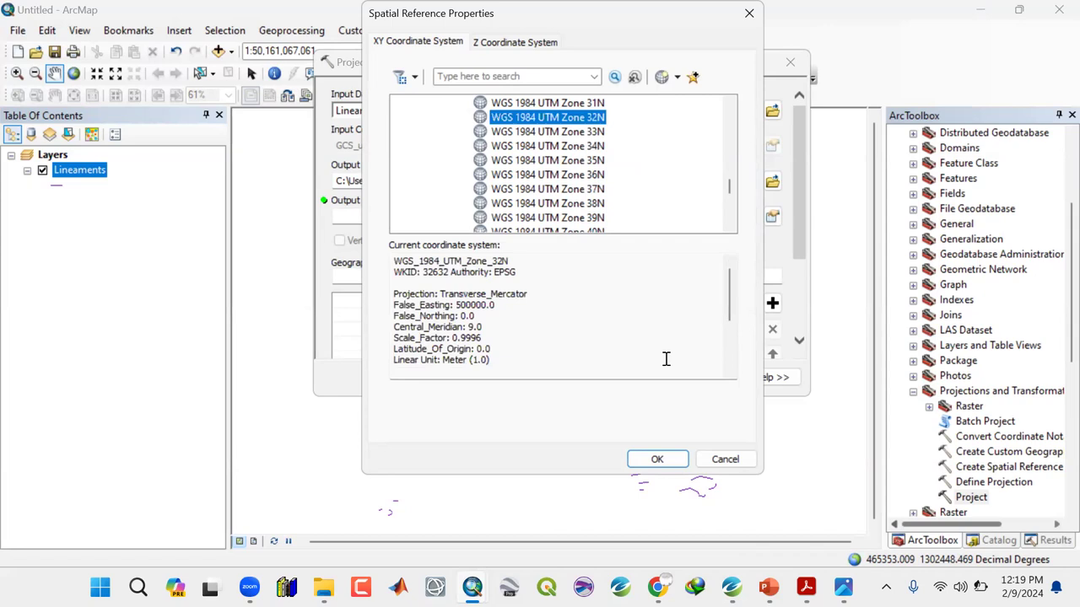
{"action": "left_click", "coordinate": [657, 459]}
Try to run the projection of Lineaments, open its results and collapse the newest entry
{"action": "left_click", "coordinate": [544, 378]}
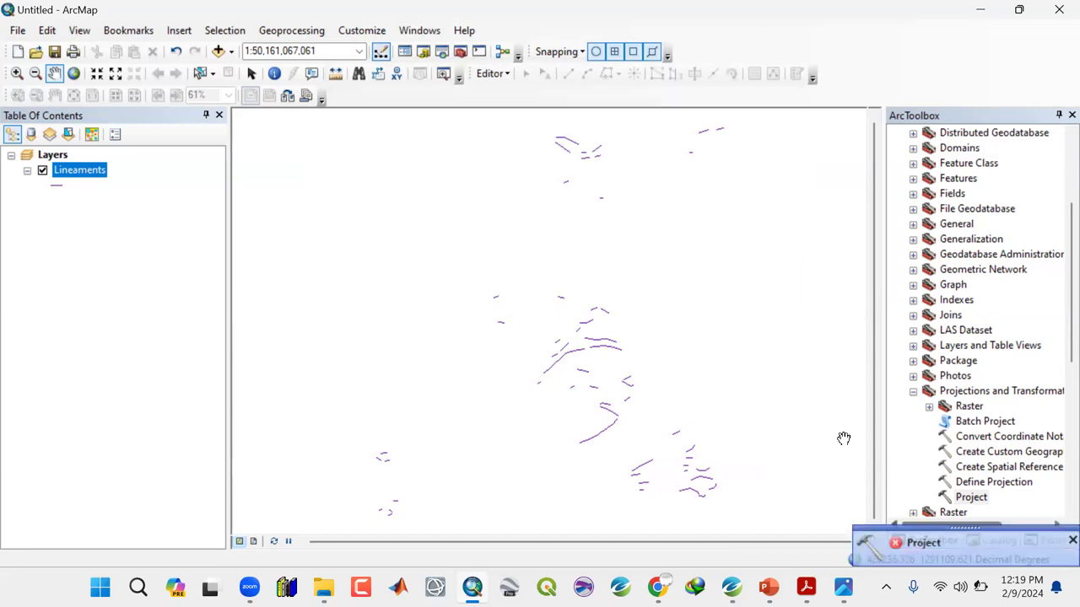
{"action": "left_click", "coordinate": [922, 544]}
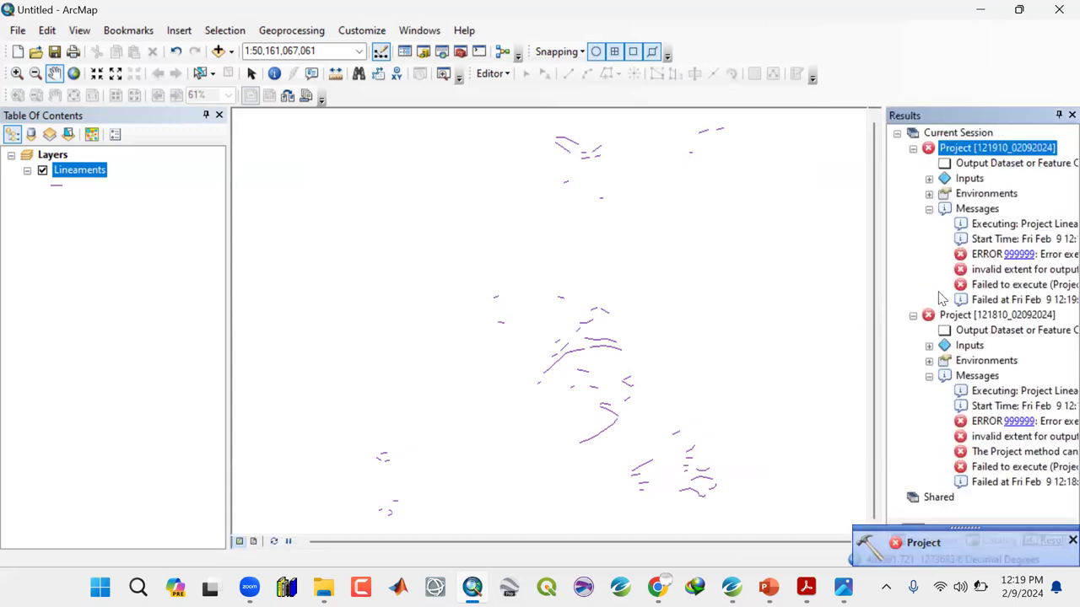
{"action": "left_click", "coordinate": [912, 150]}
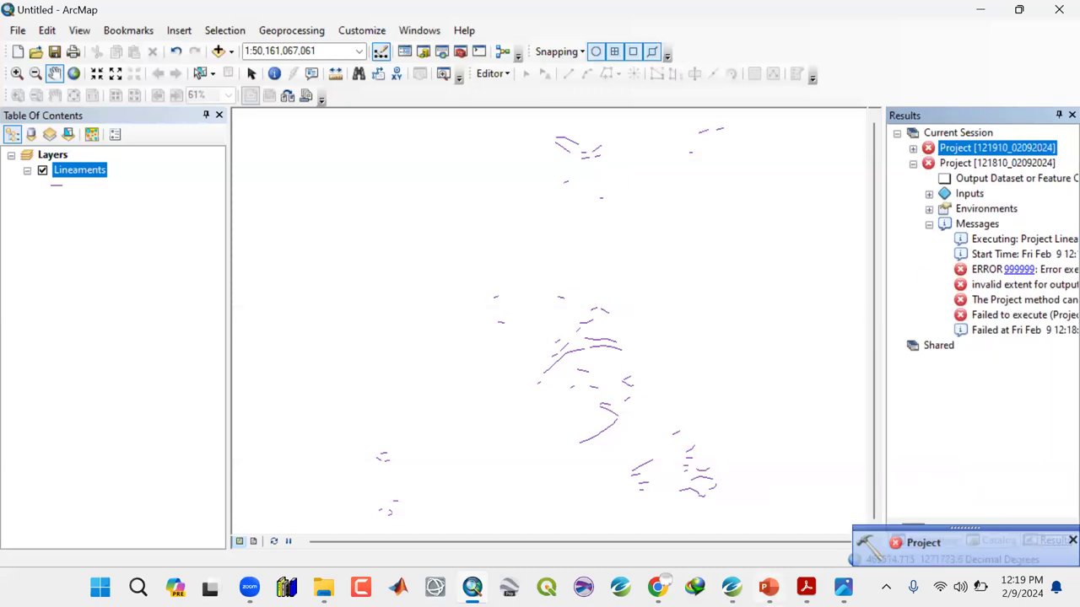
Switch to Oasis montaj and start an ArcView shapefile import on the TDR map using Lineaments.shp from the Shape Files folder
{"action": "left_click", "coordinate": [732, 588]}
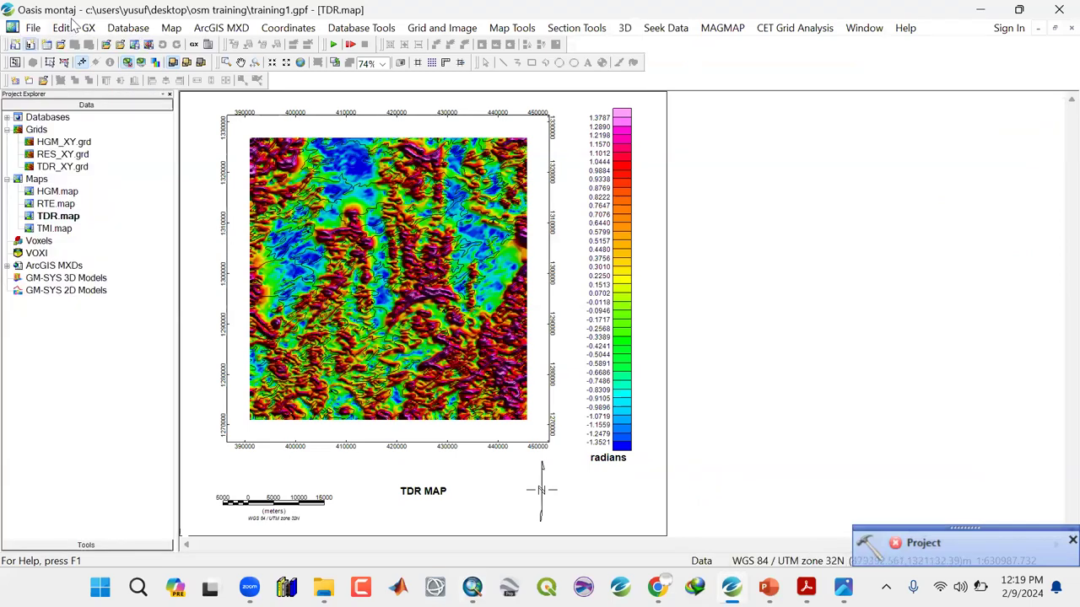
{"action": "left_click", "coordinate": [171, 28]}
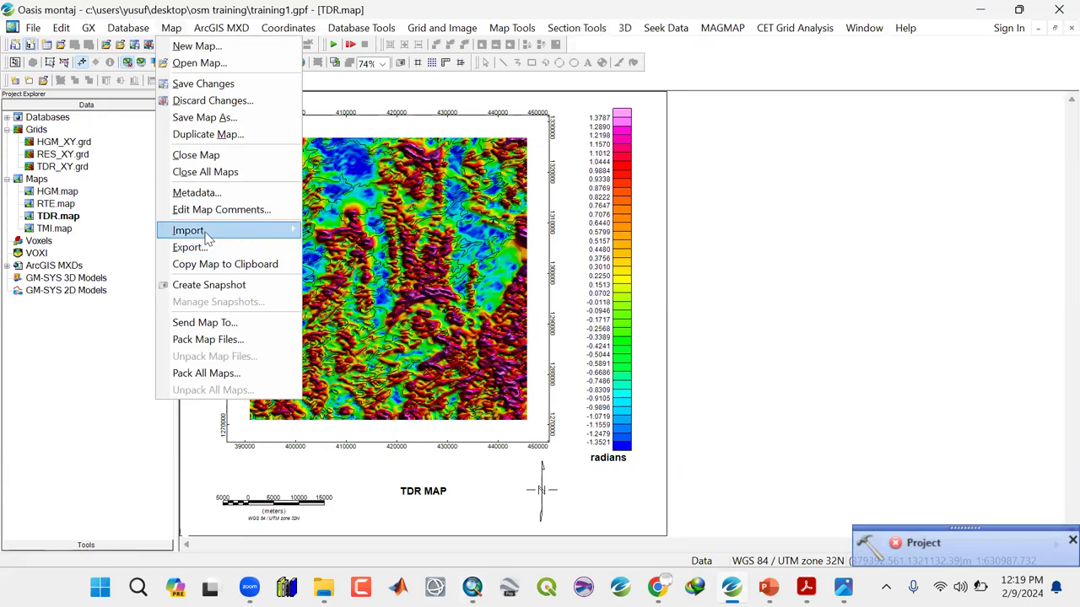
{"action": "mouse_move", "coordinate": [208, 236]}
{"action": "left_click", "coordinate": [354, 251]}
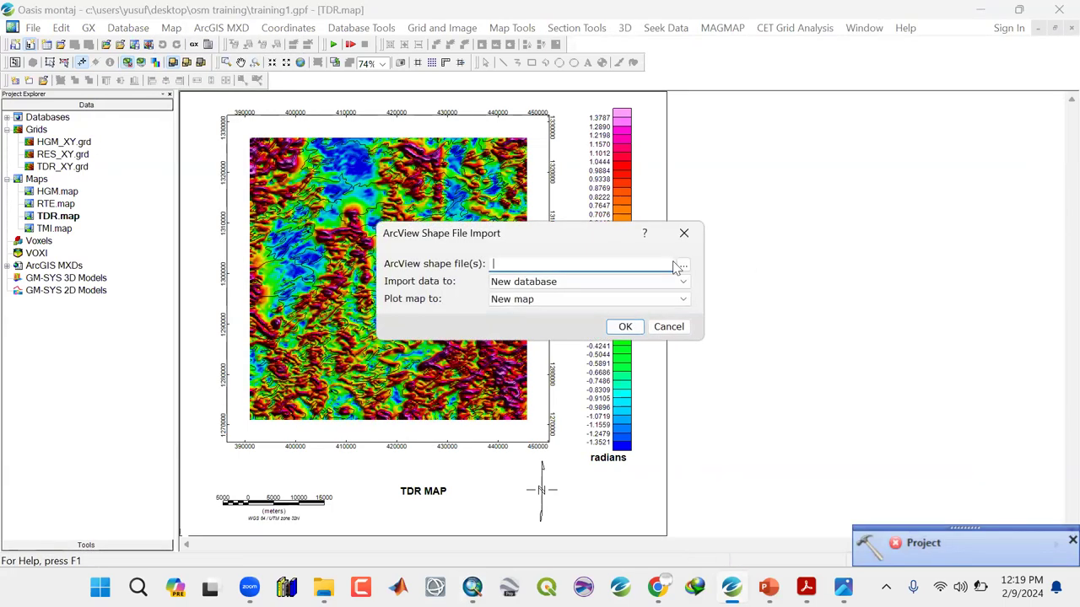
{"action": "left_click", "coordinate": [682, 265]}
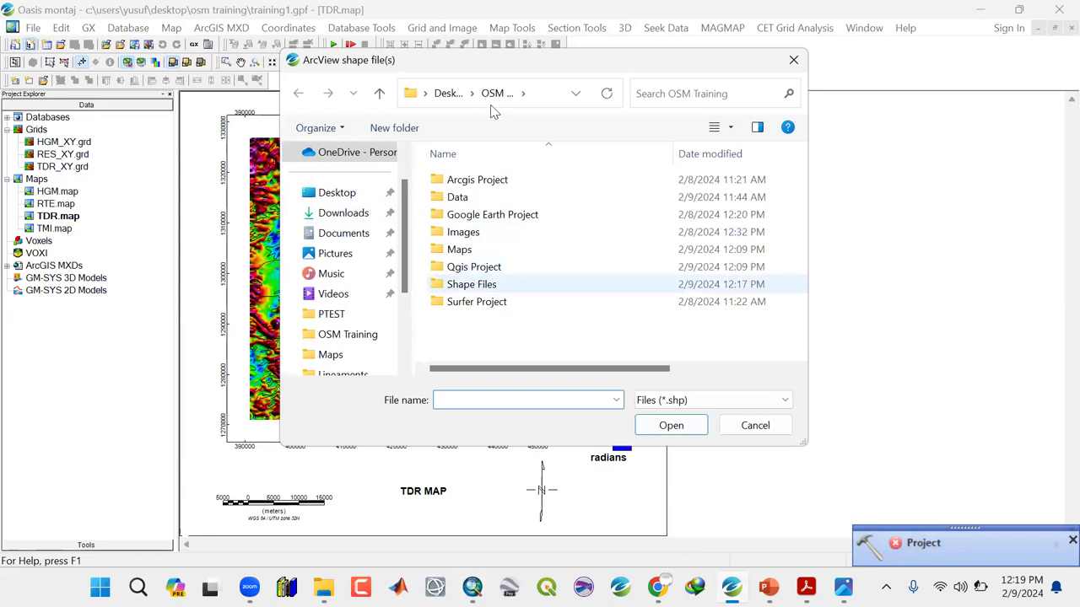
{"action": "left_click", "coordinate": [475, 288]}
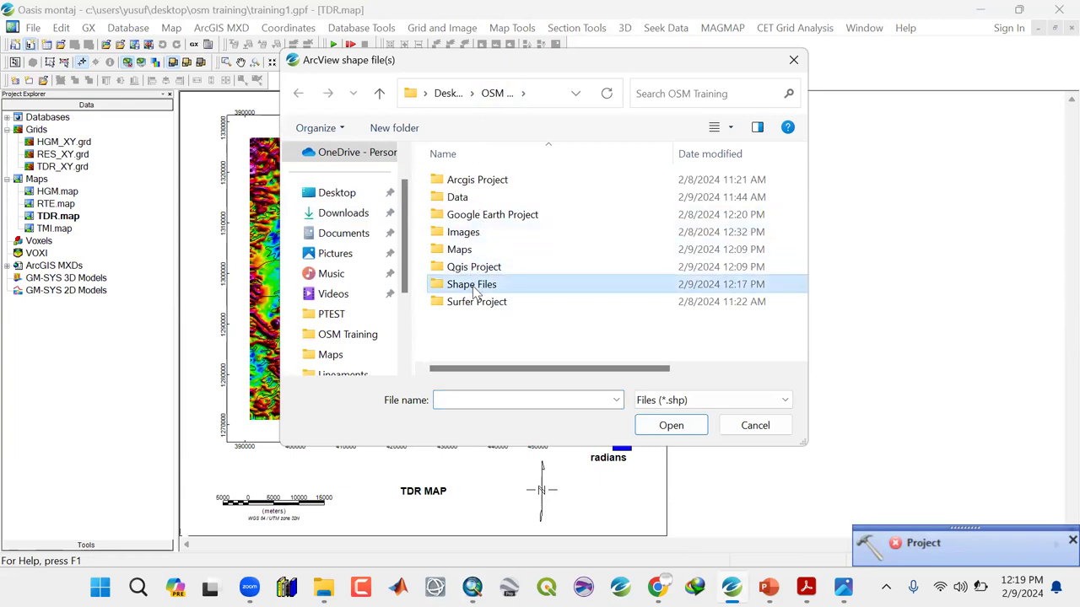
{"action": "double_click", "coordinate": [475, 288]}
{"action": "left_click", "coordinate": [472, 190]}
{"action": "left_click", "coordinate": [656, 428]}
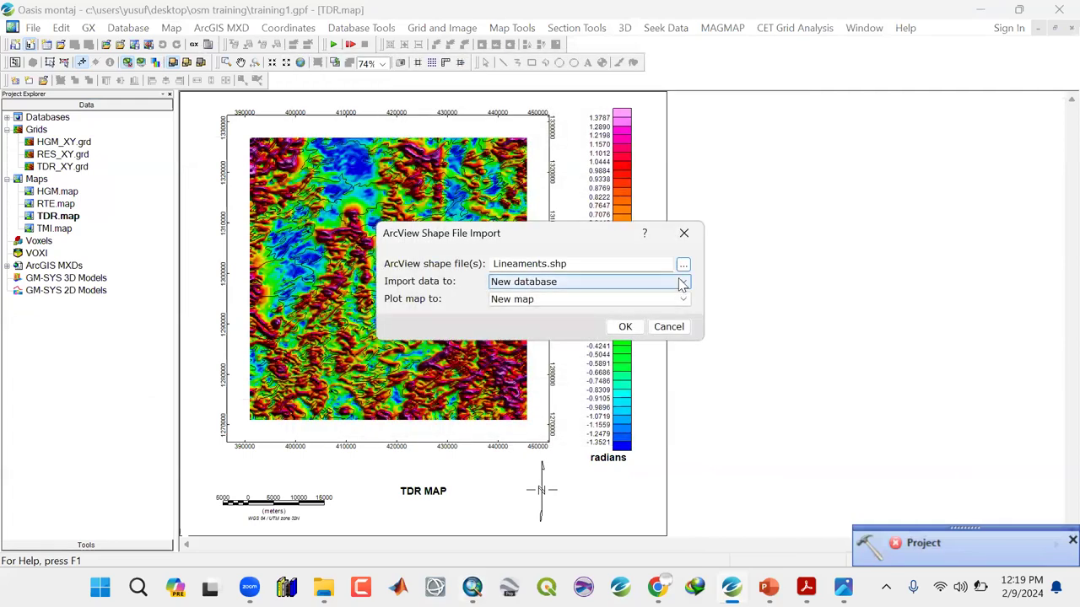
Import the shapefile without importing its data to a database, plotting it to the current map
{"action": "left_click", "coordinate": [681, 283]}
{"action": "left_click", "coordinate": [570, 333]}
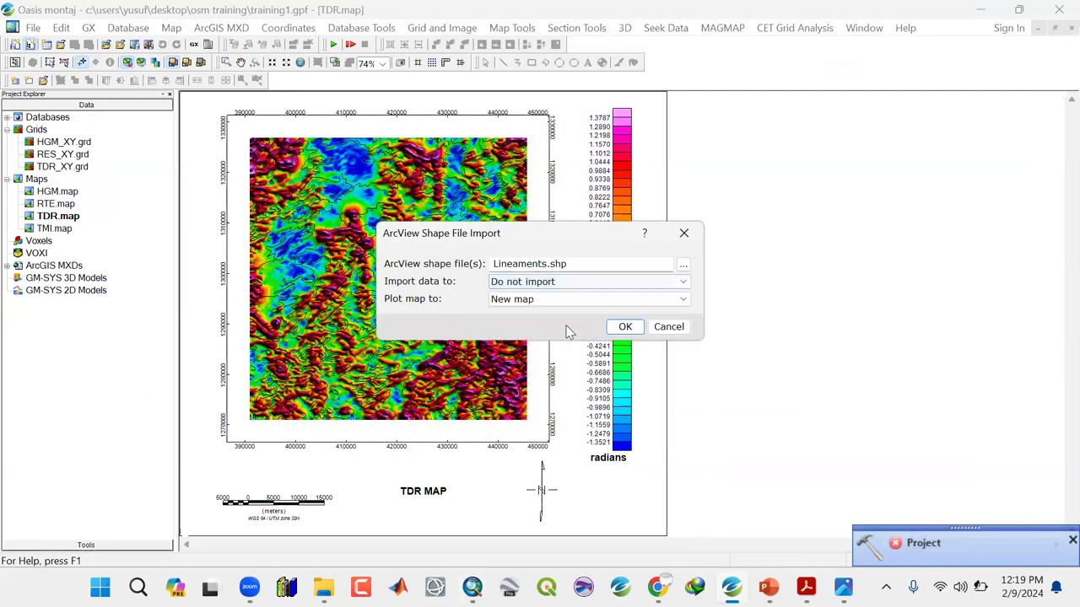
{"action": "left_click", "coordinate": [546, 299]}
{"action": "left_click", "coordinate": [550, 309]}
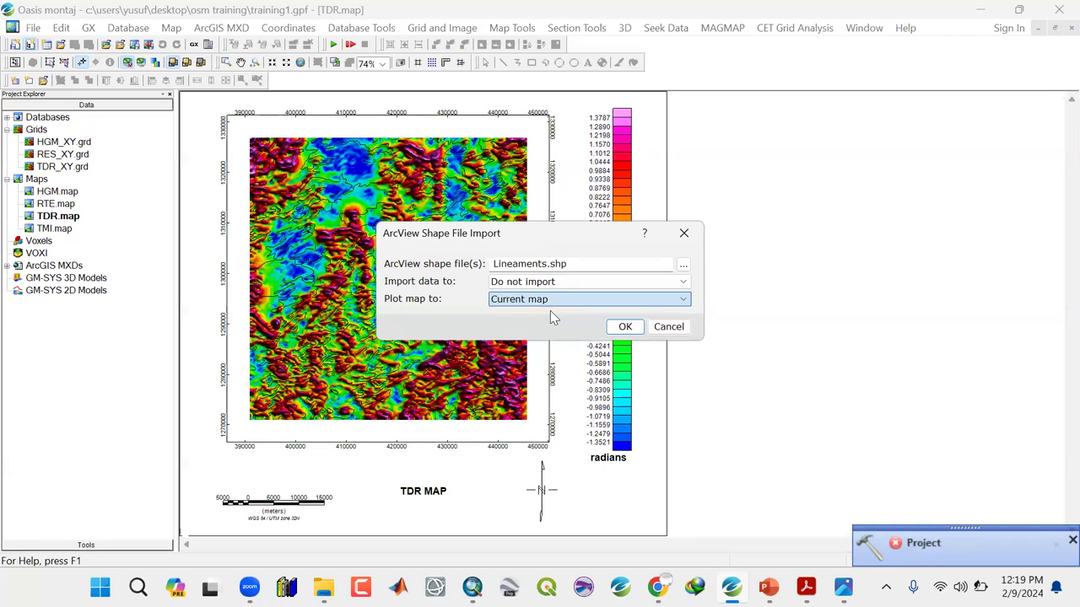
{"action": "left_click", "coordinate": [621, 326]}
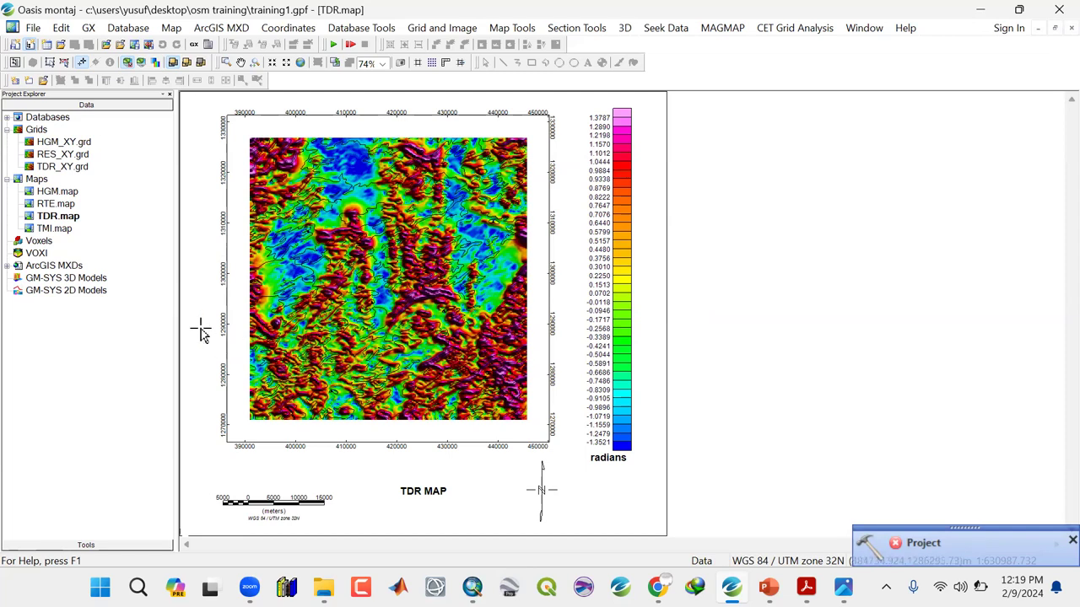
Open the TDR map's group manager without saving changes and hide the AGG_HGM_XY and CONTOUR_TDR_XY groups
{"action": "right_click", "coordinate": [573, 165]}
{"action": "left_click", "coordinate": [590, 170]}
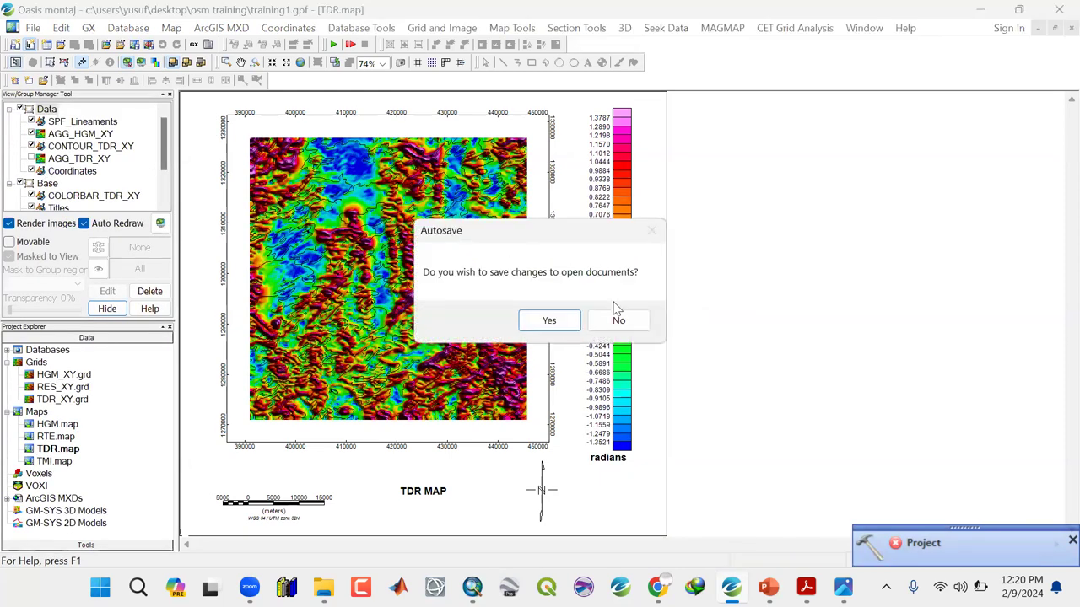
{"action": "left_click", "coordinate": [618, 322]}
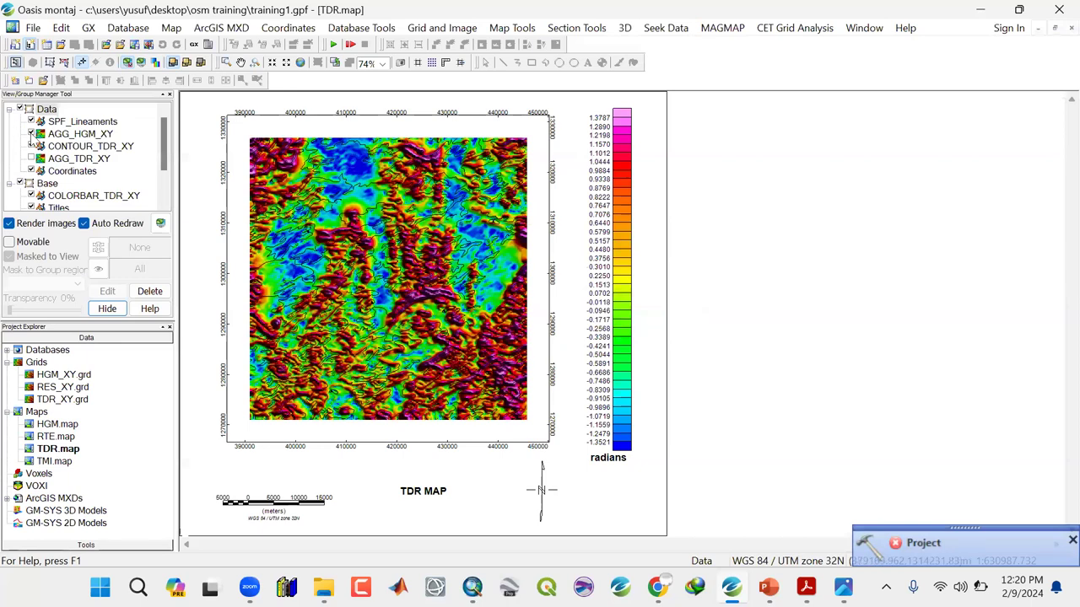
{"action": "left_click", "coordinate": [32, 133]}
{"action": "left_click", "coordinate": [31, 146]}
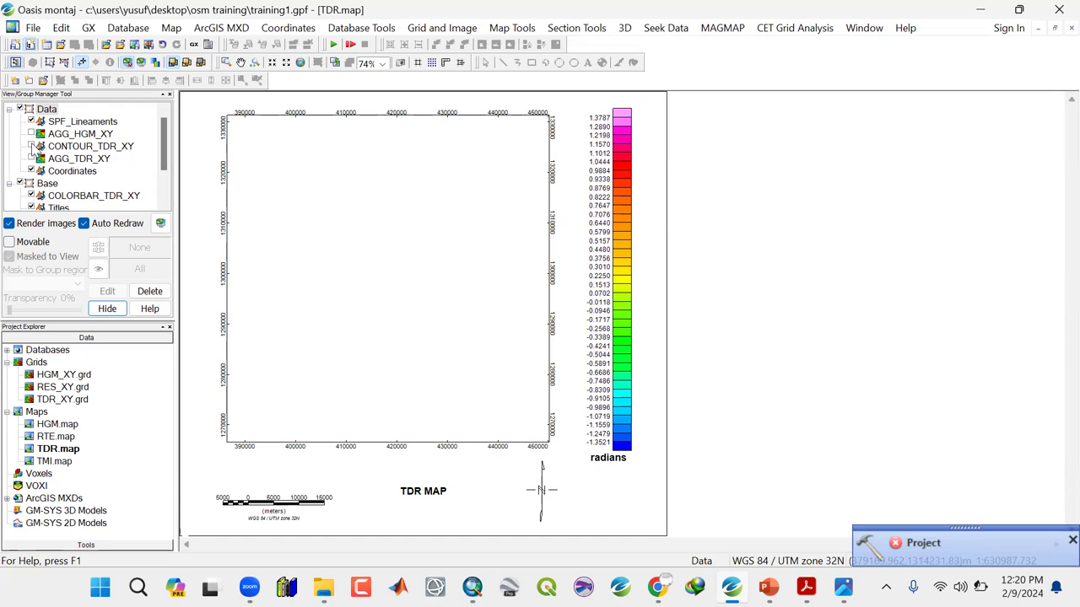
Toggle the TDR, contour and HGM groups on and off and select SPF_Lineaments to check for the imported lines on the map
{"action": "left_click", "coordinate": [31, 159]}
{"action": "left_click", "coordinate": [31, 158]}
{"action": "left_click", "coordinate": [32, 147]}
{"action": "left_click", "coordinate": [32, 147]}
{"action": "left_click", "coordinate": [31, 134]}
{"action": "left_click", "coordinate": [31, 134]}
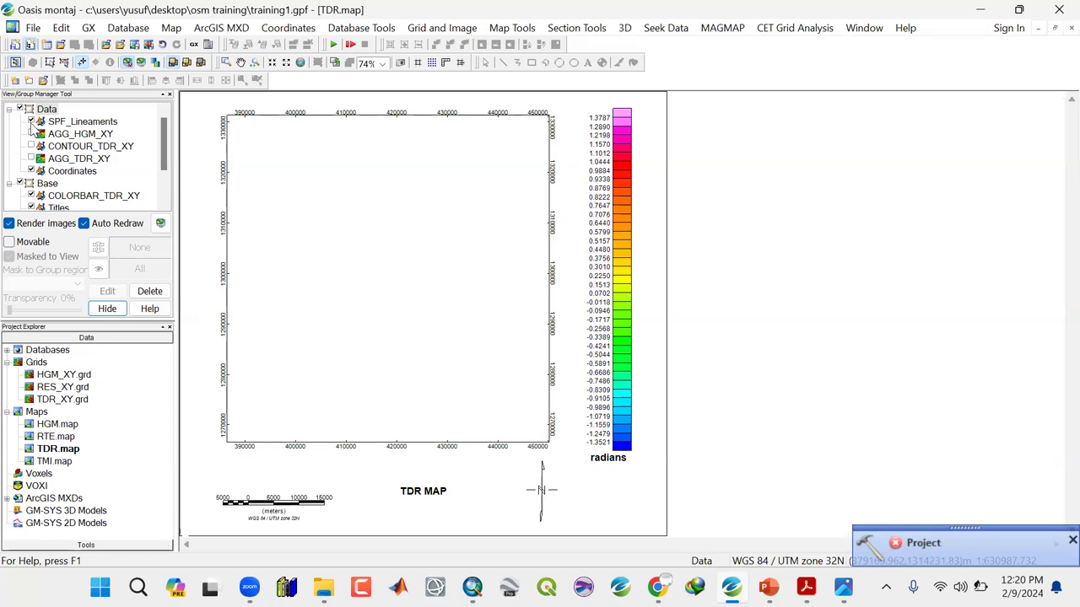
{"action": "left_click", "coordinate": [88, 124]}
{"action": "mouse_move", "coordinate": [86, 125]}
{"action": "left_mouse_down"}
{"action": "mouse_move", "coordinate": [333, 224]}
{"action": "mouse_move", "coordinate": [238, 209]}
{"action": "mouse_move", "coordinate": [308, 216]}
{"action": "mouse_move", "coordinate": [739, 180]}
{"action": "mouse_move", "coordinate": [590, 224]}
{"action": "mouse_move", "coordinate": [516, 308]}
{"action": "mouse_move", "coordinate": [463, 321]}
{"action": "mouse_move", "coordinate": [822, 499]}
{"action": "left_mouse_up"}
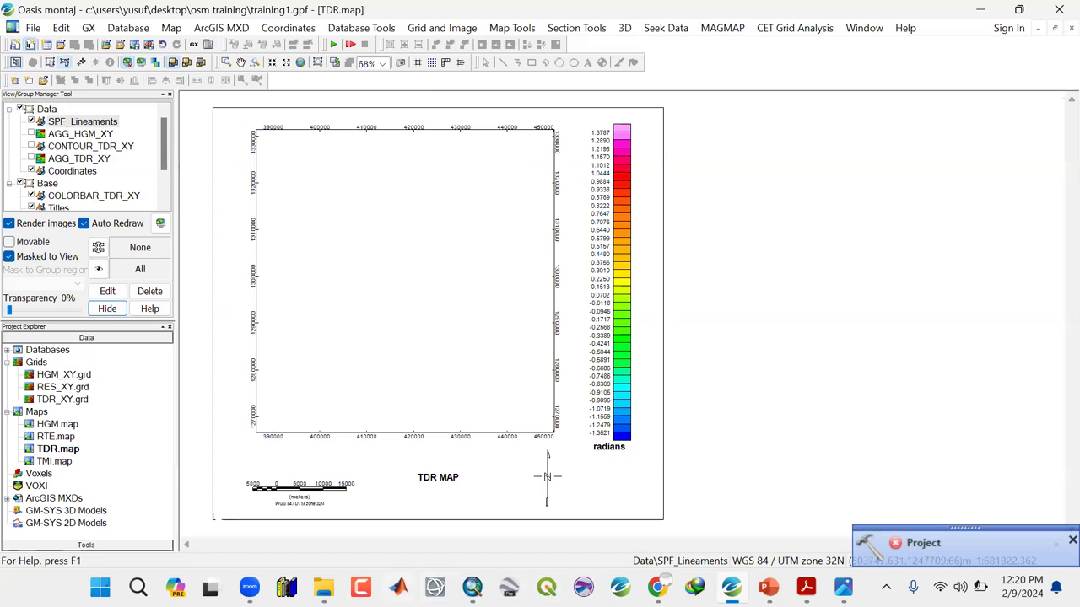
Switch to ArcMap and restyle the Lineaments layer's line symbol with a black colour and a thicker width
{"action": "key", "text": "alt+Tab"}
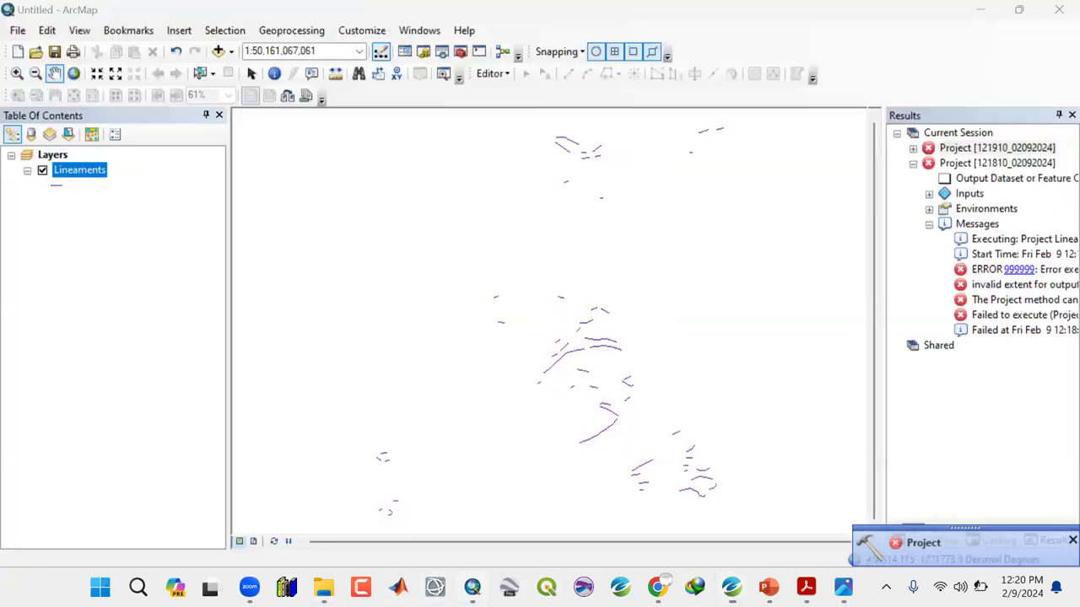
{"action": "left_click_drag", "start_coordinate": [557, 316], "coordinate": [504, 354]}
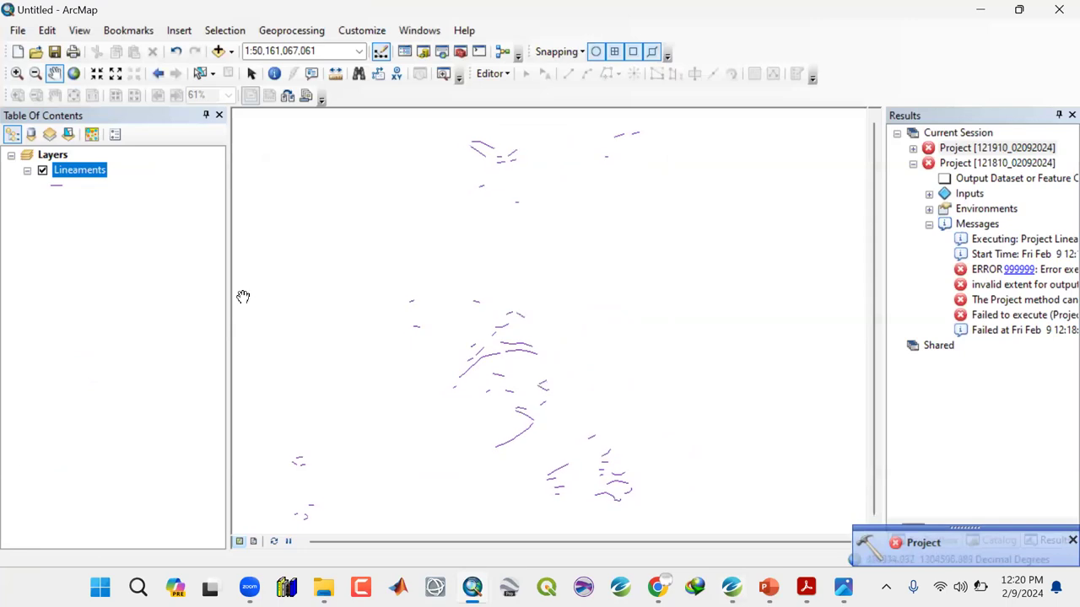
{"action": "left_click", "coordinate": [62, 185]}
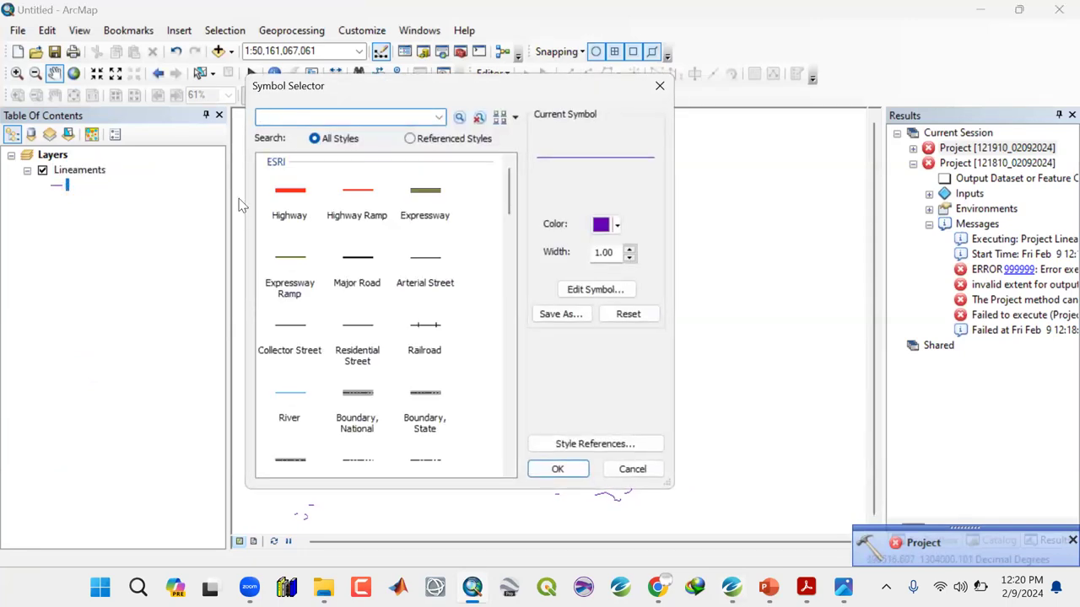
{"action": "left_click", "coordinate": [617, 226]}
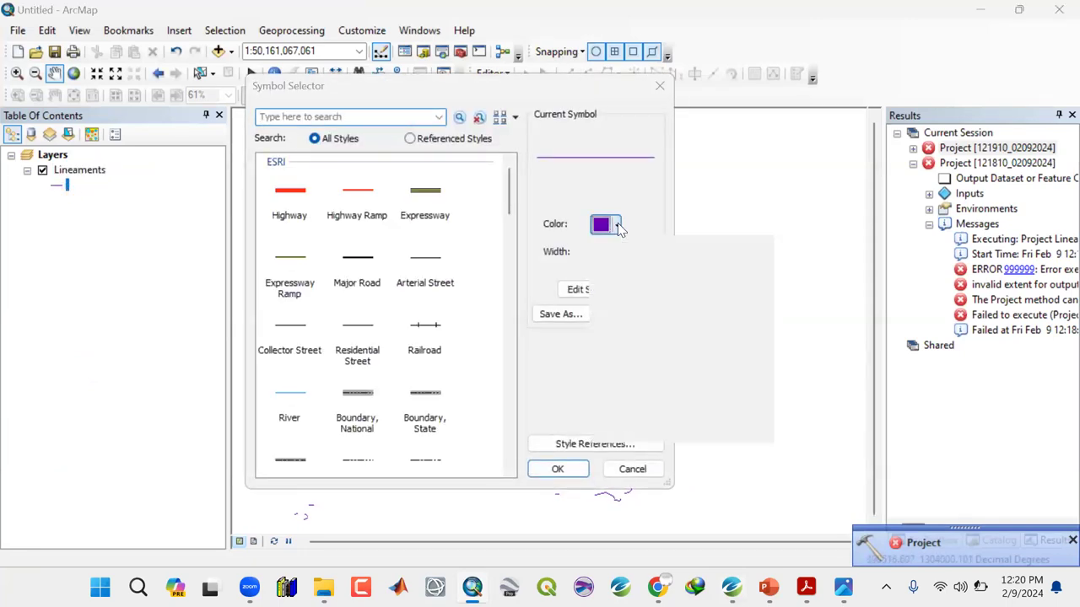
{"action": "left_click", "coordinate": [604, 396]}
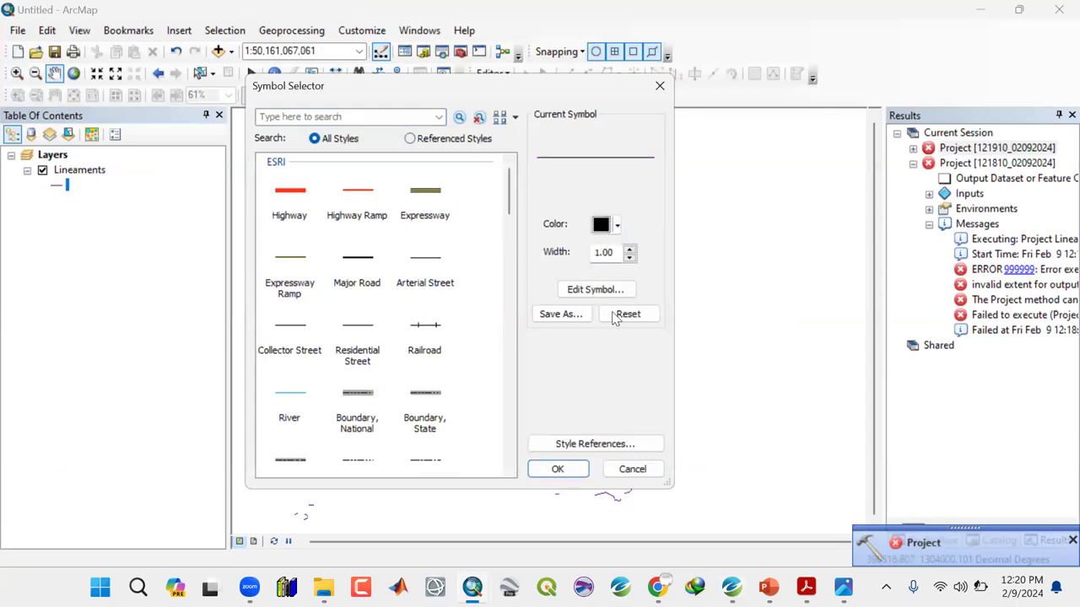
{"action": "left_click", "coordinate": [616, 252]}
{"action": "type", "text": "5"}
{"action": "left_click", "coordinate": [564, 470]}
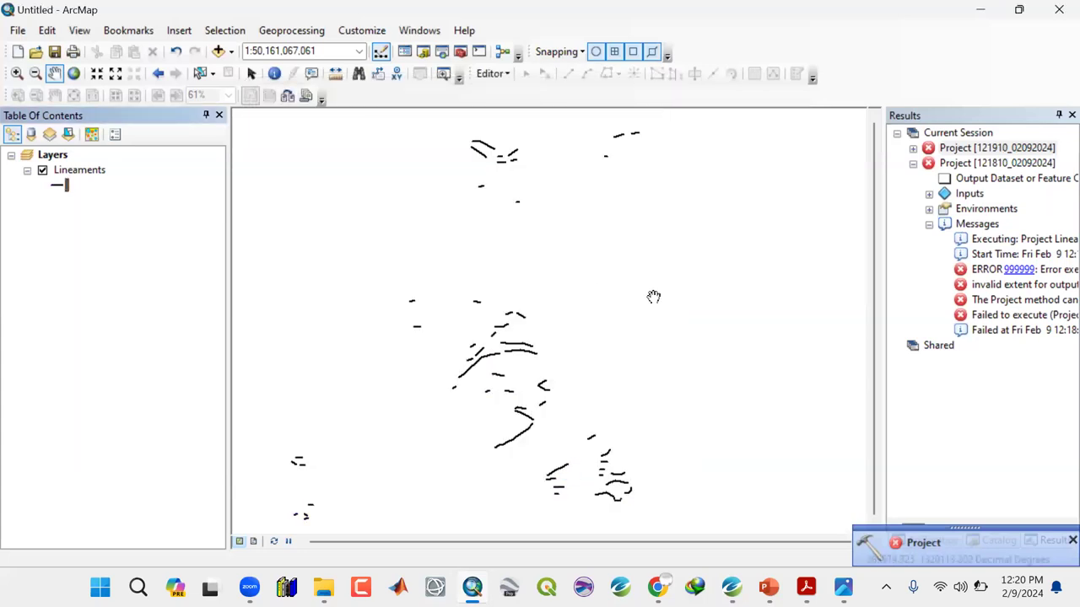
{"action": "left_click_drag", "start_coordinate": [557, 384], "coordinate": [559, 323]}
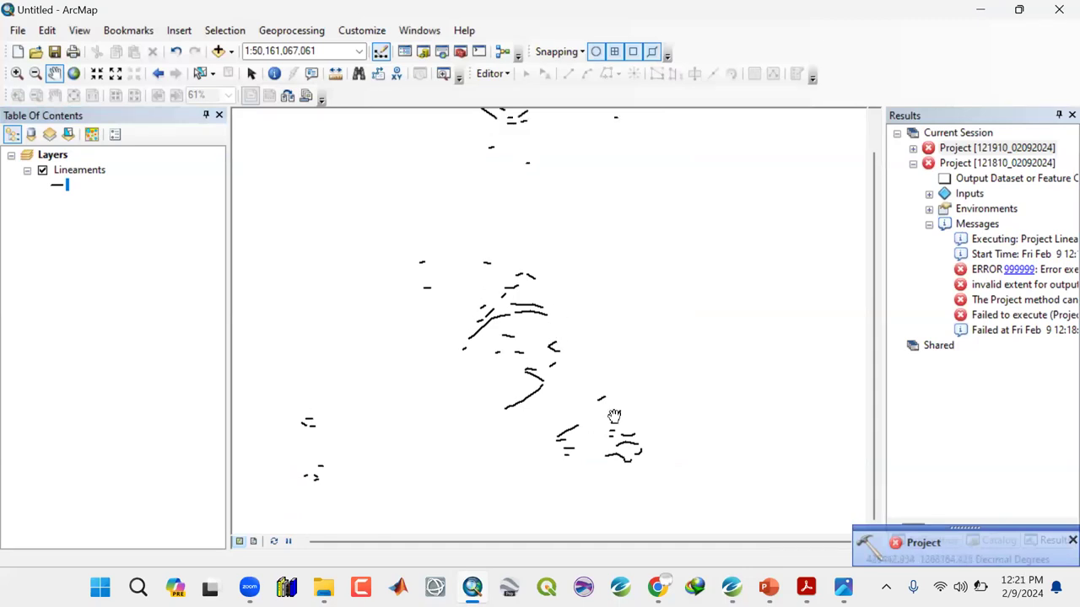
Bring up the geoprocessing results and expand the latest Project run to read its full error messages
{"action": "key", "text": "alt+Tab"}
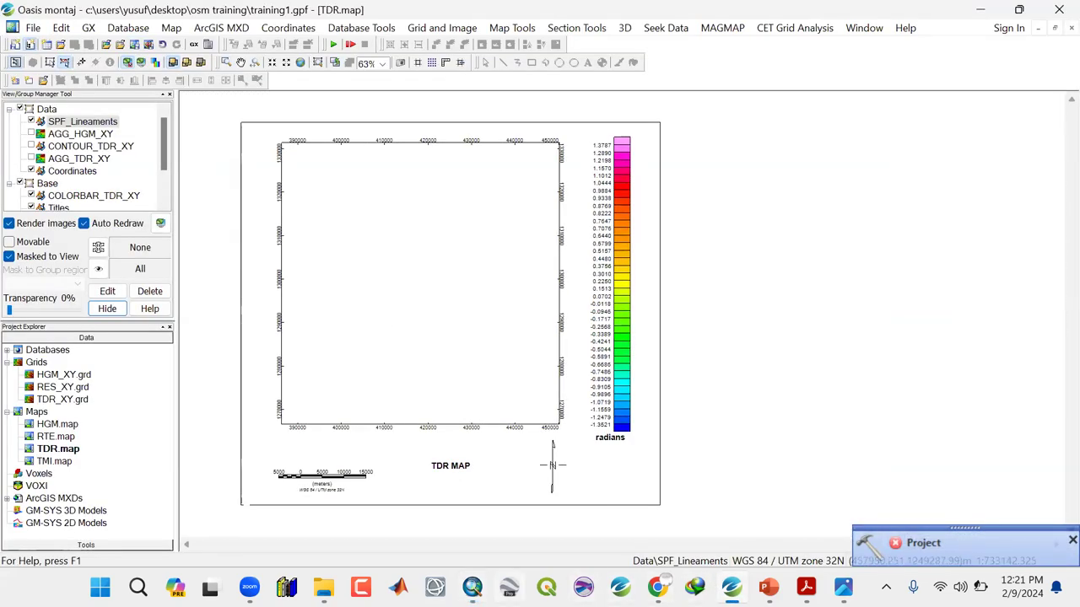
{"action": "key", "text": "alt+Tab"}
{"action": "left_click", "coordinate": [291, 31]}
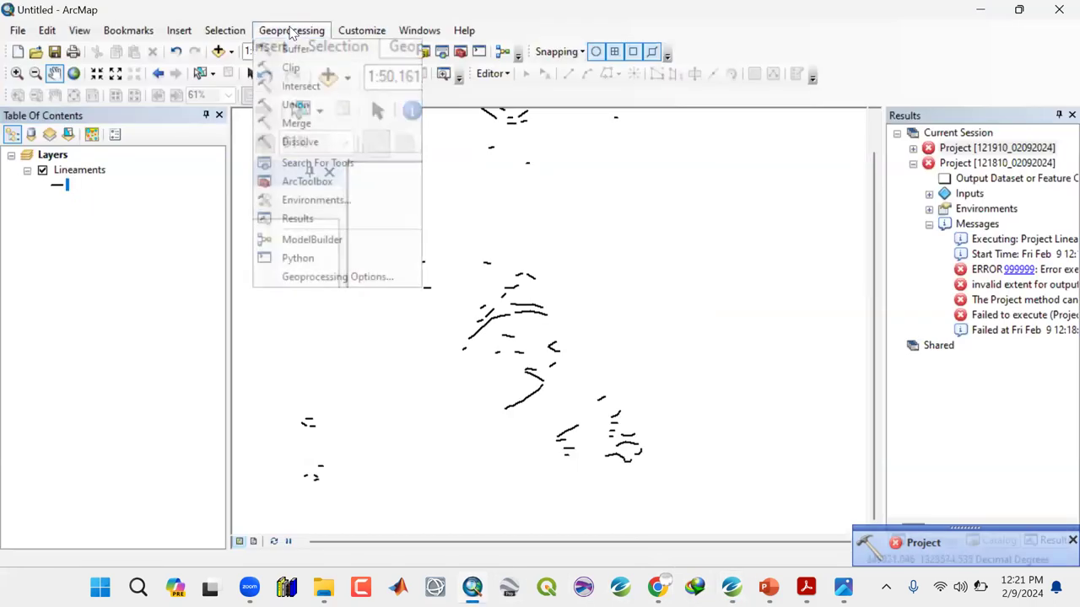
{"action": "left_click", "coordinate": [298, 220]}
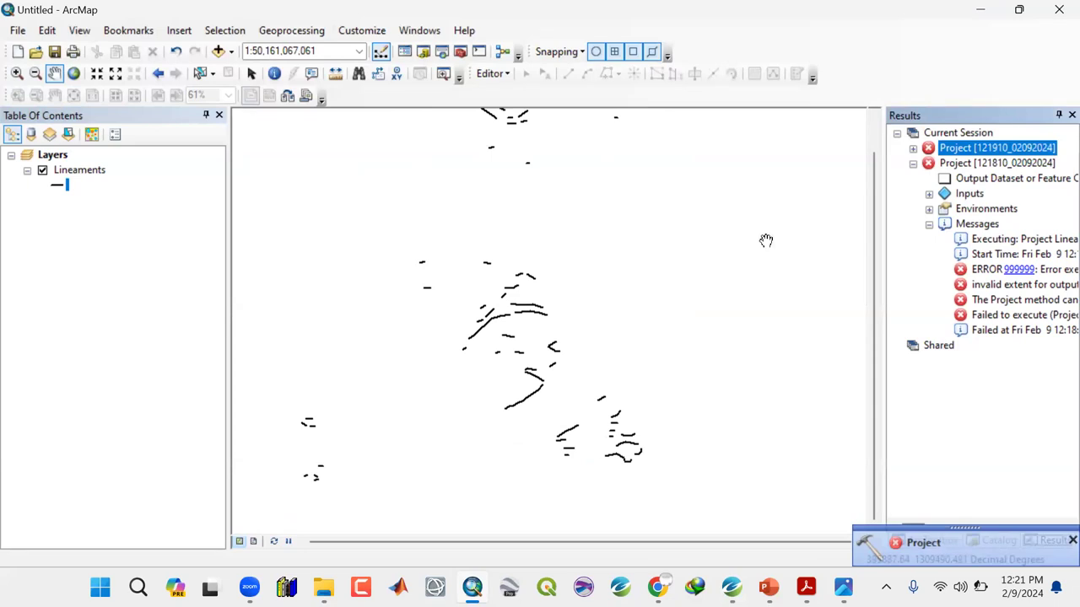
{"action": "left_click_drag", "start_coordinate": [881, 246], "coordinate": [819, 230]}
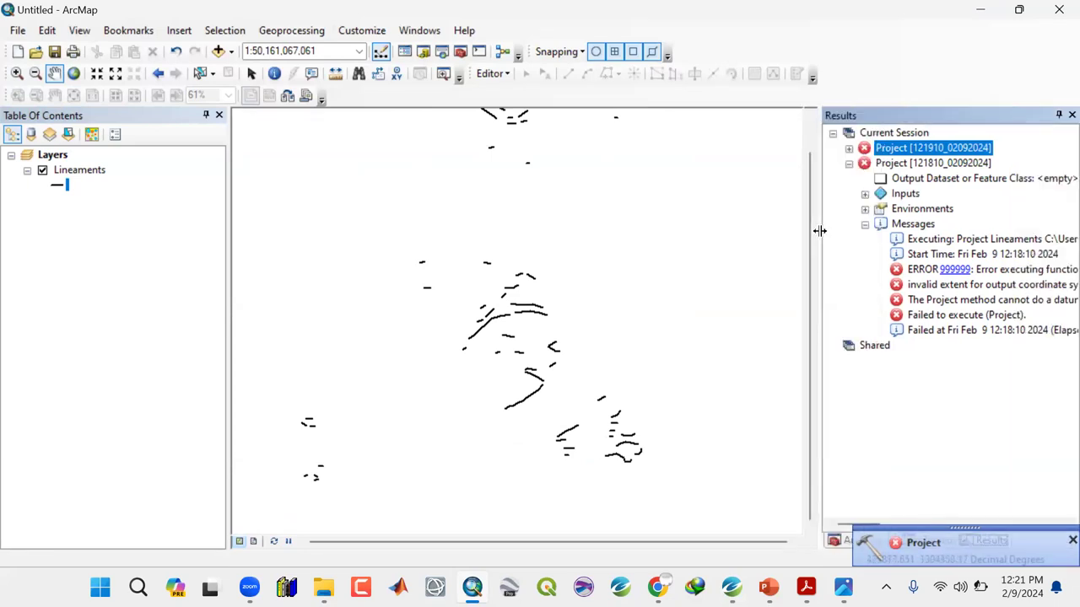
{"action": "left_click", "coordinate": [849, 148]}
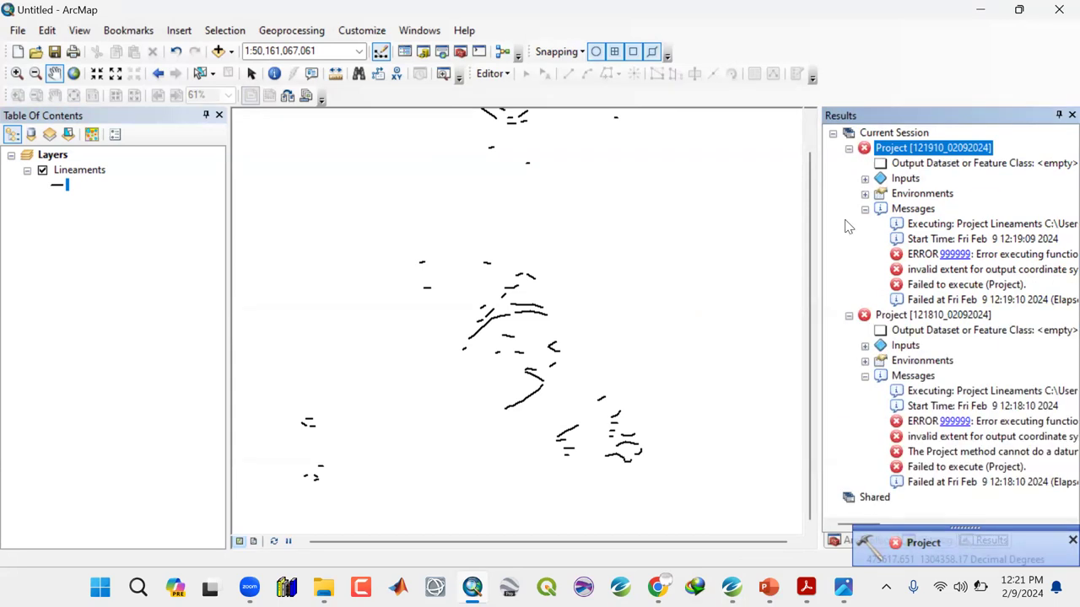
{"action": "left_click_drag", "start_coordinate": [818, 261], "coordinate": [751, 253]}
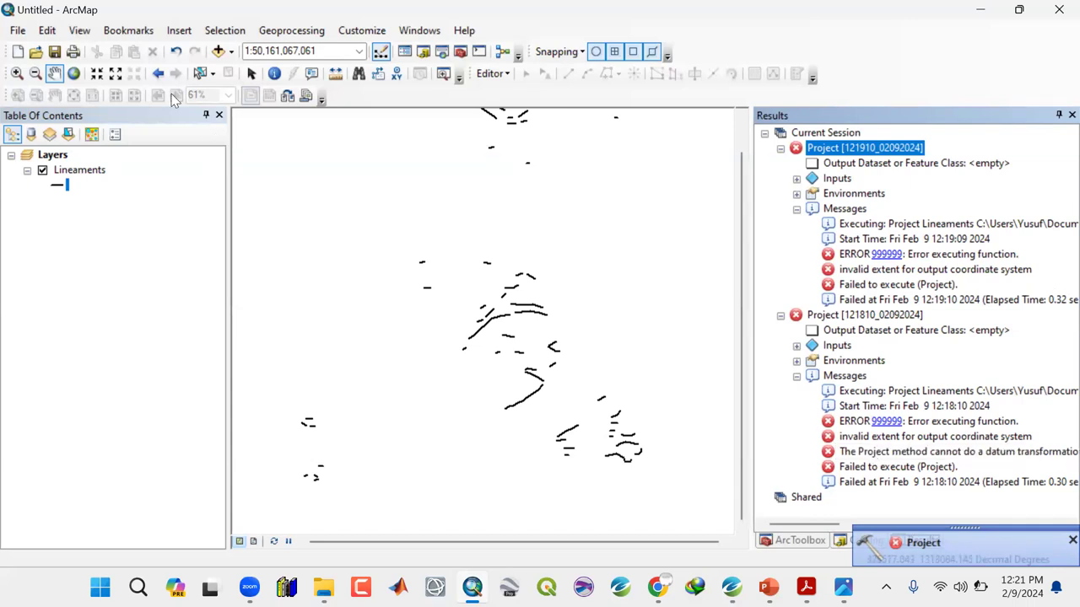
Set the data frame's coordinate system to the geographic World system WGS 1984 and apply it
{"action": "left_click", "coordinate": [81, 34]}
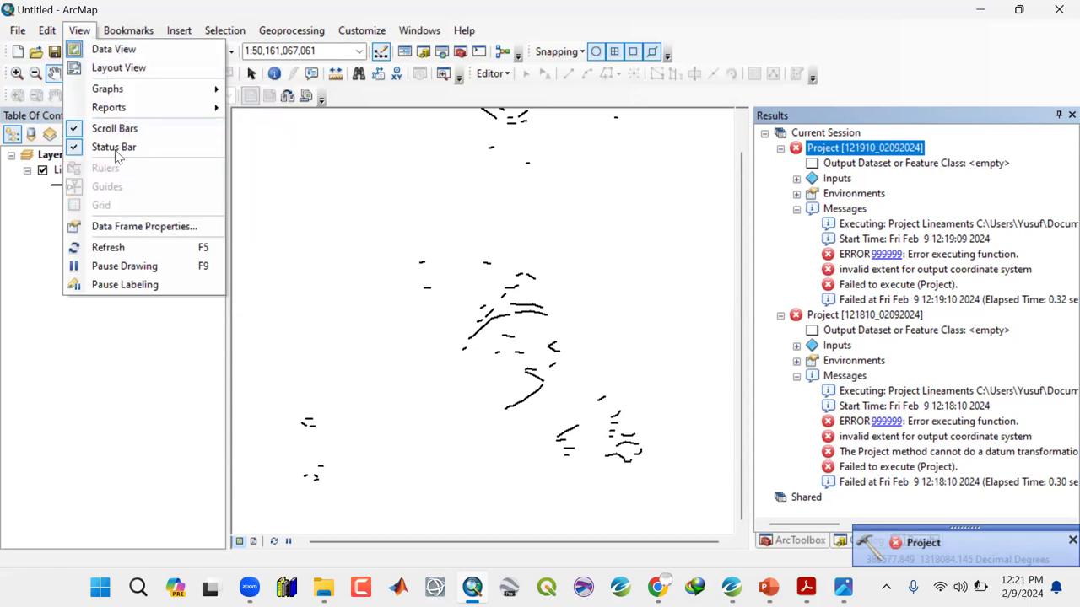
{"action": "left_click", "coordinate": [123, 226]}
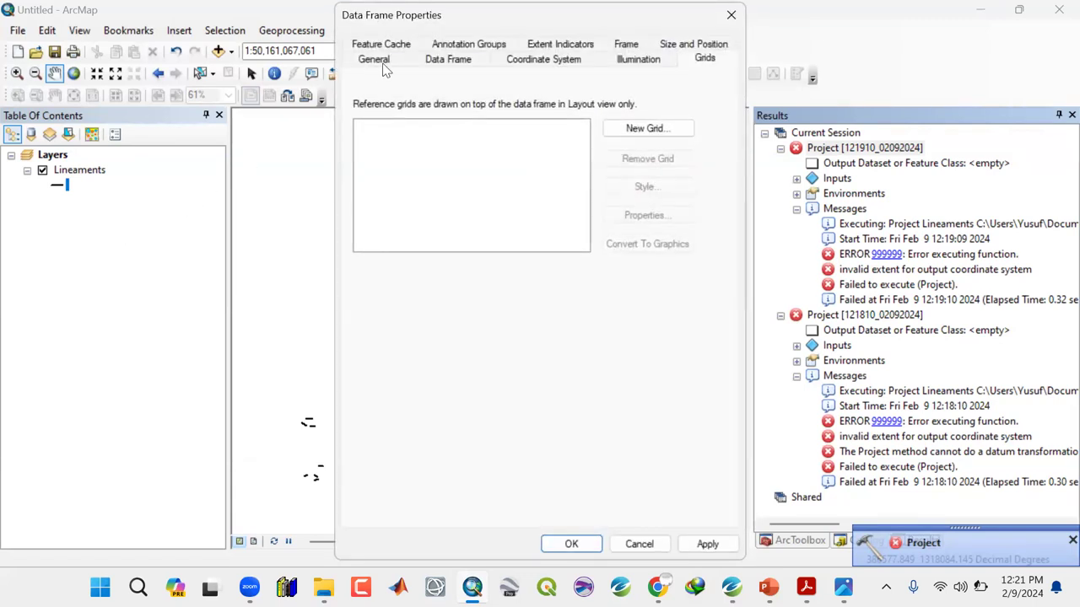
{"action": "left_click_drag", "start_coordinate": [517, 30], "coordinate": [519, 34]}
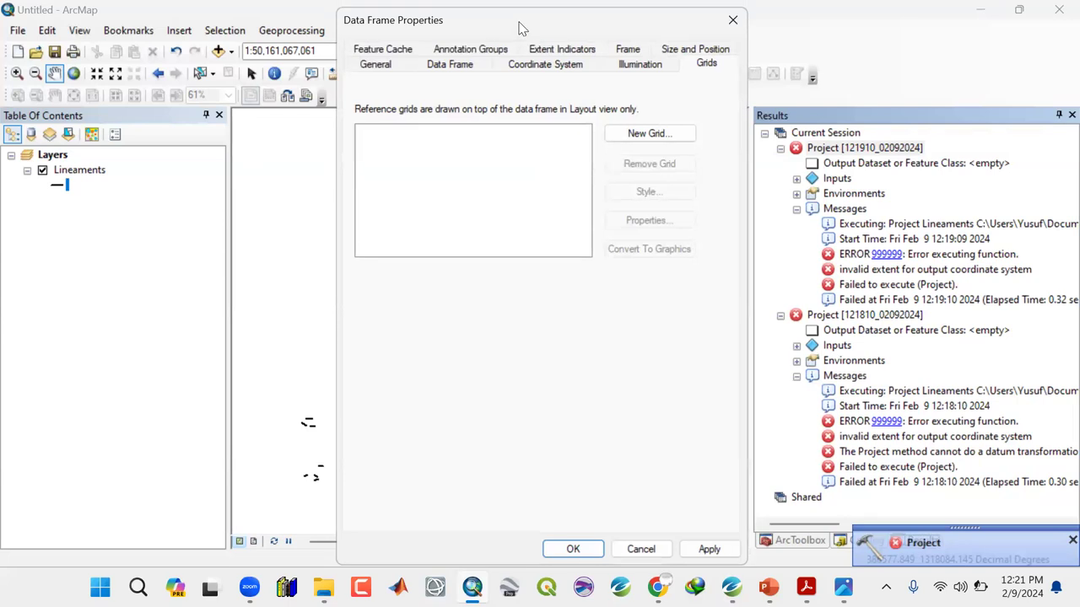
{"action": "left_click", "coordinate": [520, 65]}
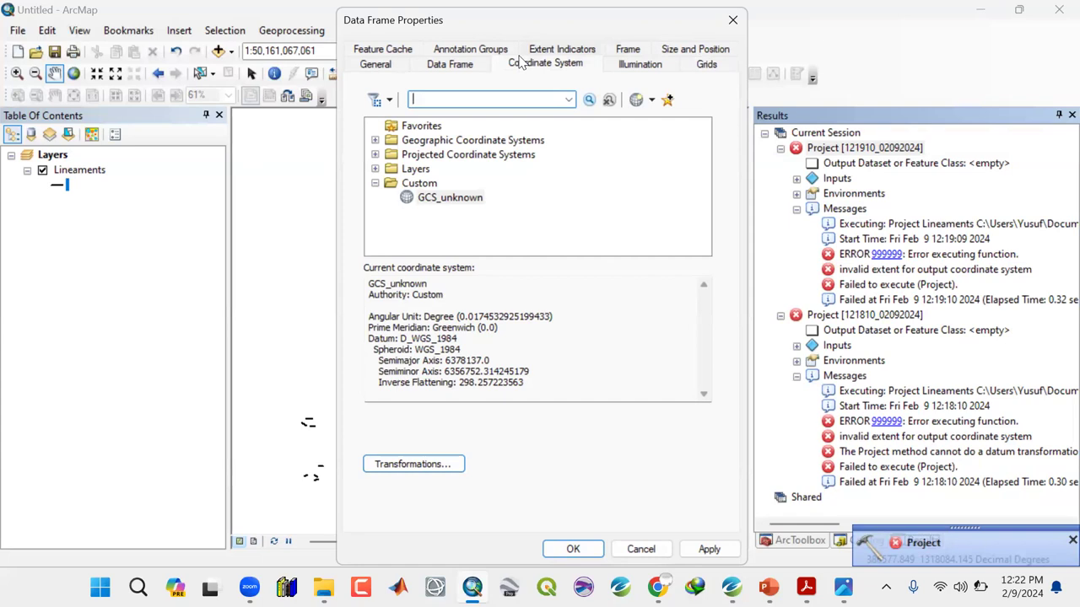
{"action": "left_click", "coordinate": [437, 199]}
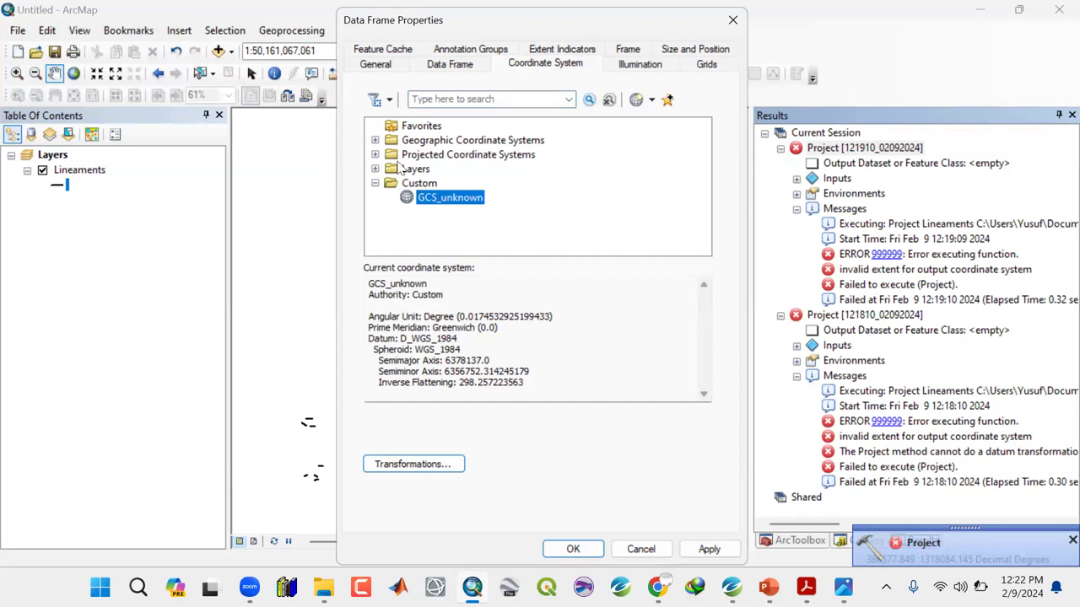
{"action": "left_click", "coordinate": [375, 141]}
{"action": "scroll", "coordinate": [474, 186], "scroll_direction": "down", "scroll_amount": 3}
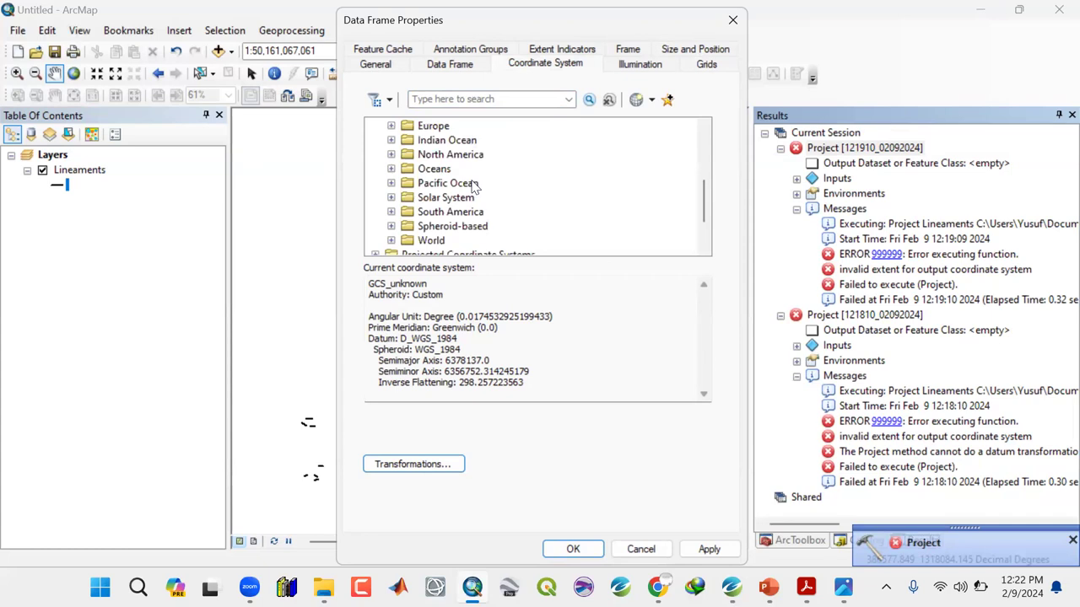
{"action": "left_click", "coordinate": [392, 241]}
{"action": "scroll", "coordinate": [486, 189], "scroll_direction": "down", "scroll_amount": 7}
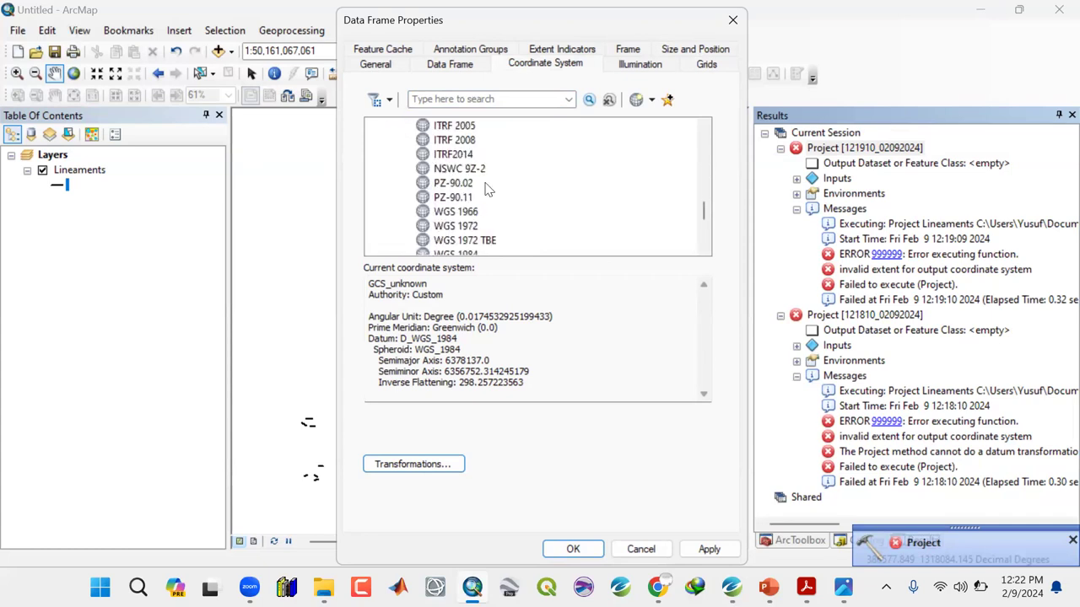
{"action": "left_click", "coordinate": [467, 212]}
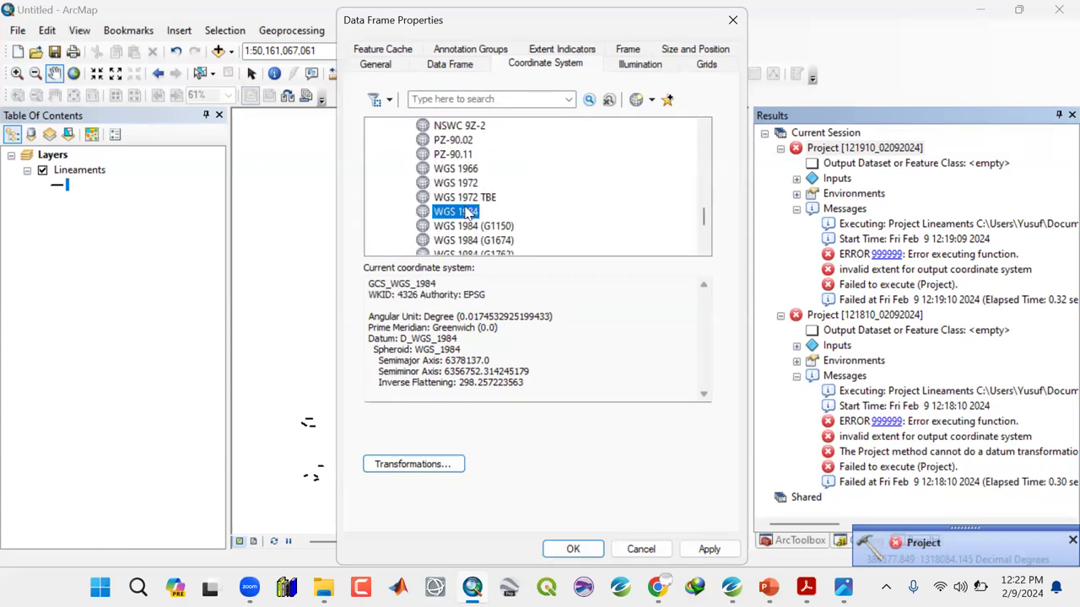
{"action": "left_click_drag", "start_coordinate": [626, 16], "coordinate": [516, 4]}
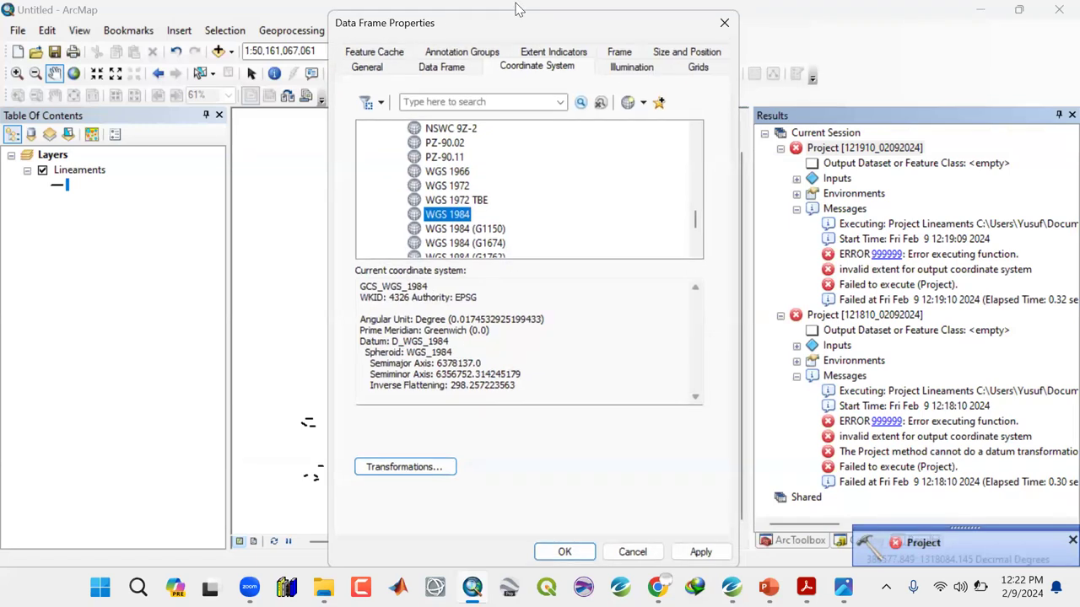
{"action": "left_click_drag", "start_coordinate": [445, 15], "coordinate": [274, 6]}
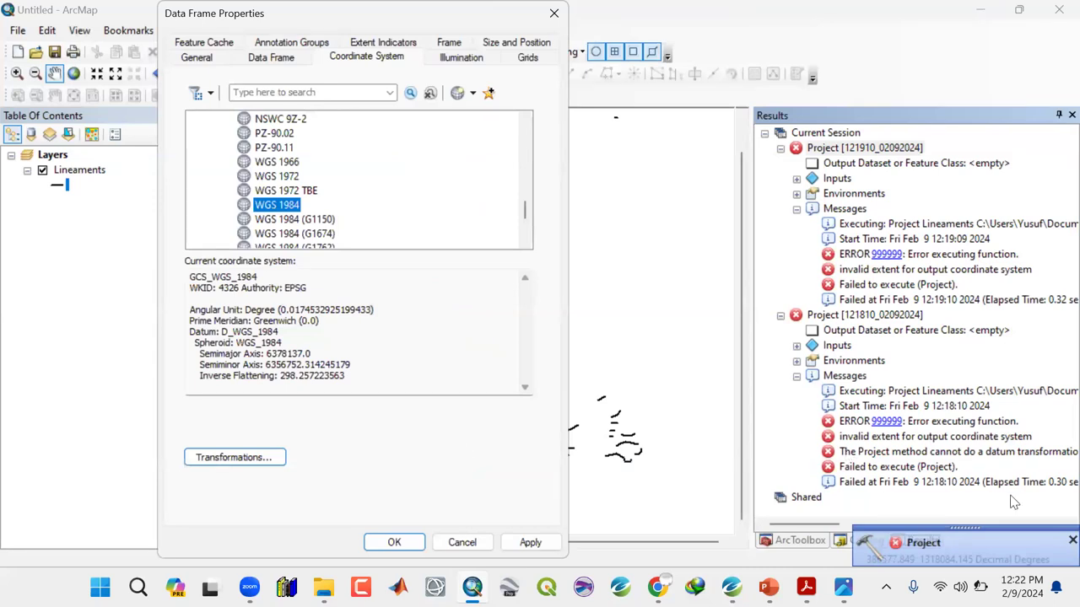
{"action": "left_click", "coordinate": [531, 543]}
{"action": "left_click", "coordinate": [398, 545]}
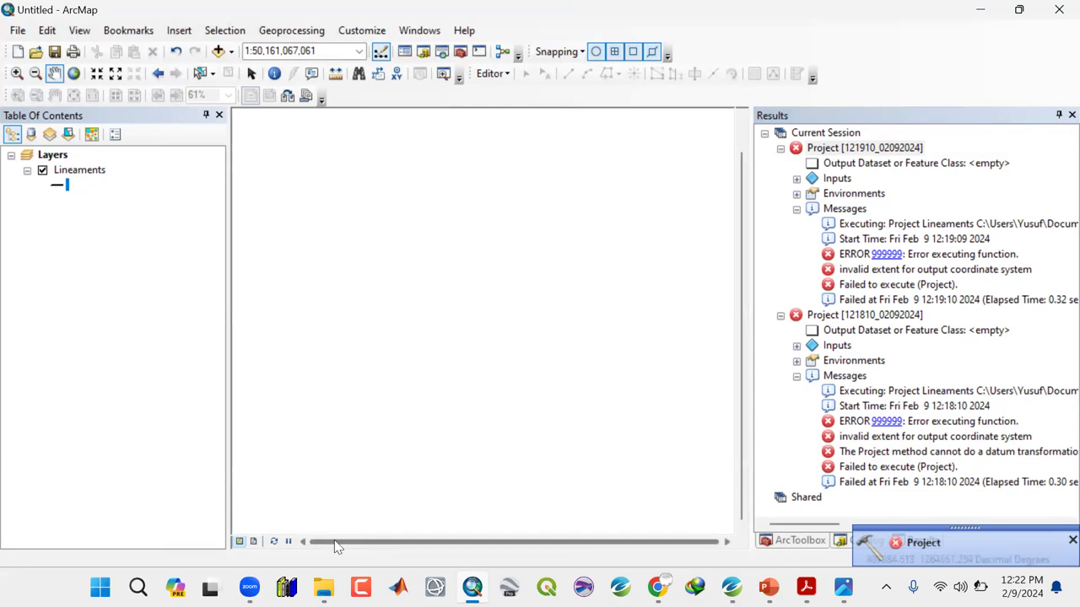
Zoom to the Lineaments layer and bring ArcToolbox back into view
{"action": "left_click", "coordinate": [97, 177]}
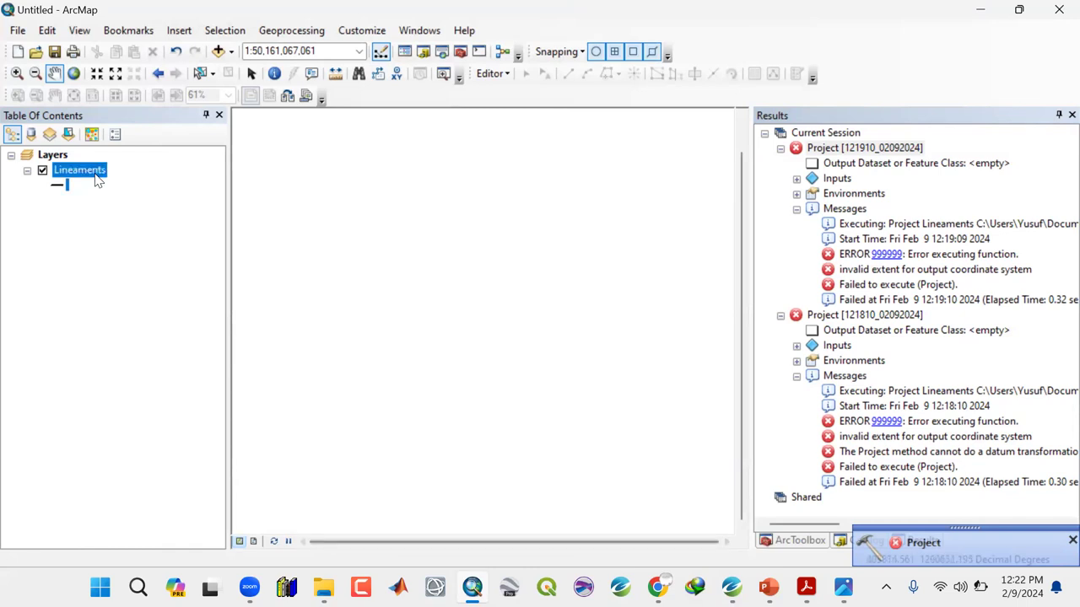
{"action": "right_click", "coordinate": [97, 179]}
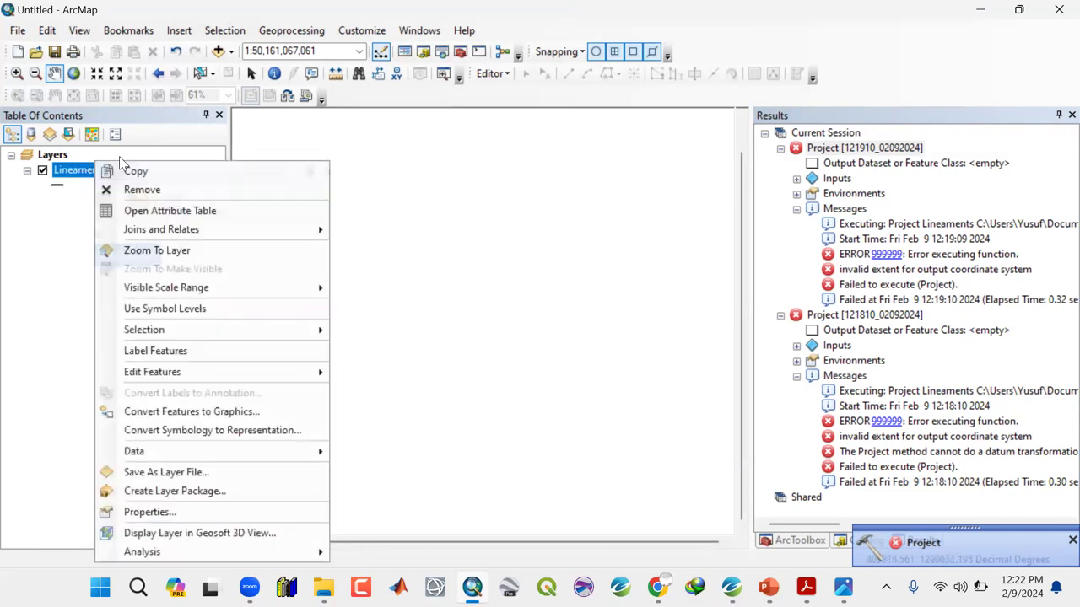
{"action": "left_click", "coordinate": [160, 251]}
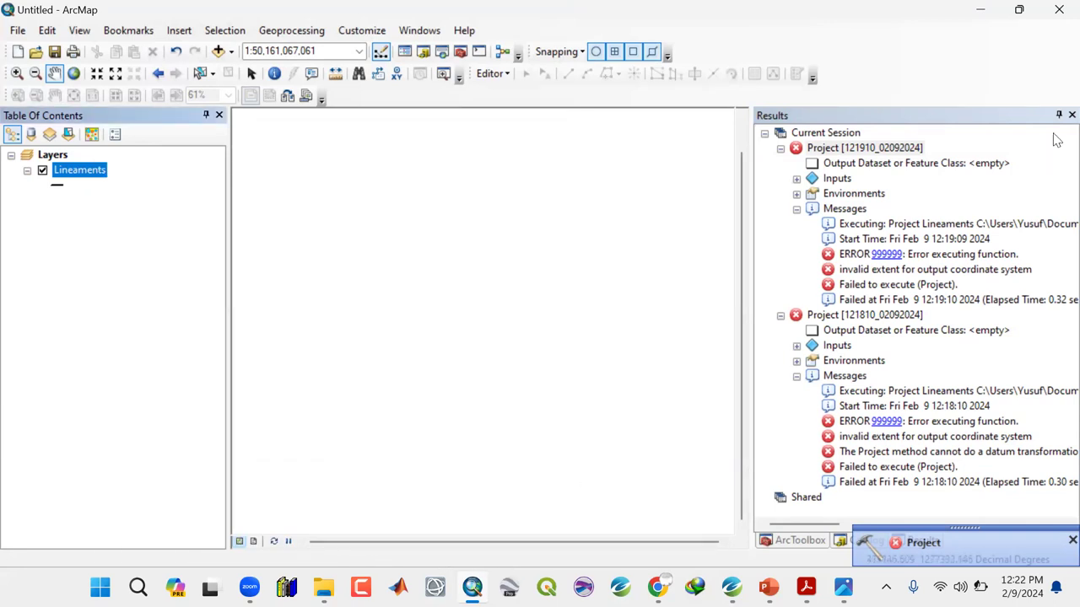
{"action": "left_click", "coordinate": [798, 540]}
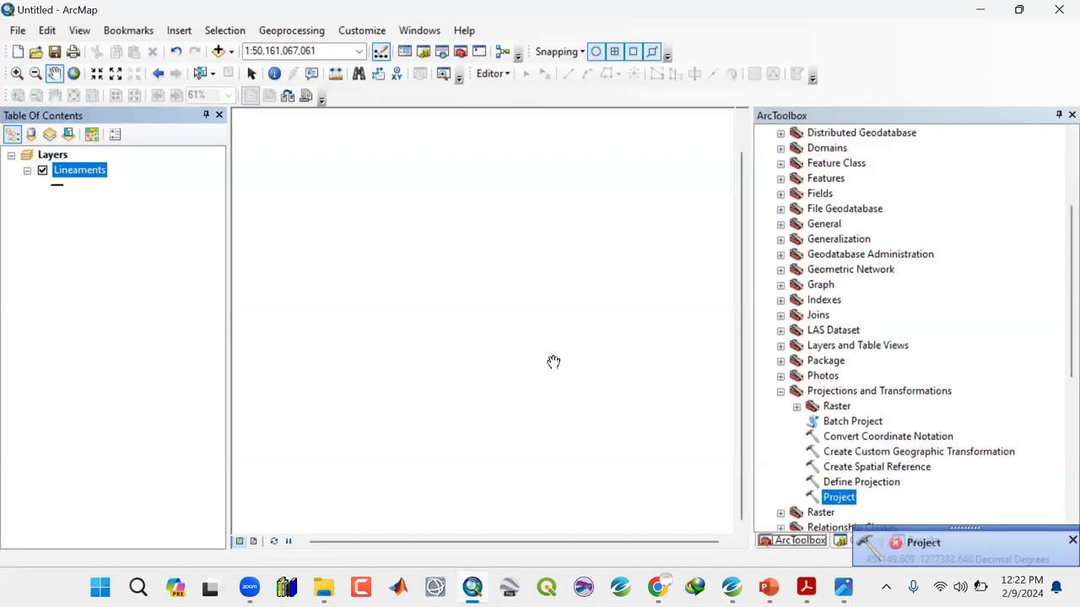
{"action": "left_click", "coordinate": [43, 171]}
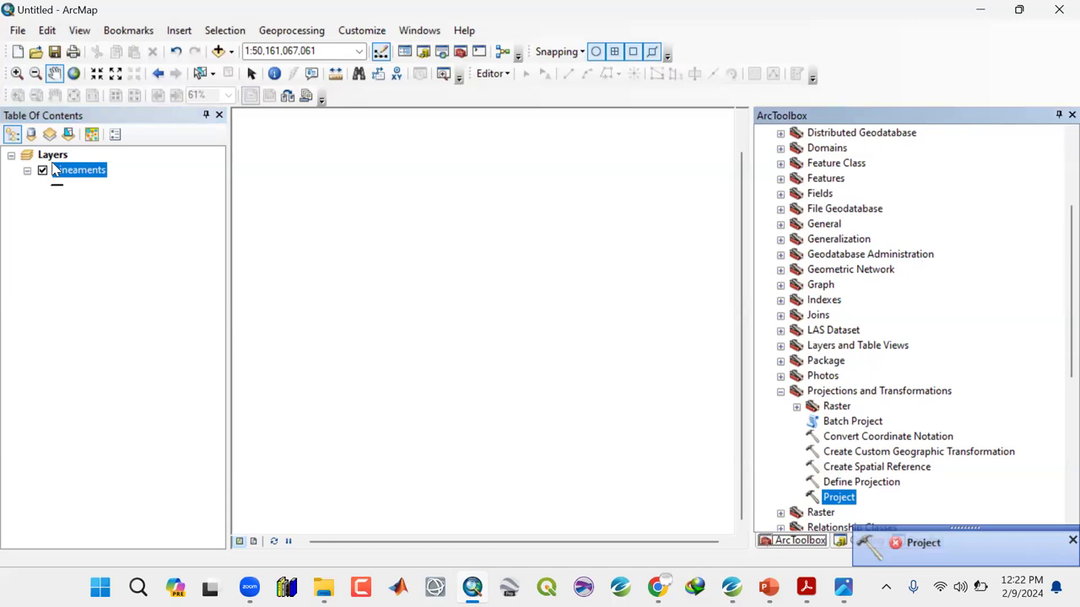
Check the geographic coordinate system in the Lineaments layer's source properties, close without changes, and collapse the Projections and Transformations toolset
{"action": "right_click", "coordinate": [76, 174]}
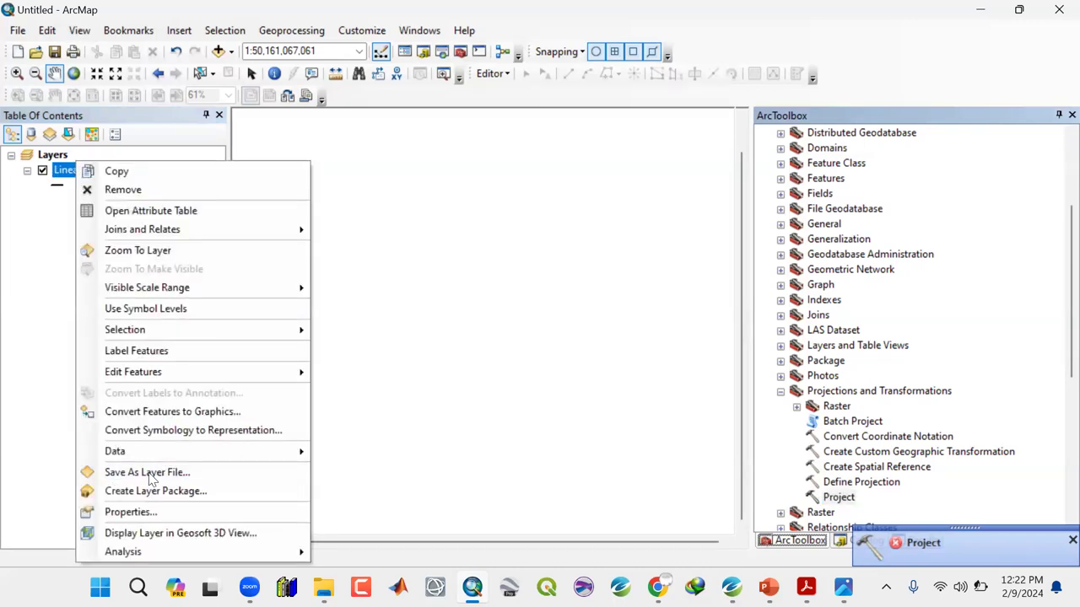
{"action": "left_click", "coordinate": [135, 512]}
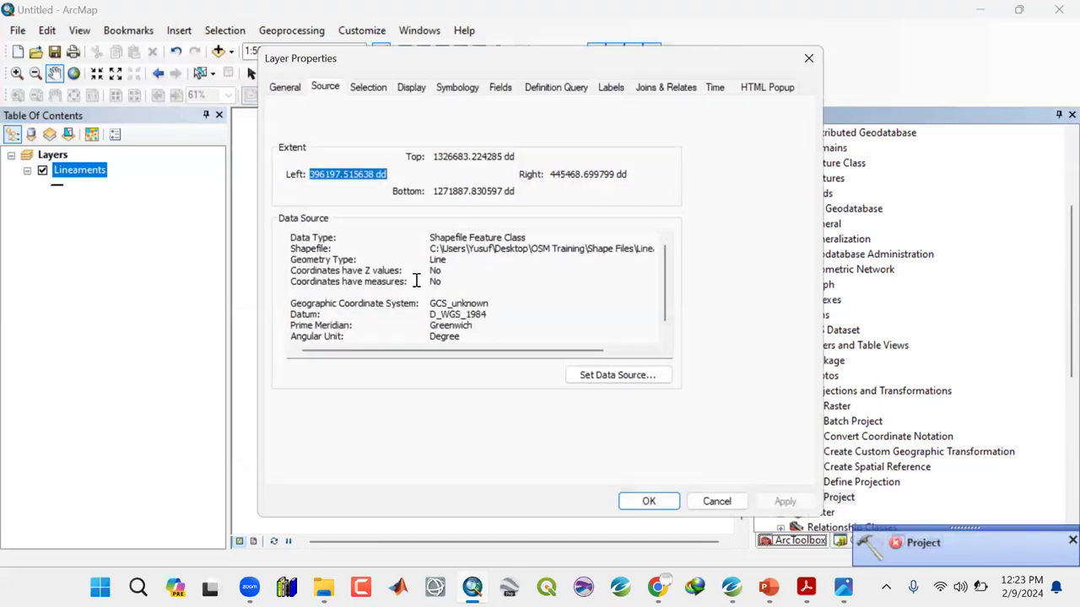
{"action": "left_click_drag", "start_coordinate": [493, 305], "coordinate": [423, 302]}
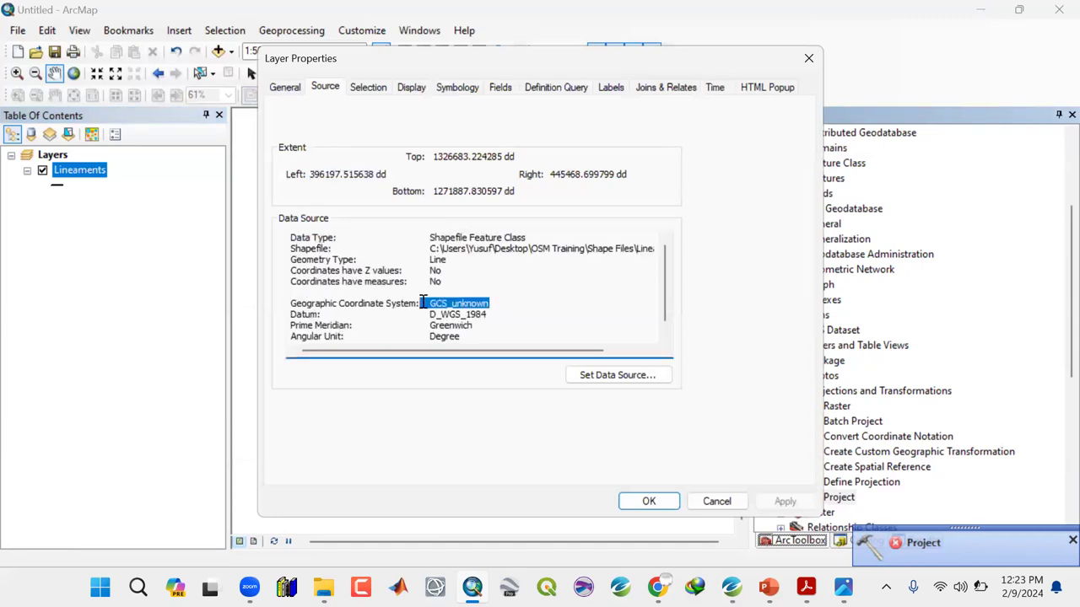
{"action": "left_click_drag", "start_coordinate": [424, 301], "coordinate": [439, 304]}
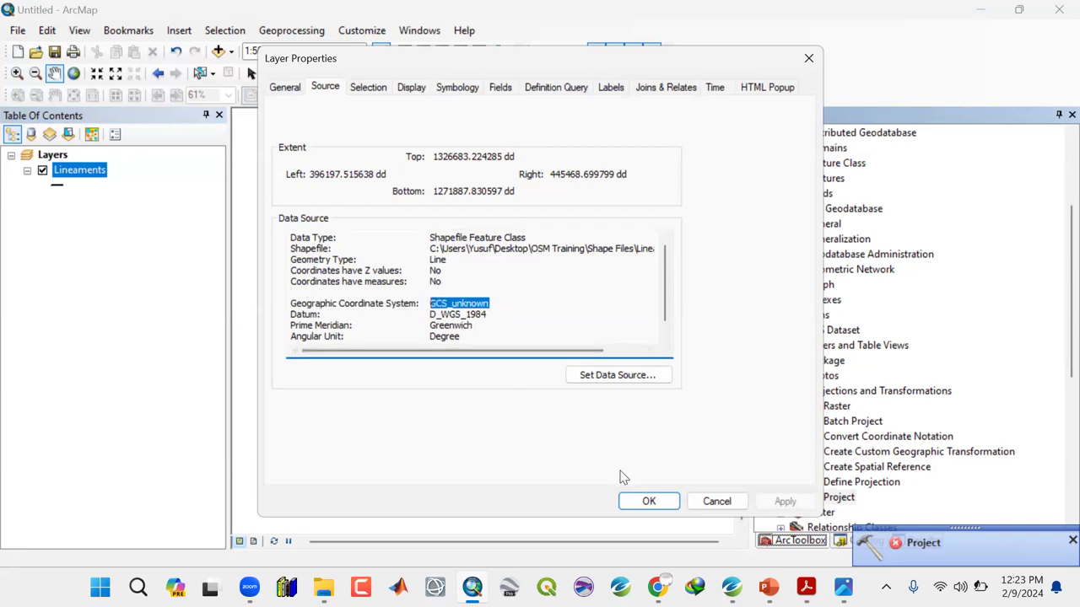
{"action": "left_click", "coordinate": [717, 501]}
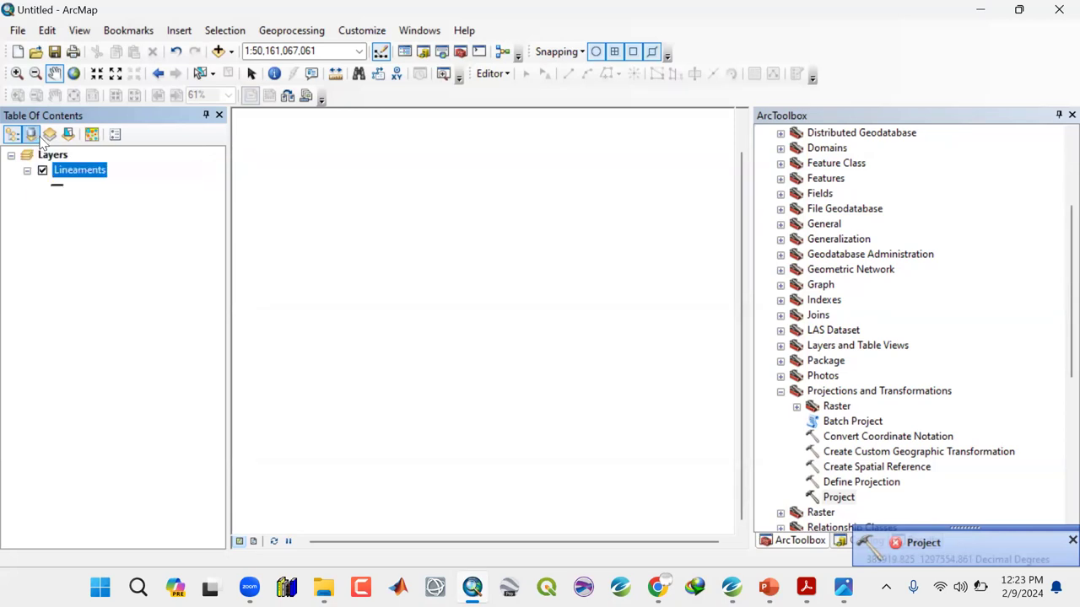
{"action": "left_click", "coordinate": [781, 393]}
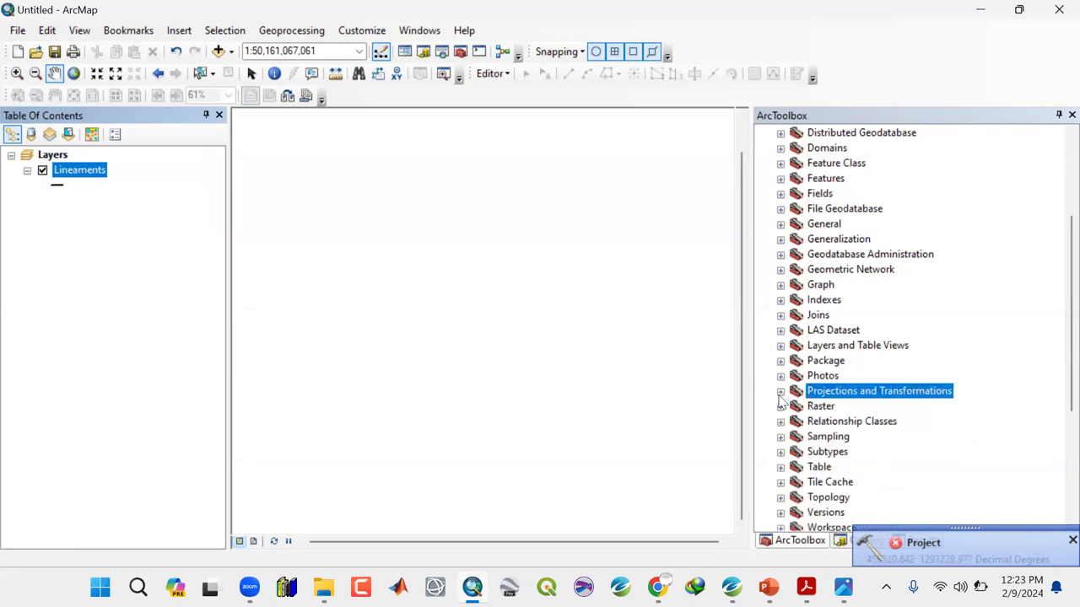
Collapse the Data Management Tools toolbox and slightly narrow the Table Of Contents
{"action": "scroll", "coordinate": [763, 296], "scroll_direction": "up", "scroll_amount": 3}
{"action": "left_click", "coordinate": [764, 225]}
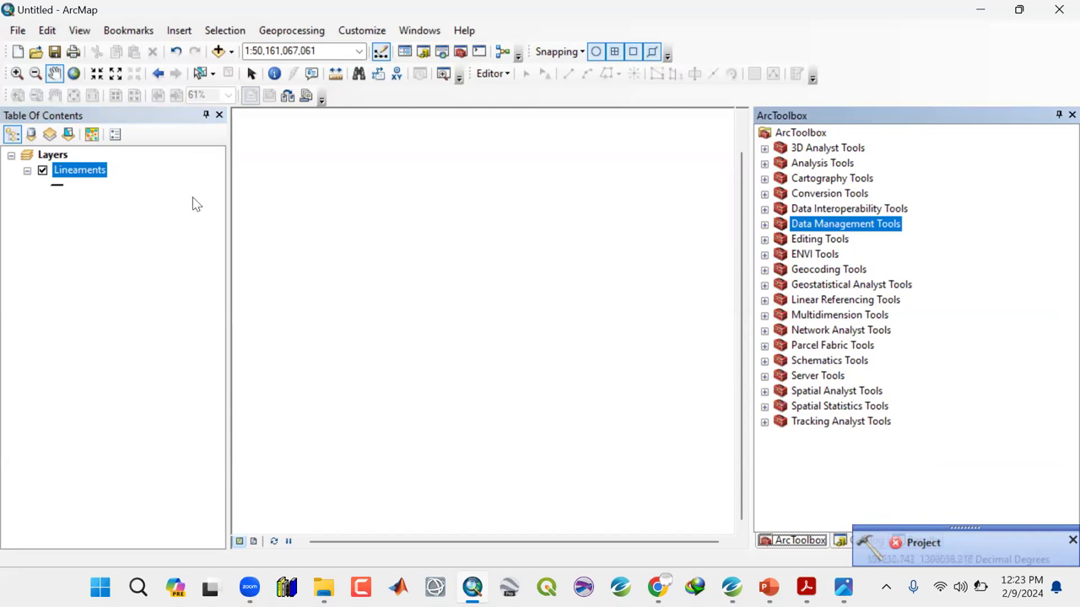
{"action": "left_click_drag", "start_coordinate": [225, 186], "coordinate": [218, 188]}
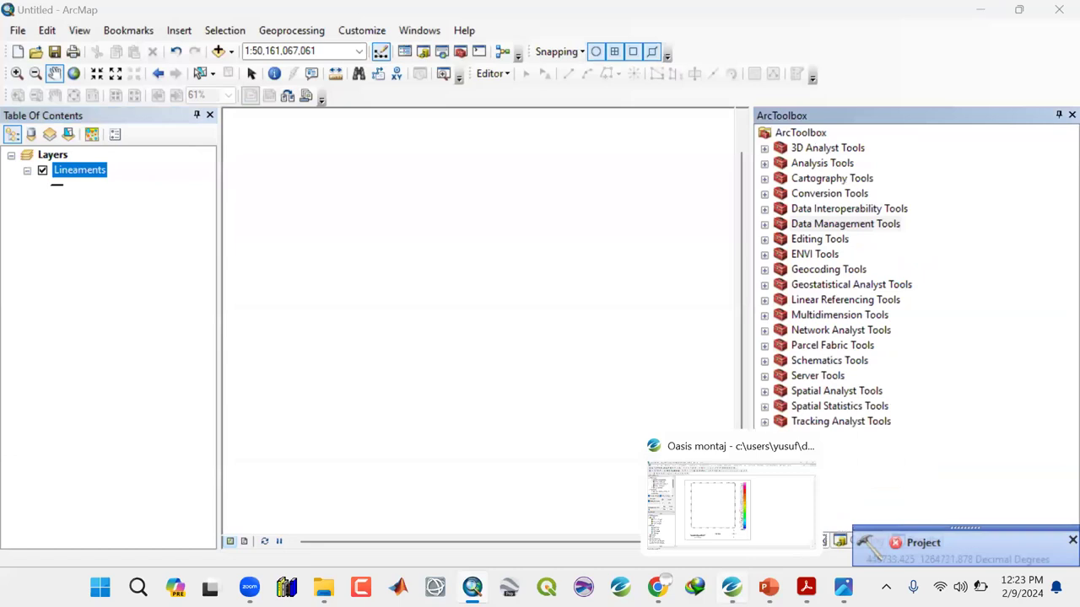
Switch to Oasis montaj, hide SPF_Lineaments on the TDR map, and show AGG_HGM_XY, CONTOUR_TDR_XY and AGG_TDR_XY
{"action": "left_click", "coordinate": [731, 587]}
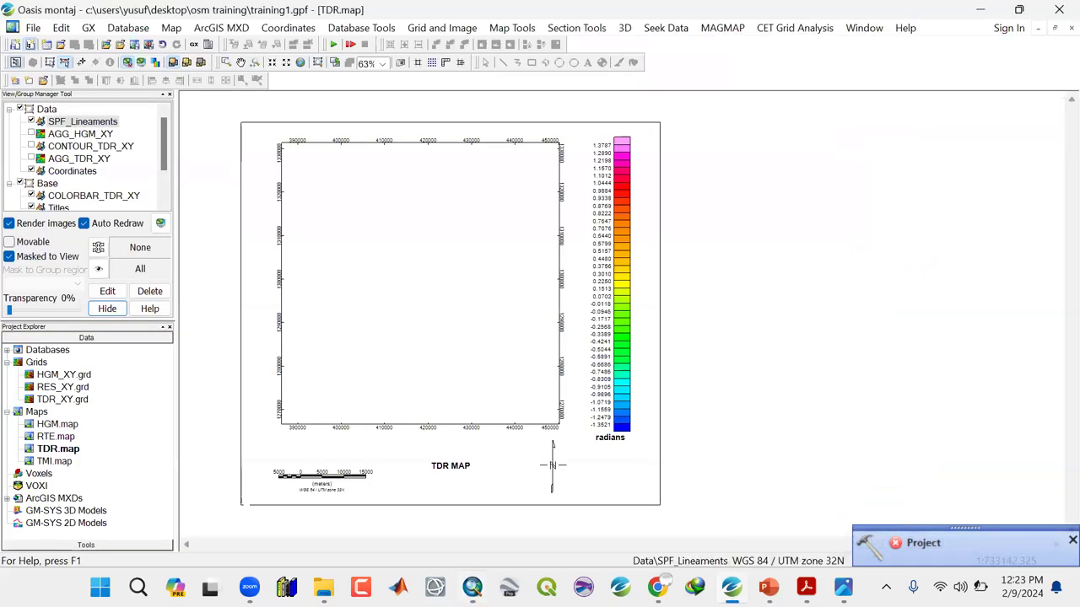
{"action": "left_click", "coordinate": [31, 133]}
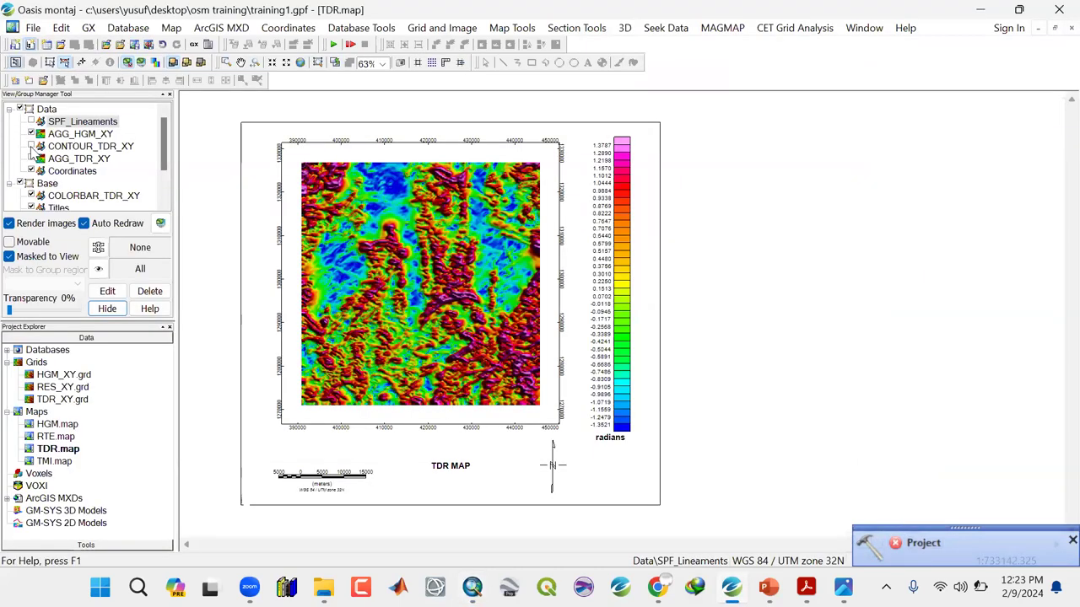
{"action": "left_click", "coordinate": [31, 158]}
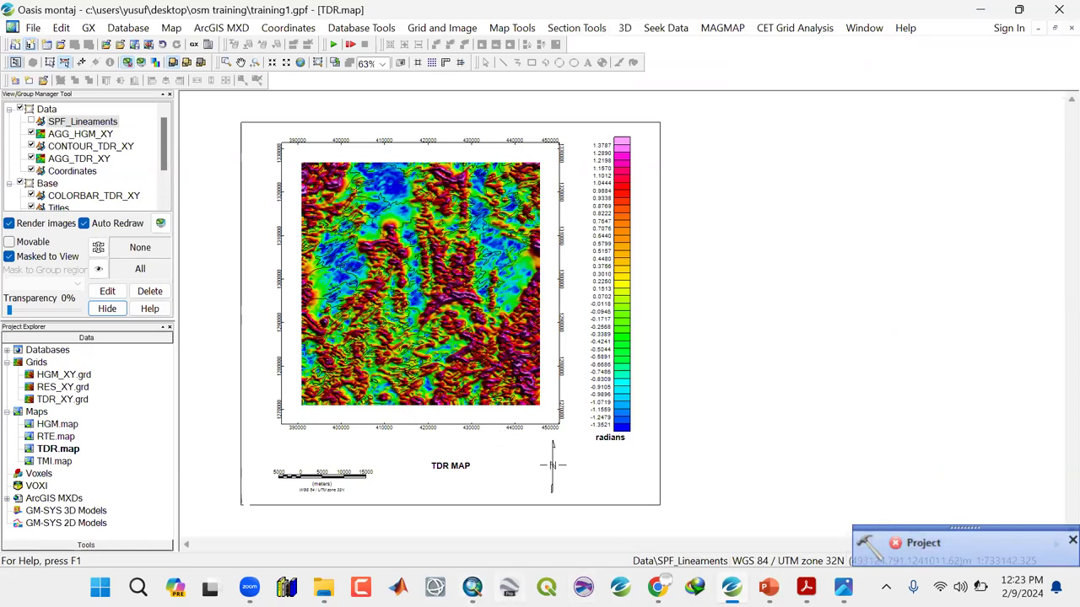
Switch back to ArcMap, dismiss the Project notification, review the run's messages in the geoprocessing results, and return to ArcToolbox
{"action": "key", "text": "alt+Tab"}
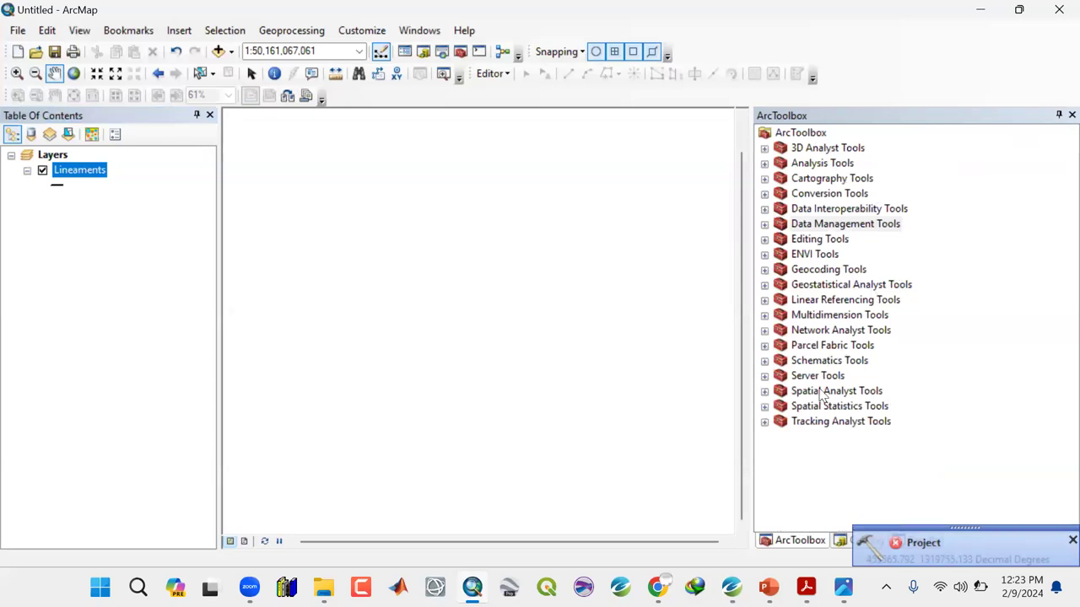
{"action": "left_click", "coordinate": [1056, 545]}
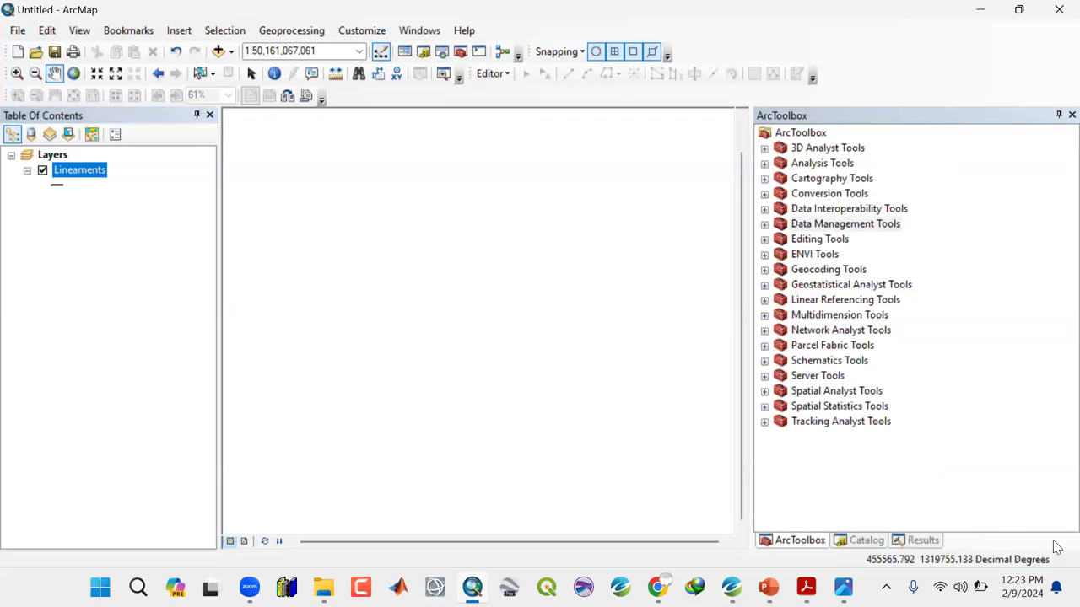
{"action": "left_click", "coordinate": [922, 541]}
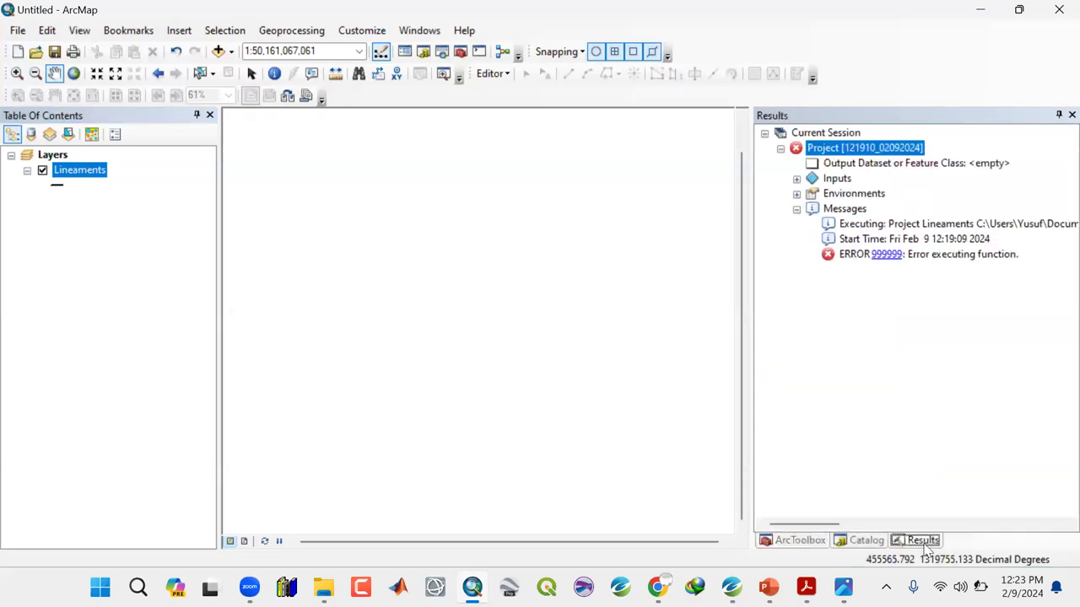
{"action": "left_click", "coordinate": [800, 541]}
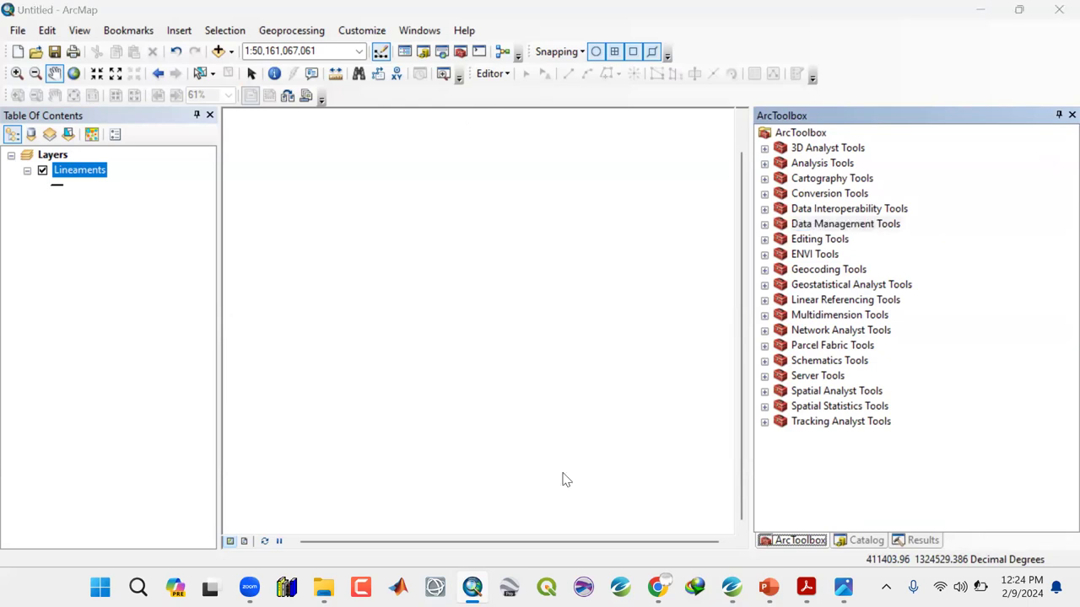
Open the ArcMap search and run a local search across all item types for "projection vector"
{"action": "left_click", "coordinate": [444, 56]}
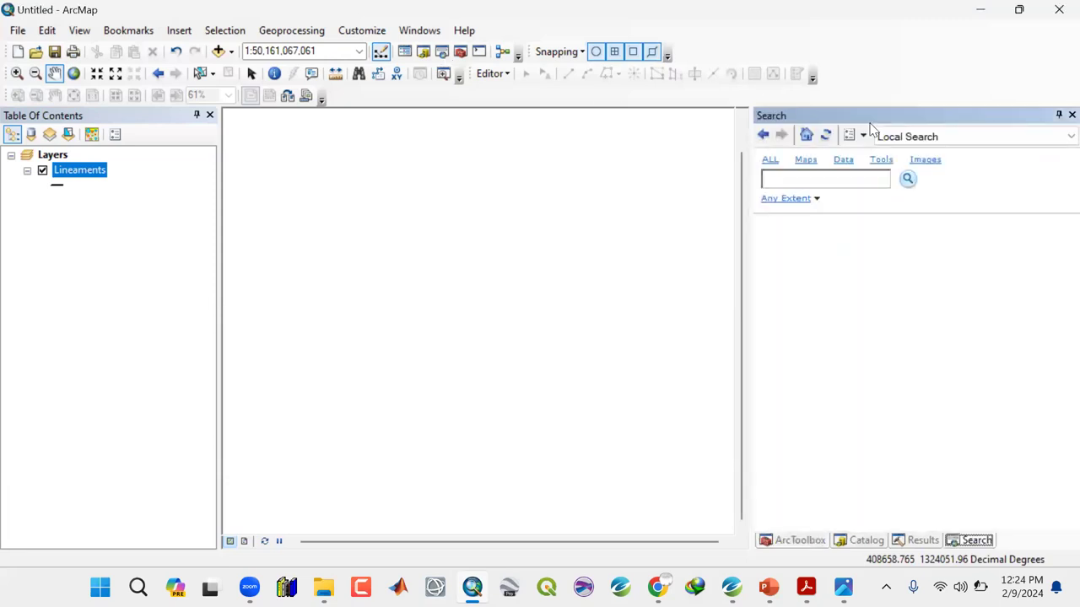
{"action": "left_click", "coordinate": [906, 136]}
{"action": "left_click", "coordinate": [830, 184]}
{"action": "left_click", "coordinate": [830, 184]}
{"action": "type", "text": "pr"}
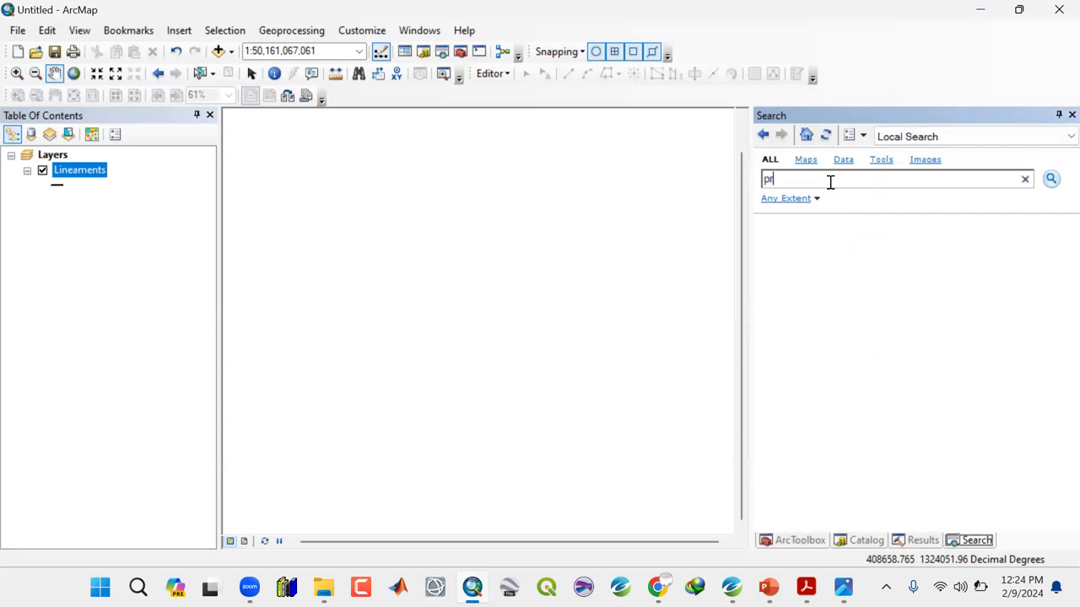
{"action": "type", "text": "ojection vector"}
{"action": "key", "text": "Return"}
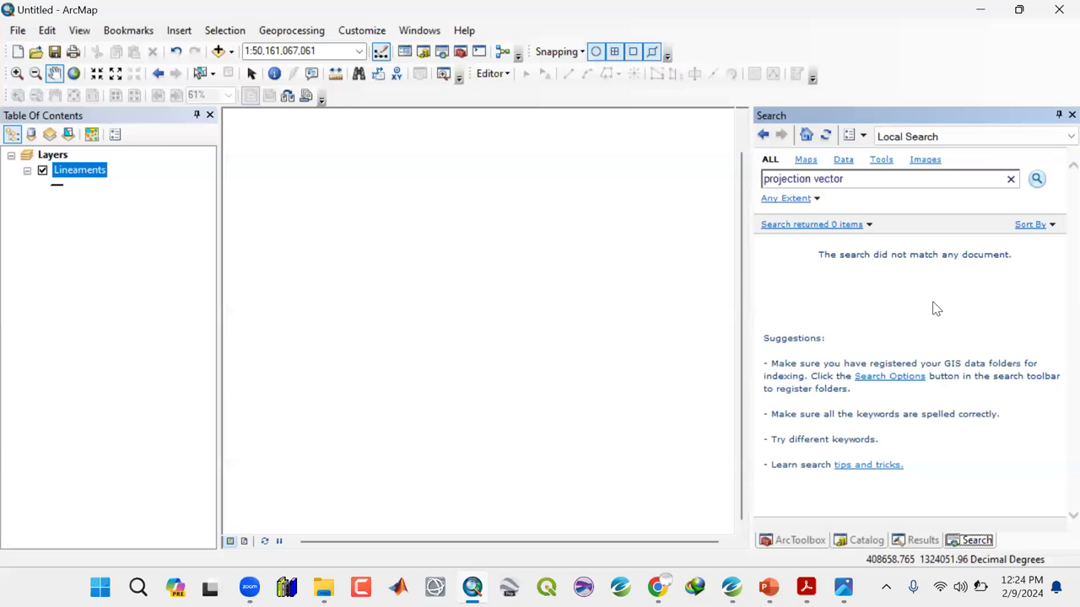
Shorten the search term to "projection" and run the search again
{"action": "left_click", "coordinate": [846, 178]}
{"action": "key", "text": "BackSpace"}
{"action": "key", "text": "BackSpace"}
{"action": "key", "text": "BackSpace"}
{"action": "key", "text": "BackSpace"}
{"action": "key", "text": "BackSpace"}
{"action": "key", "text": "BackSpace"}
{"action": "key", "text": "BackSpace"}
{"action": "key", "text": "Return"}
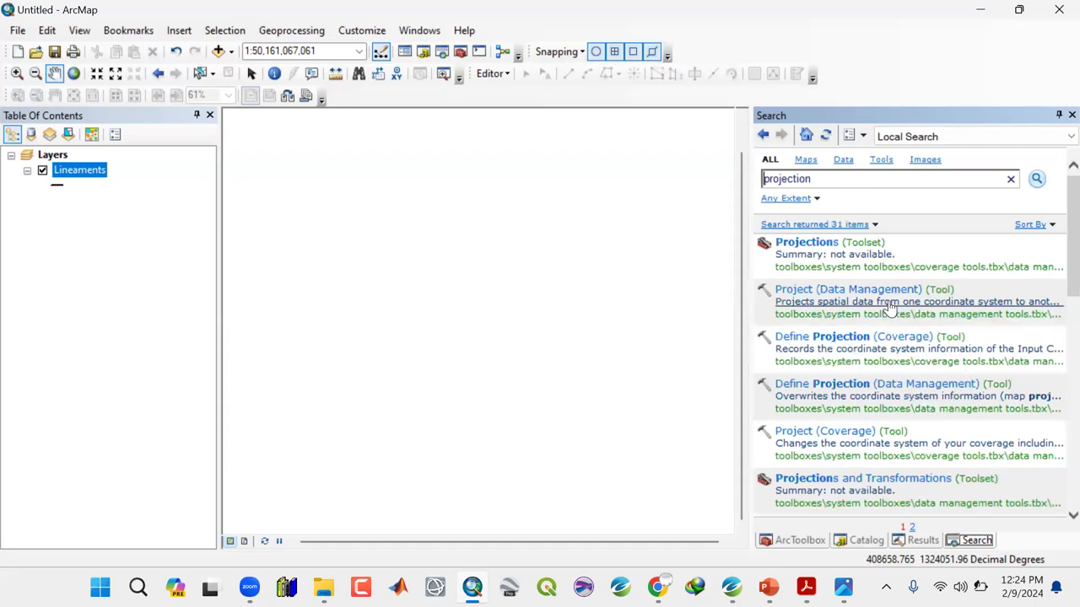
Look through the search results for a tool suited to projecting the vector lineaments
{"action": "scroll", "coordinate": [881, 309], "scroll_direction": "down", "scroll_amount": 1}
{"action": "scroll", "coordinate": [880, 310], "scroll_direction": "down", "scroll_amount": 1}
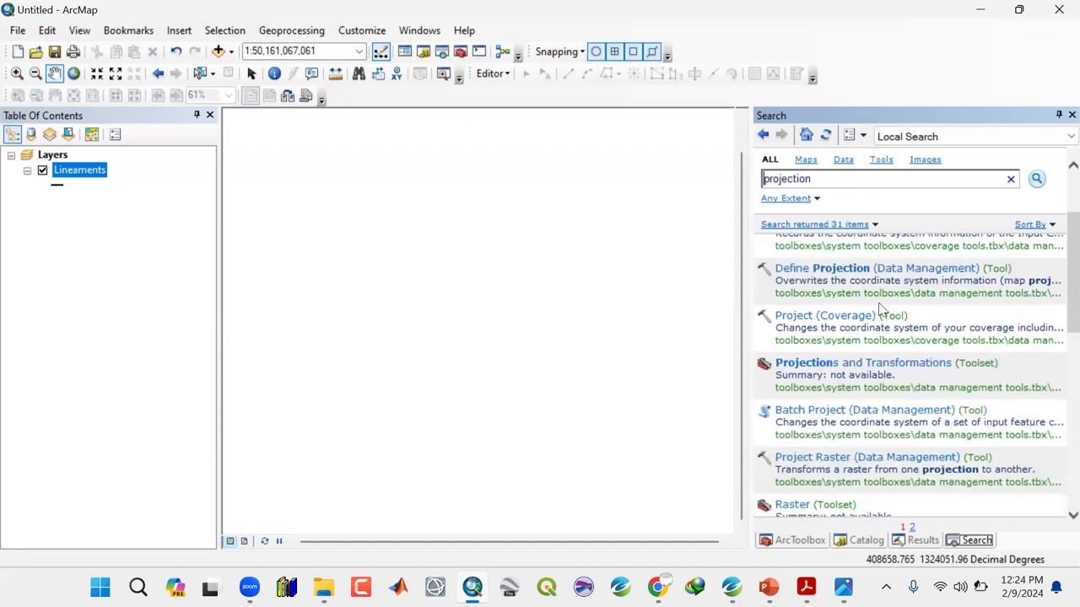
{"action": "scroll", "coordinate": [880, 310], "scroll_direction": "down", "scroll_amount": 1}
{"action": "scroll", "coordinate": [880, 309], "scroll_direction": "down", "scroll_amount": 1}
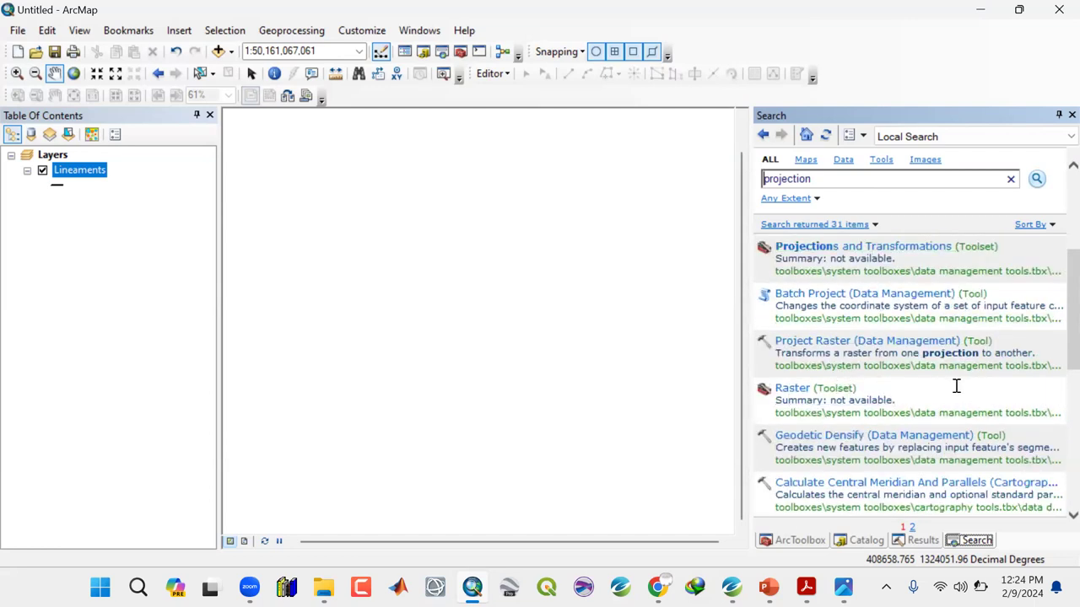
{"action": "scroll", "coordinate": [957, 386], "scroll_direction": "down", "scroll_amount": 1}
{"action": "scroll", "coordinate": [953, 388], "scroll_direction": "down", "scroll_amount": 1}
{"action": "scroll", "coordinate": [954, 388], "scroll_direction": "down", "scroll_amount": 1}
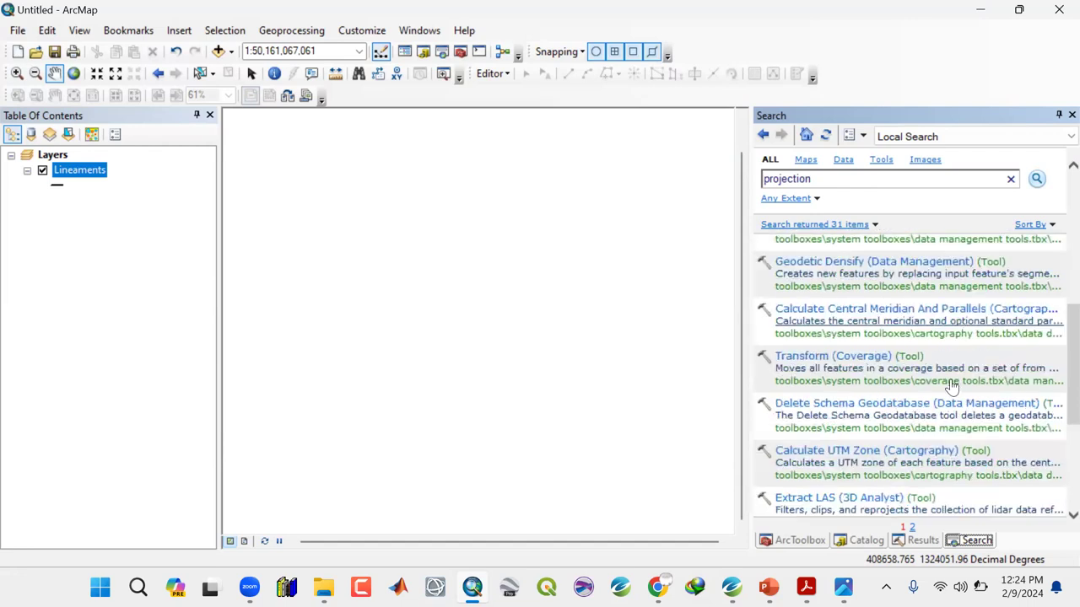
{"action": "scroll", "coordinate": [952, 385], "scroll_direction": "down", "scroll_amount": 1}
{"action": "scroll", "coordinate": [950, 384], "scroll_direction": "up", "scroll_amount": 1}
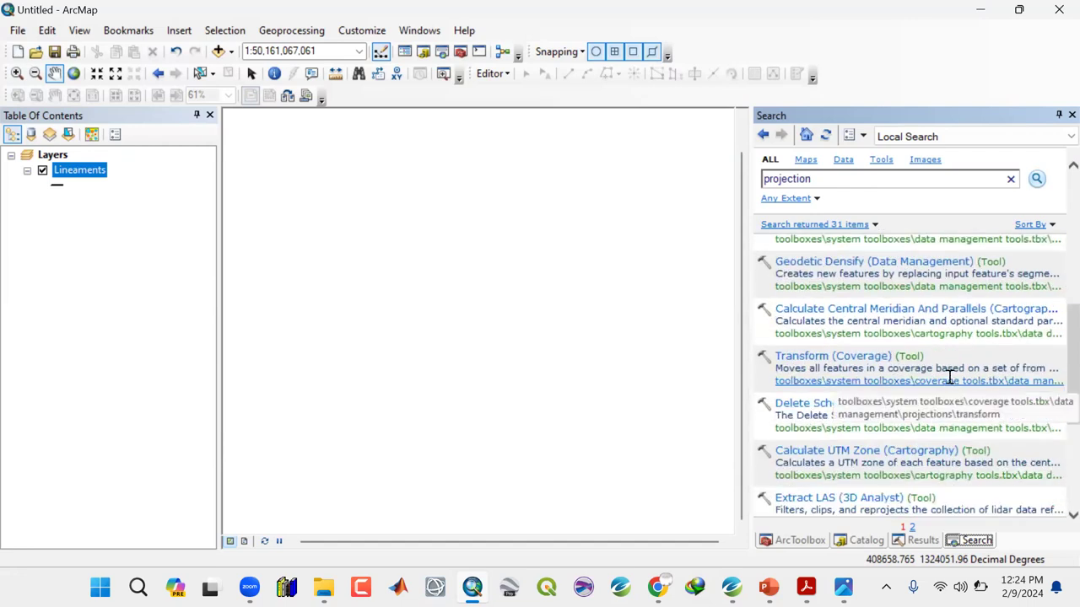
{"action": "scroll", "coordinate": [951, 384], "scroll_direction": "up", "scroll_amount": 5}
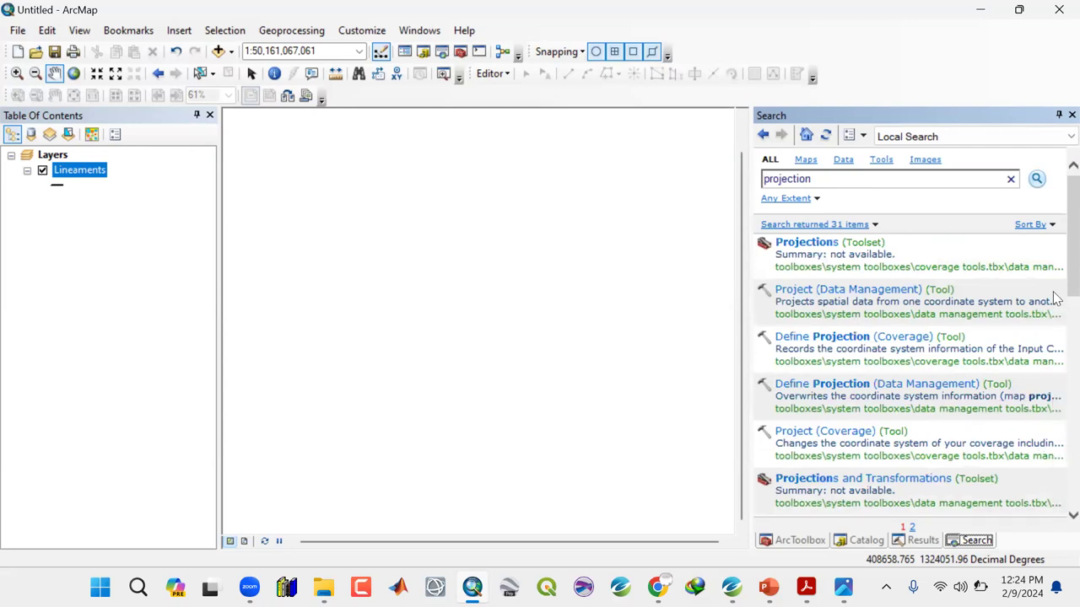
{"action": "scroll", "coordinate": [1054, 303], "scroll_direction": "down", "scroll_amount": 1}
{"action": "scroll", "coordinate": [1054, 310], "scroll_direction": "down", "scroll_amount": 4}
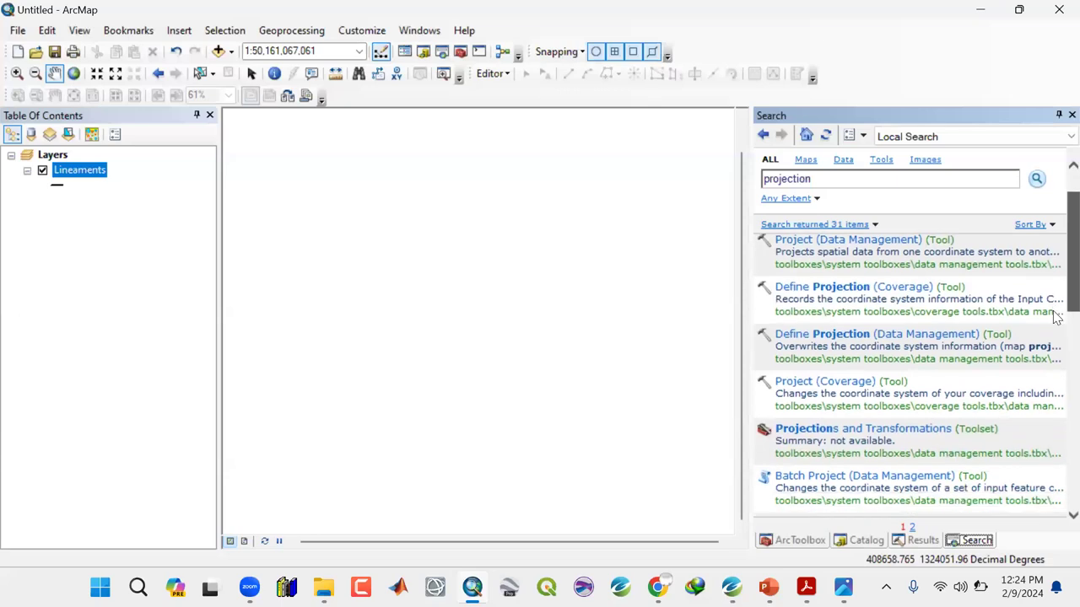
{"action": "scroll", "coordinate": [1054, 337], "scroll_direction": "down", "scroll_amount": 3}
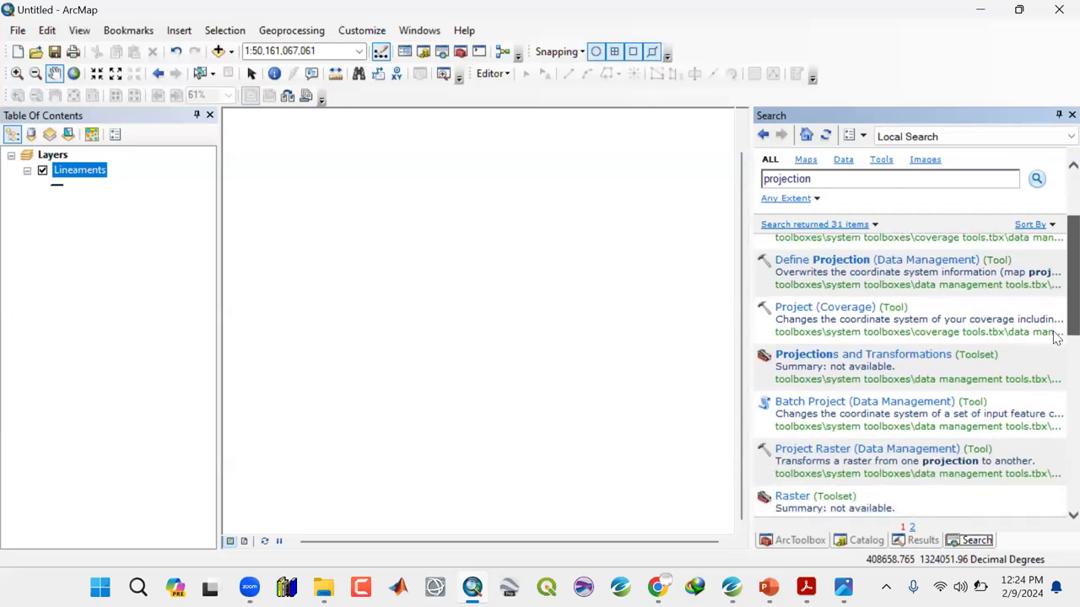
{"action": "scroll", "coordinate": [1054, 354], "scroll_direction": "down", "scroll_amount": 3}
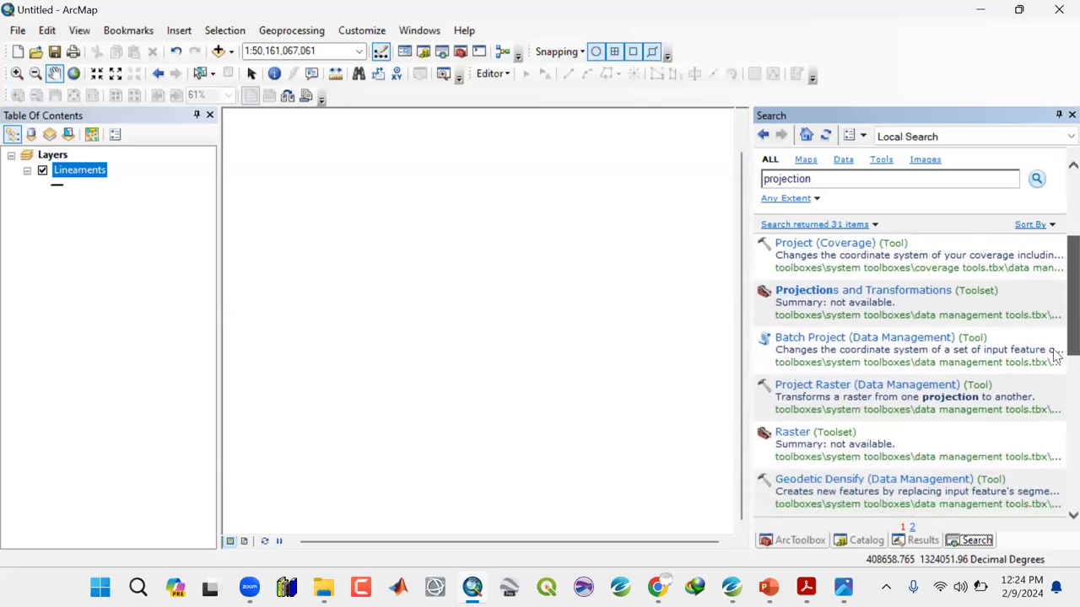
{"action": "scroll", "coordinate": [1054, 375], "scroll_direction": "down", "scroll_amount": 3}
{"action": "scroll", "coordinate": [1054, 388], "scroll_direction": "down", "scroll_amount": 3}
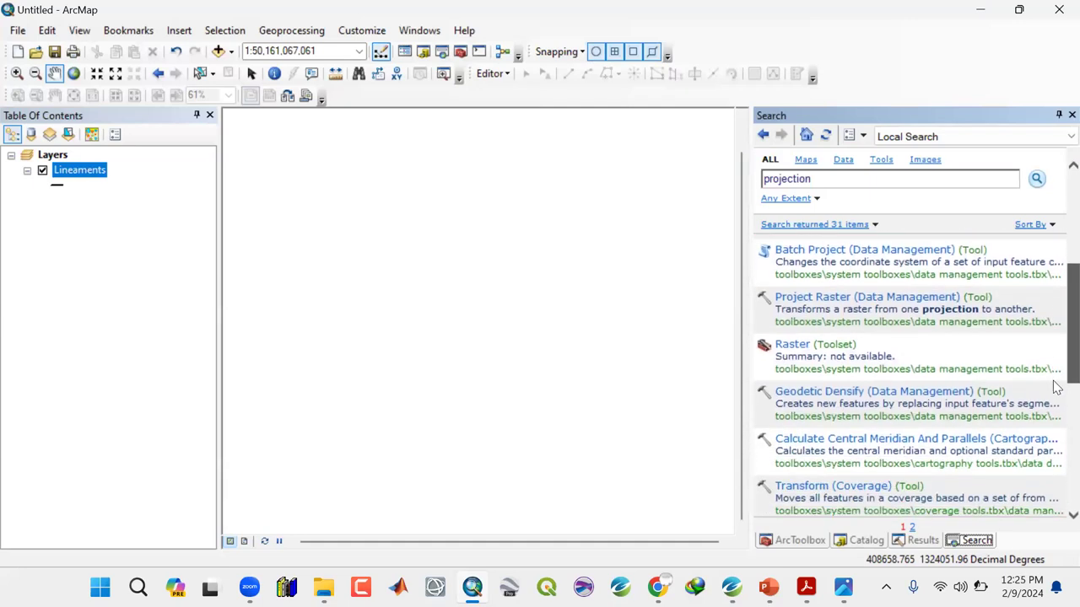
{"action": "scroll", "coordinate": [1055, 401], "scroll_direction": "down", "scroll_amount": 1}
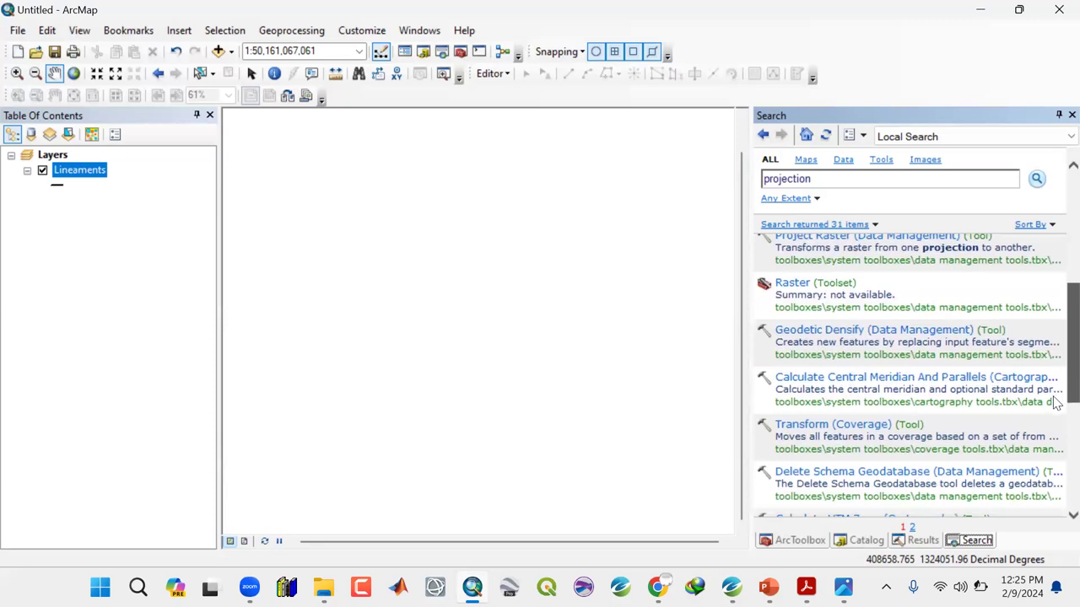